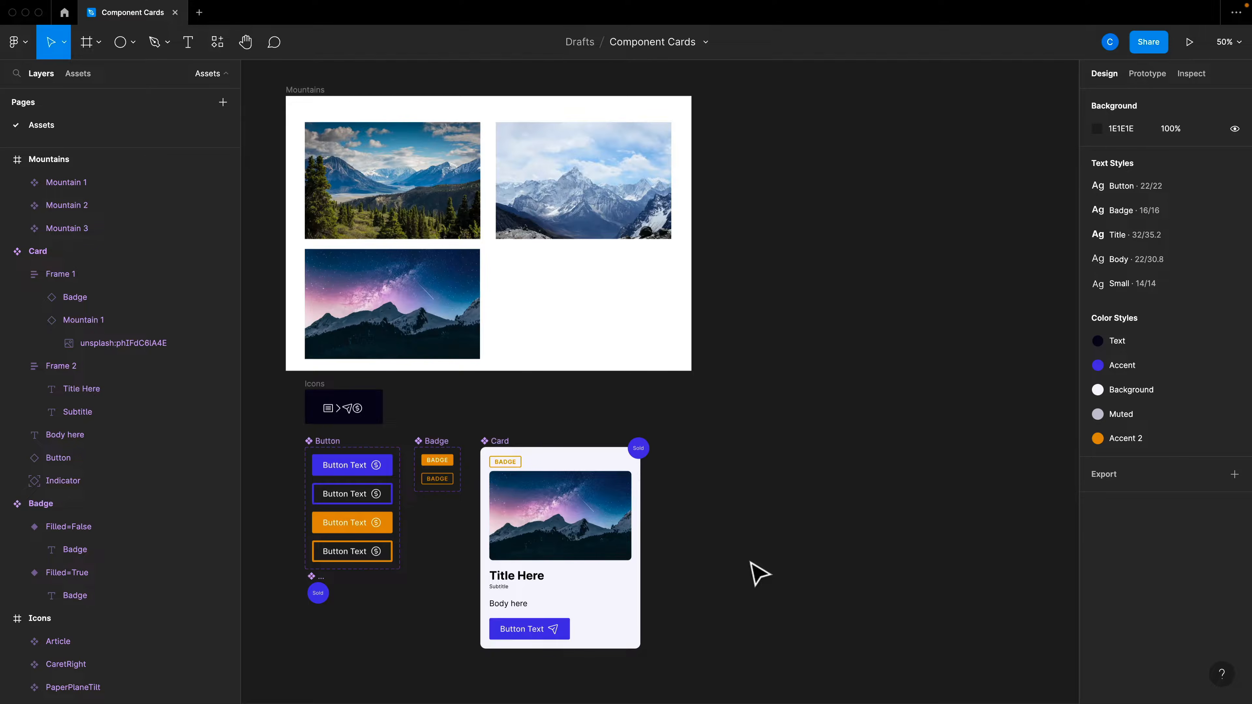
- Create an instance of the Card component by duplicating it into the empty canvas area to its right
{"action": "scroll", "coordinate": [759, 572], "scroll_direction": "down", "scroll_amount": 1}
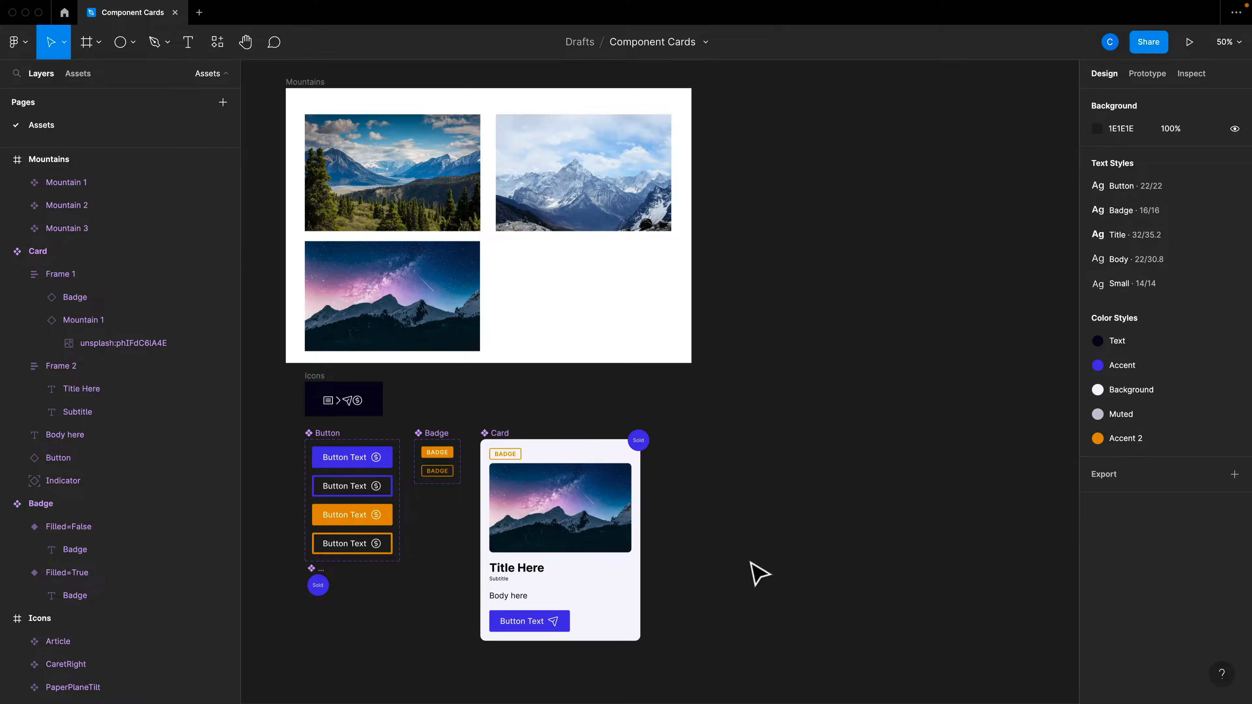
{"action": "left_click", "coordinate": [570, 503]}
{"action": "left_click_drag", "start_coordinate": [549, 515], "coordinate": [834, 506]}
{"action": "scroll", "coordinate": [1006, 525], "scroll_direction": "up", "scroll_amount": 2}
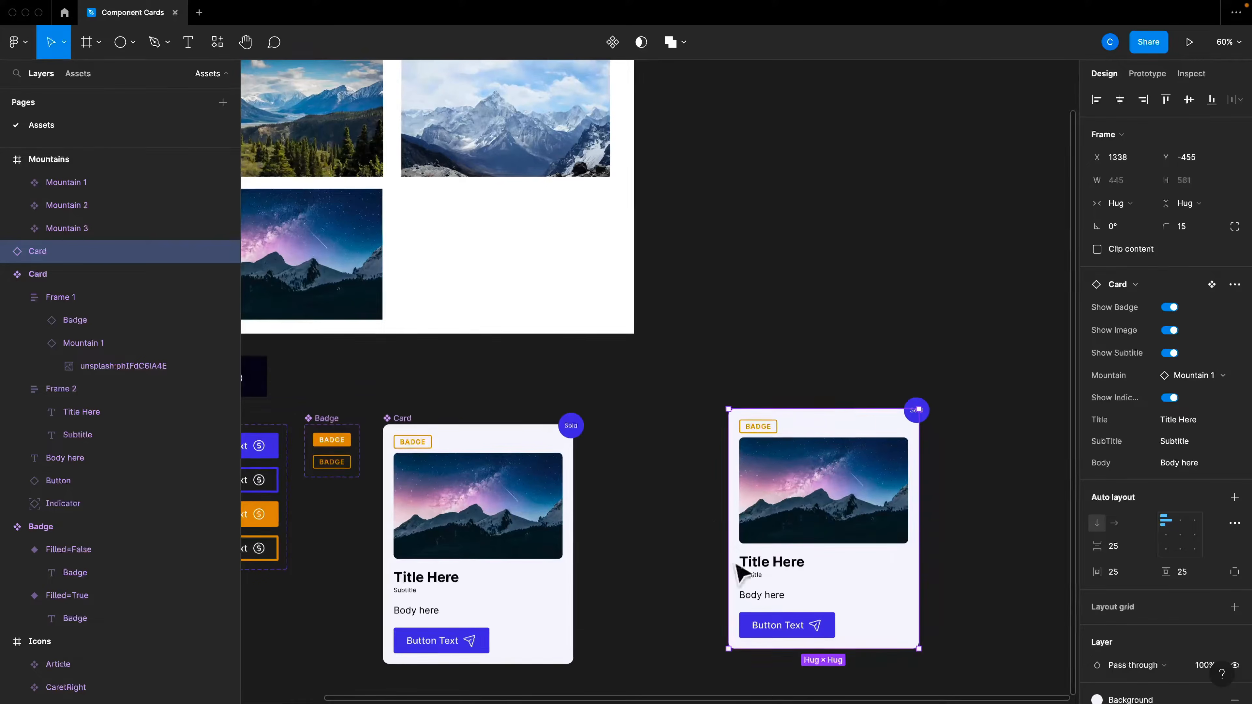
{"action": "scroll", "coordinate": [740, 573], "scroll_direction": "down", "scroll_amount": 1}
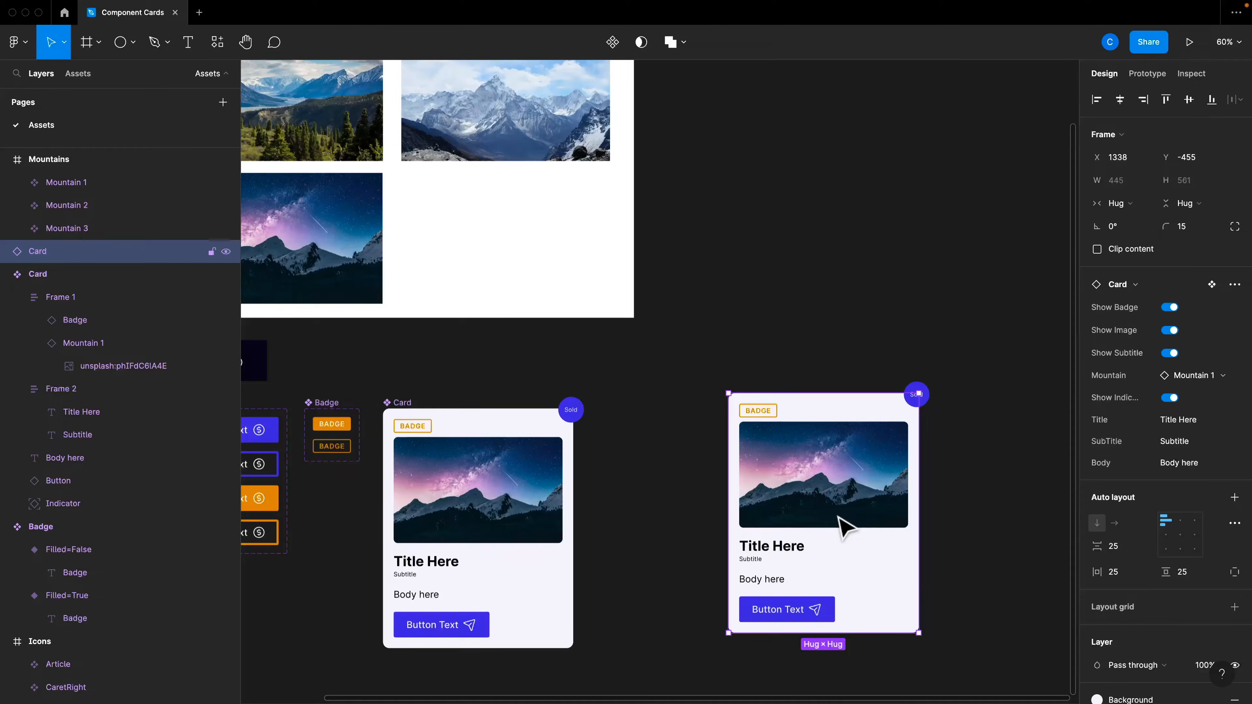
- Switch the card instance's badge and image off and back on to test both visibility properties
{"action": "left_click", "coordinate": [1168, 308]}
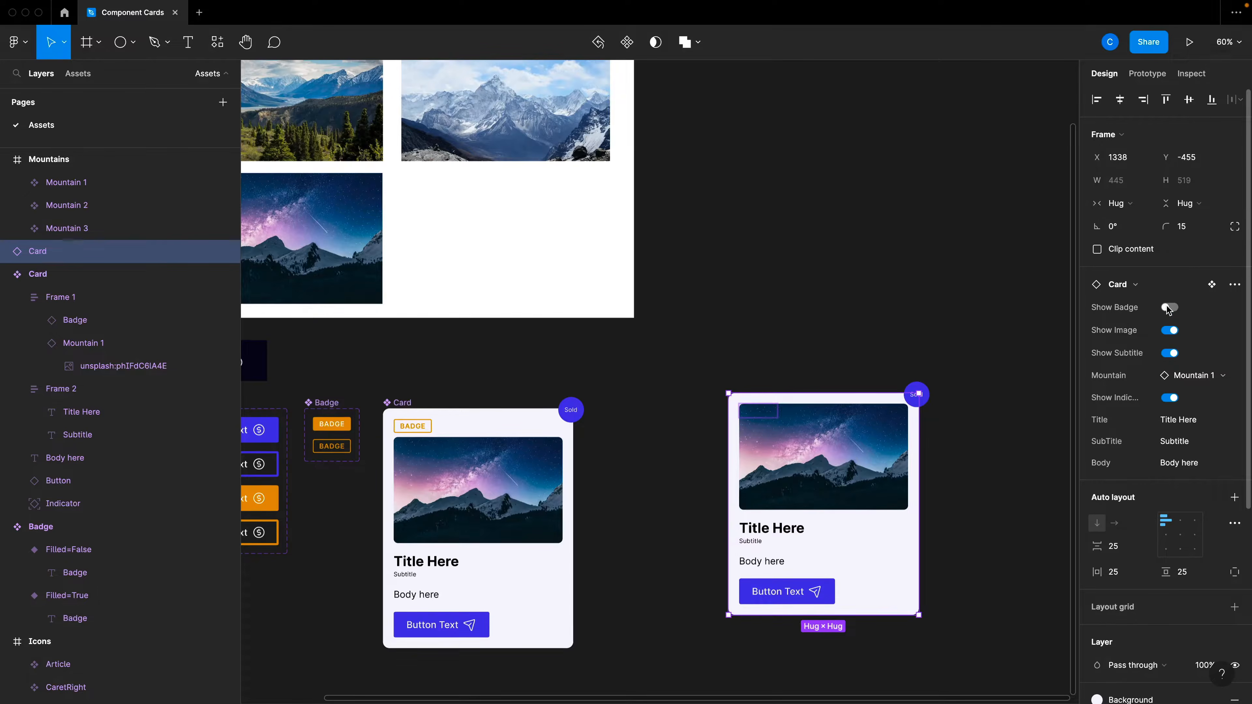
{"action": "left_click", "coordinate": [1168, 308]}
{"action": "left_click", "coordinate": [1169, 330]}
{"action": "left_click", "coordinate": [1169, 330]}
- Swap the card instance's Mountain image to Mountain 2, and switch its indicator off and back on
{"action": "left_click", "coordinate": [1201, 377]}
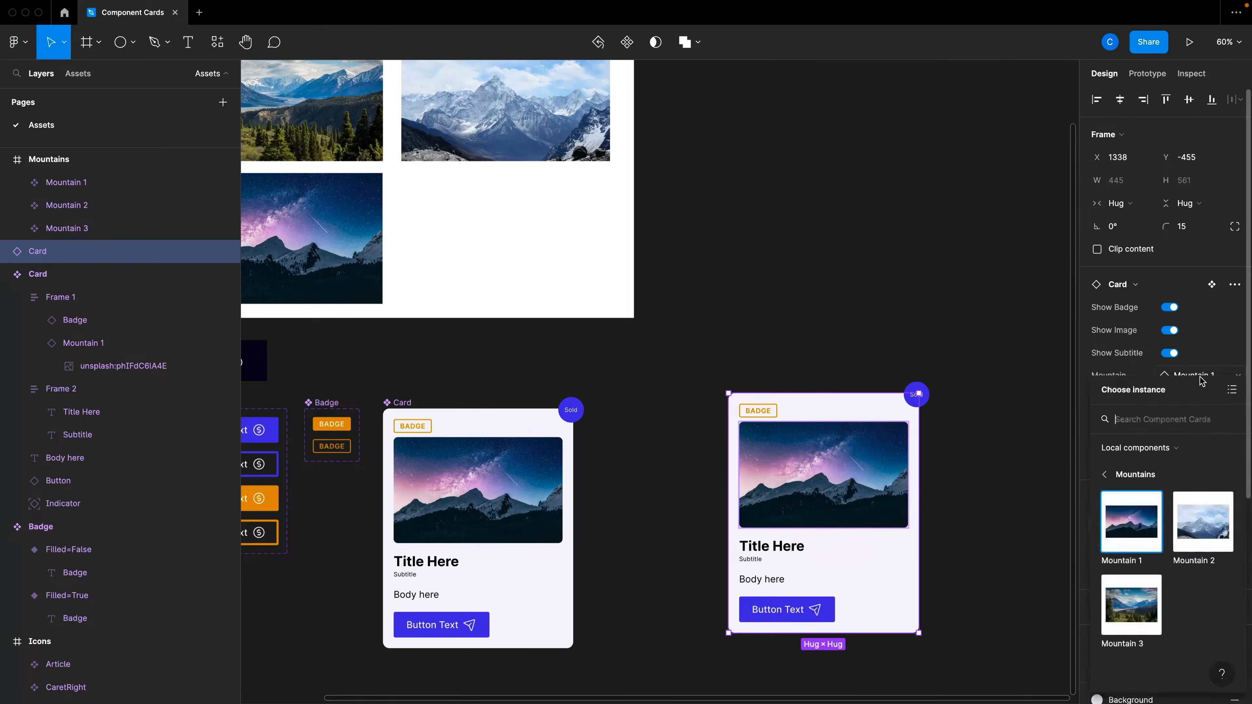
{"action": "left_click", "coordinate": [1197, 519]}
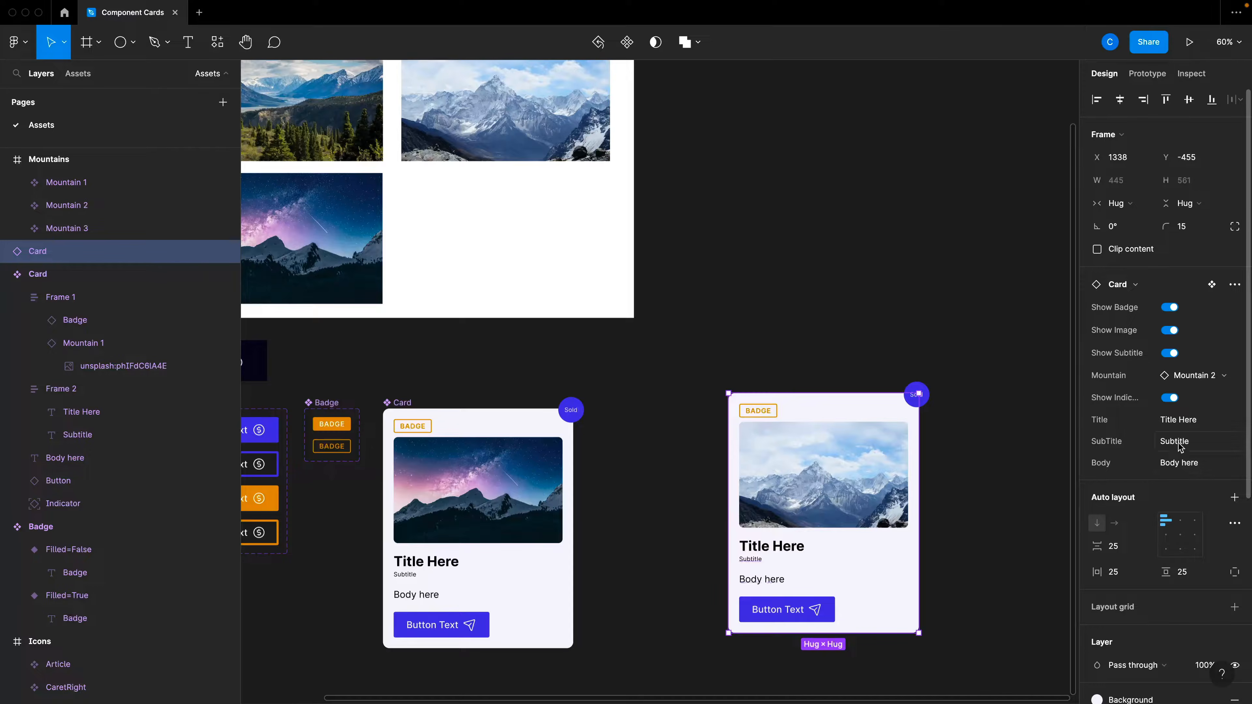
{"action": "left_click", "coordinate": [1170, 400]}
{"action": "left_click", "coordinate": [1171, 400]}
- Set the card instance's nested button to type Secondary and swap its icon for the right caret
{"action": "left_click", "coordinate": [791, 613]}
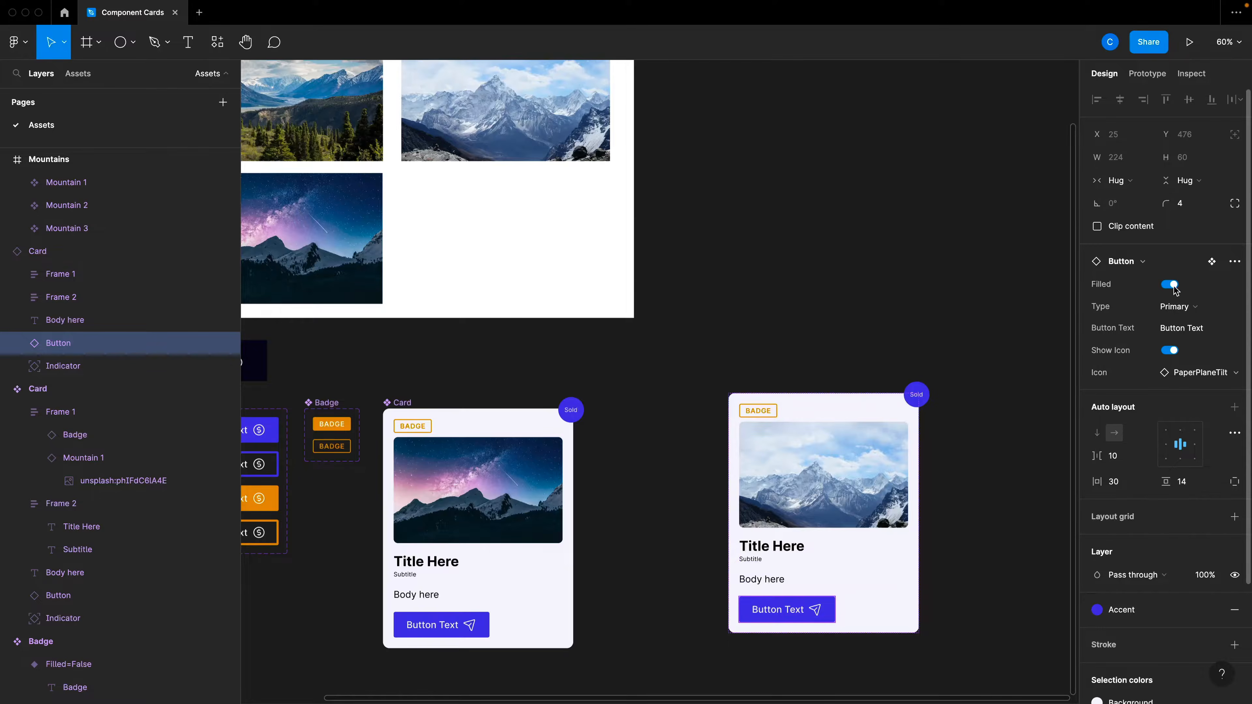
{"action": "left_click", "coordinate": [1176, 311]}
{"action": "left_click", "coordinate": [1182, 325]}
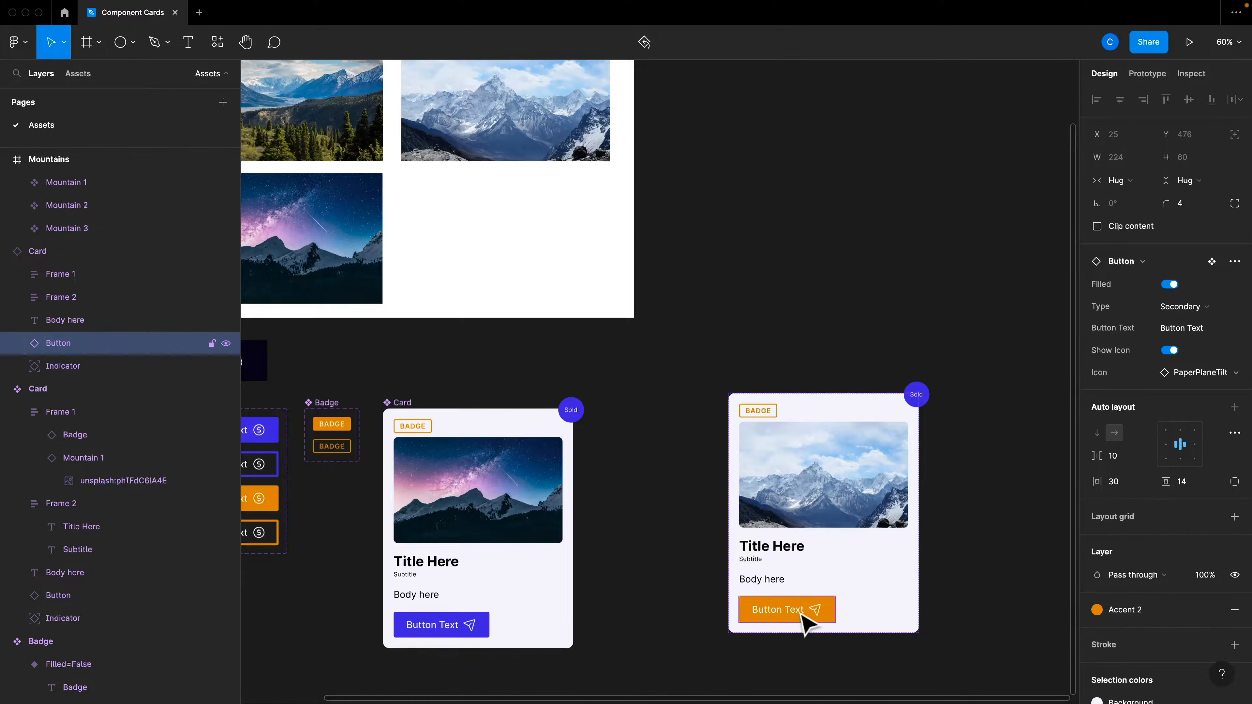
{"action": "left_click", "coordinate": [1181, 372]}
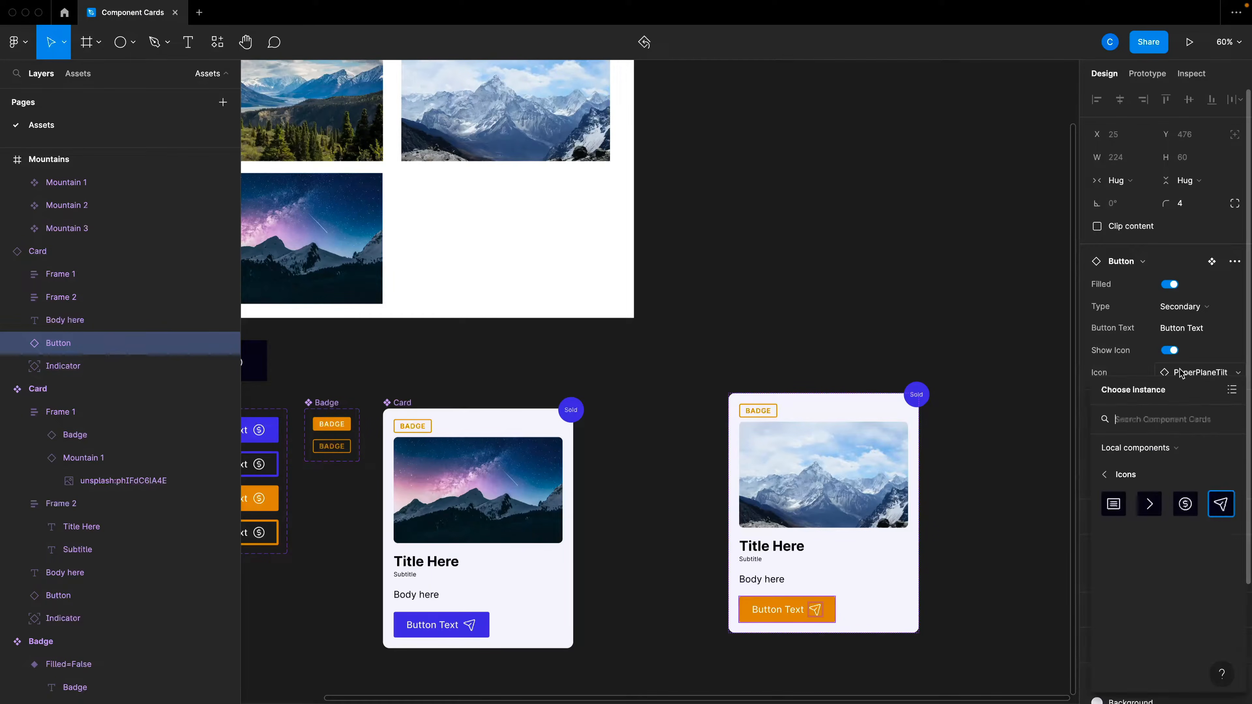
{"action": "left_click", "coordinate": [1148, 503]}
{"action": "left_click", "coordinate": [1035, 548]}
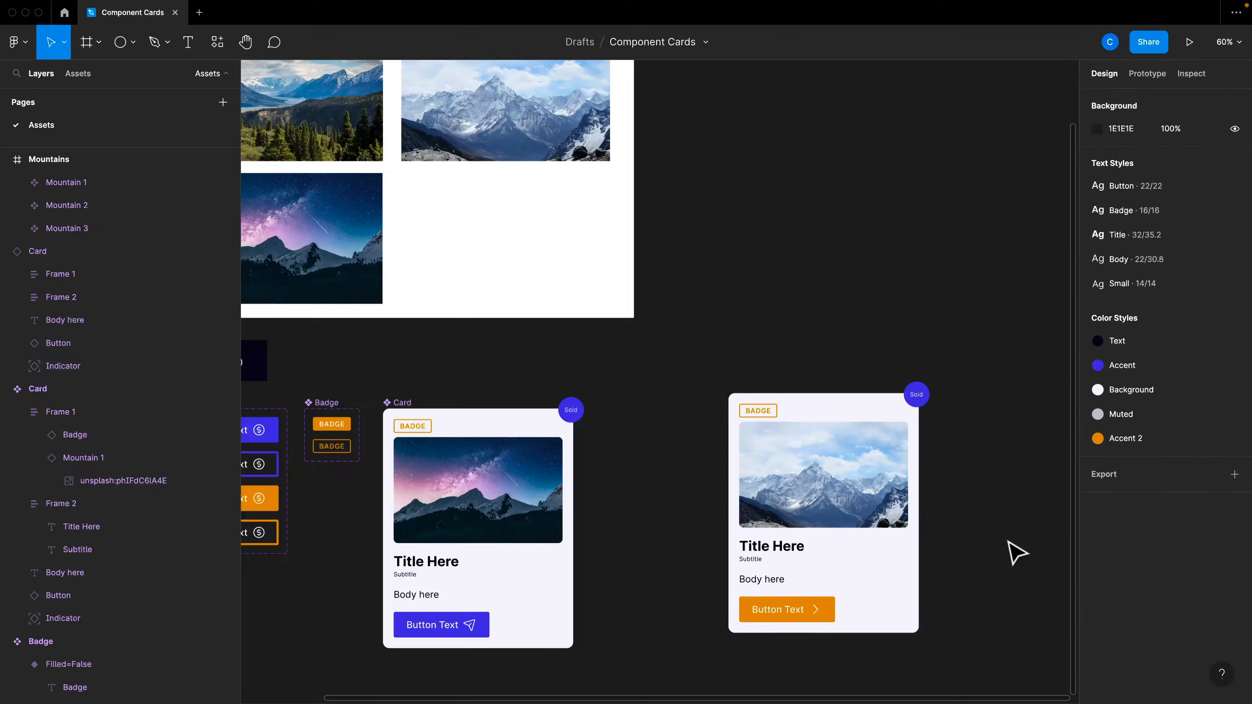
- Create a 100 × 100 frame on the empty canvas and apply auto layout to it
{"action": "scroll", "coordinate": [1001, 555], "scroll_direction": "right", "scroll_amount": 2}
{"action": "scroll", "coordinate": [880, 579], "scroll_direction": "down", "scroll_amount": 2}
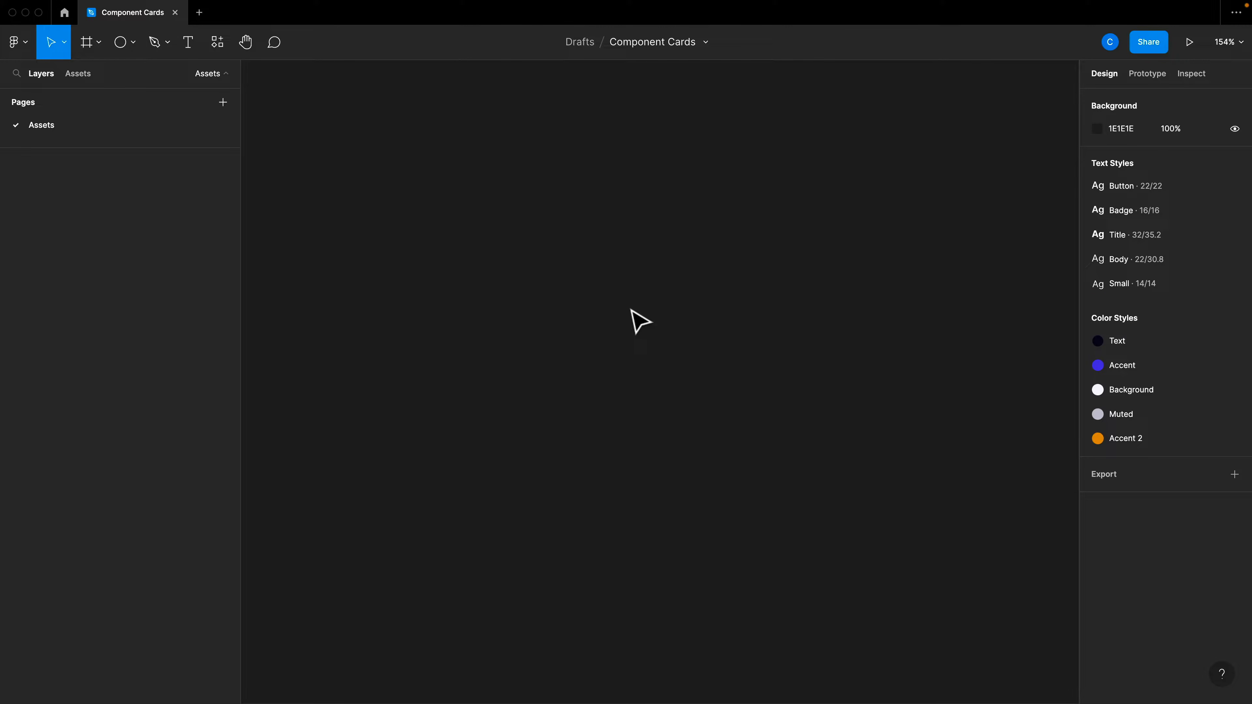
{"action": "key", "text": "f"}
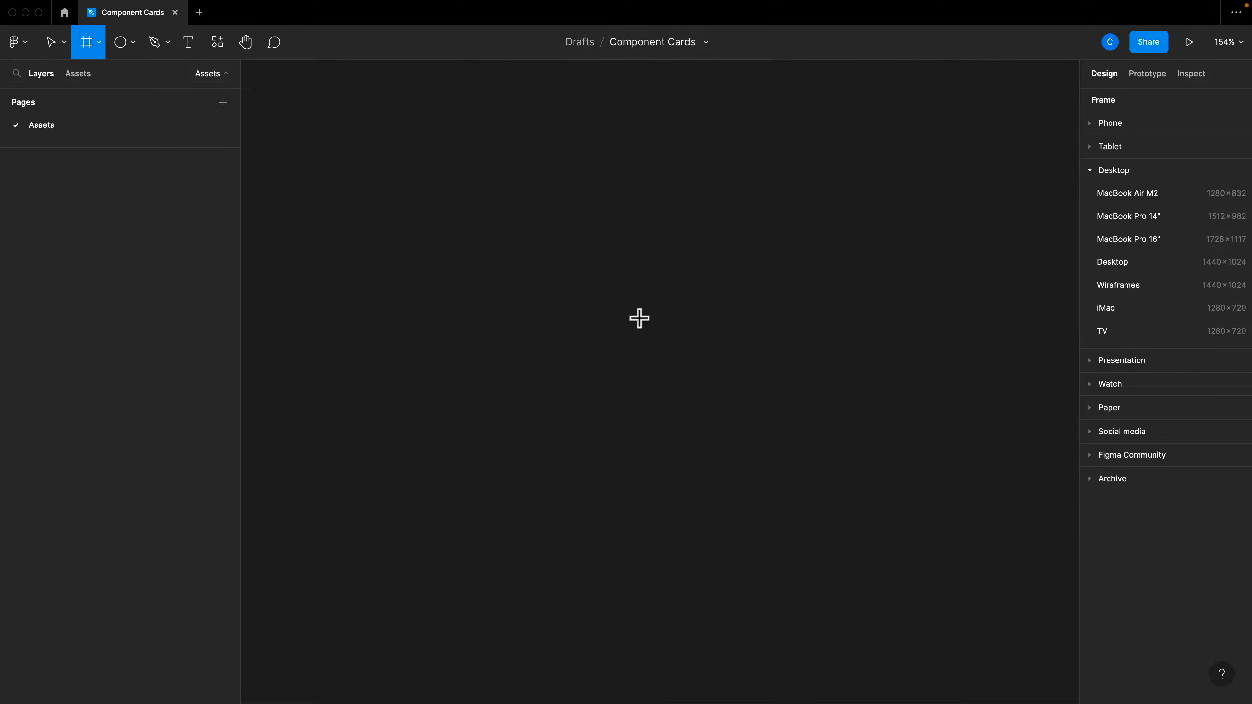
{"action": "left_click", "coordinate": [632, 311]}
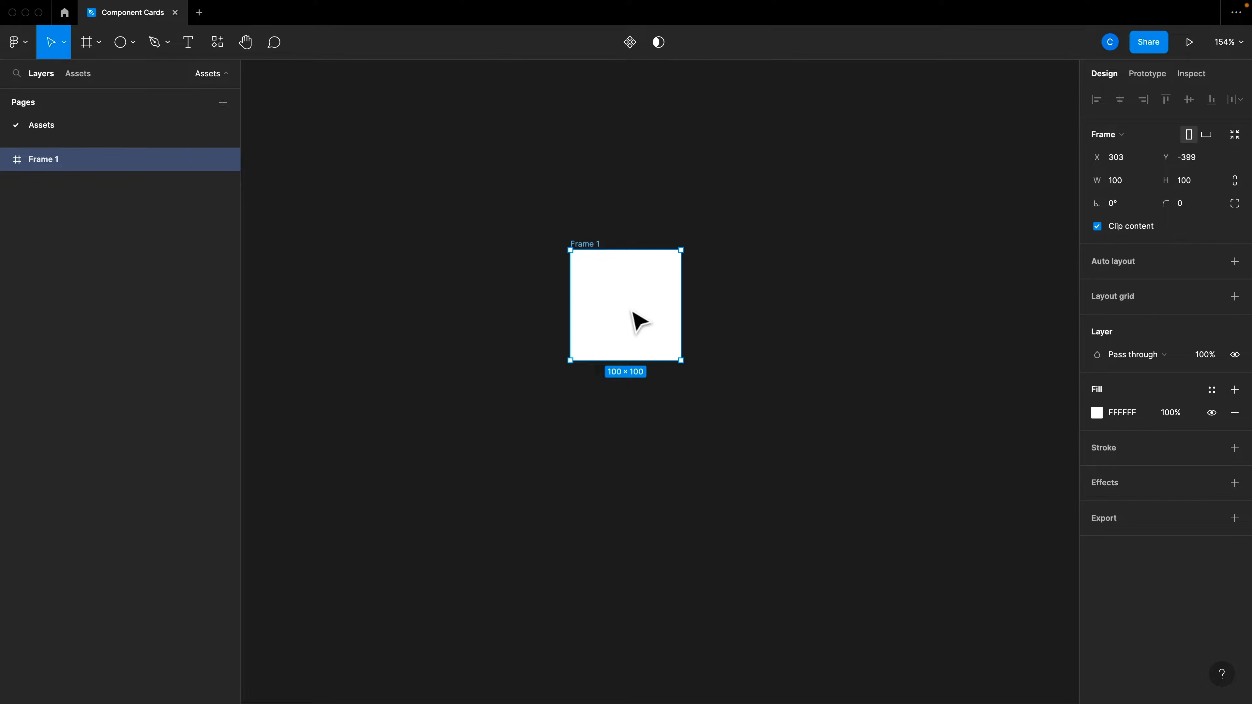
{"action": "key", "text": "shift+a"}
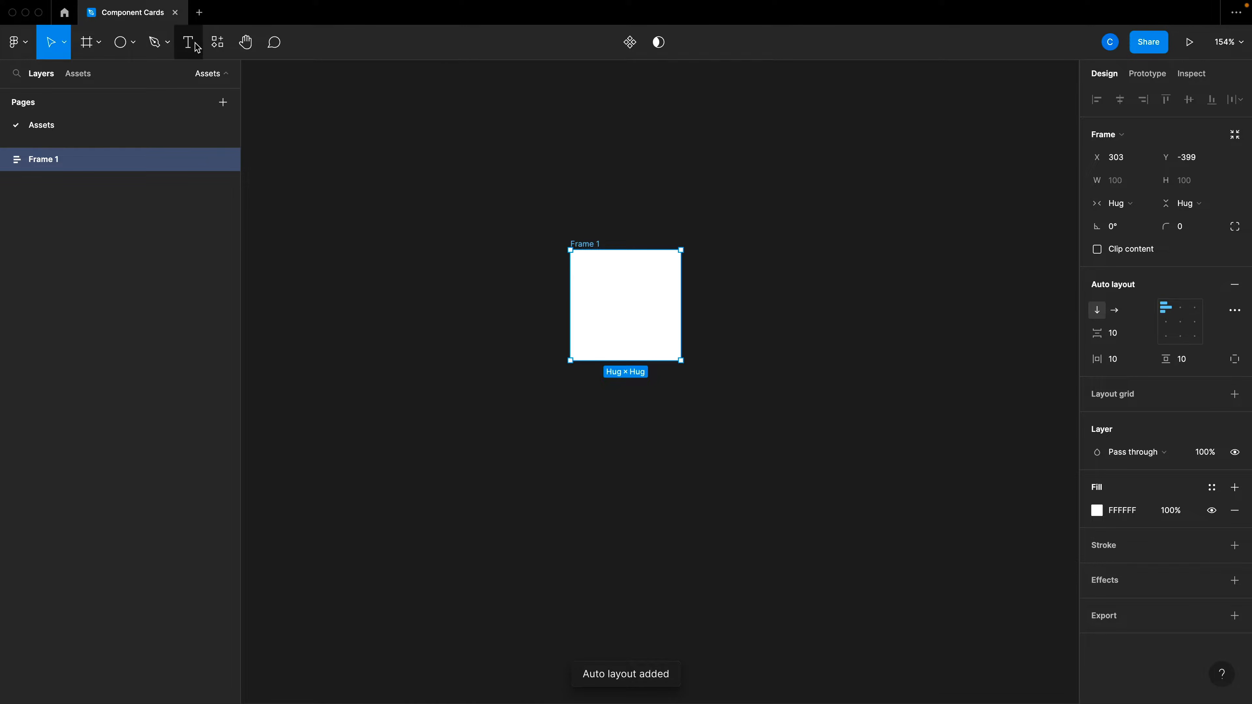
- Add a text layer reading "Button Text" inside the auto layout frame
{"action": "left_click", "coordinate": [187, 42]}
{"action": "left_click", "coordinate": [639, 318]}
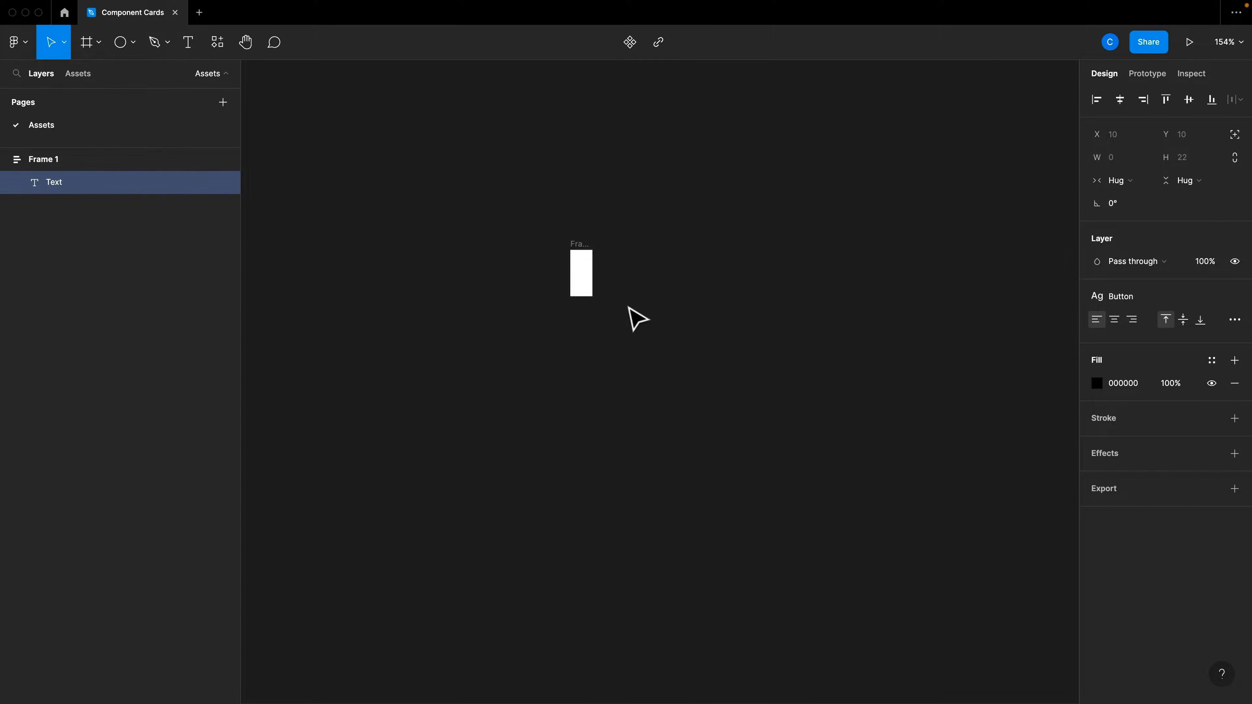
{"action": "type", "text": "Button Tex"}
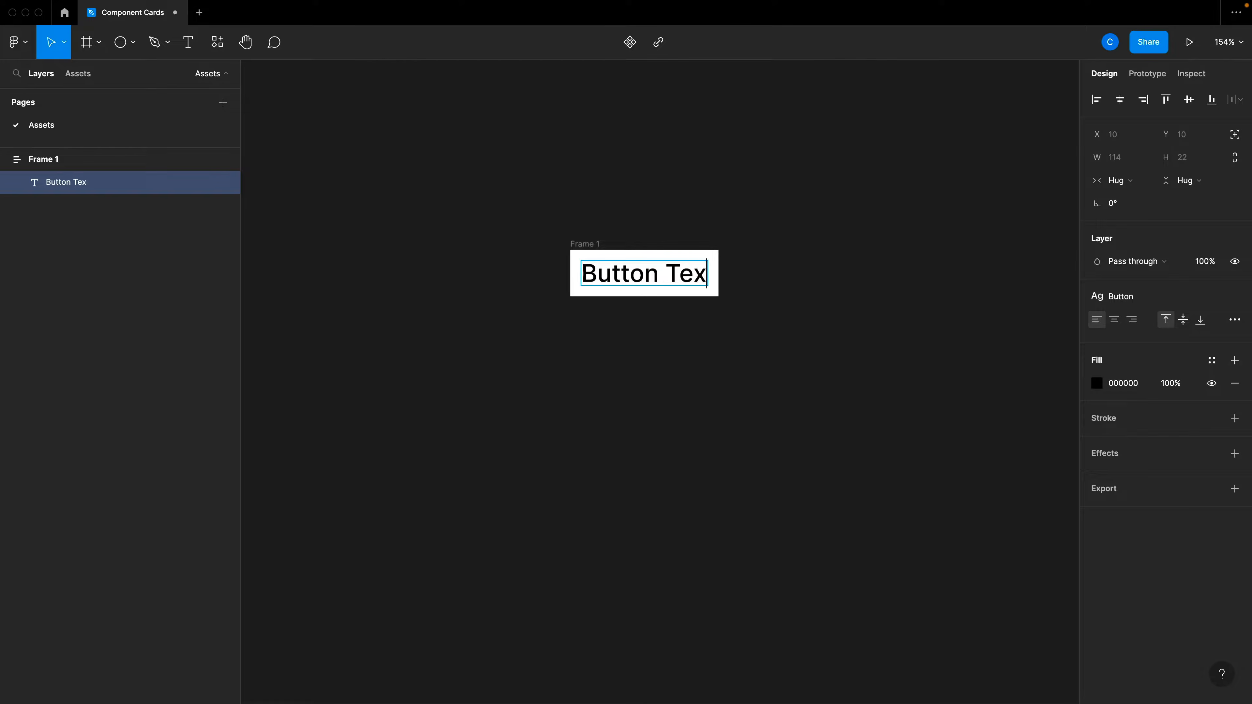
{"action": "type", "text": "t"}
{"action": "key", "text": "Return"}
{"action": "key", "text": "BackSpace"}
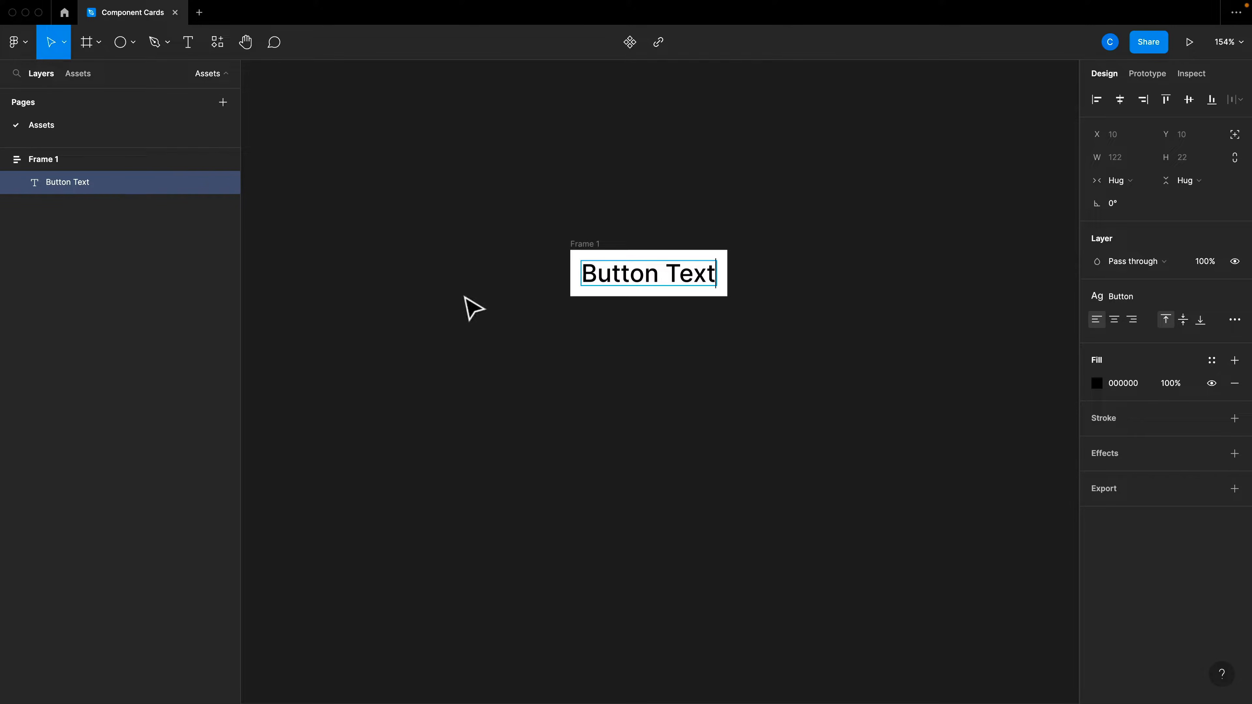
{"action": "left_click", "coordinate": [585, 352]}
{"action": "scroll", "coordinate": [616, 390], "scroll_direction": "right", "scroll_amount": 1}
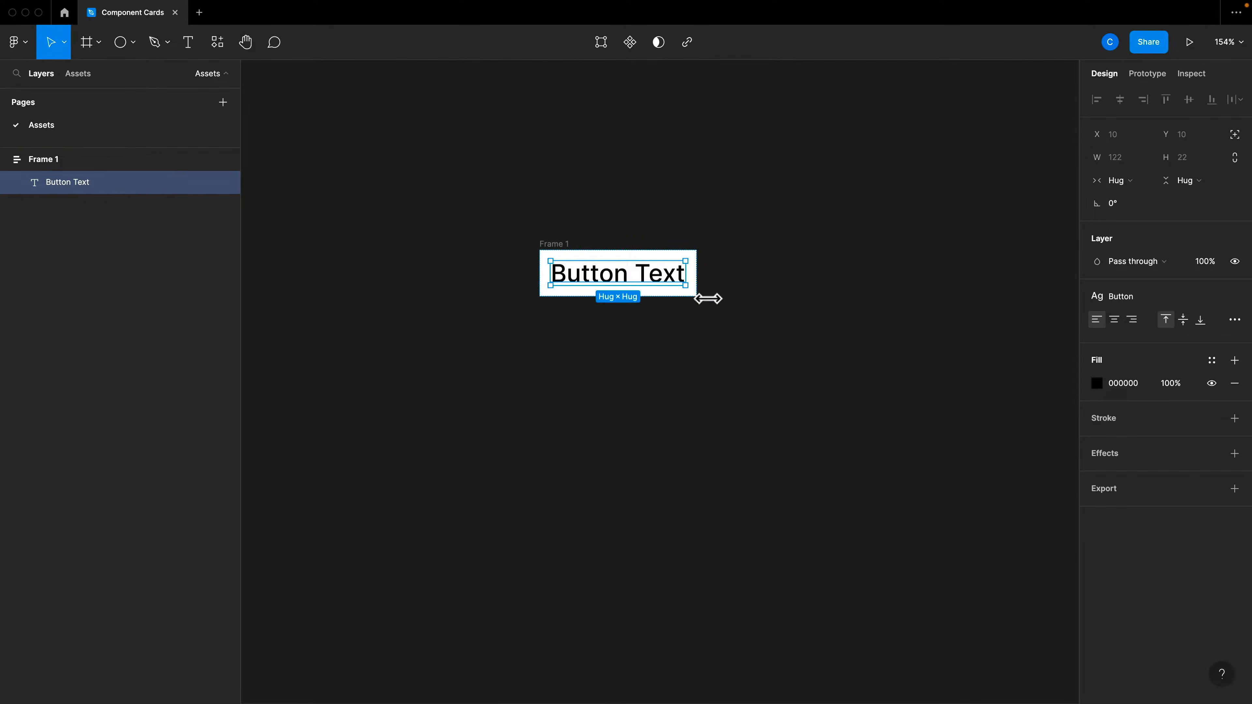
{"action": "left_click", "coordinate": [796, 334]}
- Run the Phosphor Icons plugin, search for "money" and add the CurrencyCircleDollar icon above the button frame
{"action": "key", "text": "super+slash"}
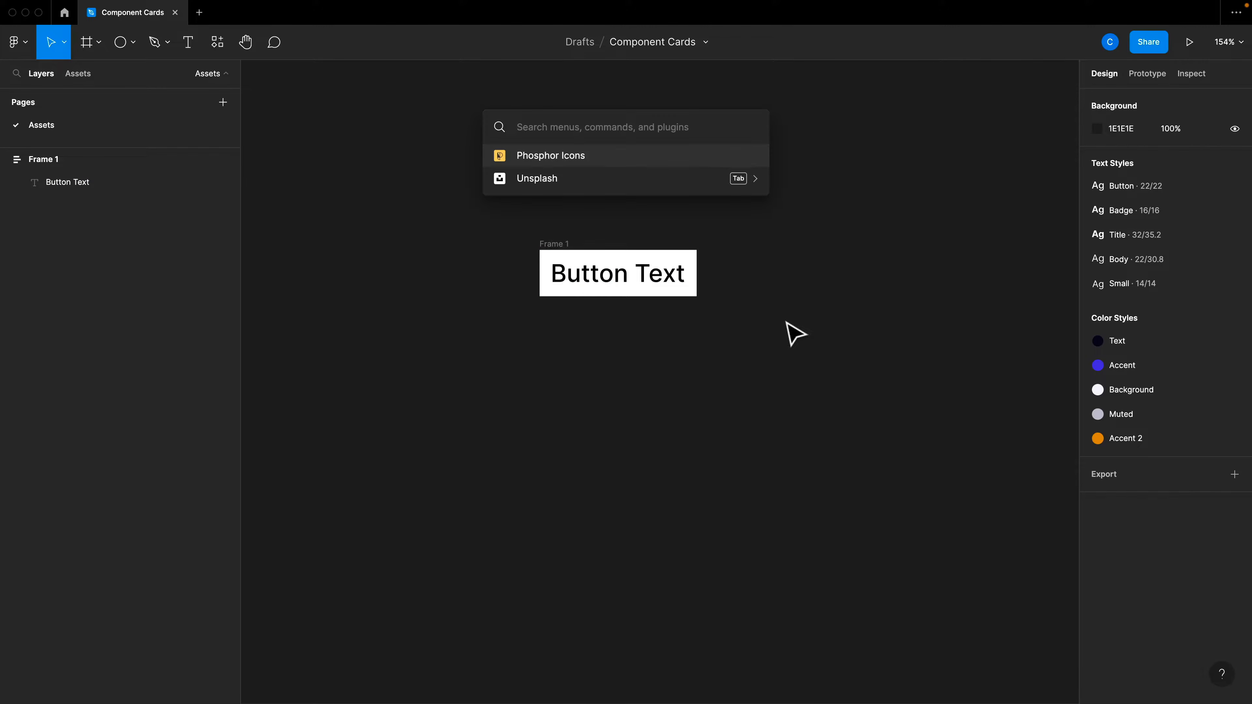
{"action": "key", "text": "Return"}
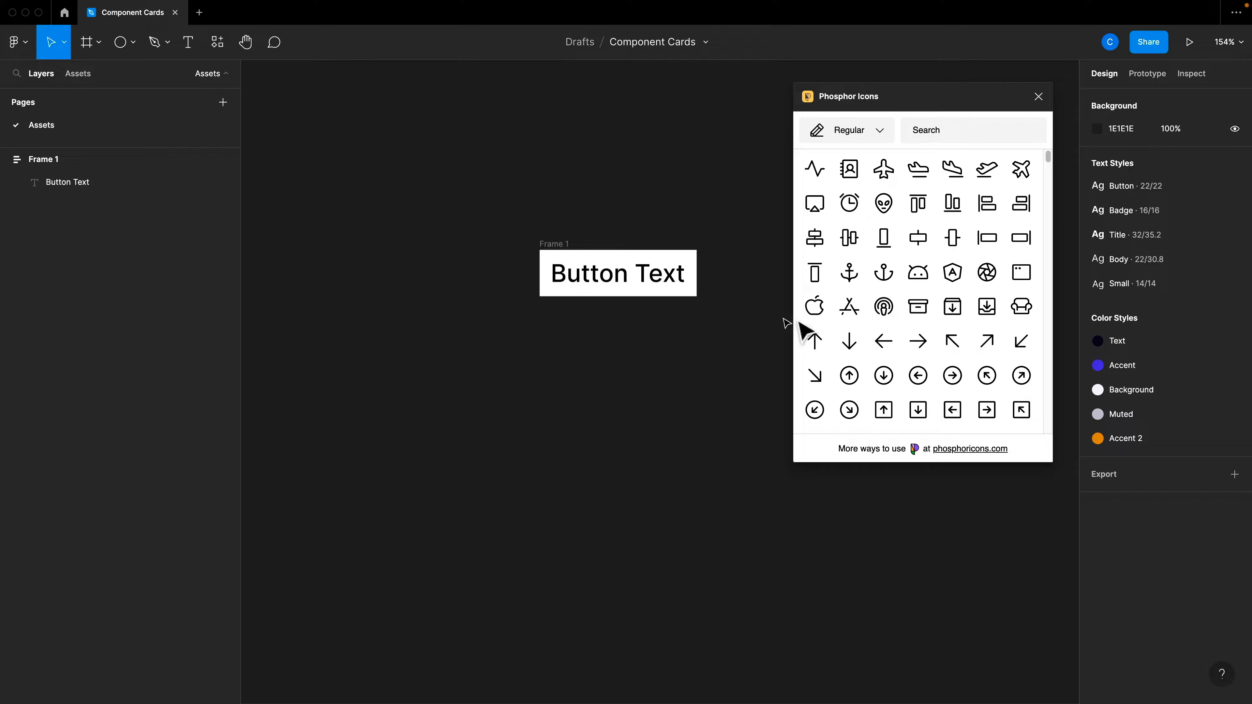
{"action": "left_click", "coordinate": [963, 128]}
{"action": "type", "text": "mo"}
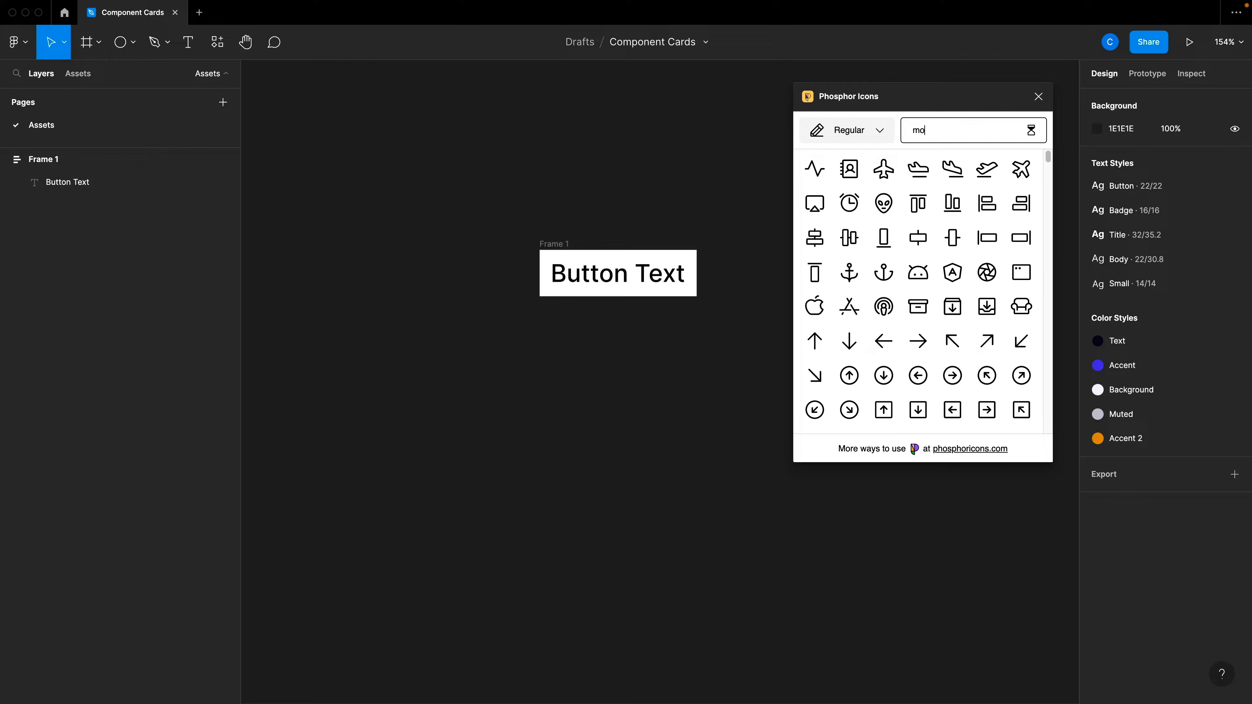
{"action": "type", "text": "ney"}
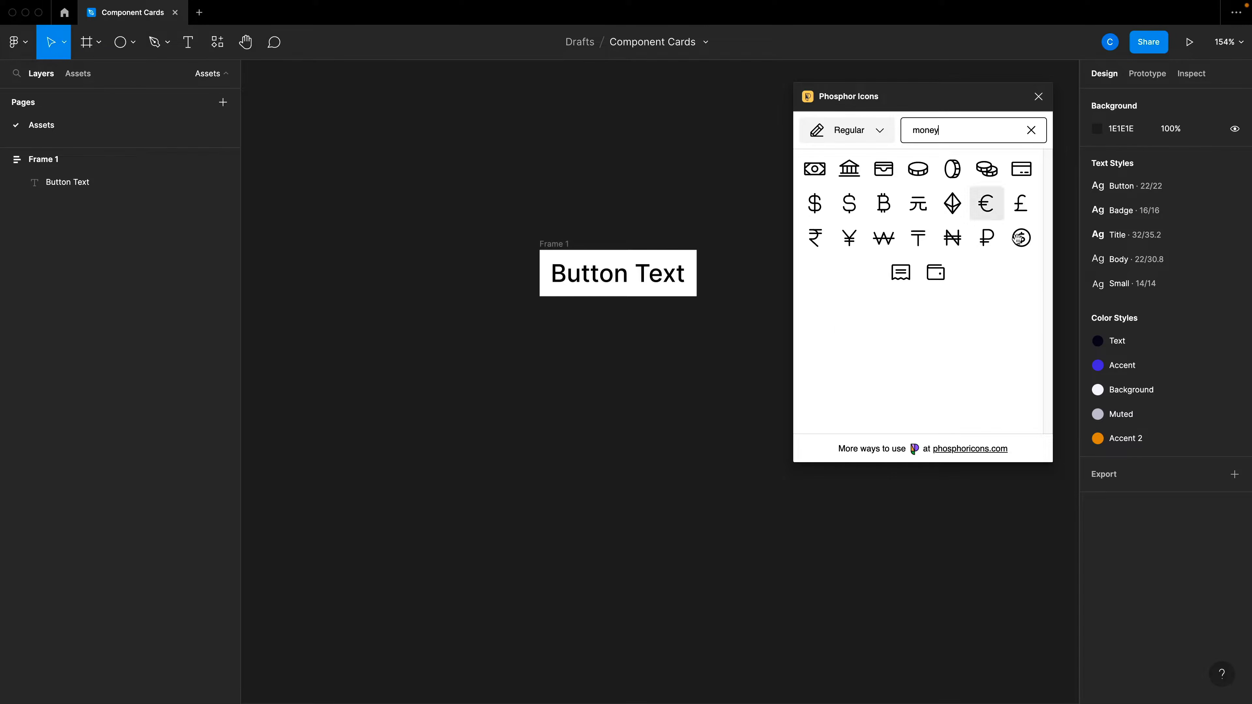
{"action": "left_click_drag", "start_coordinate": [1021, 239], "coordinate": [677, 189]}
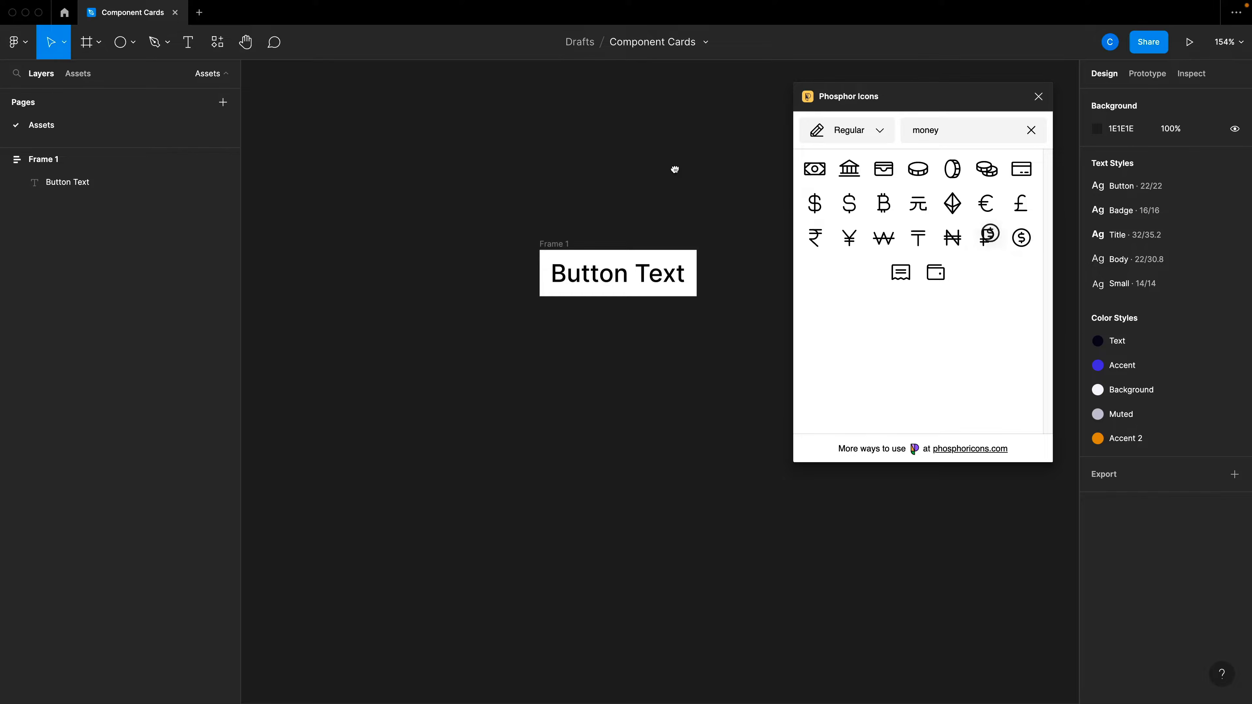
- Search the icon library for "send" and add the PaperPlaneTilt icon to the canvas
{"action": "left_click", "coordinate": [946, 130]}
{"action": "type", "text": "send"}
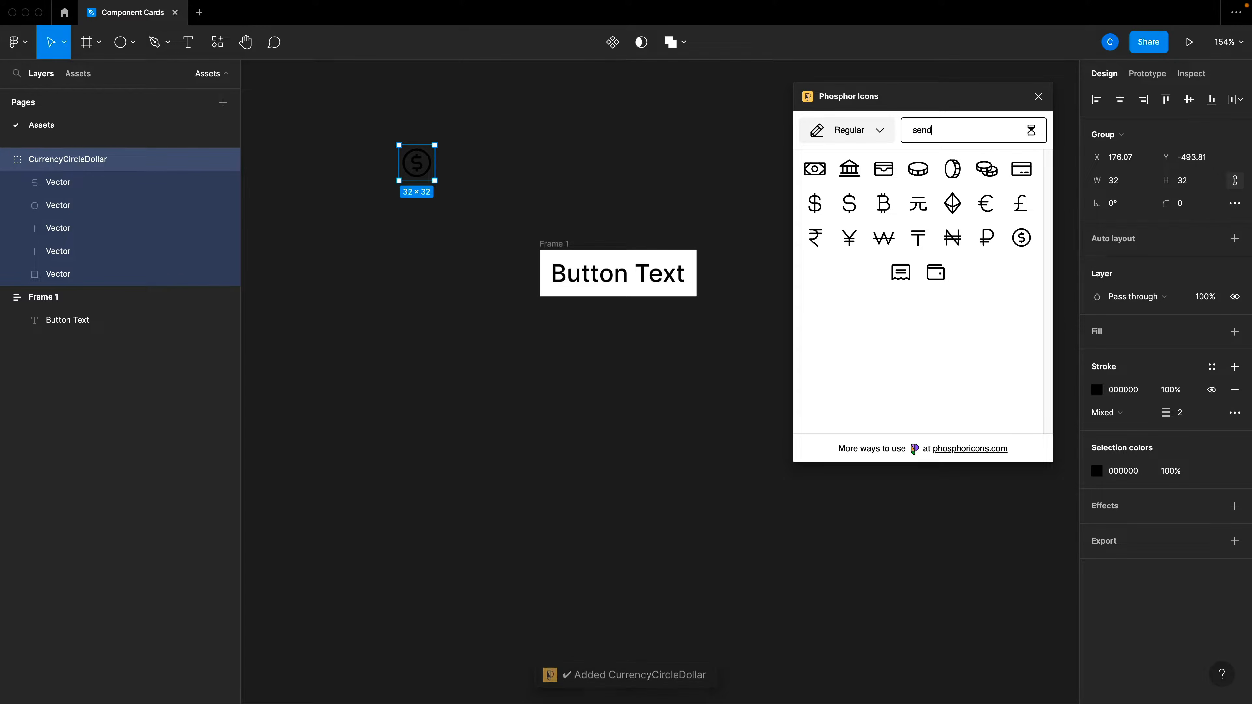
{"action": "left_click_drag", "start_coordinate": [865, 273], "coordinate": [537, 169]}
- Search the icon library for "arrow" and add the CaretRight icon to the canvas
{"action": "left_click", "coordinate": [945, 126]}
{"action": "type", "text": "arr"}
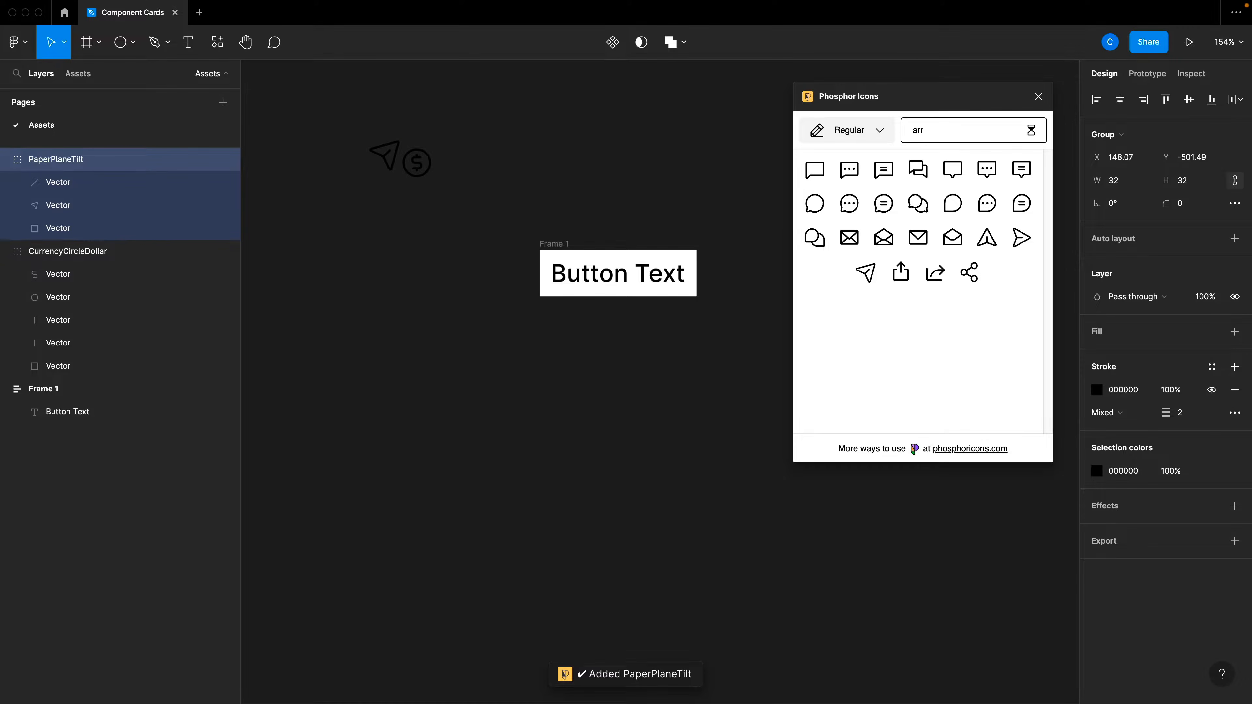
{"action": "type", "text": "ow"}
{"action": "scroll", "coordinate": [984, 314], "scroll_direction": "down", "scroll_amount": 5}
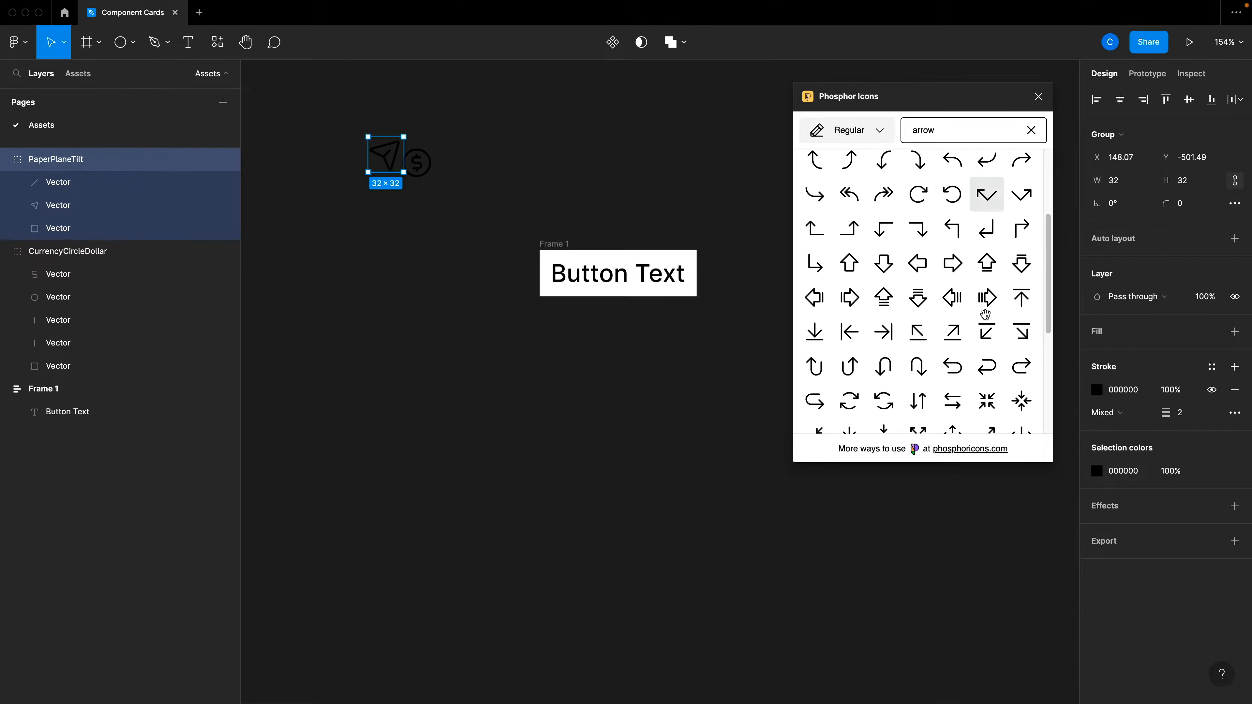
{"action": "scroll", "coordinate": [985, 314], "scroll_direction": "down", "scroll_amount": 3}
{"action": "left_click_drag", "start_coordinate": [883, 361], "coordinate": [468, 172]}
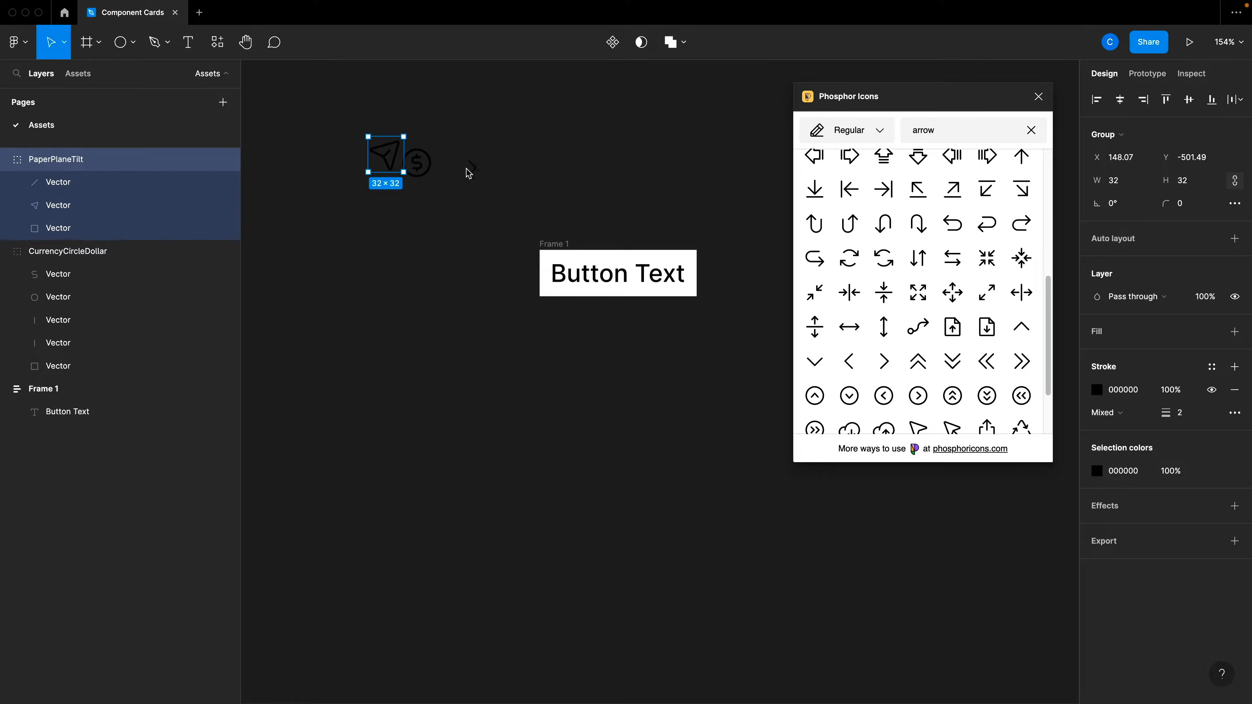
- Search the icon library for "article", add the Article icon to the canvas and close the plugin
{"action": "left_click", "coordinate": [991, 127]}
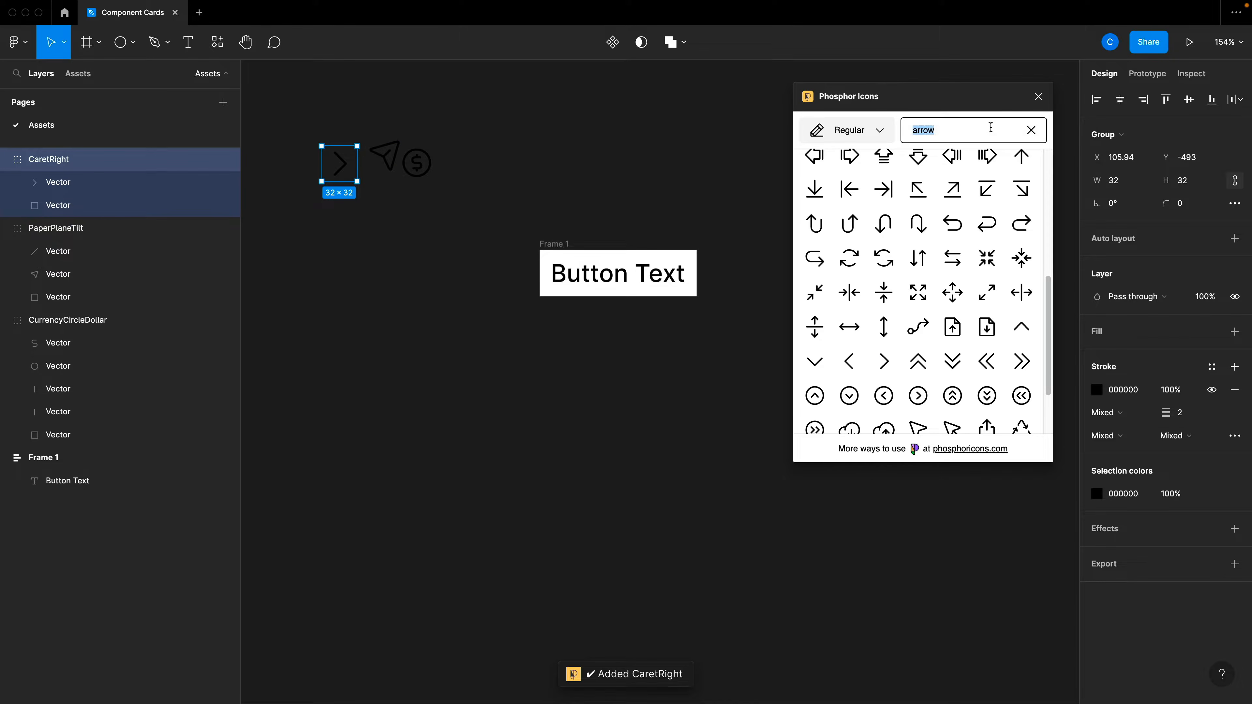
{"action": "type", "text": "article"}
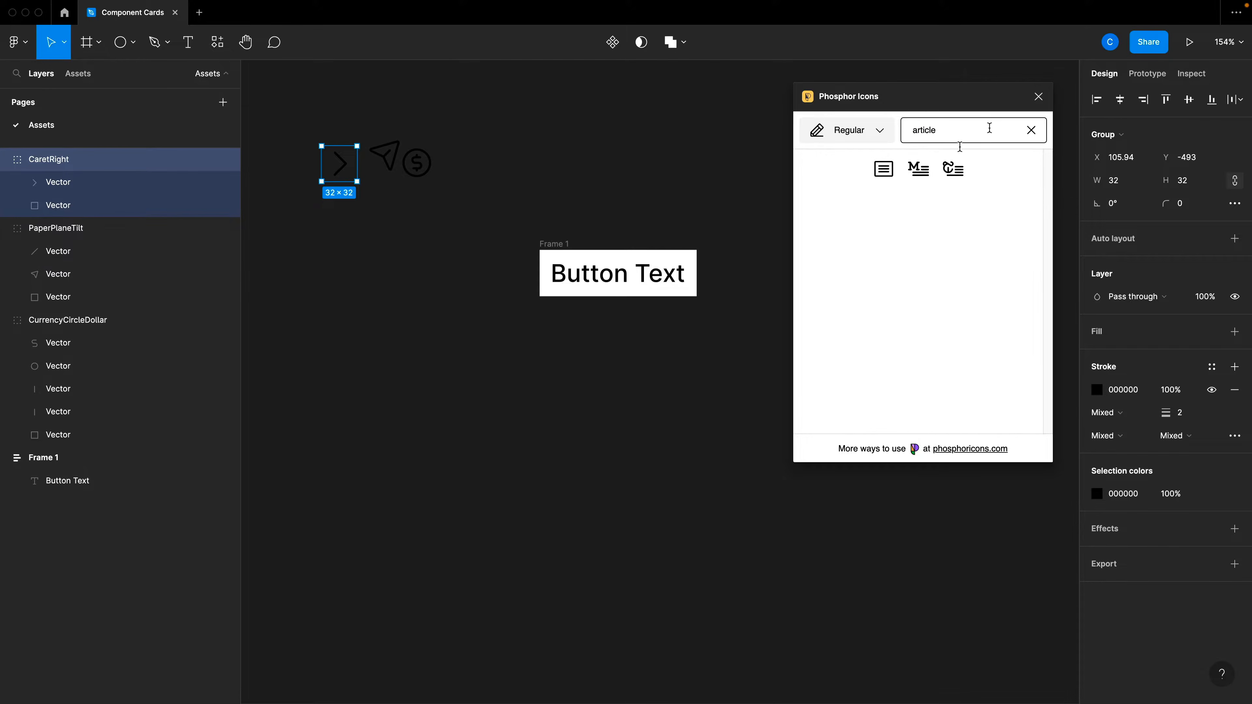
{"action": "left_click_drag", "start_coordinate": [880, 168], "coordinate": [587, 190]}
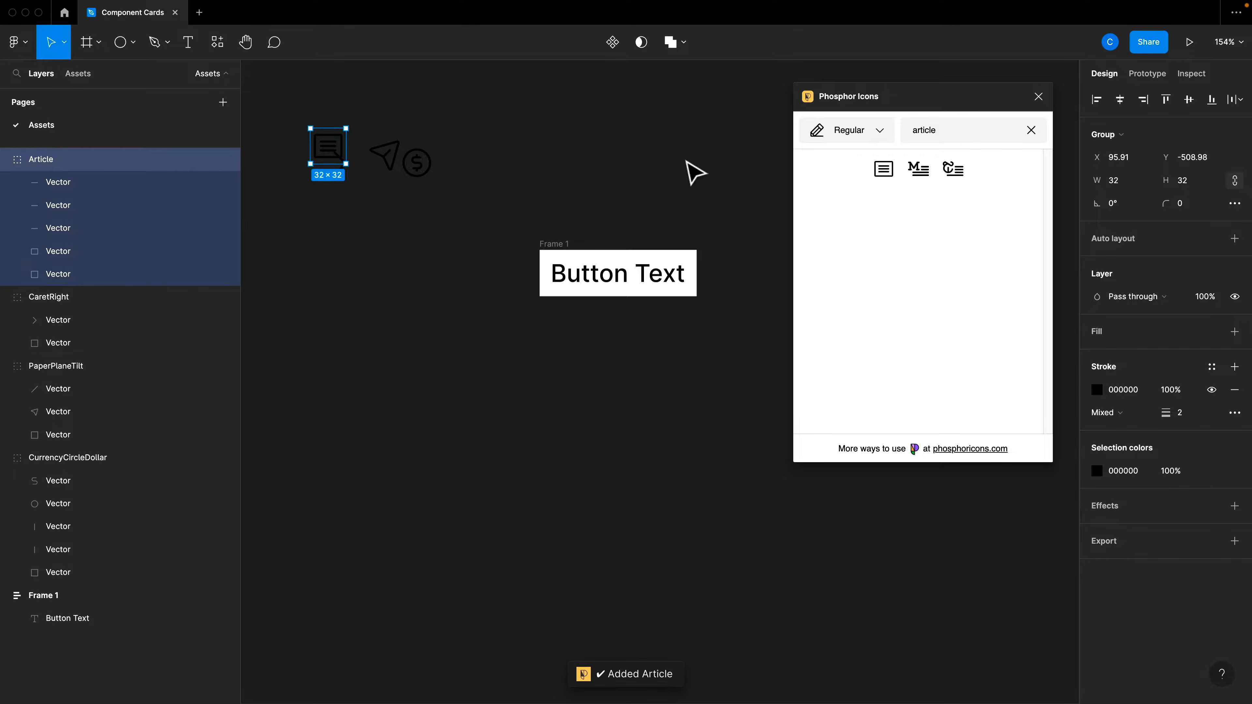
{"action": "left_click", "coordinate": [1038, 97]}
{"action": "left_click", "coordinate": [679, 153]}
- Tidy up the four imported icons into a single evenly spaced row
{"action": "scroll", "coordinate": [679, 154], "scroll_direction": "left", "scroll_amount": 1}
{"action": "scroll", "coordinate": [679, 154], "scroll_direction": "left", "scroll_amount": 2}
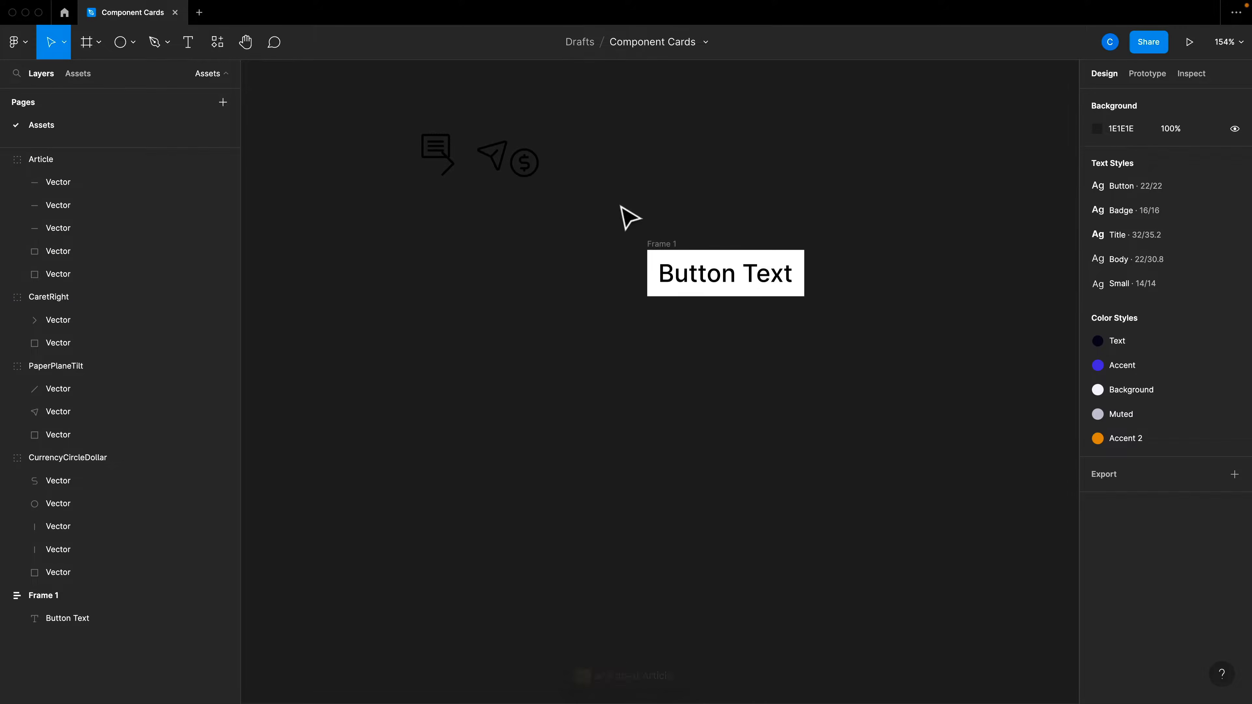
{"action": "left_click_drag", "start_coordinate": [617, 203], "coordinate": [404, 116]}
{"action": "key", "text": "ctrl+alt+t"}
{"action": "left_click", "coordinate": [581, 165]}
{"action": "scroll", "coordinate": [584, 167], "scroll_direction": "left", "scroll_amount": 5}
{"action": "scroll", "coordinate": [584, 168], "scroll_direction": "up", "scroll_amount": 3}
{"action": "scroll", "coordinate": [847, 349], "scroll_direction": "up", "scroll_amount": 5}
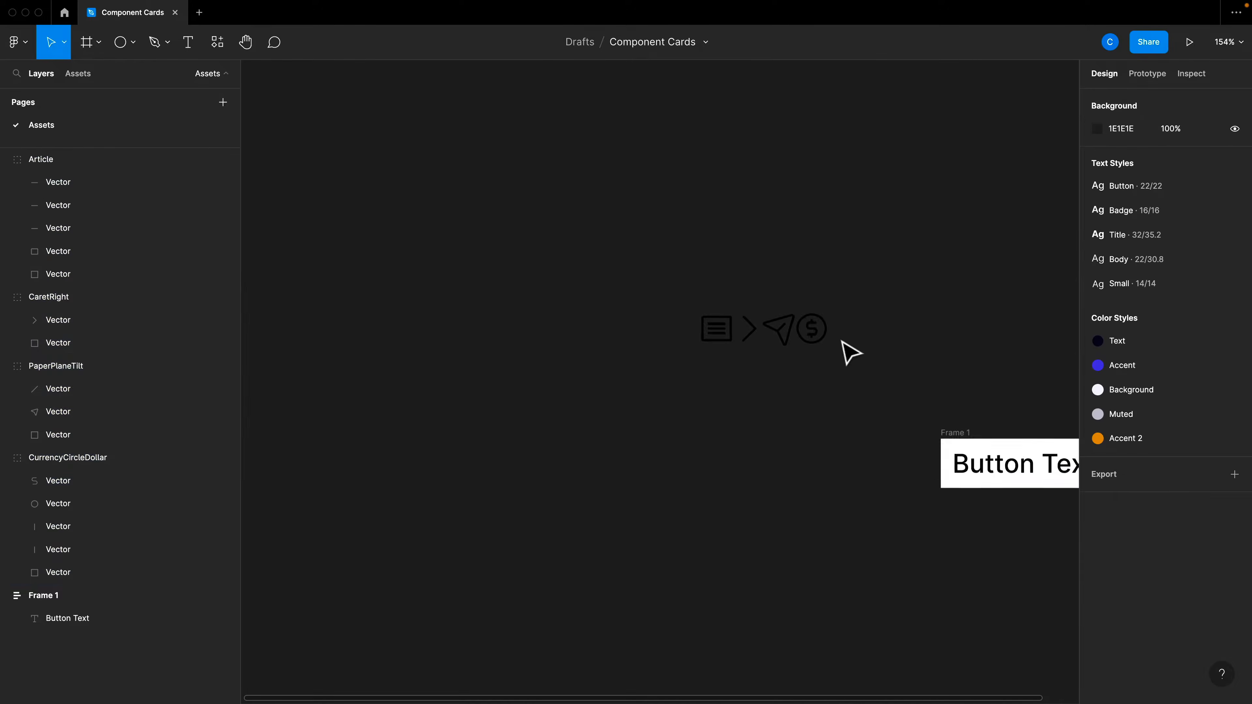
- Convert the four icons into separate components in one operation
{"action": "left_click_drag", "start_coordinate": [896, 394], "coordinate": [484, 254]}
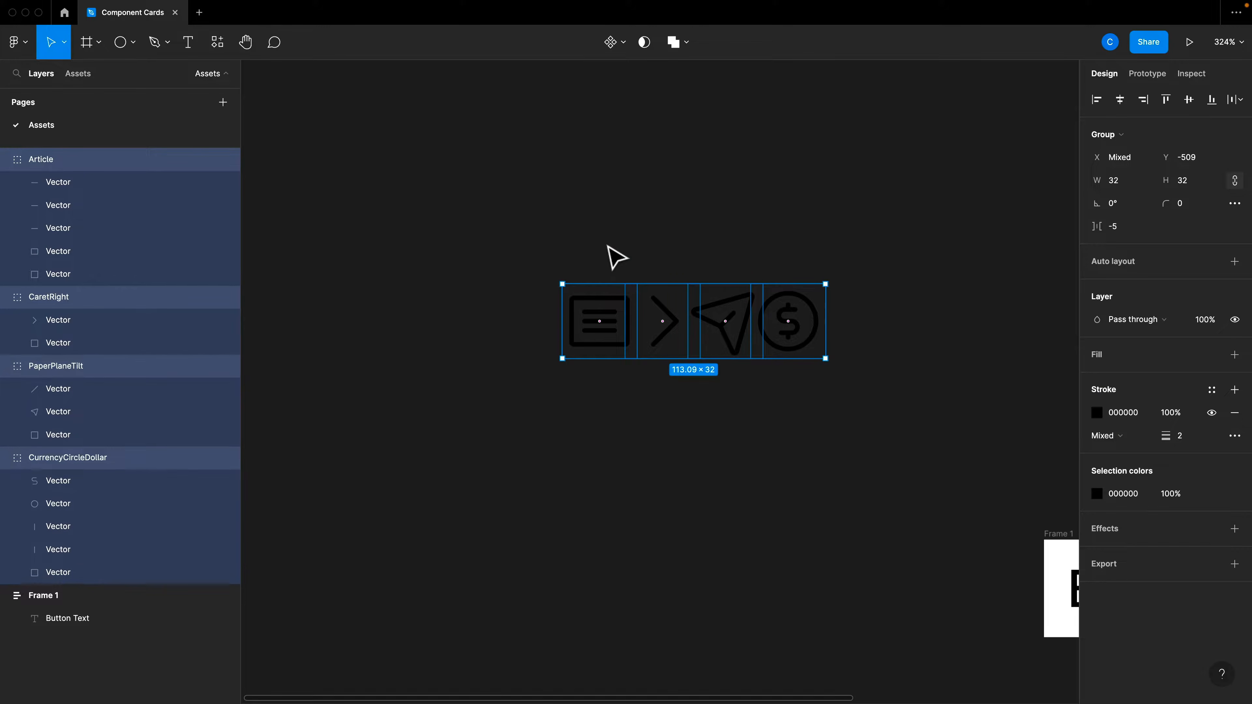
{"action": "left_click", "coordinate": [624, 43]}
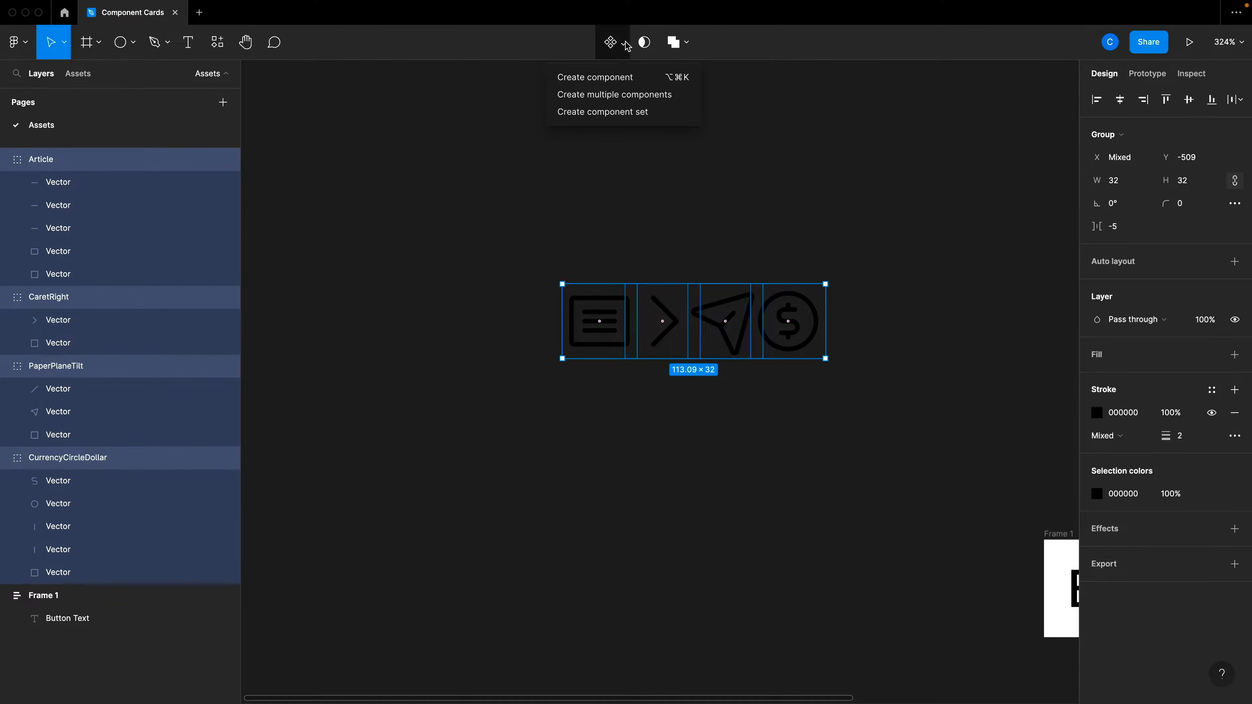
{"action": "left_click", "coordinate": [621, 94]}
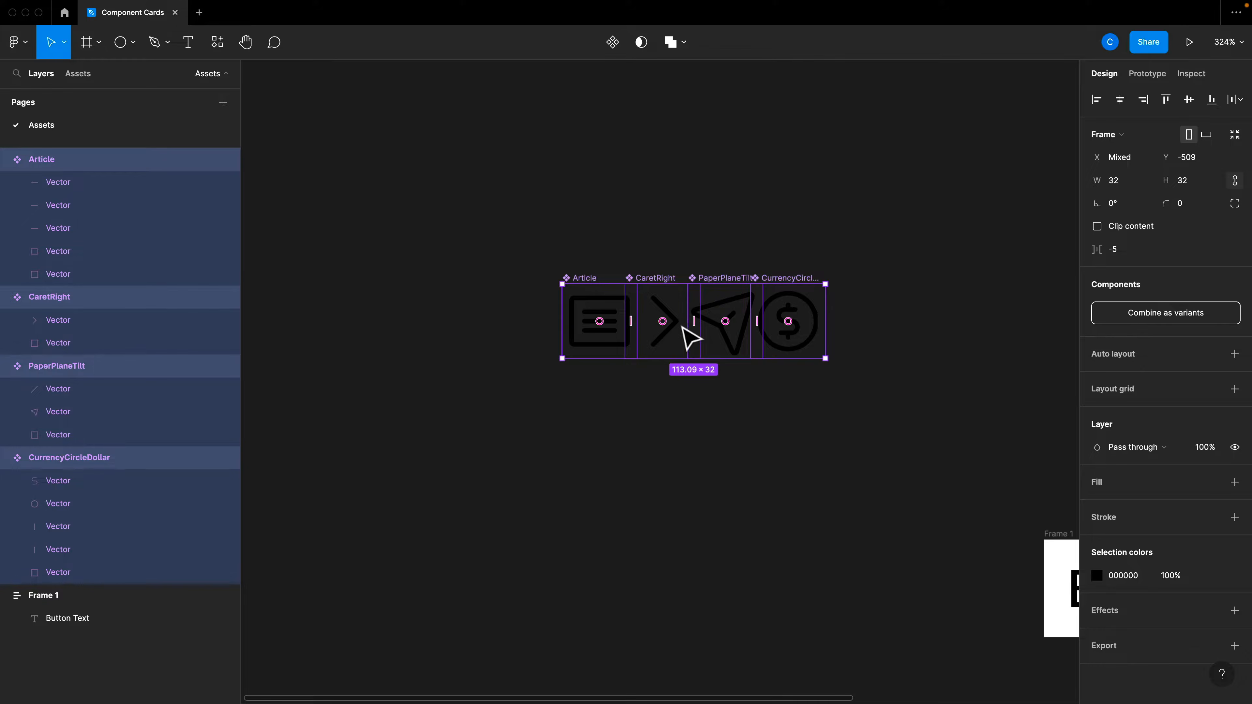
- Move the row of four icon components higher on the canvas, away from the button frame
{"action": "left_click_drag", "start_coordinate": [690, 337], "coordinate": [671, 259]}
{"action": "scroll", "coordinate": [816, 370], "scroll_direction": "down", "scroll_amount": 3}
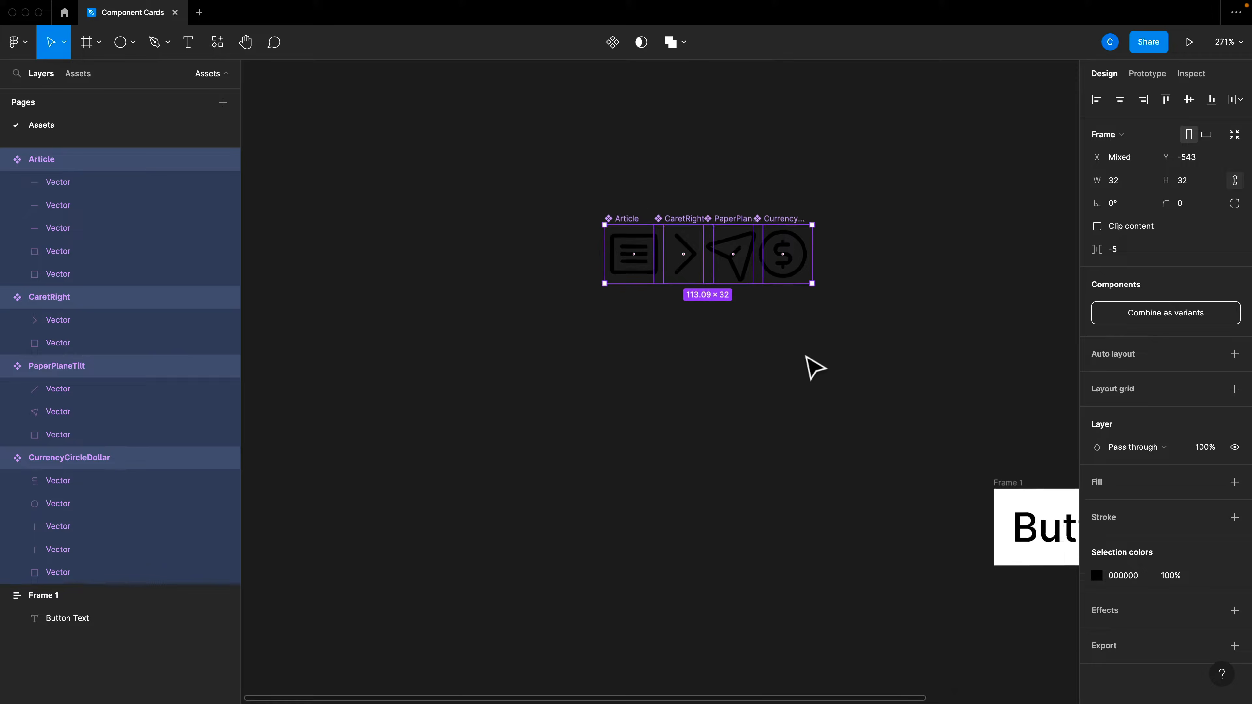
{"action": "scroll", "coordinate": [788, 348], "scroll_direction": "down", "scroll_amount": 2}
{"action": "scroll", "coordinate": [791, 347], "scroll_direction": "down", "scroll_amount": 3}
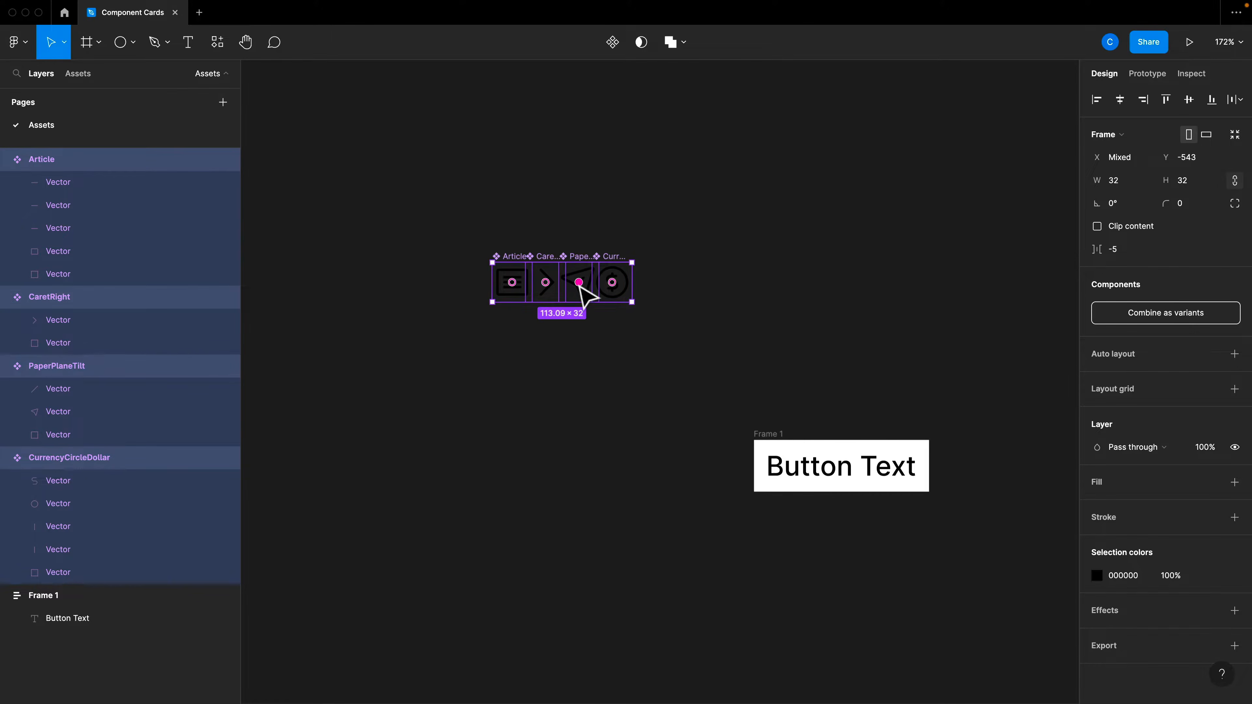
- Place an instance of the CurrencyCircleDollar icon inside the button's auto layout frame, keeping the original component in the icon row
{"action": "left_click_drag", "start_coordinate": [579, 287], "coordinate": [889, 512]}
{"action": "key", "text": "super+z"}
{"action": "left_click", "coordinate": [712, 310]}
{"action": "left_click", "coordinate": [619, 281]}
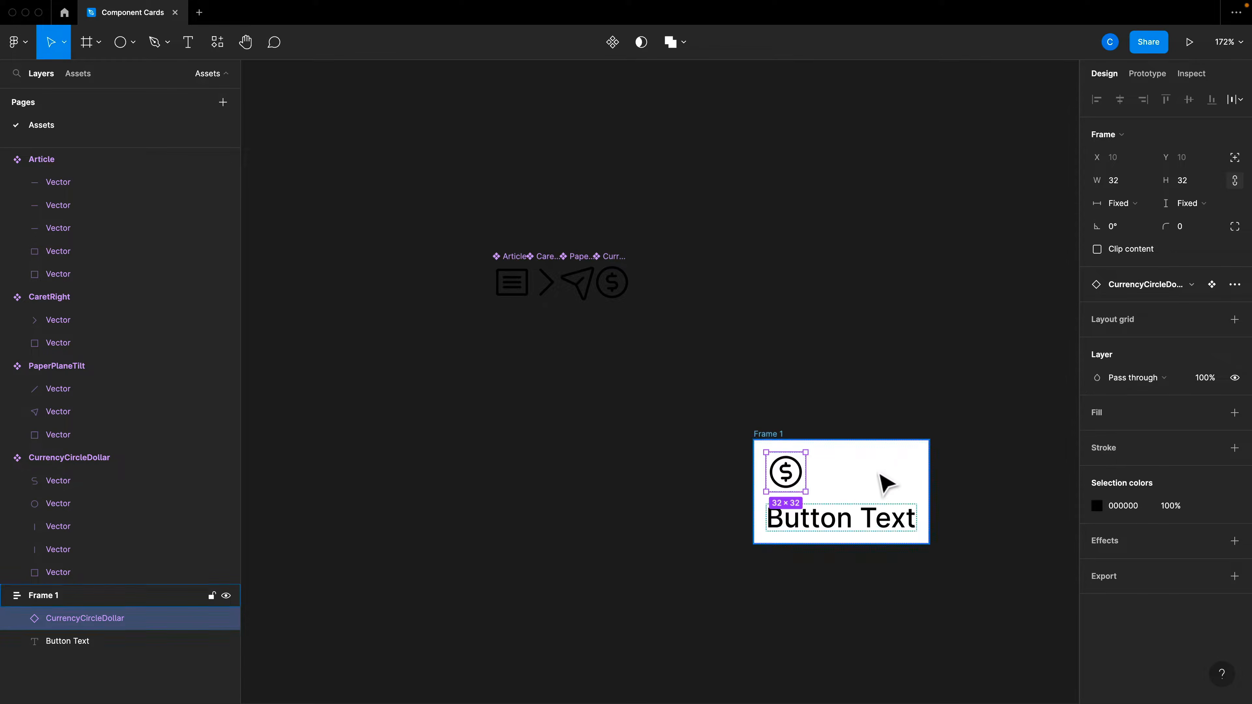
- Switch the button frame to a horizontal layout and move the dollar icon after the button text
{"action": "left_click", "coordinate": [908, 474]}
{"action": "left_click", "coordinate": [1114, 310]}
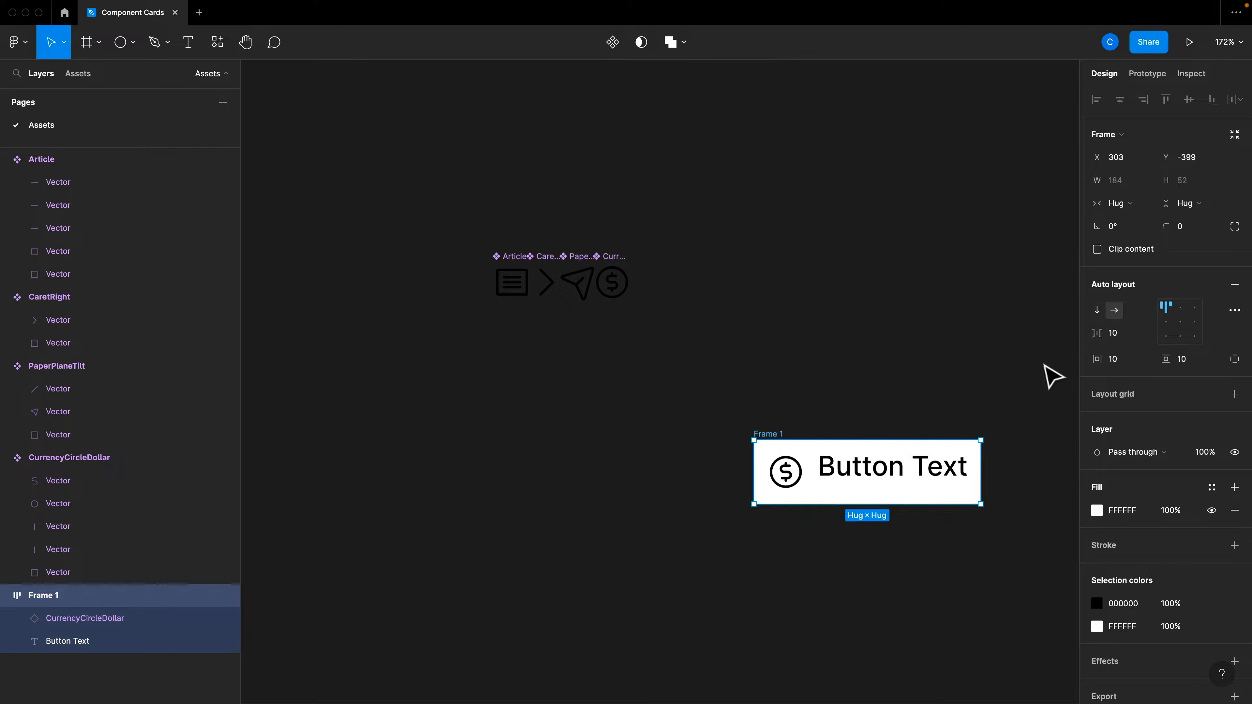
{"action": "left_click", "coordinate": [785, 472]}
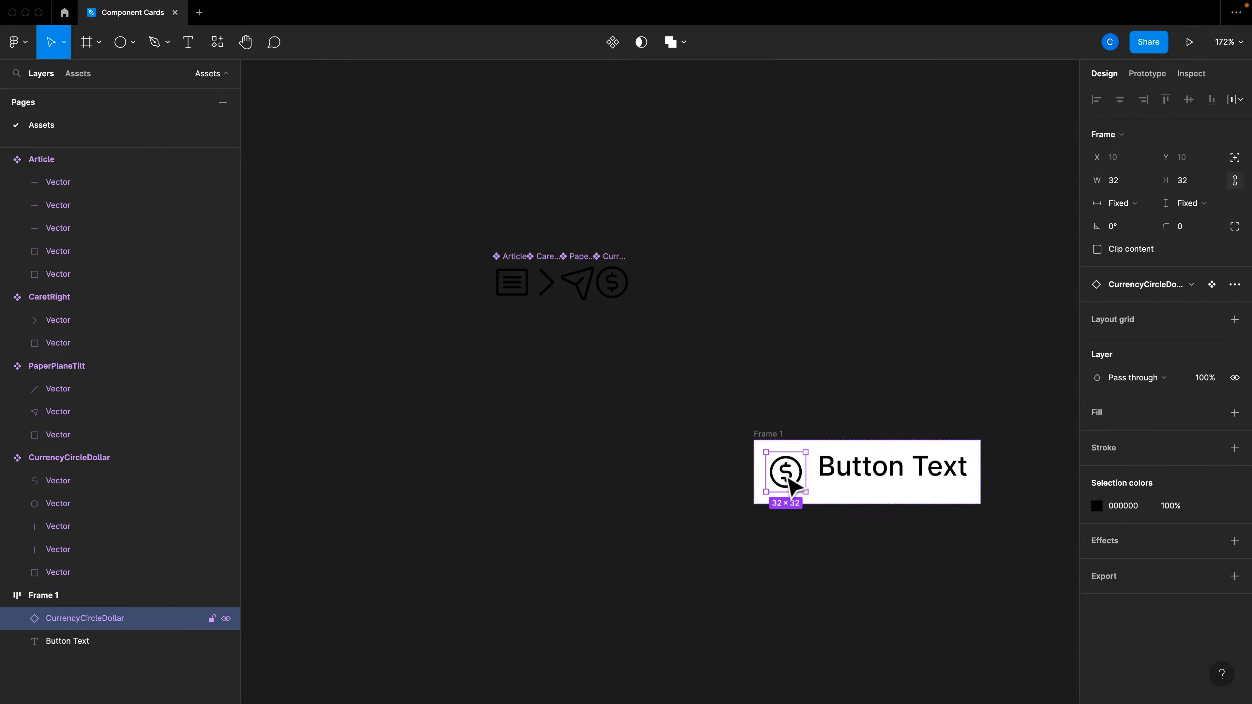
{"action": "left_click_drag", "start_coordinate": [785, 472], "coordinate": [946, 481]}
- Center-align the button frame's contents and set its padding to 14 vertically and 30 horizontally
{"action": "left_click", "coordinate": [922, 472]}
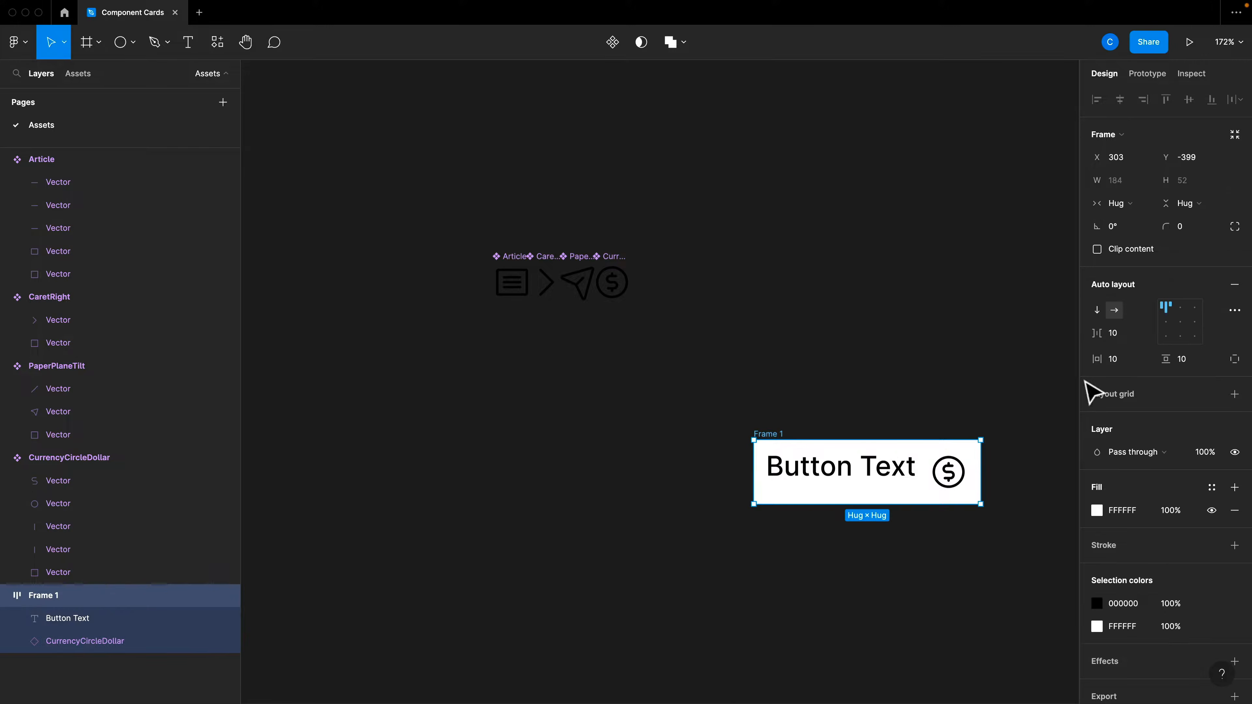
{"action": "left_click", "coordinate": [1187, 364]}
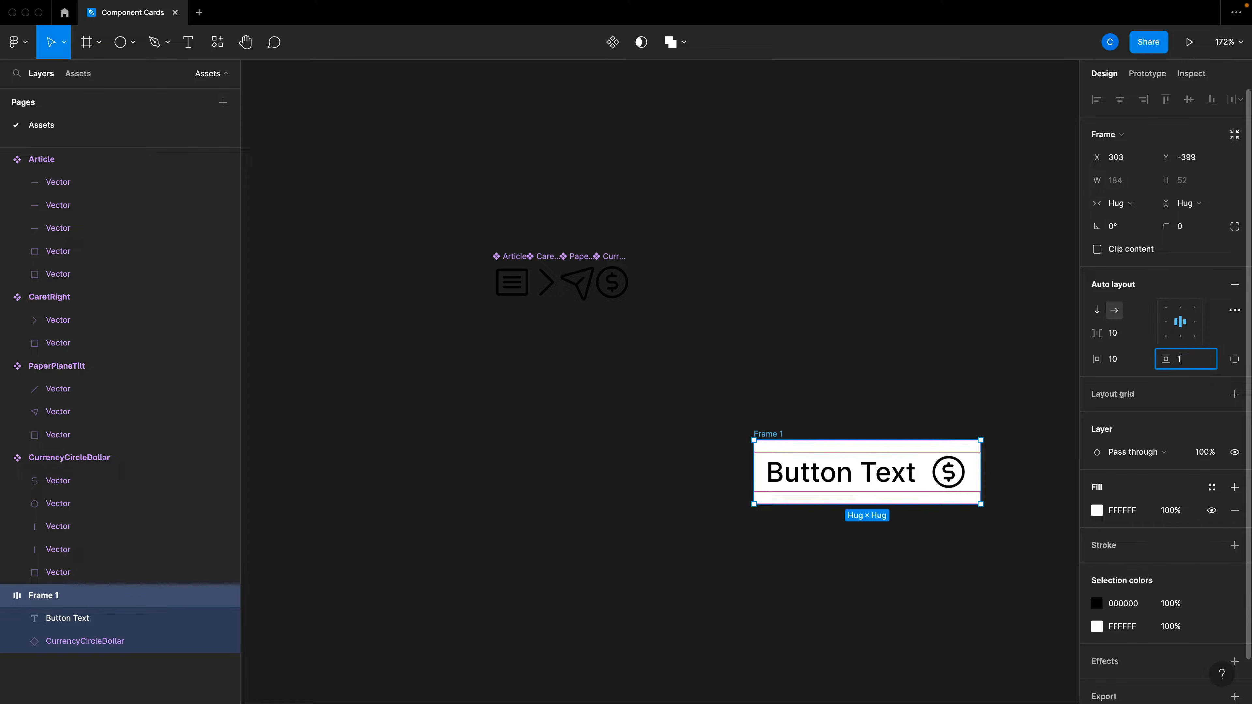
{"action": "type", "text": "14"}
{"action": "key", "text": "shift+Tab"}
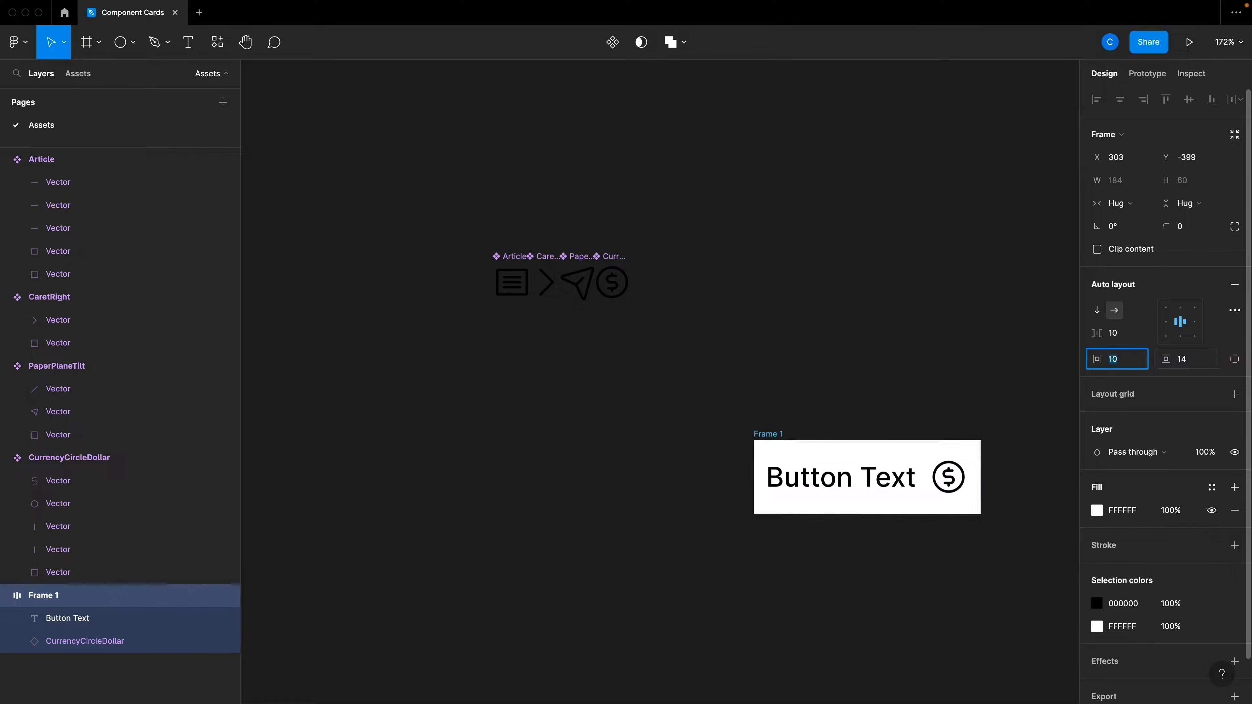
{"action": "type", "text": "30"}
{"action": "key", "text": "Return"}
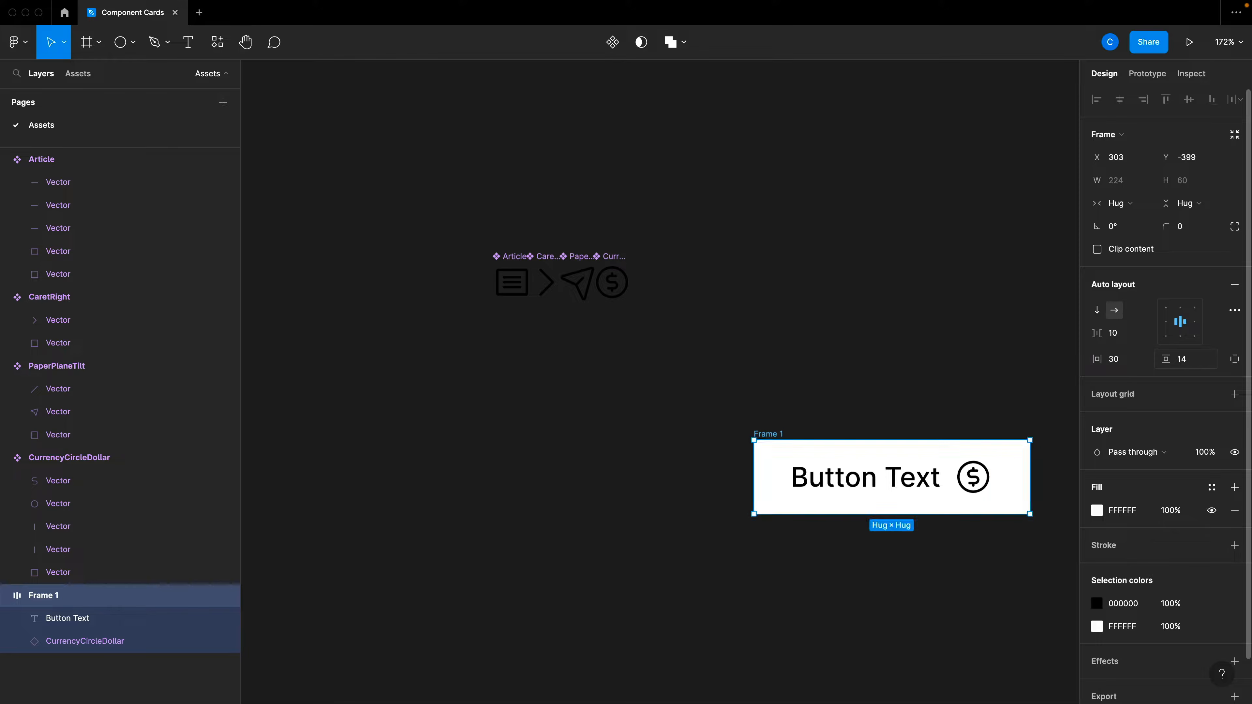
- Apply the Background color style to the button's text
{"action": "scroll", "coordinate": [815, 410], "scroll_direction": "right", "scroll_amount": 5}
{"action": "left_click", "coordinate": [785, 482]}
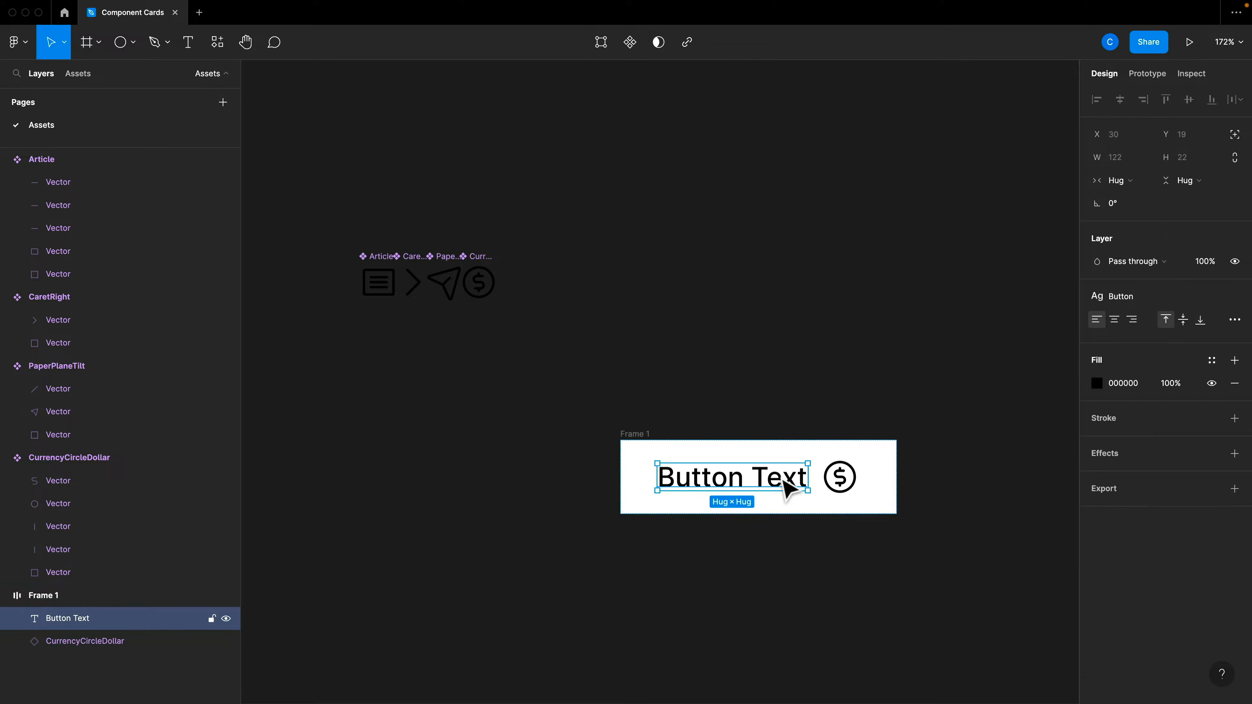
{"action": "left_click", "coordinate": [1128, 302]}
{"action": "left_click", "coordinate": [1128, 300]}
{"action": "left_click", "coordinate": [1211, 361]}
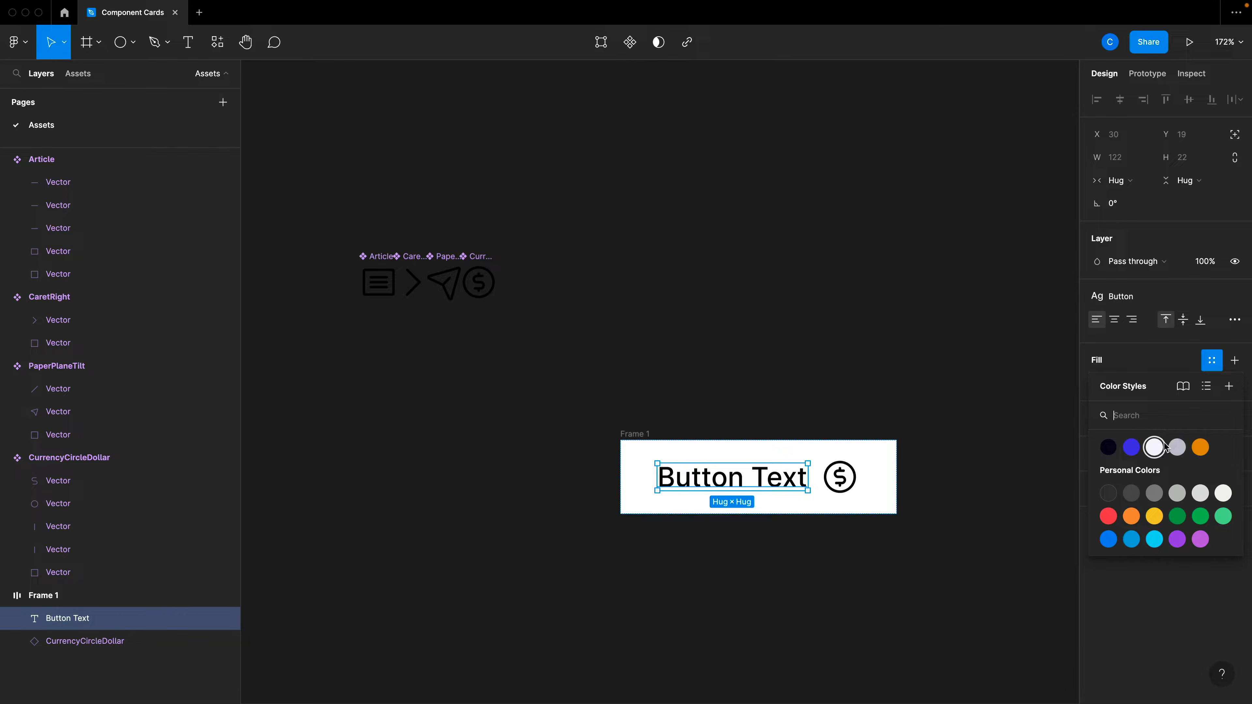
{"action": "left_click", "coordinate": [1154, 447]}
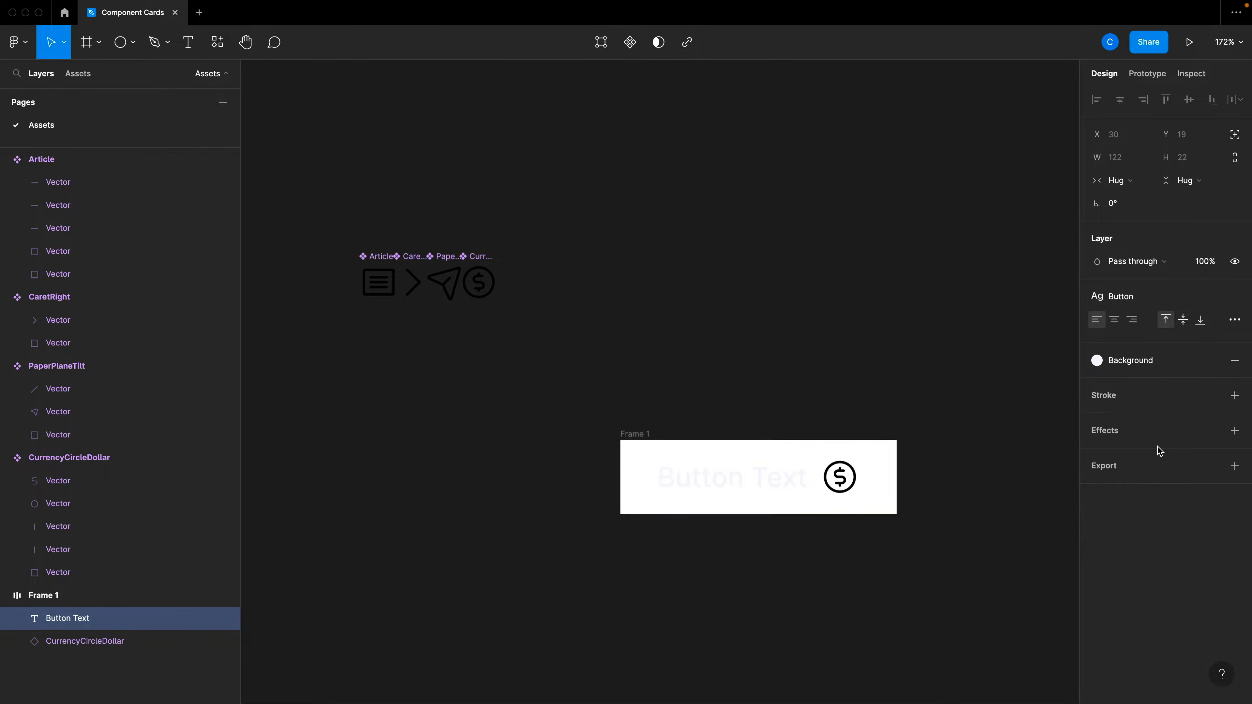
- Recolor all four icon components with the Background color style
{"action": "left_click", "coordinate": [846, 490]}
{"action": "left_click_drag", "start_coordinate": [694, 342], "coordinate": [302, 253]}
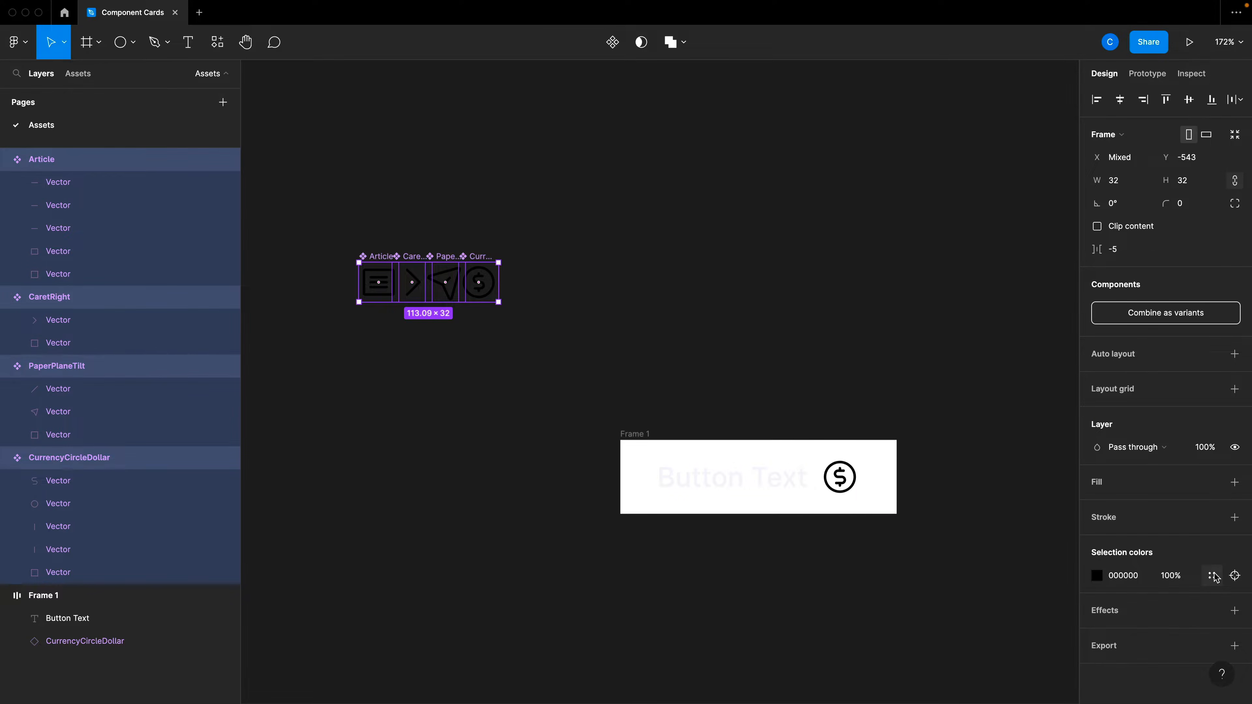
{"action": "left_click", "coordinate": [1212, 576]}
{"action": "left_click", "coordinate": [992, 582]}
{"action": "left_click", "coordinate": [983, 531]}
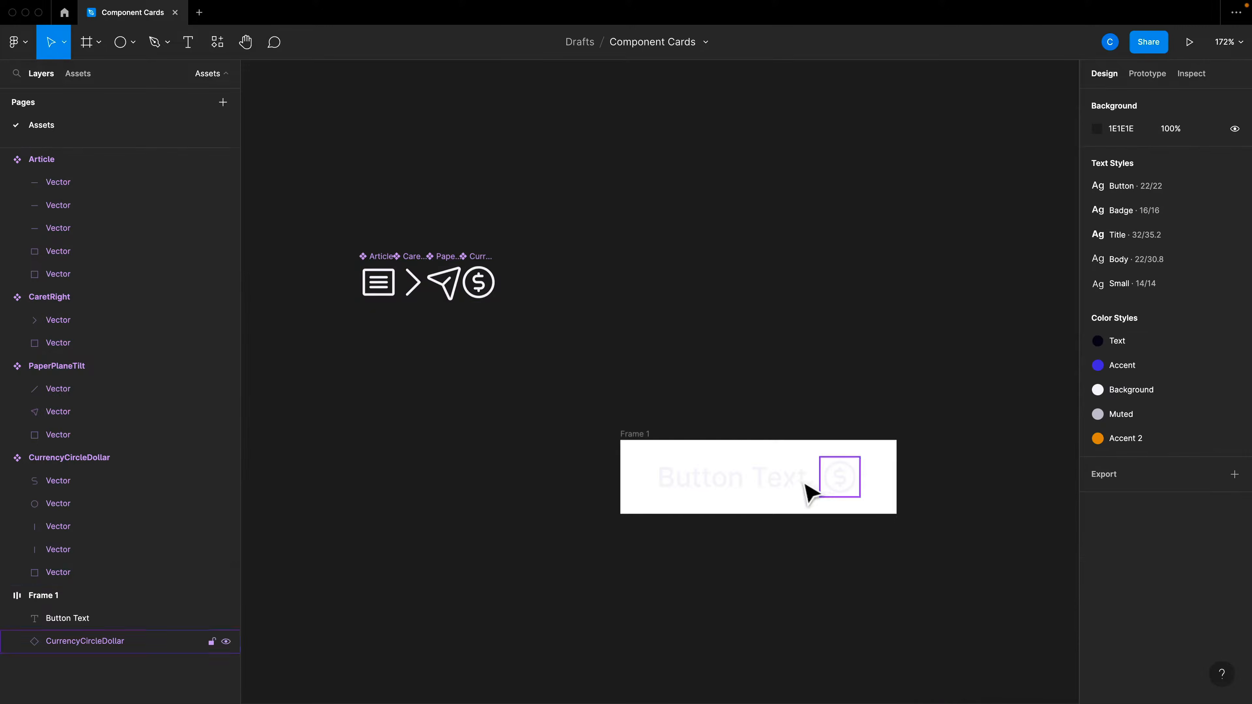
- Fill the button frame with the Accent color style
{"action": "left_click", "coordinate": [756, 467]}
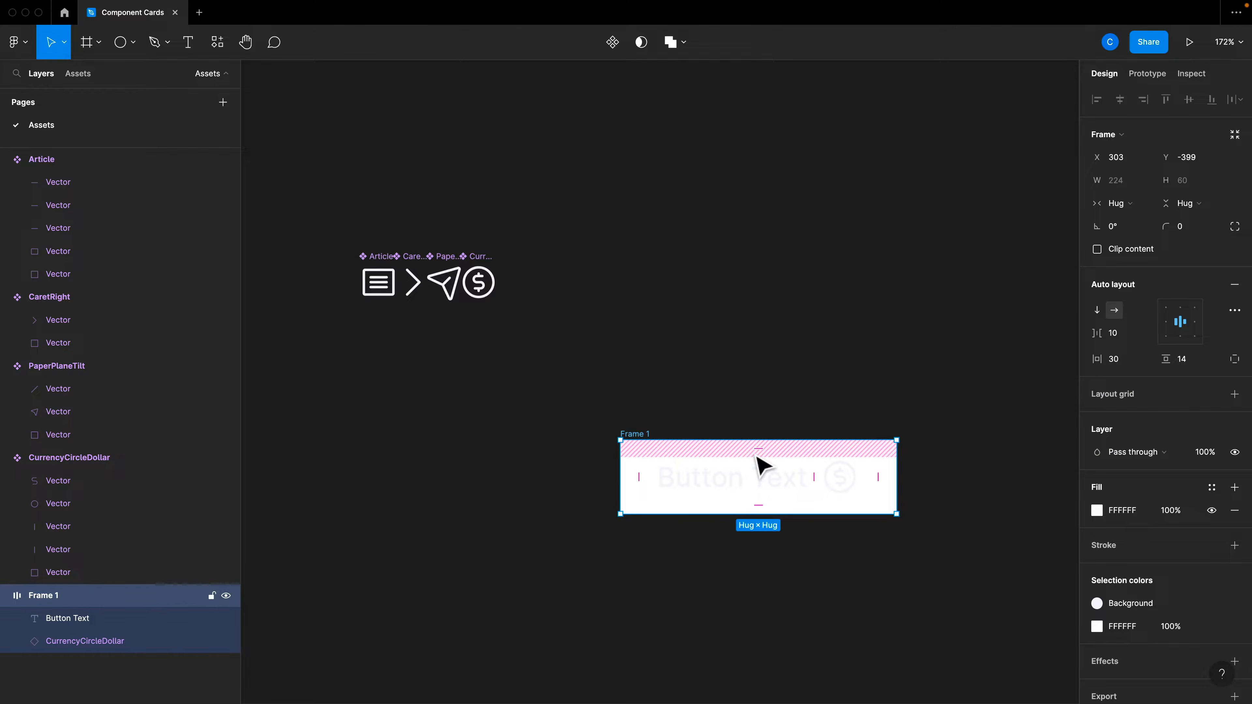
{"action": "left_click", "coordinate": [1213, 489]}
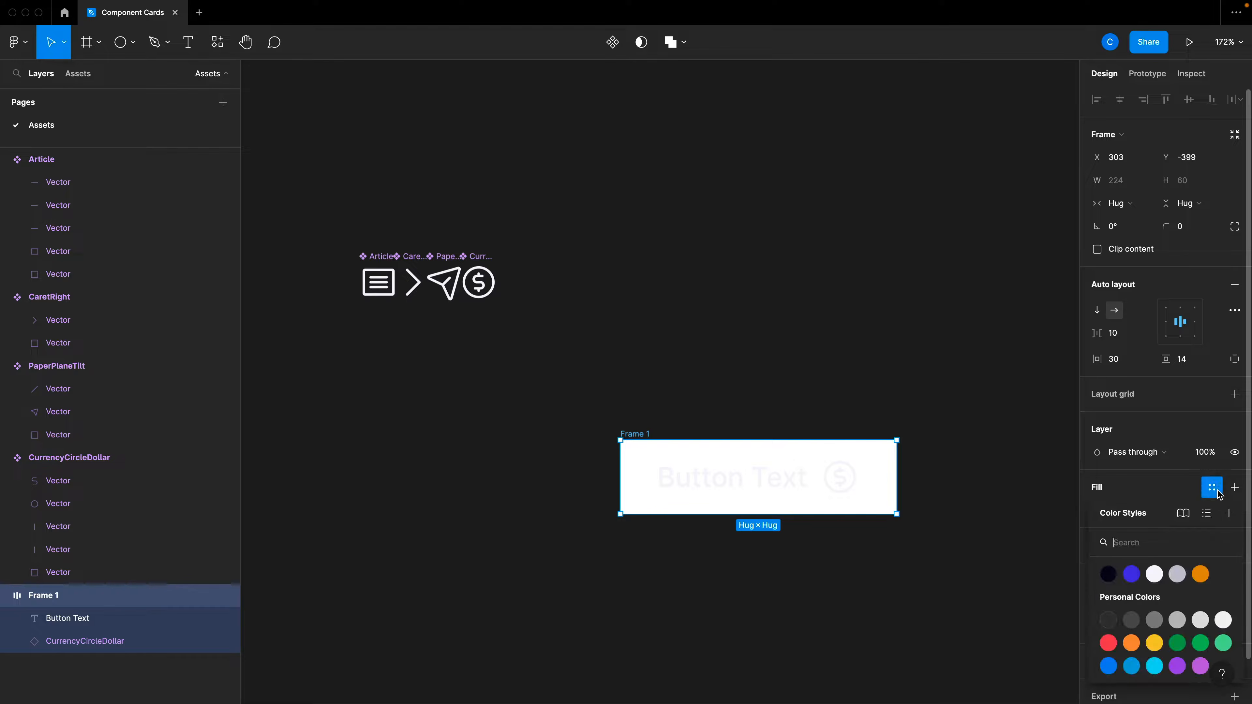
{"action": "left_click", "coordinate": [1135, 571]}
{"action": "left_click", "coordinate": [1022, 557]}
{"action": "scroll", "coordinate": [1011, 542], "scroll_direction": "right", "scroll_amount": 3}
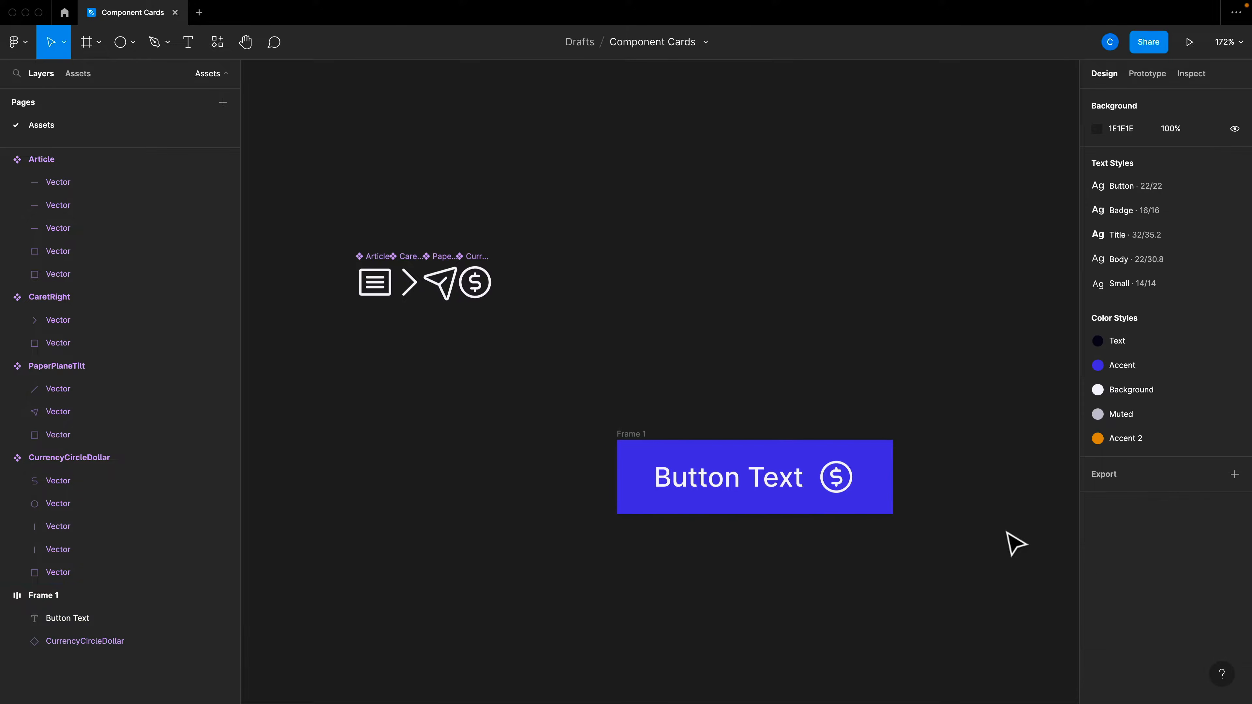
- Round the button frame's corners with a radius of 4
{"action": "left_click", "coordinate": [833, 510]}
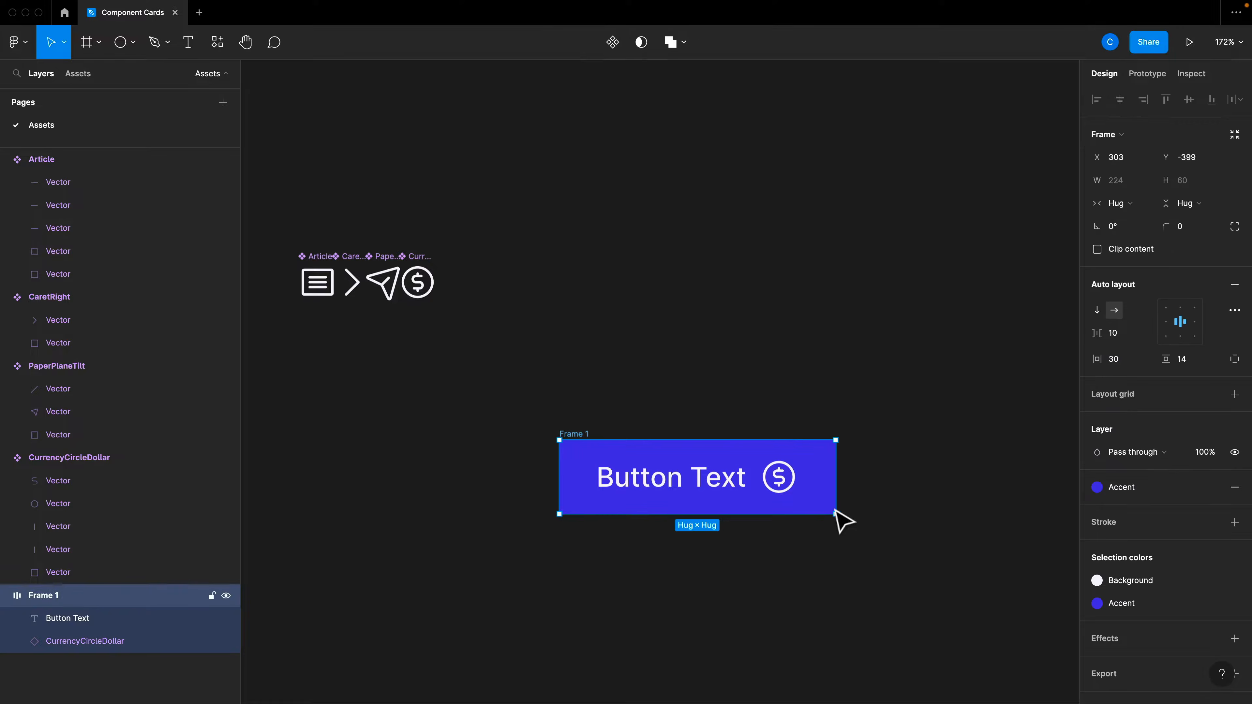
{"action": "left_click", "coordinate": [1190, 230]}
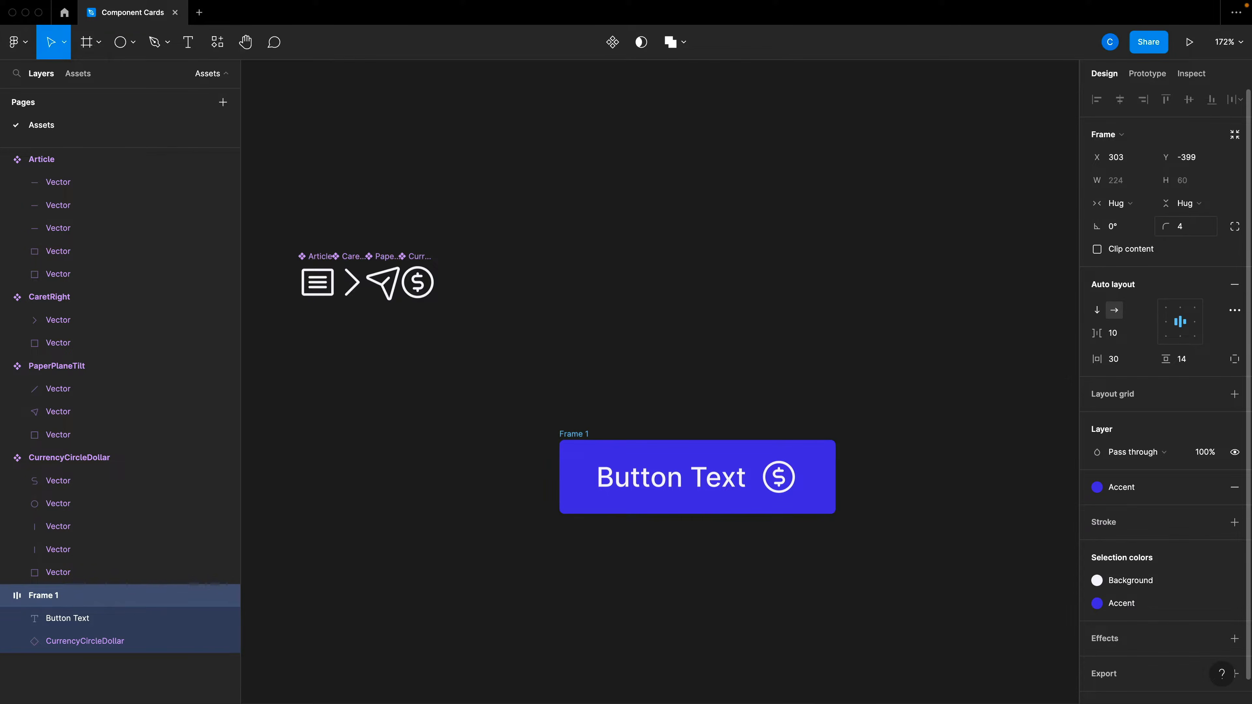
{"action": "left_click", "coordinate": [896, 485]}
- Convert the finished button frame into a component
{"action": "left_click", "coordinate": [564, 453]}
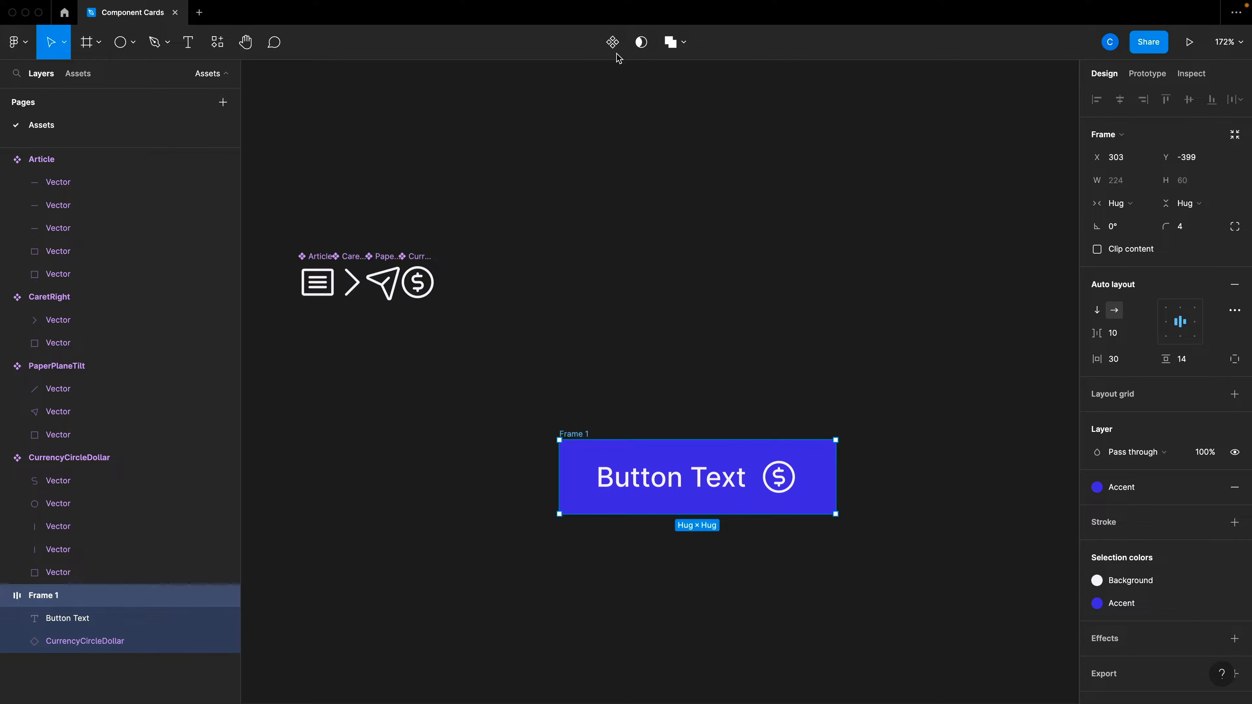
{"action": "left_click", "coordinate": [614, 43]}
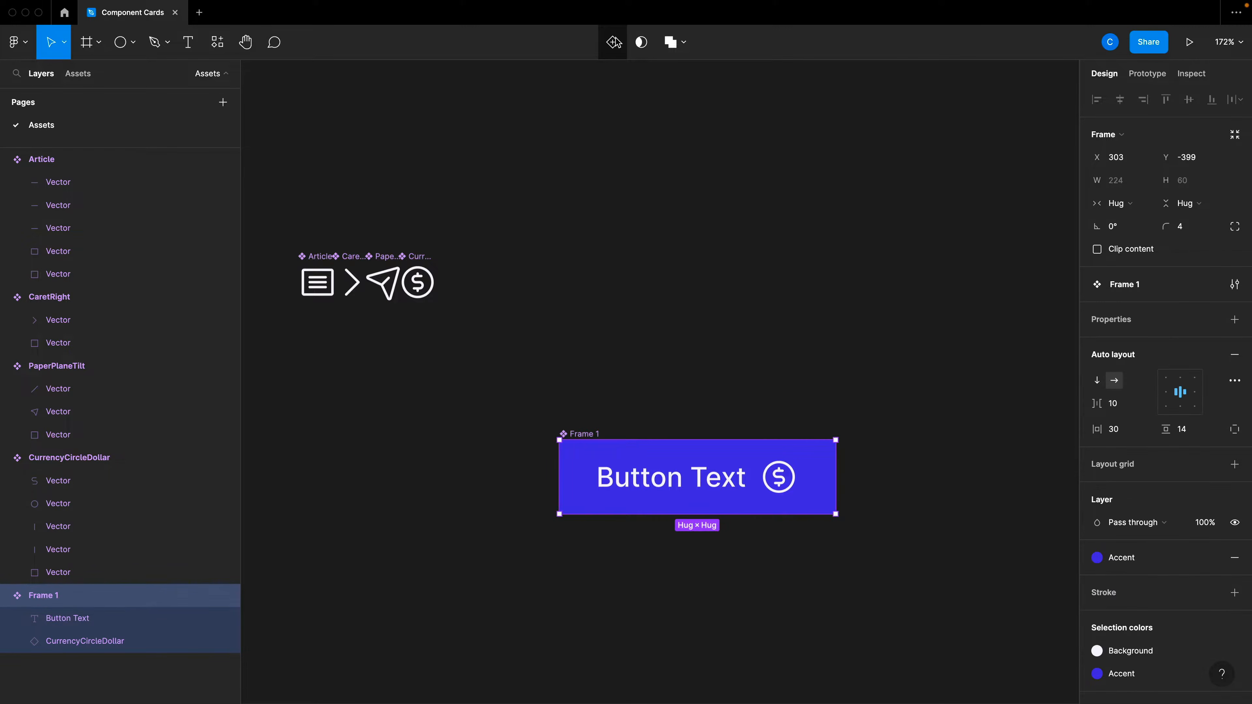
{"action": "scroll", "coordinate": [886, 531], "scroll_direction": "down", "scroll_amount": 1}
{"action": "left_click", "coordinate": [880, 522]}
{"action": "scroll", "coordinate": [799, 515], "scroll_direction": "right", "scroll_amount": 2}
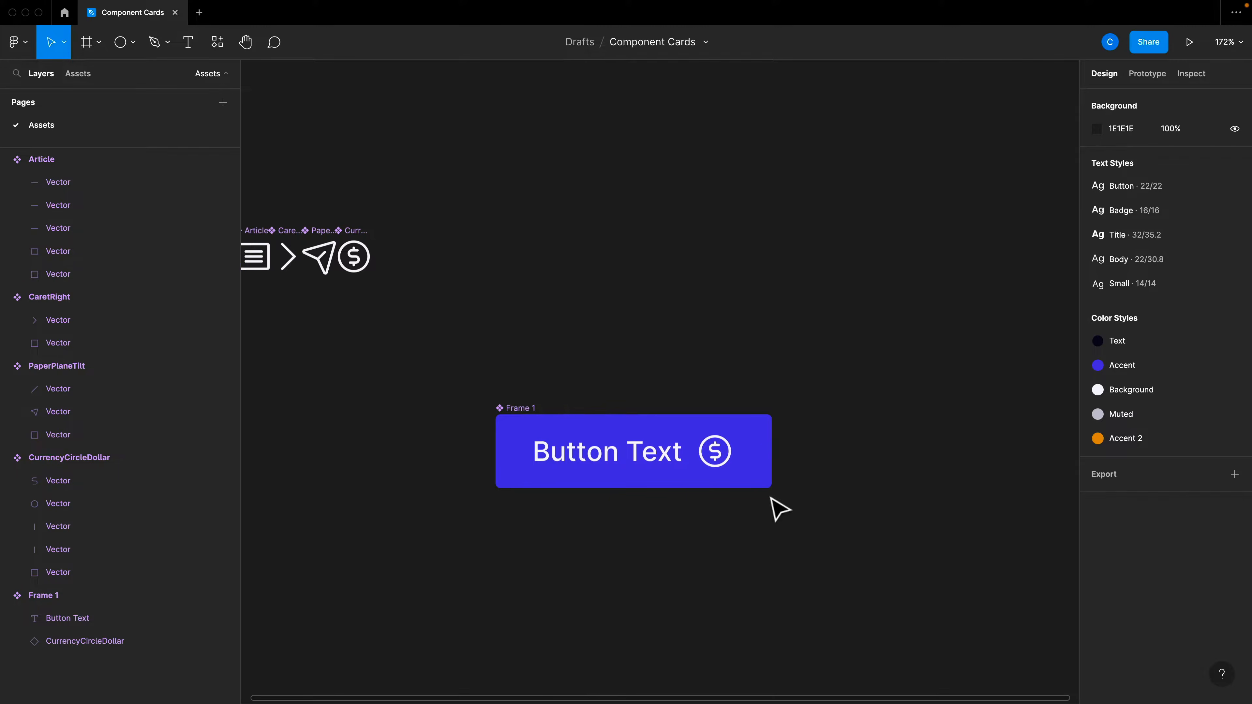
- Collapse the layer contents of the Article, CaretRight, PaperPlaneTilt and CurrencyCircleDollar components
{"action": "left_click", "coordinate": [6, 159]}
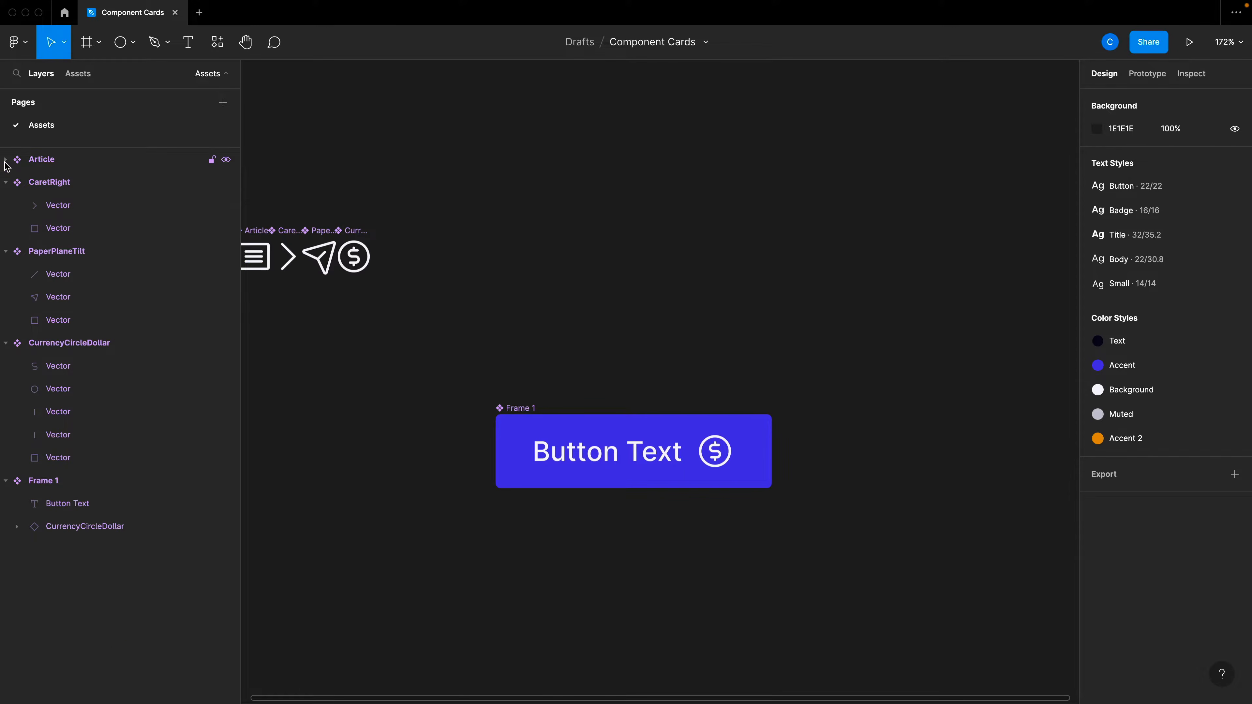
{"action": "left_click", "coordinate": [5, 182]}
{"action": "left_click", "coordinate": [5, 205]}
{"action": "left_click", "coordinate": [5, 227]}
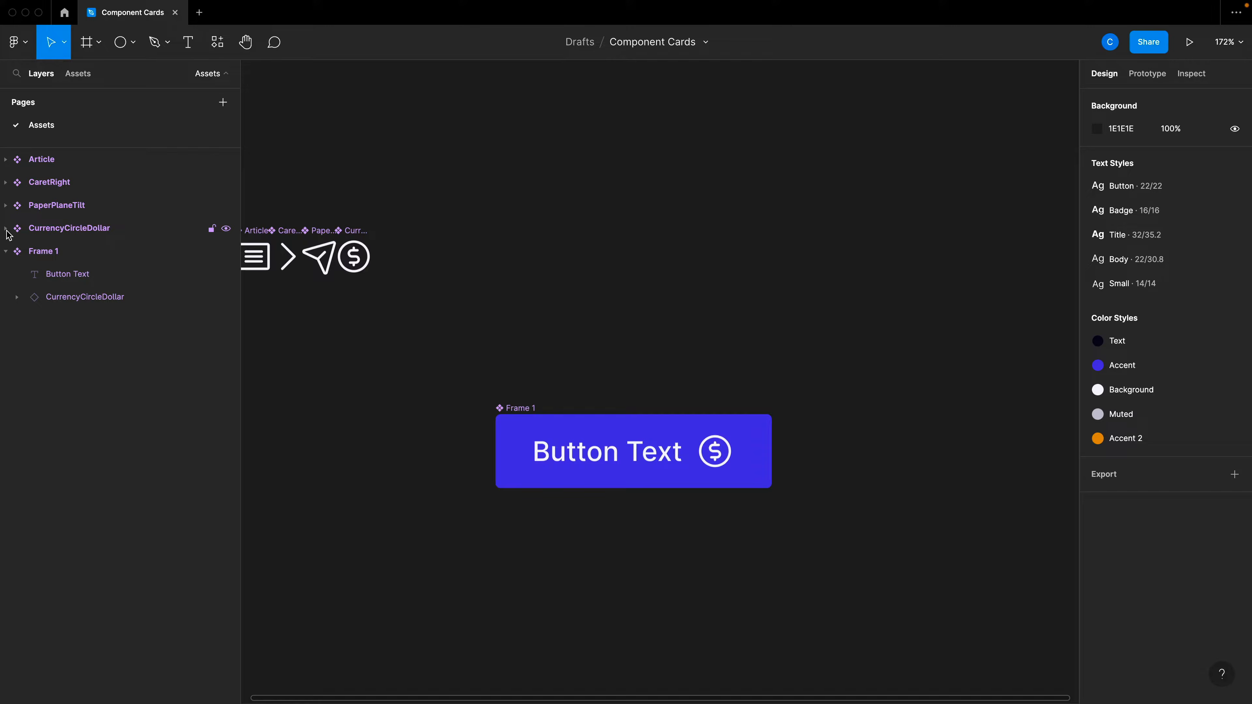
- Rename the Frame 1 component as "Button"
{"action": "double_click", "coordinate": [57, 259]}
{"action": "type", "text": "Button"}
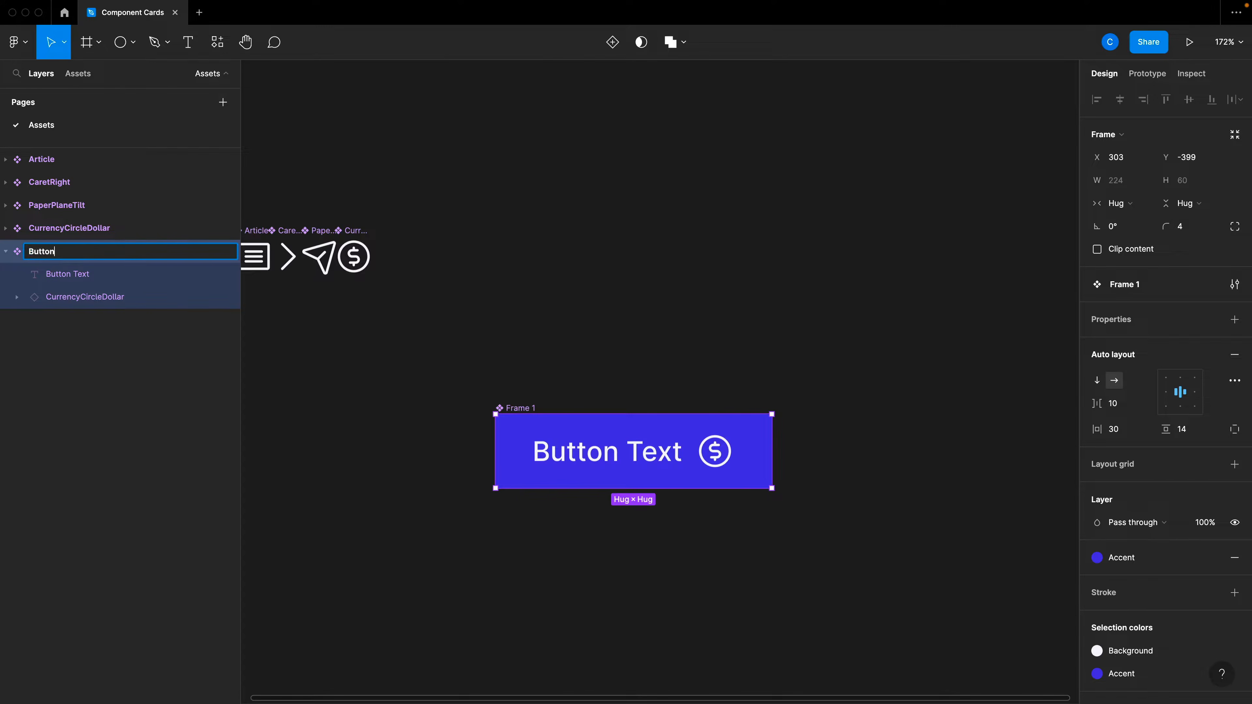
{"action": "key", "text": "Return"}
{"action": "left_click", "coordinate": [690, 565]}
{"action": "scroll", "coordinate": [709, 493], "scroll_direction": "down", "scroll_amount": 2}
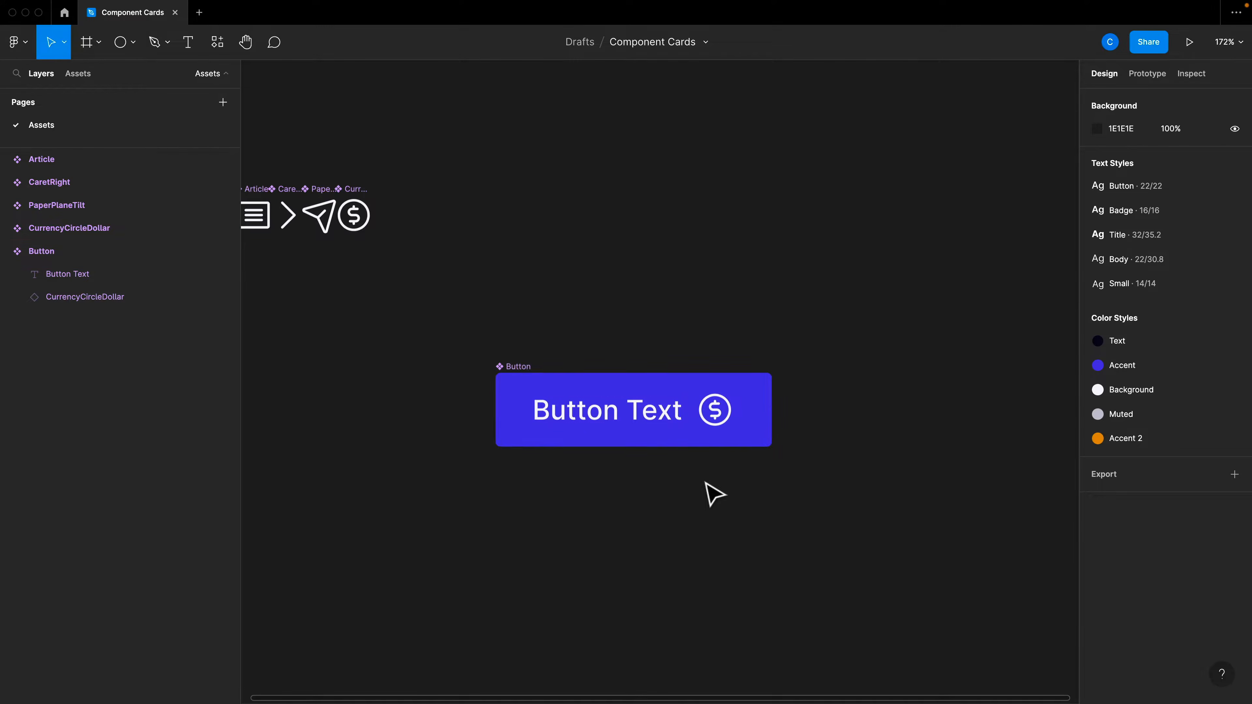
- Add a second variant to the Button component
{"action": "left_click", "coordinate": [679, 397]}
{"action": "scroll", "coordinate": [679, 395], "scroll_direction": "down", "scroll_amount": 1}
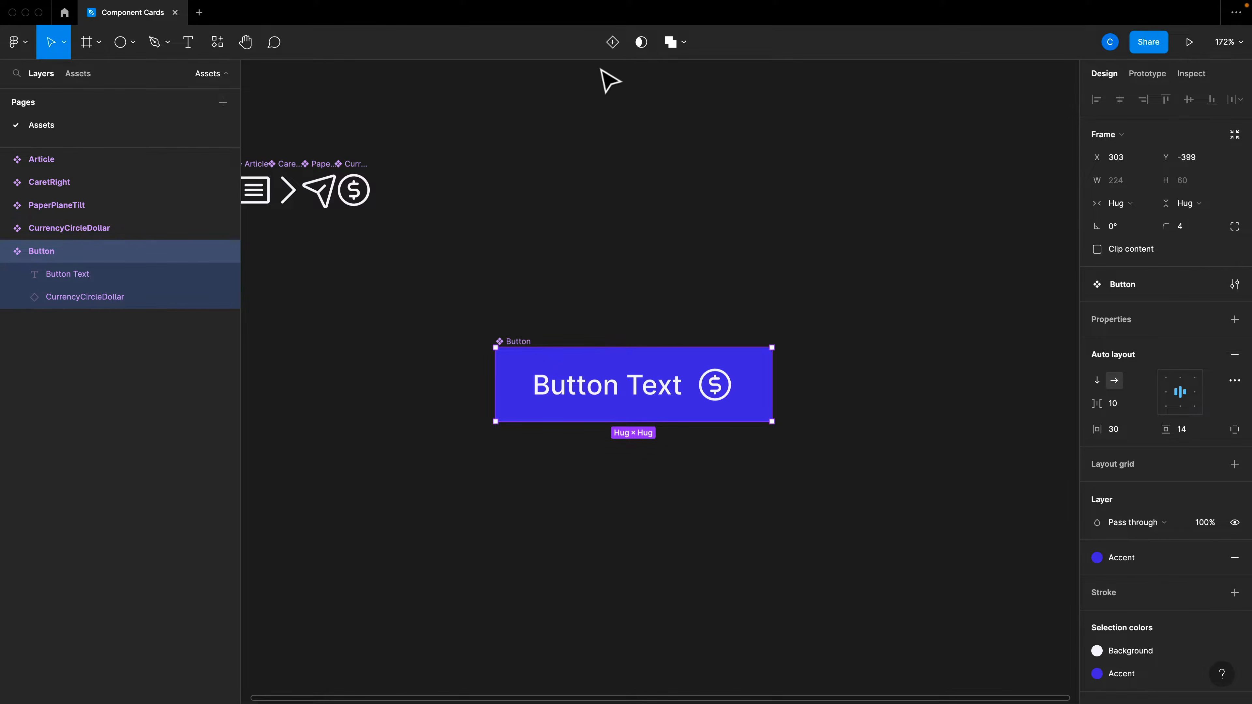
{"action": "left_click", "coordinate": [613, 43]}
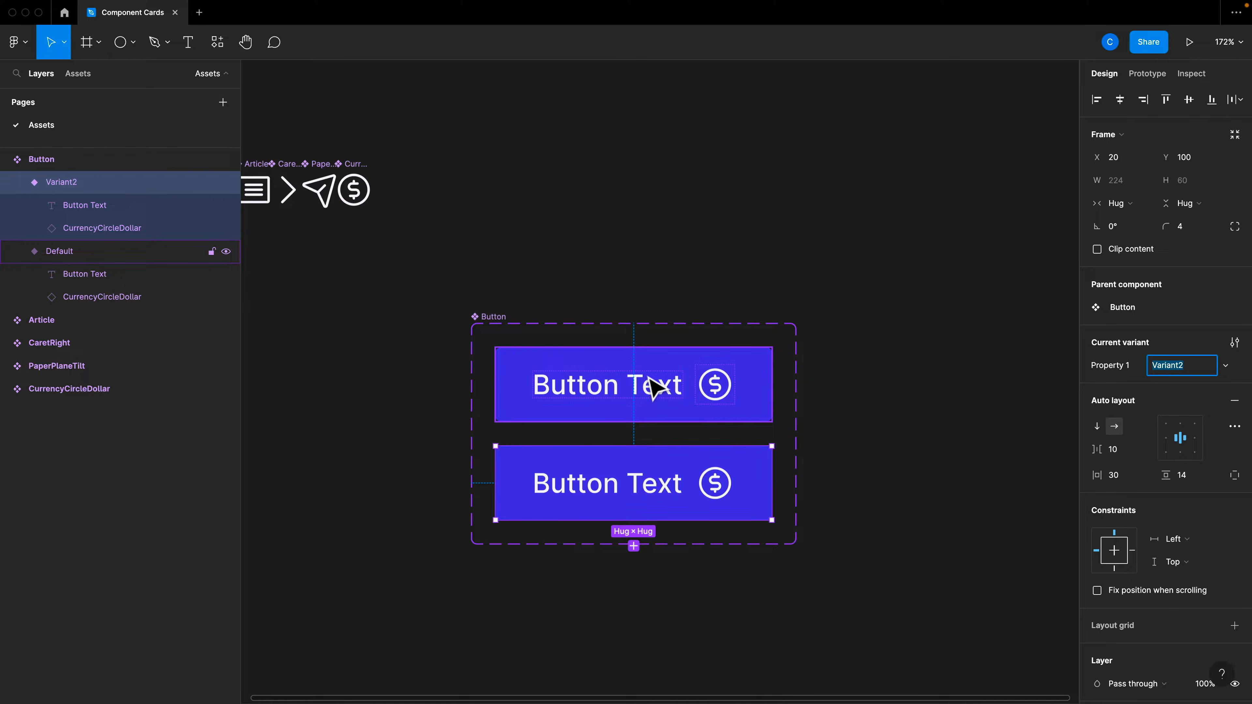
- Try the Accent 2 color style as the second button variant's fill and undo the change
{"action": "left_click", "coordinate": [706, 462]}
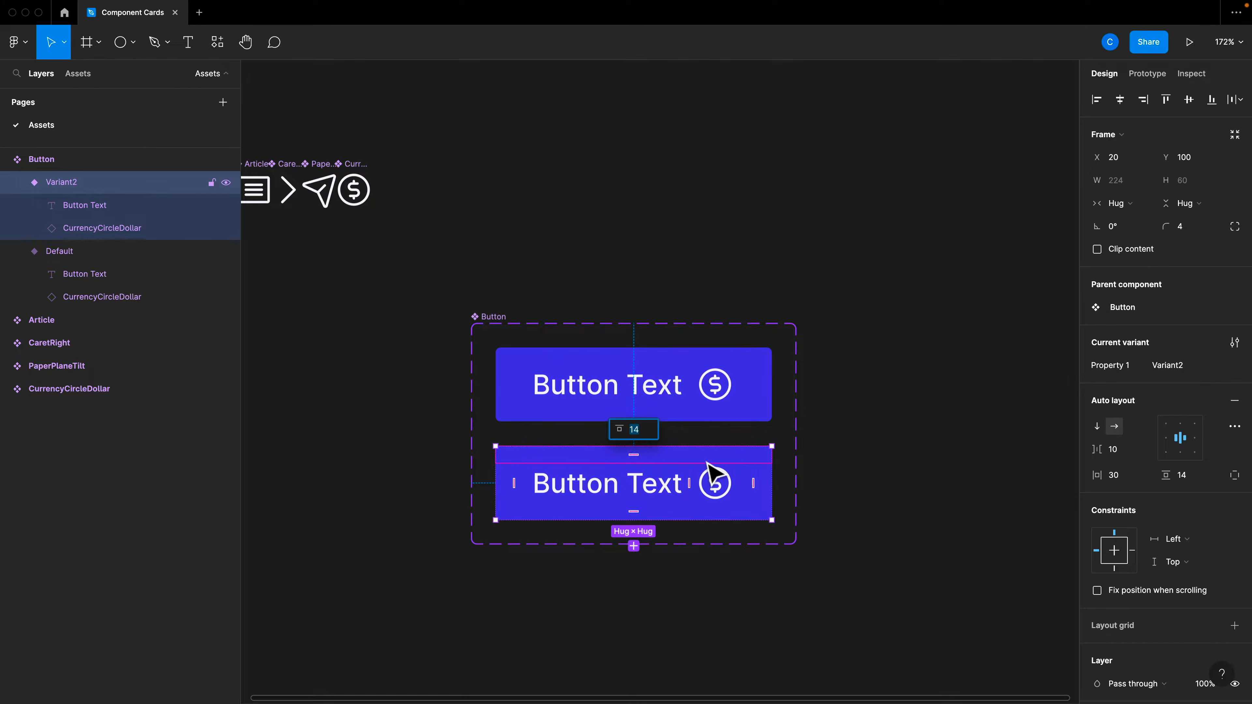
{"action": "scroll", "coordinate": [1158, 444], "scroll_direction": "down", "scroll_amount": 5}
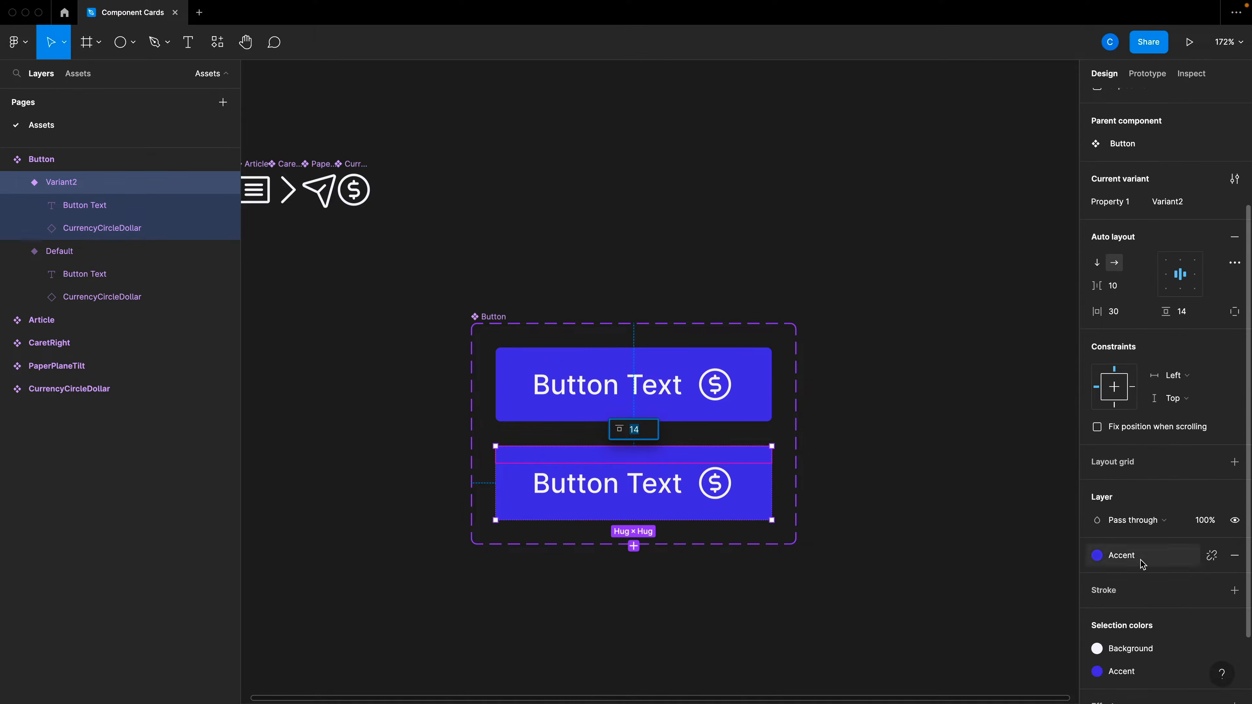
{"action": "left_click", "coordinate": [1134, 554]}
{"action": "left_click", "coordinate": [1200, 592]}
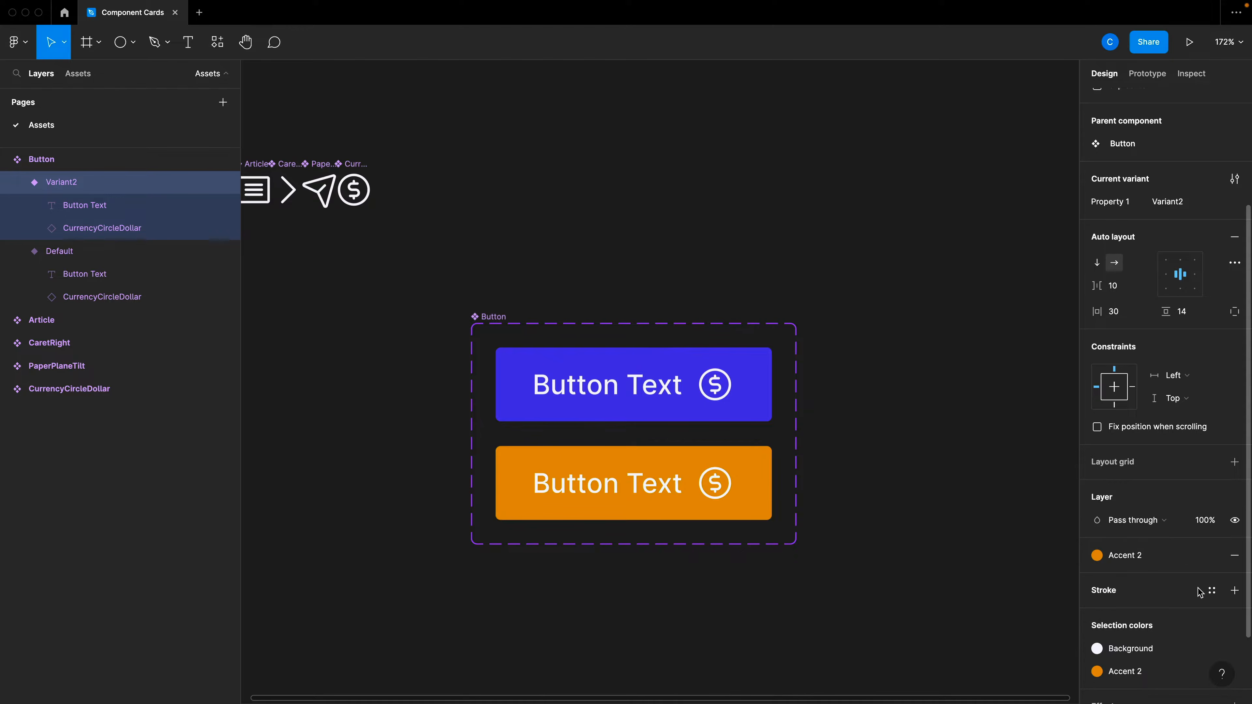
{"action": "key", "text": "super+z"}
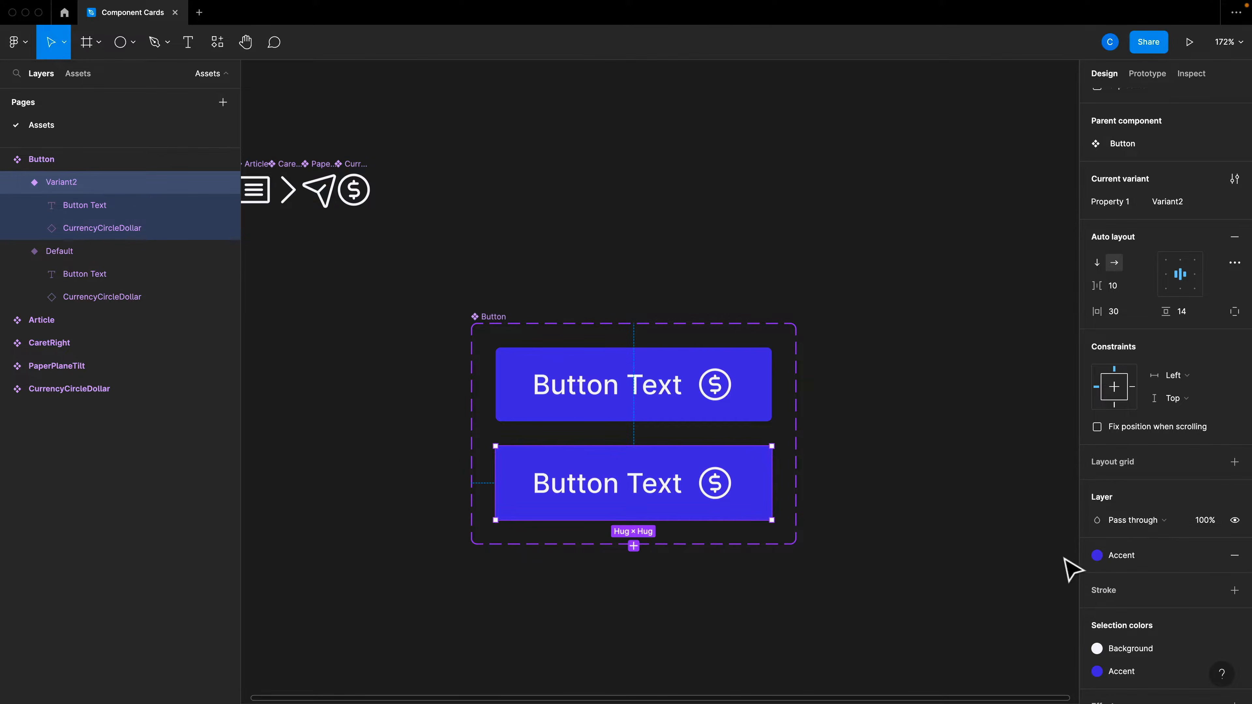
- Replace the second button variant's fill with an inside stroke in the Accent color style, 6 thick
{"action": "left_click", "coordinate": [1233, 559]}
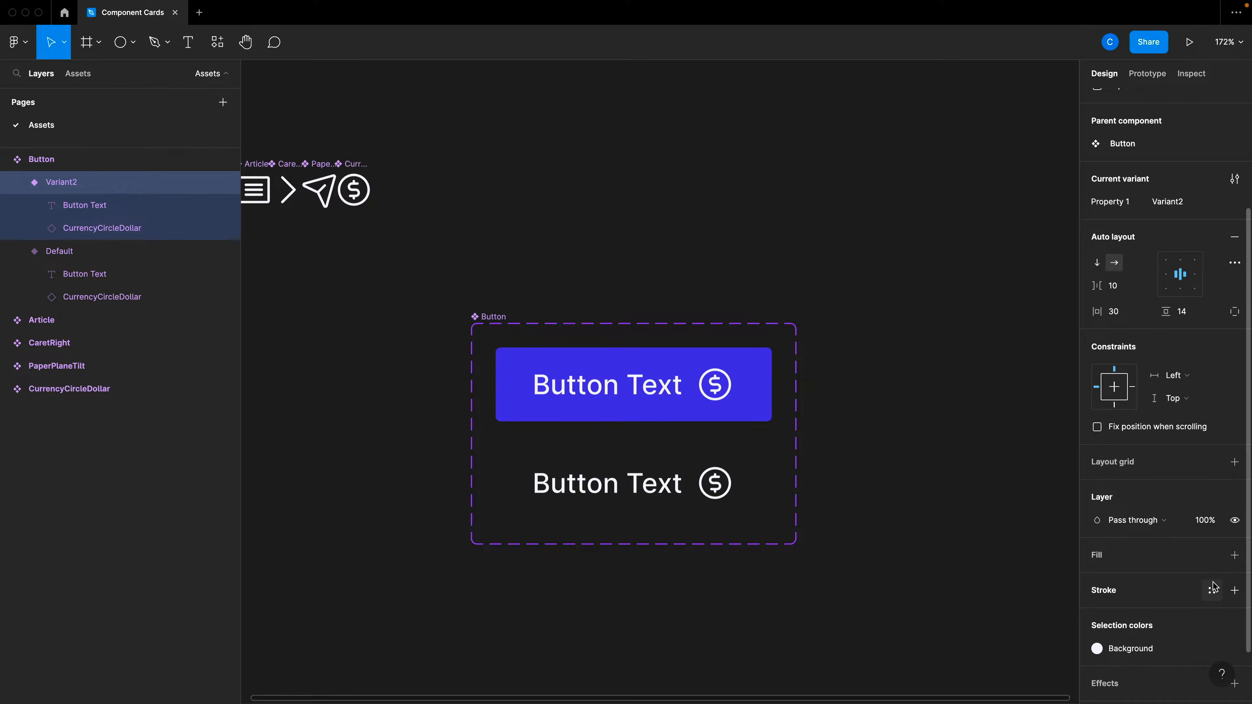
{"action": "left_click", "coordinate": [1211, 590]}
{"action": "left_click", "coordinate": [1131, 592]}
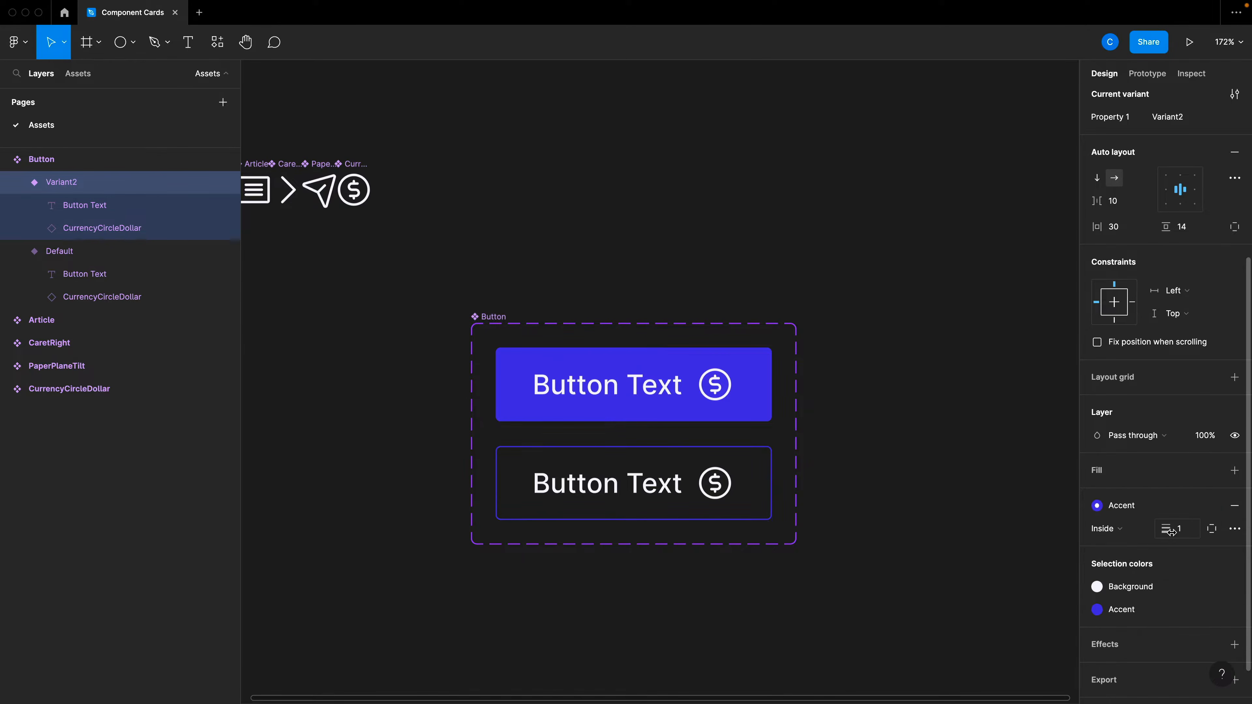
{"action": "left_click_drag", "start_coordinate": [1167, 530], "coordinate": [1178, 531]}
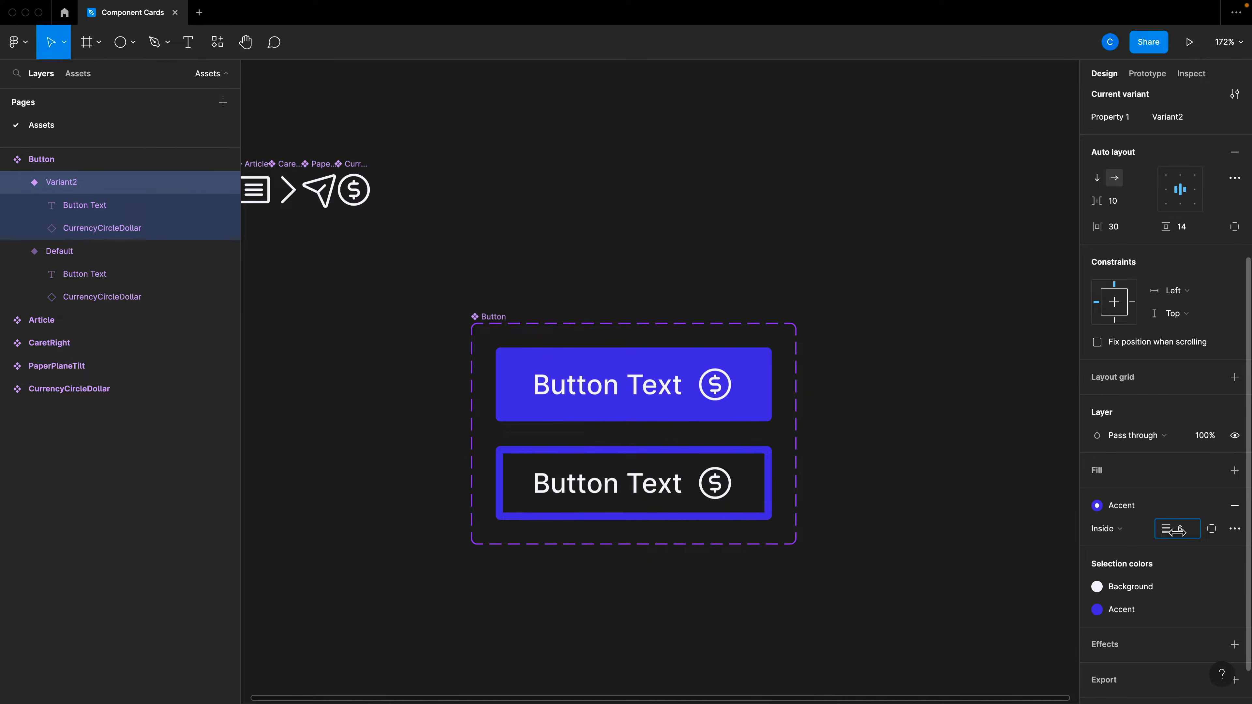
- Rename the Button component set's variant property Property 1 as "Filled"
{"action": "left_click", "coordinate": [886, 551]}
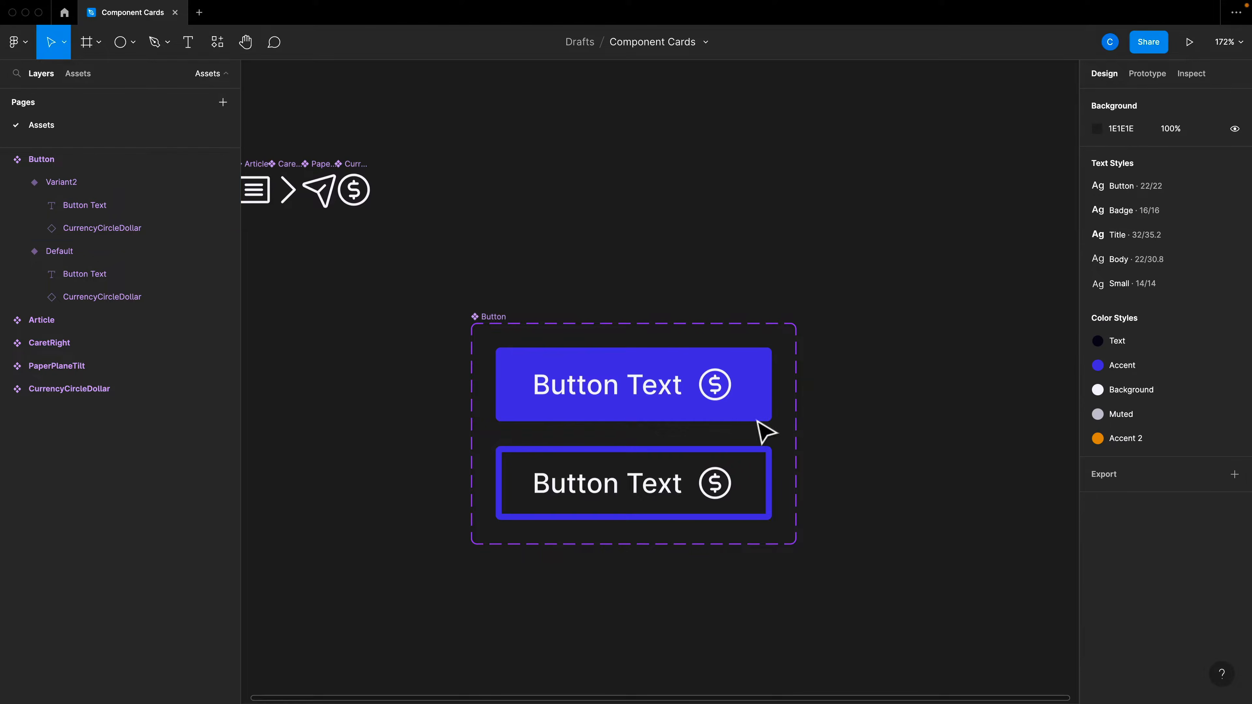
{"action": "left_click", "coordinate": [750, 413]}
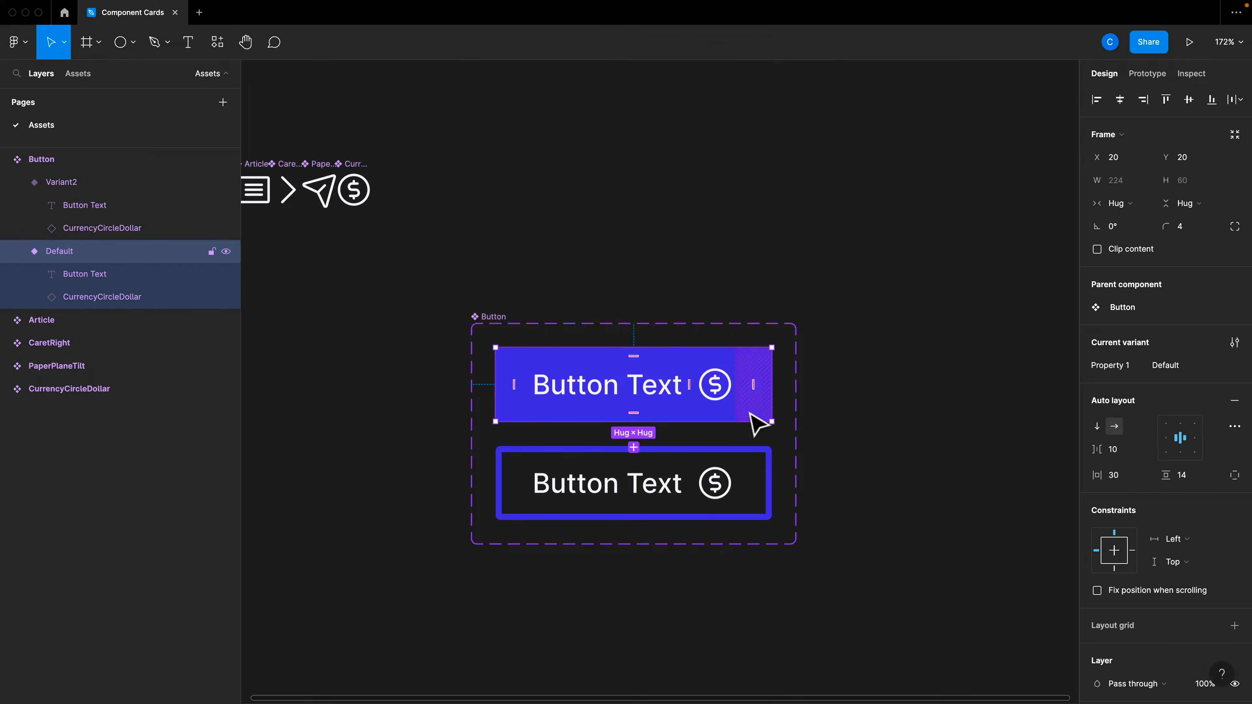
{"action": "left_click", "coordinate": [489, 327]}
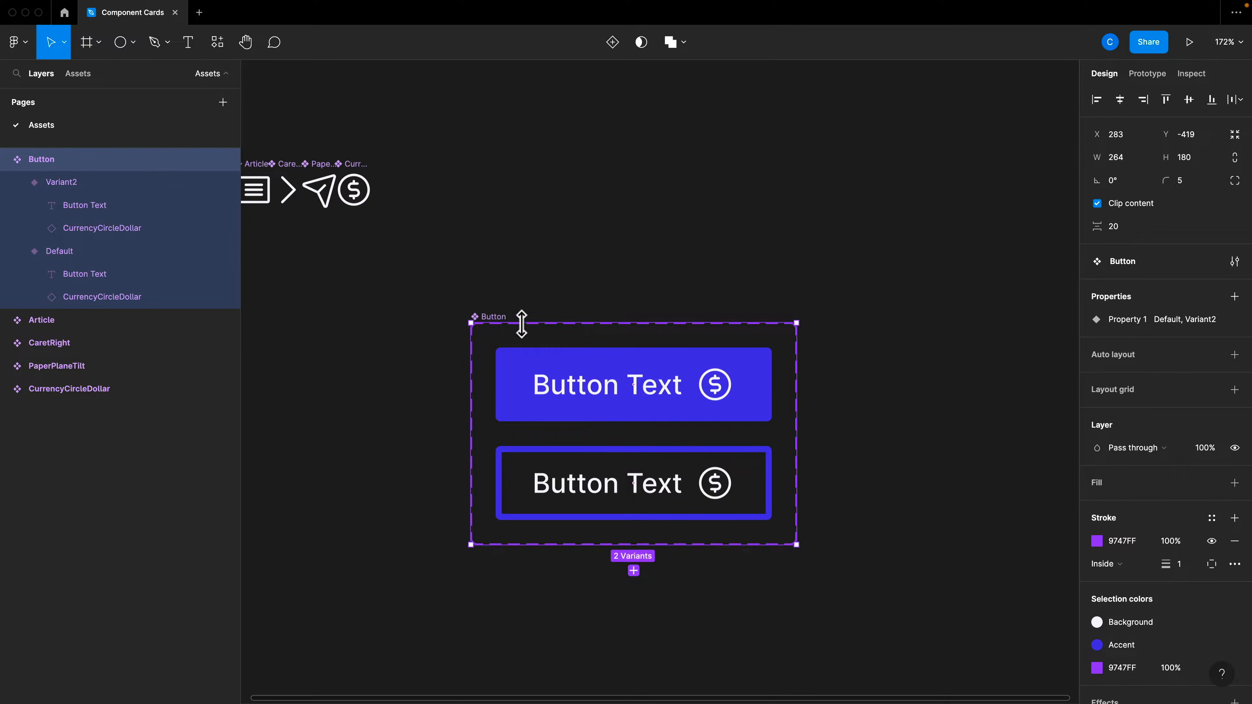
{"action": "double_click", "coordinate": [1118, 319]}
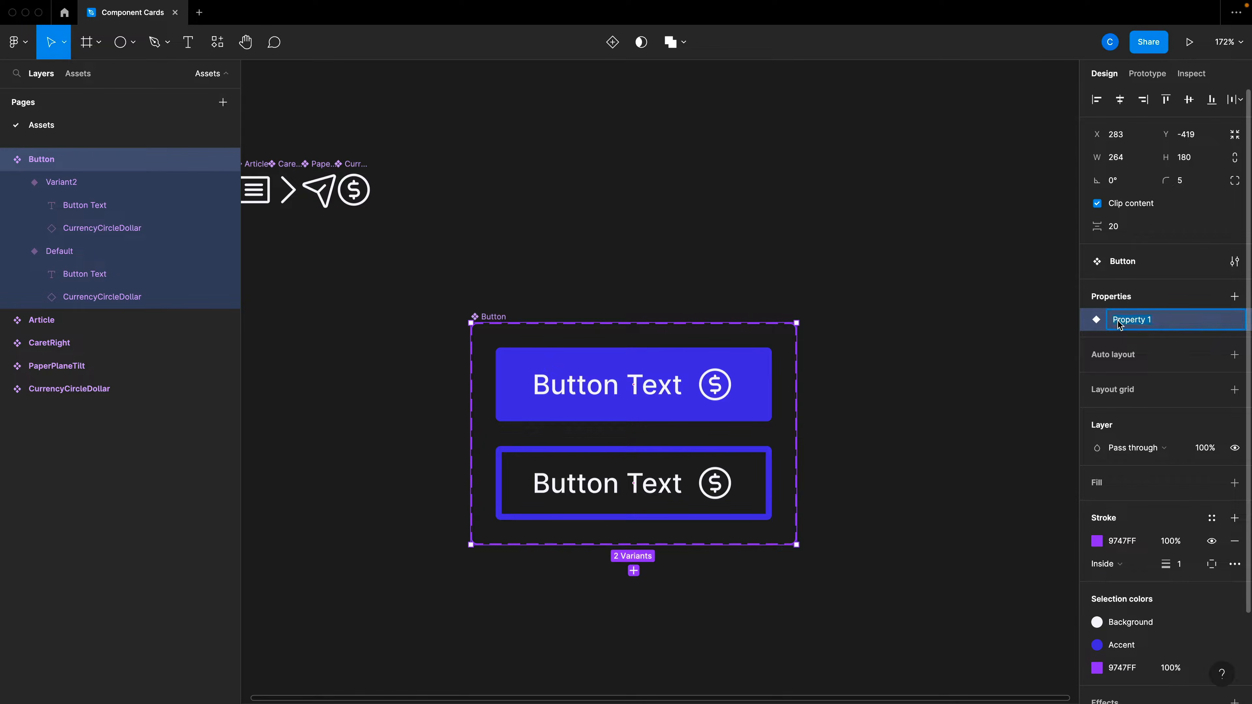
{"action": "type", "text": "Filled"}
{"action": "key", "text": "Return"}
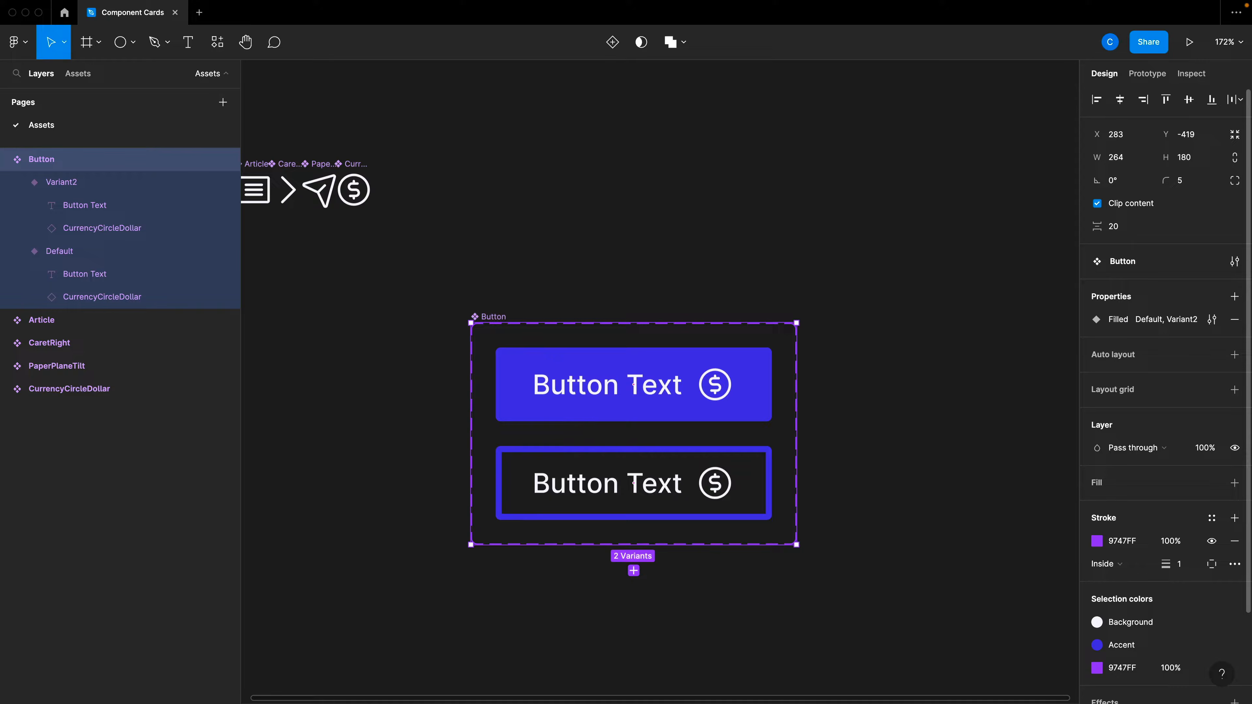
- Set the Filled property of the solid blue button variant to True
{"action": "left_click", "coordinate": [769, 374]}
{"action": "left_click", "coordinate": [1191, 366]}
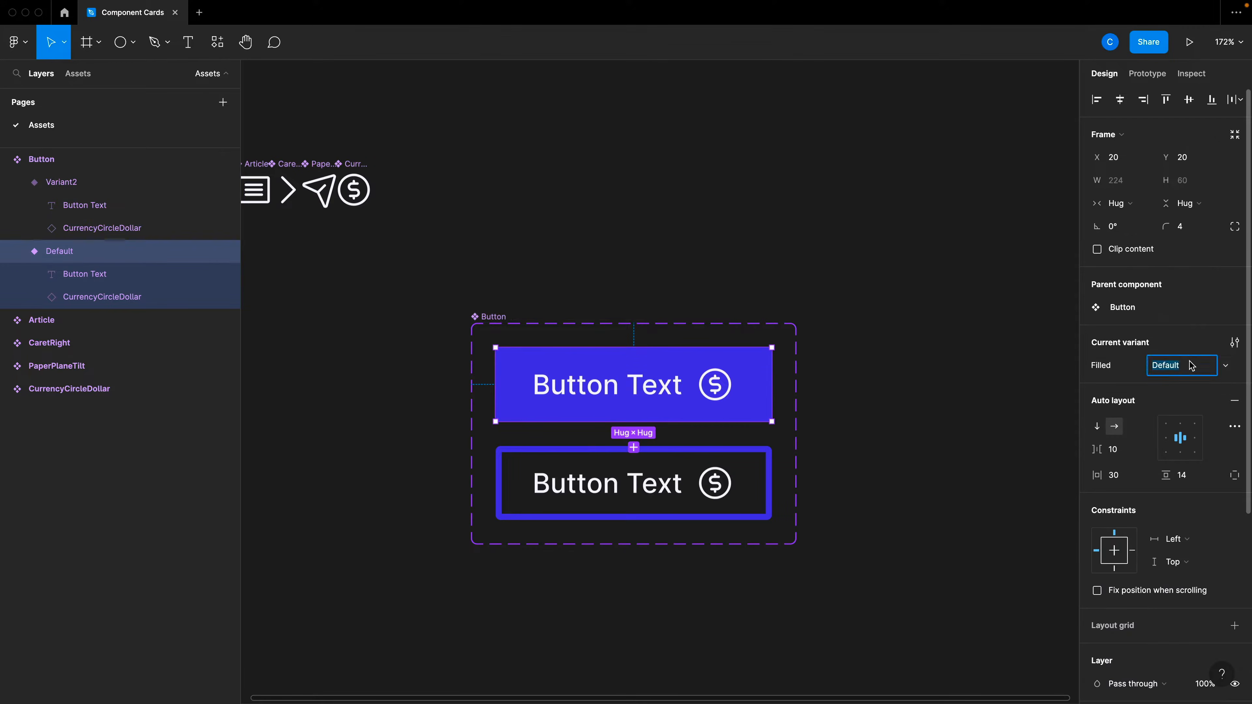
{"action": "type", "text": "True"}
{"action": "key", "text": "Return"}
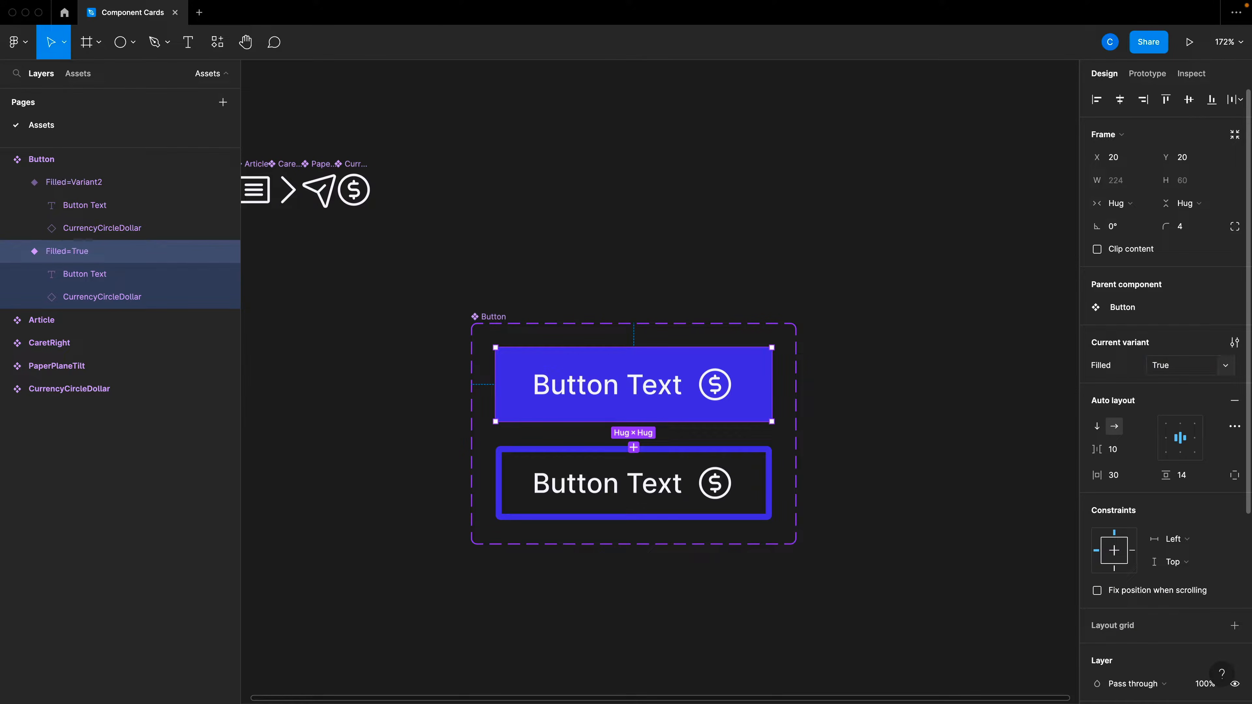
- Set the Filled property of the outlined blue button variant to False
{"action": "left_click", "coordinate": [770, 460]}
{"action": "left_click", "coordinate": [1182, 365]}
{"action": "type", "text": "False"}
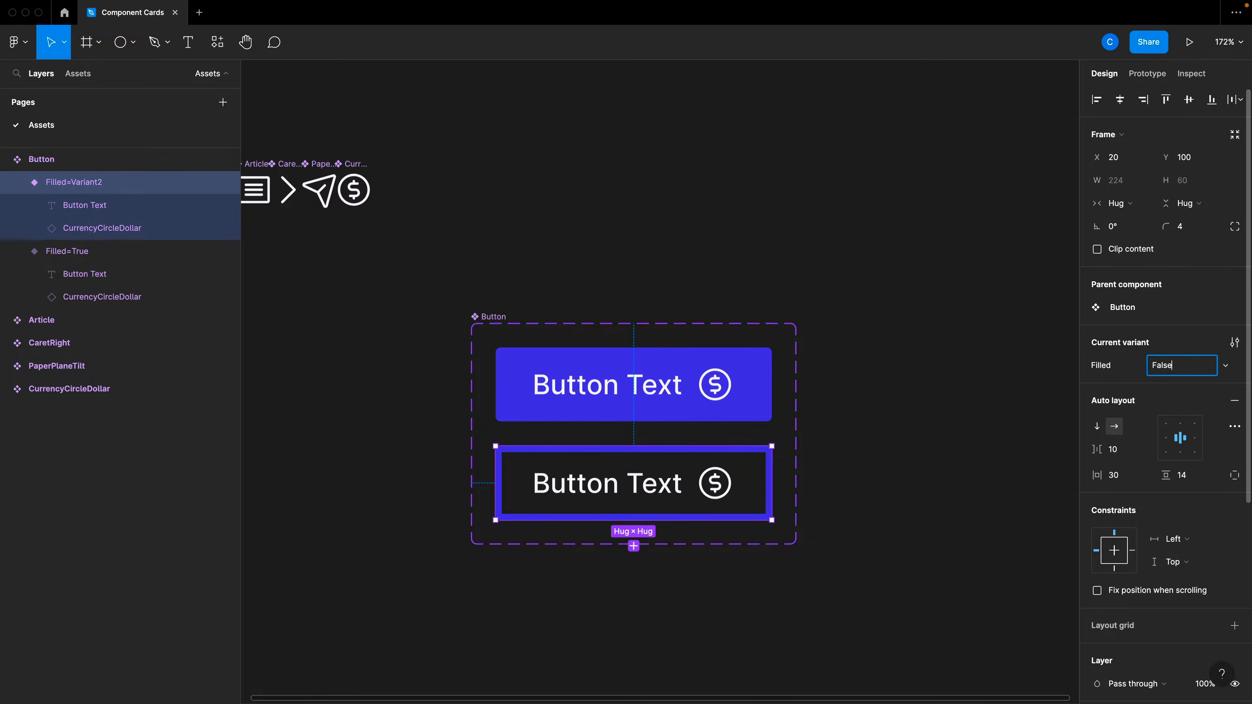
{"action": "key", "text": "Return"}
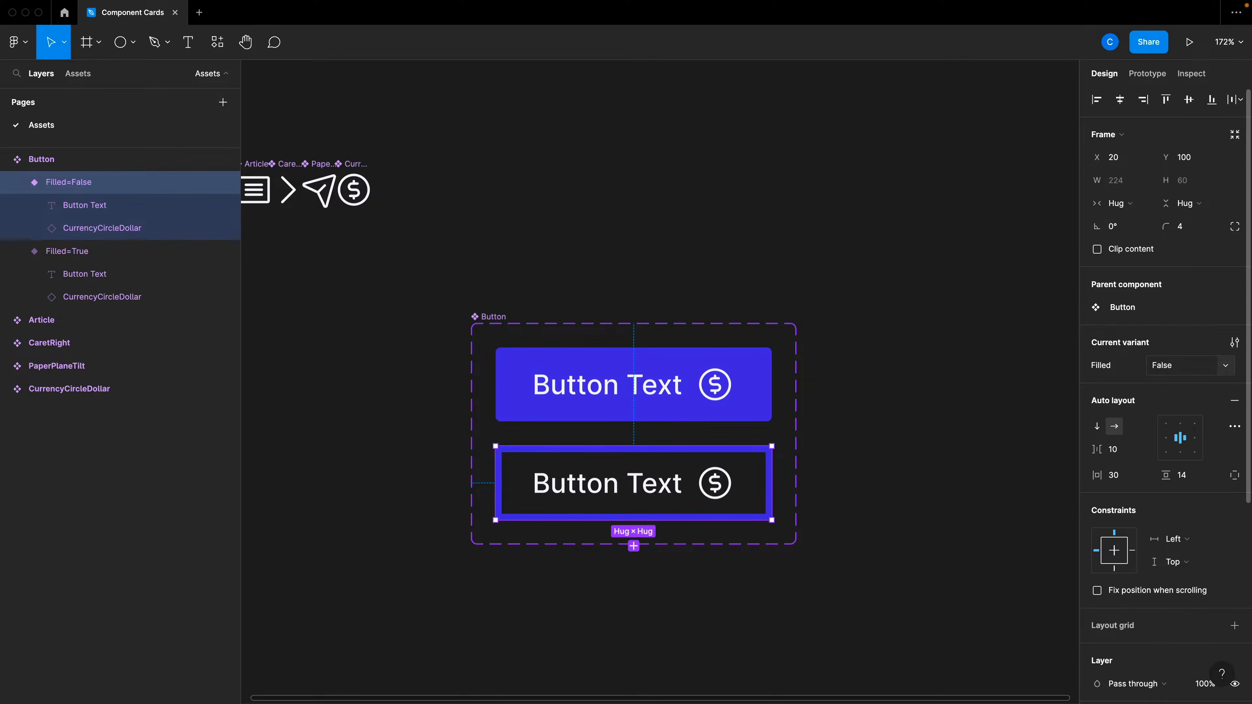
{"action": "left_click", "coordinate": [908, 452]}
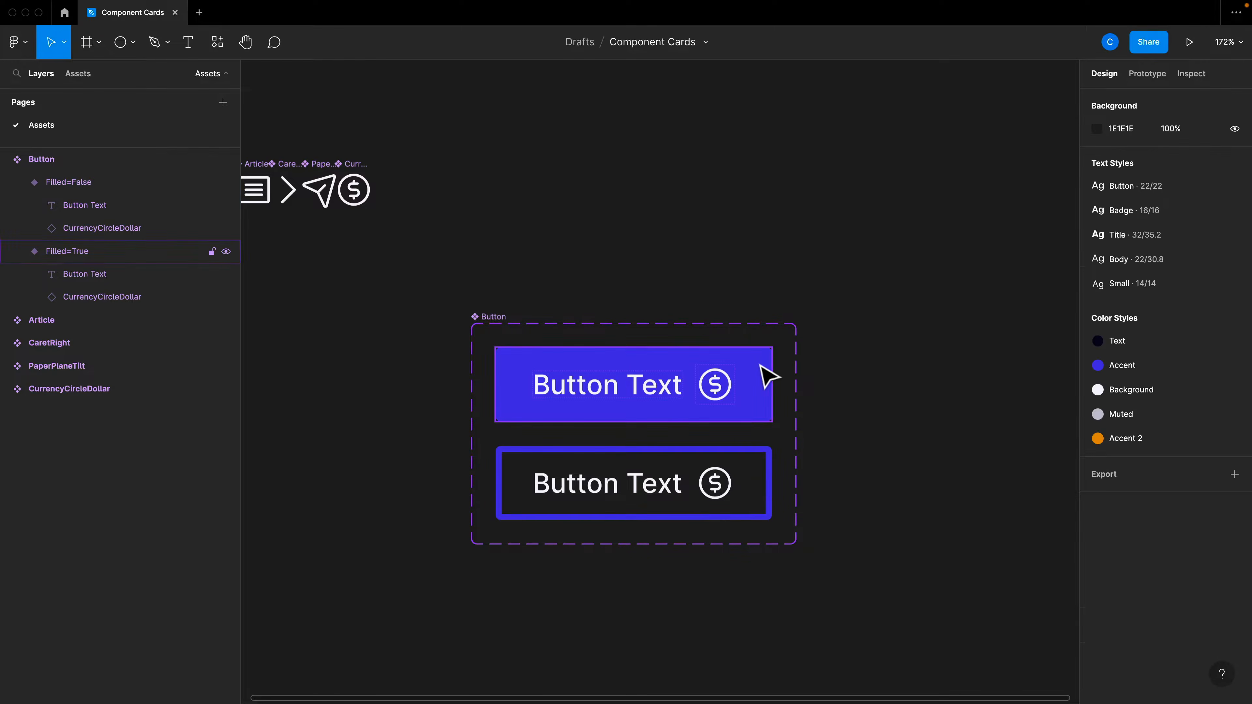
- Test the Filled property by toggling it on a temporary Button instance above the component set, and delete the instance
{"action": "left_click_drag", "start_coordinate": [761, 377], "coordinate": [868, 257]}
{"action": "left_click", "coordinate": [1175, 308]}
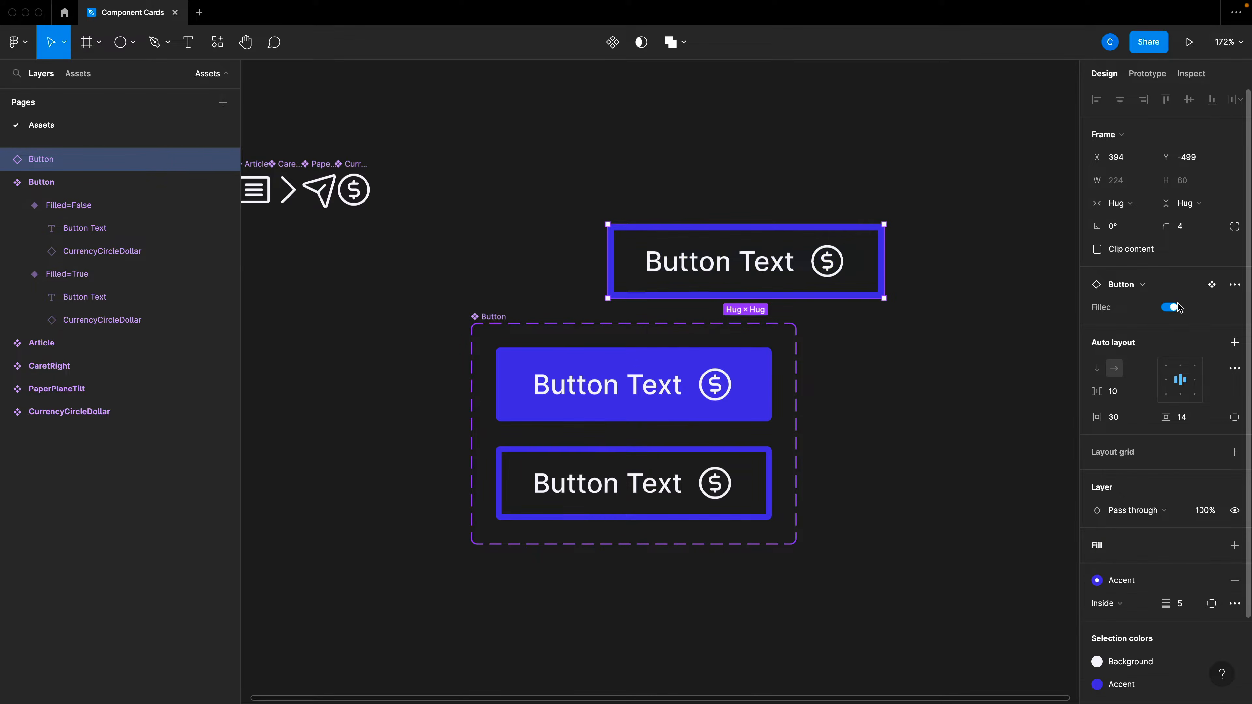
{"action": "left_click", "coordinate": [1176, 308]}
{"action": "left_click", "coordinate": [1177, 308]}
{"action": "left_click", "coordinate": [1176, 308]}
{"action": "left_click", "coordinate": [1039, 302]}
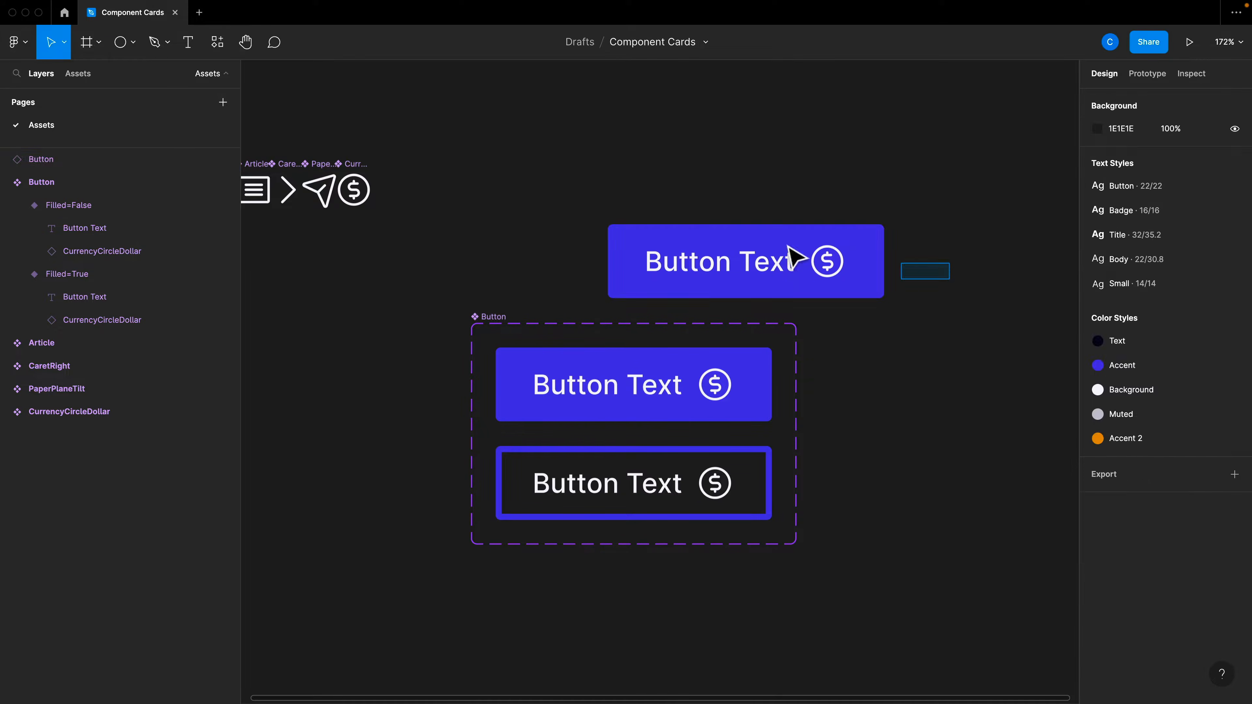
{"action": "left_click", "coordinate": [794, 258]}
{"action": "key", "text": "Delete"}
{"action": "left_click", "coordinate": [757, 368]}
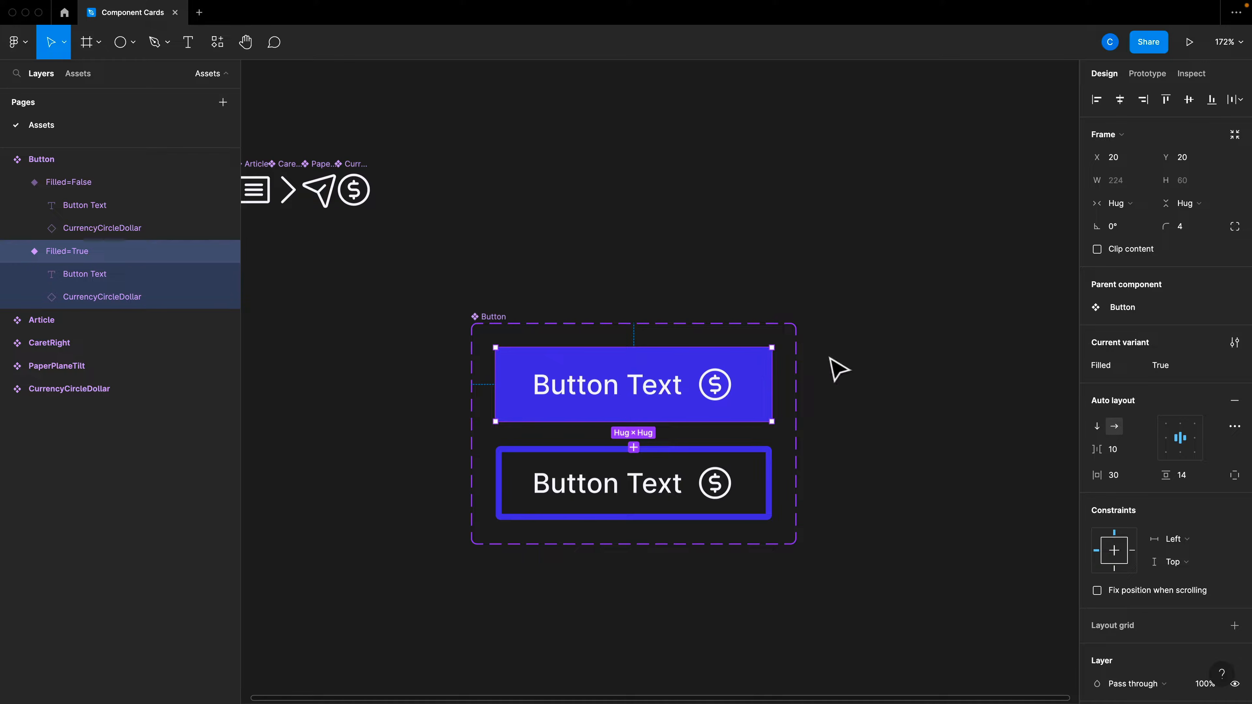
{"action": "left_click", "coordinate": [515, 325]}
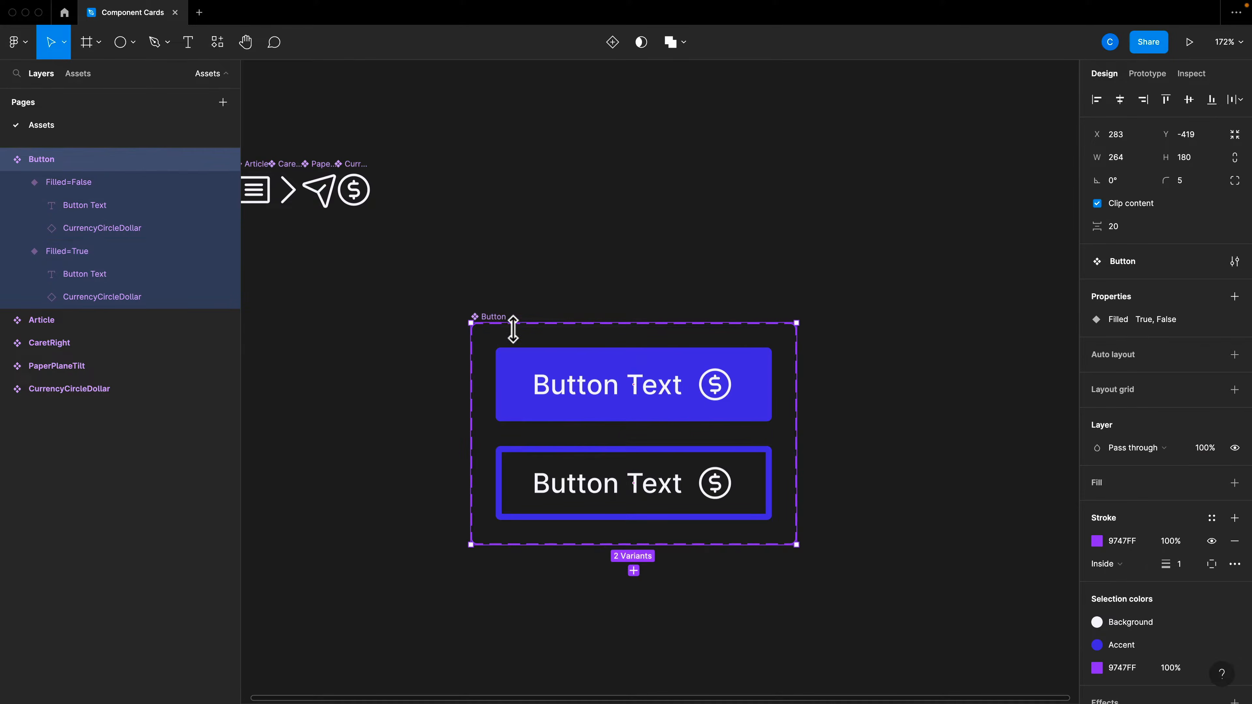
{"action": "left_click", "coordinate": [1235, 297]}
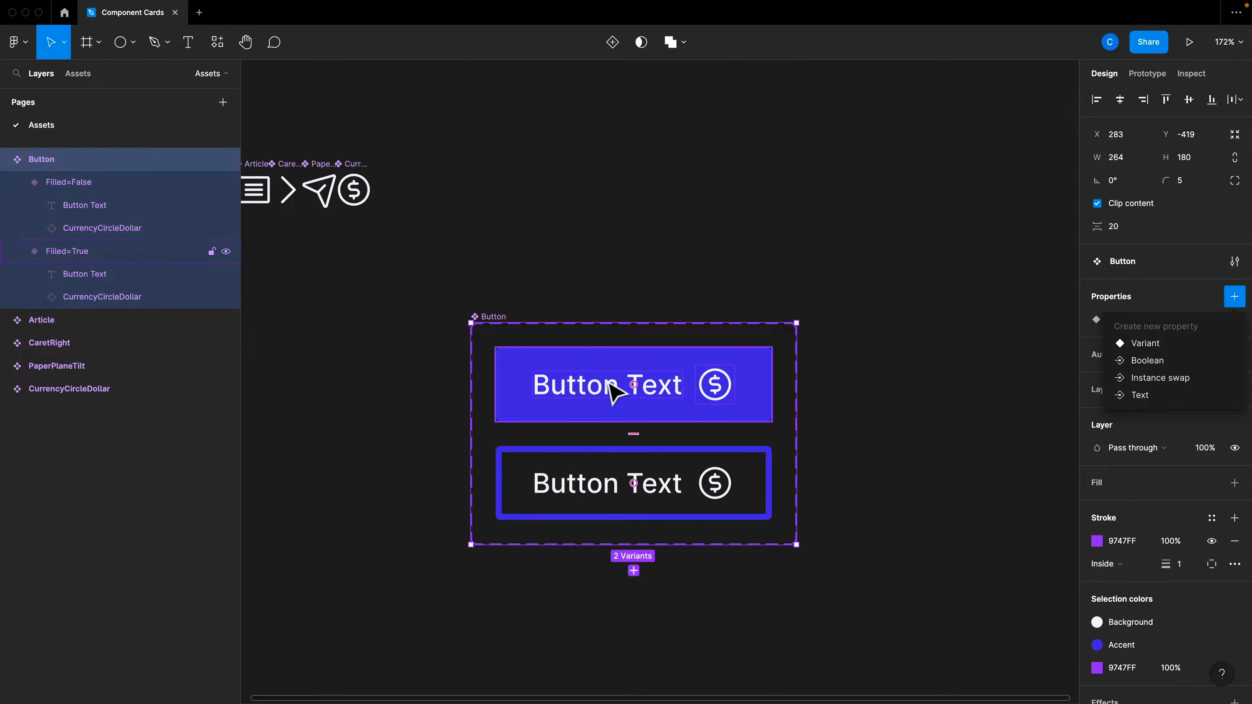
{"action": "left_click", "coordinate": [863, 424]}
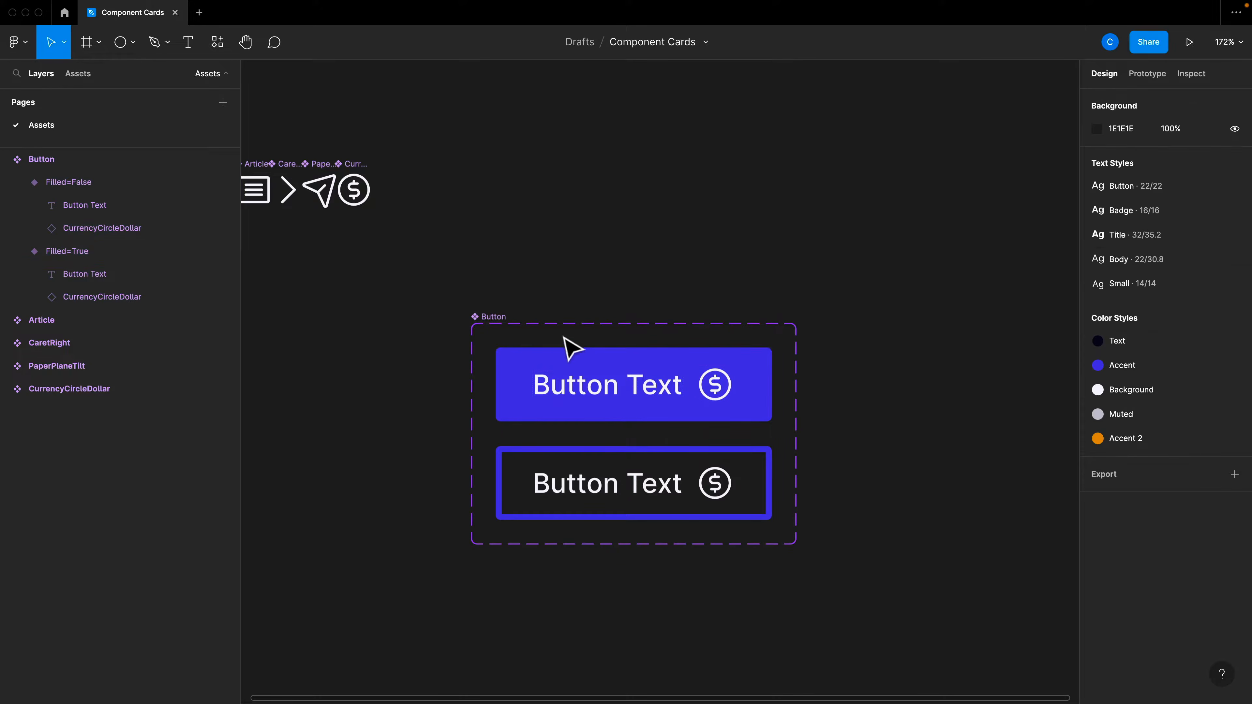
{"action": "left_click", "coordinate": [503, 319]}
- Duplicate the solid and outlined blue button variants together within the Button component set
{"action": "left_click", "coordinate": [626, 398]}
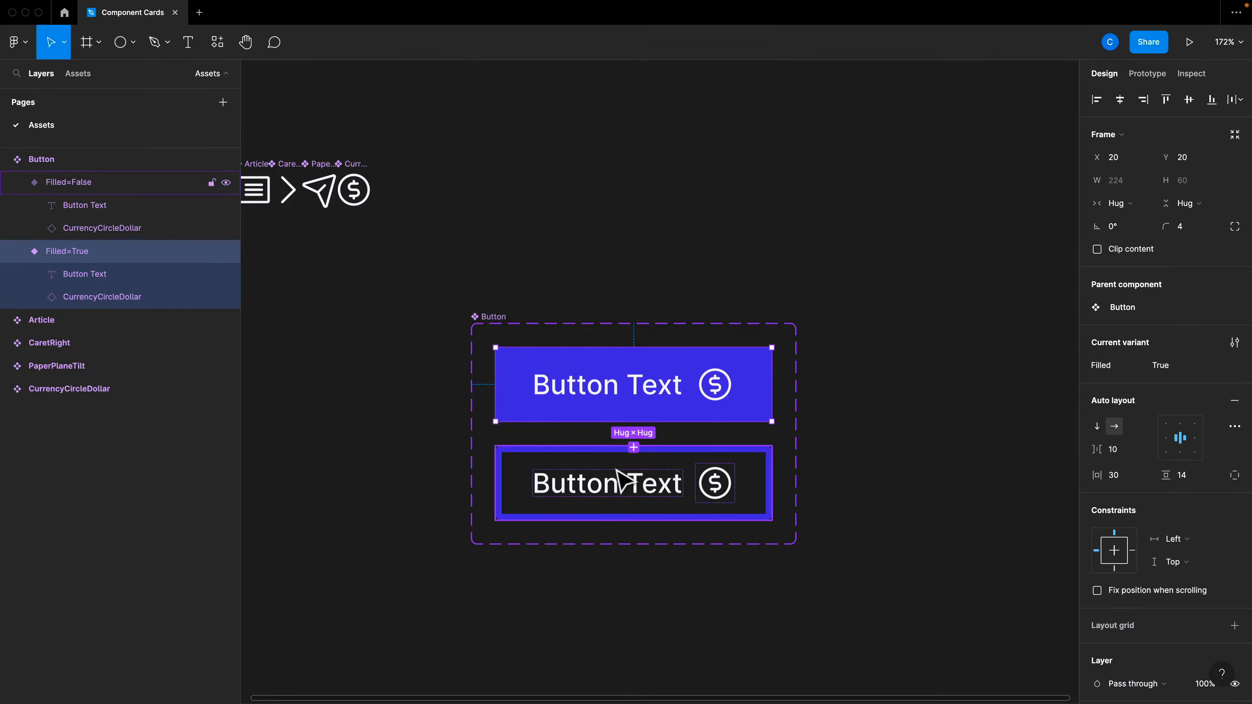
{"action": "left_click", "coordinate": [620, 481], "text": "shift"}
{"action": "left_click", "coordinate": [634, 548]}
{"action": "scroll", "coordinate": [662, 577], "scroll_direction": "down", "scroll_amount": 4}
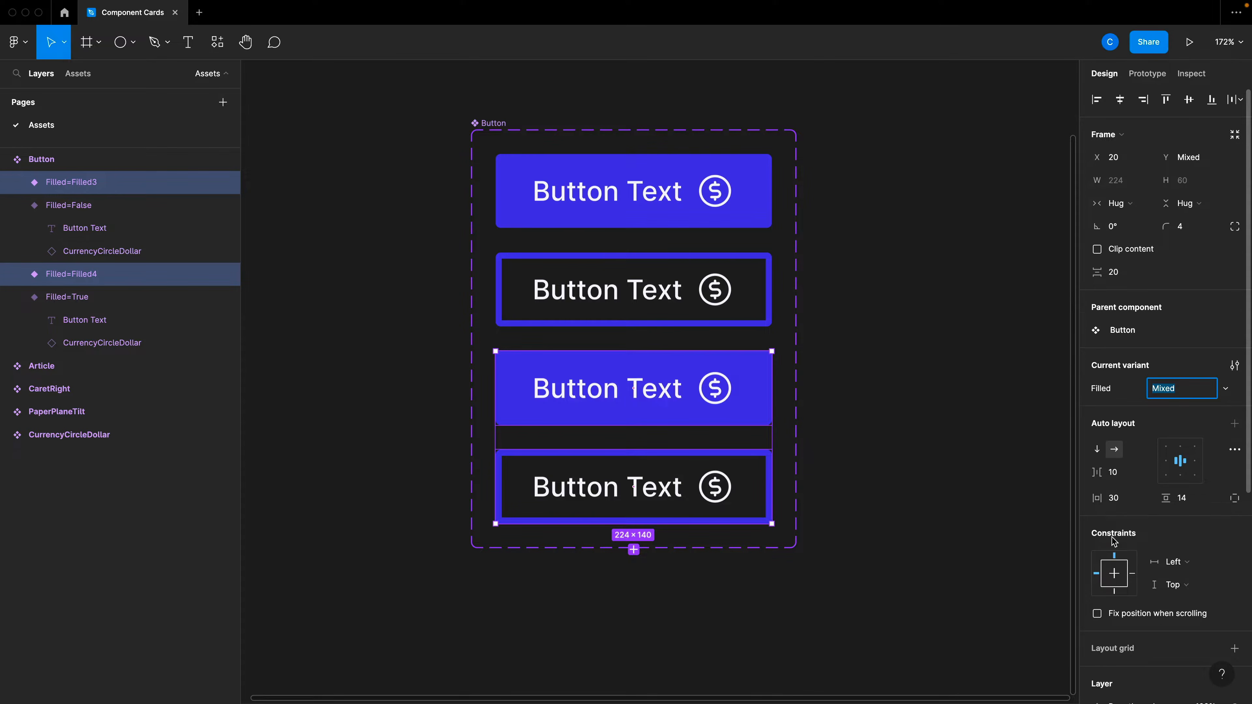
- Try the Accent 2 color style as the fill of the two new variants and undo the change
{"action": "scroll", "coordinate": [1113, 542], "scroll_direction": "down", "scroll_amount": 5}
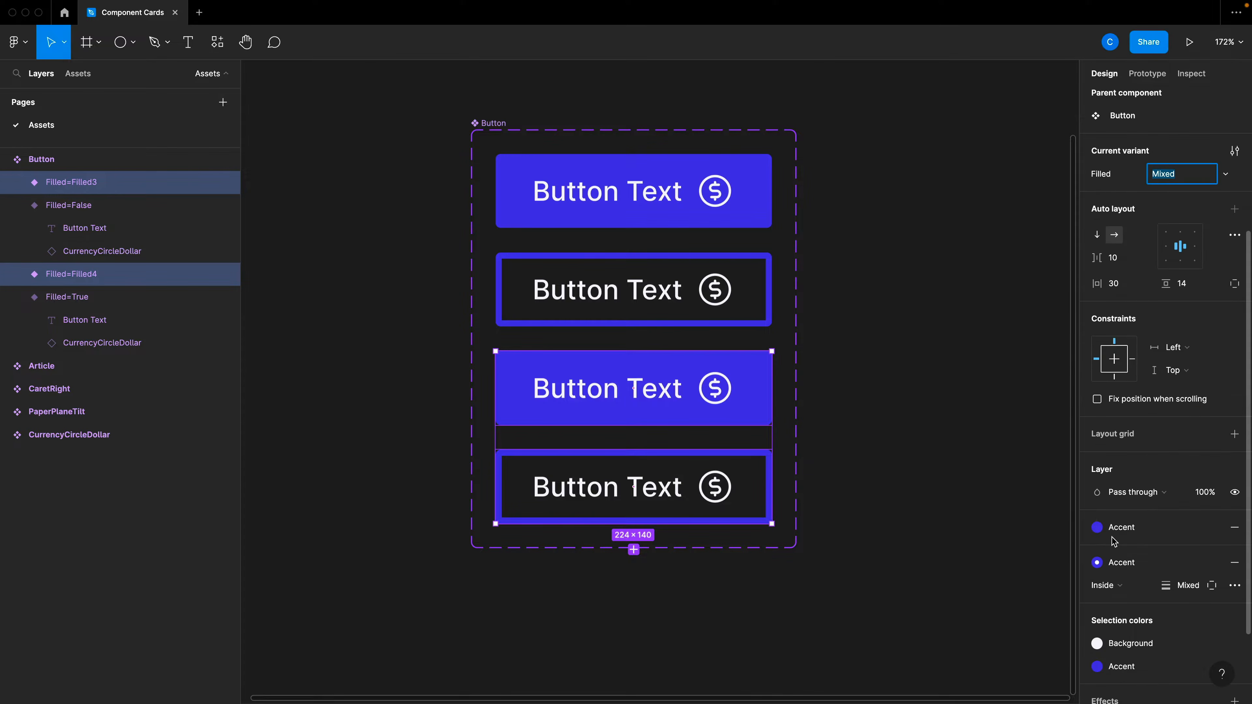
{"action": "left_click", "coordinate": [1142, 535]}
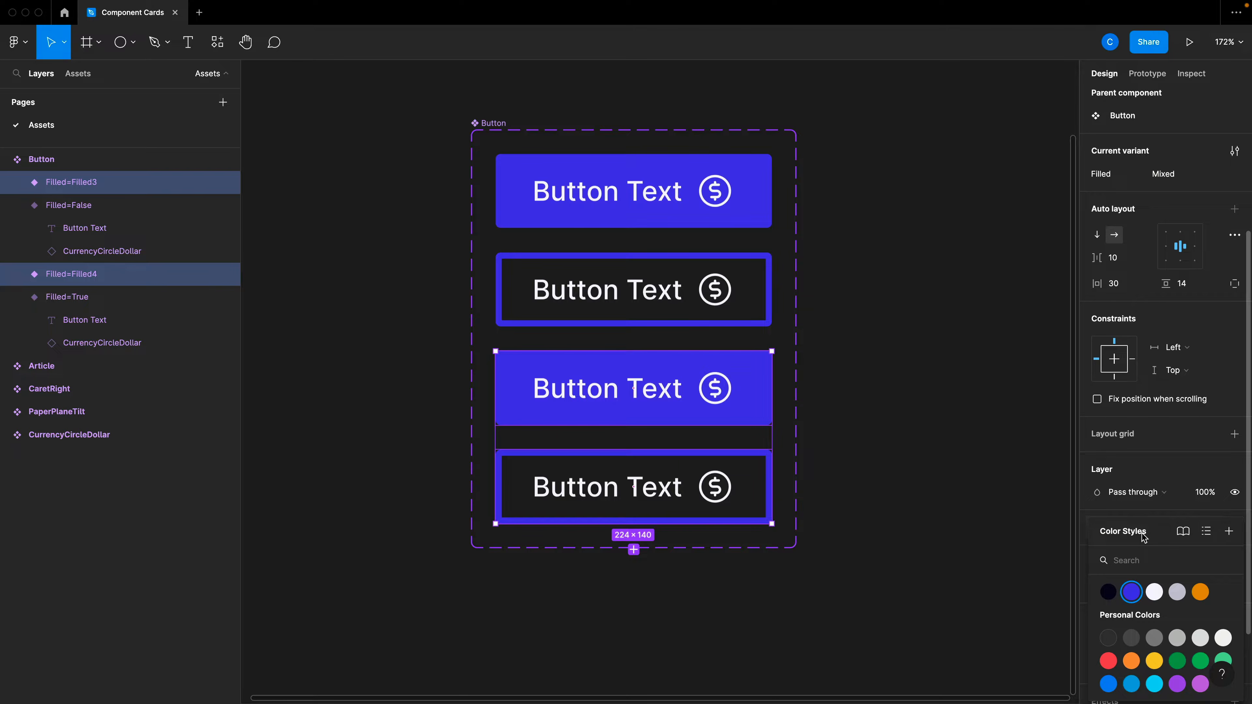
{"action": "left_click", "coordinate": [1192, 590]}
{"action": "key", "text": "ctrl+z"}
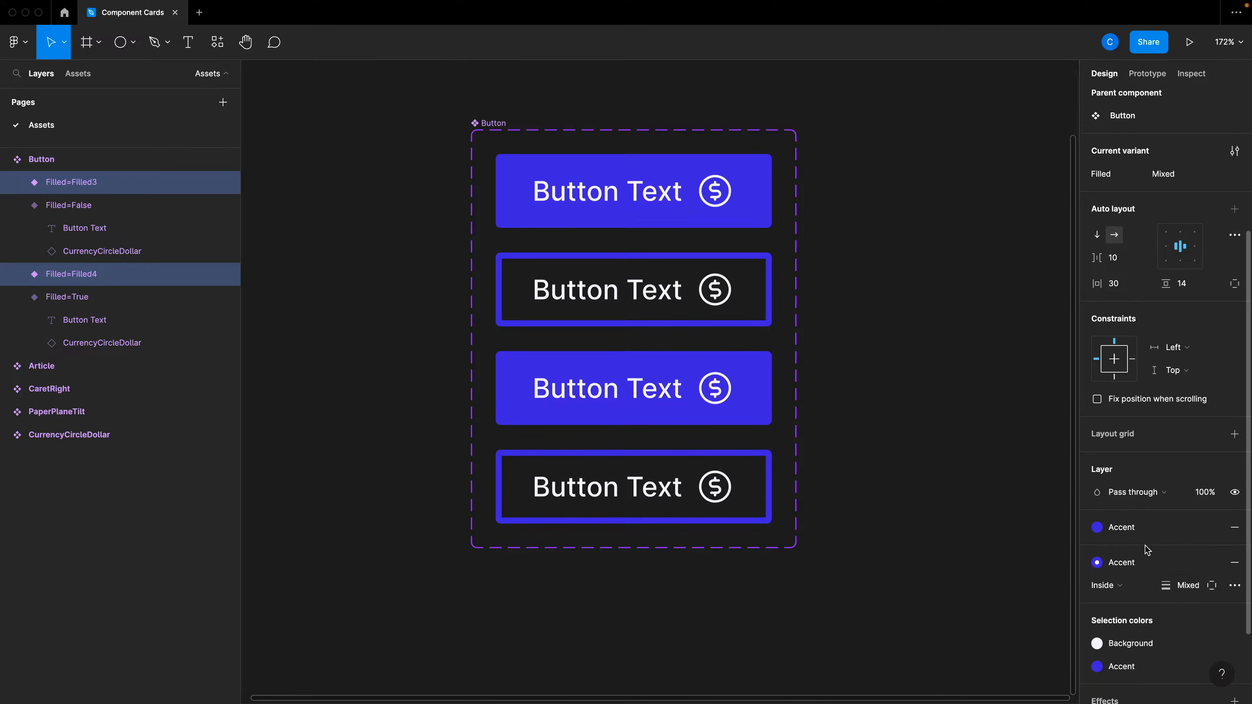
- Replace the Accent color style with Accent 2 across both new button variants through their selection colors
{"action": "left_click", "coordinate": [1141, 564]}
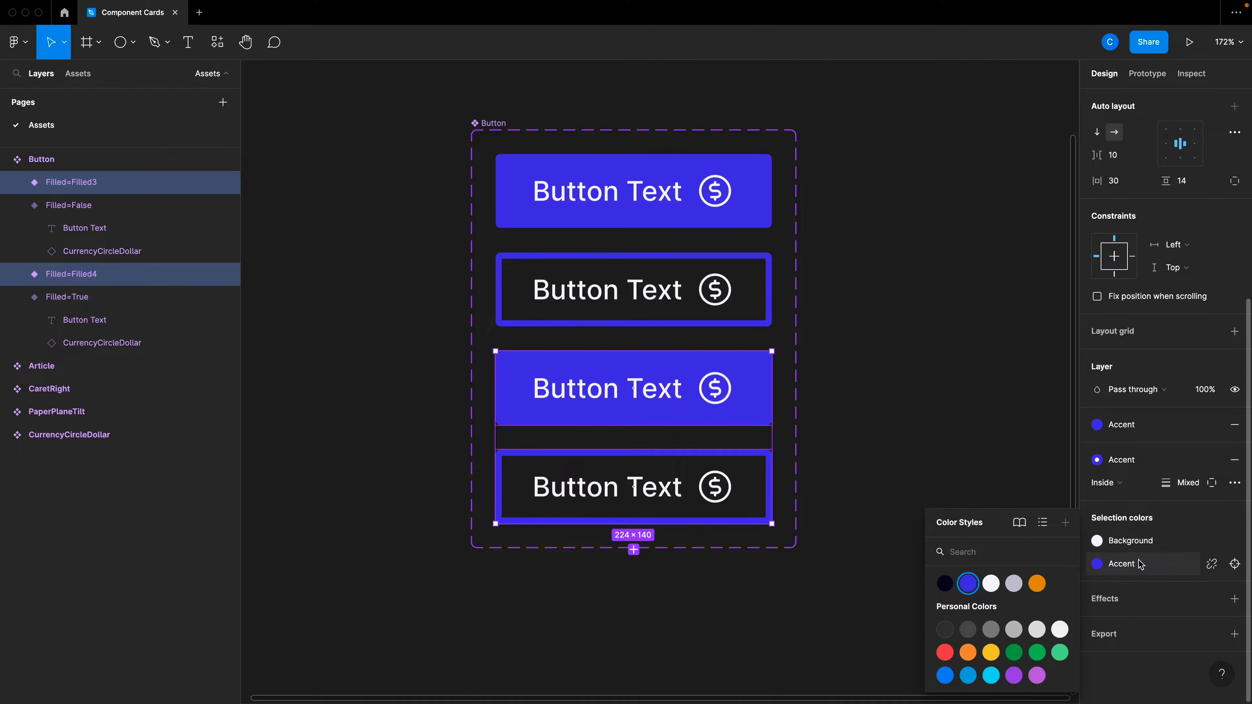
{"action": "left_click", "coordinate": [1037, 585]}
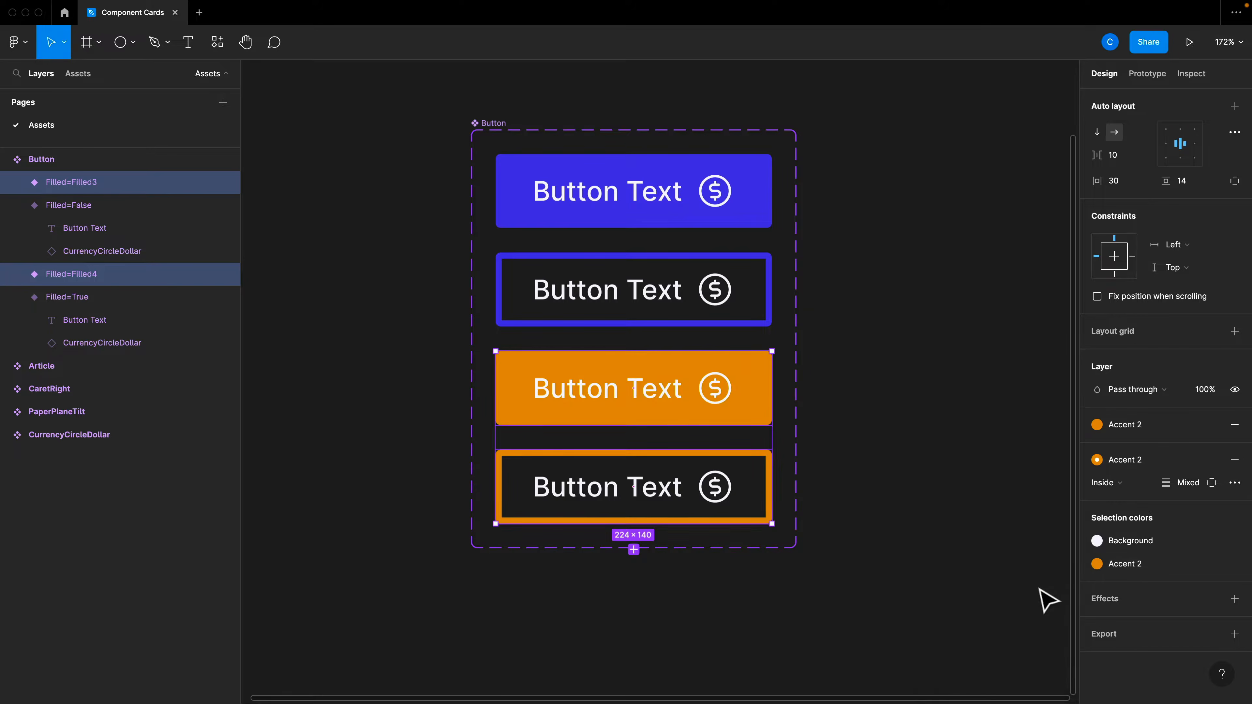
{"action": "scroll", "coordinate": [872, 513], "scroll_direction": "up", "scroll_amount": 2}
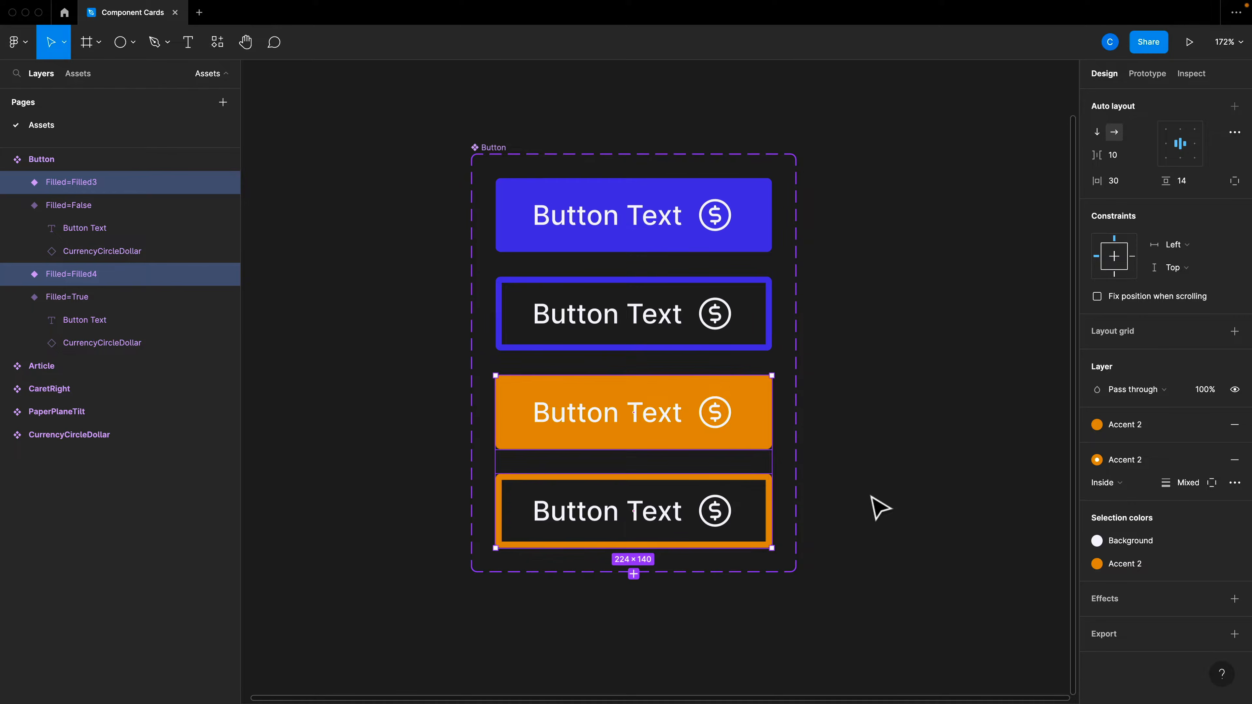
- Add a variant property named "Type" with the value "Primary" to the Button component set
{"action": "left_click", "coordinate": [511, 165]}
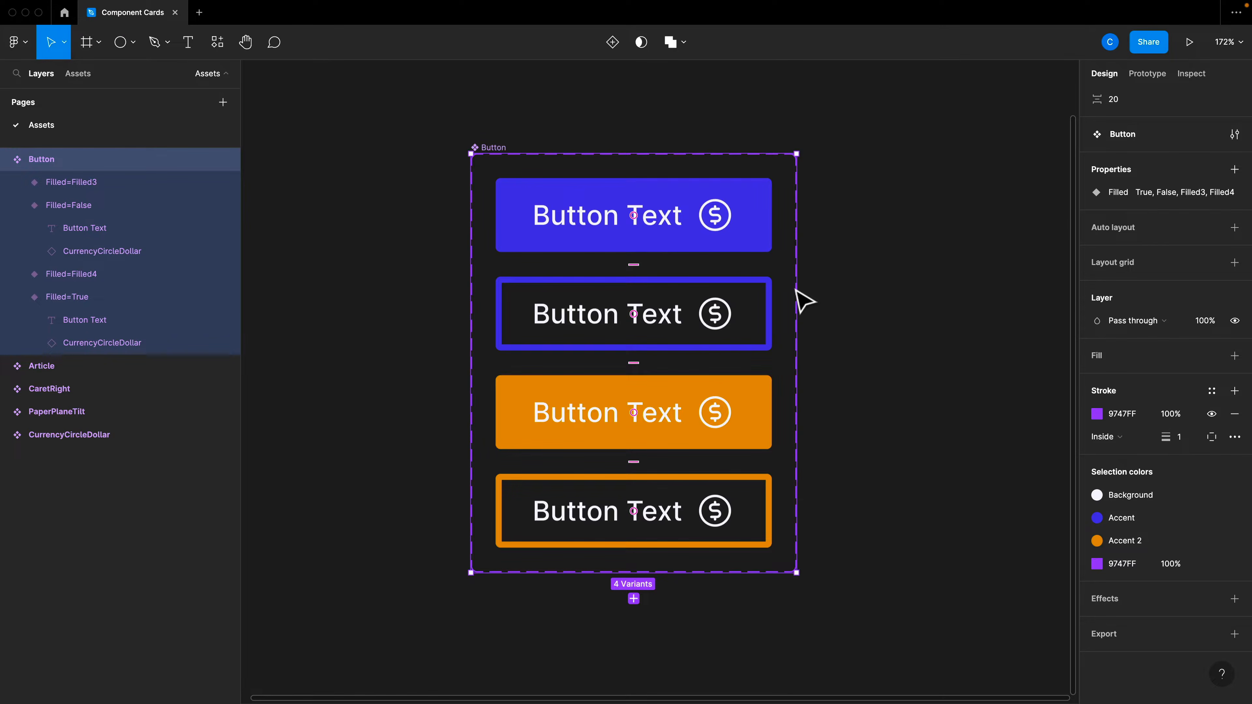
{"action": "left_click", "coordinate": [1233, 170]}
{"action": "left_click", "coordinate": [1155, 218]}
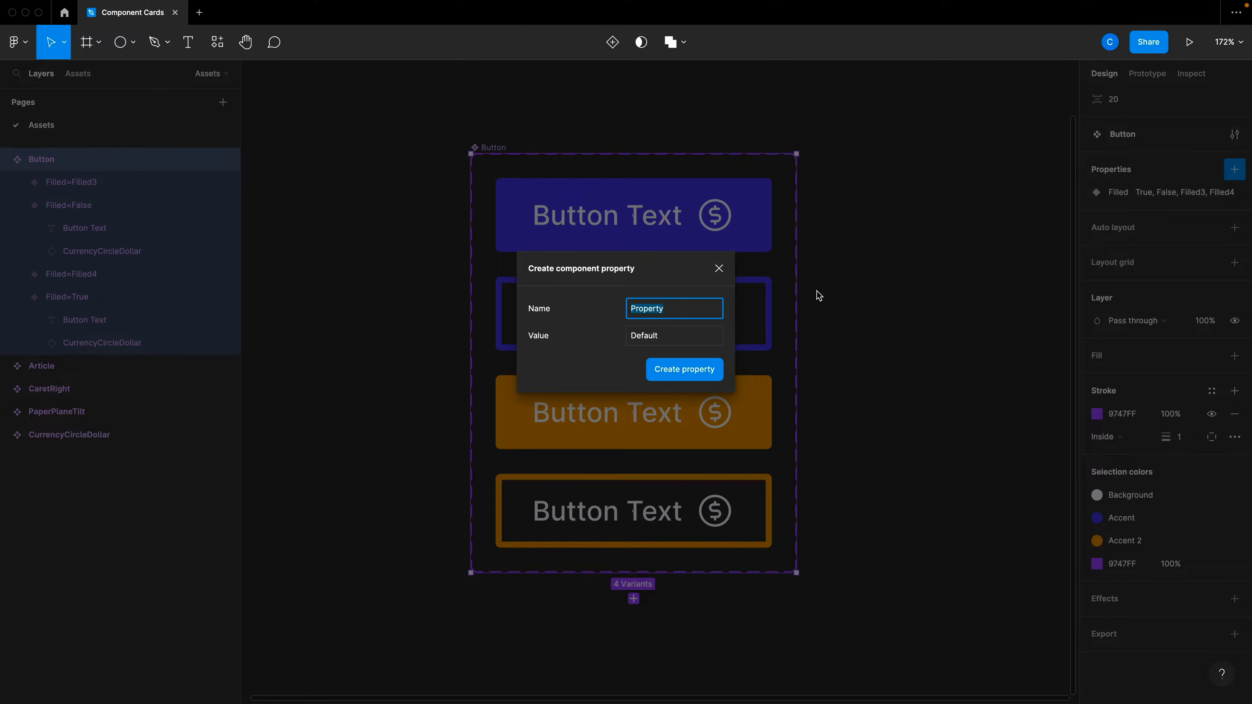
{"action": "type", "text": "Type"}
{"action": "key", "text": "Tab"}
{"action": "type", "text": "Prim"}
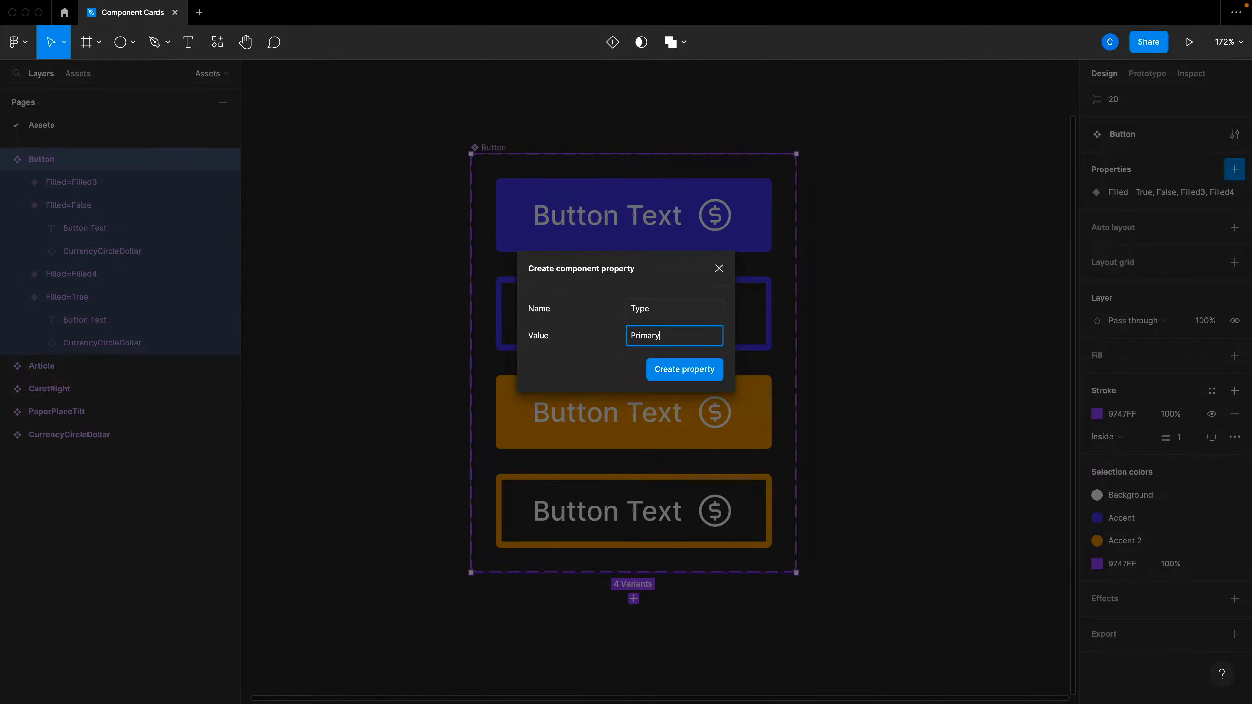
{"action": "key", "text": "Return"}
- Set the Type property of the two orange button variants to "Secondary"
{"action": "left_click_drag", "start_coordinate": [893, 542], "coordinate": [503, 405]}
{"action": "left_click", "coordinate": [1185, 412]}
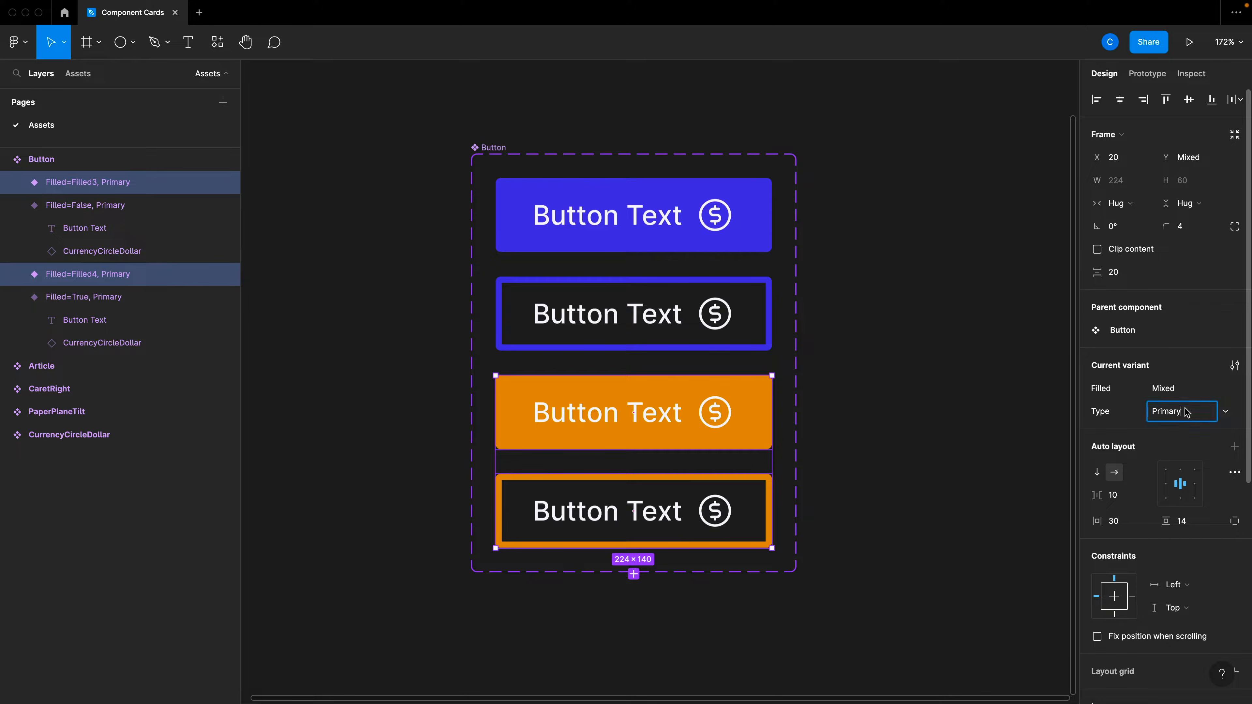
{"action": "key", "text": "ctrl+a"}
{"action": "type", "text": "Secondary"}
{"action": "key", "text": "Return"}
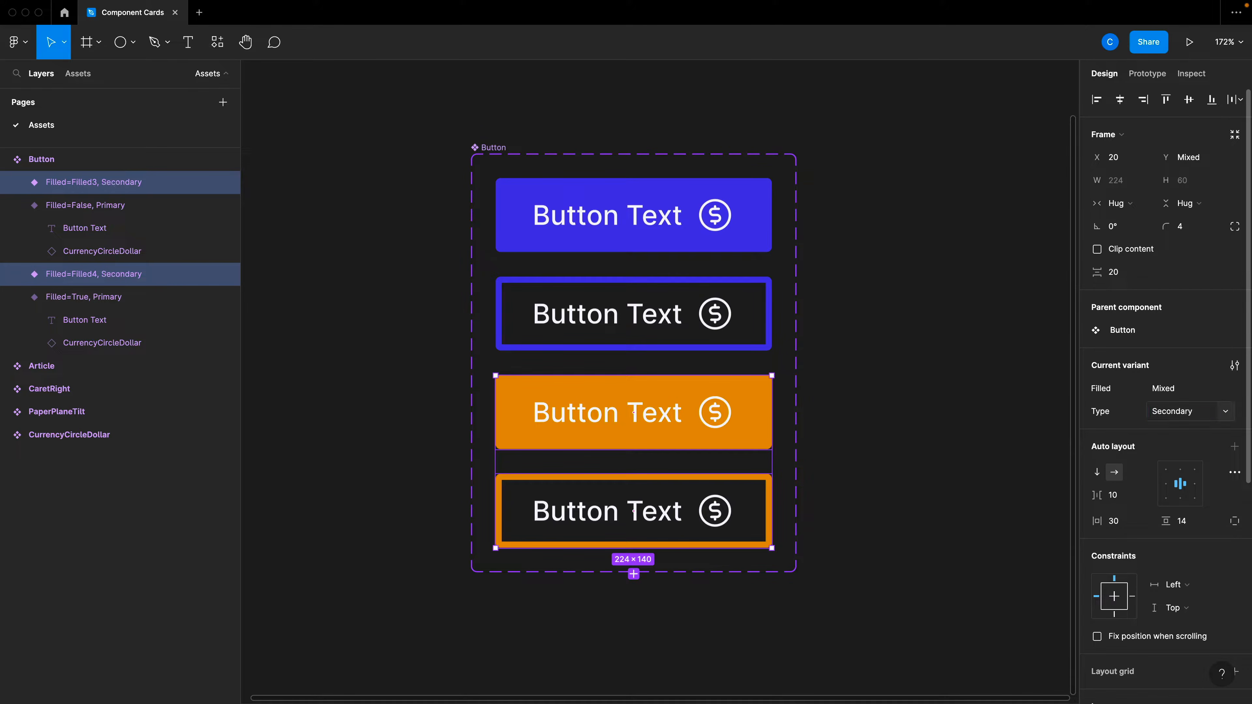
- Set the Filled property of the solid orange button variant to True
{"action": "left_click", "coordinate": [830, 456]}
{"action": "left_click", "coordinate": [573, 414]}
{"action": "left_click", "coordinate": [1177, 368]}
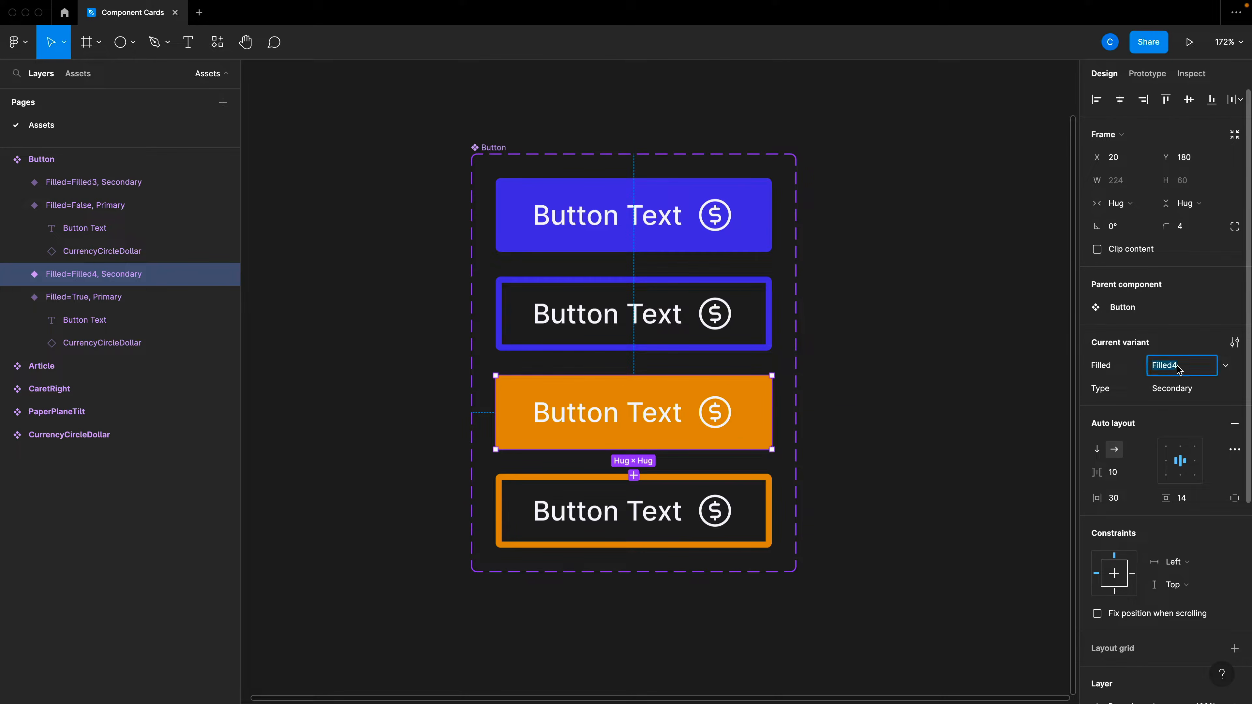
{"action": "type", "text": "True"}
{"action": "key", "text": "Return"}
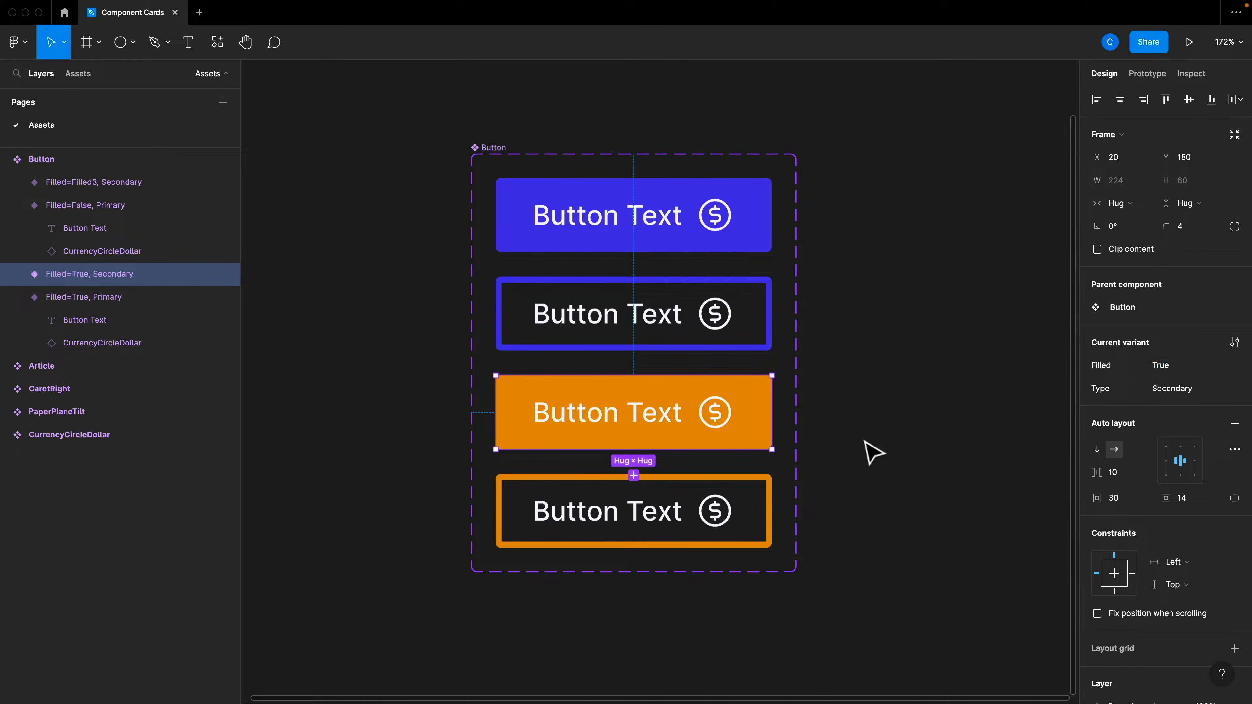
- Set the Filled property of the outlined orange button variant to False
{"action": "left_click", "coordinate": [769, 493]}
{"action": "left_click", "coordinate": [1166, 371]}
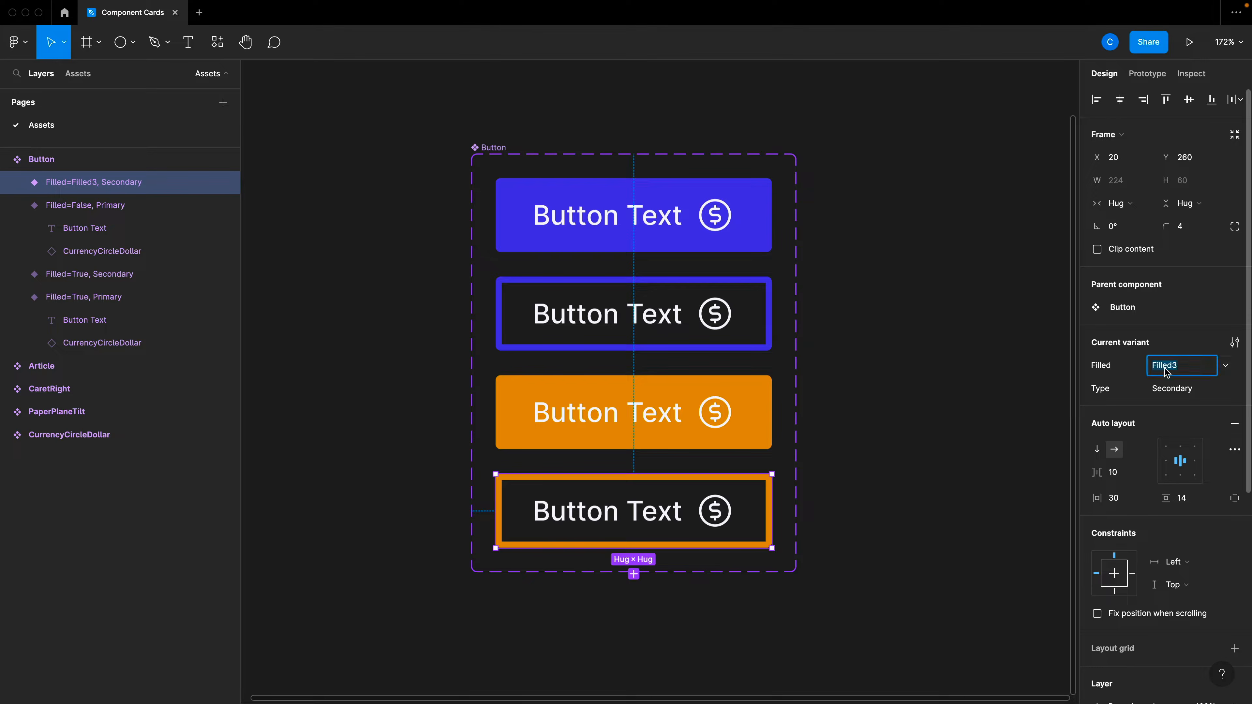
{"action": "type", "text": "False"}
{"action": "key", "text": "Return"}
{"action": "left_click", "coordinate": [776, 417]}
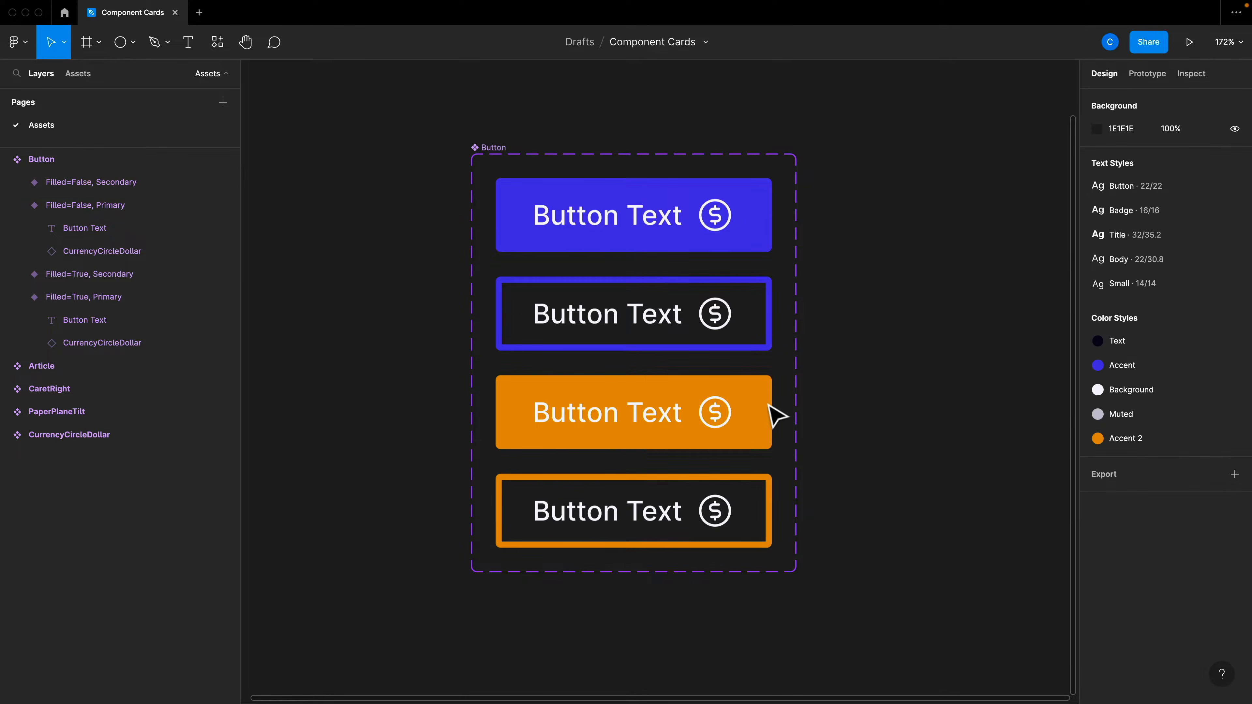
- Place an instance of the solid orange button on the empty canvas beside the Button component set
{"action": "left_click", "coordinate": [745, 404]}
{"action": "left_click_drag", "start_coordinate": [713, 398], "coordinate": [1011, 350]}
{"action": "scroll", "coordinate": [1009, 352], "scroll_direction": "right", "scroll_amount": 4}
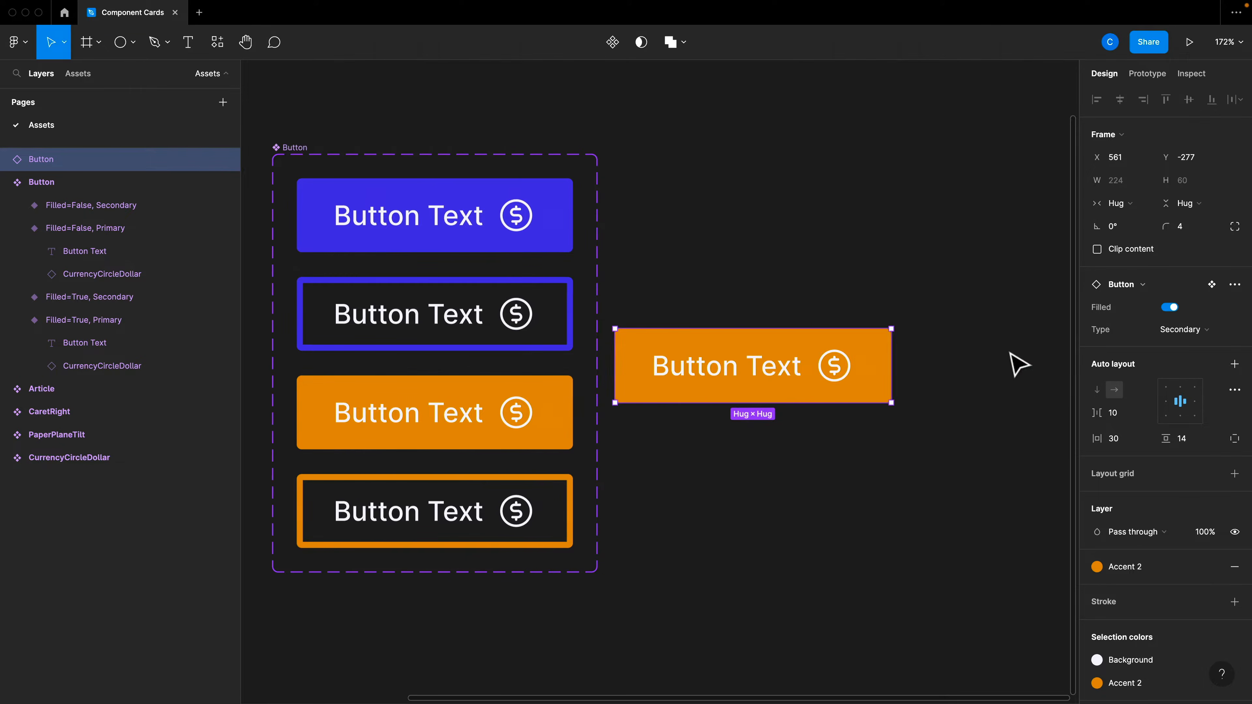
- Test the button instance by turning Filled off, setting Type to Primary, and turning Filled back on
{"action": "left_click", "coordinate": [1170, 307]}
{"action": "left_click", "coordinate": [1182, 329]}
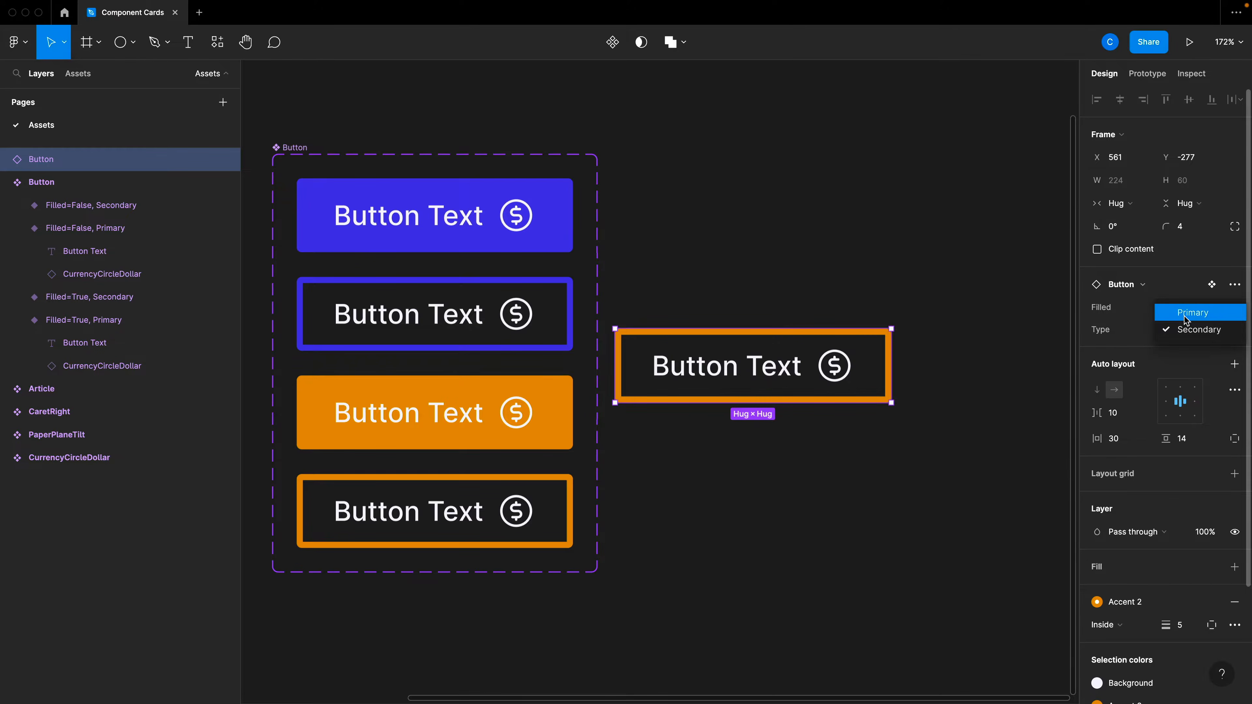
{"action": "left_click", "coordinate": [1184, 316]}
{"action": "left_click", "coordinate": [1173, 307]}
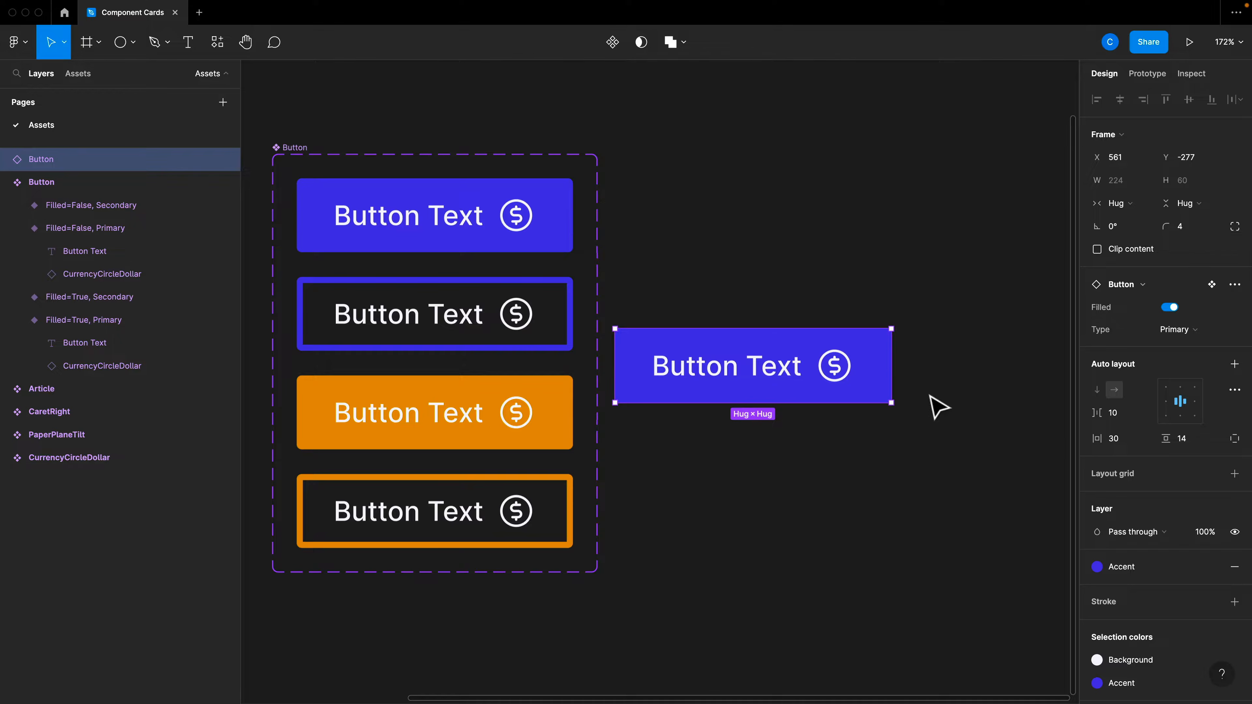
- Delete the test button instance beside the Button component set
{"action": "left_click", "coordinate": [939, 406]}
{"action": "left_click", "coordinate": [874, 391]}
{"action": "key", "text": "Delete"}
- Create a text property named "Button Text" with the value "Button Text" for the label layers of all four button variants
{"action": "scroll", "coordinate": [719, 355], "scroll_direction": "left", "scroll_amount": 3}
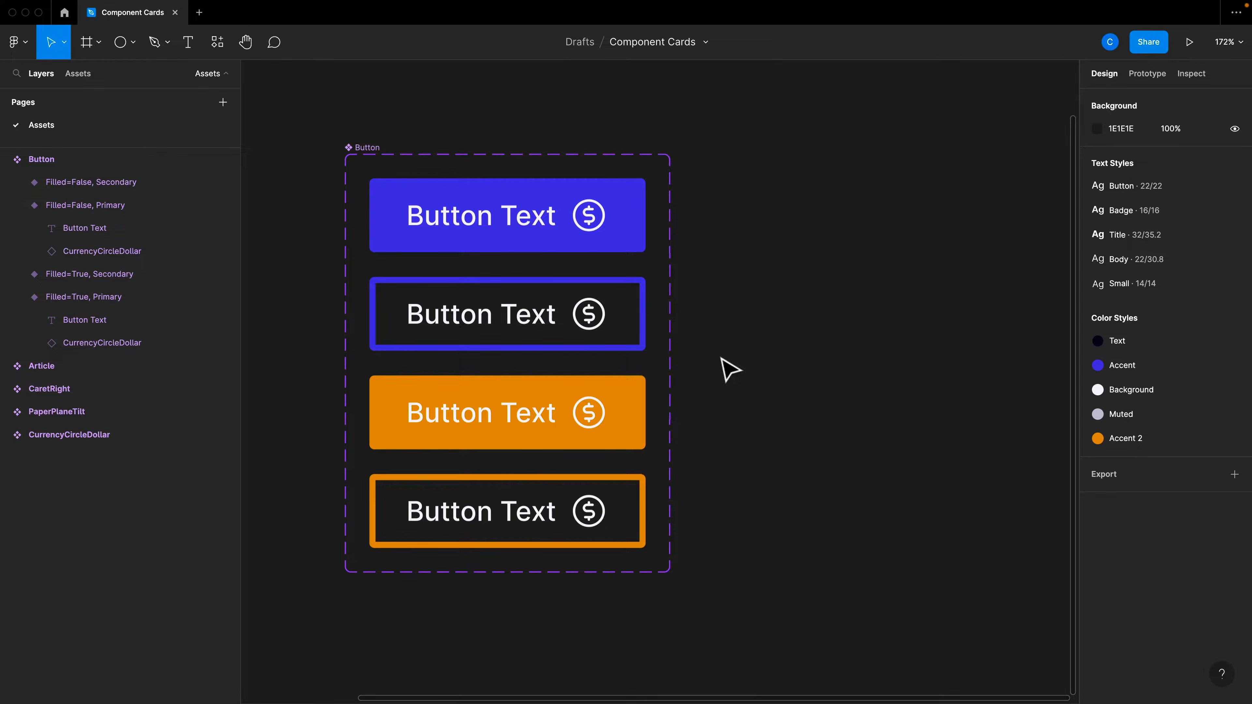
{"action": "scroll", "coordinate": [729, 369], "scroll_direction": "left", "scroll_amount": 3}
{"action": "double_click", "coordinate": [617, 229]}
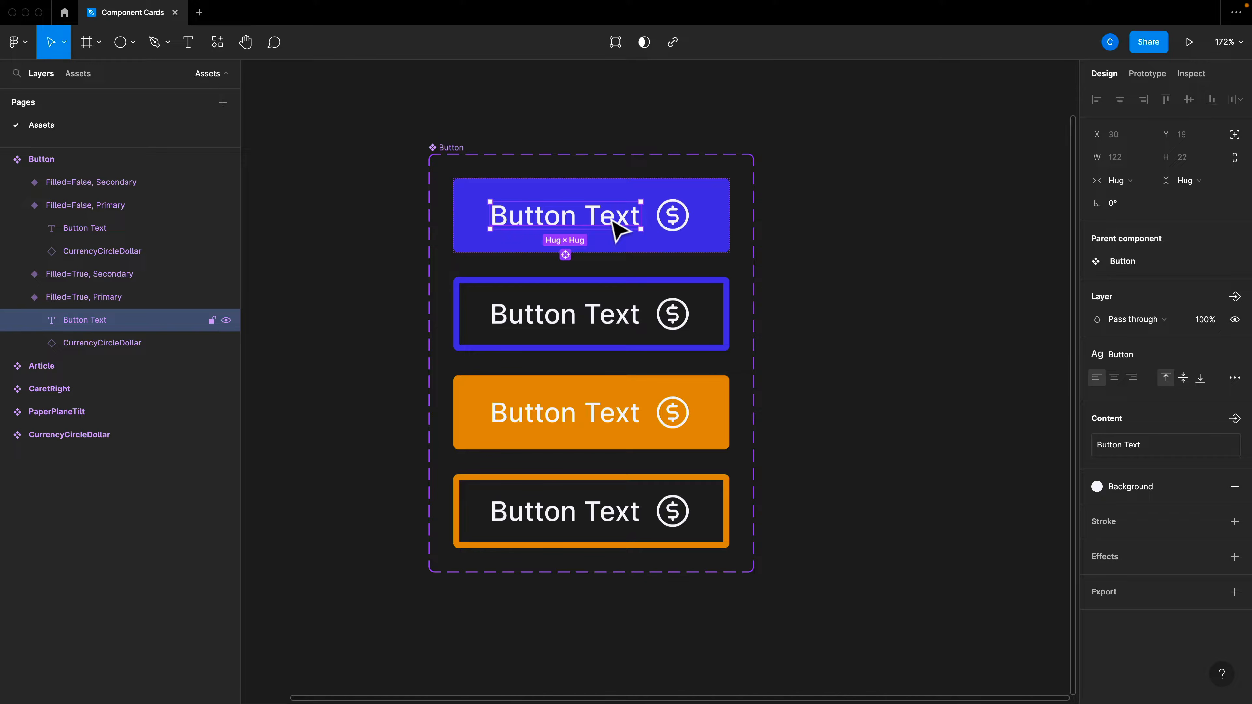
{"action": "left_click", "coordinate": [566, 256]}
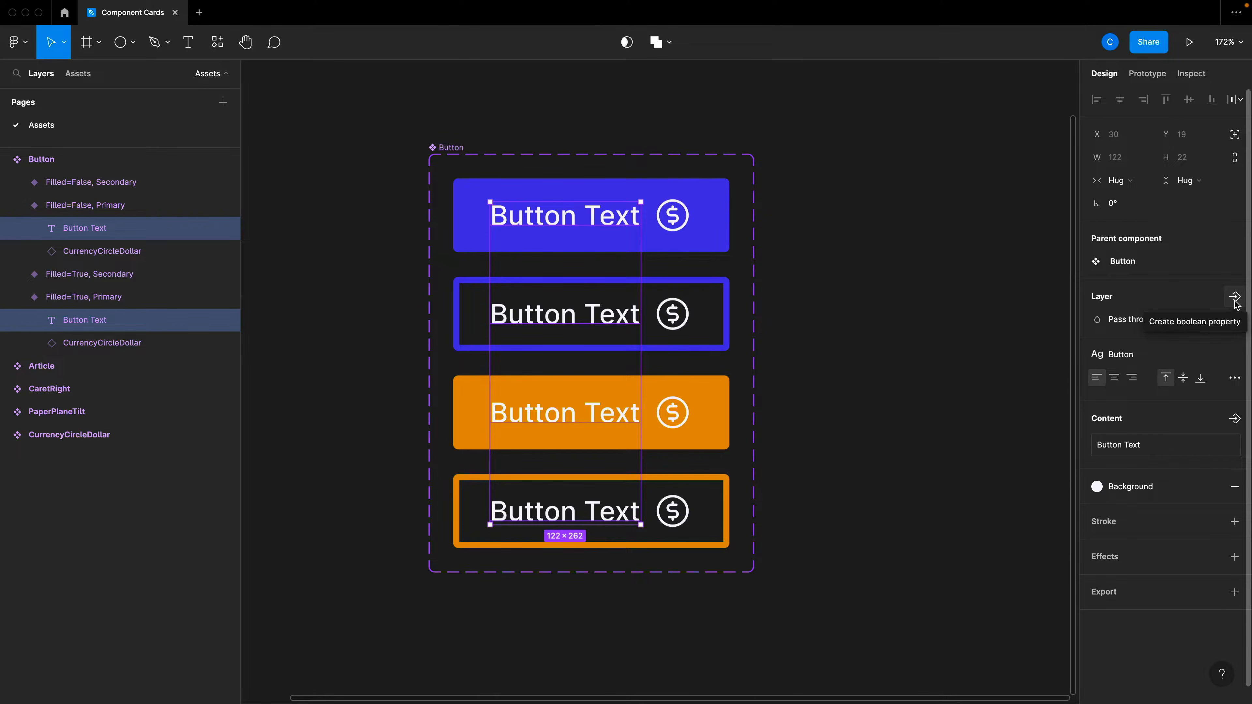
{"action": "left_click", "coordinate": [1234, 416]}
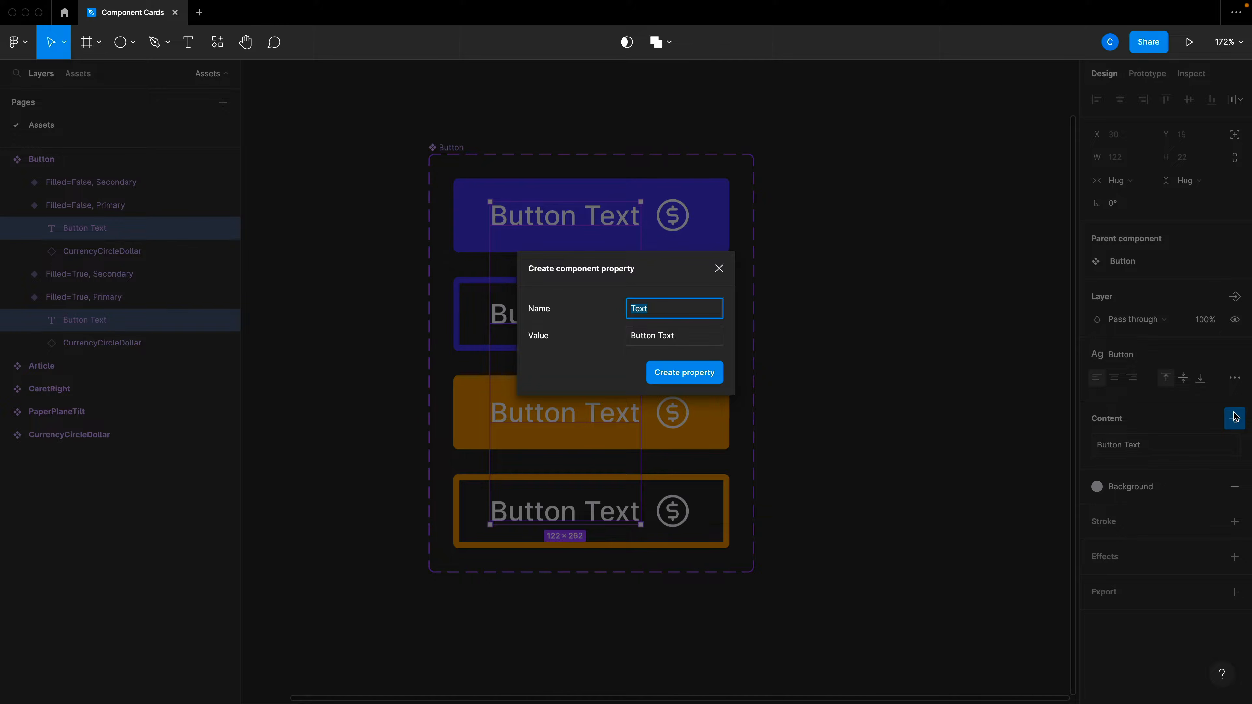
{"action": "type", "text": "Button Text"}
{"action": "key", "text": "Tab"}
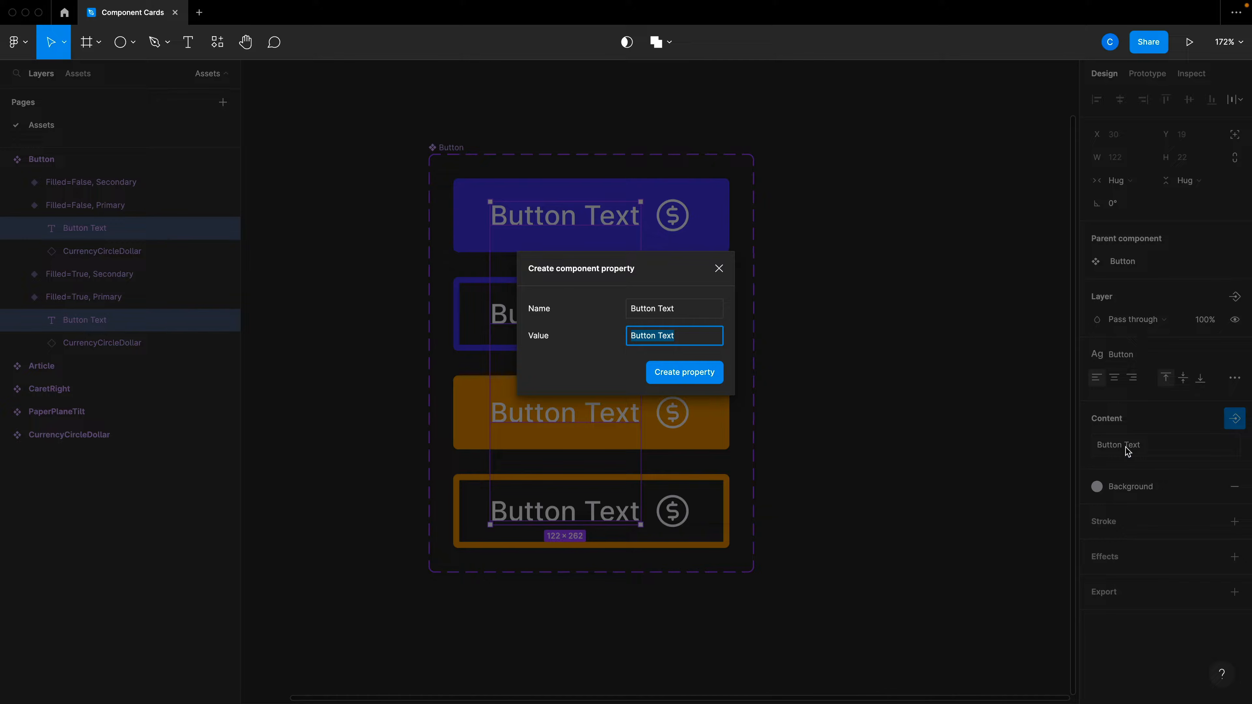
{"action": "left_click", "coordinate": [659, 379]}
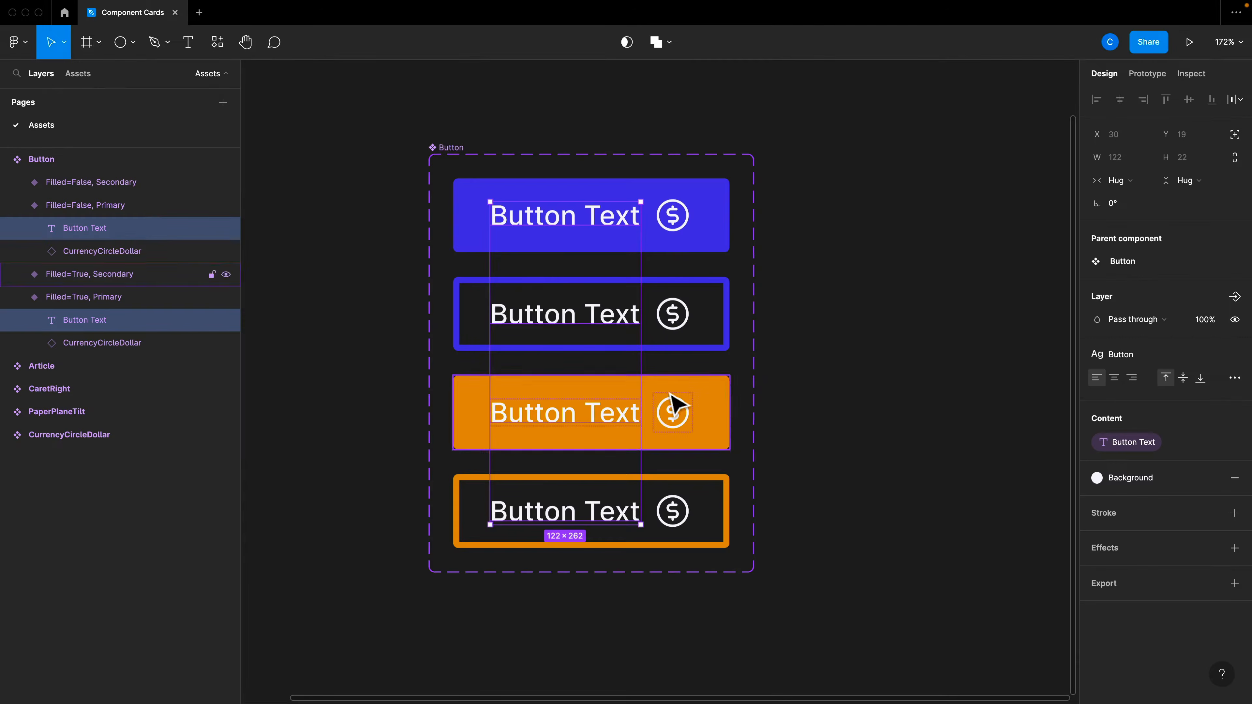
{"action": "left_click", "coordinate": [868, 396]}
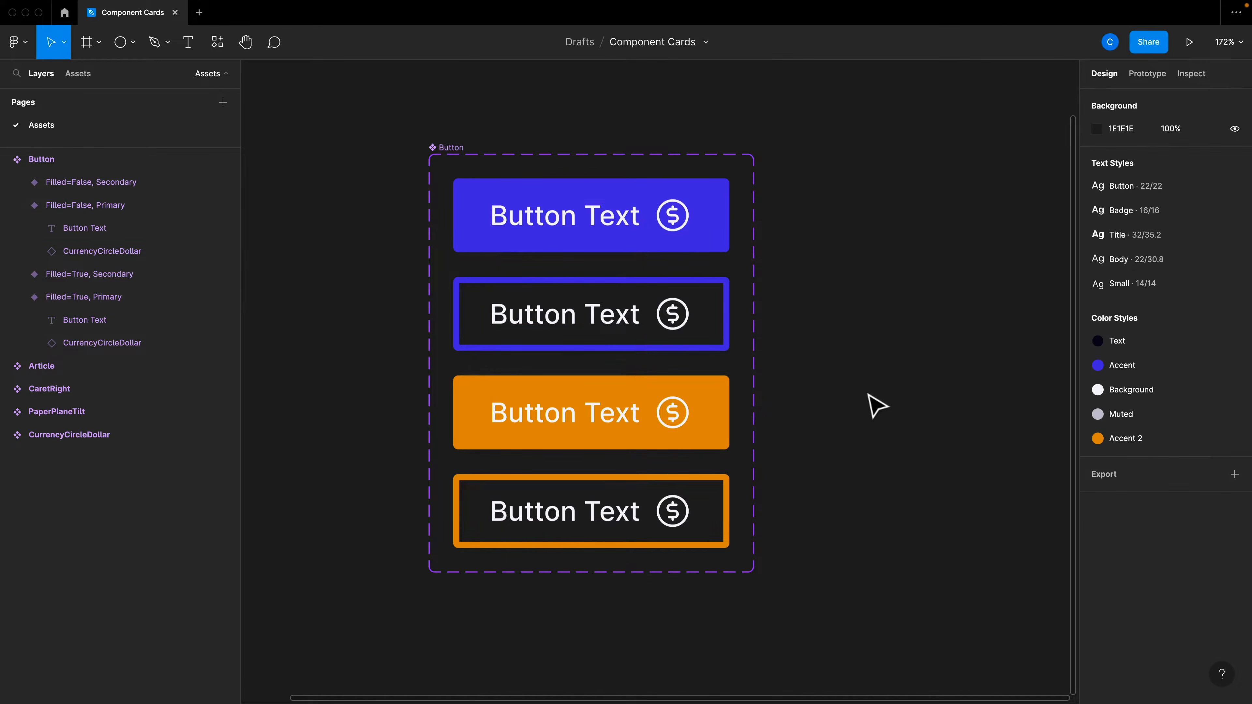
- Create a boolean property named "Show Icon" with the value True for the icons in all four button variants
{"action": "left_click", "coordinate": [691, 226]}
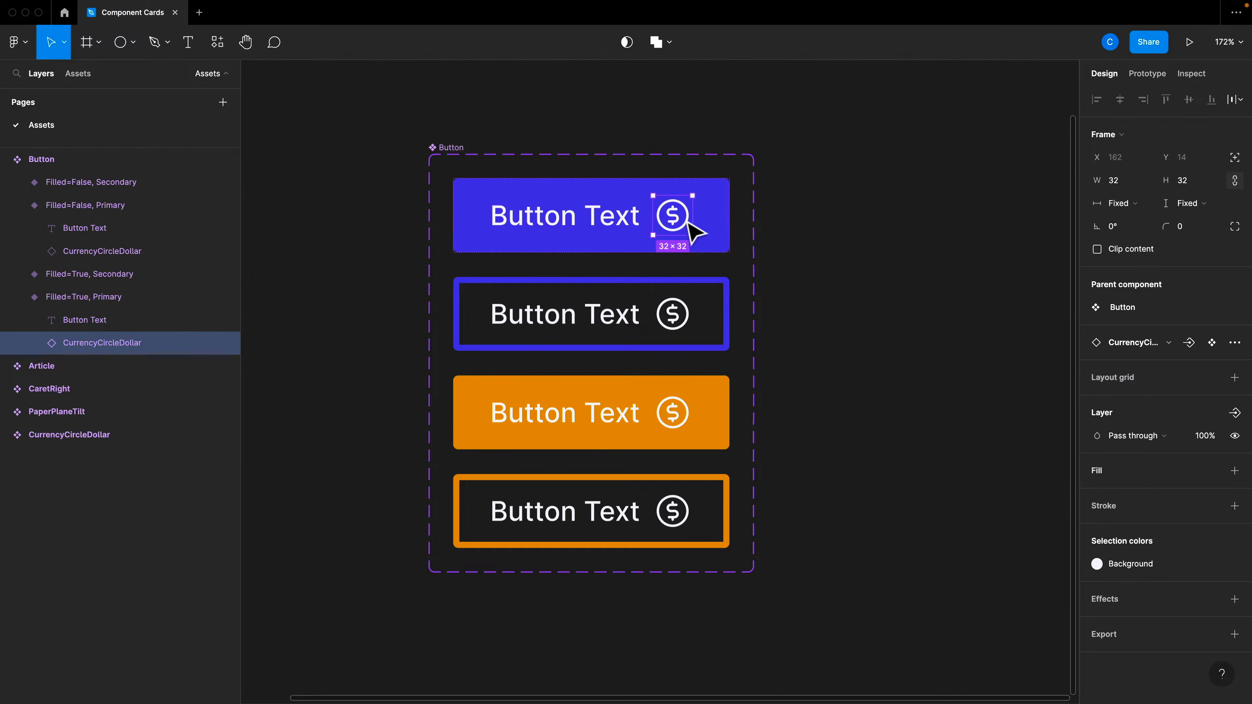
{"action": "left_click", "coordinate": [679, 269], "text": "shift"}
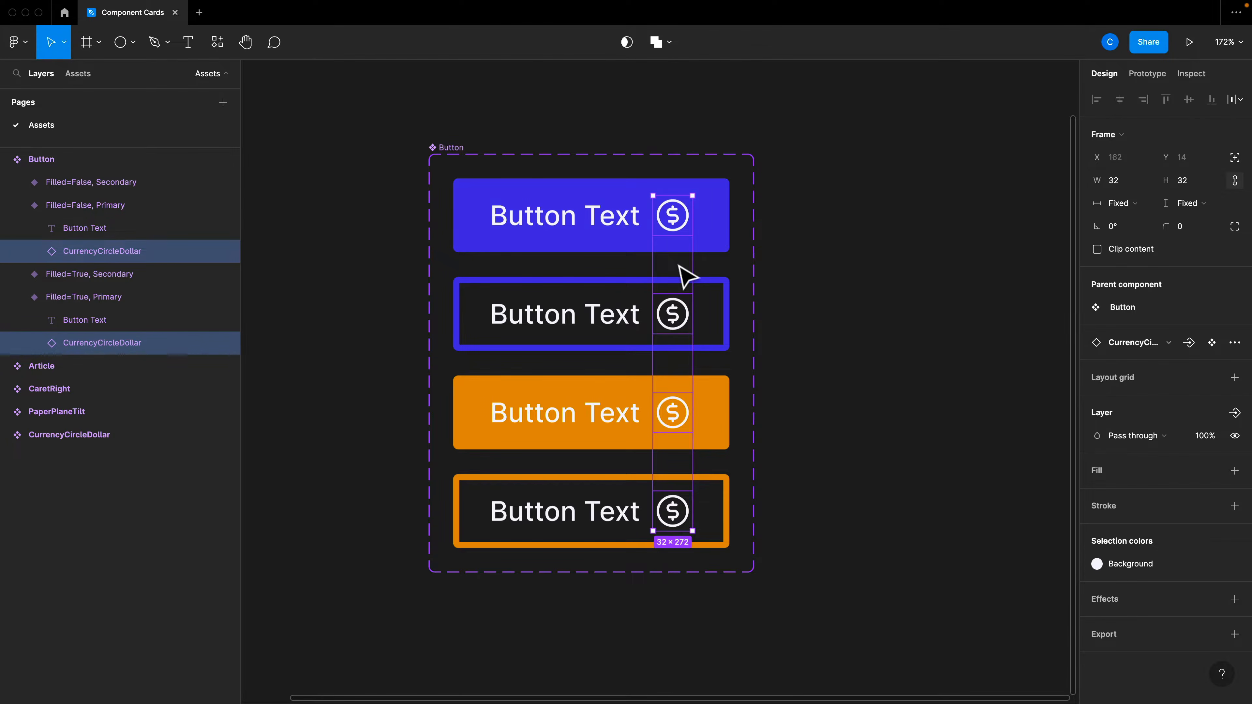
{"action": "left_click", "coordinate": [1238, 419]}
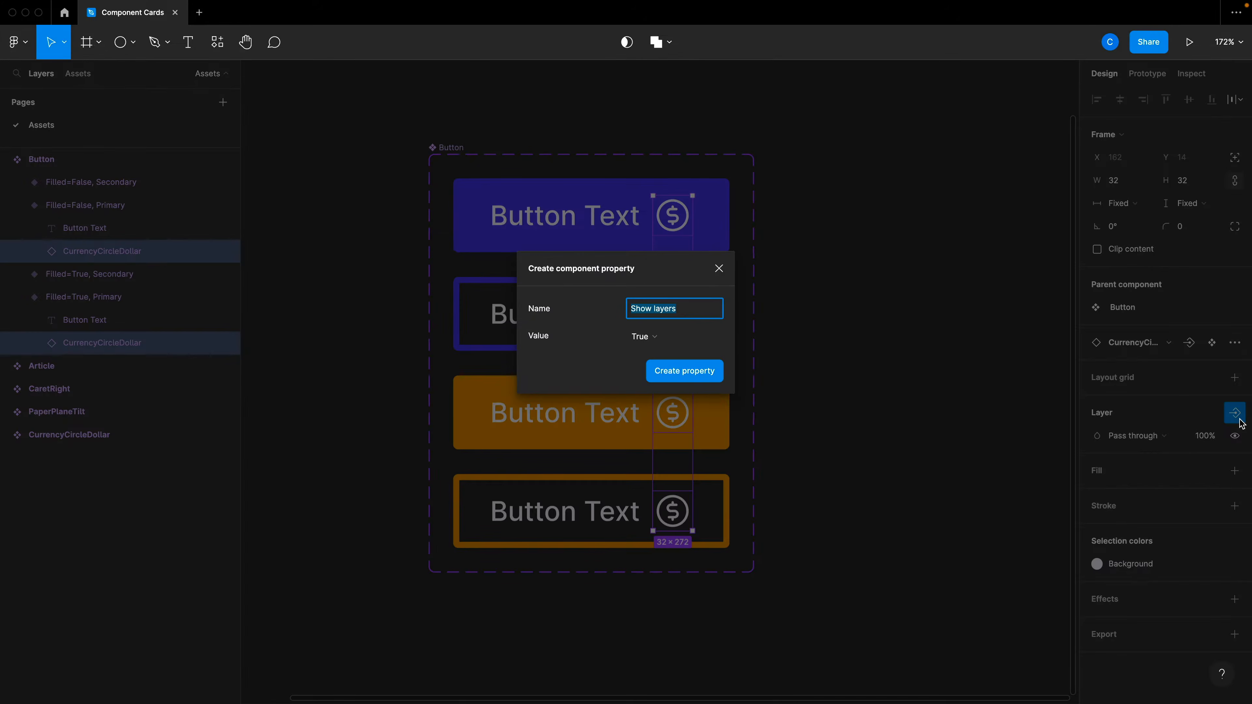
{"action": "type", "text": "Show Icon"}
{"action": "left_click", "coordinate": [697, 380]}
{"action": "left_click", "coordinate": [850, 390]}
- Create an instance swap property named "Icon" with CurrencyCircleDollar as the value for the icons in all four button variants
{"action": "scroll", "coordinate": [853, 411], "scroll_direction": "right", "scroll_amount": 5}
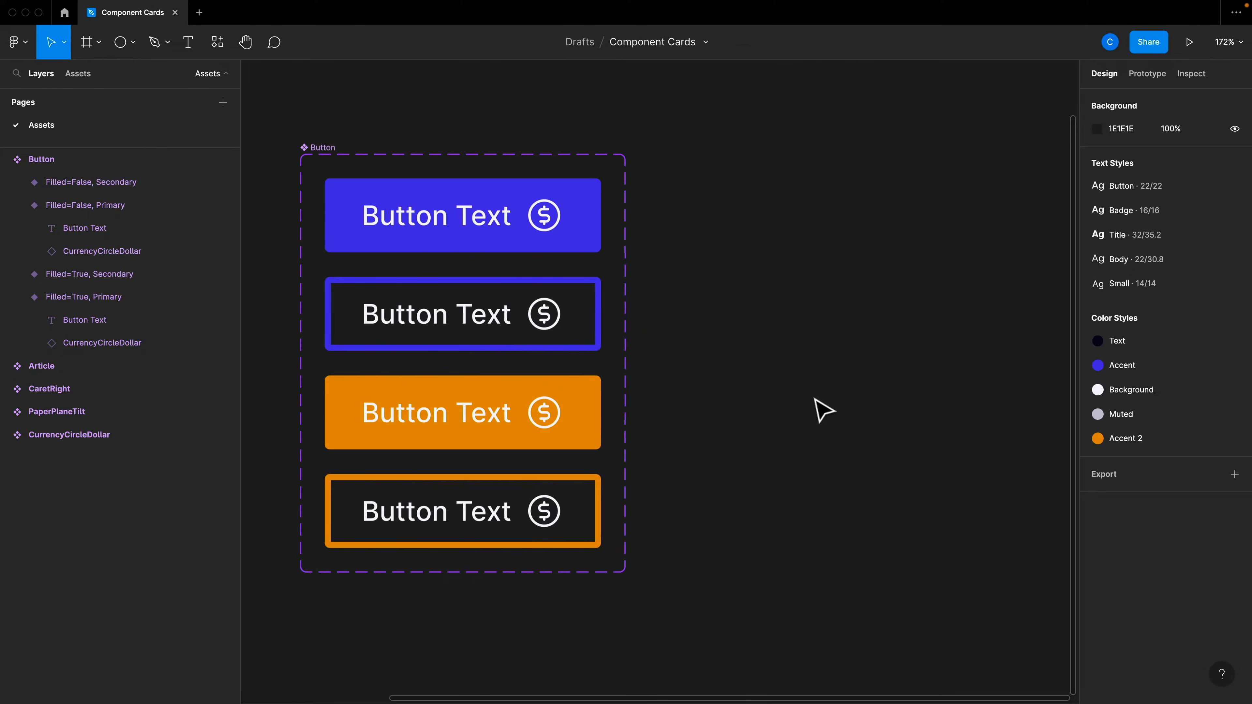
{"action": "double_click", "coordinate": [545, 222]}
{"action": "double_click", "coordinate": [545, 222]}
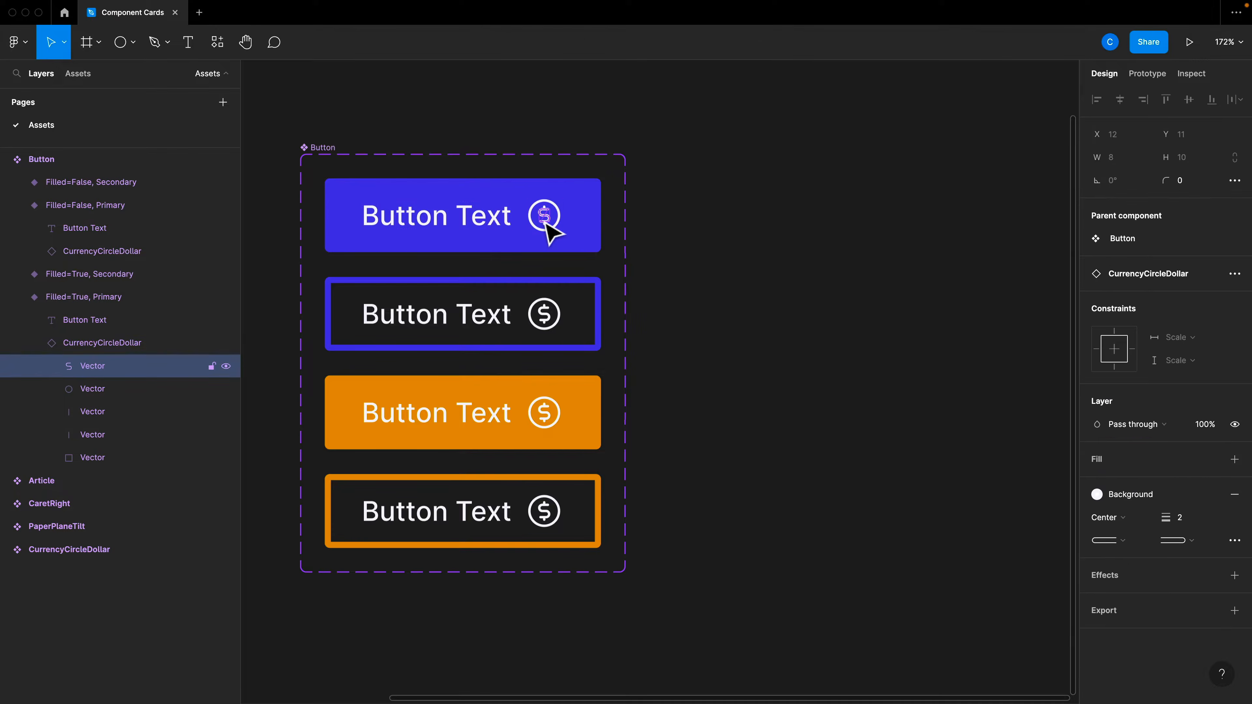
{"action": "key", "text": "Escape"}
{"action": "double_click", "coordinate": [554, 232]}
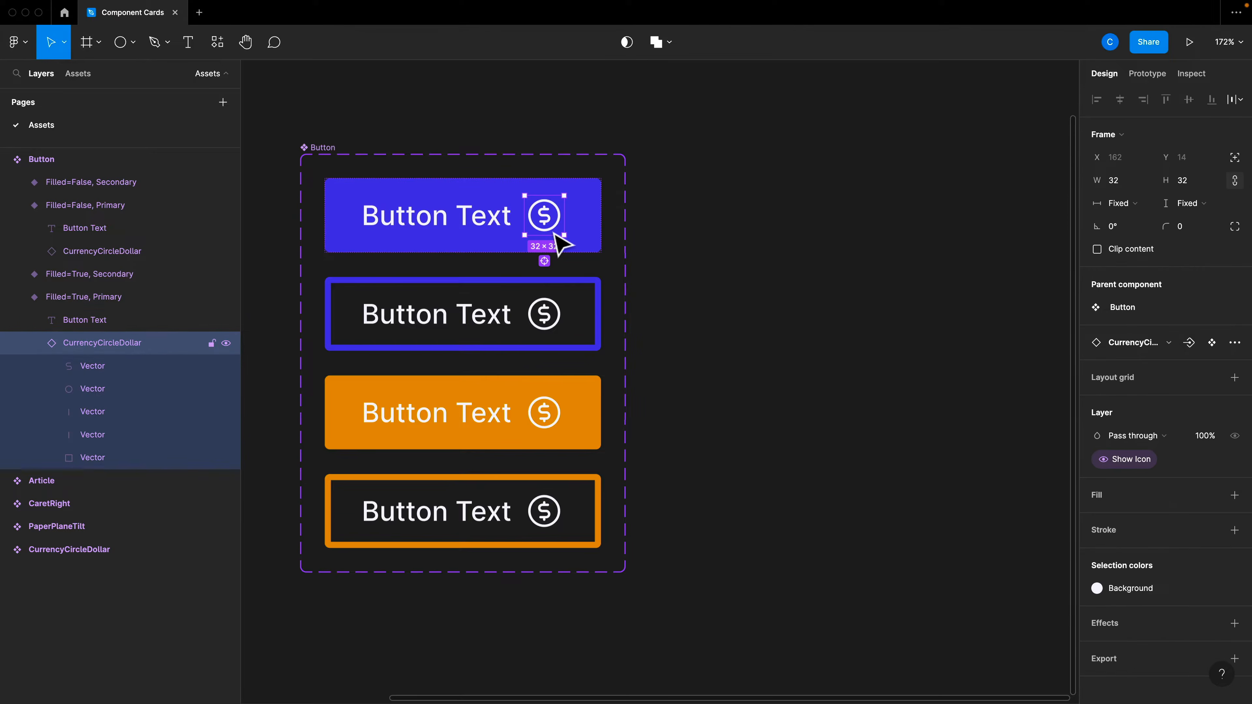
{"action": "left_click", "coordinate": [545, 262]}
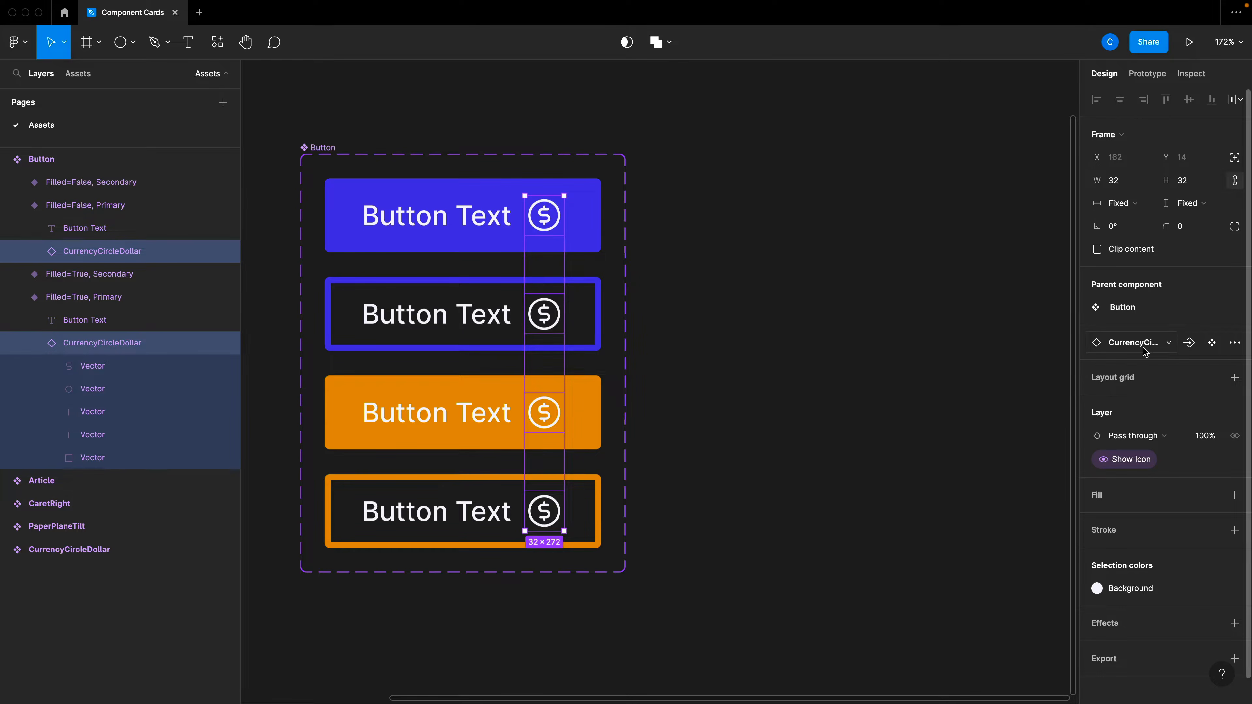
{"action": "left_click", "coordinate": [1189, 344]}
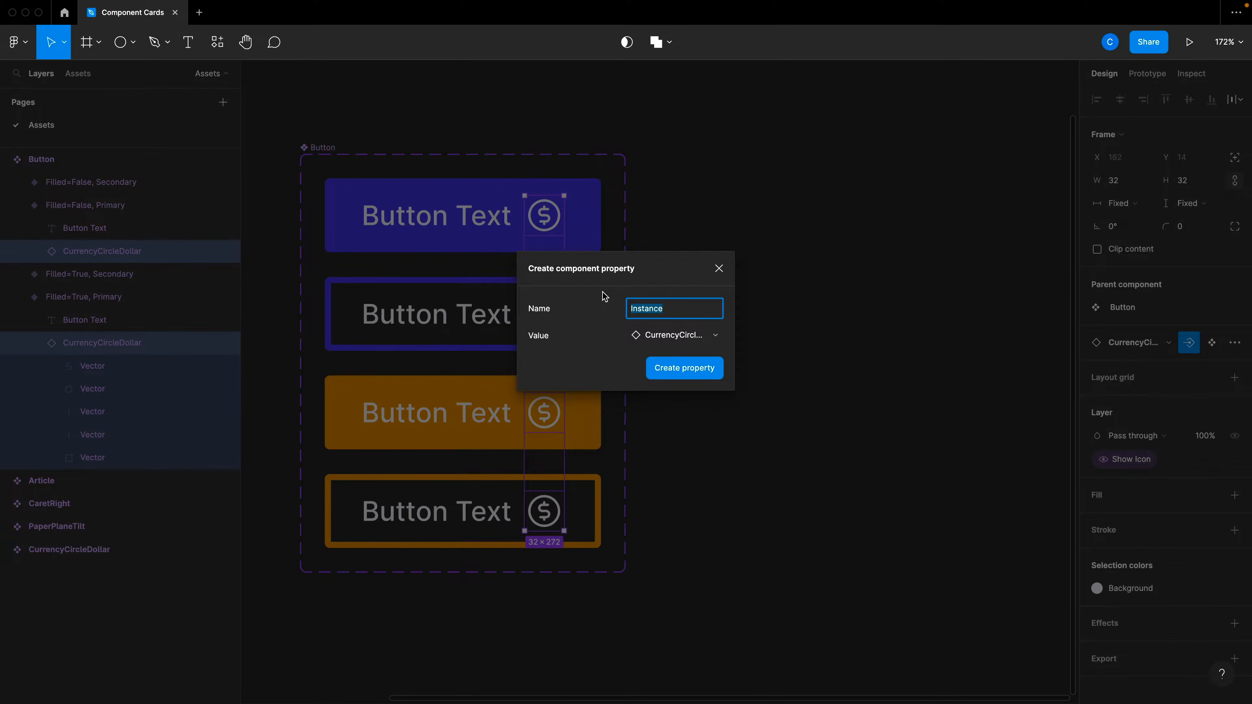
{"action": "type", "text": "Icon"}
{"action": "key", "text": "Return"}
- Place an instance of the solid blue button on the empty canvas beside the Button component set
{"action": "scroll", "coordinate": [596, 336], "scroll_direction": "down", "scroll_amount": 5}
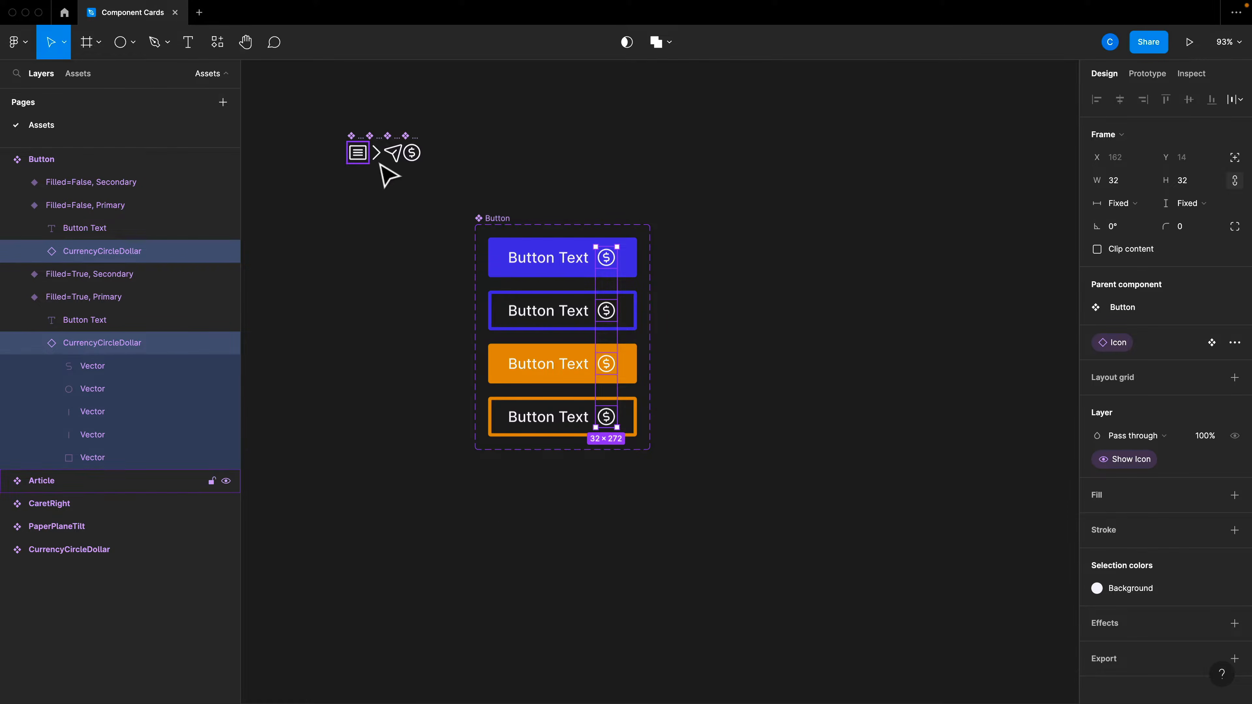
{"action": "scroll", "coordinate": [547, 170], "scroll_direction": "up", "scroll_amount": 3}
{"action": "left_click", "coordinate": [588, 196]}
{"action": "left_click", "coordinate": [557, 284]}
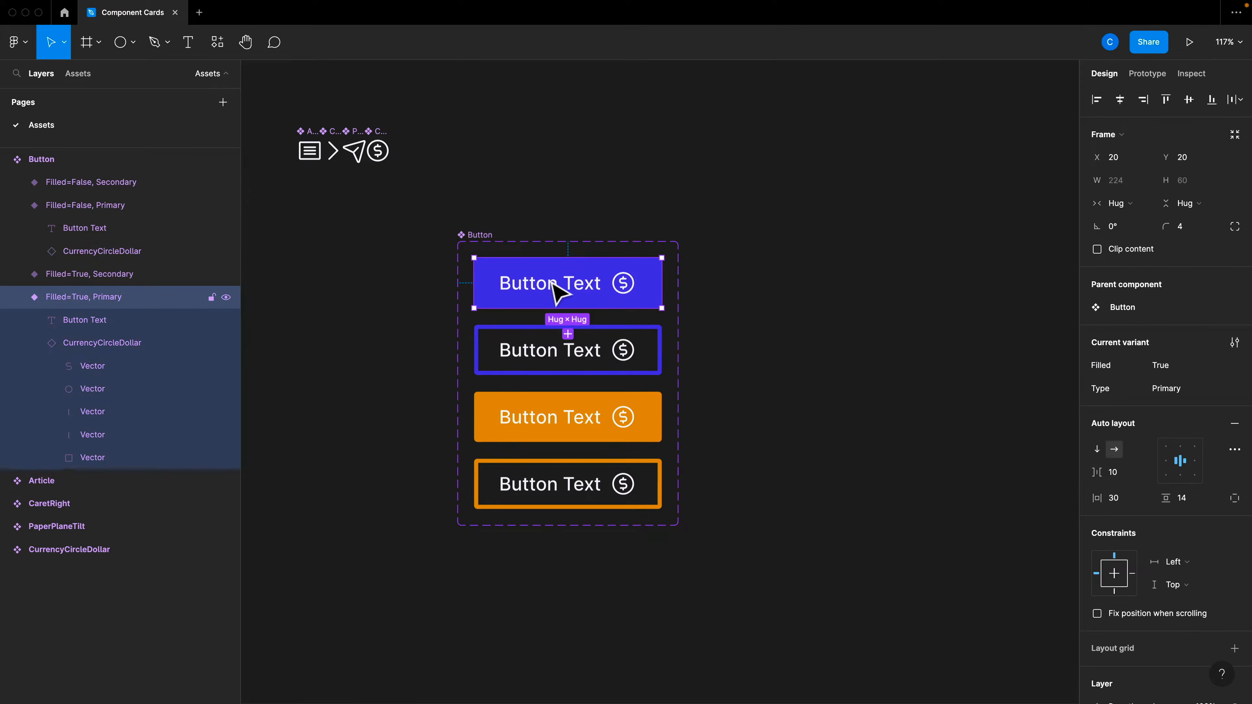
{"action": "left_click_drag", "start_coordinate": [513, 284], "coordinate": [790, 288]}
{"action": "scroll", "coordinate": [799, 288], "scroll_direction": "right", "scroll_amount": 2}
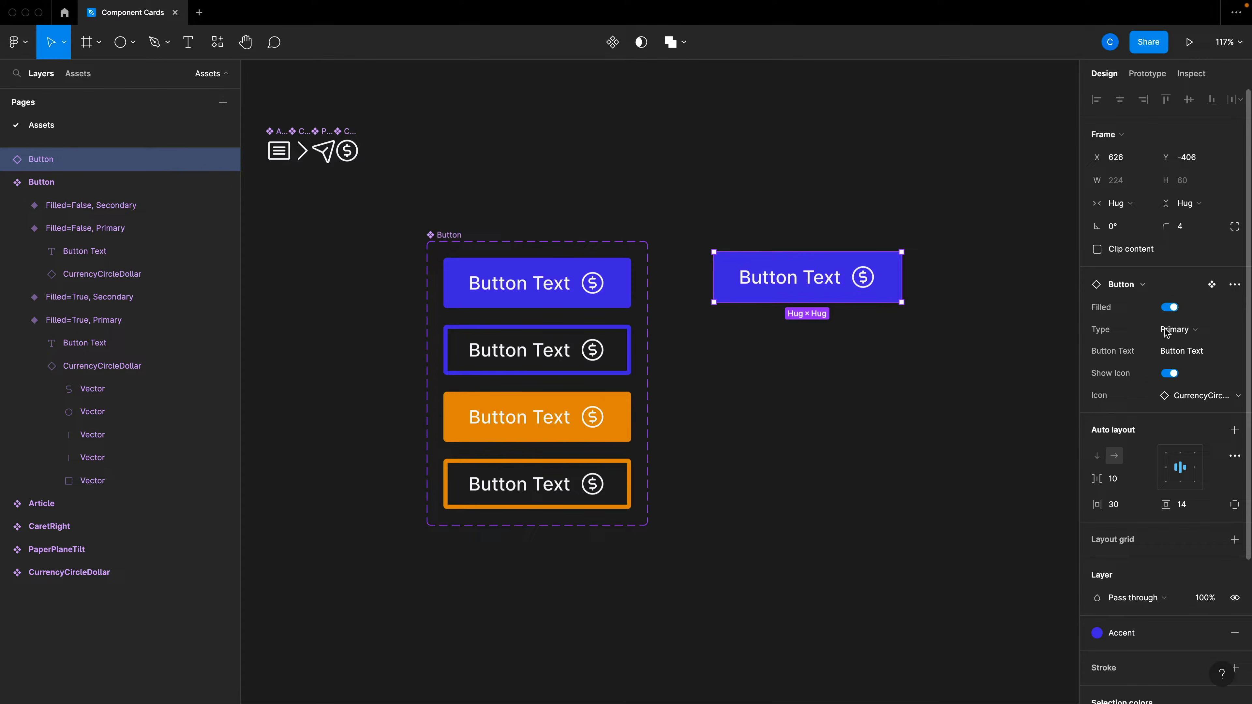
- Test the instance by toggling Show Icon off and on and switching Type to Secondary and back to Primary
{"action": "left_click", "coordinate": [1170, 374]}
{"action": "left_click", "coordinate": [1169, 373]}
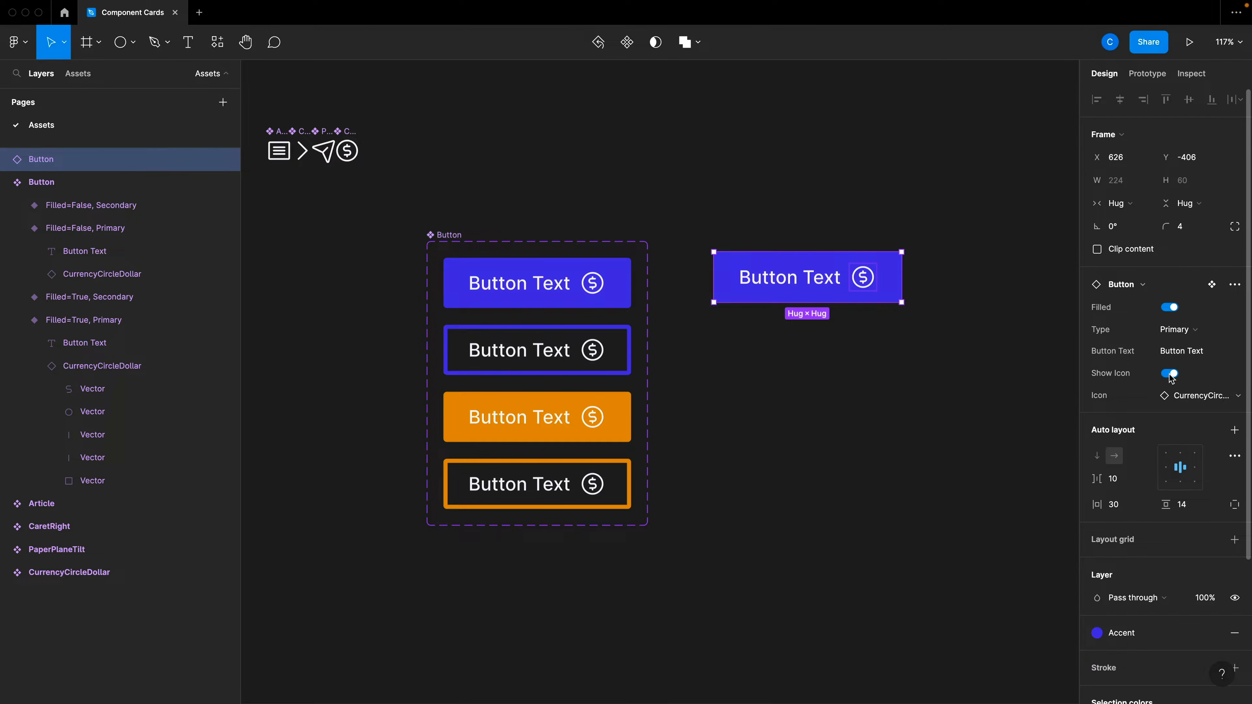
{"action": "left_click", "coordinate": [1178, 330]}
{"action": "left_click", "coordinate": [1198, 347]}
{"action": "left_click", "coordinate": [1178, 329]}
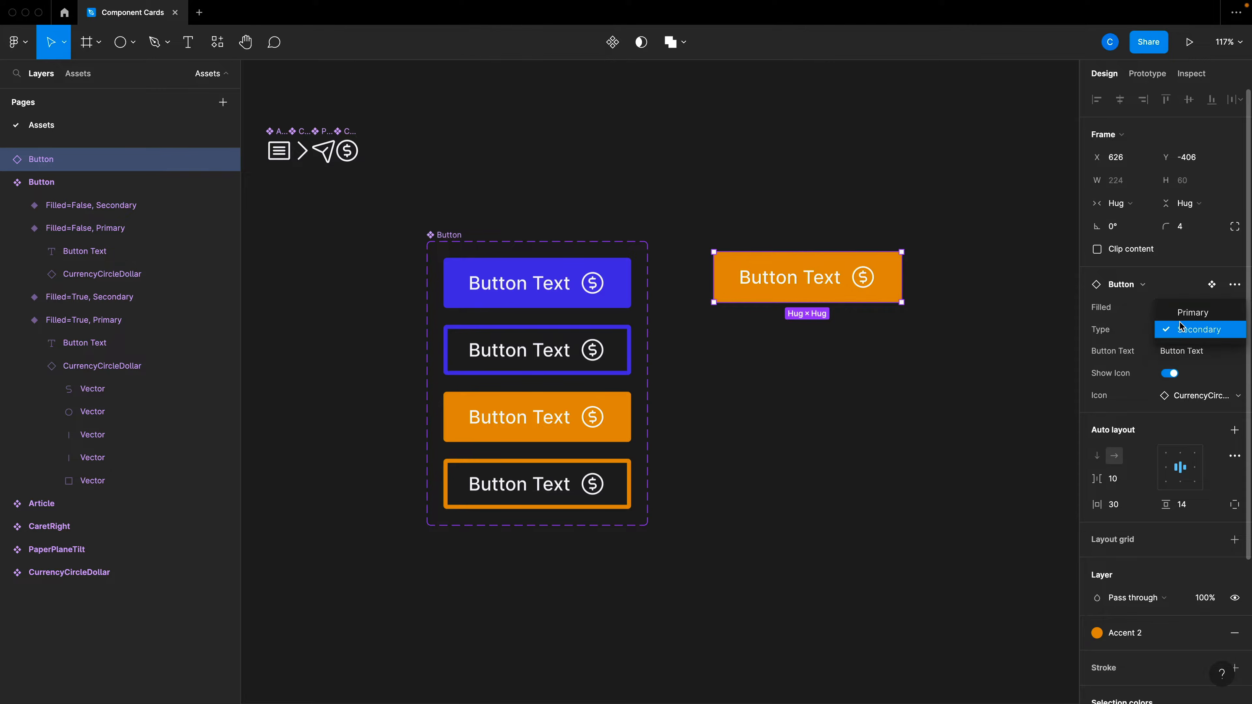
{"action": "left_click", "coordinate": [1183, 312]}
- Set the instance's Button Text property to "Here"
{"action": "left_click", "coordinate": [1180, 361]}
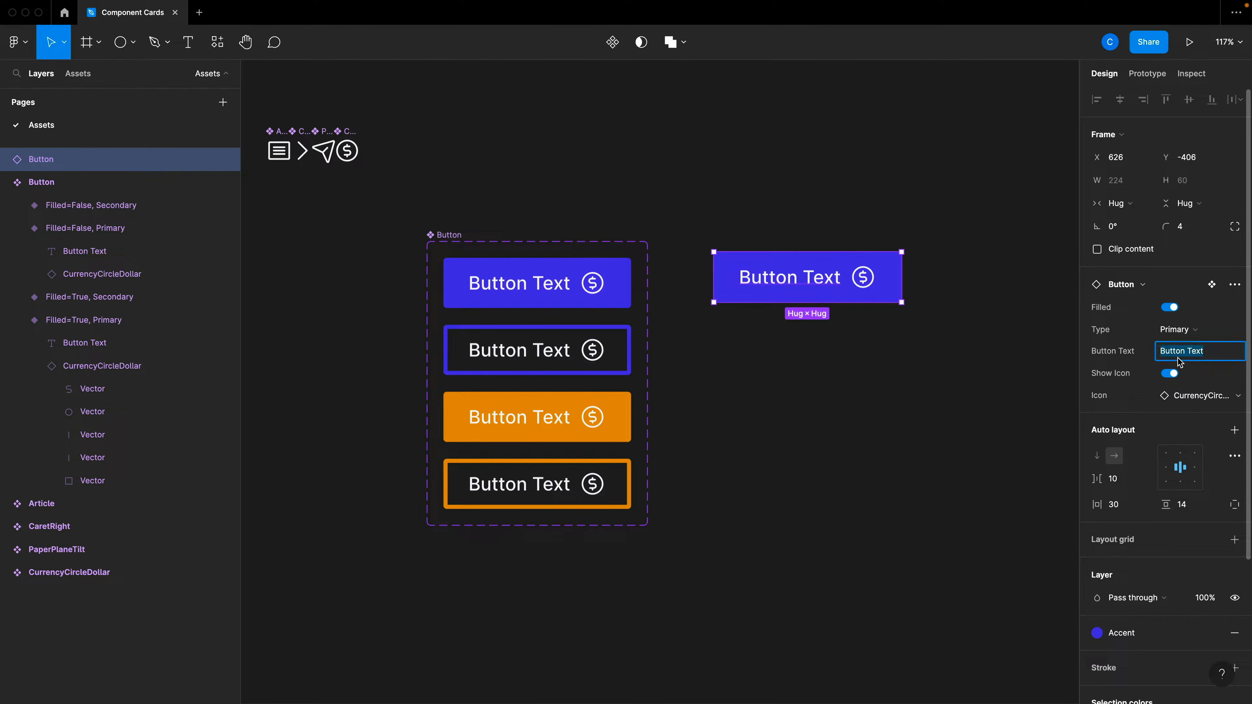
{"action": "type", "text": "Here"}
{"action": "key", "text": "Return"}
- Replace the instance's label directly on the canvas with "asdfasdf"
{"action": "double_click", "coordinate": [760, 278]}
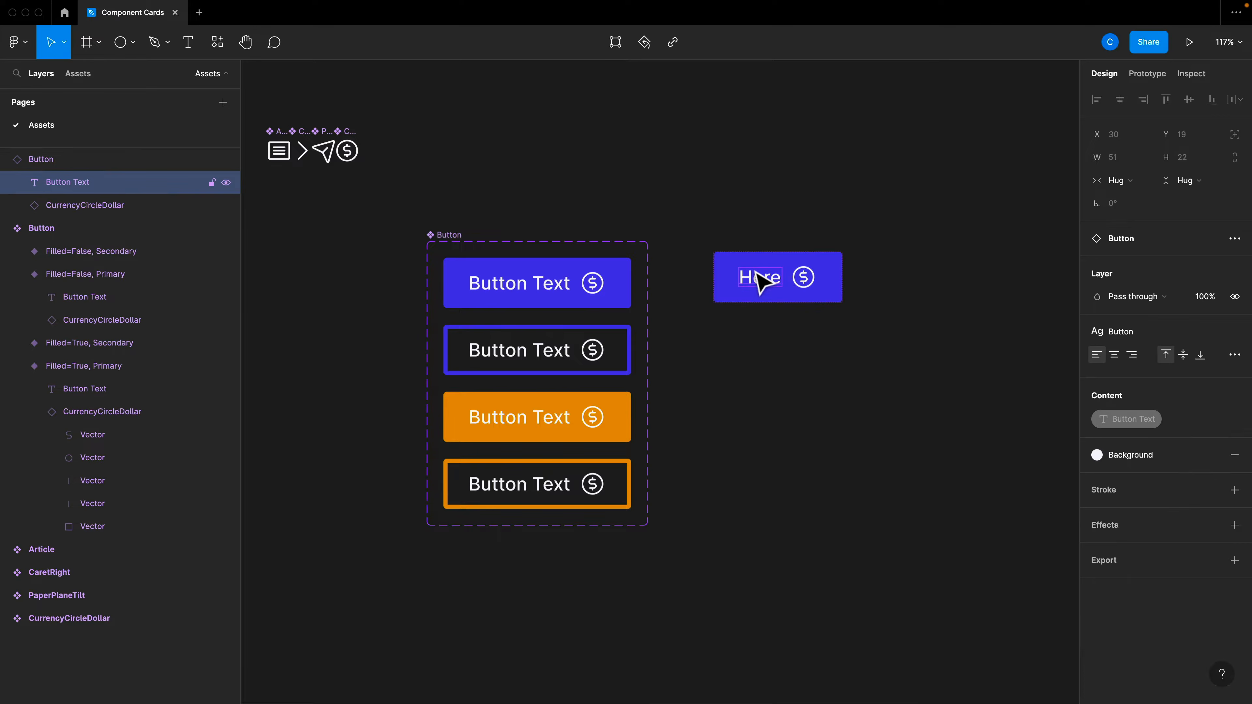
{"action": "double_click", "coordinate": [753, 270]}
{"action": "type", "text": "asdfasdf"}
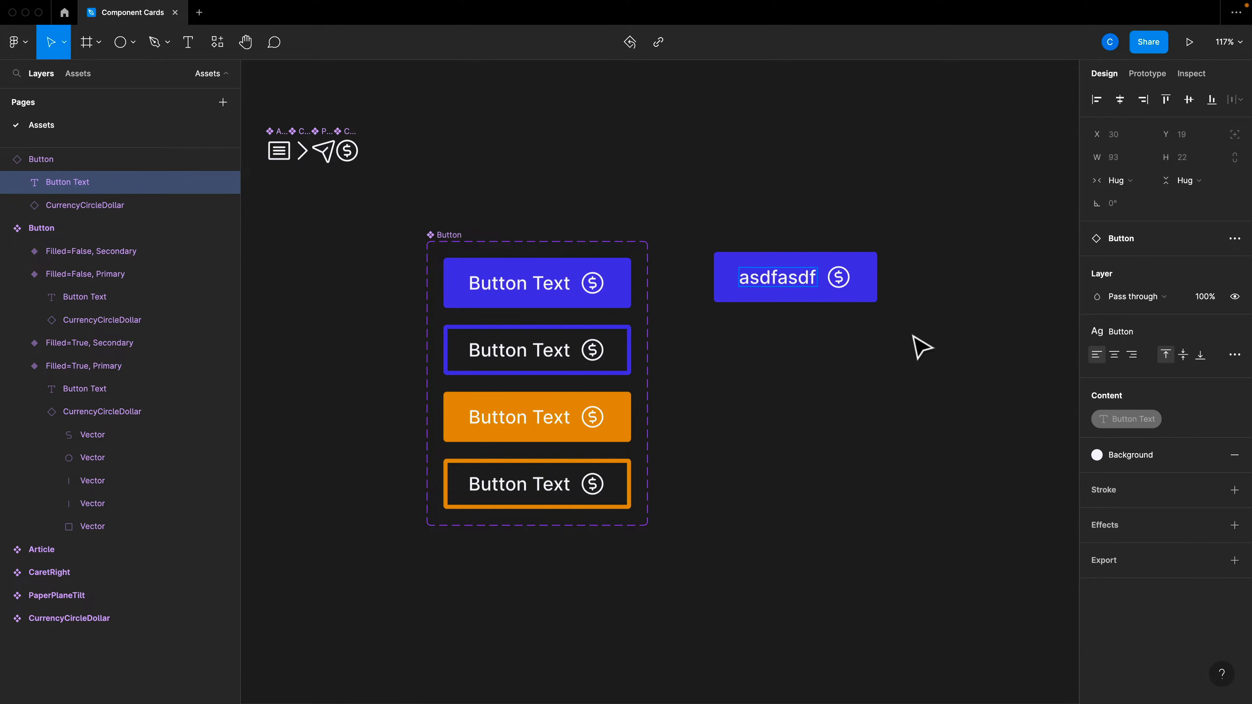
- Toggle Show Icon off and on for the button instance and set its Icon property to CaretRight
{"action": "left_click", "coordinate": [874, 282]}
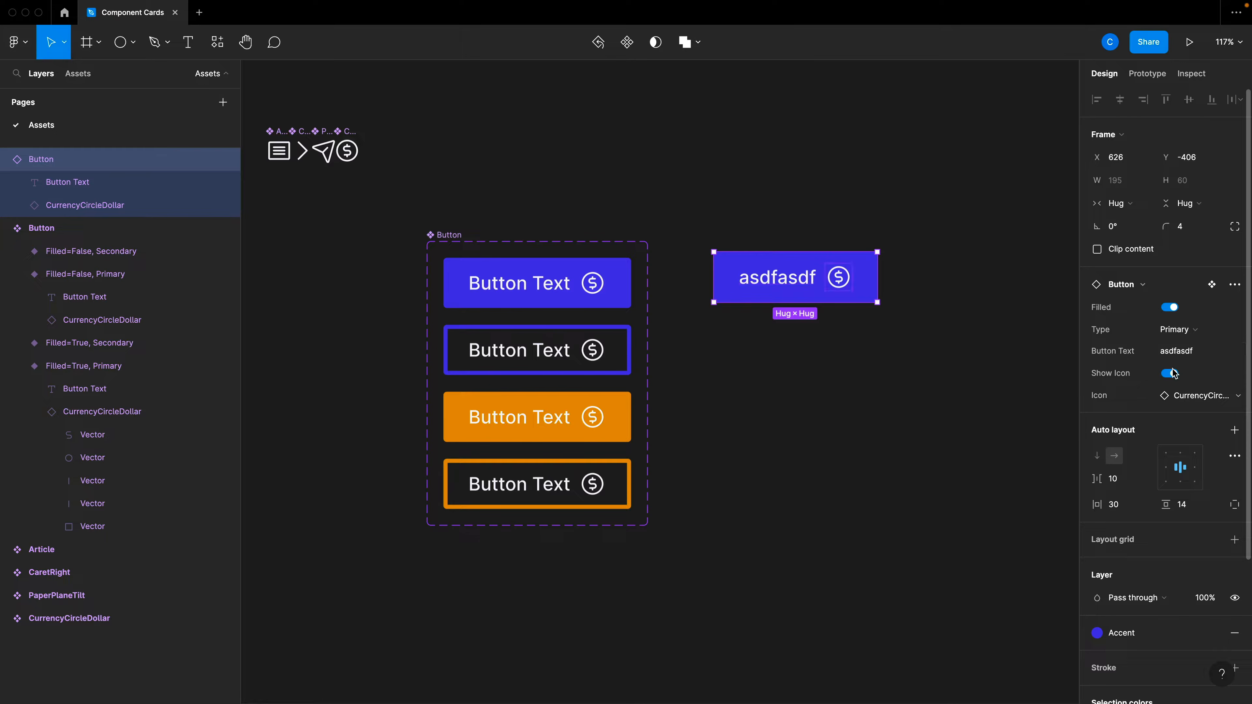
{"action": "left_click", "coordinate": [1175, 377]}
{"action": "left_click", "coordinate": [1176, 379]}
{"action": "left_click", "coordinate": [1185, 396]}
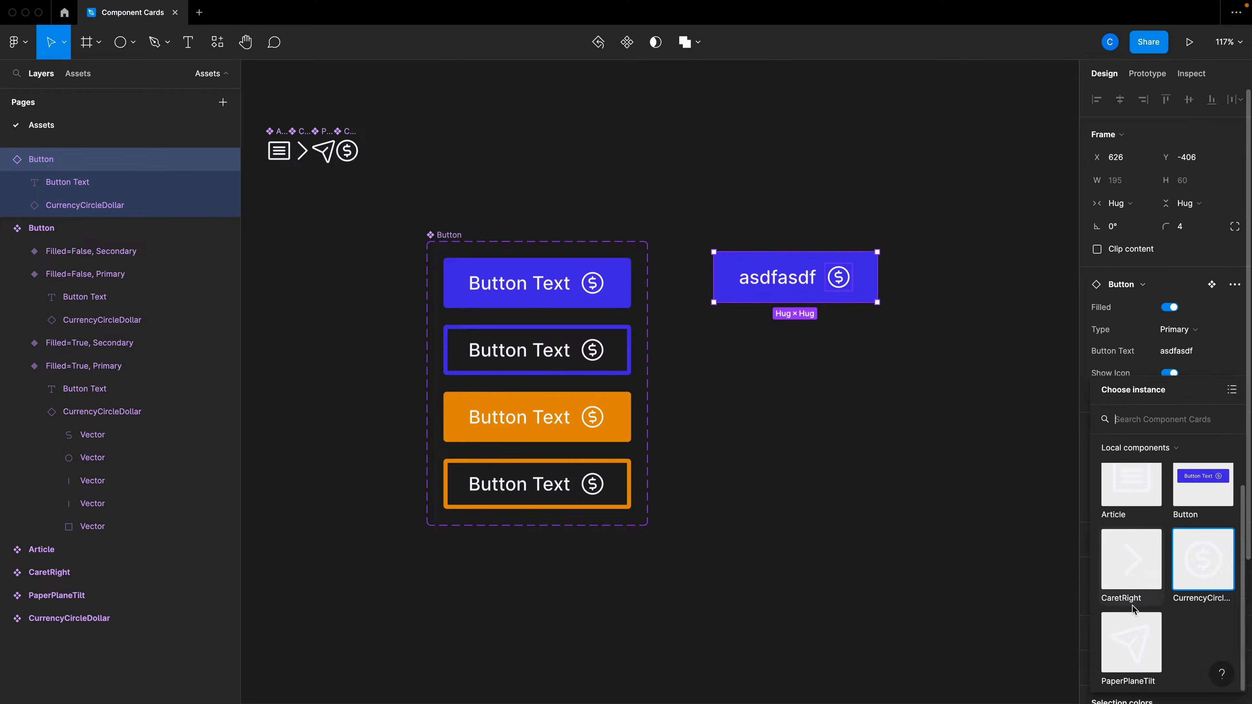
{"action": "left_click", "coordinate": [1137, 564]}
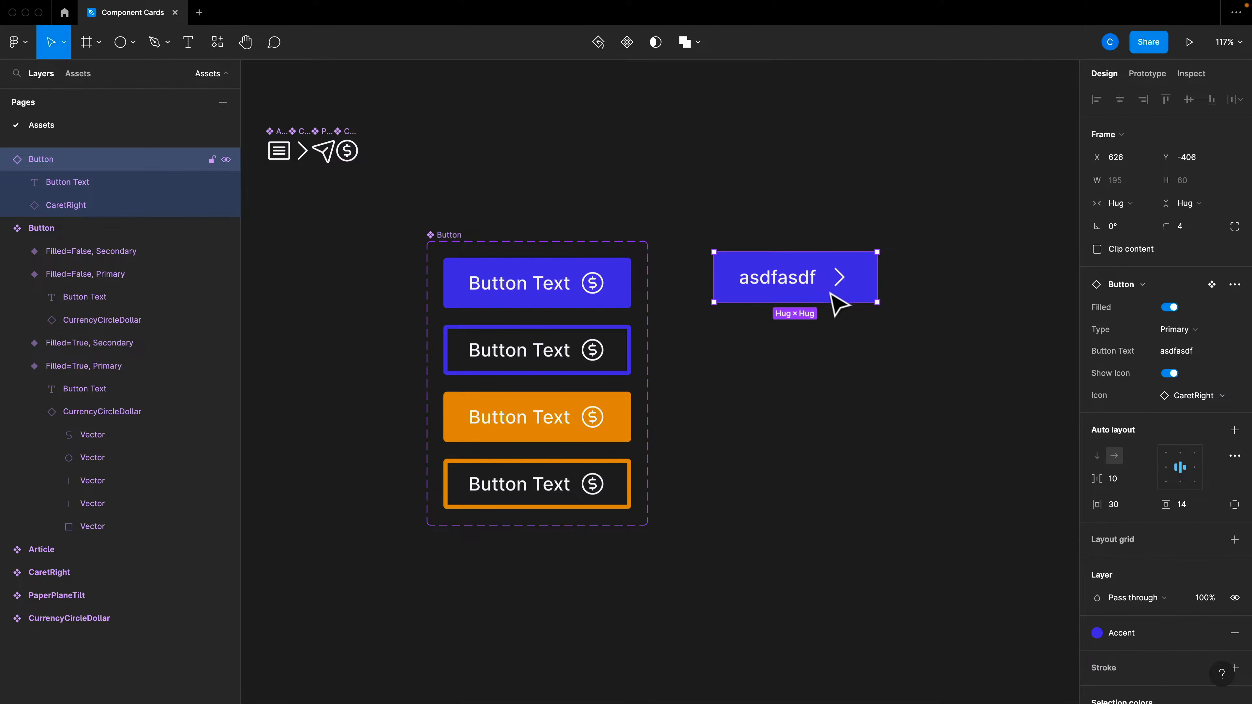
{"action": "left_click", "coordinate": [846, 442]}
- Draw a frame about 217 × 96 around the four icon components and name it "Icons"
{"action": "scroll", "coordinate": [788, 375], "scroll_direction": "left", "scroll_amount": 5}
{"action": "key", "text": "f"}
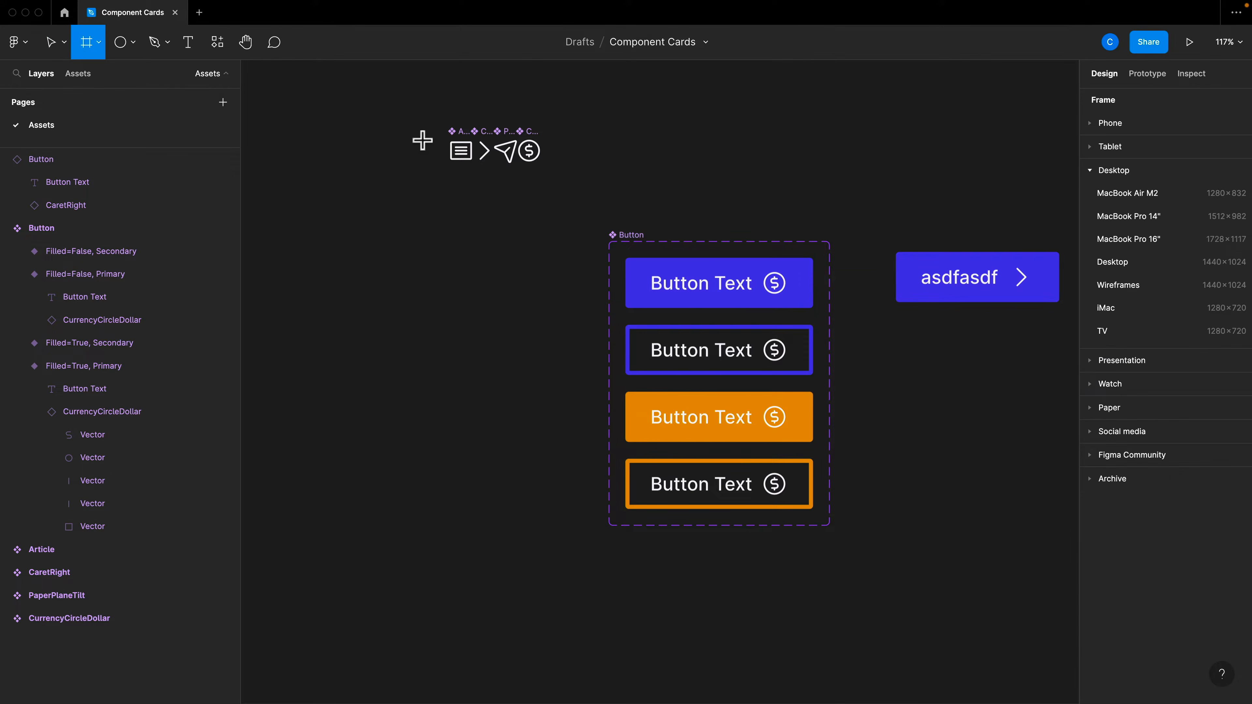
{"action": "left_click_drag", "start_coordinate": [406, 107], "coordinate": [589, 187]}
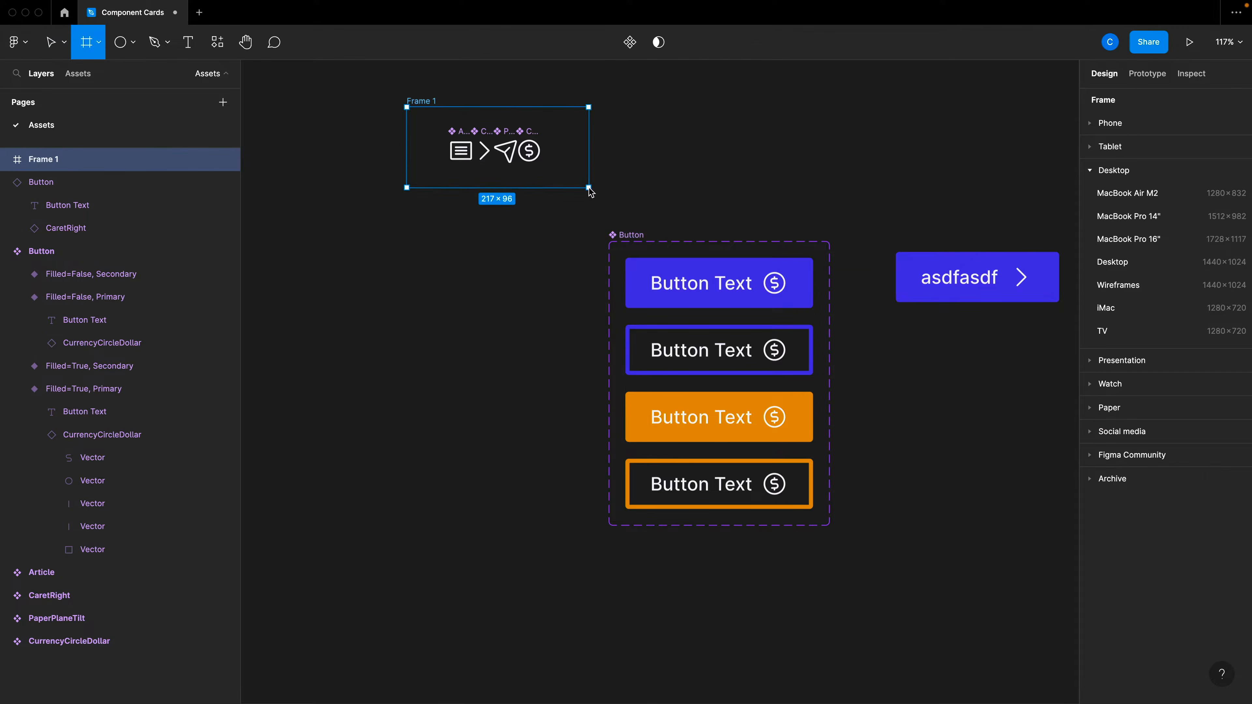
{"action": "double_click", "coordinate": [425, 100]}
{"action": "type", "text": "Icons"}
{"action": "key", "text": "Return"}
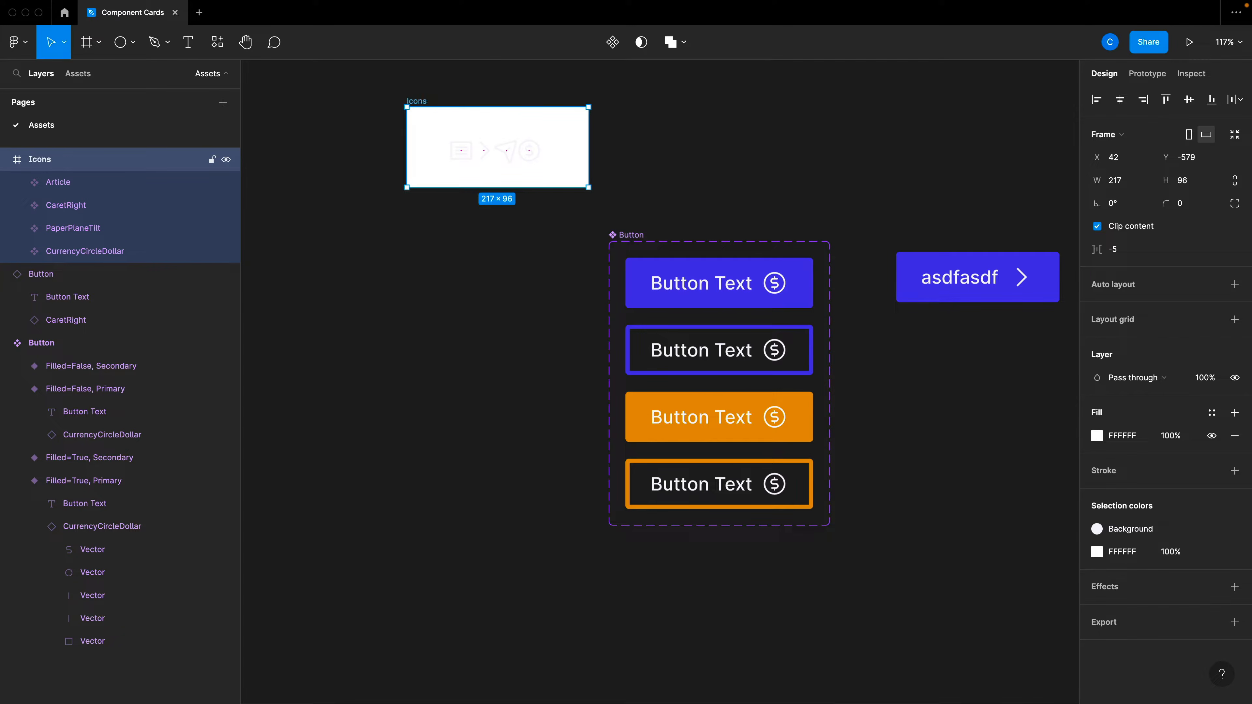
- Apply the near-black Text color style to the fill of the Icons frame
{"action": "left_click", "coordinate": [1211, 413]}
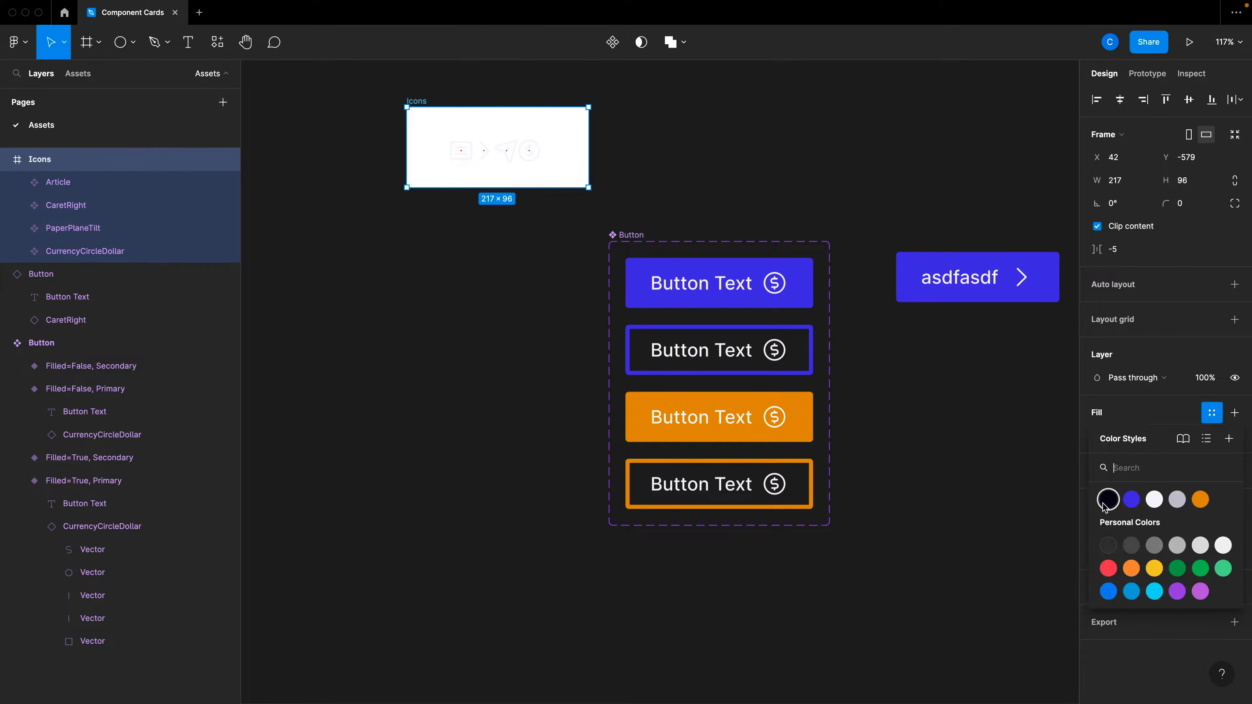
{"action": "left_click", "coordinate": [1107, 501]}
{"action": "left_click", "coordinate": [973, 451]}
- Examine the swap choices for the instance's CaretRight layer and for its Icon property
{"action": "scroll", "coordinate": [972, 442], "scroll_direction": "right", "scroll_amount": 3}
{"action": "left_click", "coordinate": [896, 280]}
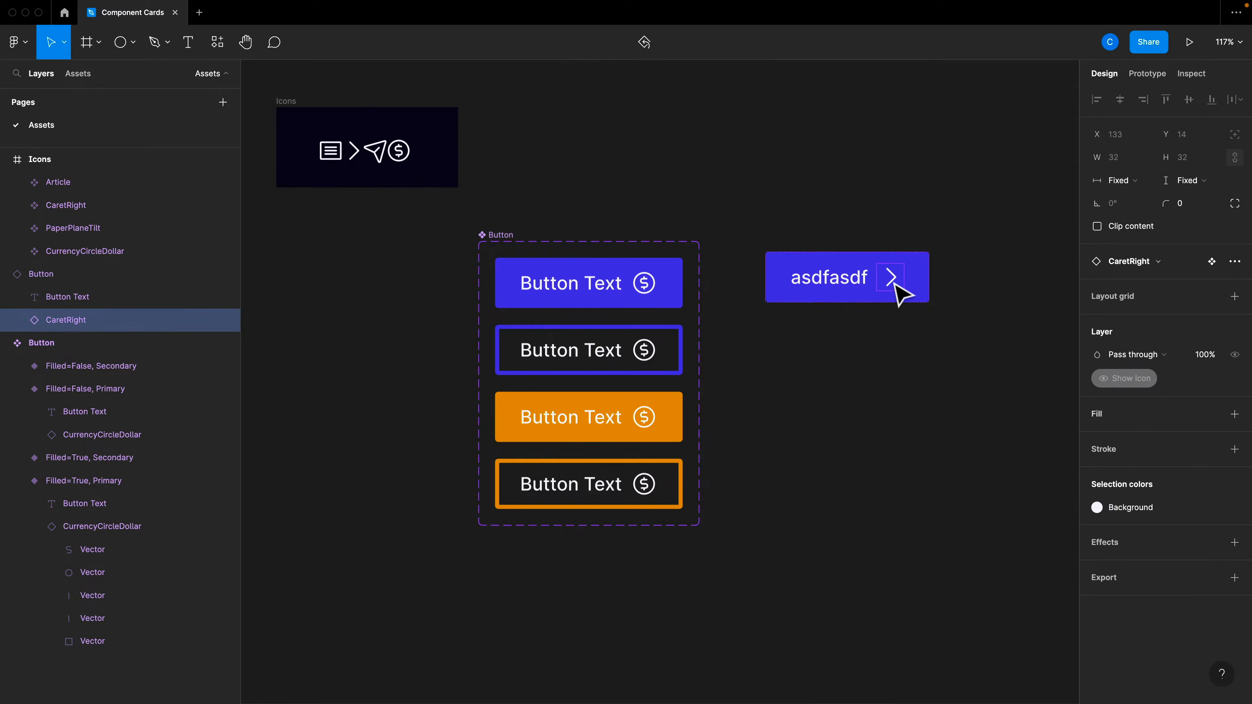
{"action": "left_click", "coordinate": [1152, 264]}
{"action": "left_click", "coordinate": [1015, 347]}
{"action": "left_click", "coordinate": [876, 274]}
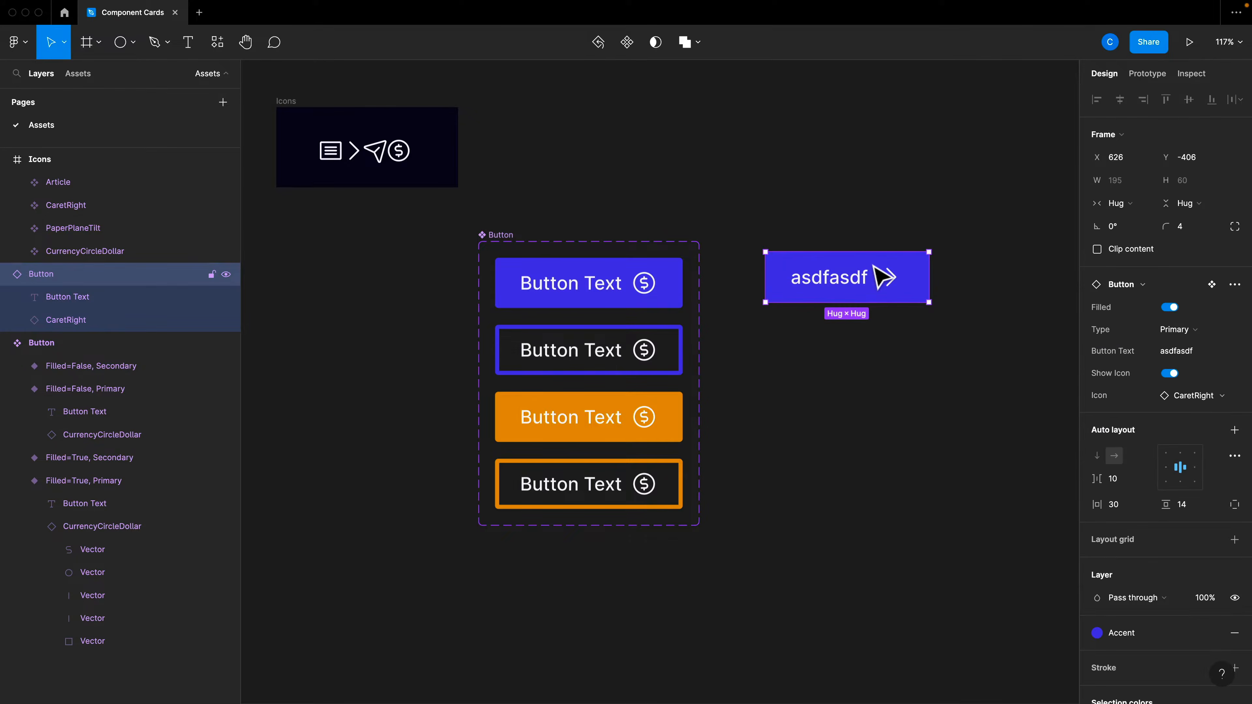
{"action": "left_click", "coordinate": [1180, 397]}
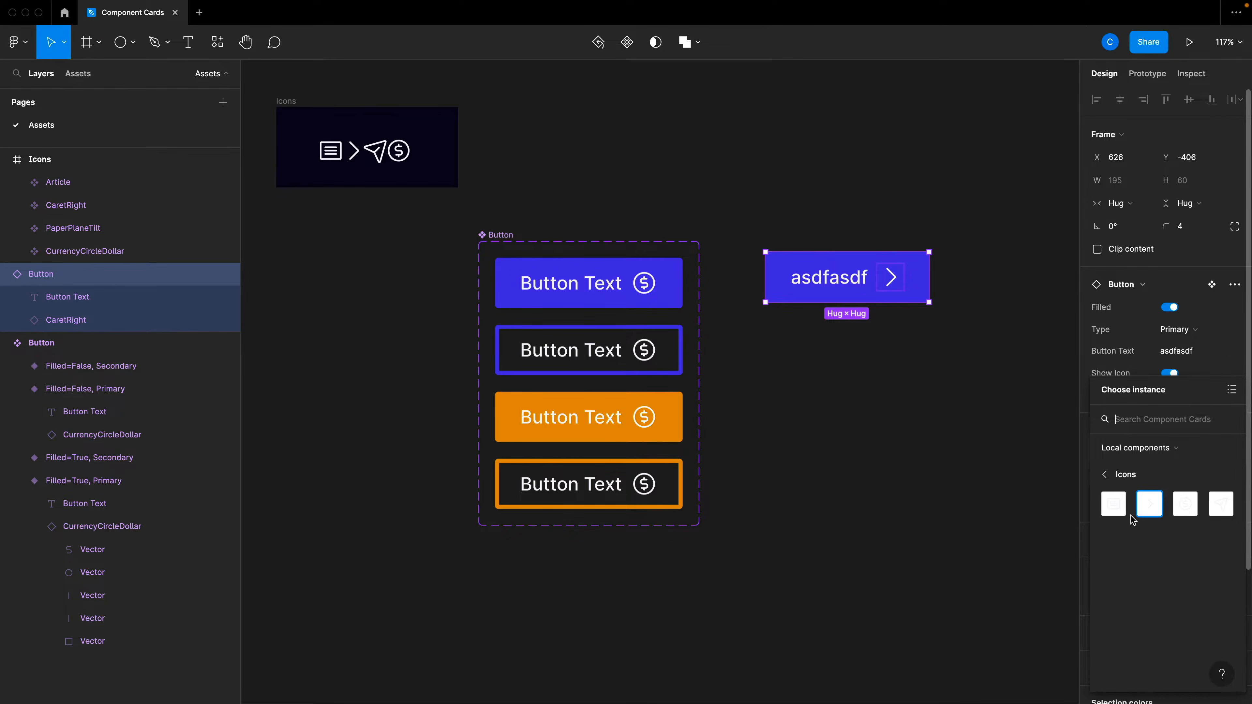
- Swap the test button instance's icon to Article and delete that instance from the canvas
{"action": "left_click", "coordinate": [1119, 514]}
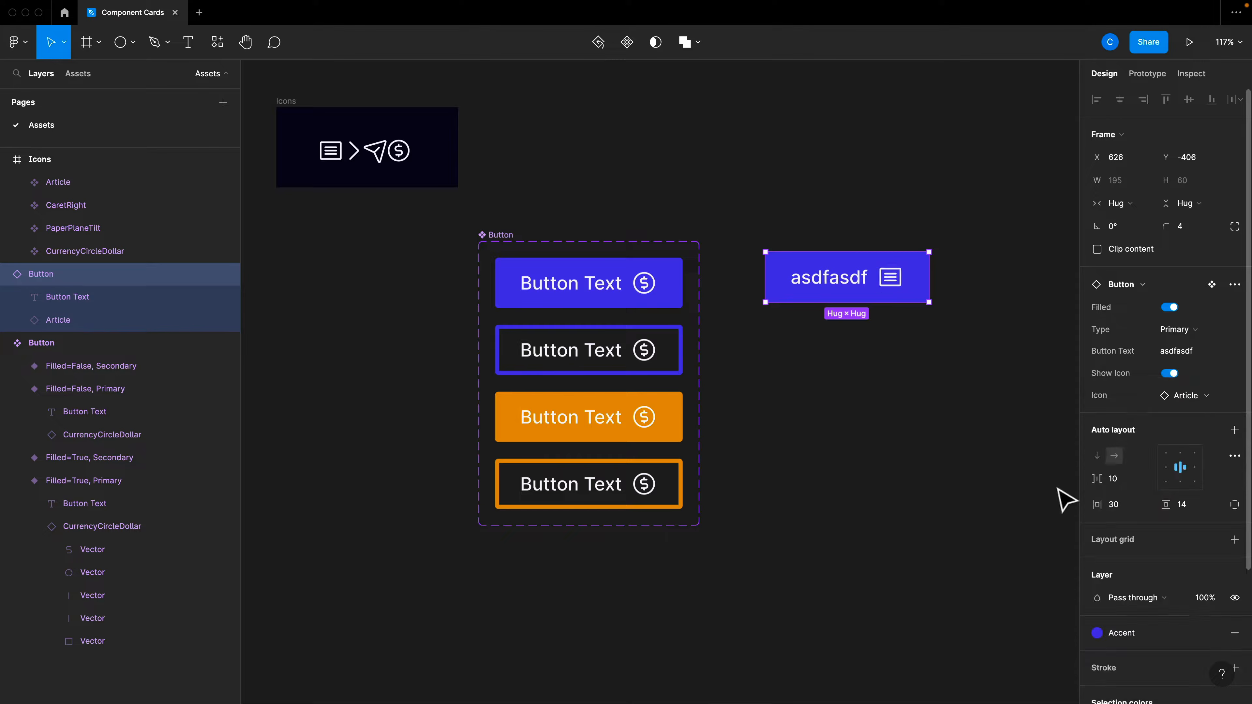
{"action": "left_click", "coordinate": [989, 439]}
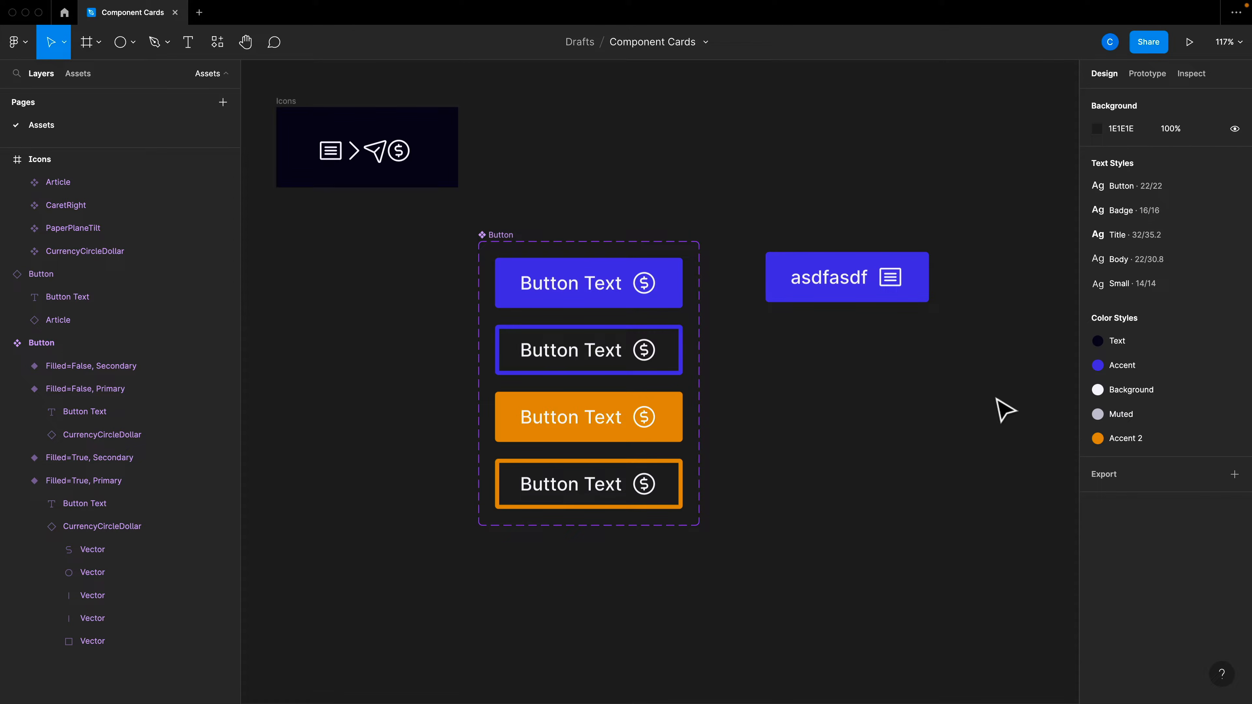
{"action": "left_click_drag", "start_coordinate": [973, 364], "coordinate": [740, 235]}
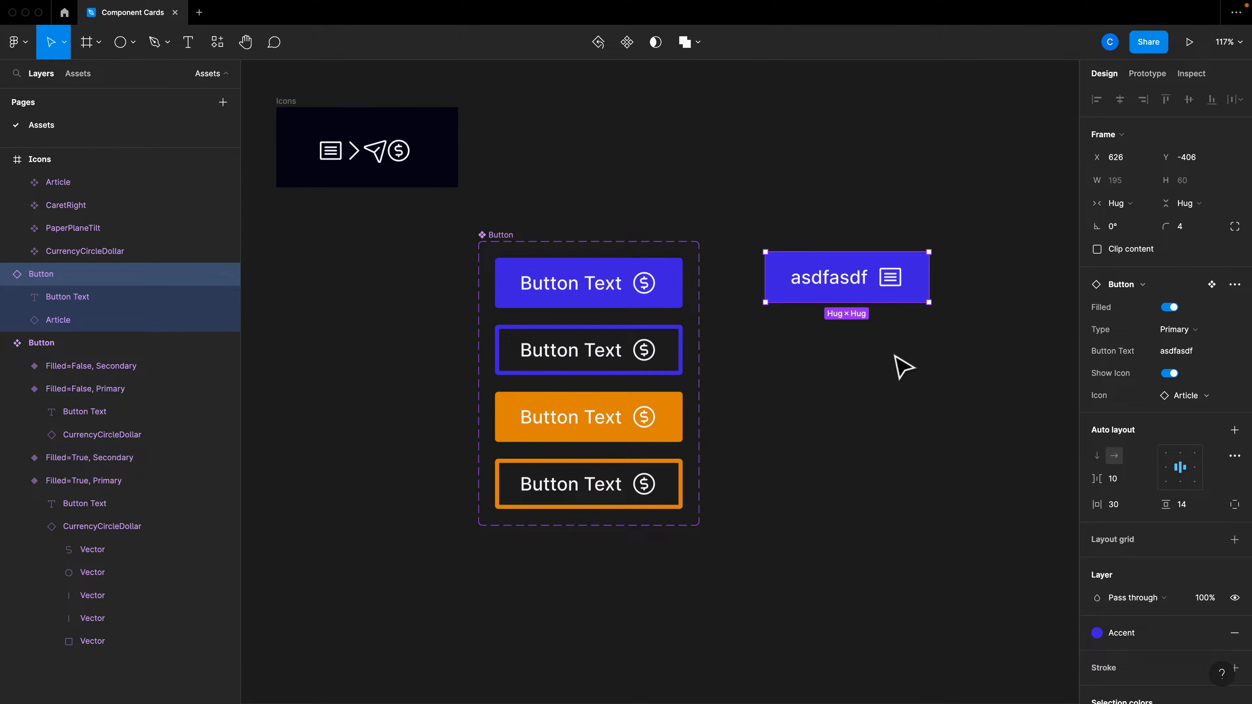
{"action": "key", "text": "Delete"}
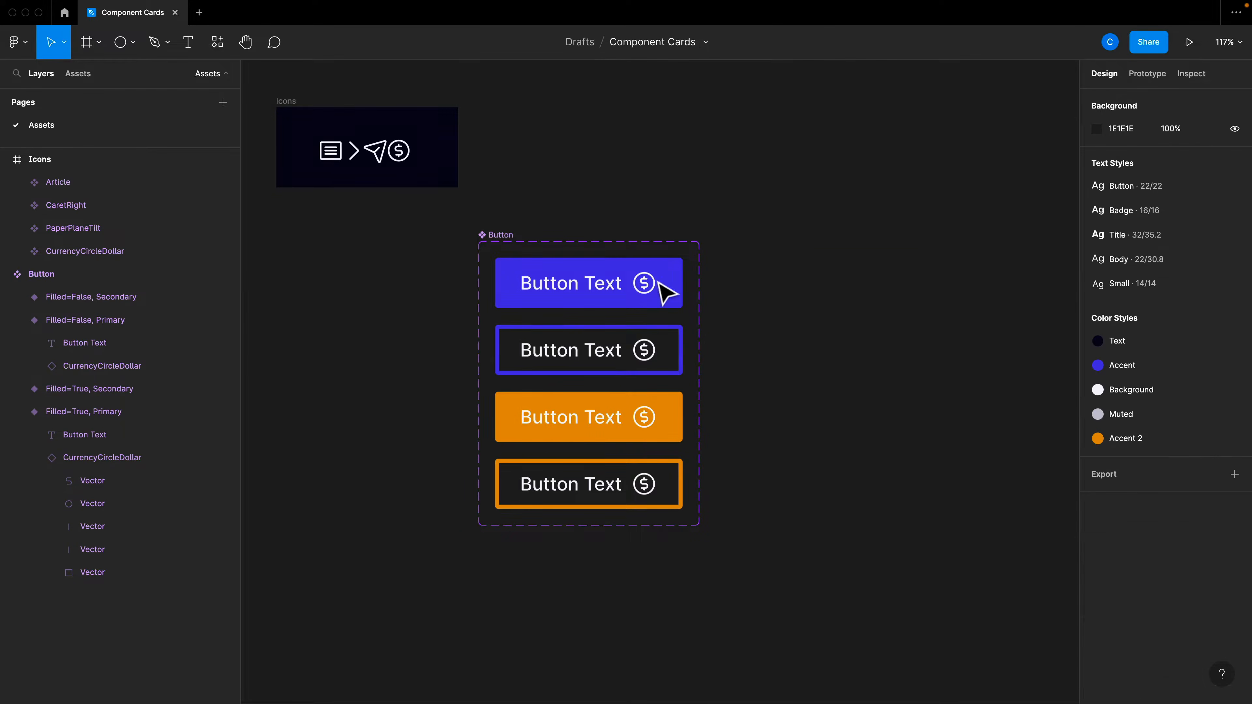
- Move the Button component set so its left edge lines up with the Icons frame at X 42
{"action": "left_click", "coordinate": [503, 248]}
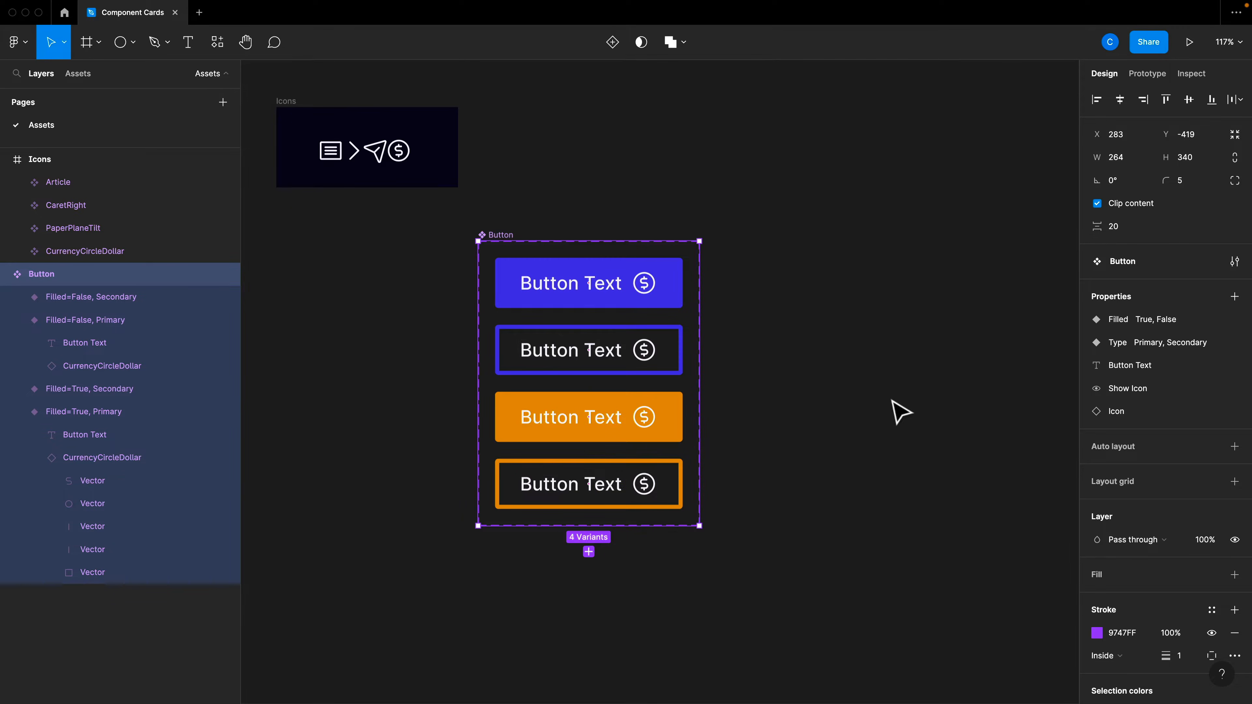
{"action": "left_click", "coordinate": [901, 412]}
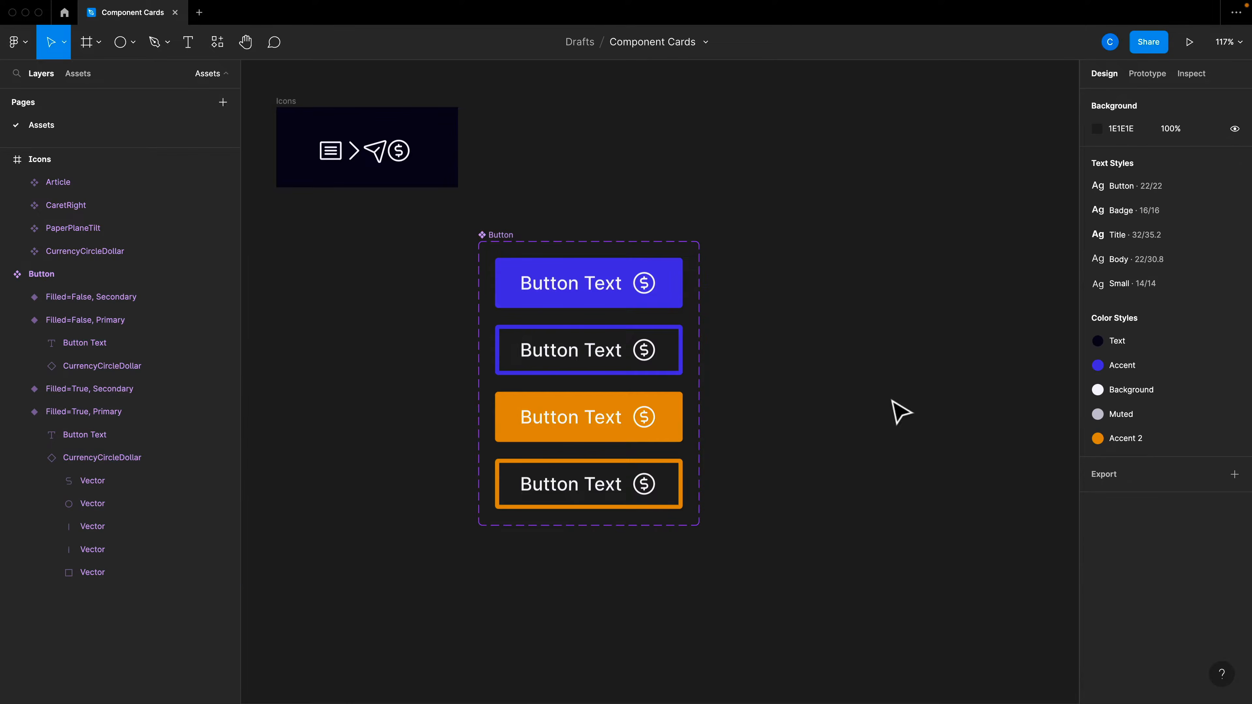
{"action": "scroll", "coordinate": [847, 443], "scroll_direction": "down", "scroll_amount": 2}
{"action": "scroll", "coordinate": [830, 433], "scroll_direction": "down", "scroll_amount": 1}
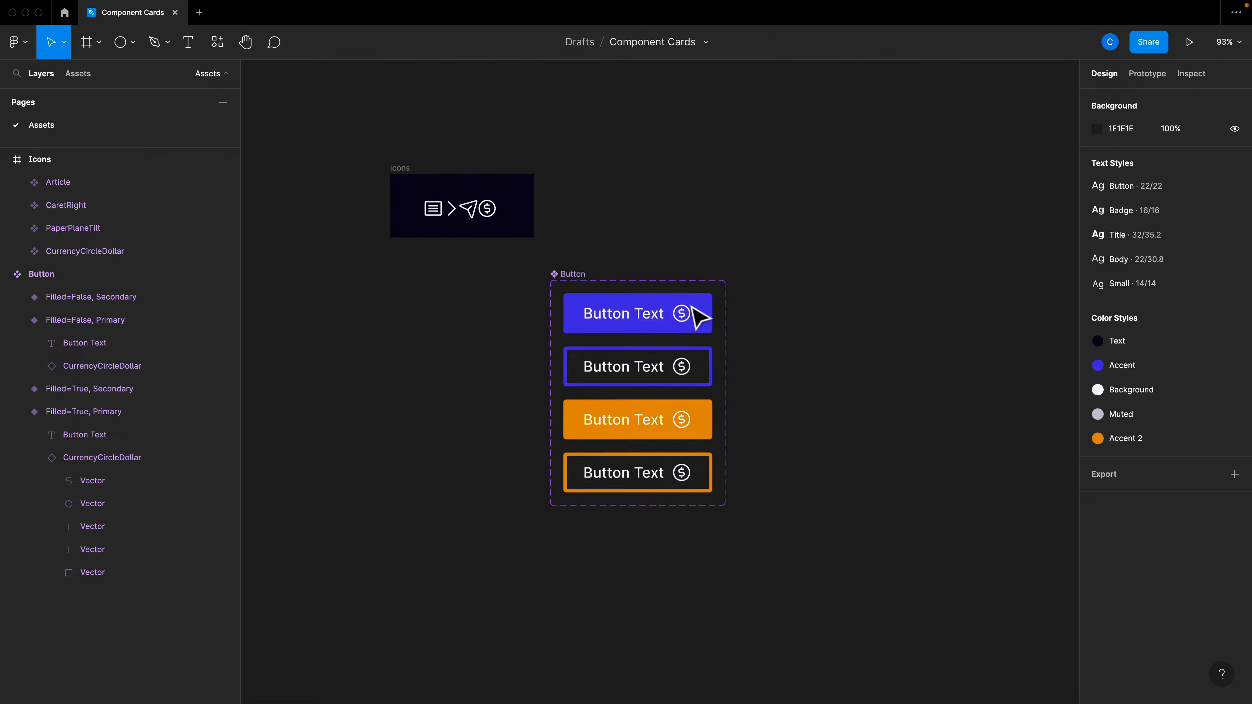
{"action": "left_click_drag", "start_coordinate": [581, 282], "coordinate": [421, 286]}
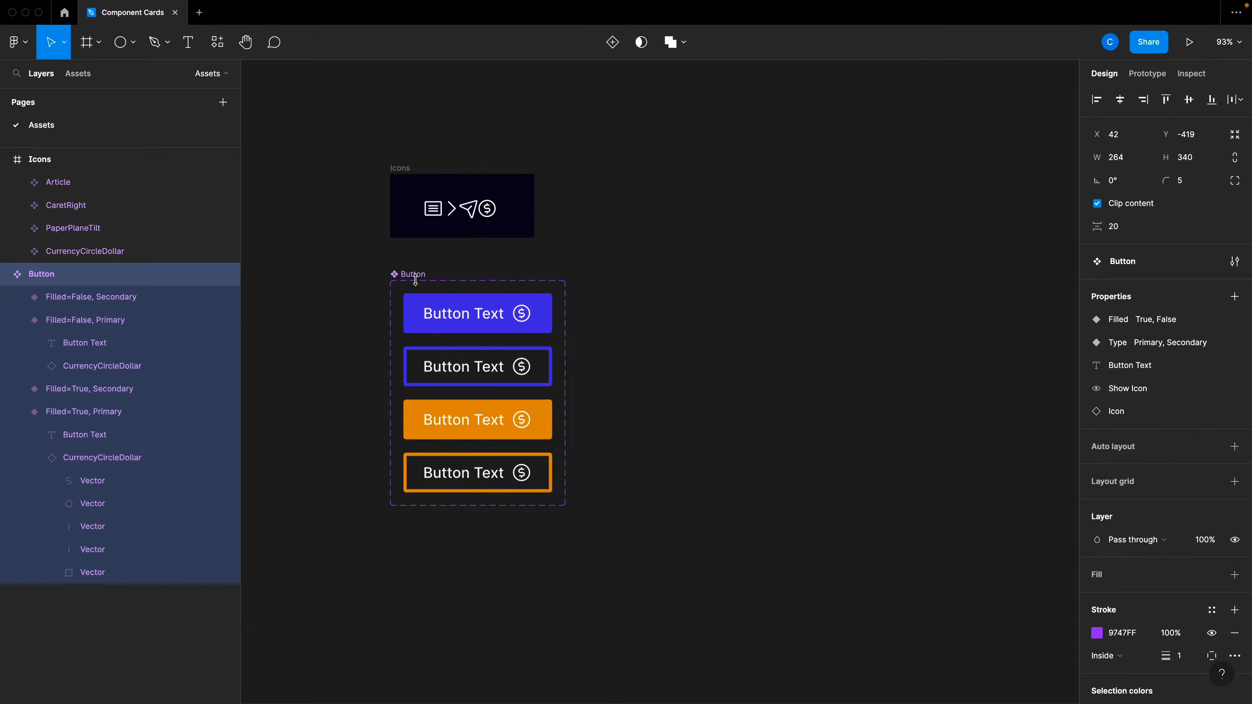
{"action": "left_click", "coordinate": [674, 406]}
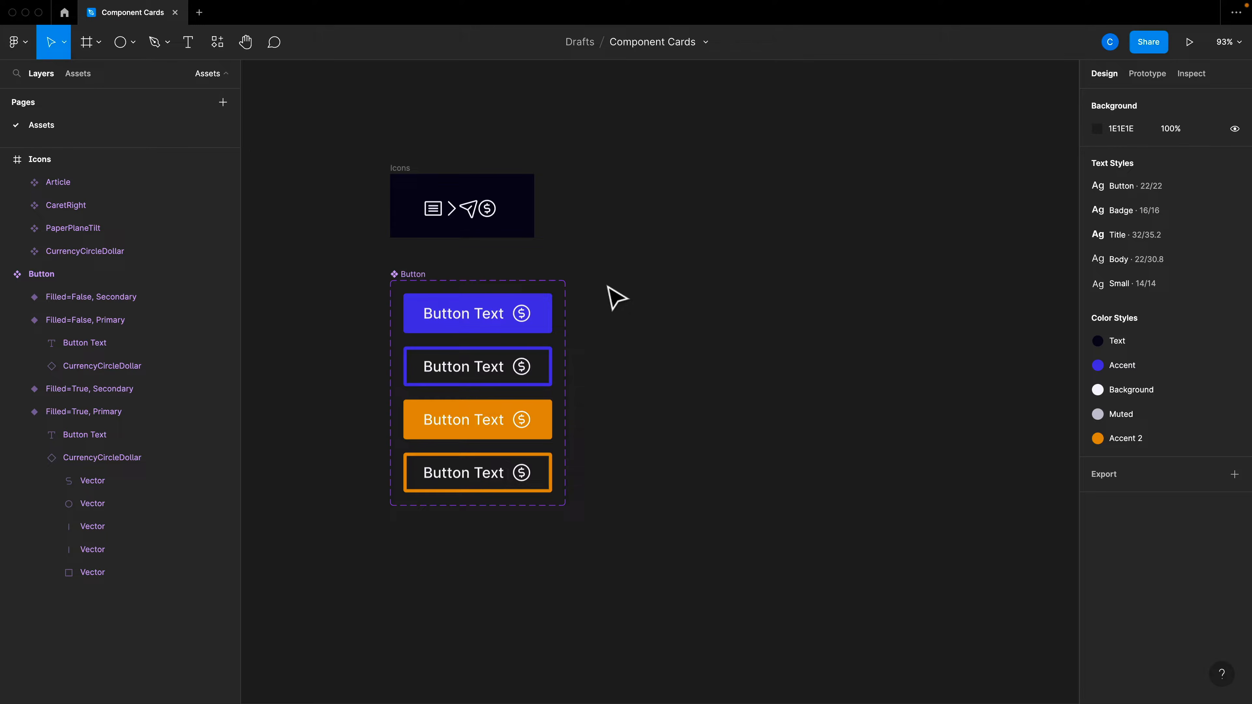
- Add a text layer reading "Badge" beside the Button component set and apply the Badge text style
{"action": "scroll", "coordinate": [621, 321], "scroll_direction": "up", "scroll_amount": 2}
{"action": "scroll", "coordinate": [616, 318], "scroll_direction": "up", "scroll_amount": 4}
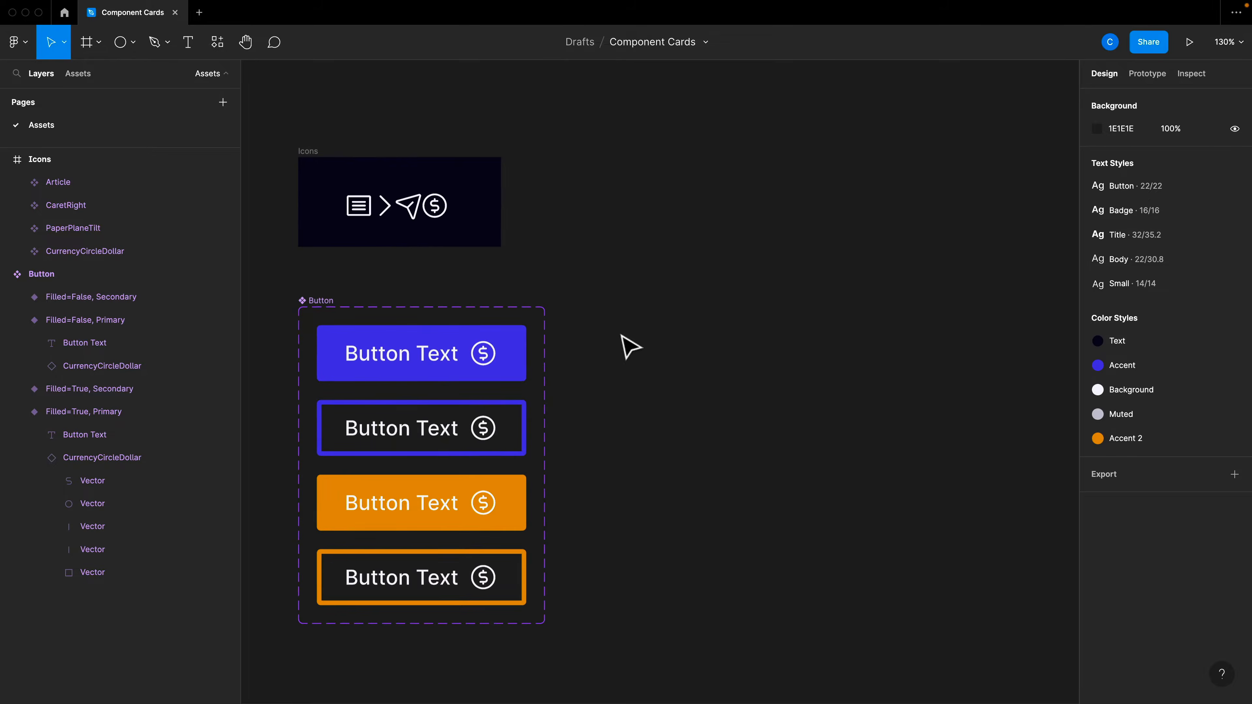
{"action": "key", "text": "t"}
{"action": "left_click", "coordinate": [616, 322]}
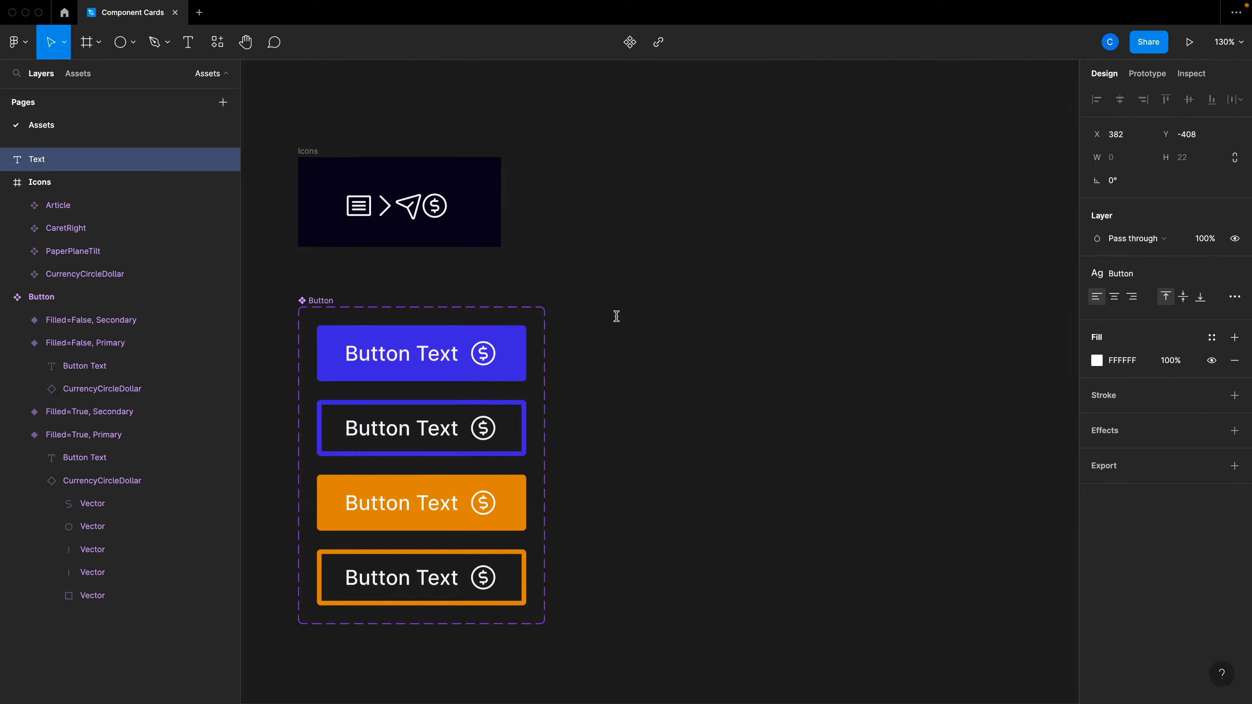
{"action": "type", "text": "Category"}
{"action": "key", "text": "ctrl+a"}
{"action": "type", "text": "Badge"}
{"action": "key", "text": "ctrl+a"}
{"action": "left_click", "coordinate": [1115, 281]}
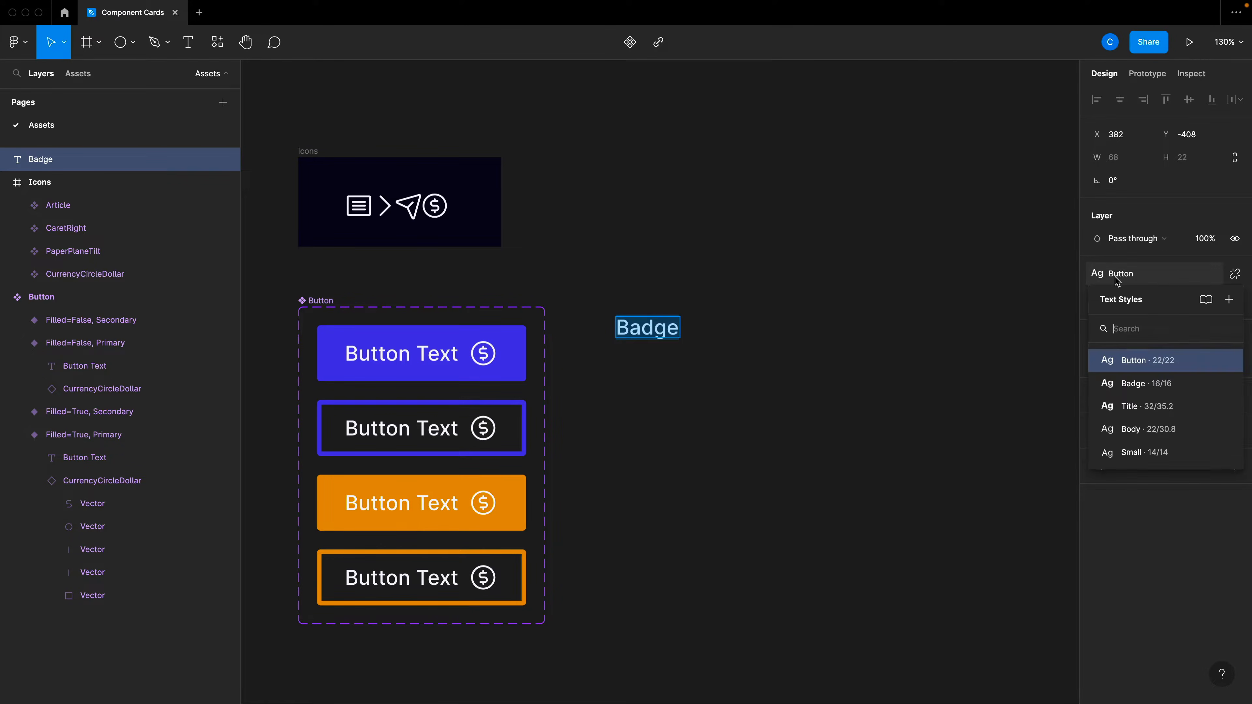
{"action": "left_click", "coordinate": [1146, 384]}
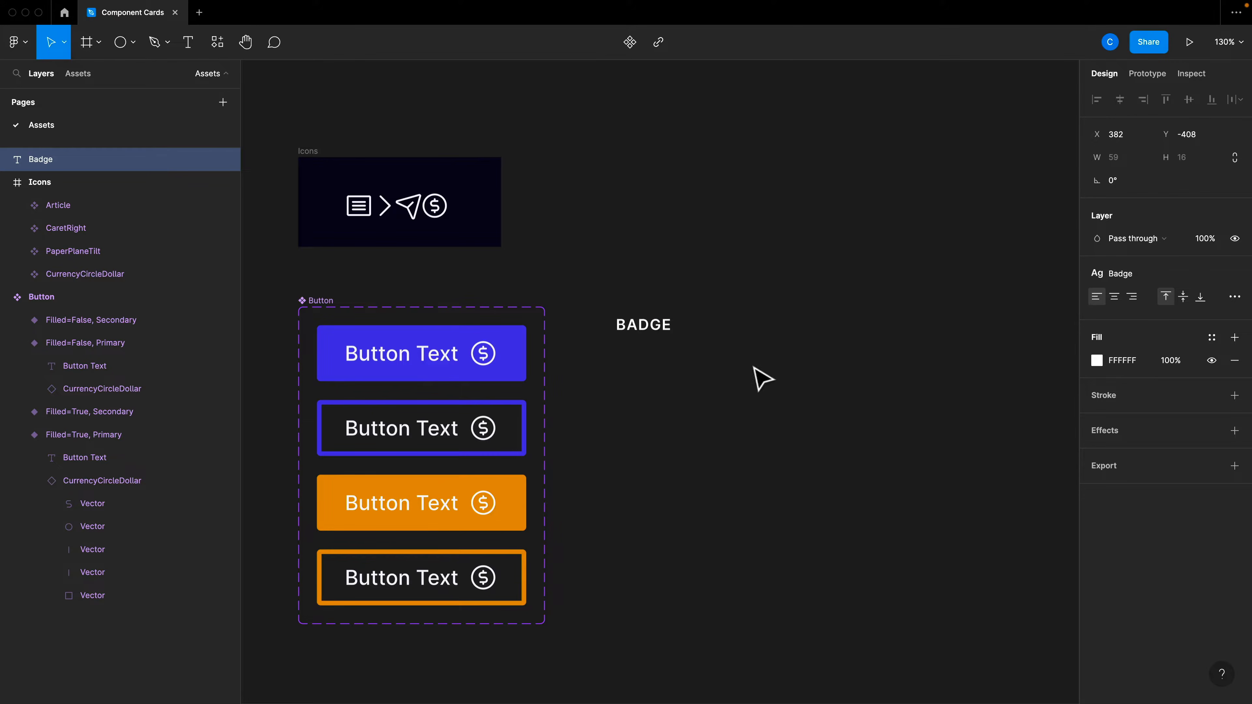
{"action": "key", "text": "Escape"}
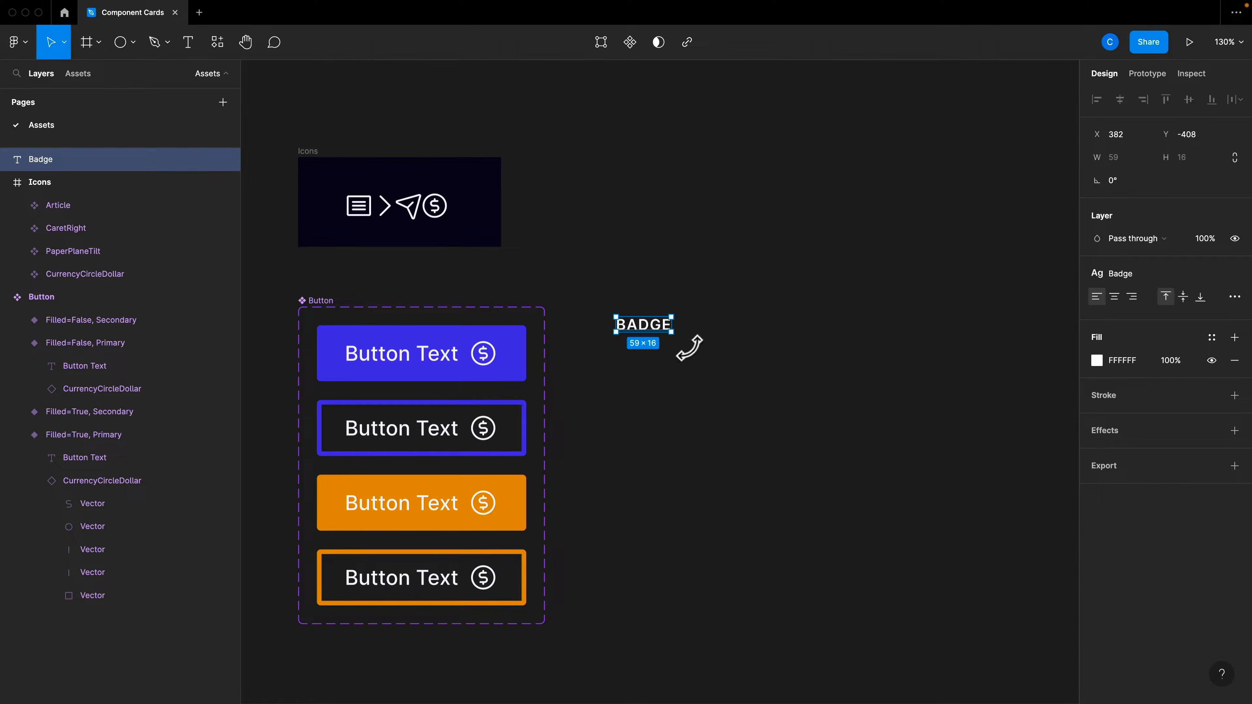
- Wrap the Badge text in an auto layout frame and give the frame an Accent 2 stroke of weight 3
{"action": "key", "text": "shift+a"}
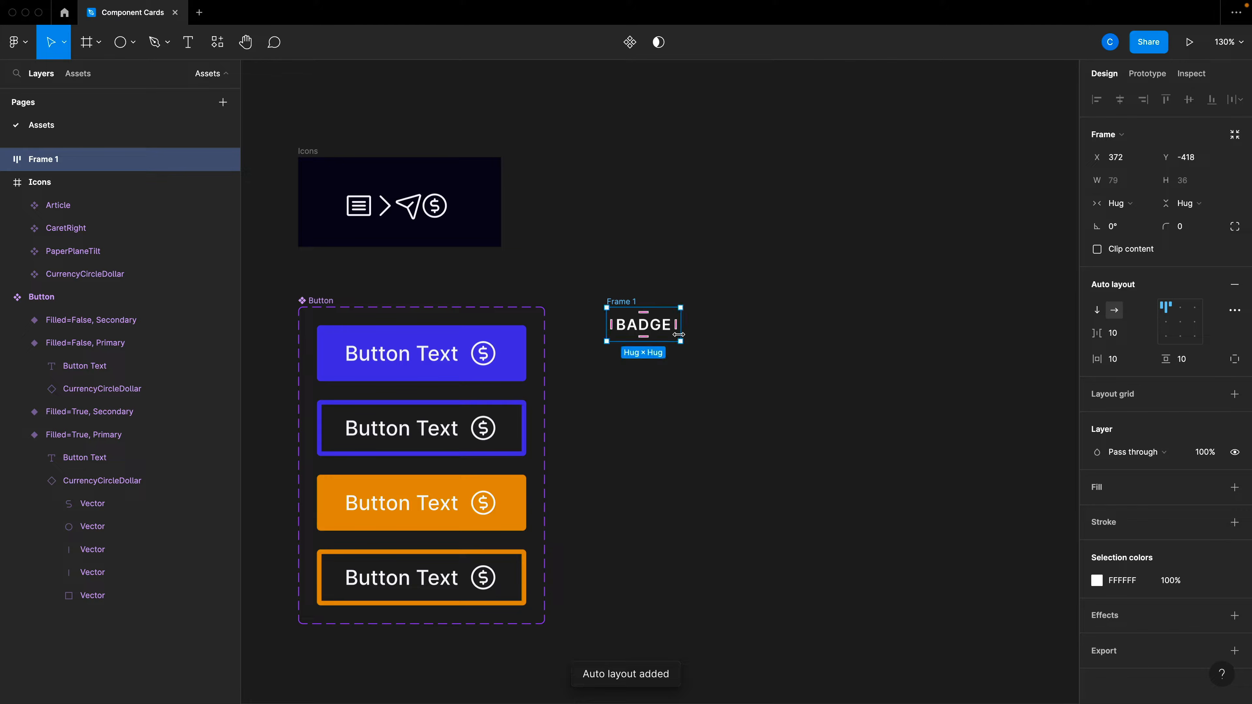
{"action": "left_click", "coordinate": [1211, 522]}
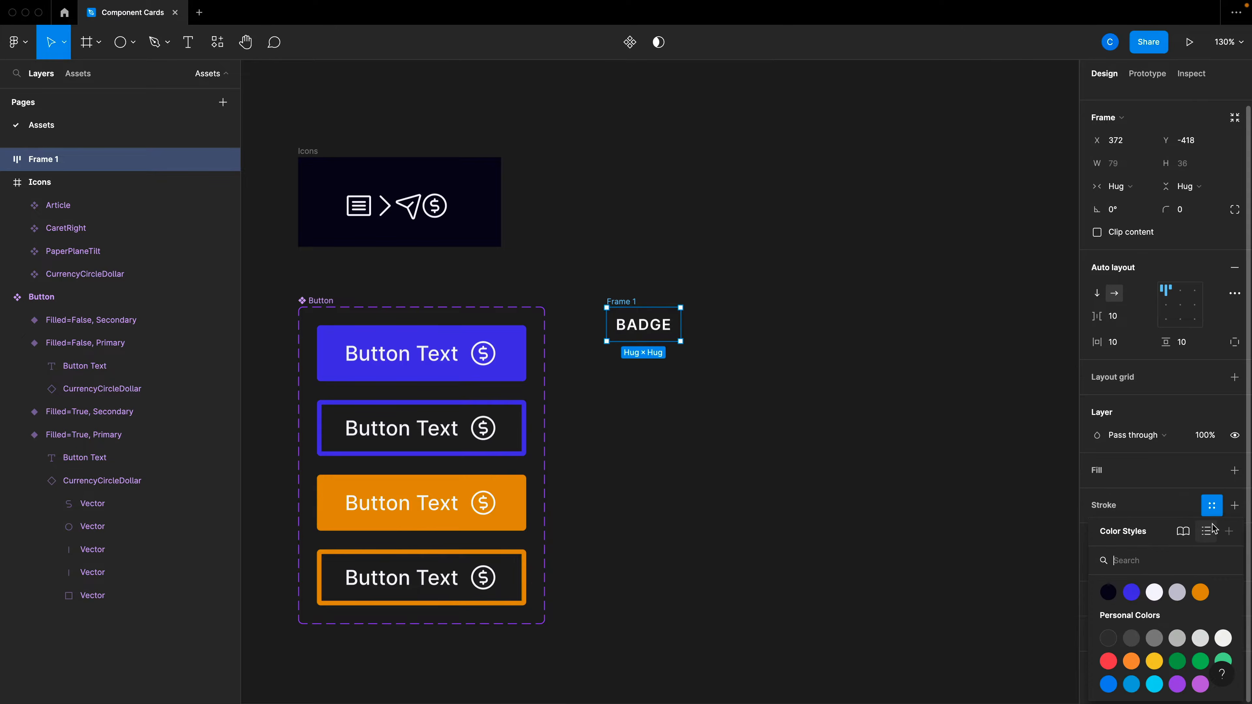
{"action": "left_click", "coordinate": [1200, 592]}
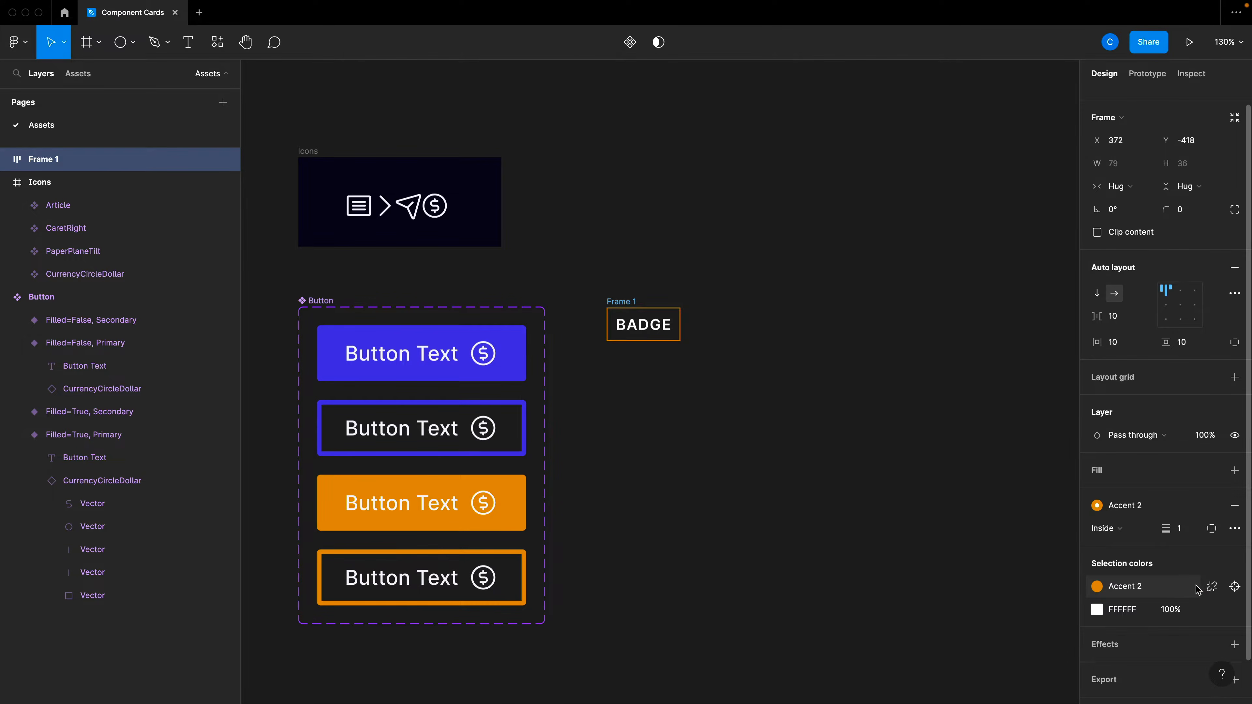
{"action": "left_click_drag", "start_coordinate": [1168, 530], "coordinate": [1173, 530]}
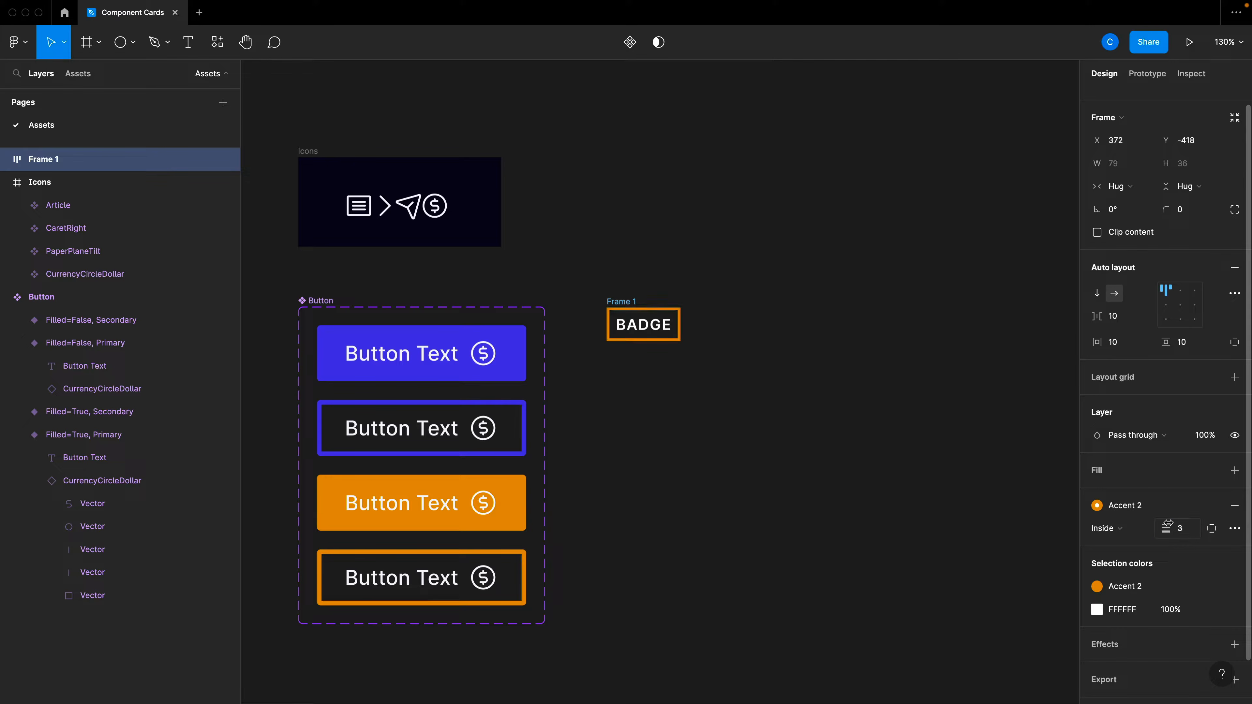
- Give the badge frame corner radius 4, center alignment, horizontal padding 15 and vertical padding 8
{"action": "left_click", "coordinate": [1183, 209]}
{"action": "type", "text": "4"}
{"action": "left_click", "coordinate": [1182, 307]}
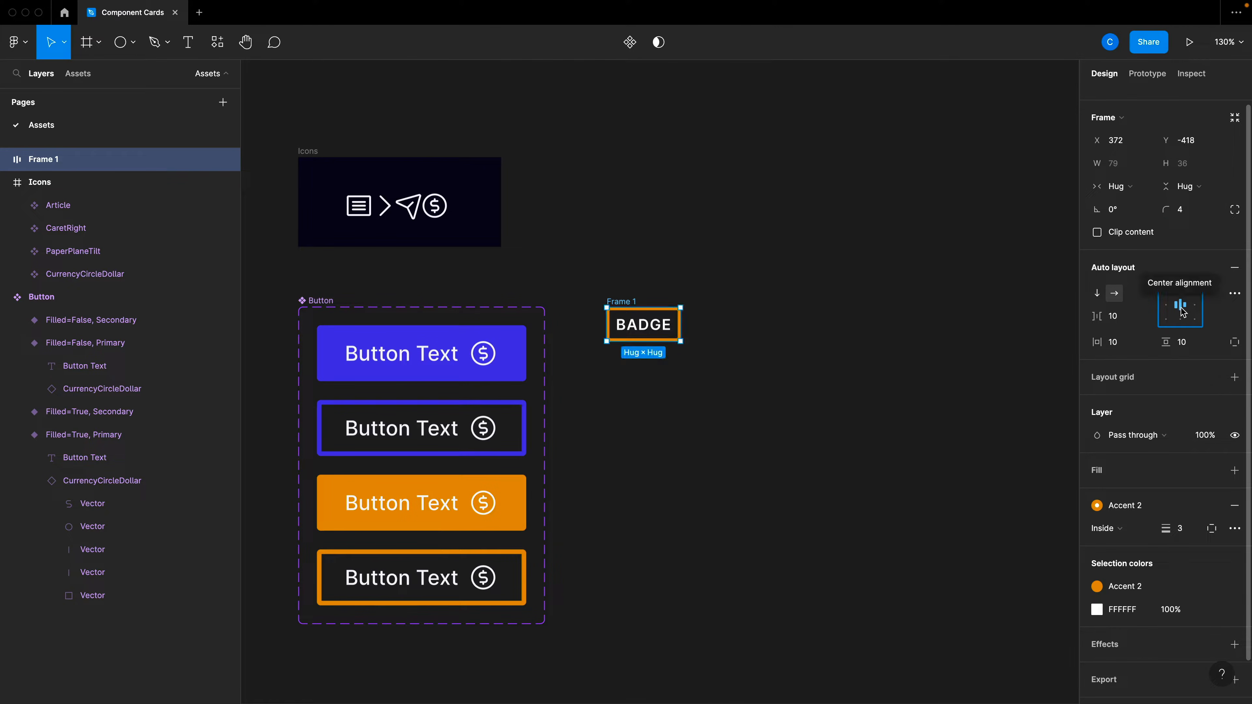
{"action": "left_click", "coordinate": [1111, 342]}
{"action": "type", "text": "1"}
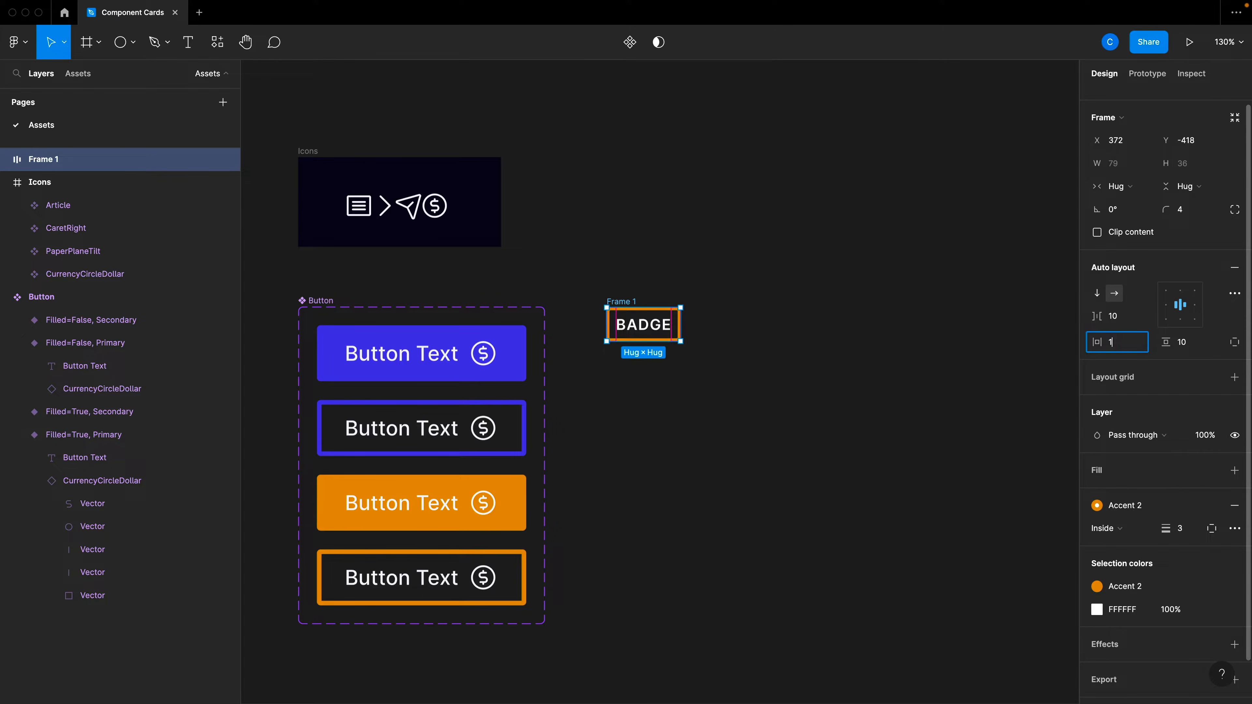
{"action": "key", "text": "Return"}
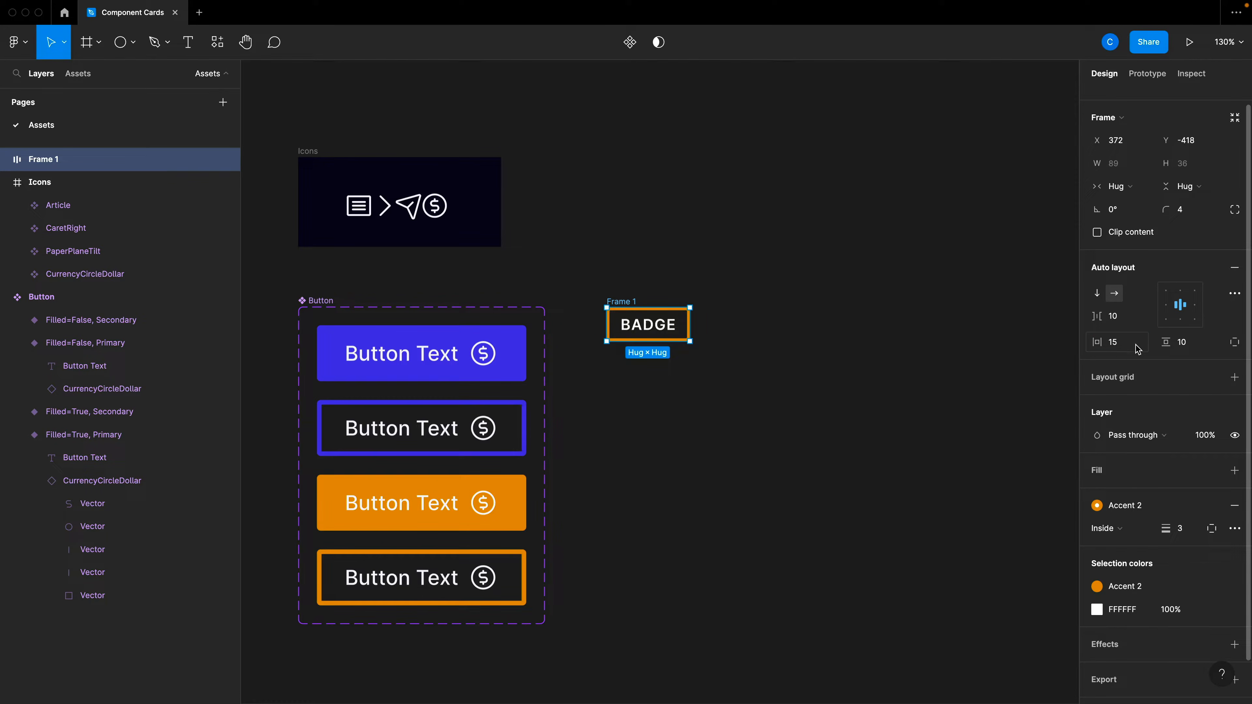
{"action": "left_click", "coordinate": [1183, 341]}
{"action": "type", "text": "8"}
{"action": "key", "text": "Return"}
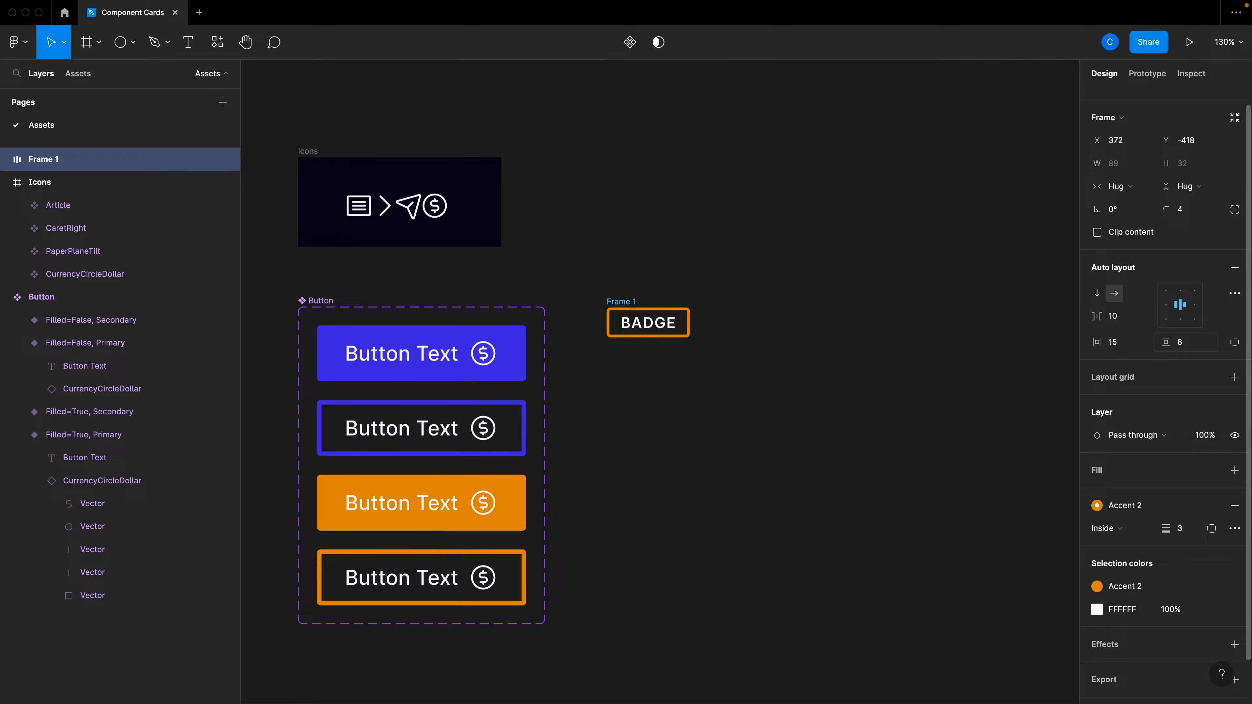
- Reduce the badge frame's stroke weight to 2 and apply the Accent 2 color style to its text
{"action": "left_click", "coordinate": [1184, 528]}
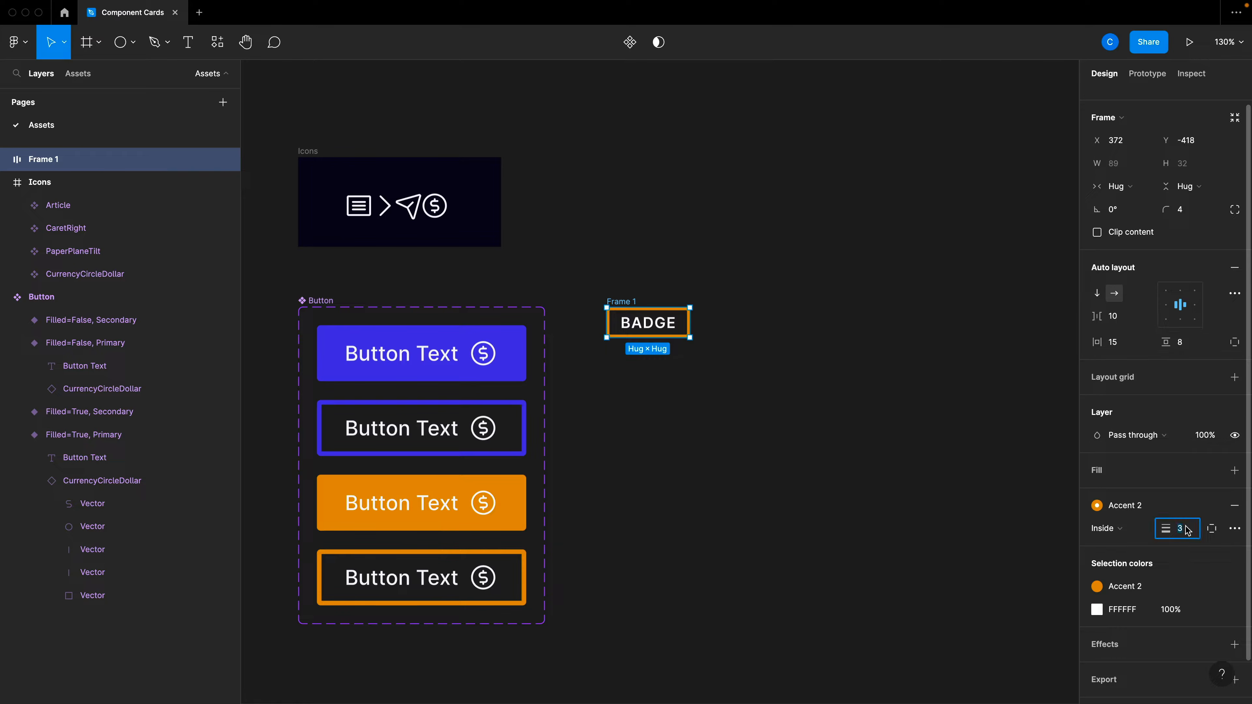
{"action": "type", "text": "2"}
{"action": "key", "text": "Tab"}
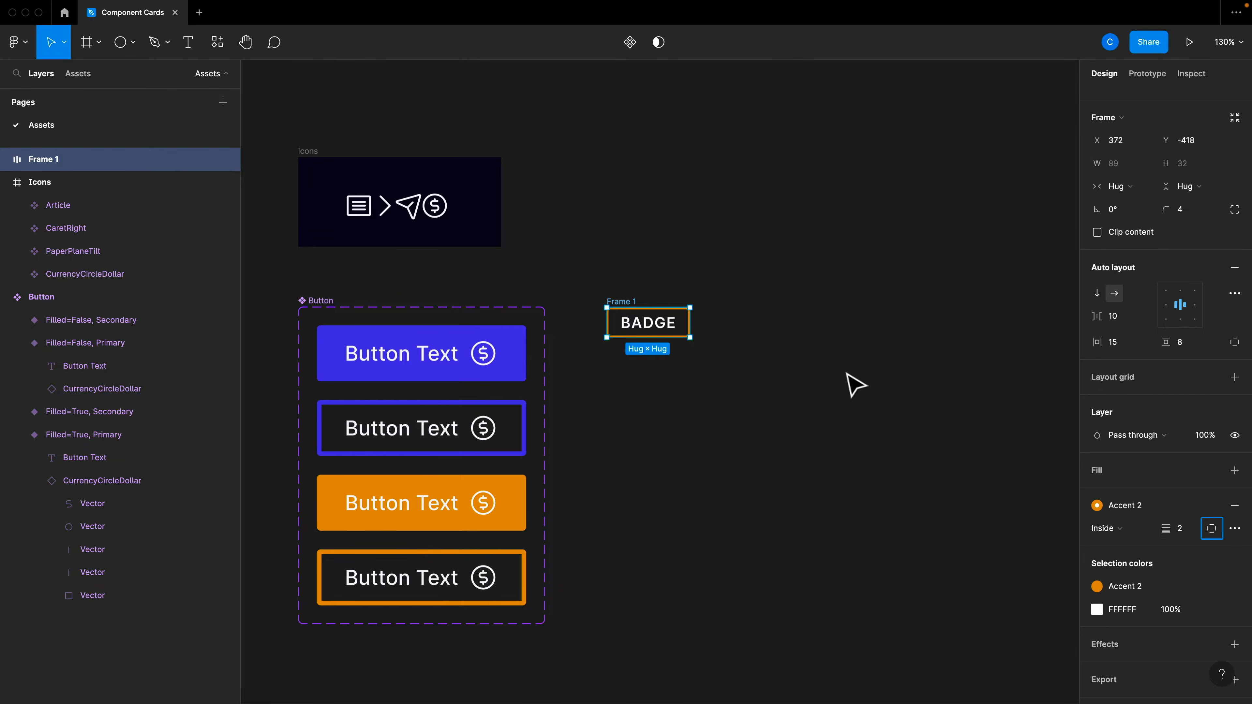
{"action": "left_click", "coordinate": [1212, 610]}
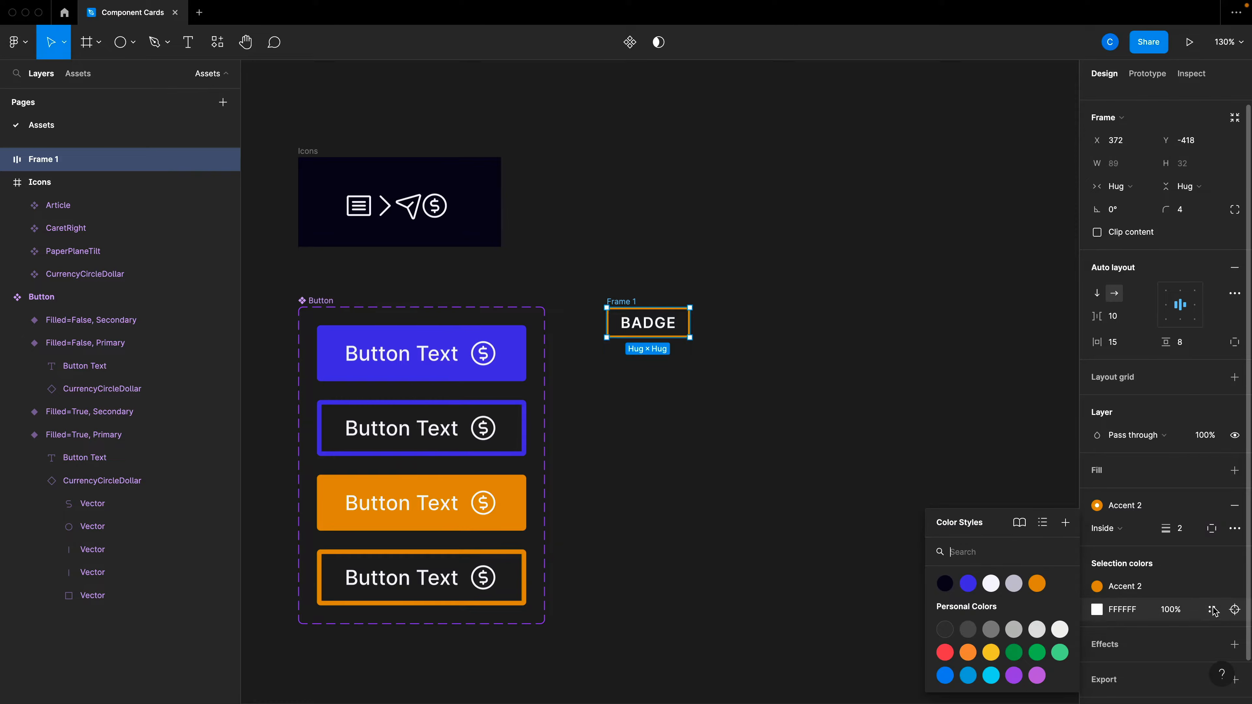
{"action": "left_click", "coordinate": [1038, 584]}
{"action": "left_click", "coordinate": [800, 411]}
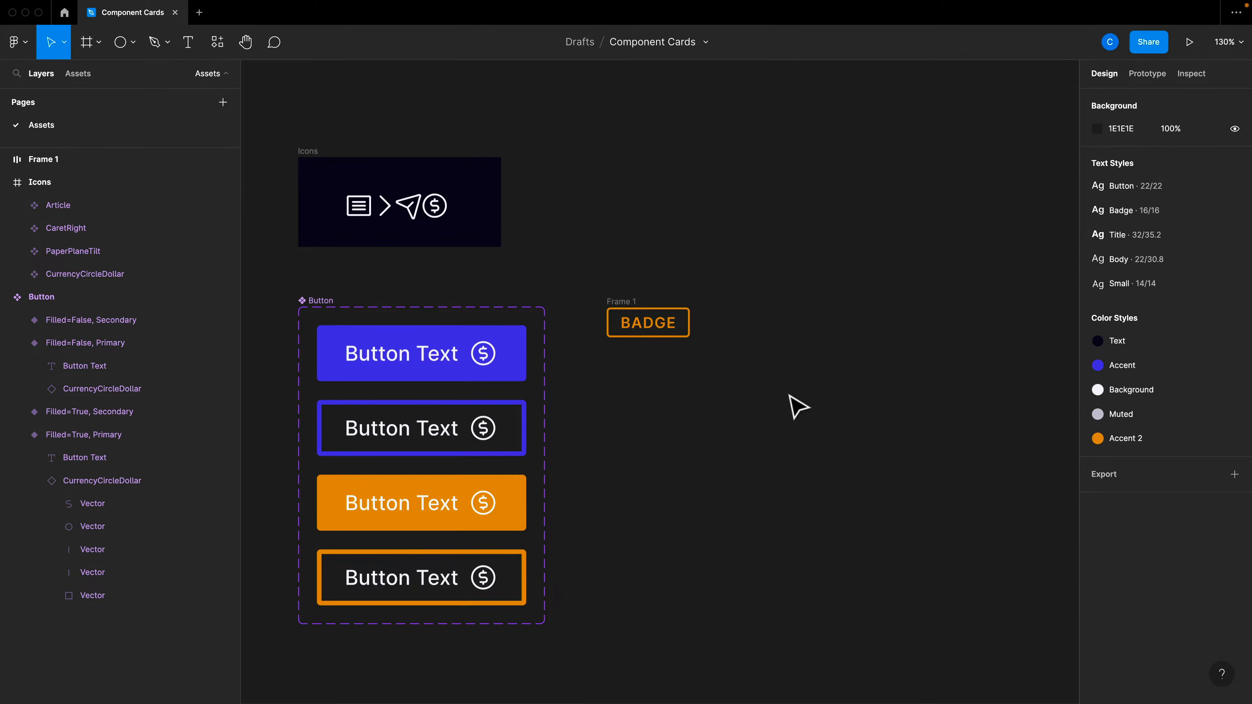
- Turn the badge frame into a component and rename it "Badge"
{"action": "left_click", "coordinate": [669, 327], "text": "super"}
{"action": "left_click", "coordinate": [628, 307]}
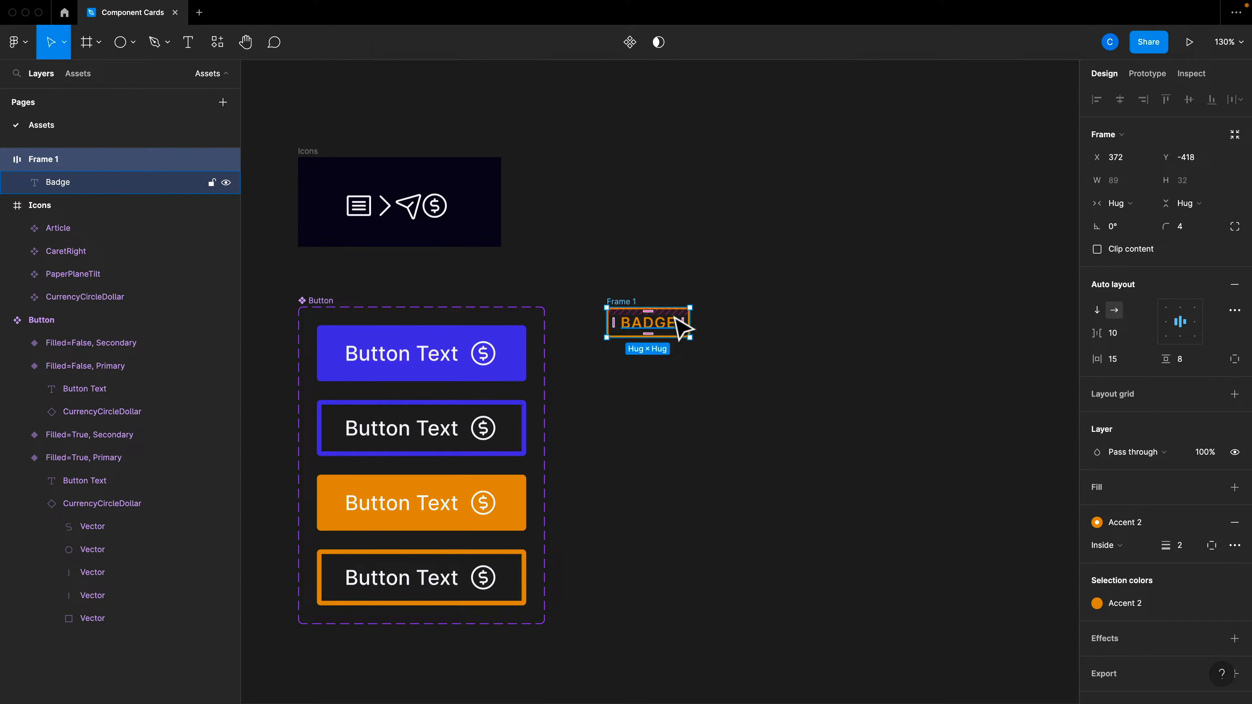
{"action": "key", "text": "super+alt+k"}
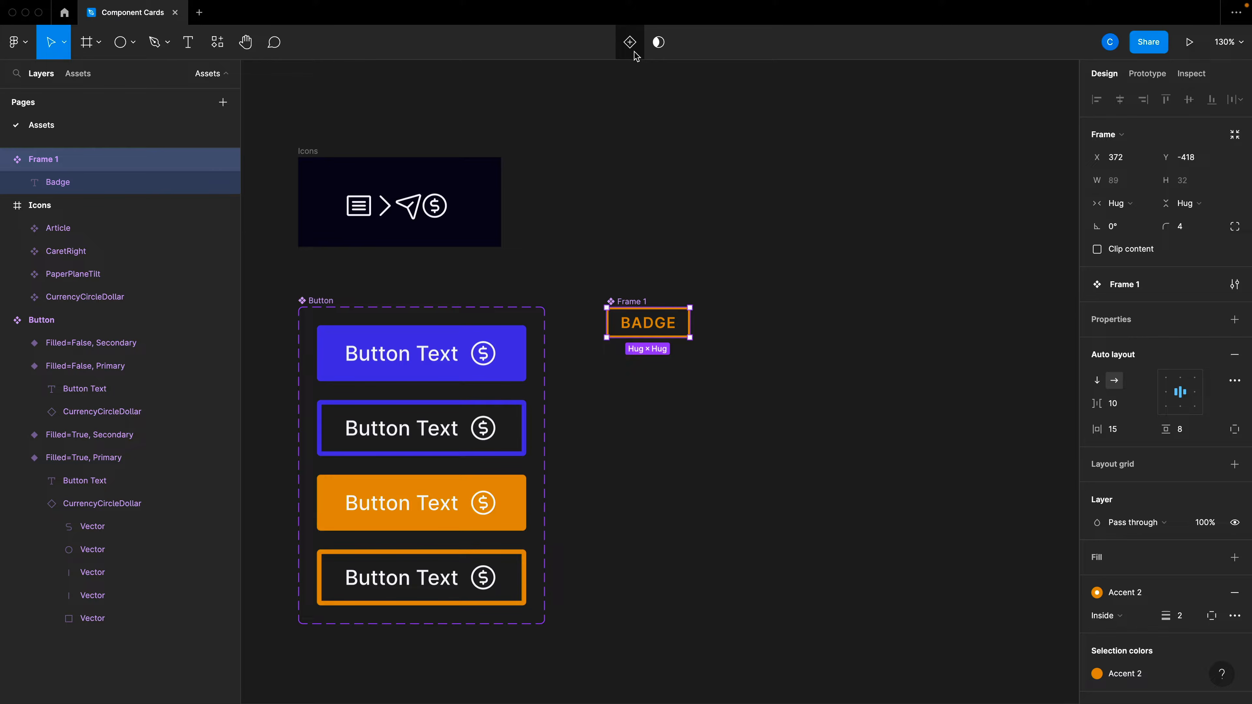
{"action": "double_click", "coordinate": [629, 302]}
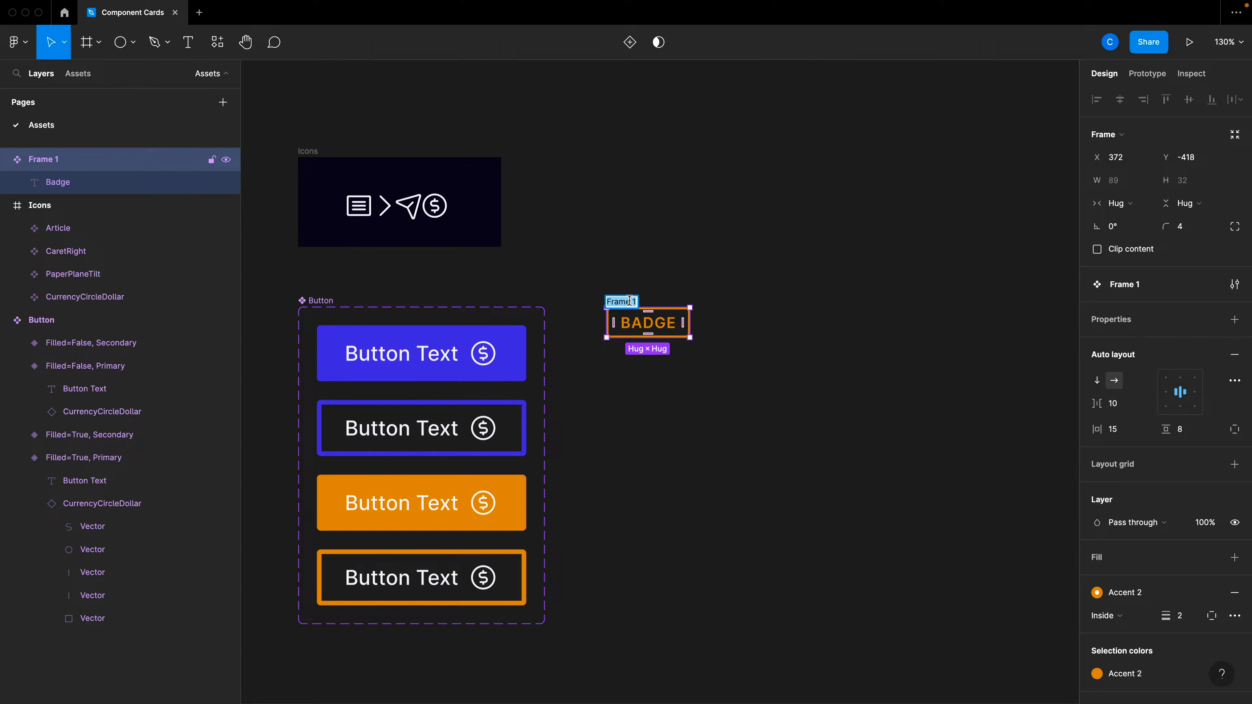
{"action": "type", "text": "Badge"}
{"action": "key", "text": "Return"}
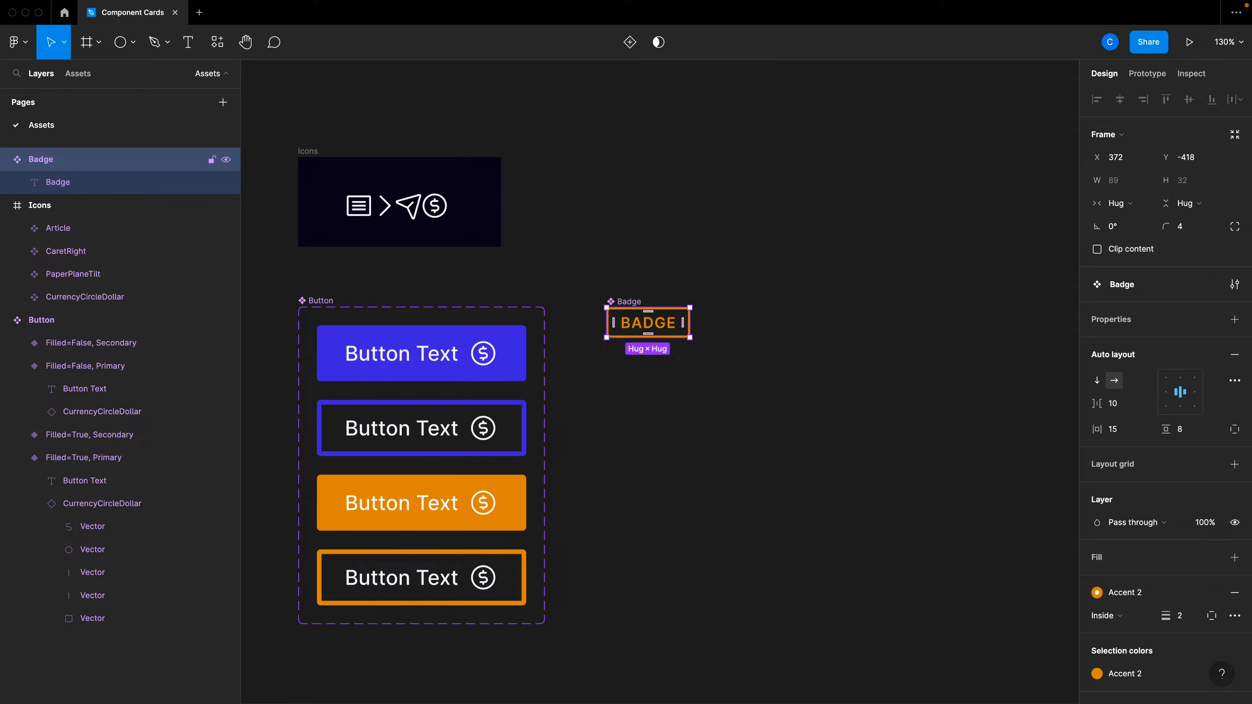
- Add a second variant to the Badge component and align the set's top edge with the Button set at Y -419
{"action": "left_click", "coordinate": [630, 42]}
{"action": "left_click", "coordinate": [793, 462]}
{"action": "left_click", "coordinate": [611, 283]}
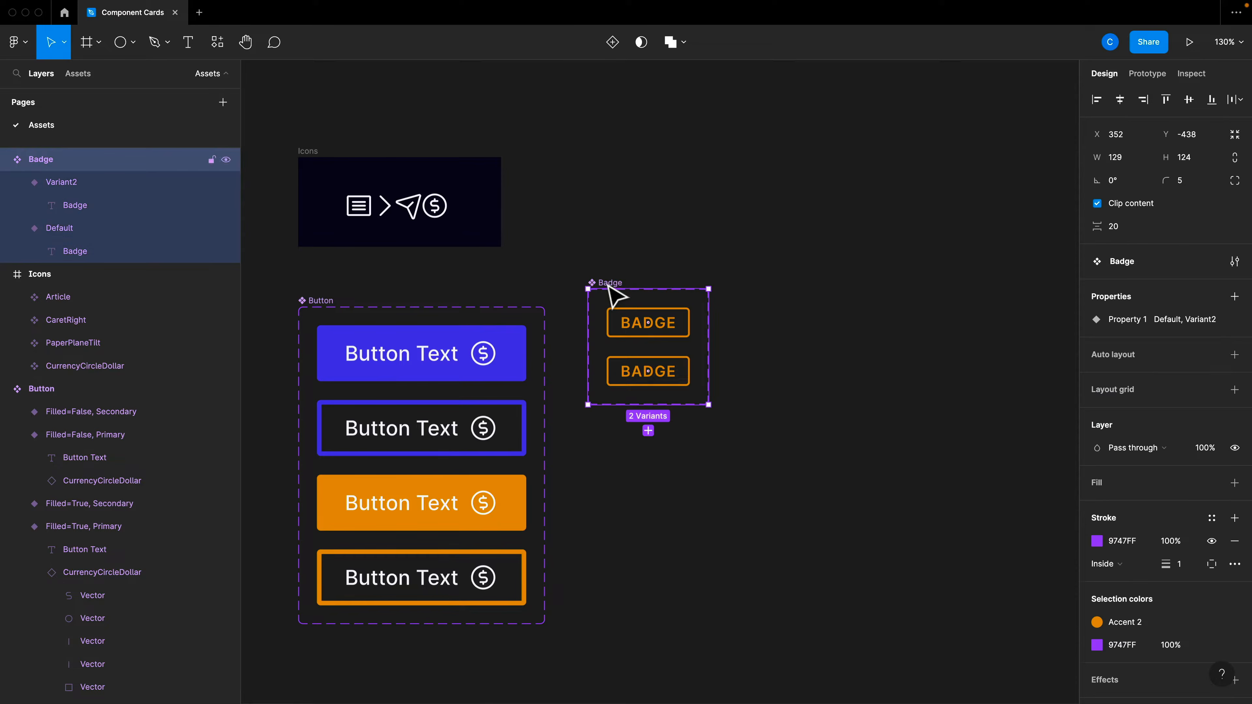
{"action": "left_click_drag", "start_coordinate": [645, 305], "coordinate": [651, 329]}
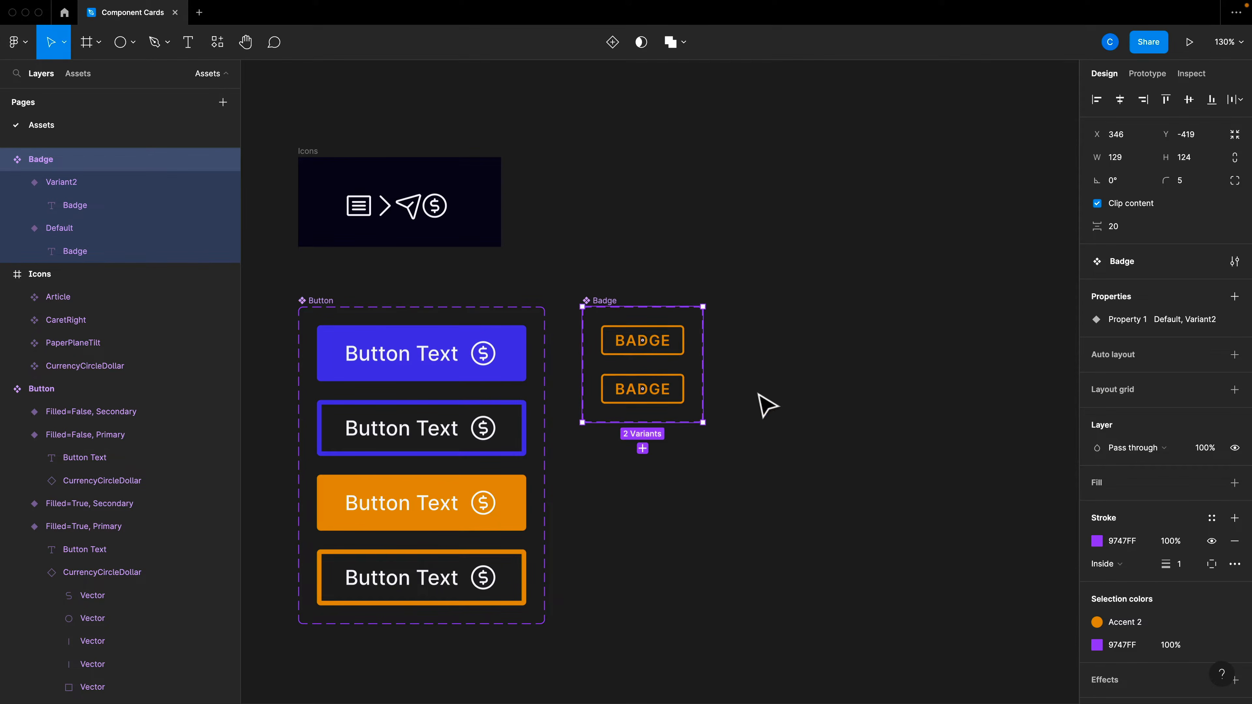
{"action": "left_click", "coordinate": [763, 402]}
- Create a text component property named "Badge Text" for the text layers of both badge variants
{"action": "scroll", "coordinate": [671, 330], "scroll_direction": "up", "scroll_amount": 5}
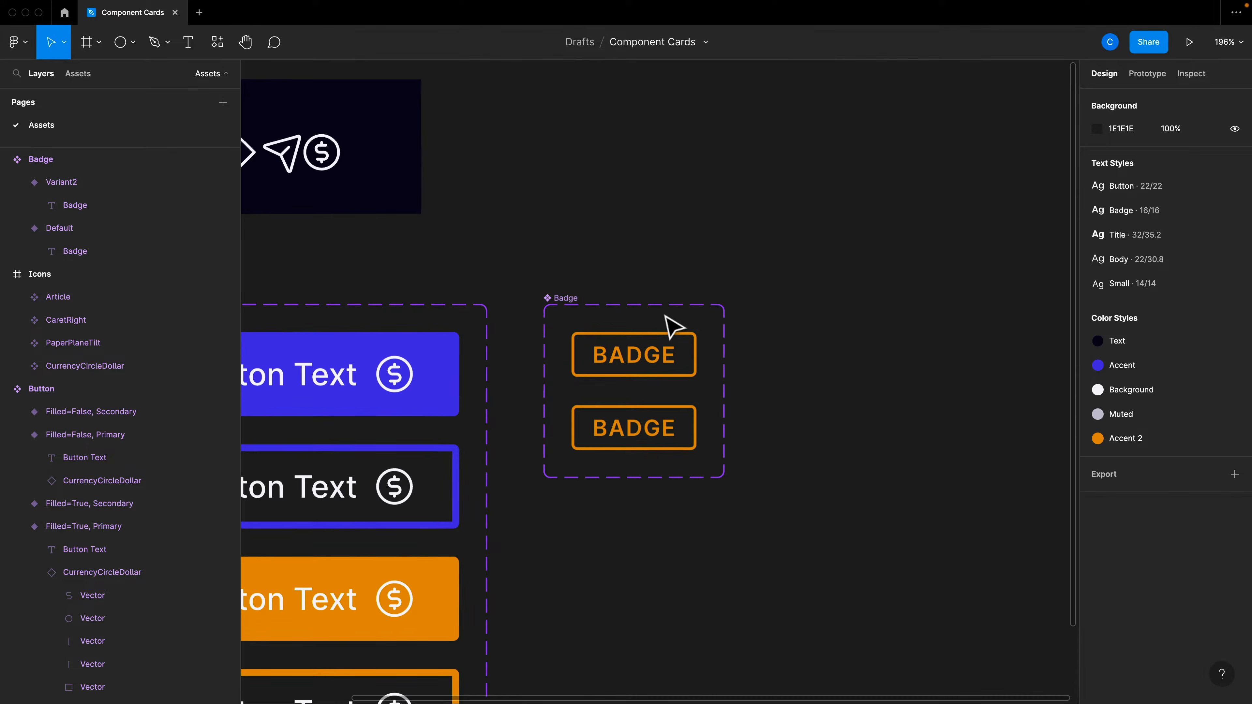
{"action": "double_click", "coordinate": [666, 362]}
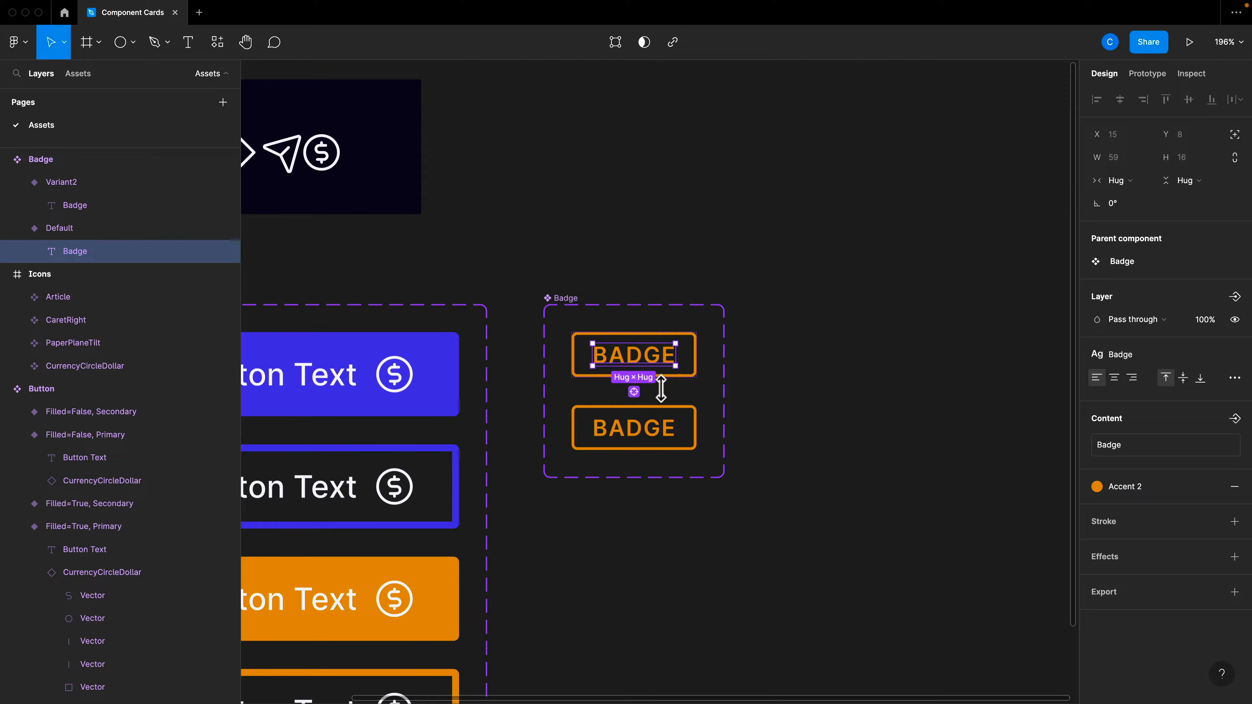
{"action": "left_click", "coordinate": [642, 408], "text": "shift"}
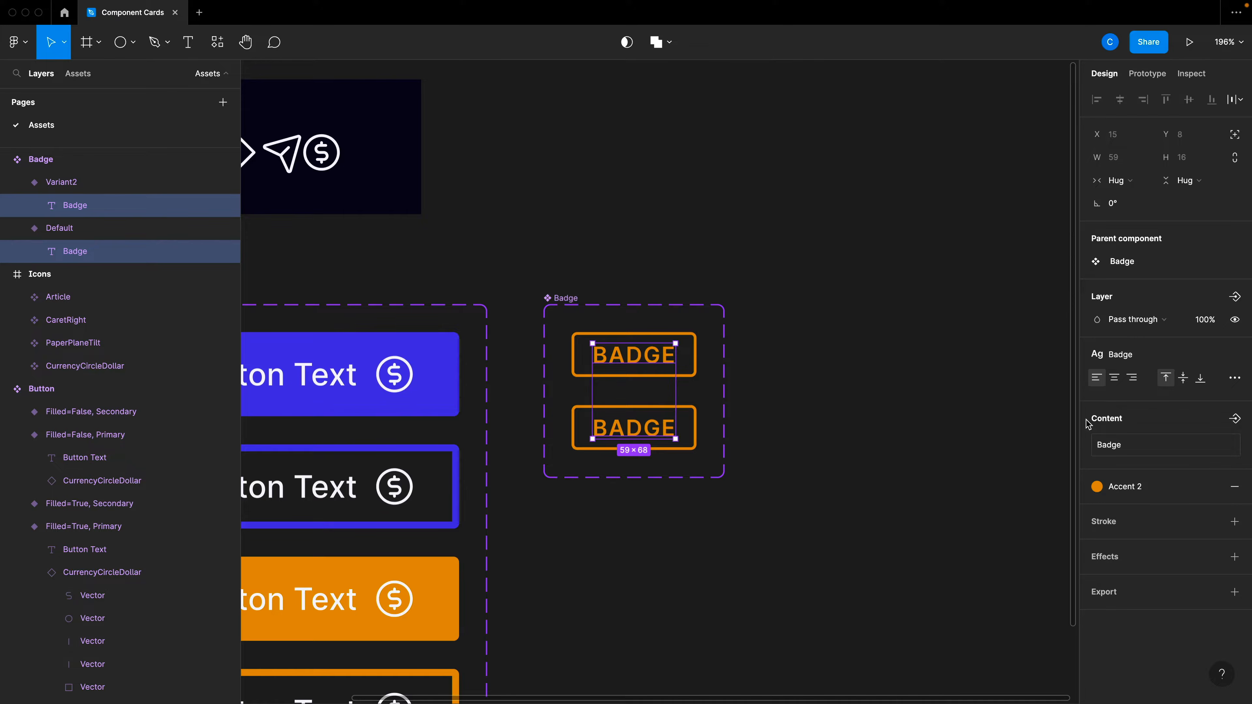
{"action": "left_click", "coordinate": [1235, 420]}
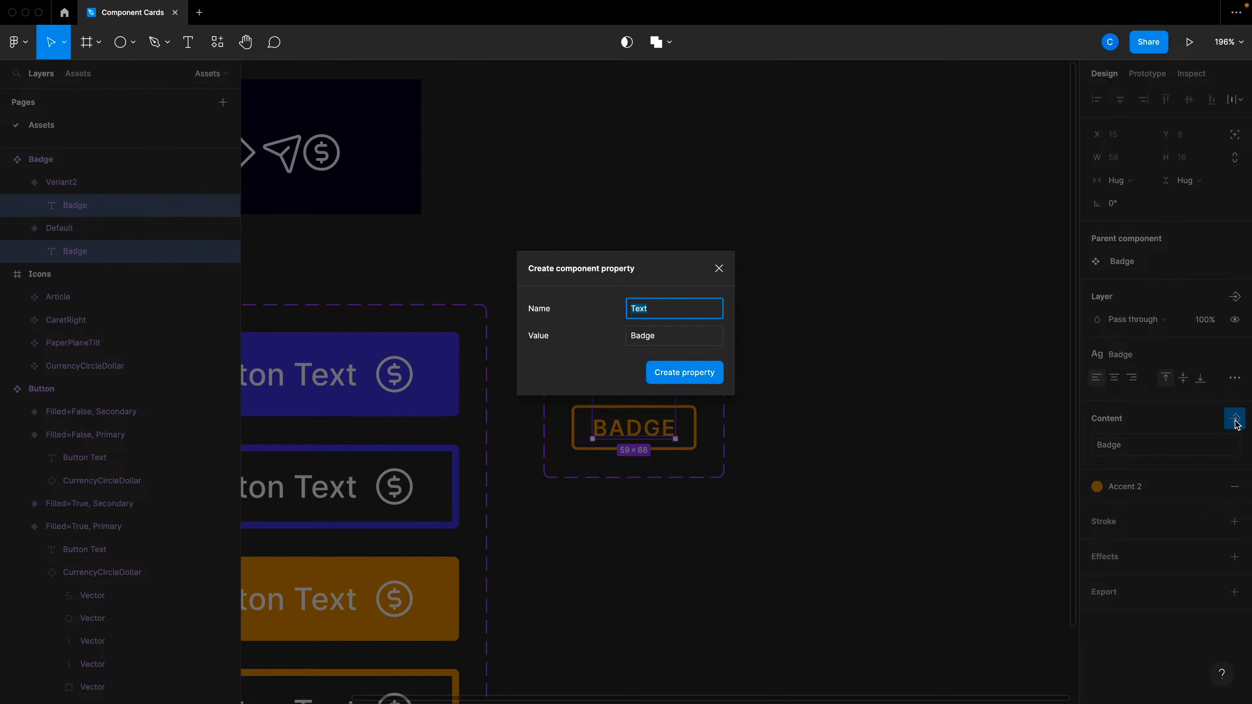
{"action": "type", "text": "Badge"}
{"action": "key", "text": "Return"}
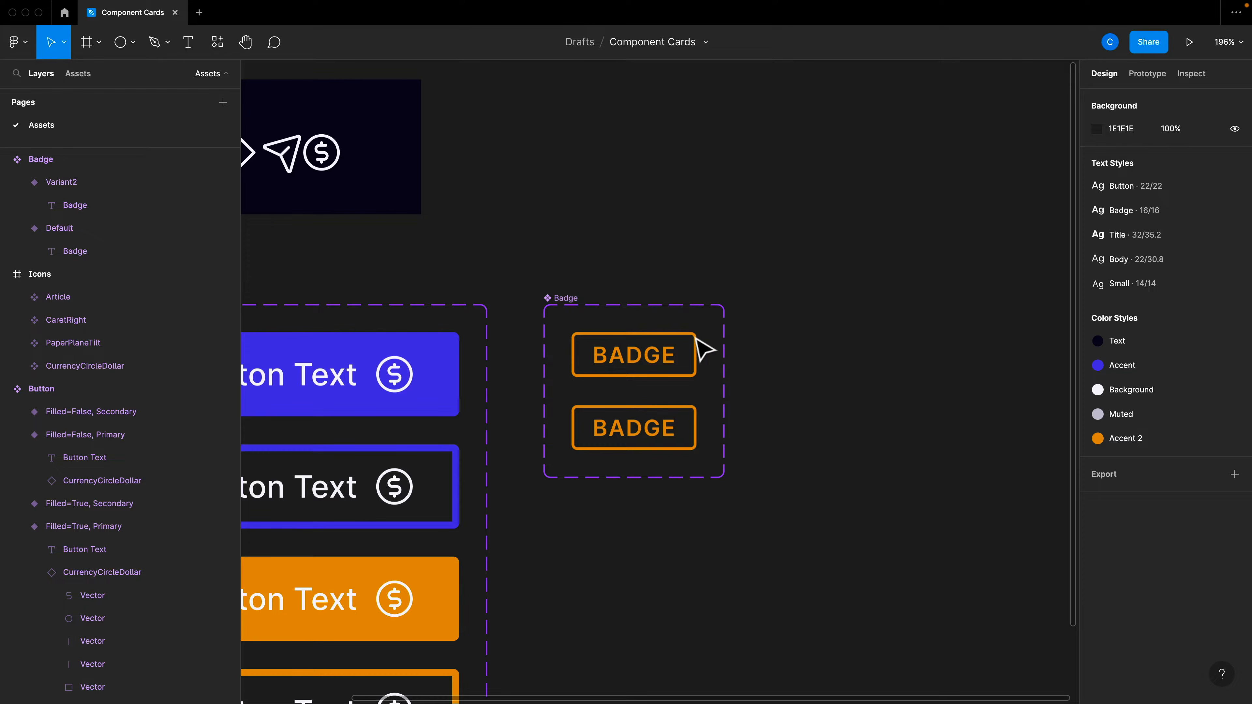
- Fill the Default badge variant with the Accent 2 color style
{"action": "left_click", "coordinate": [704, 428]}
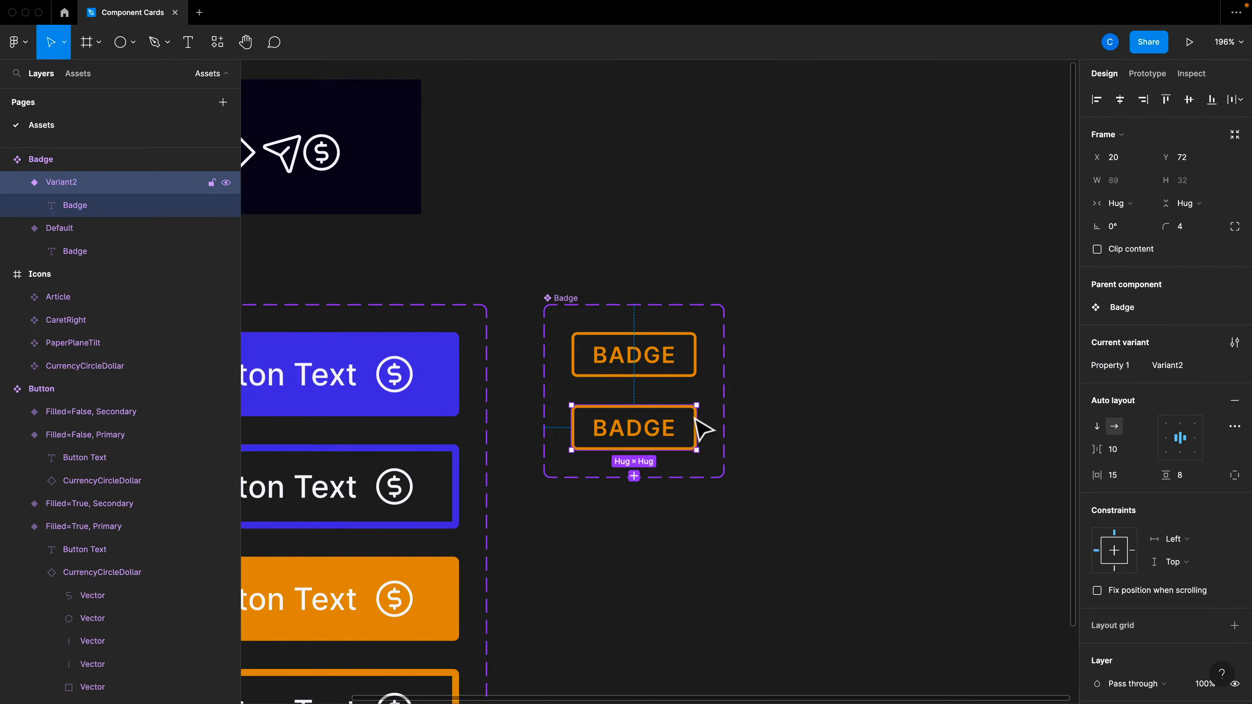
{"action": "scroll", "coordinate": [1201, 545], "scroll_direction": "down", "scroll_amount": 5}
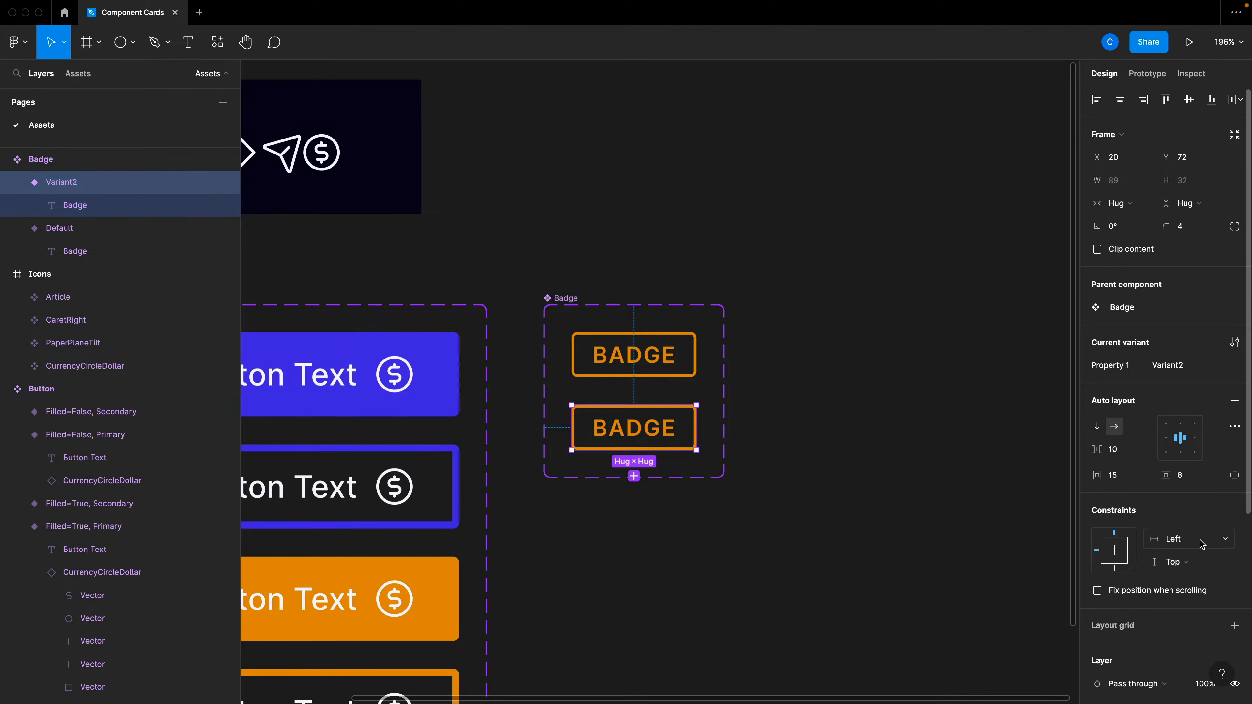
{"action": "left_click", "coordinate": [702, 345]}
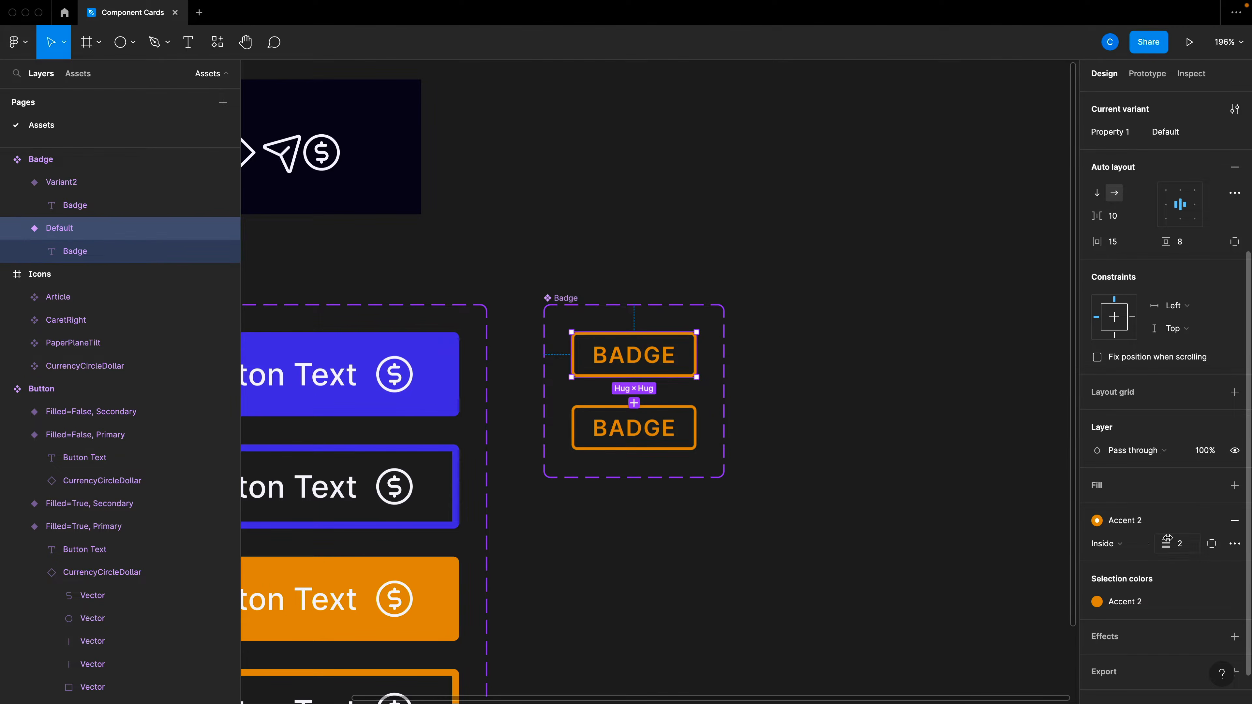
{"action": "left_click", "coordinate": [1213, 487]}
{"action": "left_click", "coordinate": [1198, 581]}
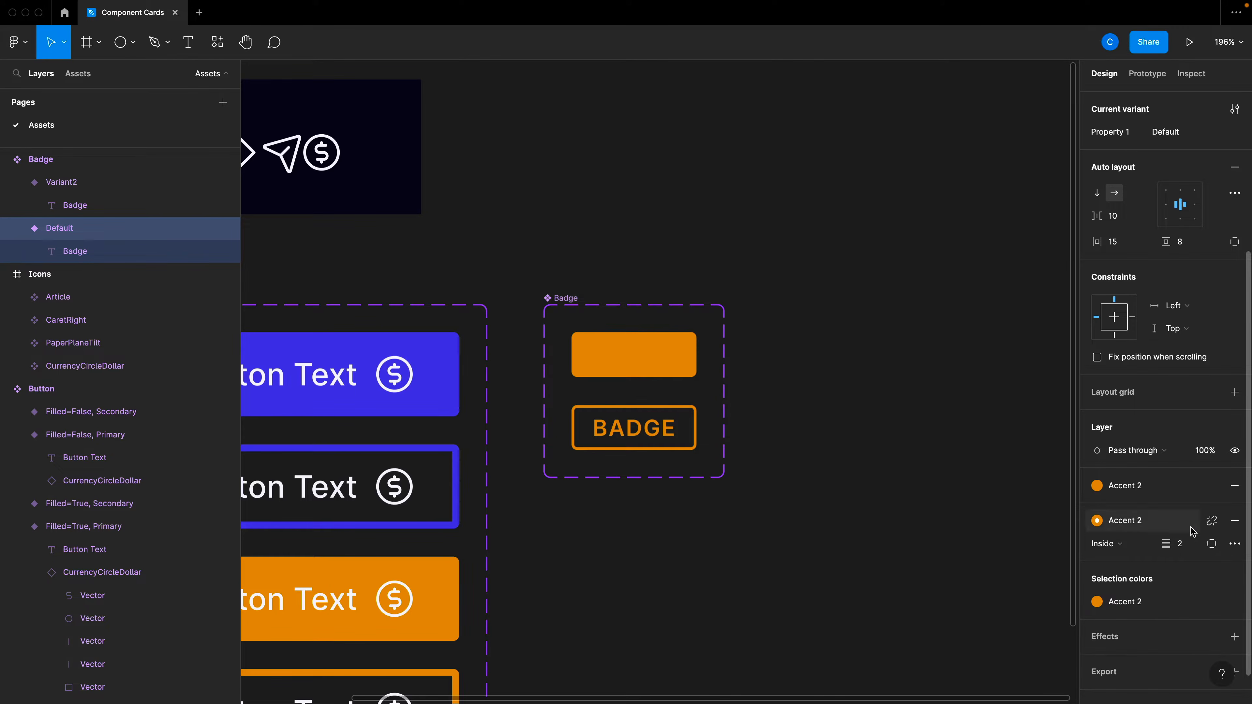
{"action": "left_click", "coordinate": [1178, 530]}
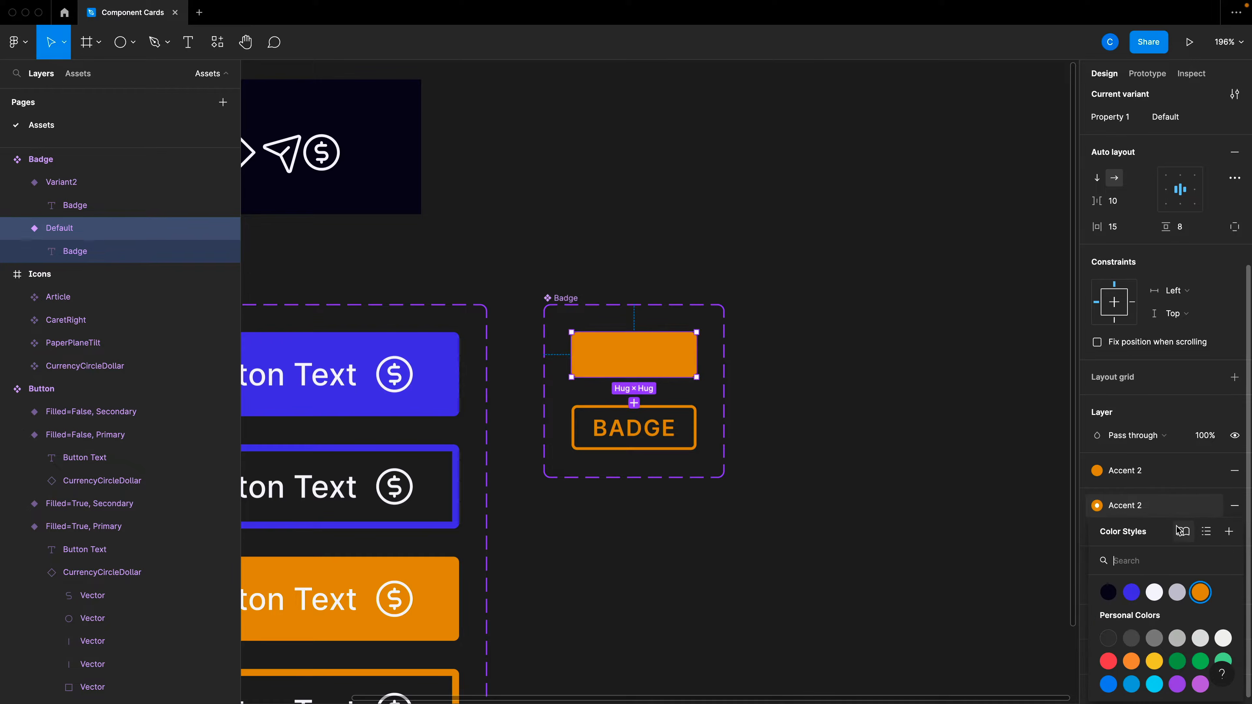
{"action": "left_click", "coordinate": [1153, 593]}
{"action": "key", "text": "super+z"}
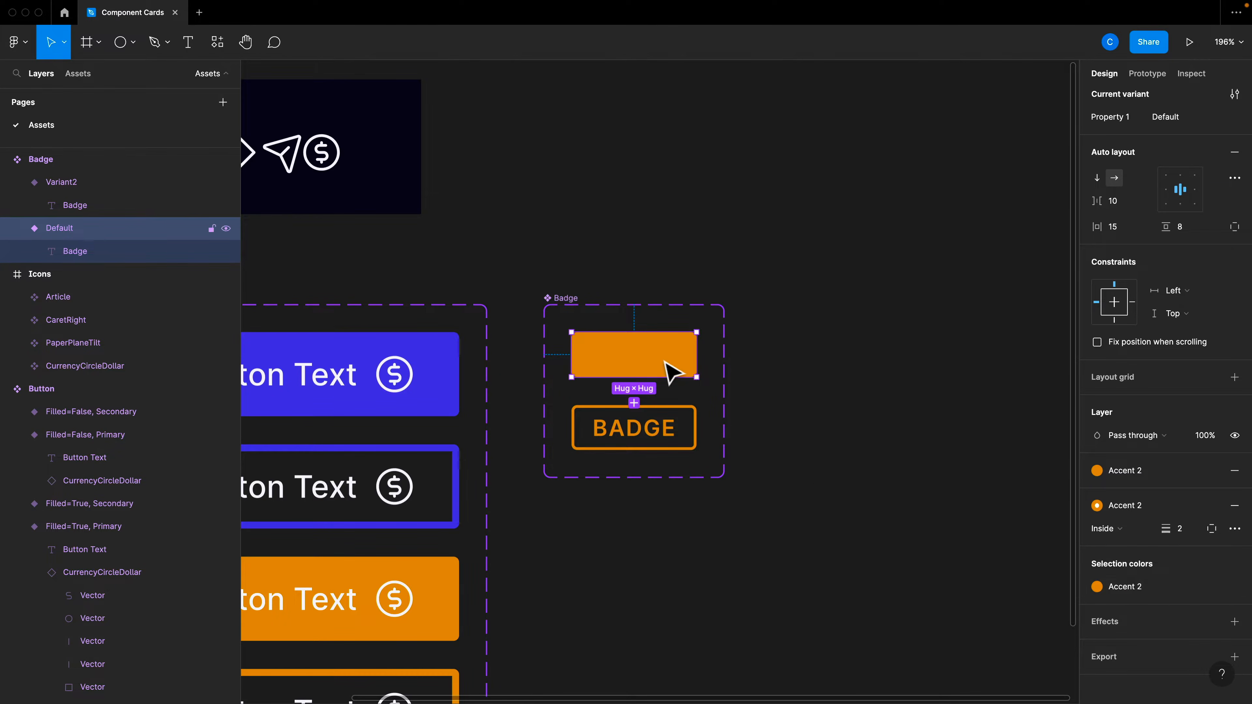
- Apply the Background color style to the text of the Default badge variant
{"action": "double_click", "coordinate": [673, 373]}
{"action": "left_click", "coordinate": [1131, 486]}
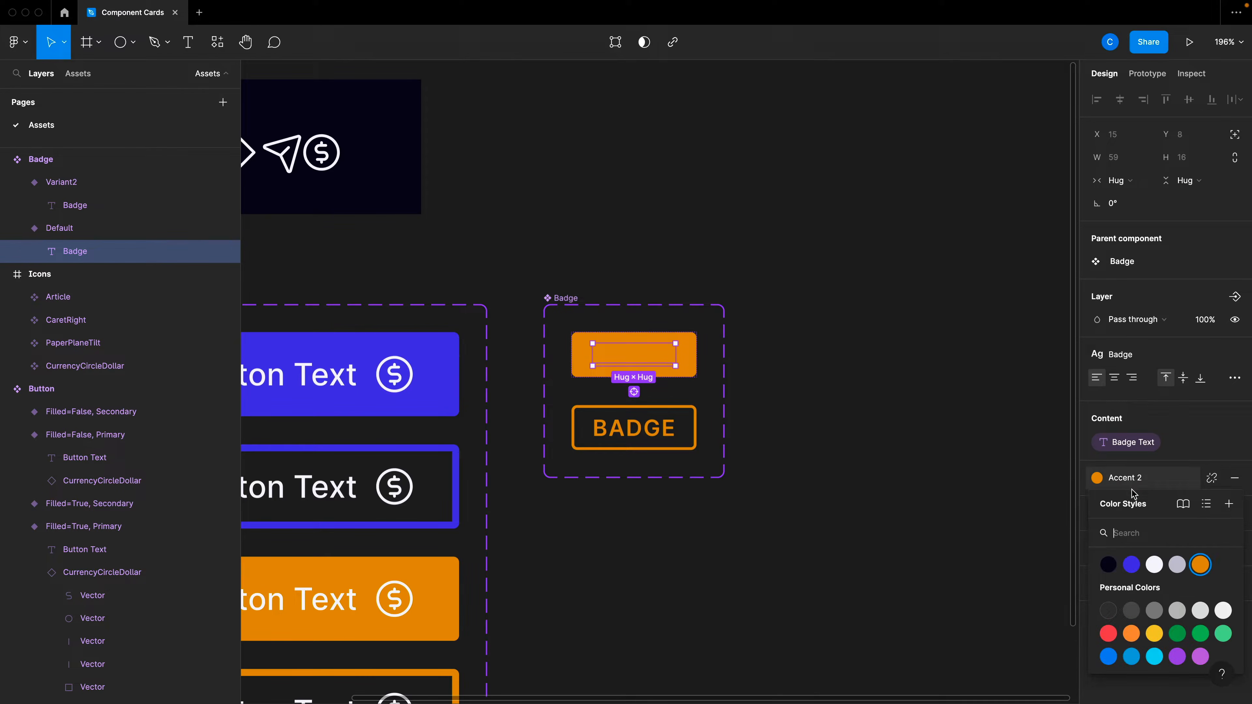
{"action": "left_click", "coordinate": [1155, 565]}
{"action": "left_click", "coordinate": [966, 537]}
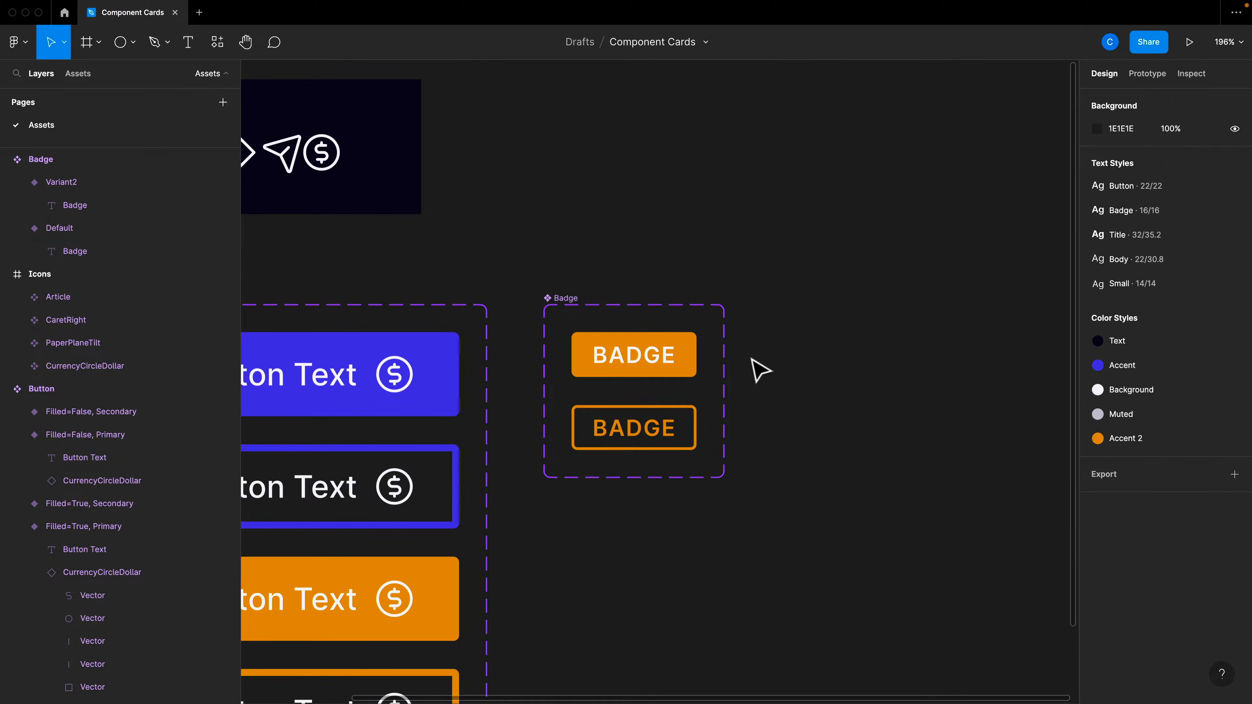
- Rename the Badge set's variant property from Property 1 to "Filled"
{"action": "left_click", "coordinate": [666, 346]}
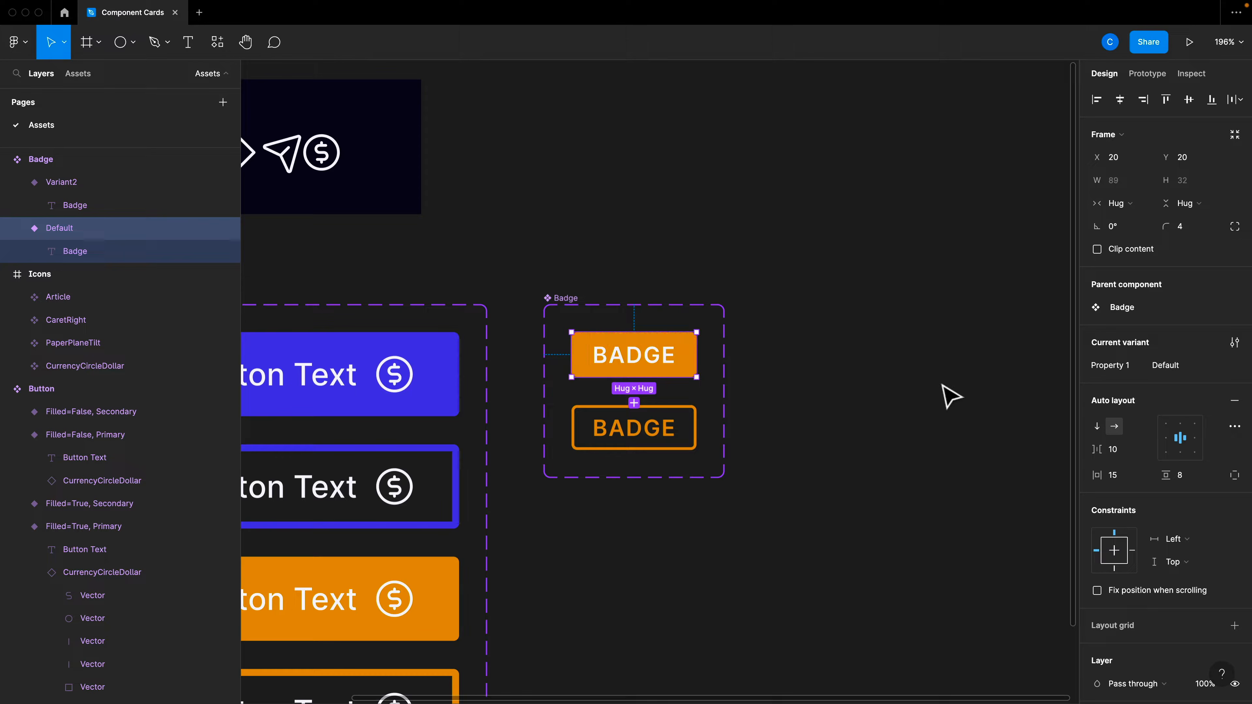
{"action": "left_click", "coordinate": [573, 303]}
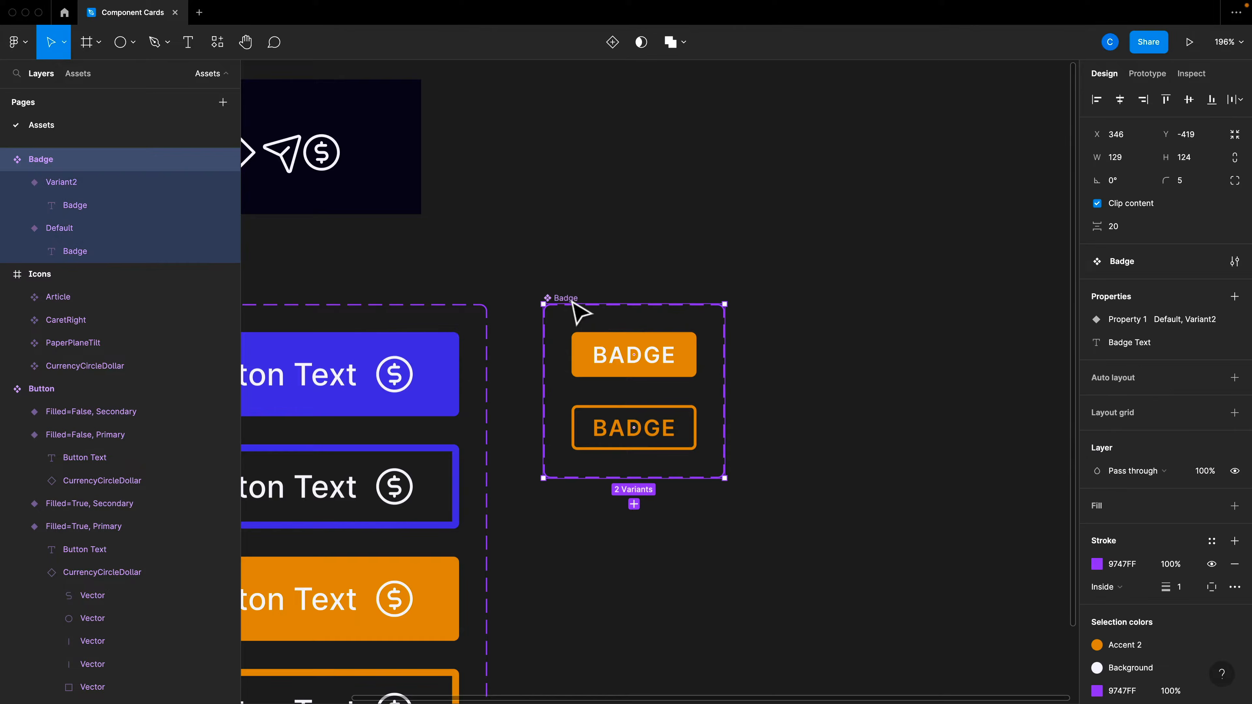
{"action": "double_click", "coordinate": [1116, 329]}
{"action": "type", "text": "Filled"}
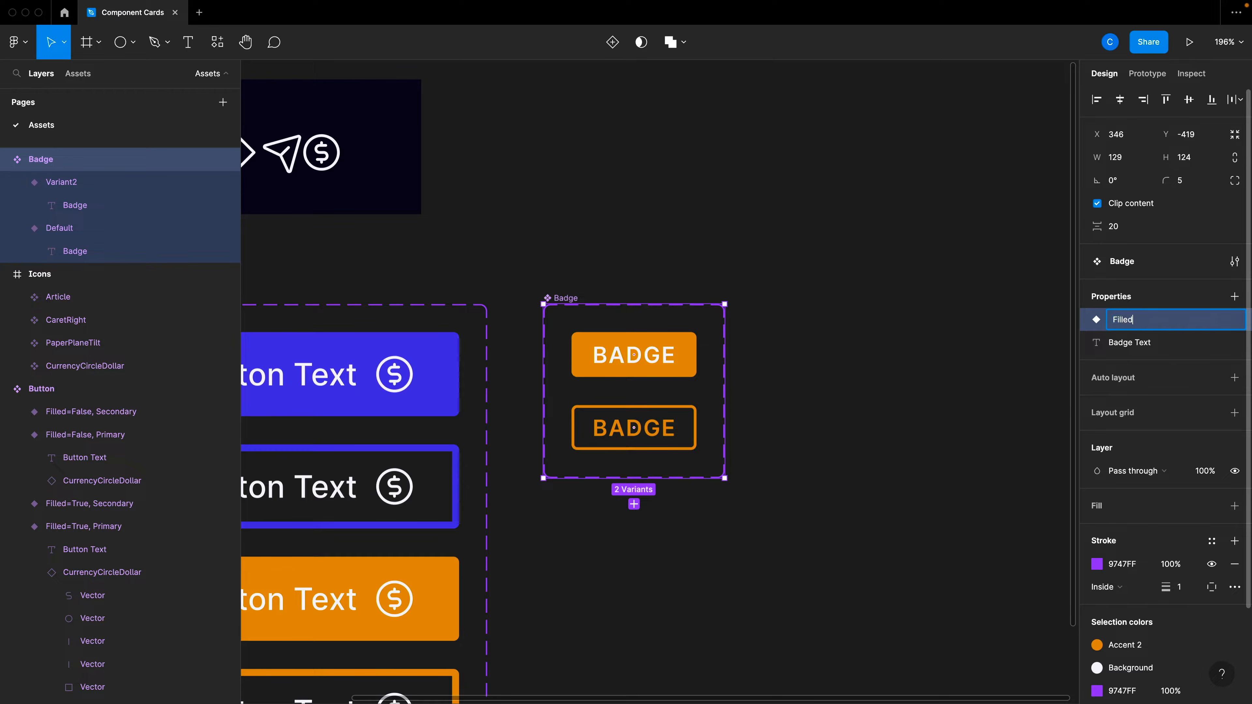
{"action": "key", "text": "Return"}
- Set the Filled value of the solid orange badge variant to "True"
{"action": "left_click", "coordinate": [690, 347]}
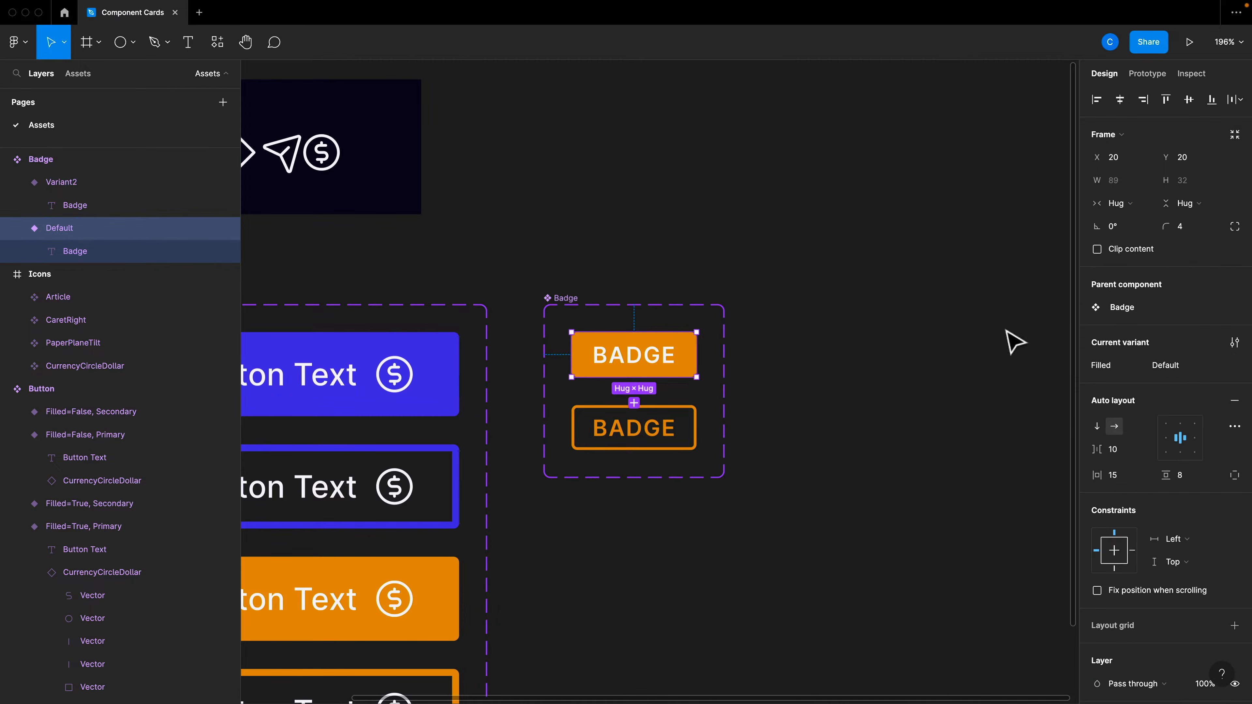
{"action": "left_click", "coordinate": [1185, 377]}
{"action": "type", "text": "Tru"}
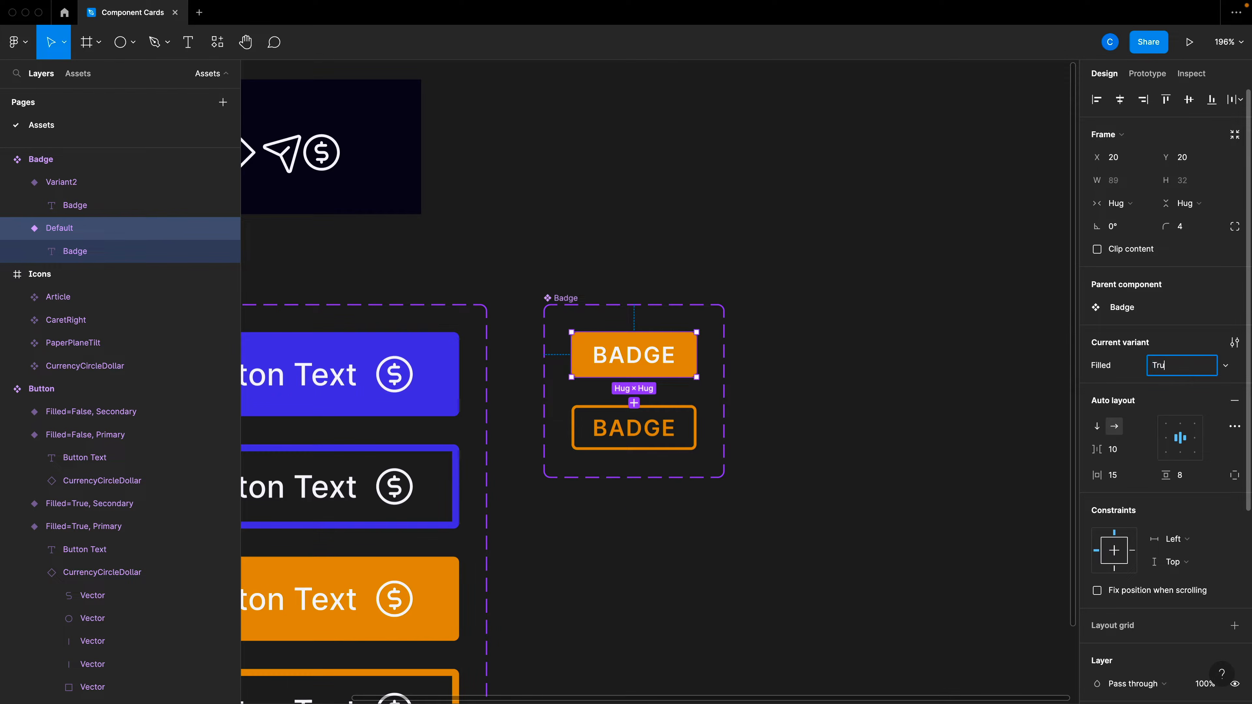
{"action": "type", "text": "e"}
{"action": "key", "text": "Return"}
- Set the Filled value of the outlined badge variant to "False"
{"action": "left_click", "coordinate": [693, 427]}
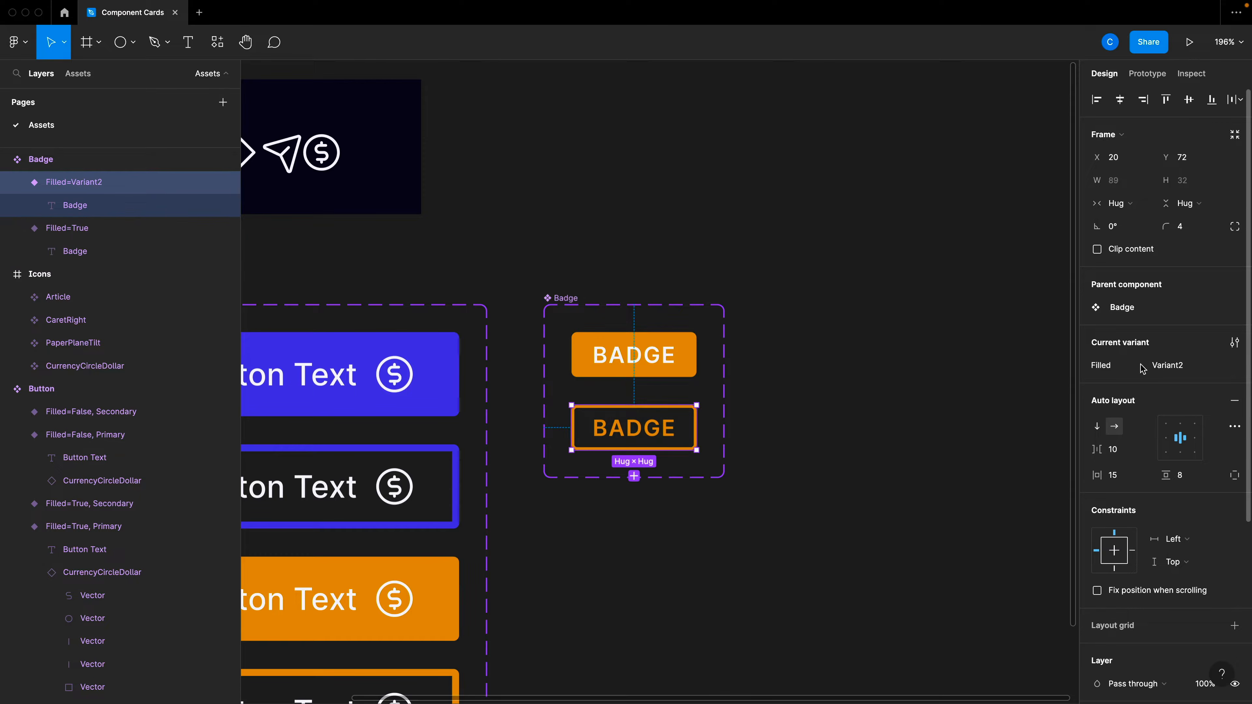
{"action": "left_click", "coordinate": [1158, 369]}
{"action": "type", "text": "False"}
{"action": "key", "text": "Return"}
{"action": "left_click", "coordinate": [846, 449]}
{"action": "scroll", "coordinate": [840, 442], "scroll_direction": "down", "scroll_amount": 1}
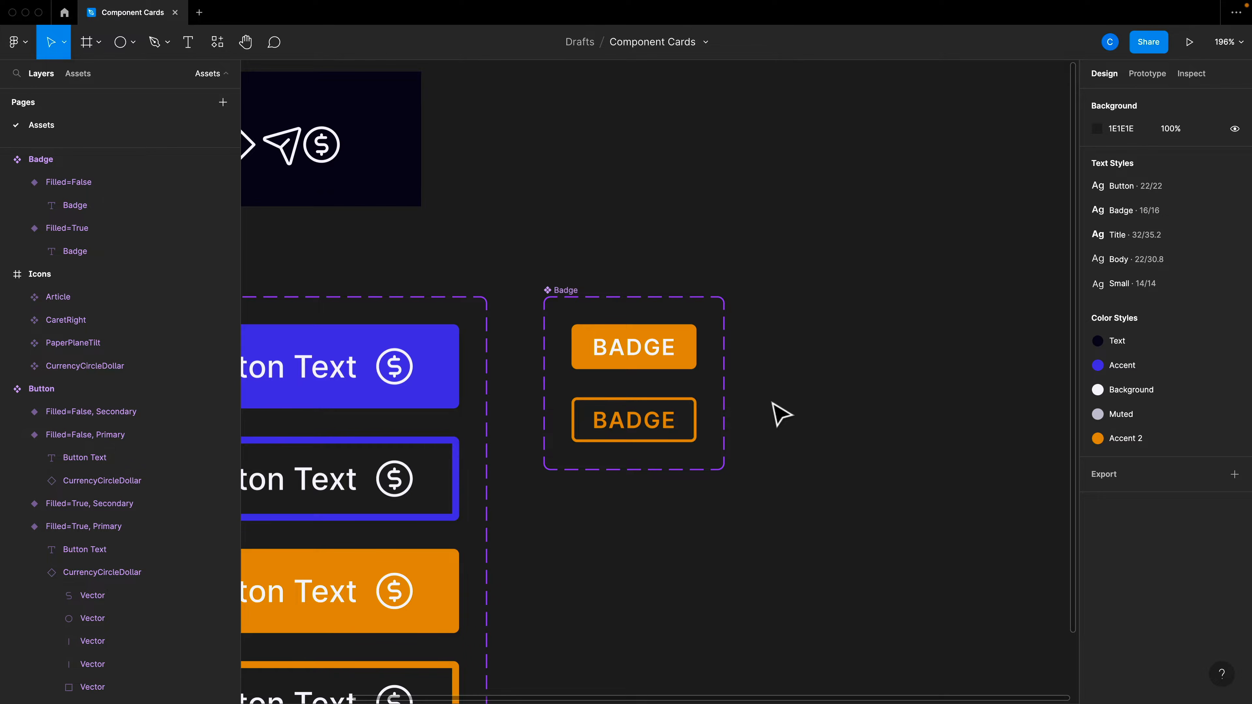
- Place a test instance of the filled badge beside the Badge set and toggle its Filled property off and on
{"action": "left_click", "coordinate": [691, 355]}
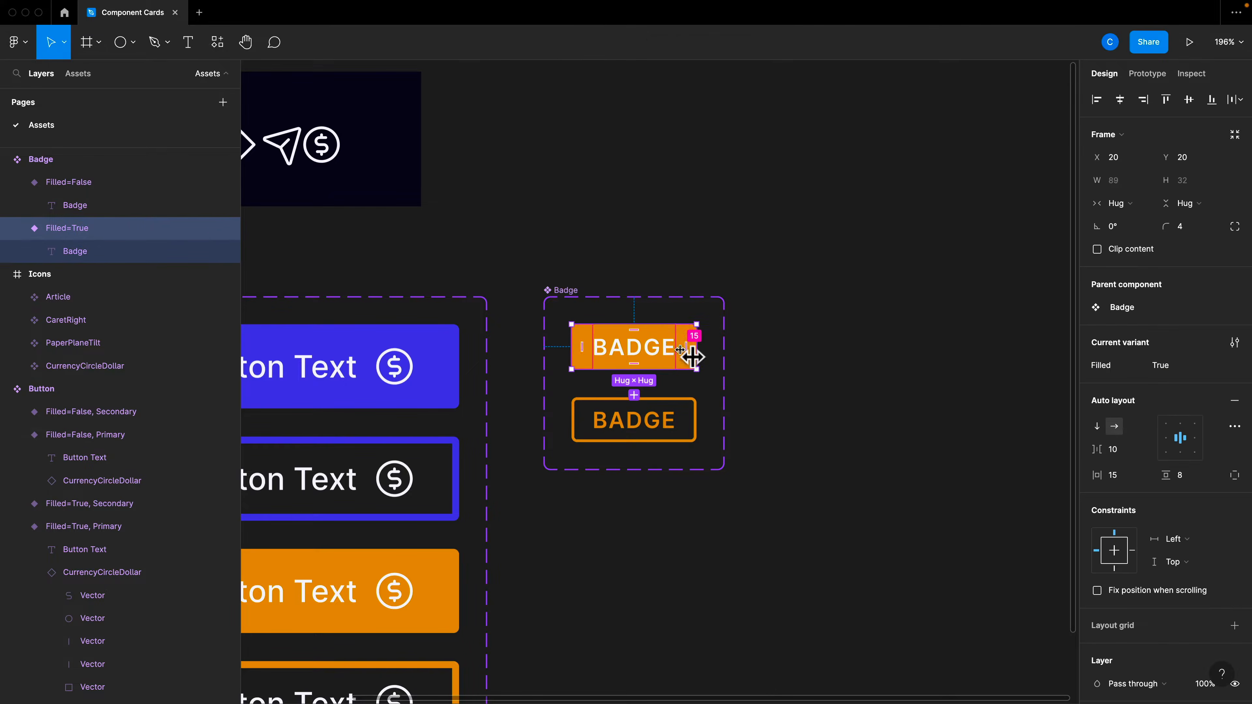
{"action": "left_click_drag", "start_coordinate": [691, 355], "coordinate": [818, 362]}
{"action": "key", "text": "super+z"}
{"action": "left_click_drag", "start_coordinate": [665, 362], "coordinate": [870, 360]}
{"action": "left_click", "coordinate": [1169, 307]}
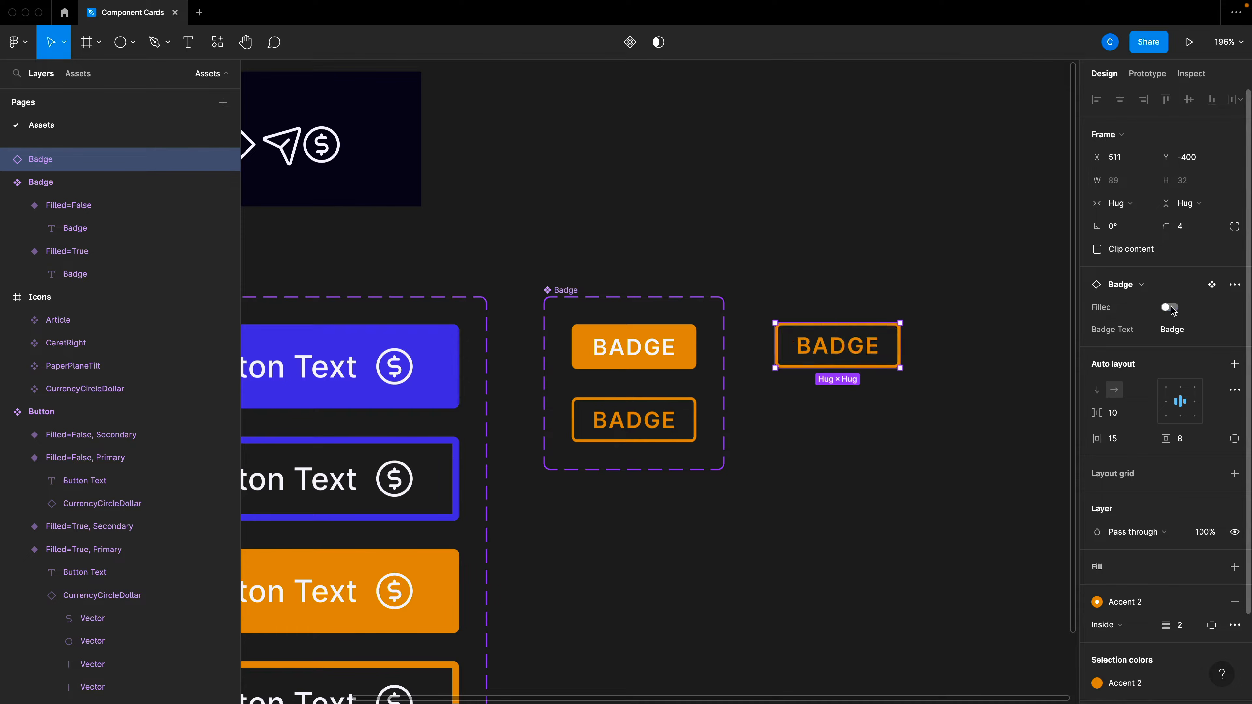
{"action": "left_click", "coordinate": [1169, 307]}
- Set the test instance's Badge Text to "adfasdf" and delete the instance
{"action": "left_click", "coordinate": [1177, 334]}
{"action": "type", "text": "a"}
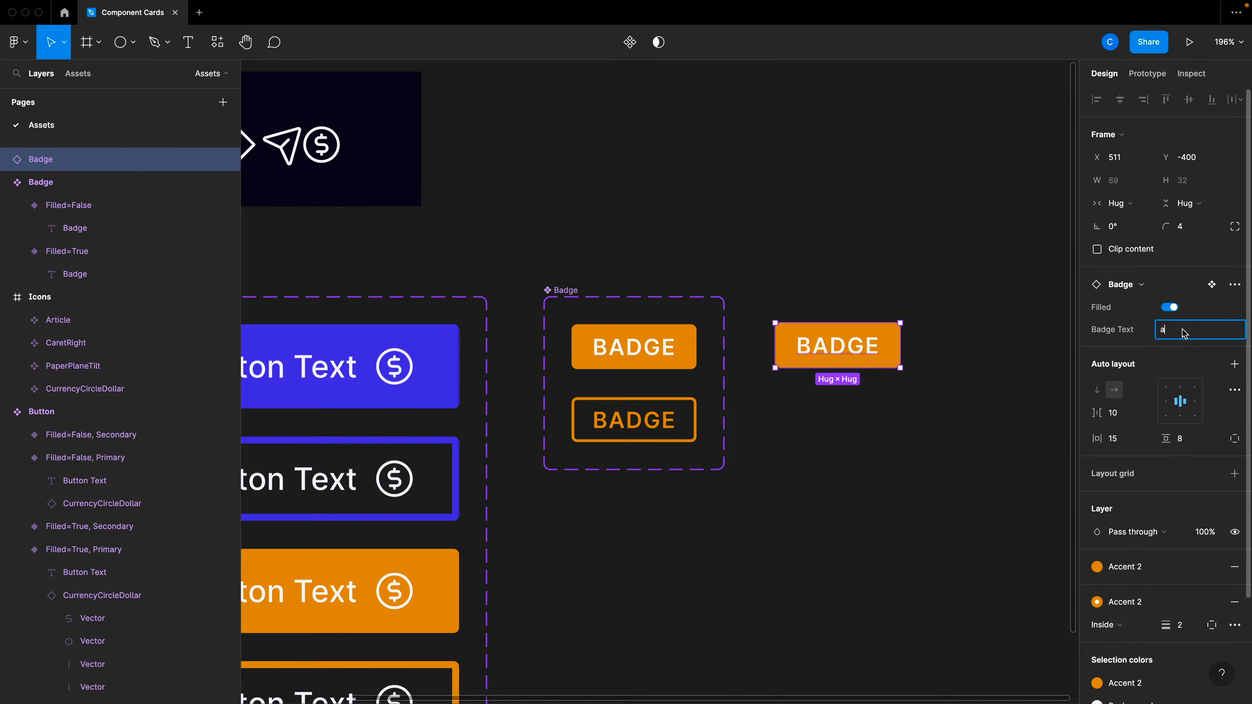
{"action": "type", "text": "dfasdf"}
{"action": "key", "text": "Return"}
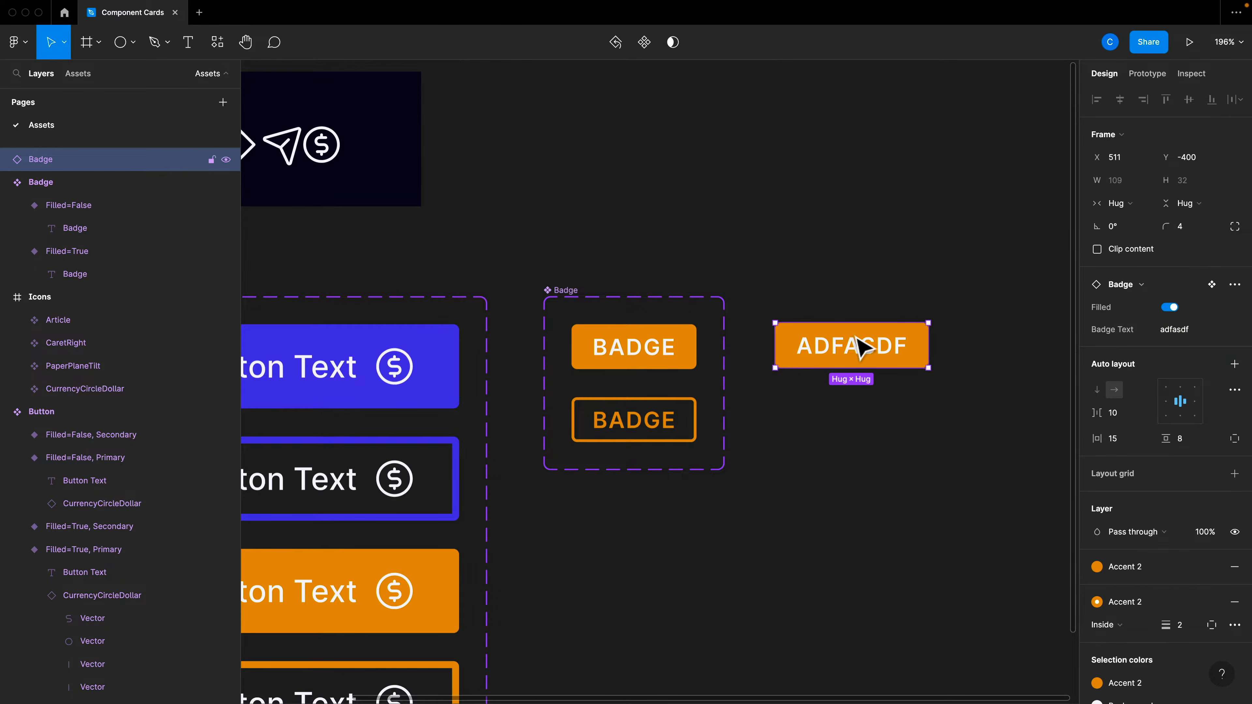
{"action": "key", "text": "Delete"}
- Place a 100 × 100 frame beside the Badge set at X 553, Y -419, level with the set's top edge
{"action": "scroll", "coordinate": [721, 372], "scroll_direction": "down", "scroll_amount": 5}
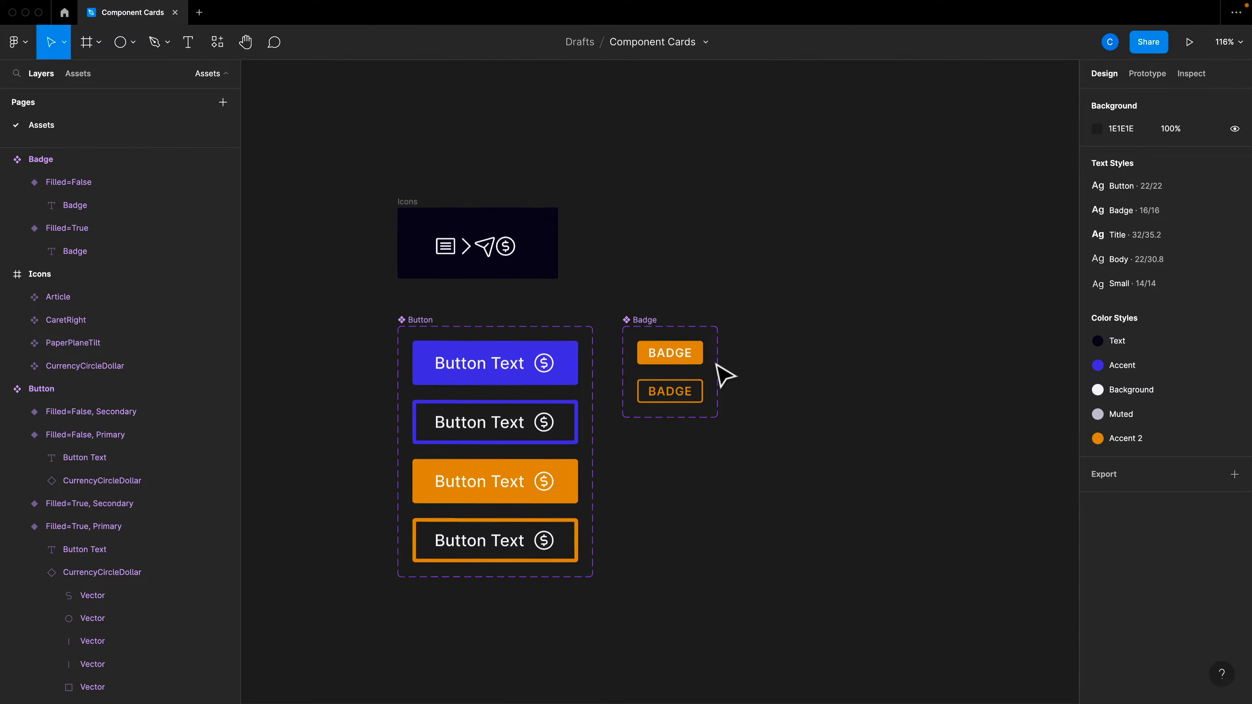
{"action": "scroll", "coordinate": [724, 375], "scroll_direction": "down", "scroll_amount": 2}
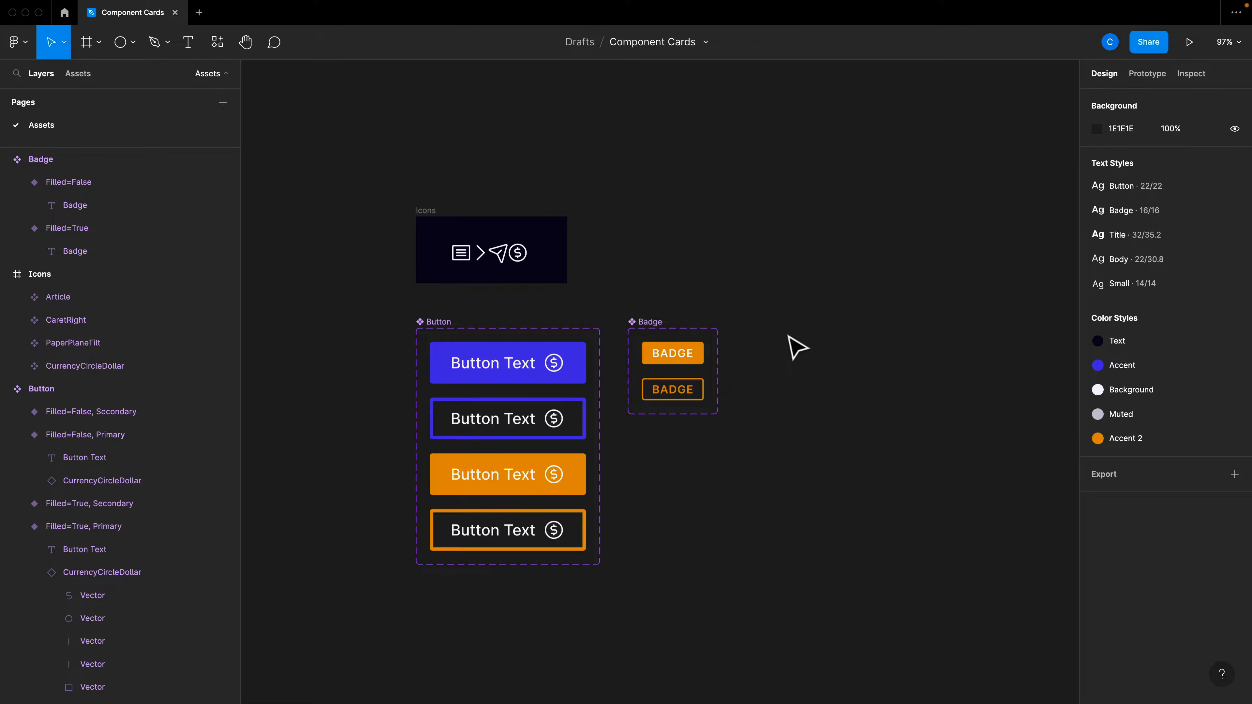
{"action": "scroll", "coordinate": [796, 347], "scroll_direction": "right", "scroll_amount": 3}
{"action": "key", "text": "f"}
{"action": "left_click", "coordinate": [659, 347]}
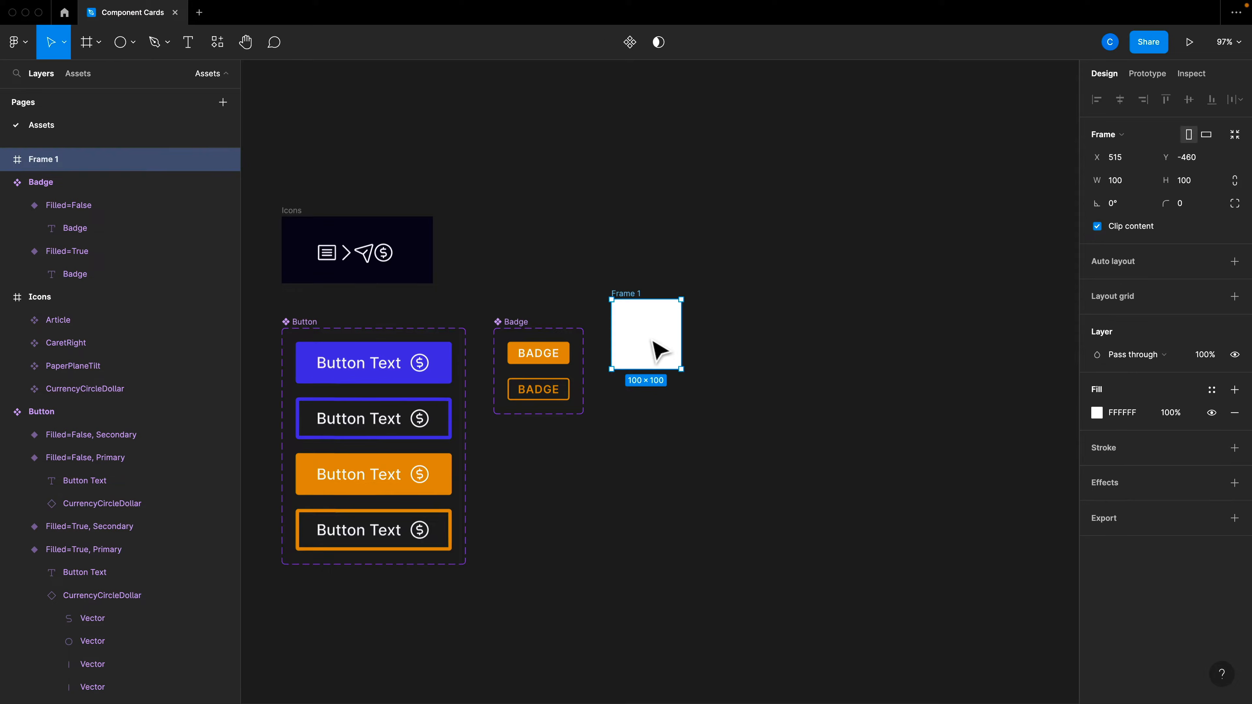
{"action": "left_click_drag", "start_coordinate": [671, 358], "coordinate": [679, 370]}
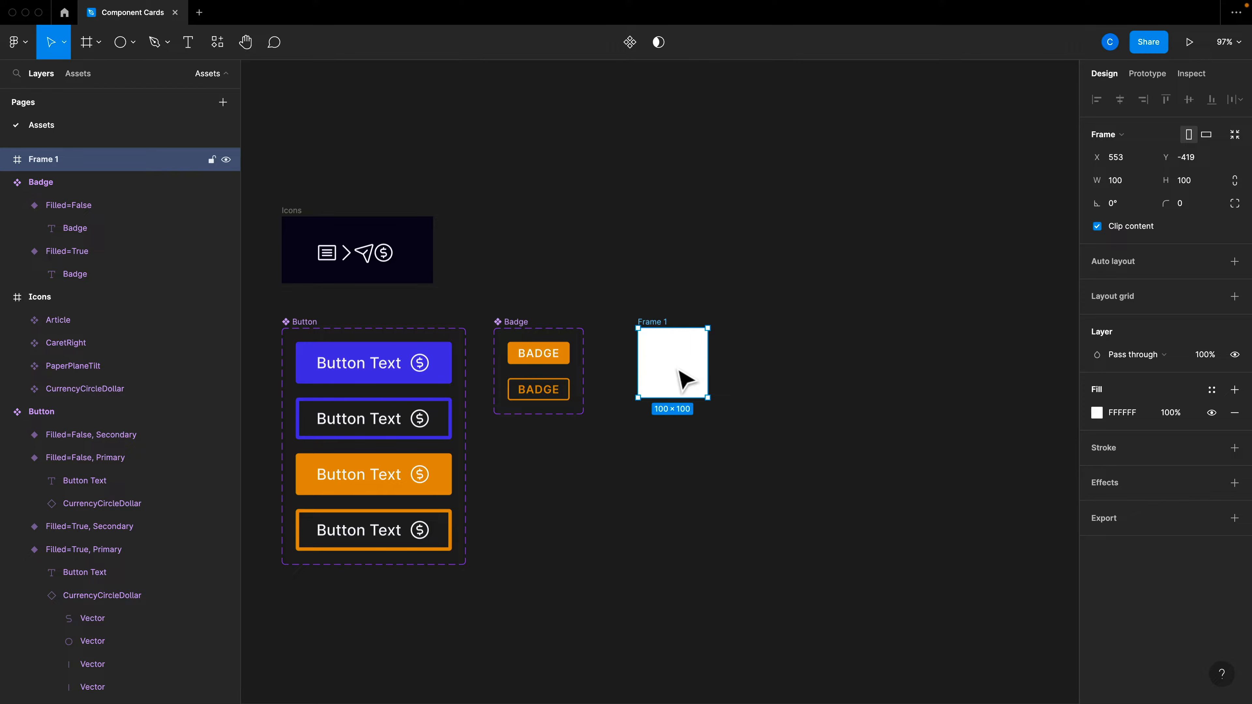
- Turn the new frame into a component and rename it "Card"
{"action": "left_click", "coordinate": [630, 44]}
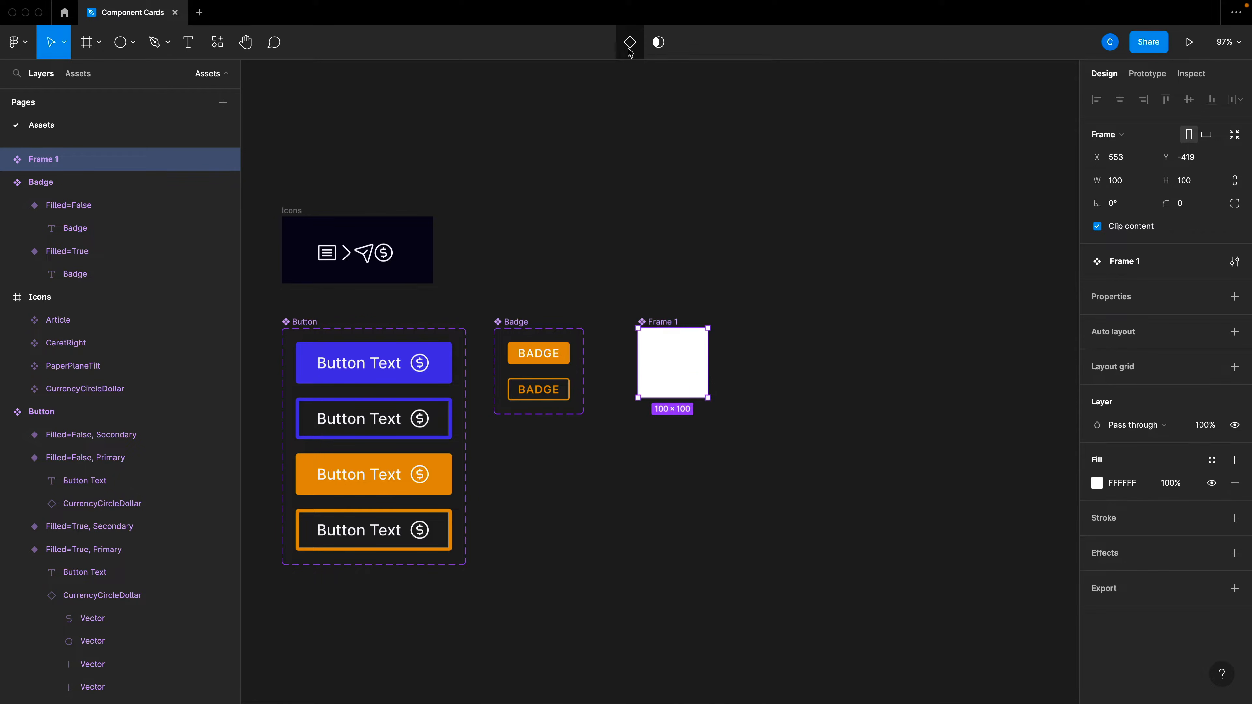
{"action": "double_click", "coordinate": [662, 320]}
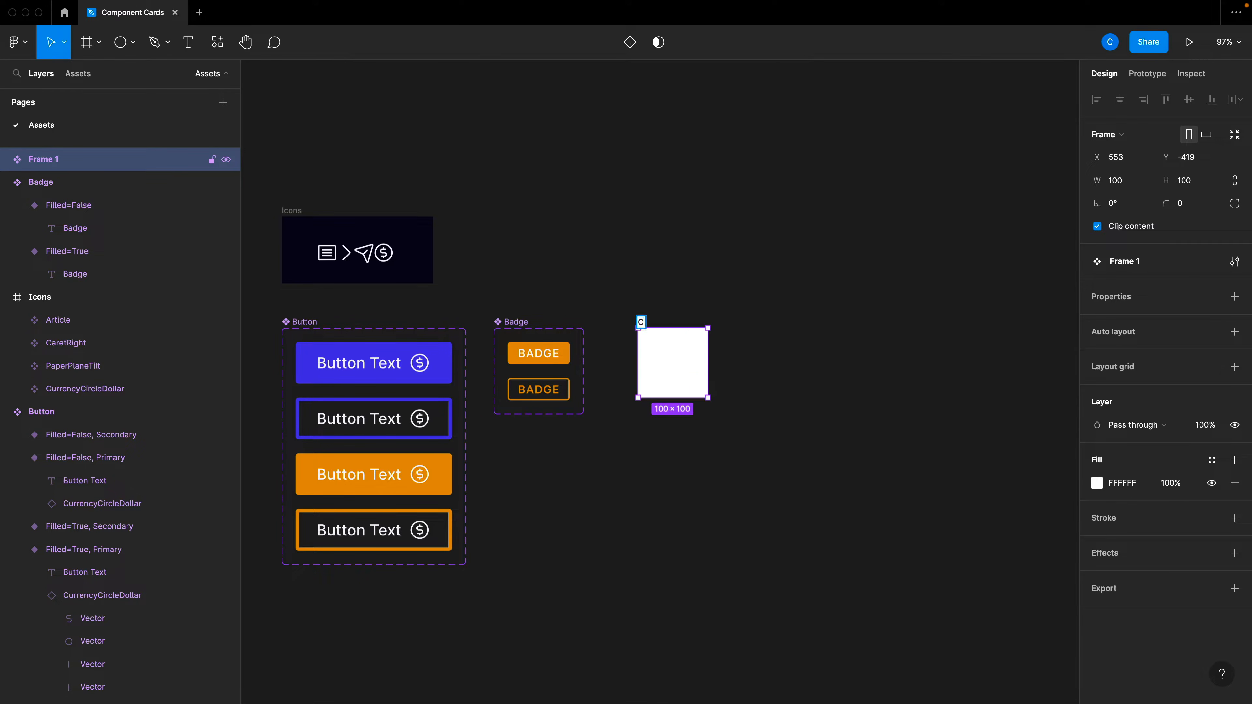
{"action": "key", "text": "Return"}
- Give the Card component a corner radius of 15 and the Background color style as its fill
{"action": "left_click", "coordinate": [1185, 208]}
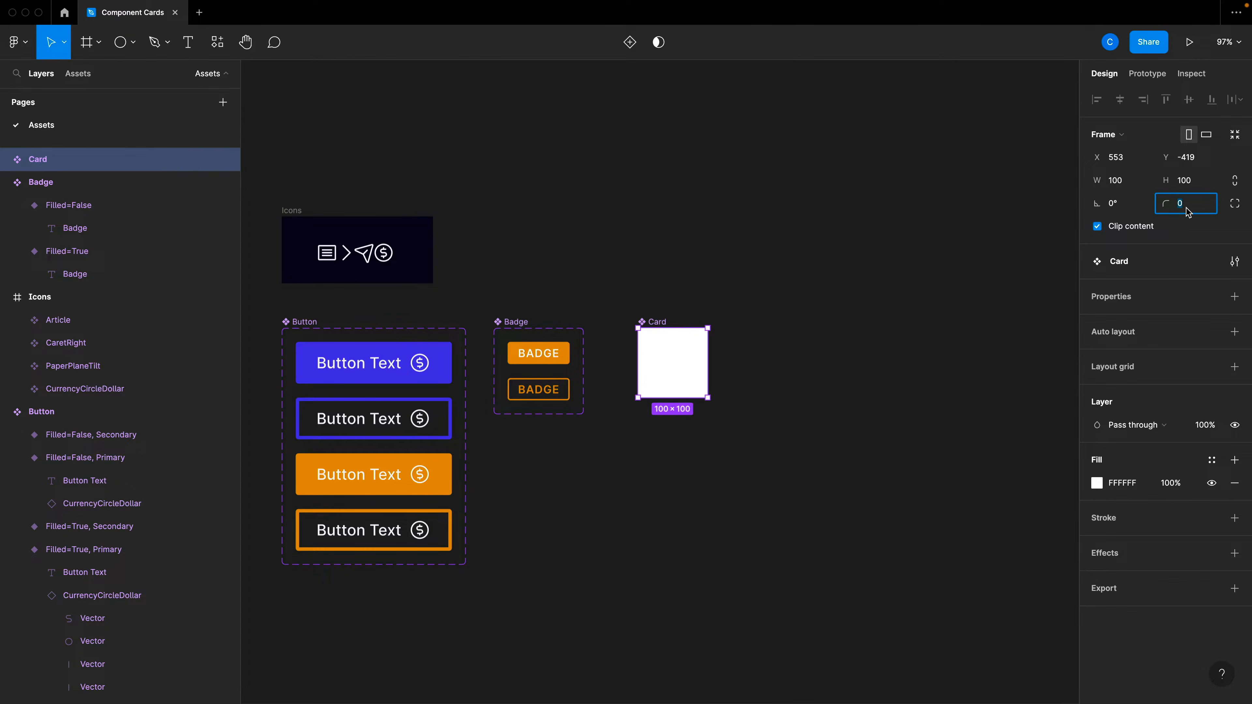
{"action": "left_click", "coordinate": [1212, 461]}
{"action": "left_click", "coordinate": [1155, 546]}
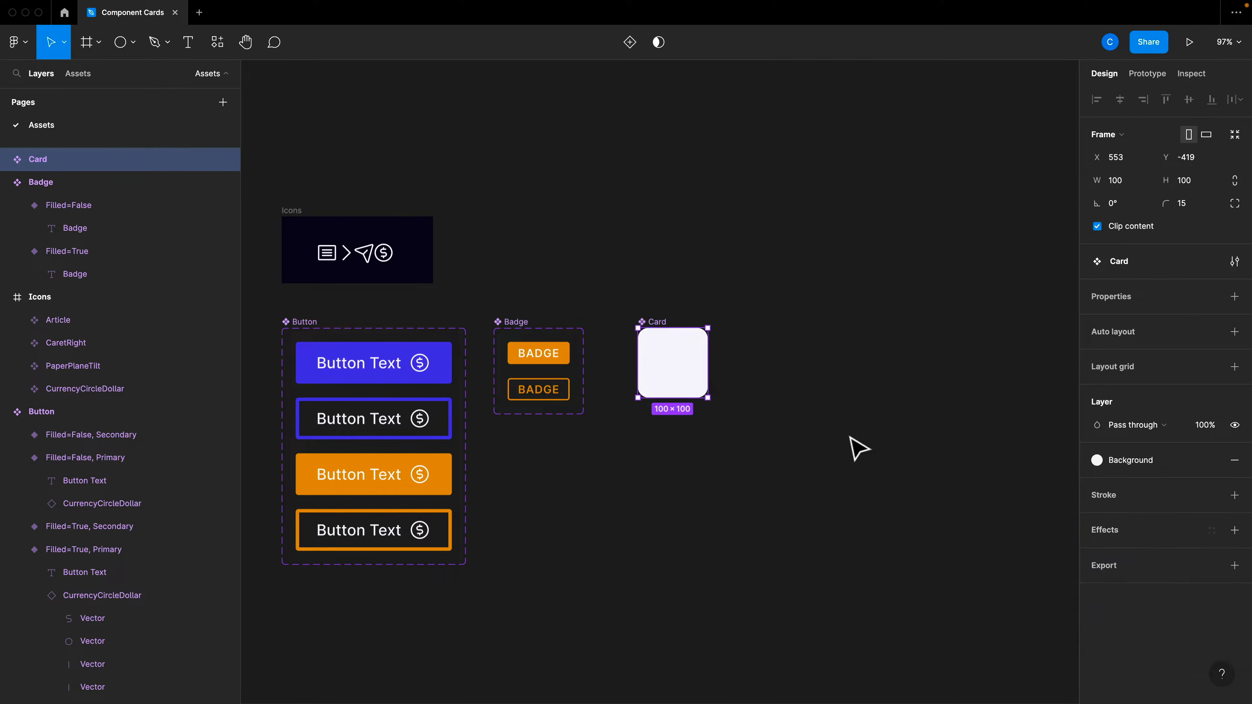
{"action": "left_click", "coordinate": [721, 386]}
{"action": "left_click", "coordinate": [695, 374]}
- Place an instance of the filled badge inside the Card component and add auto layout to the card
{"action": "left_click", "coordinate": [536, 360]}
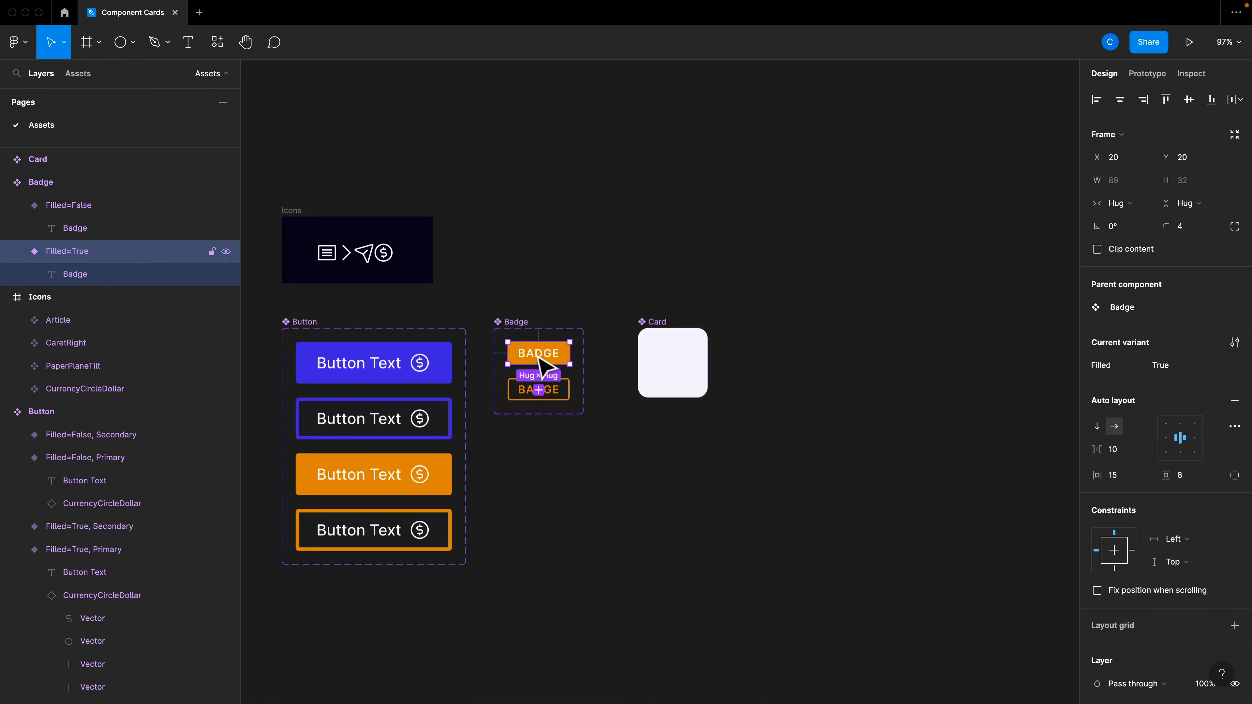
{"action": "left_click_drag", "start_coordinate": [539, 367], "coordinate": [690, 390]}
{"action": "left_click", "coordinate": [690, 392]}
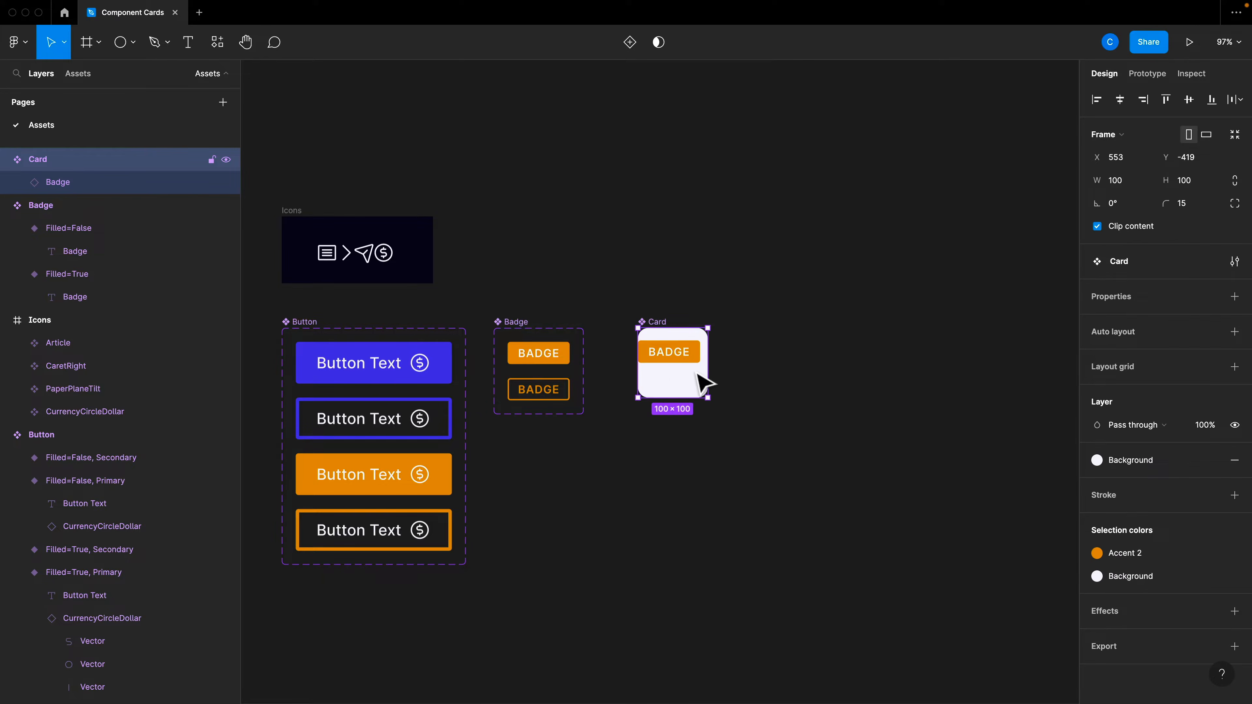
{"action": "key", "text": "shift+a"}
{"action": "left_click", "coordinate": [671, 363]}
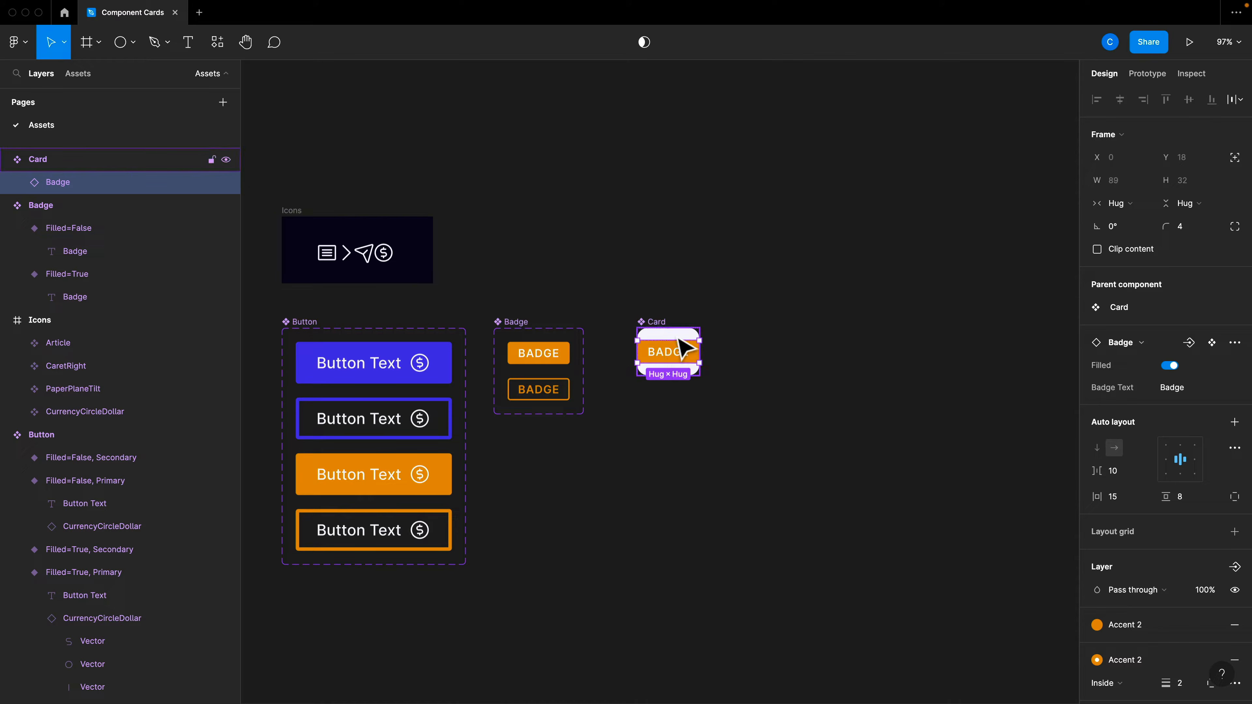
- Set the Card component's horizontal and vertical auto layout padding to 25
{"action": "left_click", "coordinate": [665, 330]}
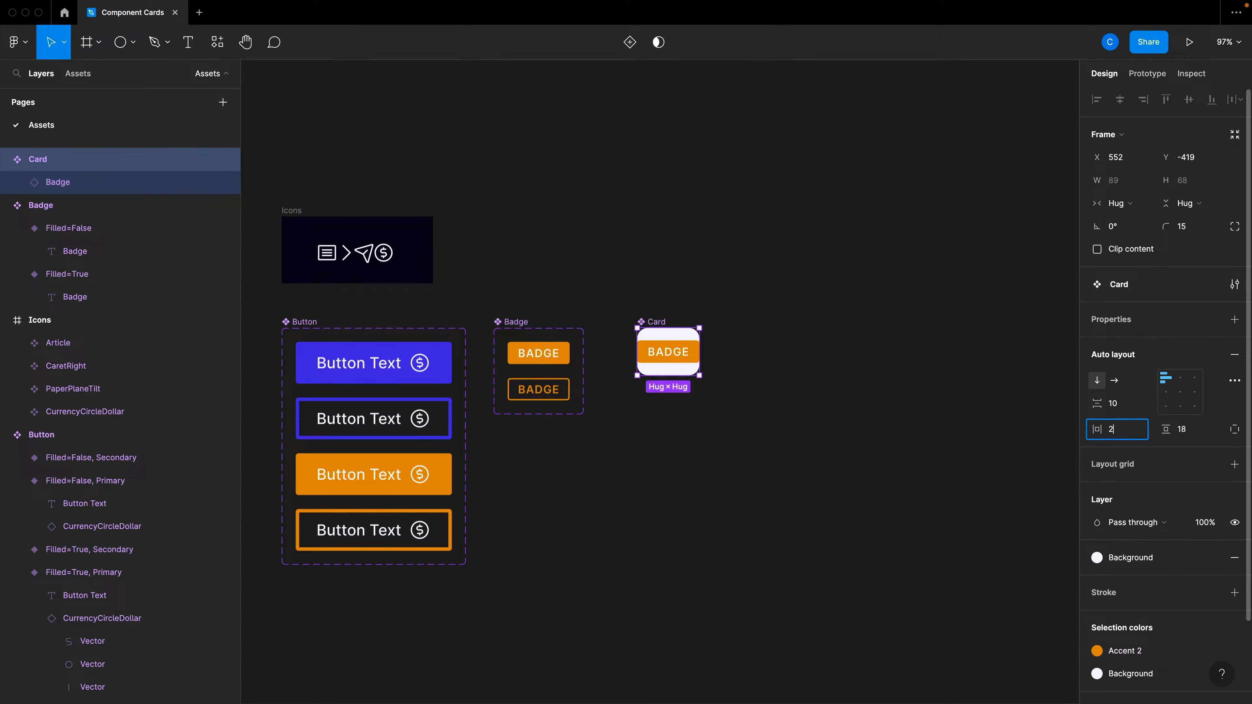
{"action": "type", "text": "25"}
{"action": "key", "text": "Tab"}
{"action": "key", "text": "Return"}
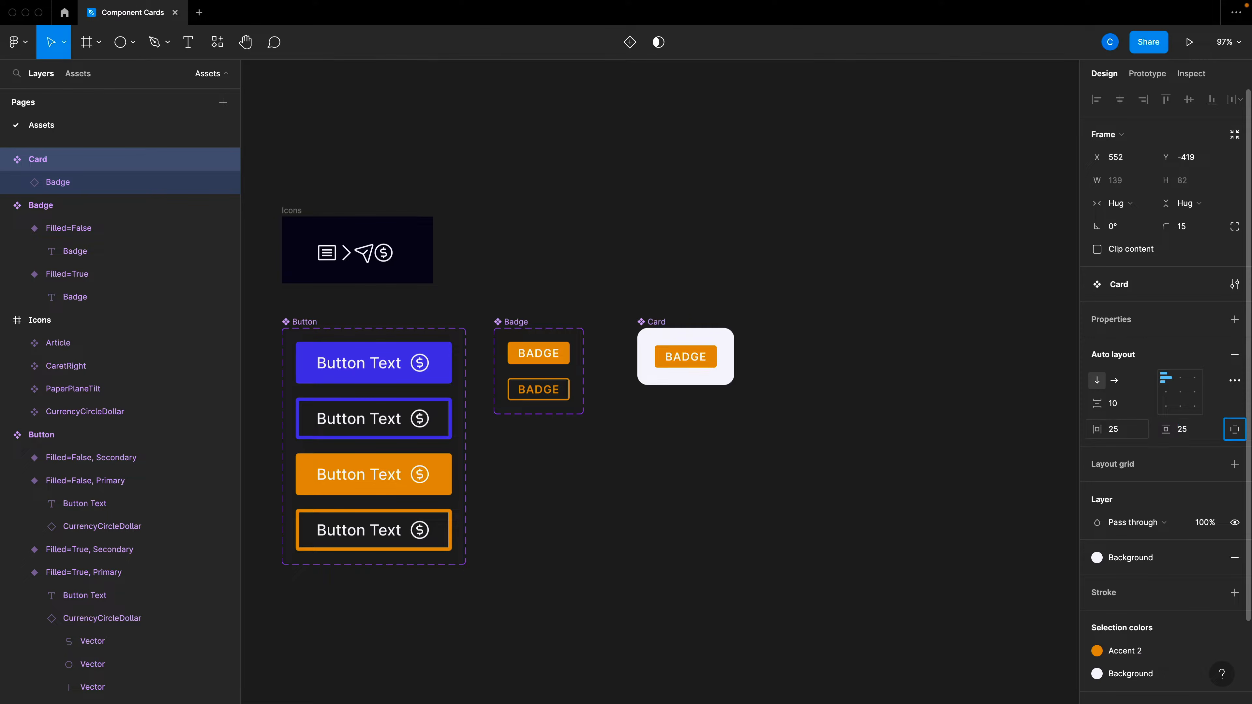
{"action": "left_click", "coordinate": [754, 412]}
{"action": "left_click", "coordinate": [704, 385]}
{"action": "scroll", "coordinate": [714, 404], "scroll_direction": "right", "scroll_amount": 2}
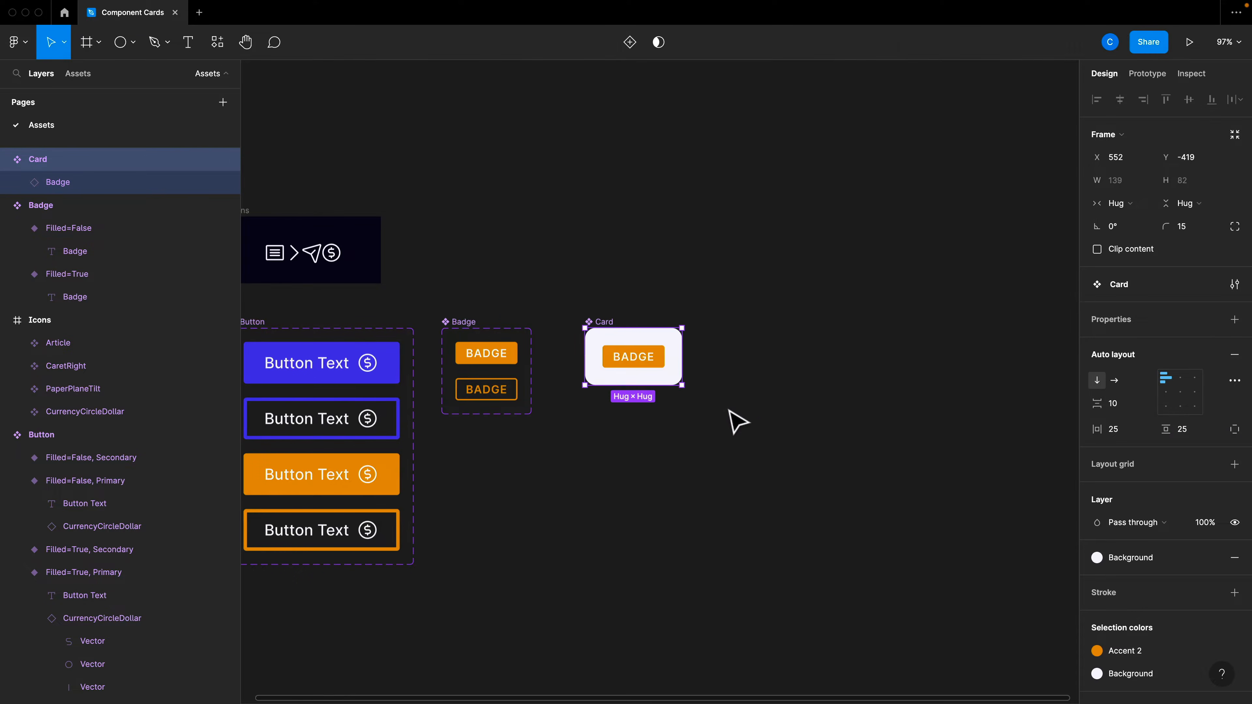
{"action": "left_click", "coordinate": [718, 410]}
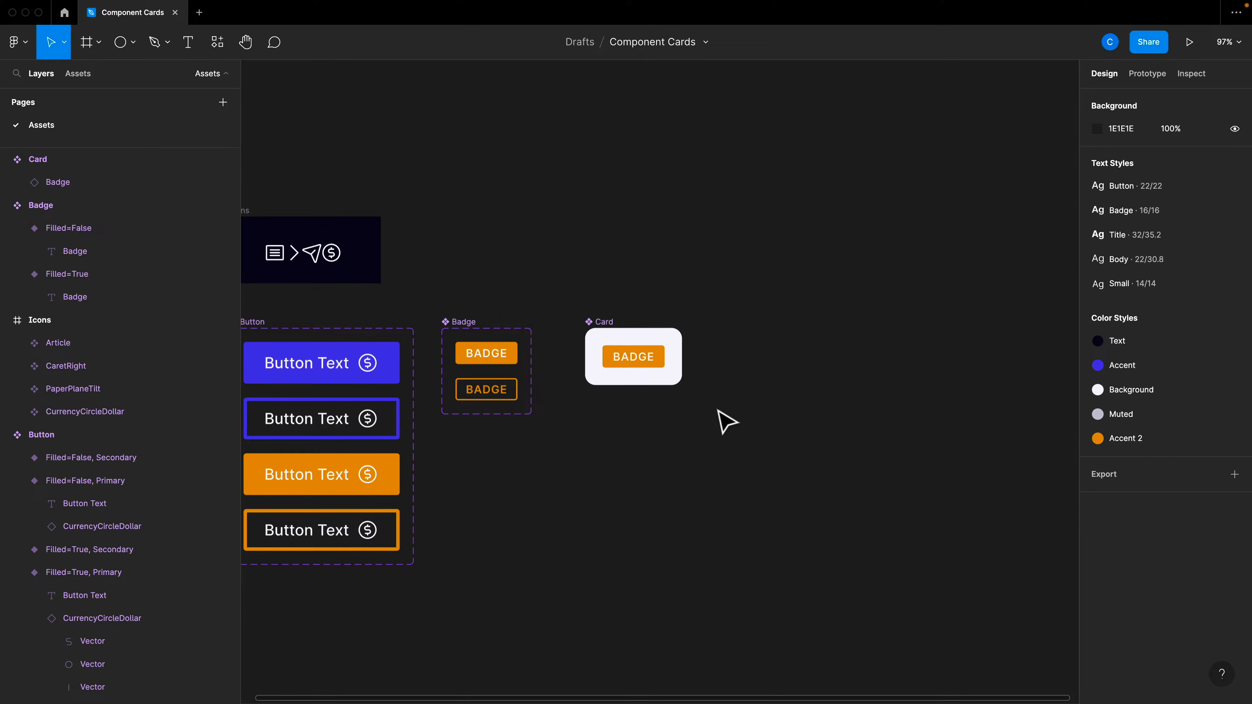
- Run the Unsplash plugin and search its photos for "mountains"
{"action": "key", "text": "super+slash"}
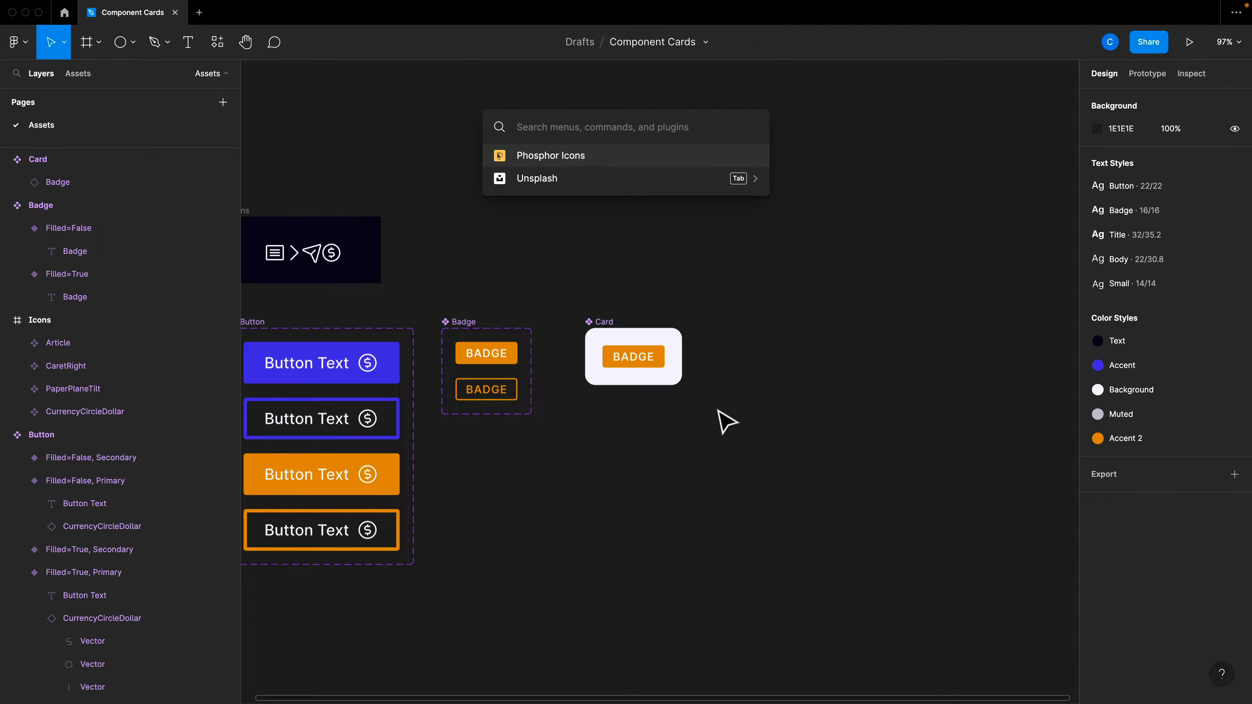
{"action": "key", "text": "Down"}
{"action": "key", "text": "Return"}
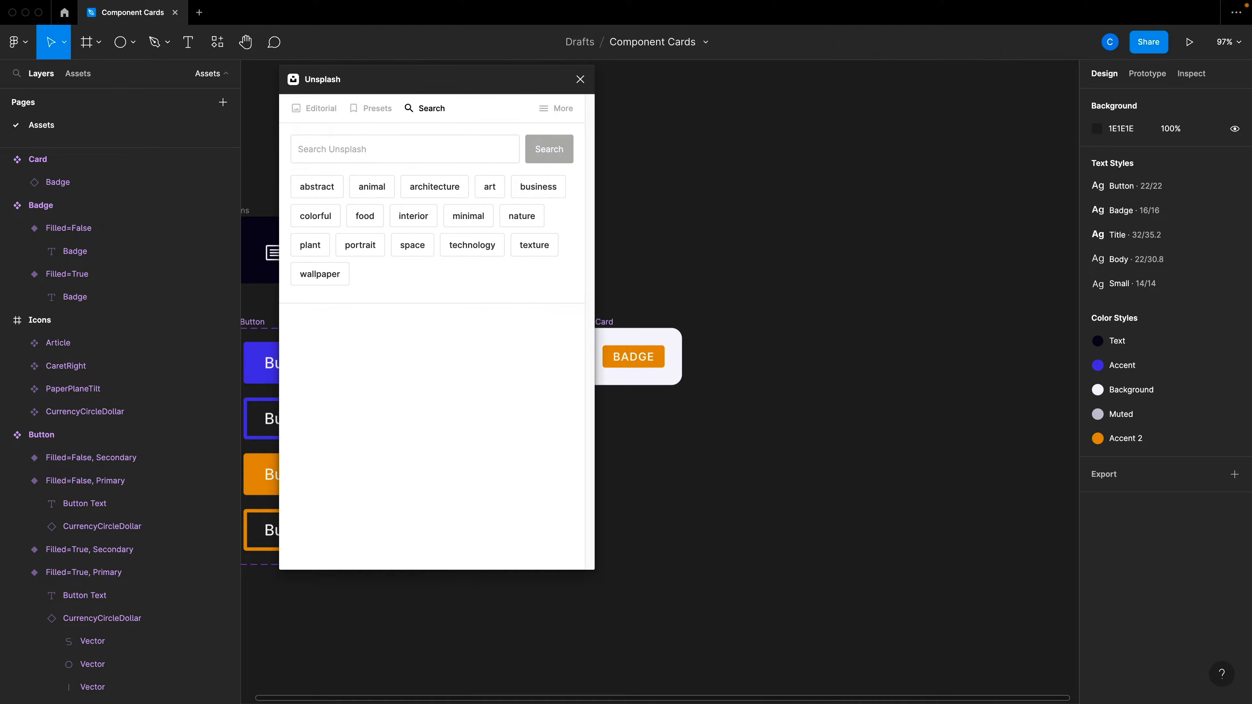
{"action": "left_click", "coordinate": [420, 151]}
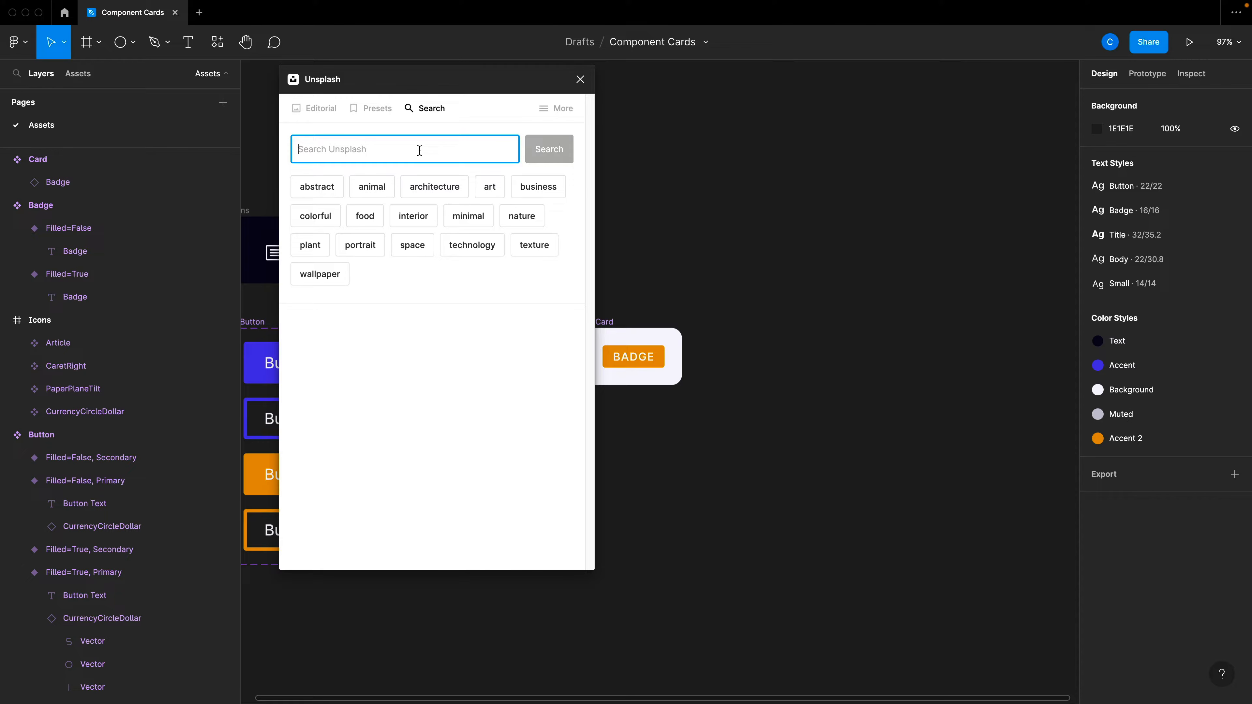
{"action": "type", "text": "mountains"}
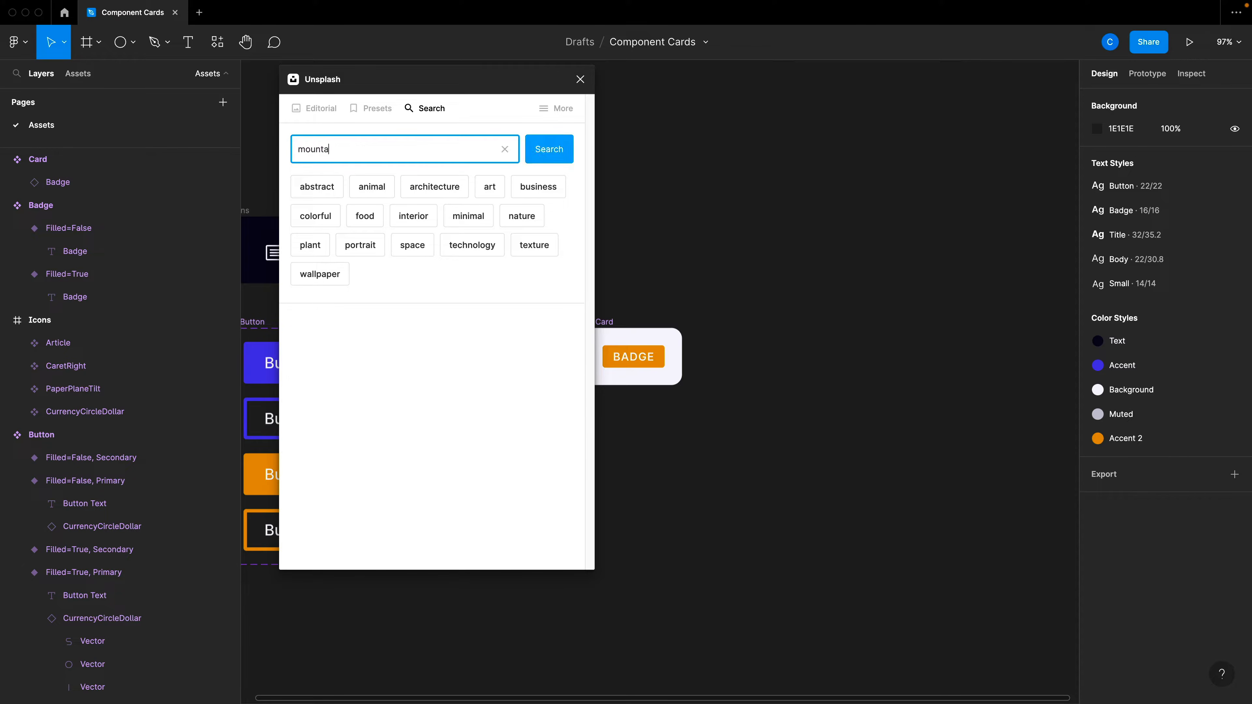
{"action": "key", "text": "Return"}
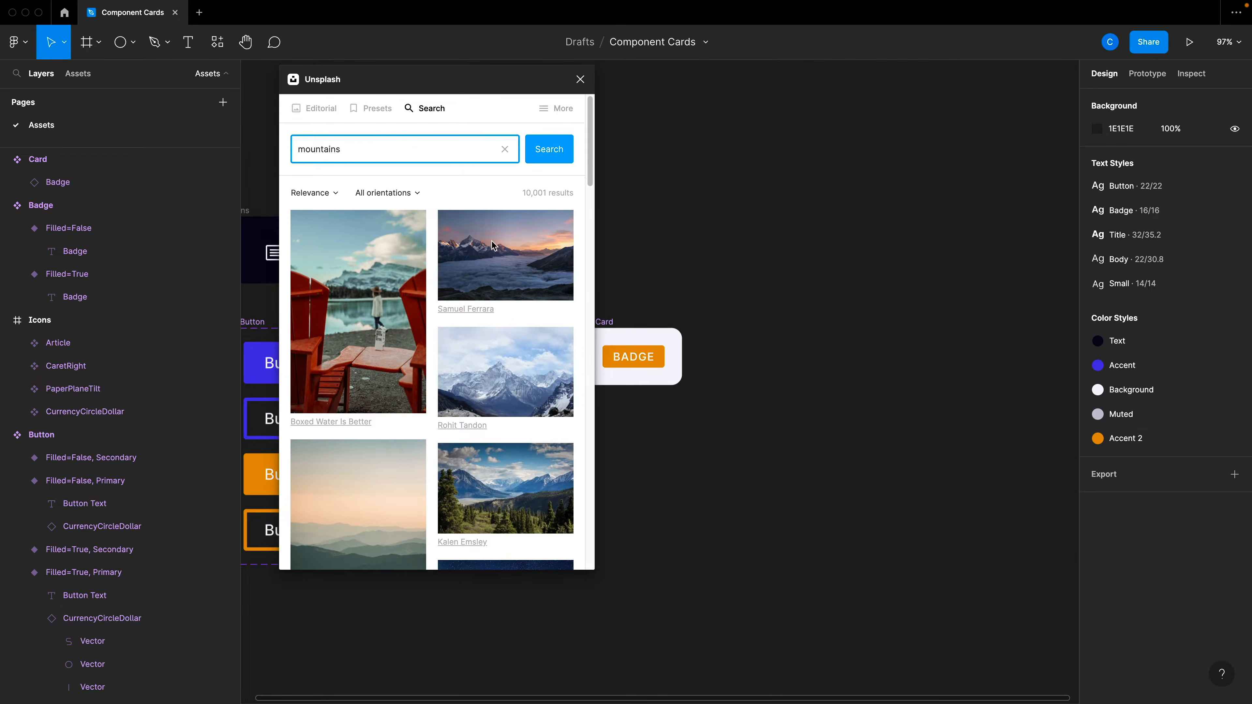
- Place the sunset mountain photo and the snowy peaks photo from the Unsplash results on the empty canvas beside the Card component
{"action": "left_click_drag", "start_coordinate": [491, 241], "coordinate": [845, 181]}
{"action": "left_click_drag", "start_coordinate": [491, 380], "coordinate": [927, 380]}
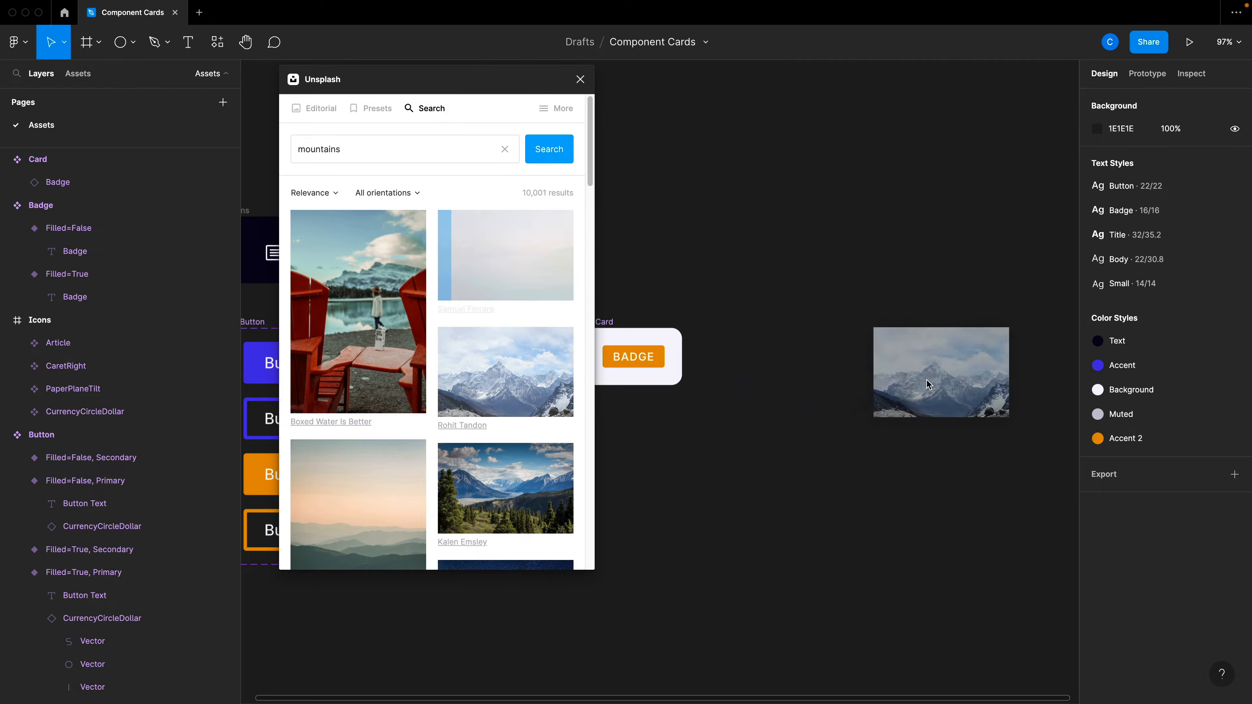
- Add the forest-and-lake mountain photo and the purple night-sky mountain photo from the Unsplash results to the canvas
{"action": "left_click_drag", "start_coordinate": [517, 493], "coordinate": [774, 612]}
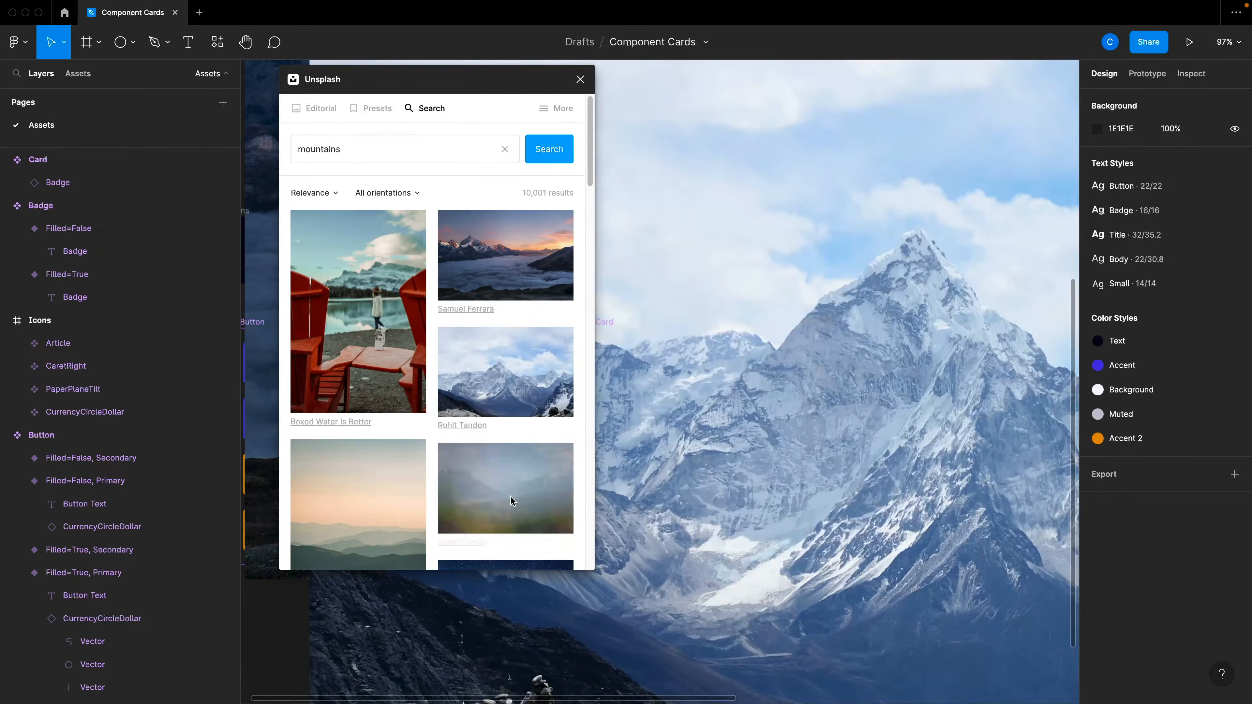
{"action": "scroll", "coordinate": [509, 488], "scroll_direction": "down", "scroll_amount": 4}
{"action": "left_click_drag", "start_coordinate": [508, 425], "coordinate": [802, 456]}
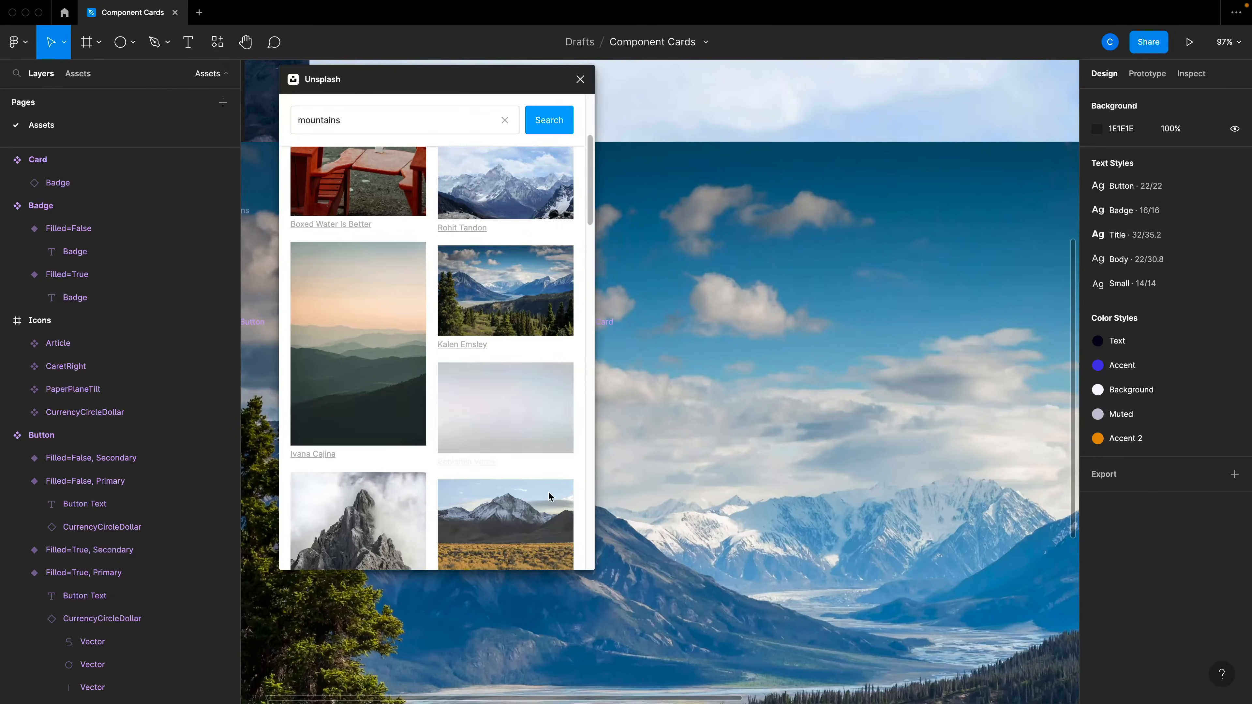
{"action": "scroll", "coordinate": [818, 467], "scroll_direction": "down", "scroll_amount": 10}
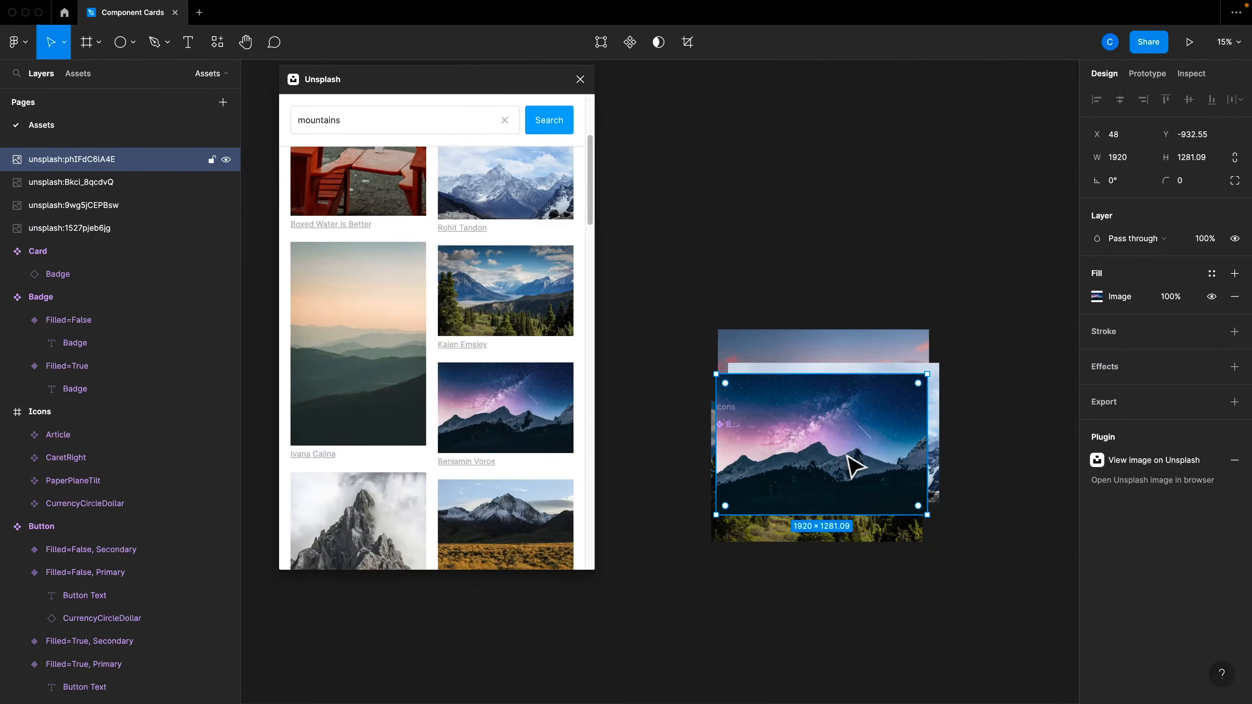
- Scale the night-sky, snowy-peak and lake photos down together to a width of 437
{"action": "left_click", "coordinate": [866, 377], "text": "shift"}
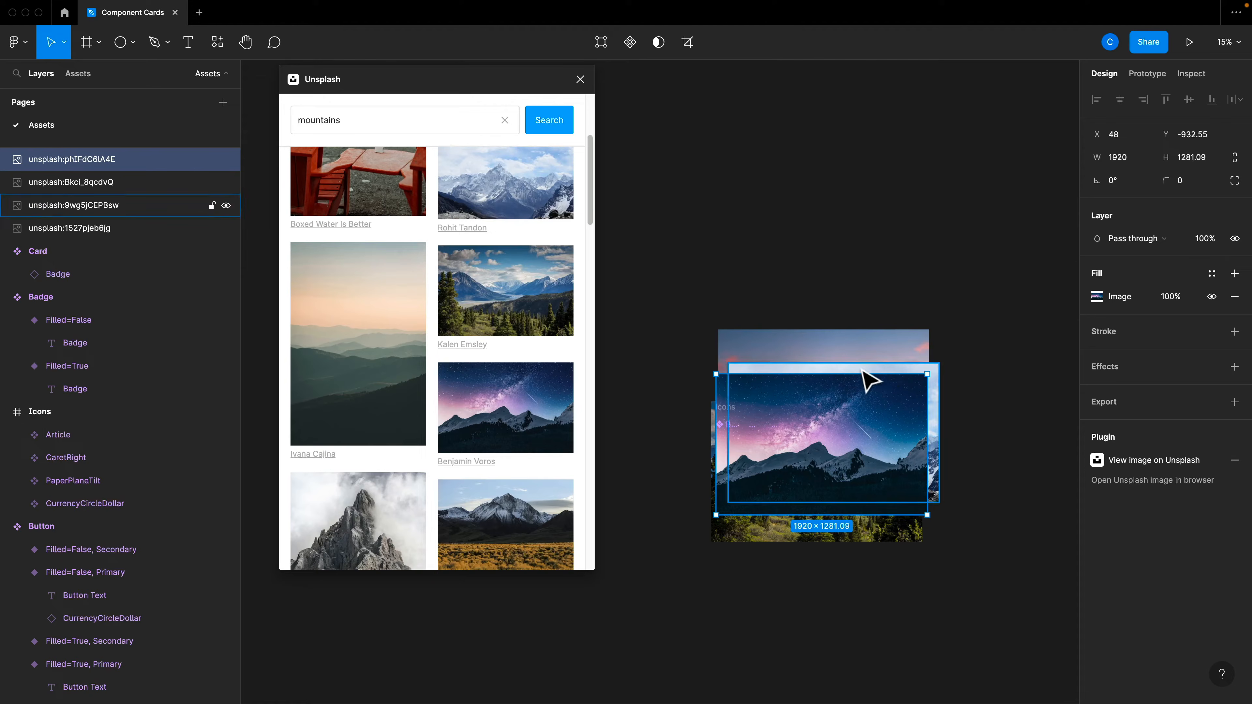
{"action": "left_click", "coordinate": [883, 536], "text": "shift"}
{"action": "left_click_drag", "start_coordinate": [953, 558], "coordinate": [779, 385]}
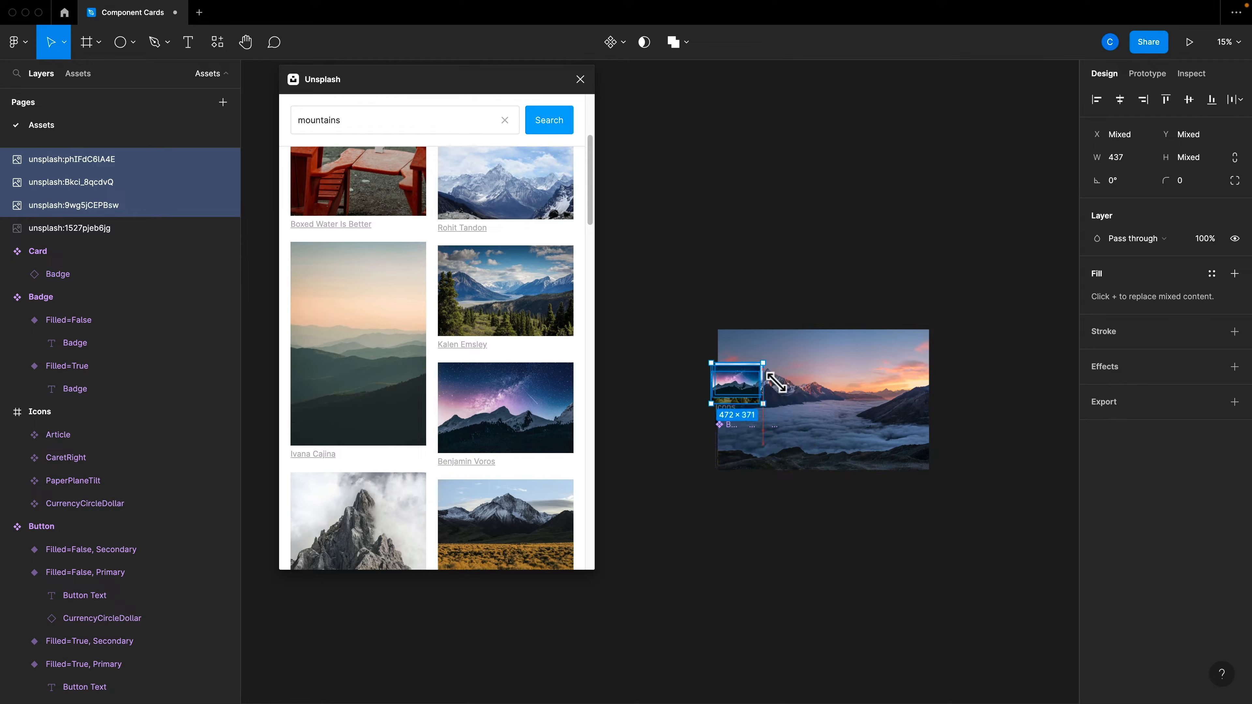
- Shrink the sunset photo to 488 × 325, replace its image with the forest-and-lake photo, and close Unsplash
{"action": "left_click", "coordinate": [844, 405]}
{"action": "left_click_drag", "start_coordinate": [942, 340], "coordinate": [740, 275]}
{"action": "left_click", "coordinate": [505, 290]}
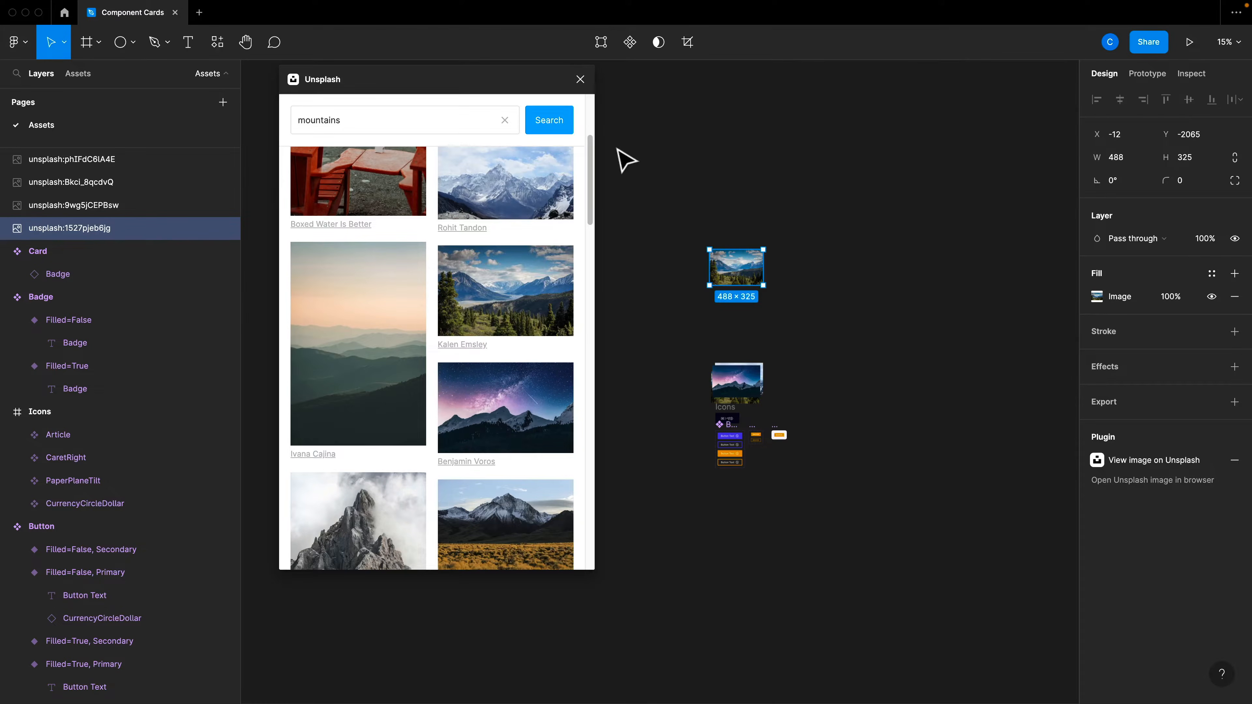
{"action": "left_click", "coordinate": [580, 79]}
- Separate the overlapping photos, placing the snowy peak beside the larger lake photo, and delete the duplicate lake photo
{"action": "scroll", "coordinate": [788, 310], "scroll_direction": "up", "scroll_amount": 3}
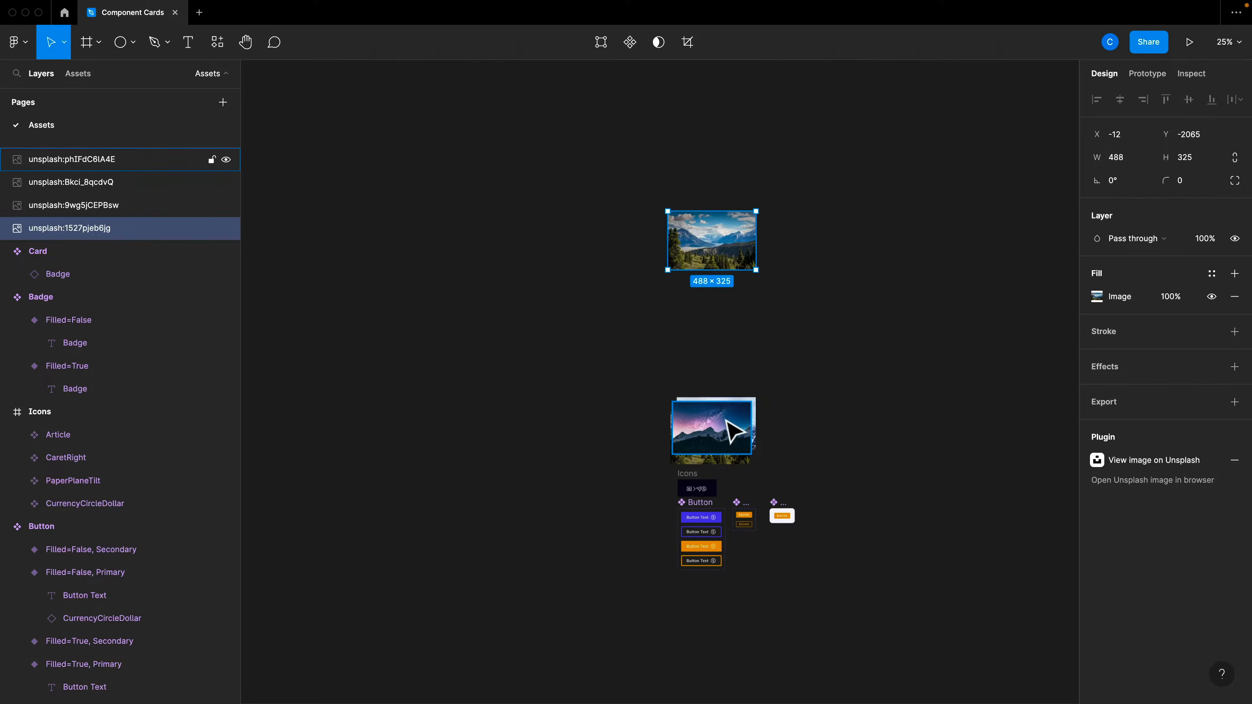
{"action": "left_click_drag", "start_coordinate": [735, 428], "coordinate": [824, 246]}
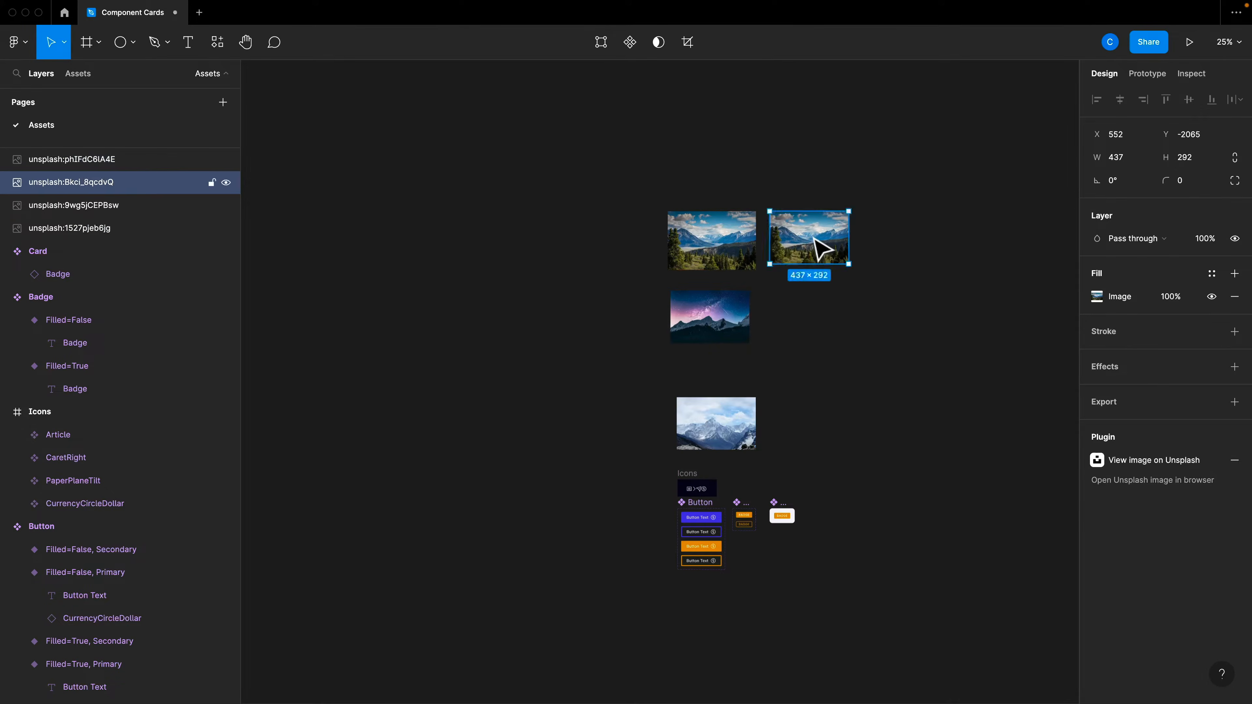
{"action": "key", "text": "Delete"}
{"action": "left_click_drag", "start_coordinate": [755, 409], "coordinate": [830, 257]}
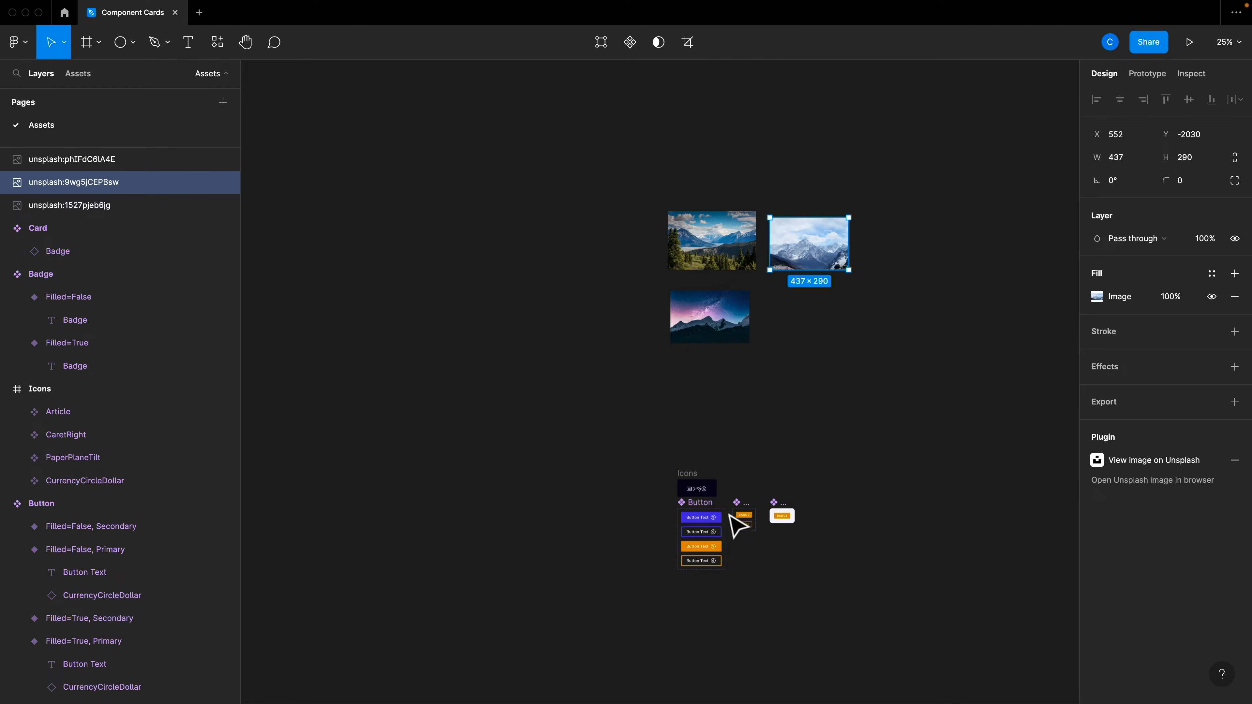
- Enlarge the night-sky and snowy-peak photos to match the lake photo's width of about 488
{"action": "scroll", "coordinate": [720, 486], "scroll_direction": "up", "scroll_amount": 2}
{"action": "left_click_drag", "start_coordinate": [732, 299], "coordinate": [735, 296]}
{"action": "left_click_drag", "start_coordinate": [838, 223], "coordinate": [890, 242]}
{"action": "left_click", "coordinate": [920, 241]}
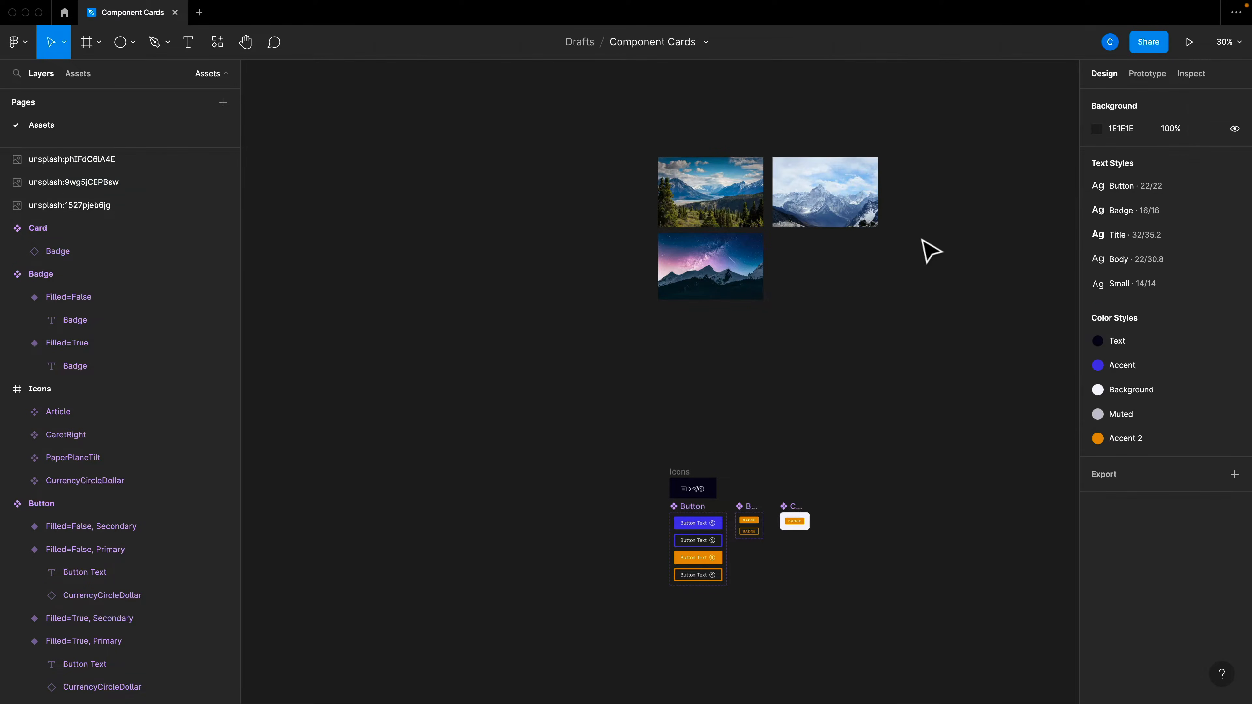
- Move the three mountain photos down to just above the Icons frame and convert each into its own component
{"action": "scroll", "coordinate": [912, 239], "scroll_direction": "right", "scroll_amount": 1}
{"action": "scroll", "coordinate": [802, 203], "scroll_direction": "up", "scroll_amount": 5}
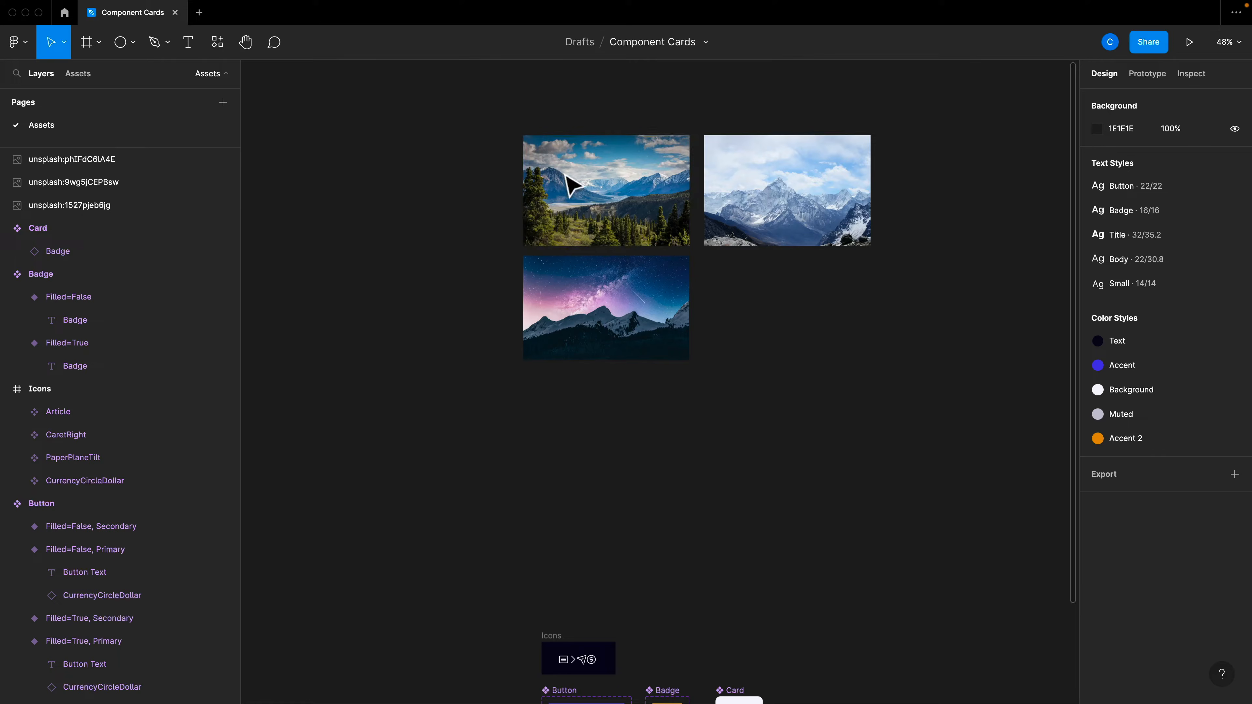
{"action": "left_click_drag", "start_coordinate": [900, 392], "coordinate": [599, 428]}
{"action": "scroll", "coordinate": [599, 428], "scroll_direction": "down", "scroll_amount": 3}
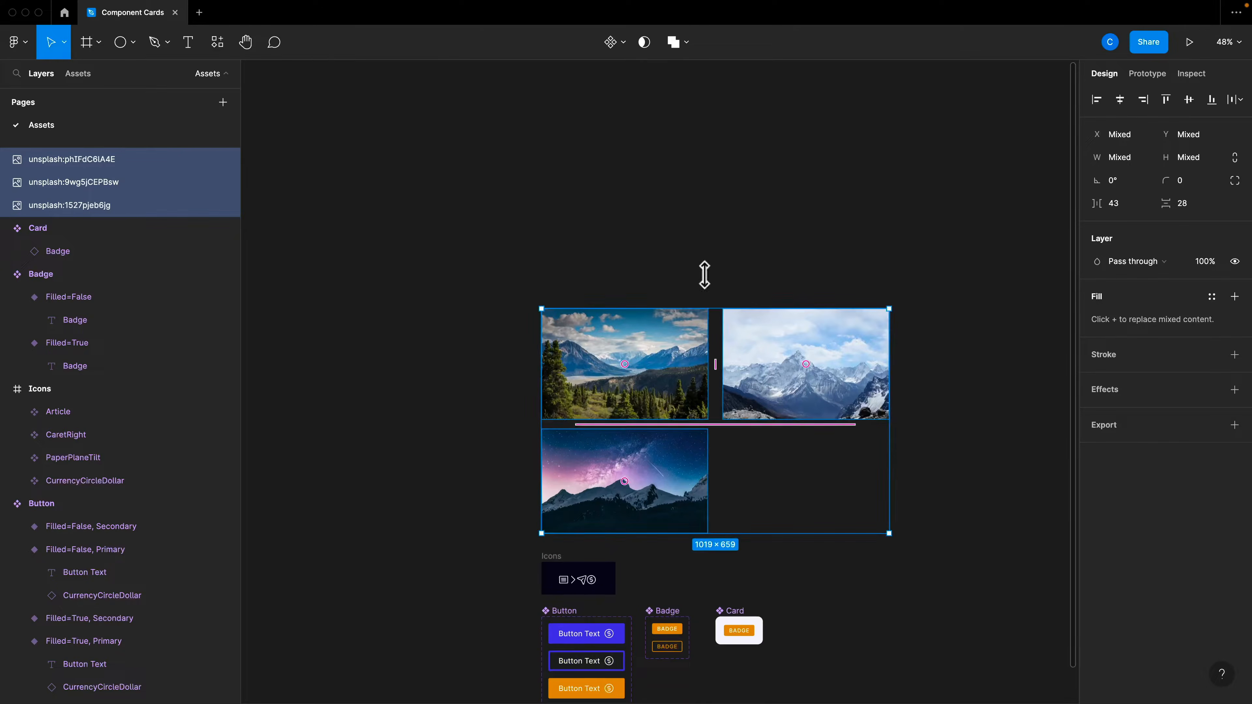
{"action": "left_click", "coordinate": [622, 42]}
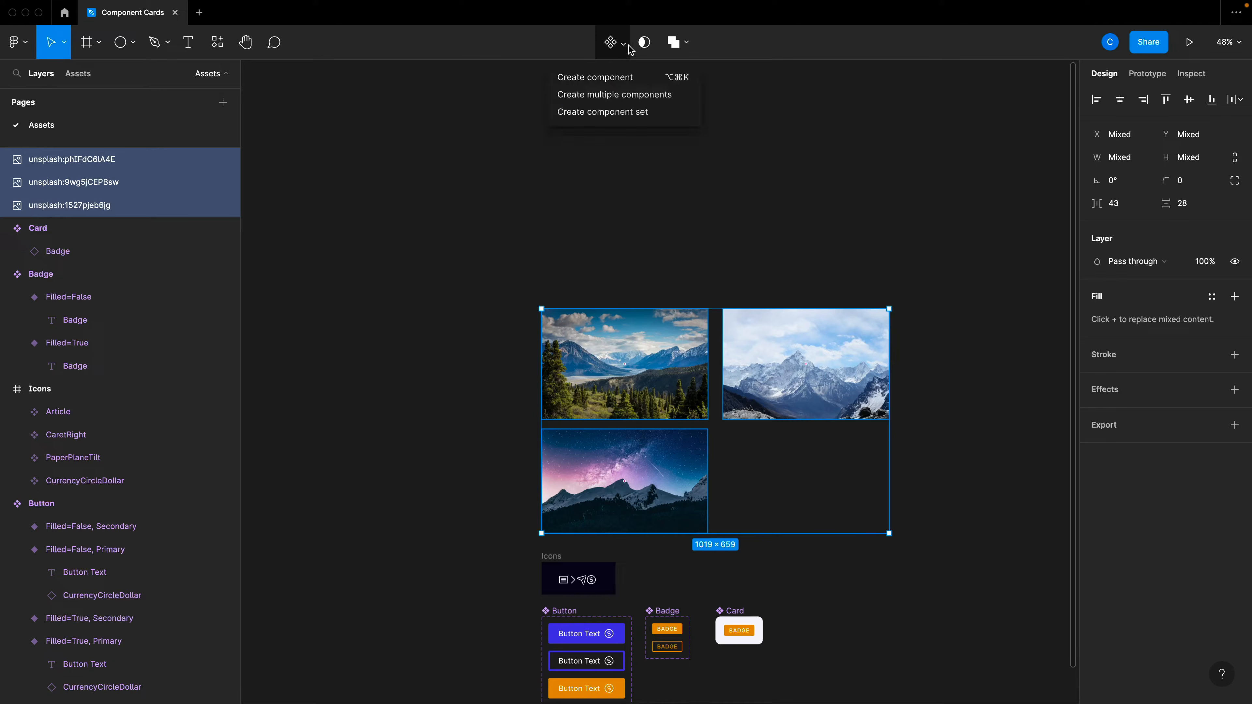
{"action": "left_click", "coordinate": [641, 94]}
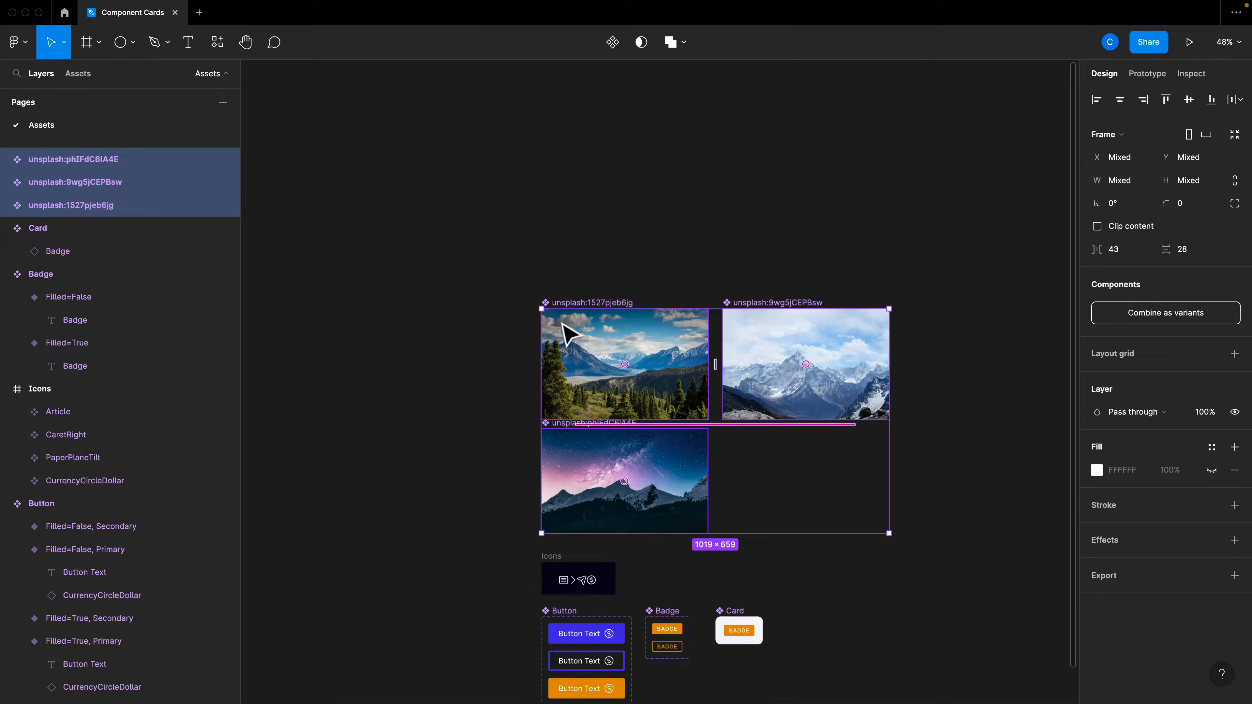
- Rename the night-sky component Mountain 1, the snowy-peak component Mountain 2 and the lake component Mountain 3
{"action": "double_click", "coordinate": [87, 161]}
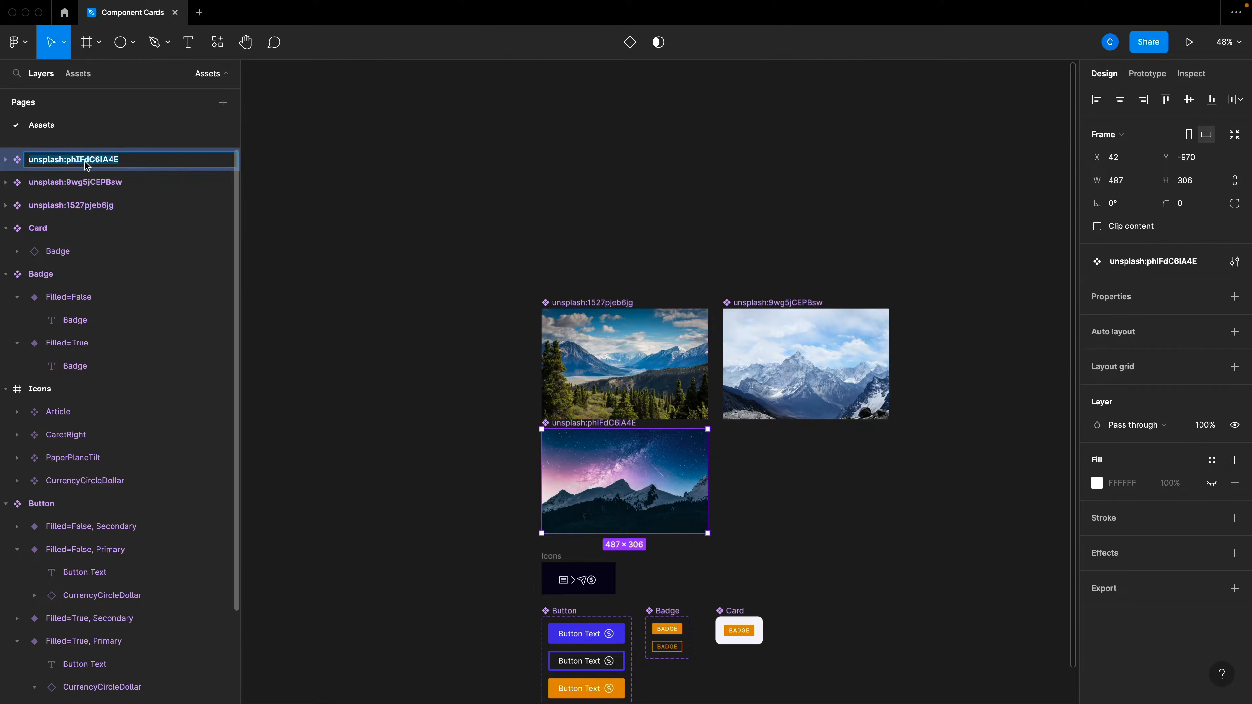
{"action": "type", "text": "Mountain 1"}
{"action": "key", "text": "Return"}
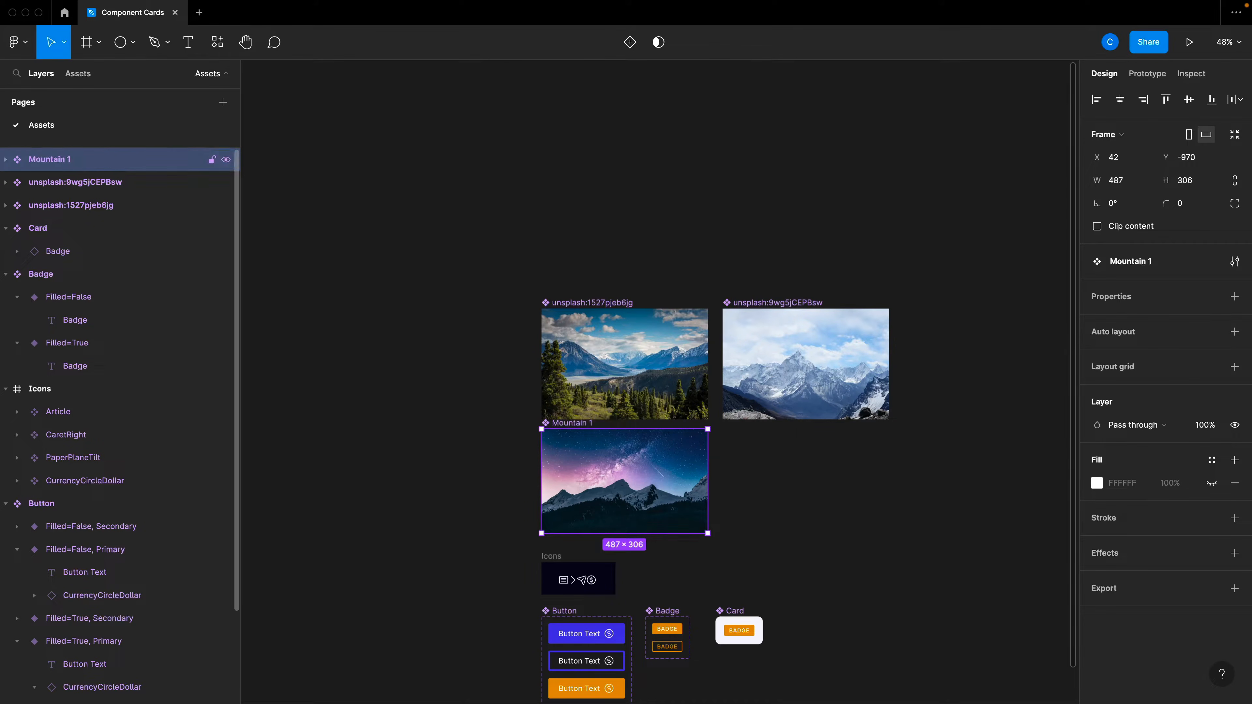
{"action": "double_click", "coordinate": [53, 172]}
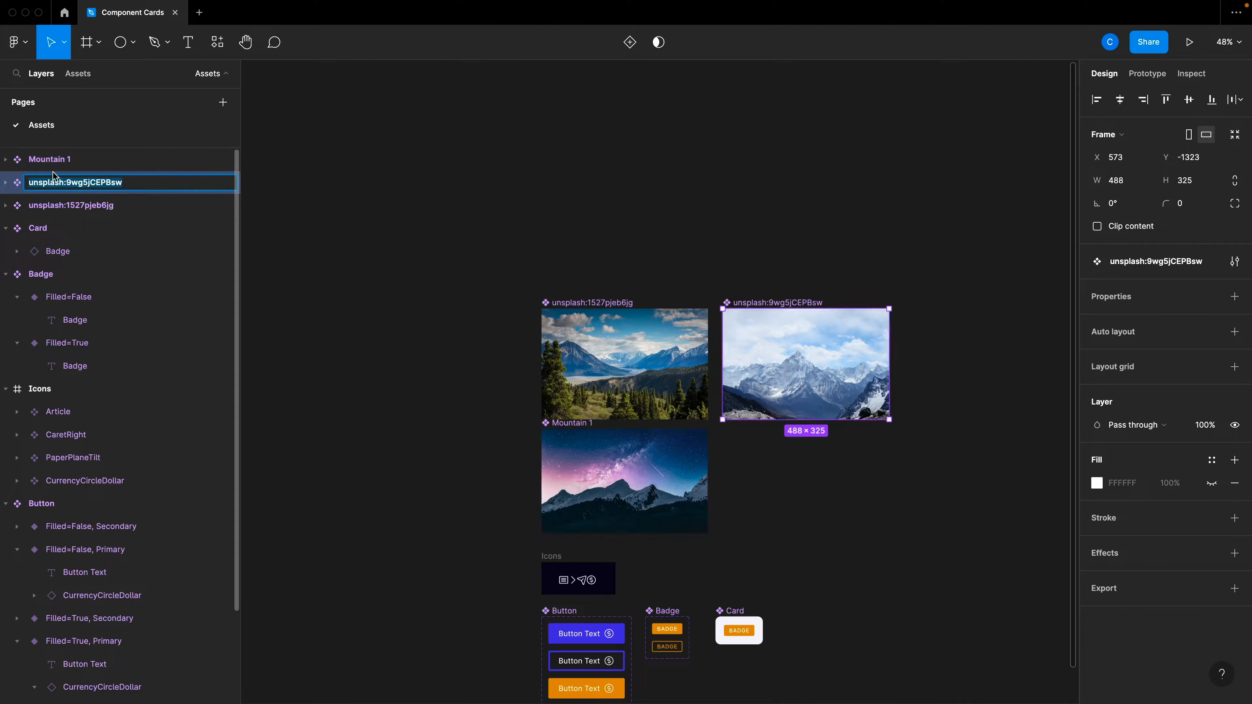
{"action": "type", "text": "Mountain 2"}
{"action": "key", "text": "Tab"}
{"action": "type", "text": "Mountain 3"}
{"action": "key", "text": "Return"}
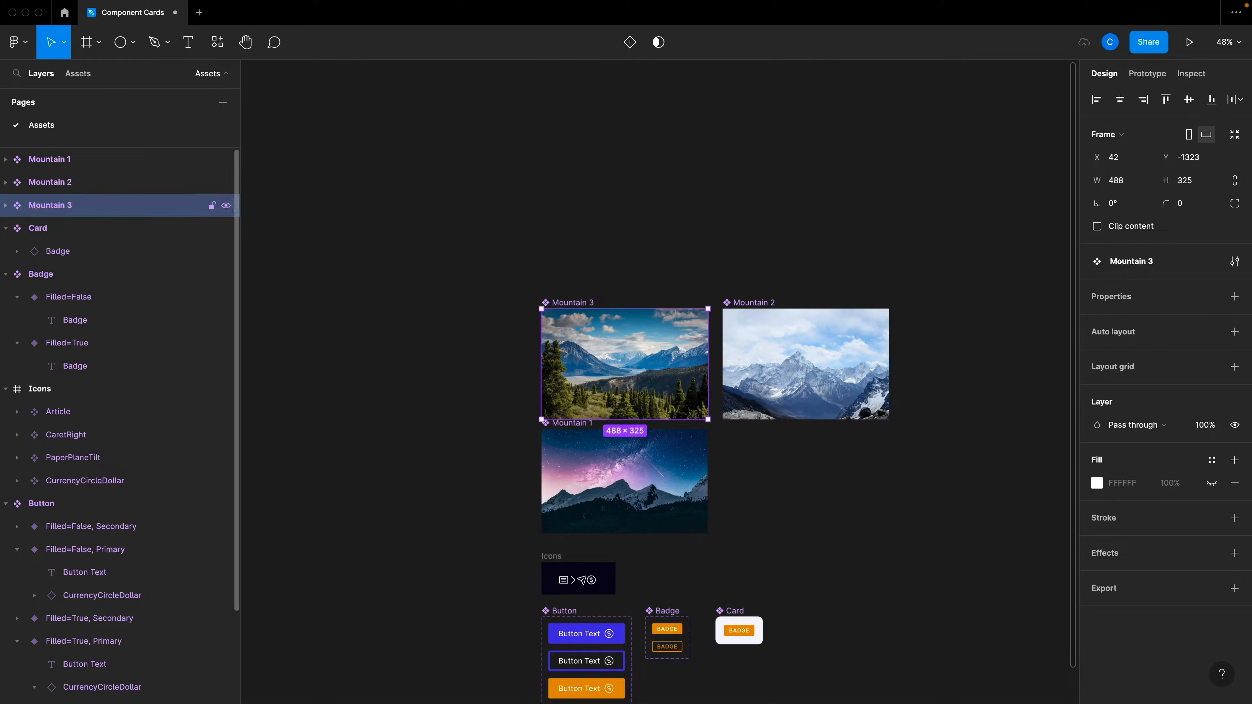
{"action": "left_click", "coordinate": [463, 286]}
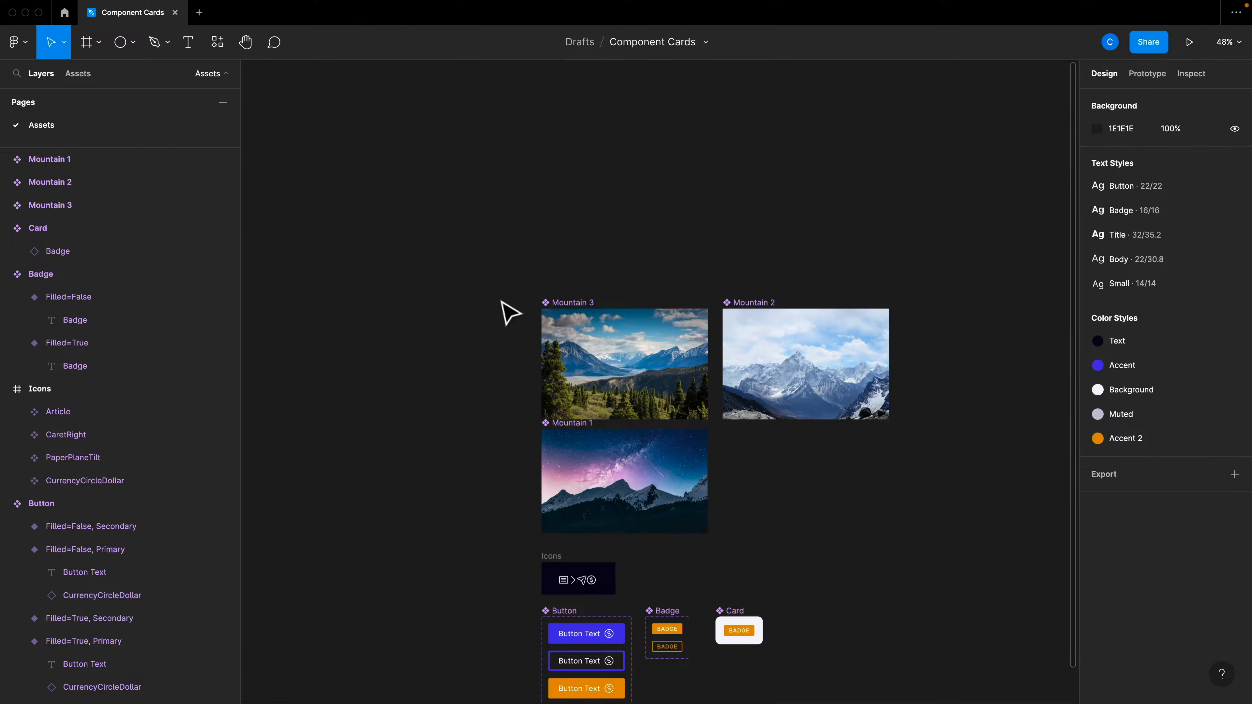
- Draw a frame of about 1128 × 765 around the three mountain components and name it Mountains
{"action": "key", "text": "f"}
{"action": "left_click_drag", "start_coordinate": [523, 284], "coordinate": [907, 545]}
{"action": "double_click", "coordinate": [544, 277]}
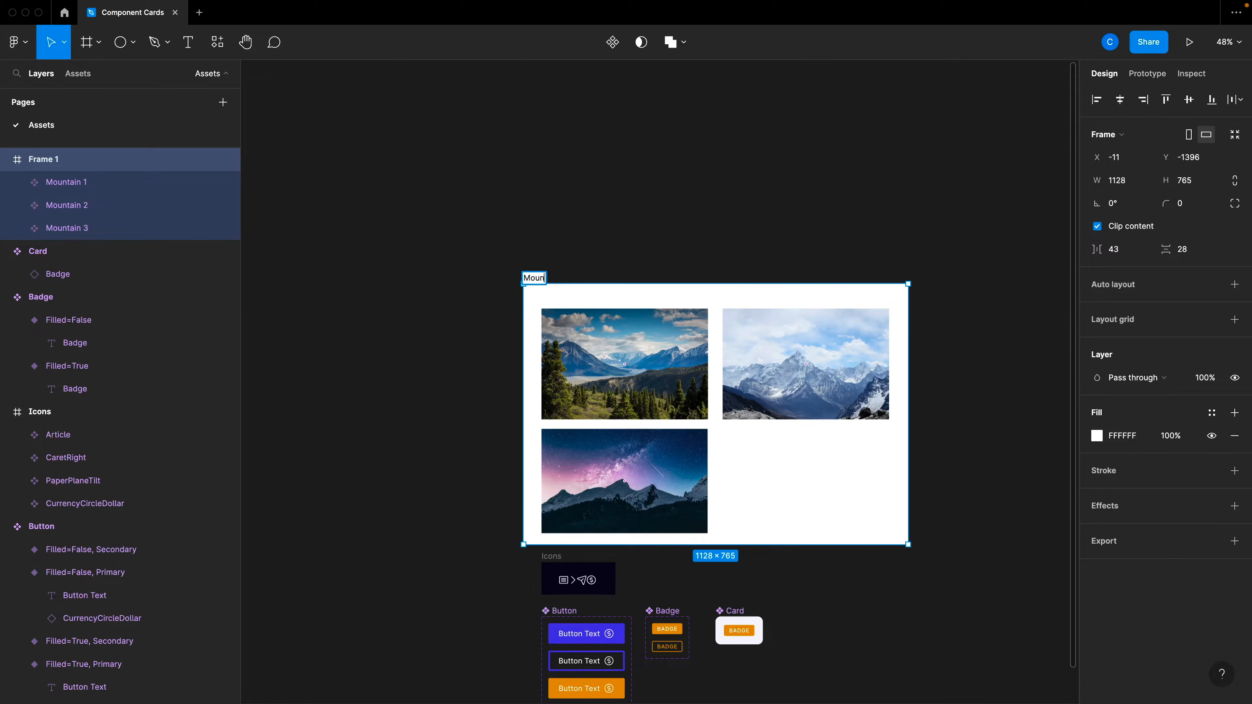
{"action": "type", "text": "Mountains"}
{"action": "key", "text": "Return"}
{"action": "left_click", "coordinate": [935, 689]}
- Create an instance of Mountain 1 outside the Mountains frame, scale it to 293 × 184 and place it beside the Card component
{"action": "scroll", "coordinate": [935, 689], "scroll_direction": "down", "scroll_amount": 3}
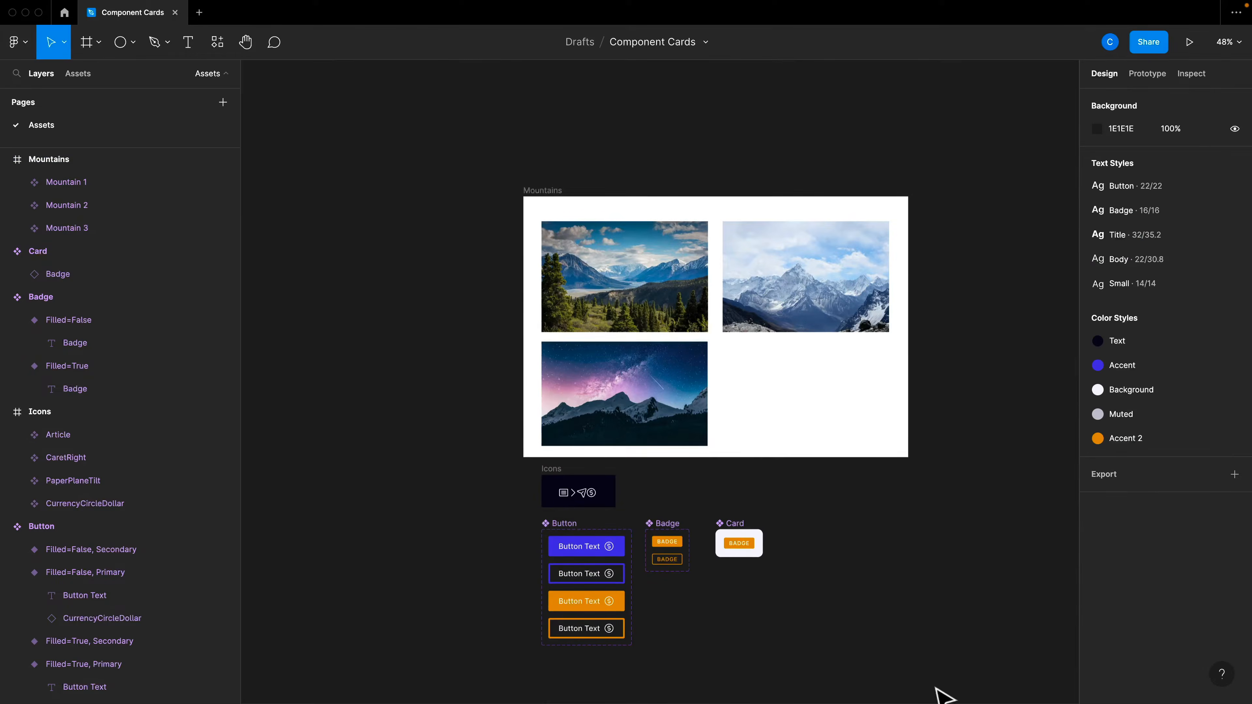
{"action": "scroll", "coordinate": [941, 693], "scroll_direction": "right", "scroll_amount": 2}
{"action": "scroll", "coordinate": [936, 690], "scroll_direction": "down", "scroll_amount": 2}
{"action": "scroll", "coordinate": [660, 506], "scroll_direction": "up", "scroll_amount": 3}
{"action": "left_click", "coordinate": [611, 341]}
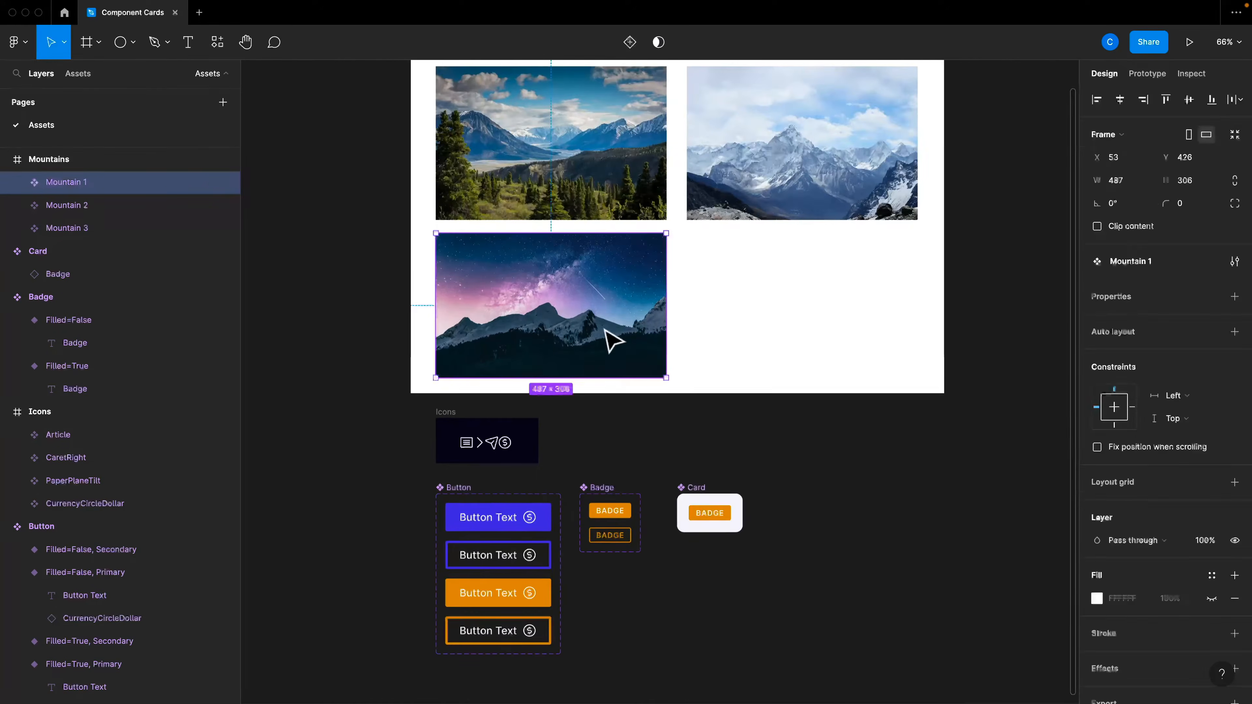
{"action": "left_click_drag", "start_coordinate": [576, 341], "coordinate": [745, 533]}
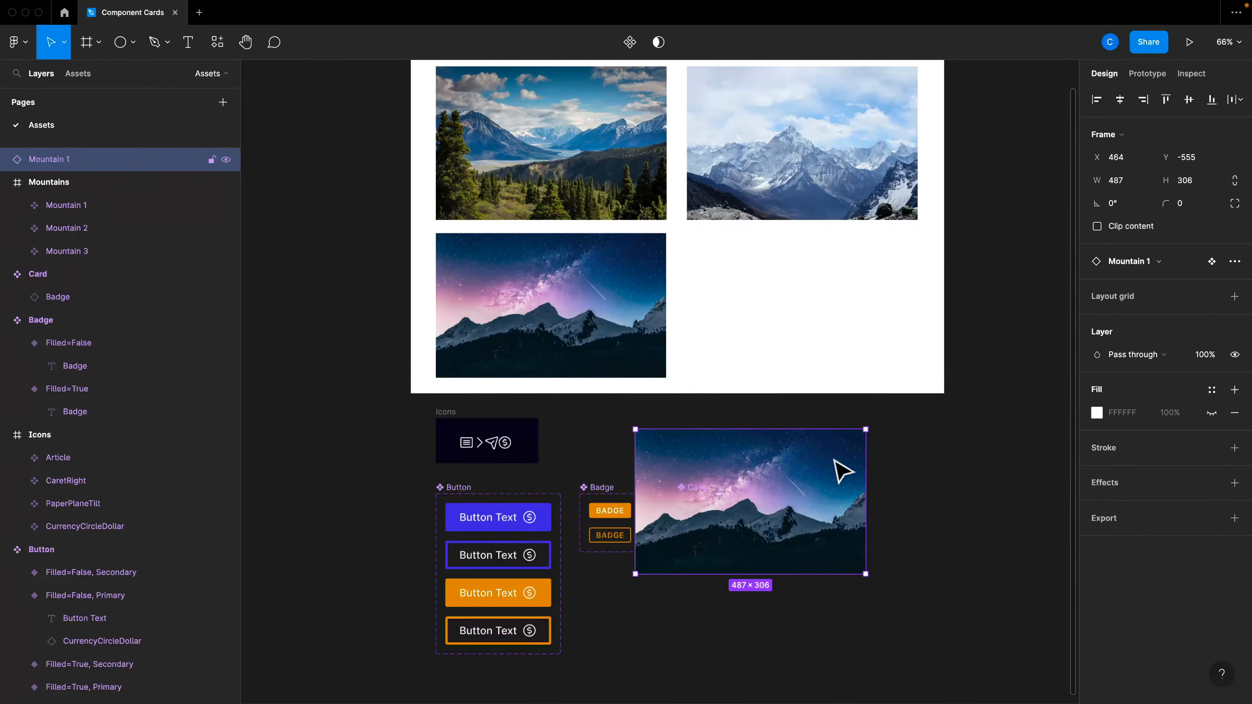
{"action": "left_click_drag", "start_coordinate": [865, 429], "coordinate": [773, 487]}
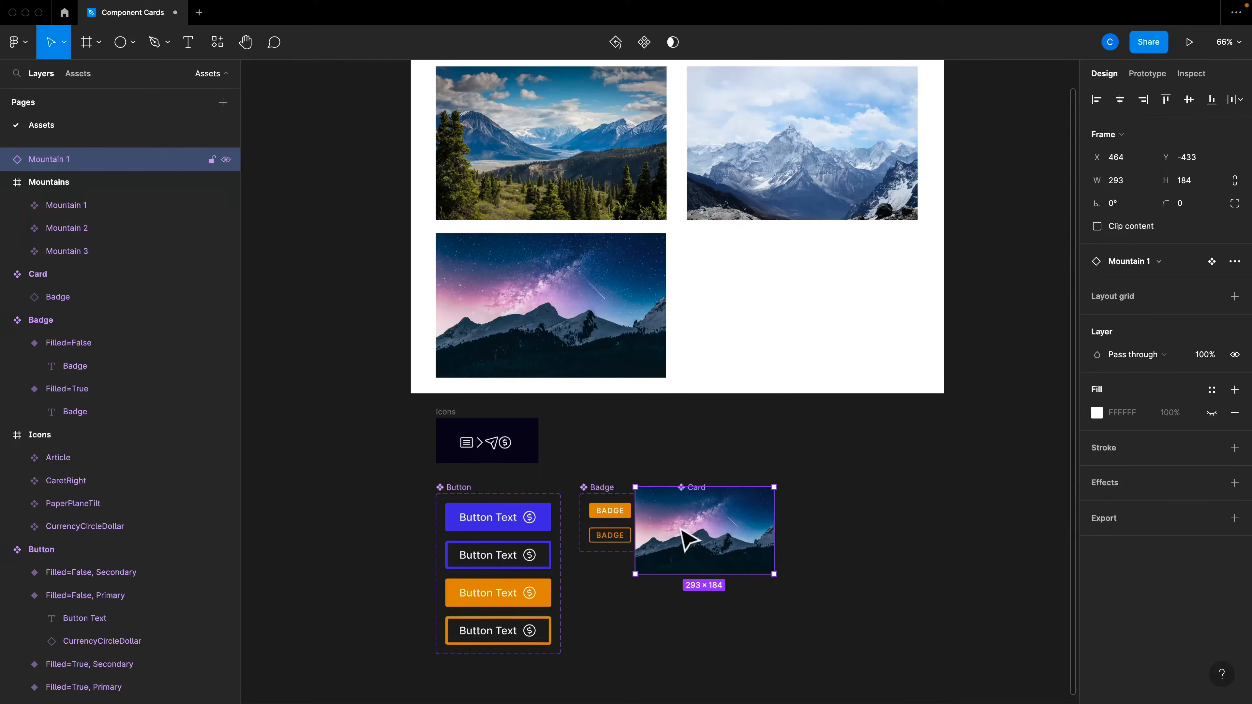
{"action": "left_click_drag", "start_coordinate": [687, 539], "coordinate": [831, 504]}
- Nest the Mountain 1 instance inside the Card component, beneath the badge
{"action": "left_click", "coordinate": [709, 513]}
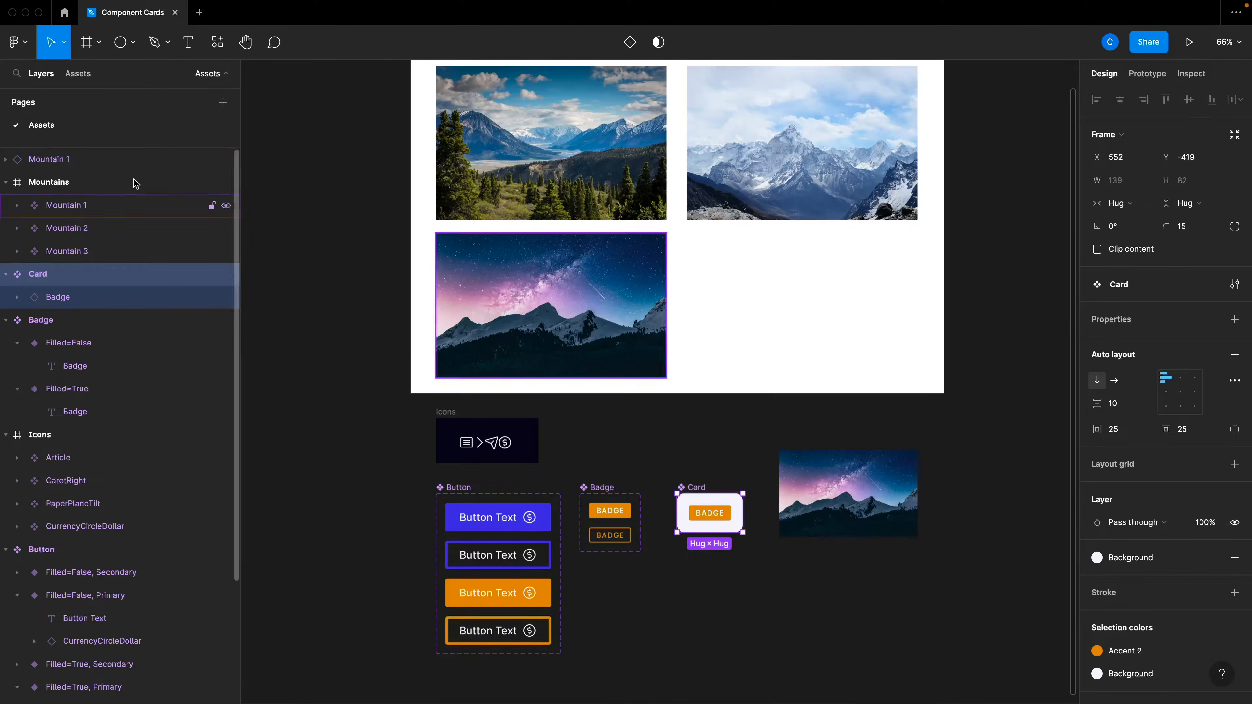
{"action": "left_click_drag", "start_coordinate": [94, 159], "coordinate": [145, 296]}
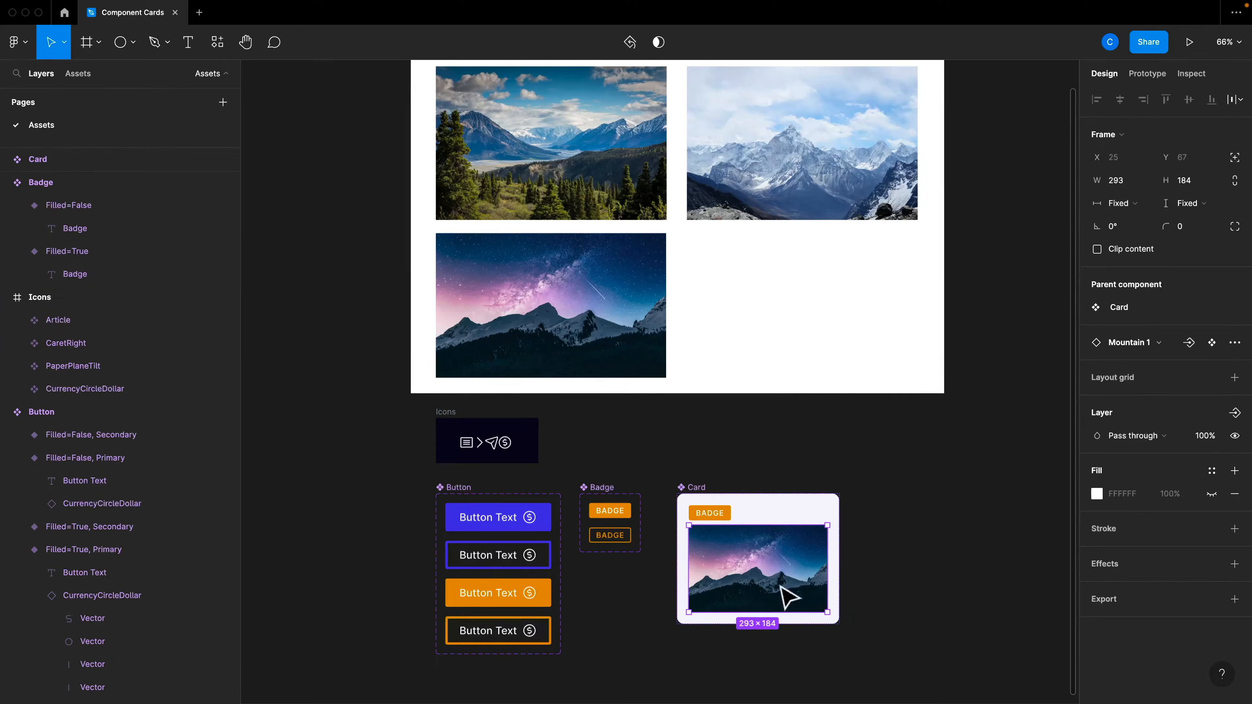
{"action": "left_click", "coordinate": [916, 616]}
- Enlarge the Mountain 1 image inside the card to 395 × 248
{"action": "scroll", "coordinate": [916, 615], "scroll_direction": "down", "scroll_amount": 2}
{"action": "scroll", "coordinate": [871, 562], "scroll_direction": "up", "scroll_amount": 5, "text": "ctrl"}
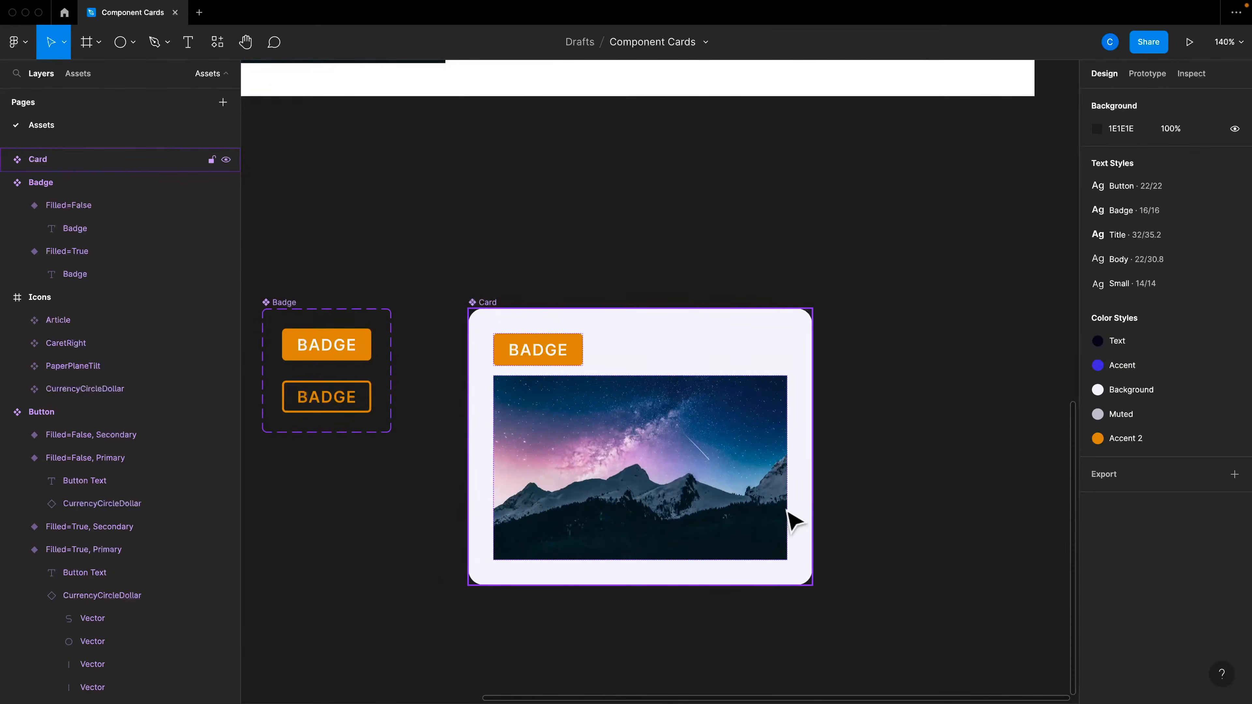
{"action": "left_click", "coordinate": [793, 520]}
{"action": "left_click", "coordinate": [788, 538]}
{"action": "scroll", "coordinate": [783, 552], "scroll_direction": "down", "scroll_amount": 4}
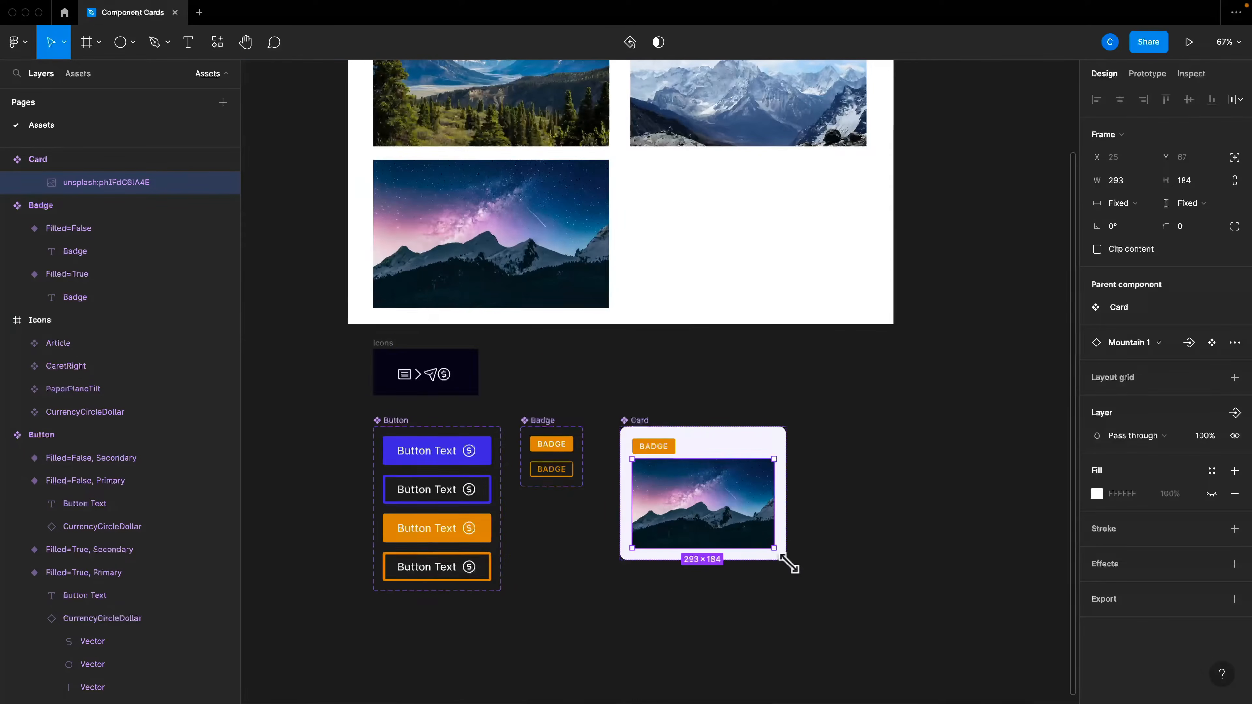
{"action": "left_click_drag", "start_coordinate": [788, 562], "coordinate": [836, 569]}
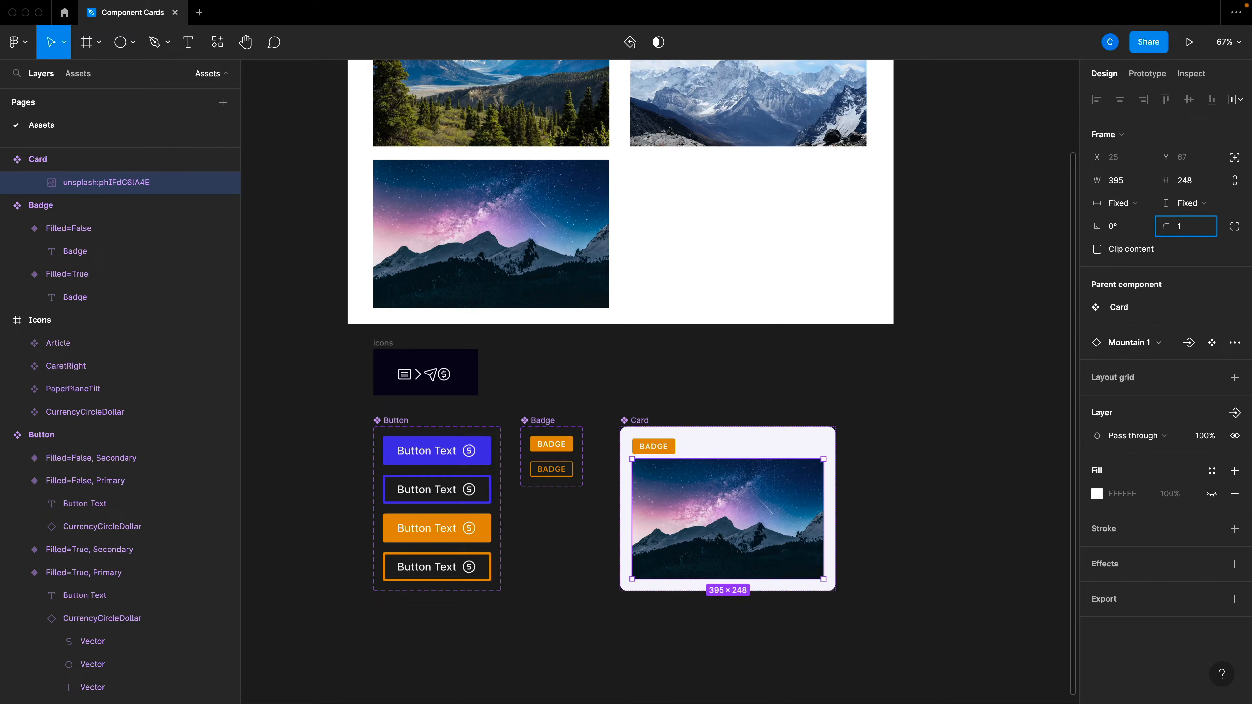
- Set the card image's corner radius to 10 and turn on content clipping for it
{"action": "type", "text": "10"}
{"action": "key", "text": "Return"}
{"action": "scroll", "coordinate": [870, 481], "scroll_direction": "down", "scroll_amount": 2}
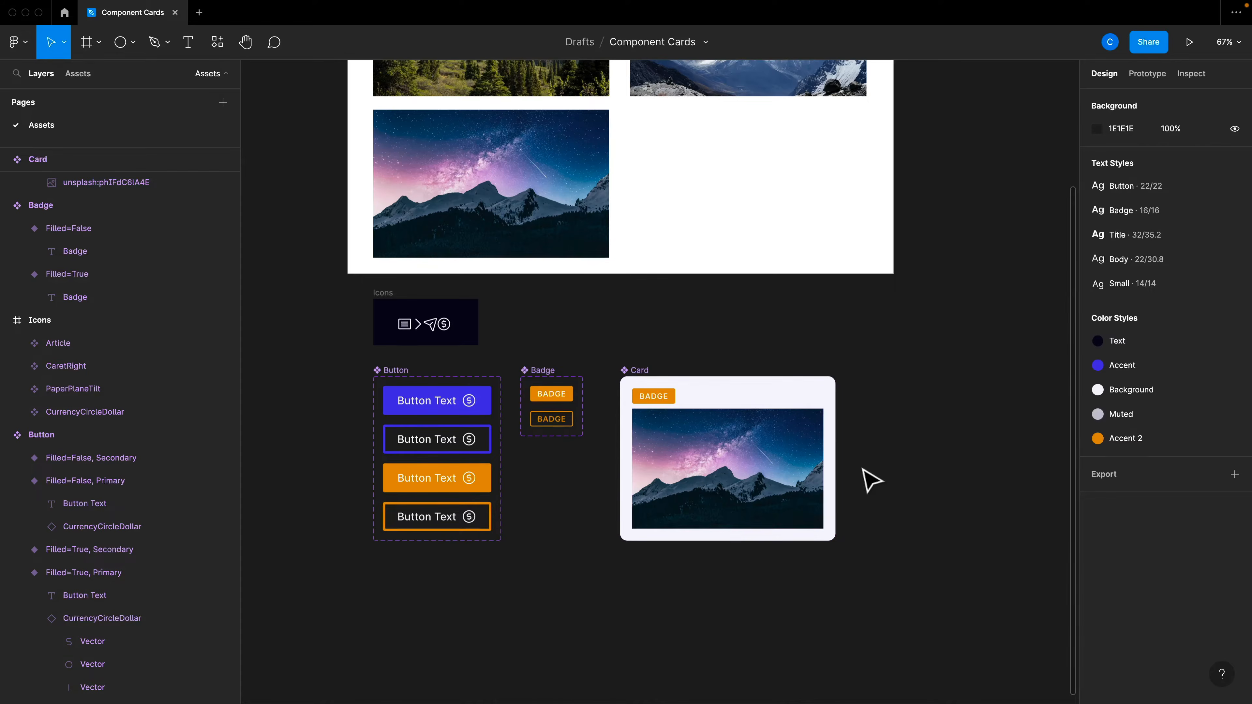
{"action": "left_click", "coordinate": [762, 461]}
{"action": "left_click", "coordinate": [763, 460]}
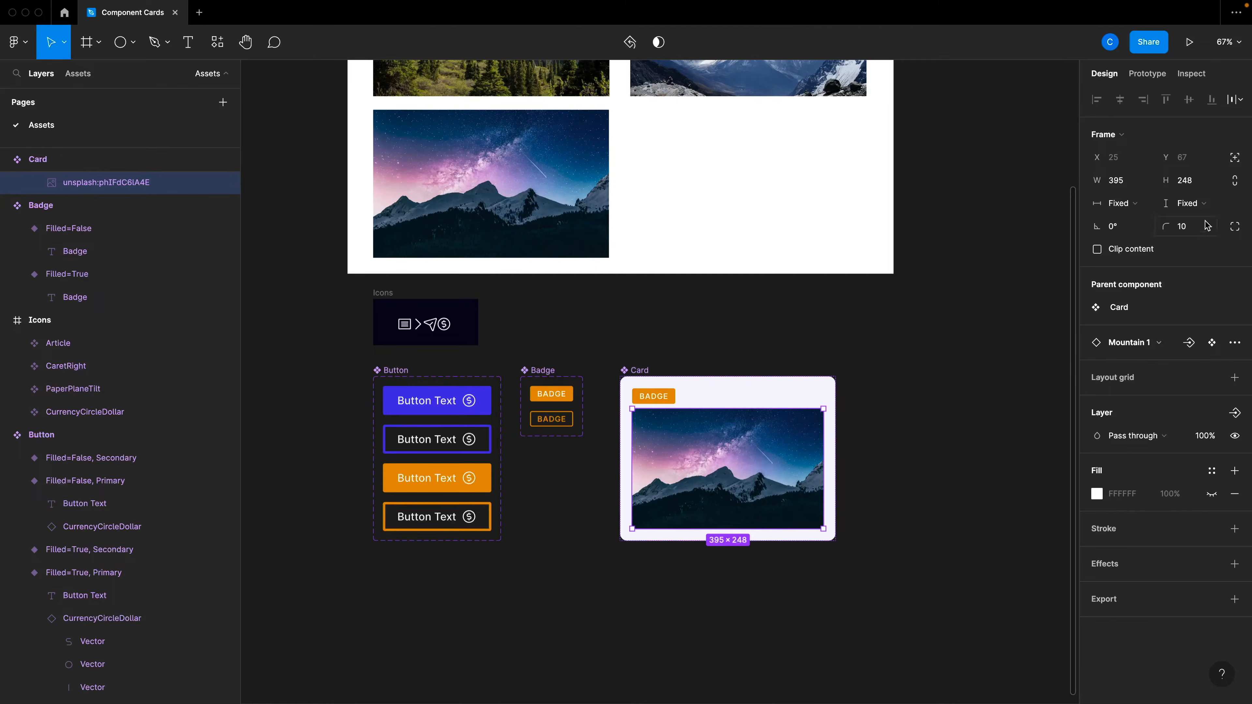
{"action": "left_click", "coordinate": [1097, 249]}
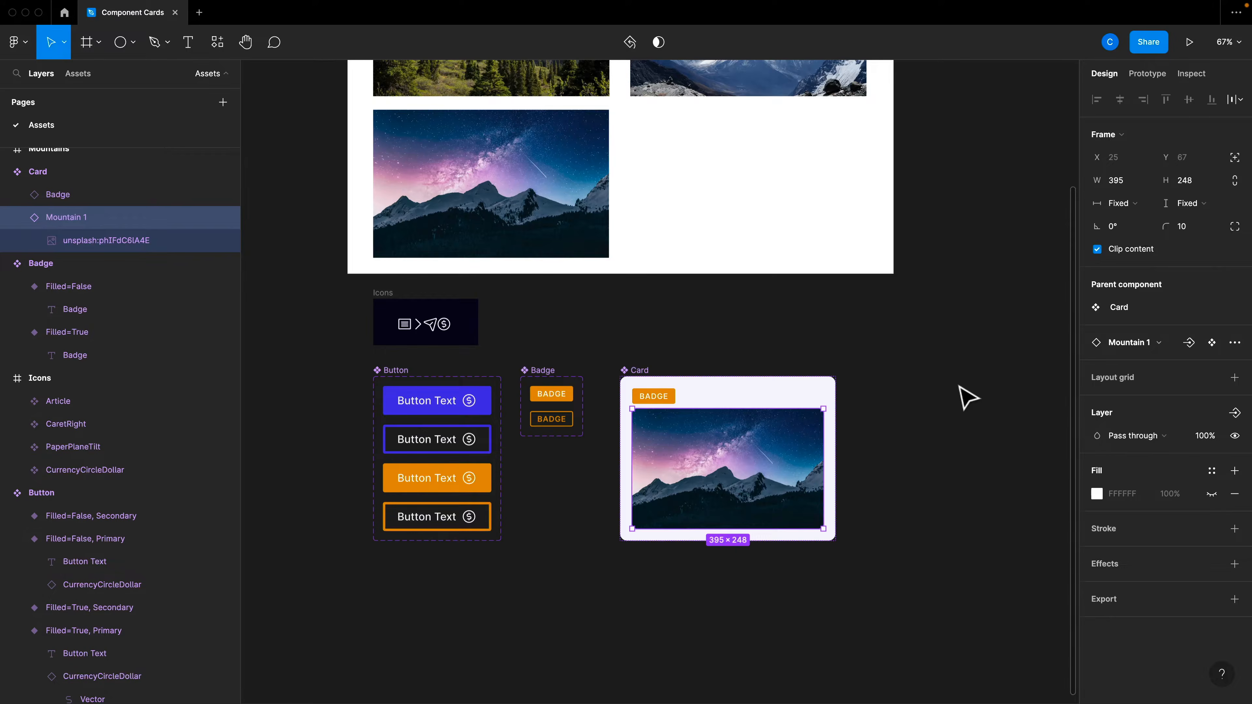
{"action": "left_click", "coordinate": [966, 399]}
- Add the text "Title Here" beneath the image inside the Card component, using the Title text style
{"action": "scroll", "coordinate": [883, 447], "scroll_direction": "down", "scroll_amount": 2}
{"action": "scroll", "coordinate": [766, 419], "scroll_direction": "up", "scroll_amount": 2}
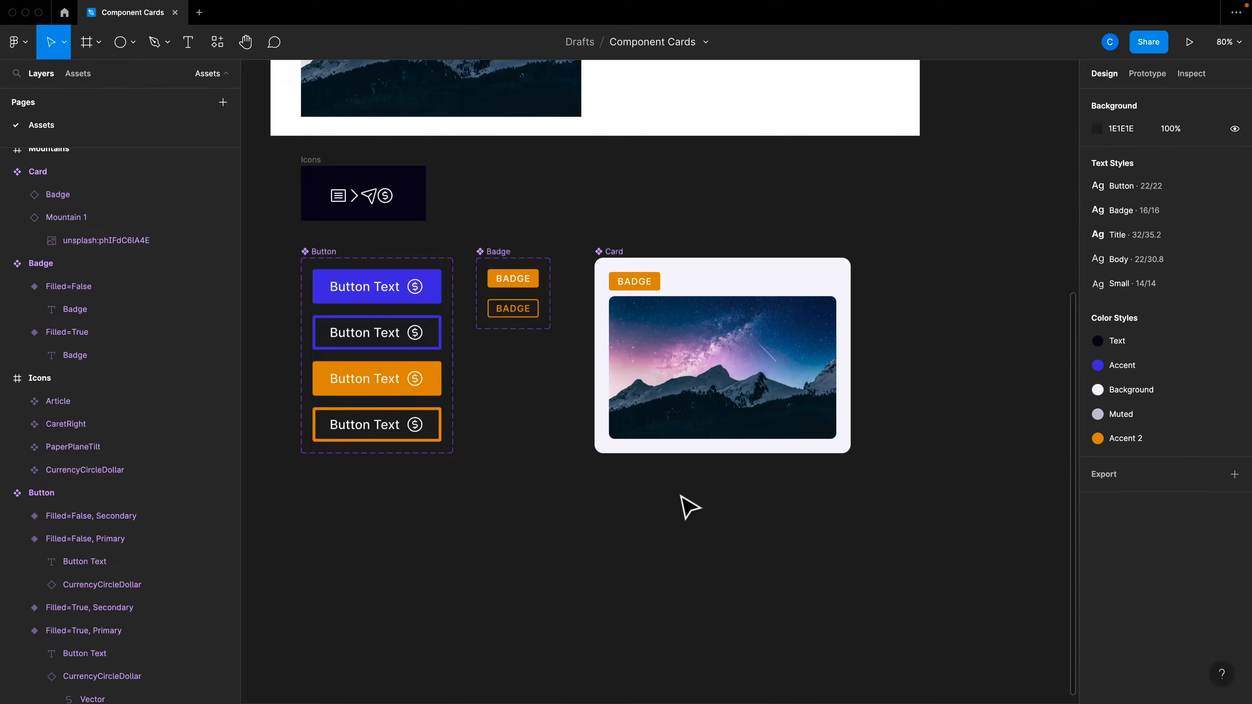
{"action": "key", "text": "t"}
{"action": "left_click", "coordinate": [641, 453]}
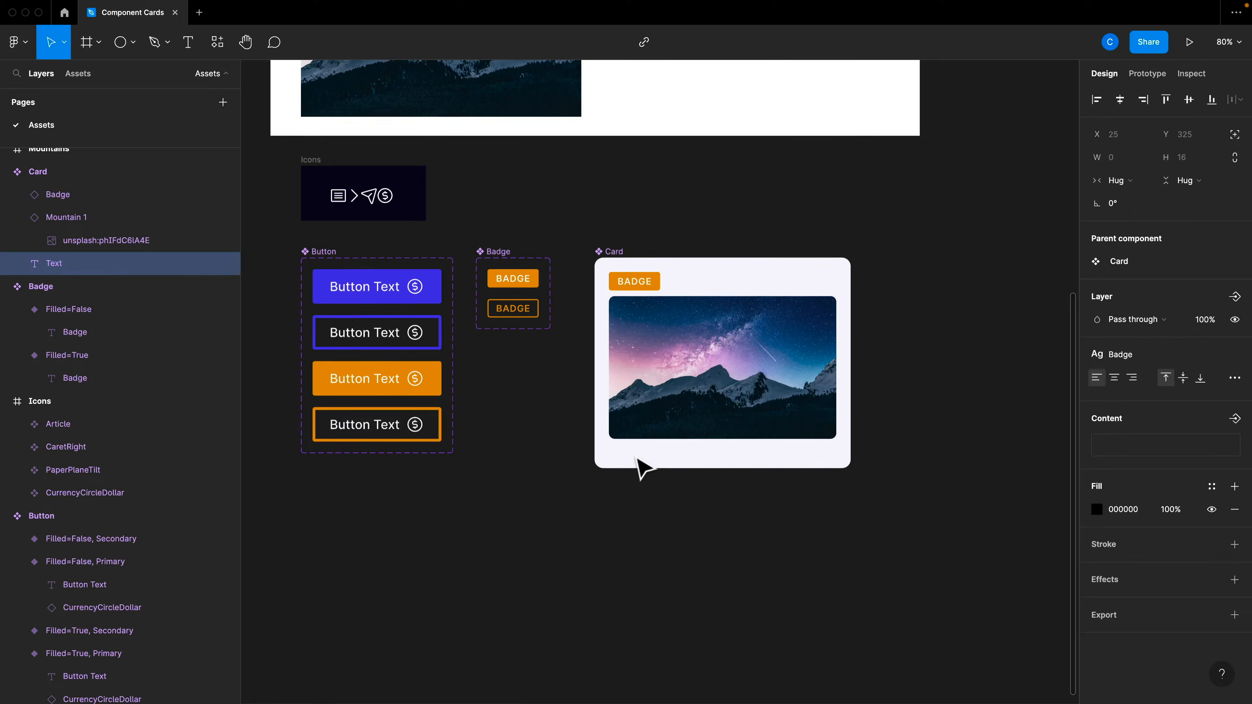
{"action": "left_click", "coordinate": [1143, 358]}
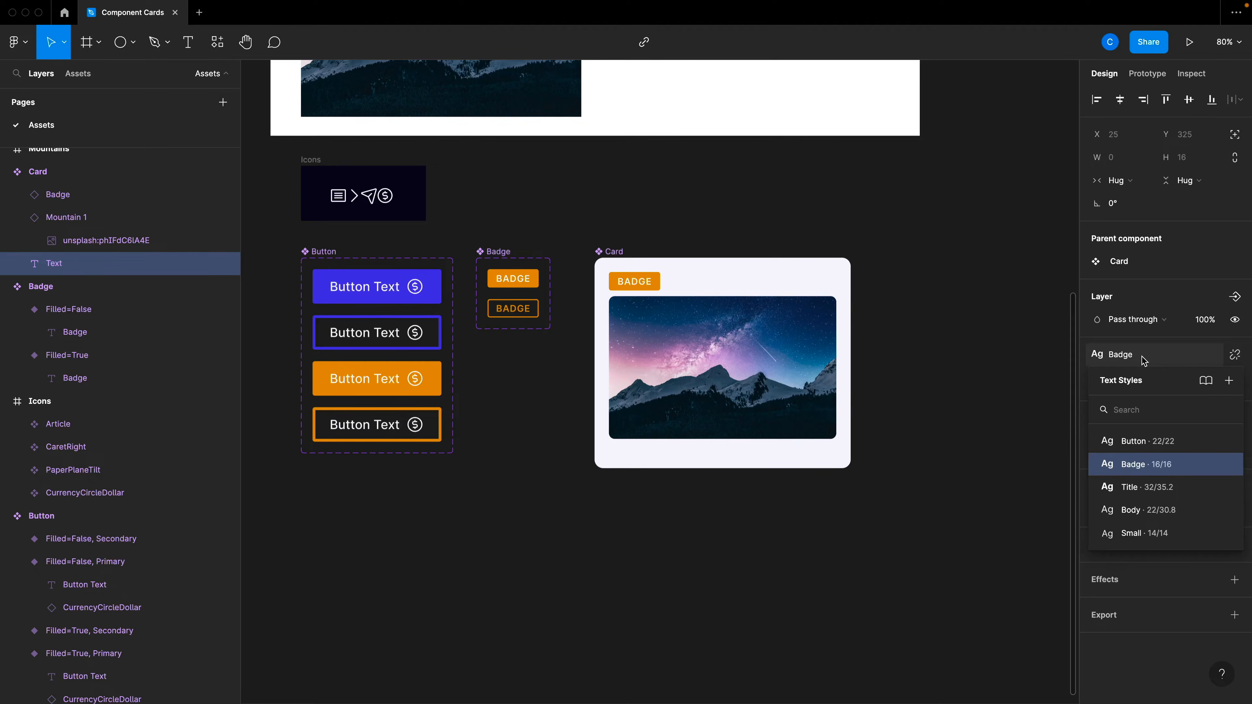
{"action": "left_click", "coordinate": [1153, 487]}
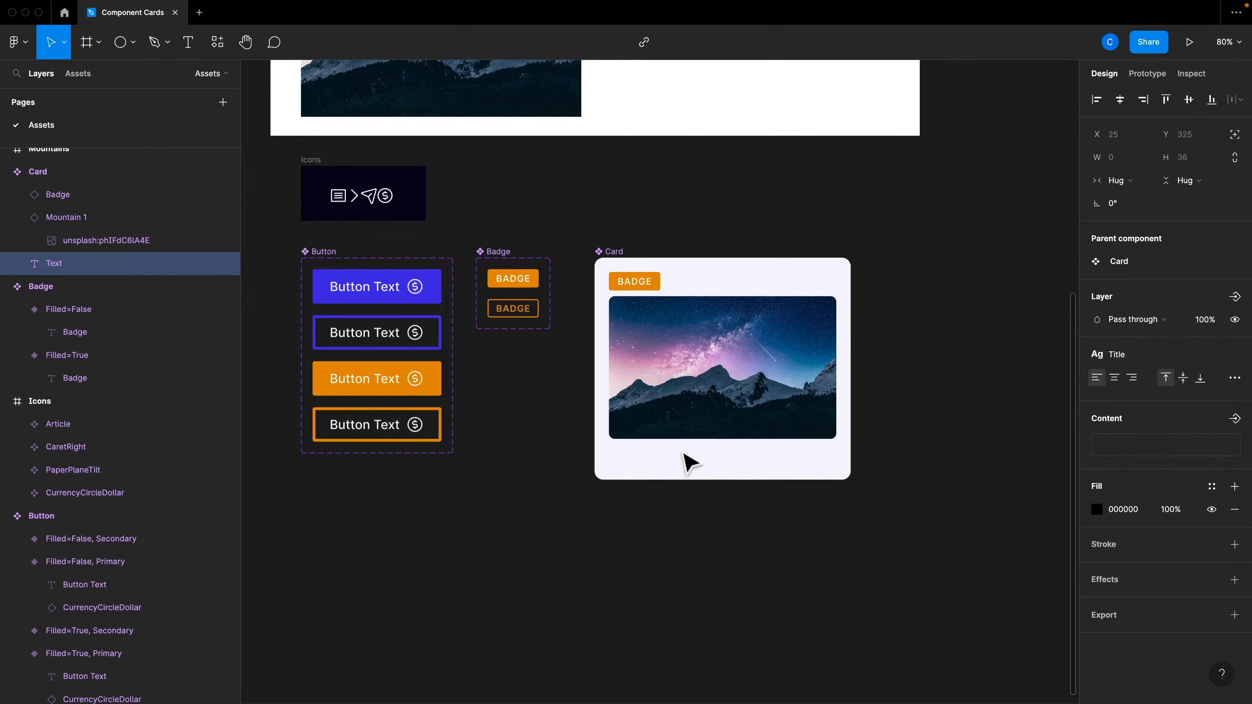
{"action": "type", "text": "Title Here"}
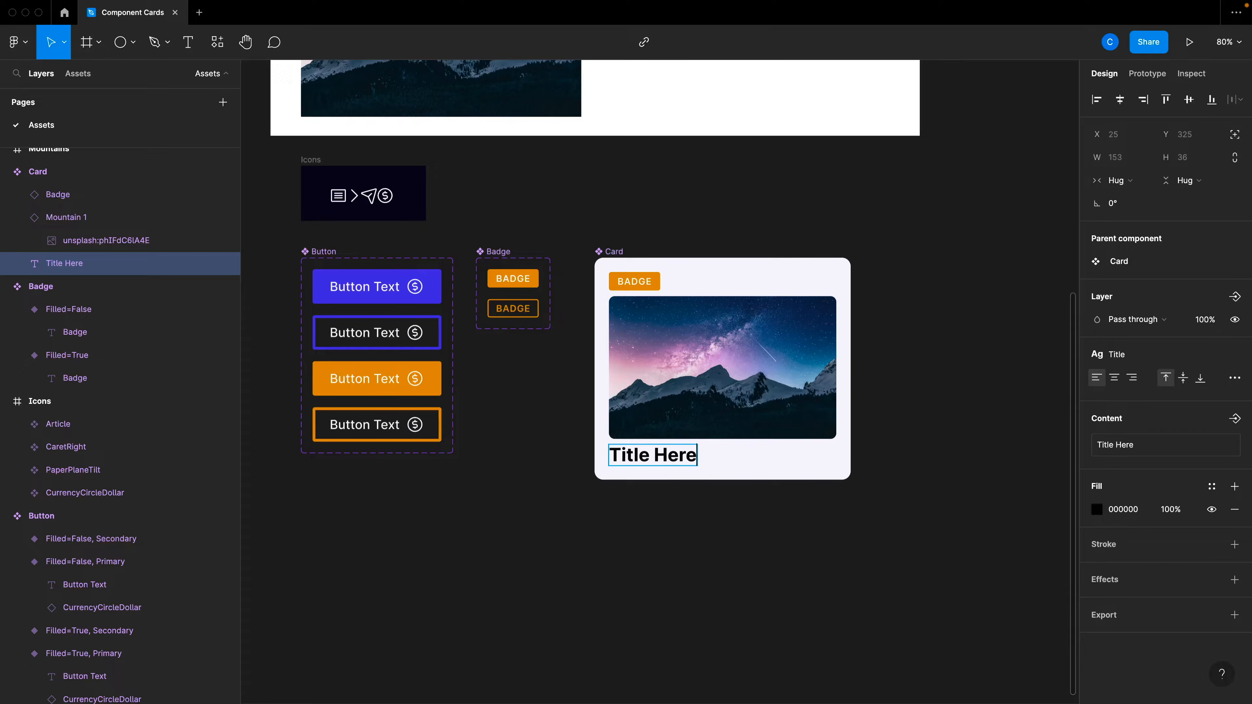
{"action": "key", "text": "Escape"}
- Duplicate the title beneath itself, apply the Body text style and change the copy's text to "Body here"
{"action": "key", "text": "super+v"}
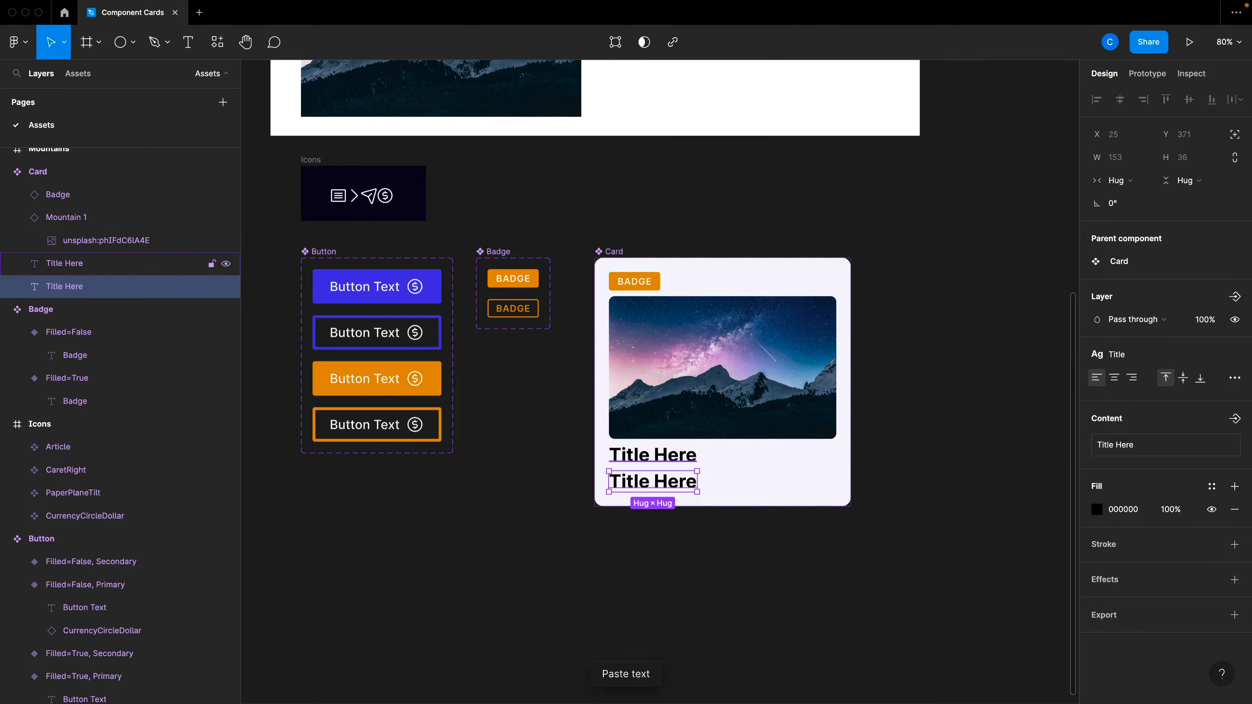
{"action": "left_click", "coordinate": [1117, 354]}
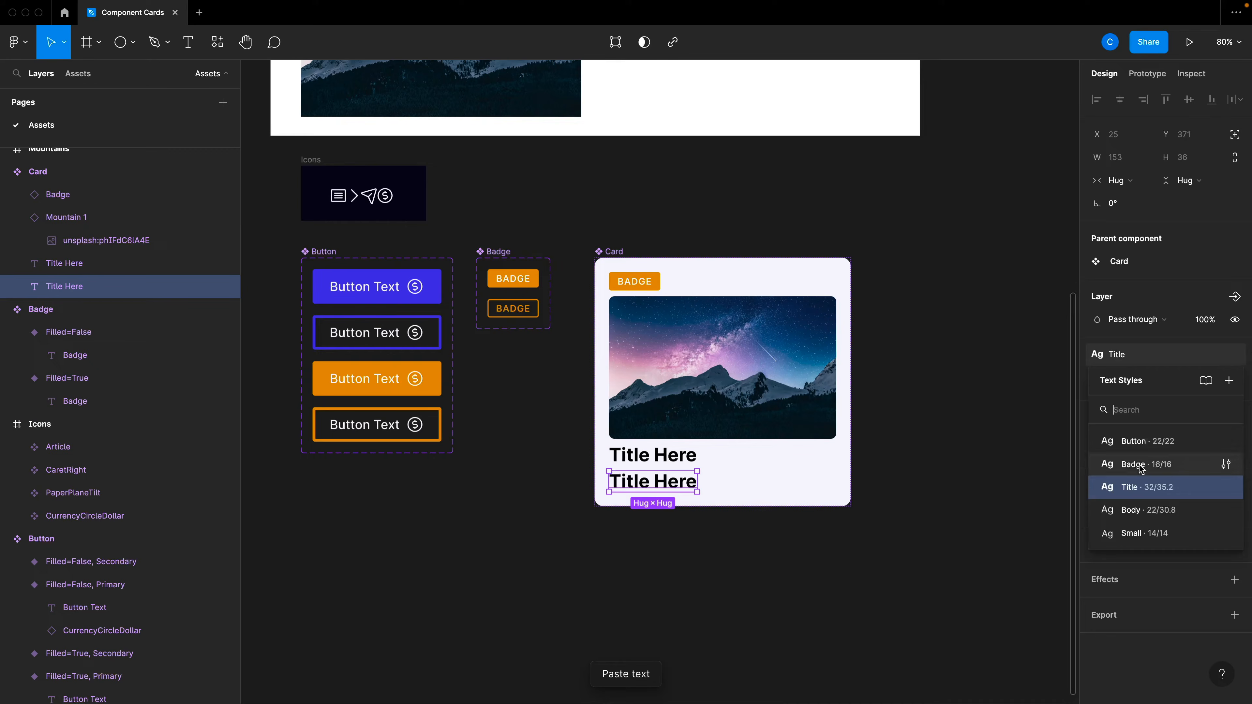
{"action": "left_click", "coordinate": [1146, 513]}
{"action": "double_click", "coordinate": [660, 488]}
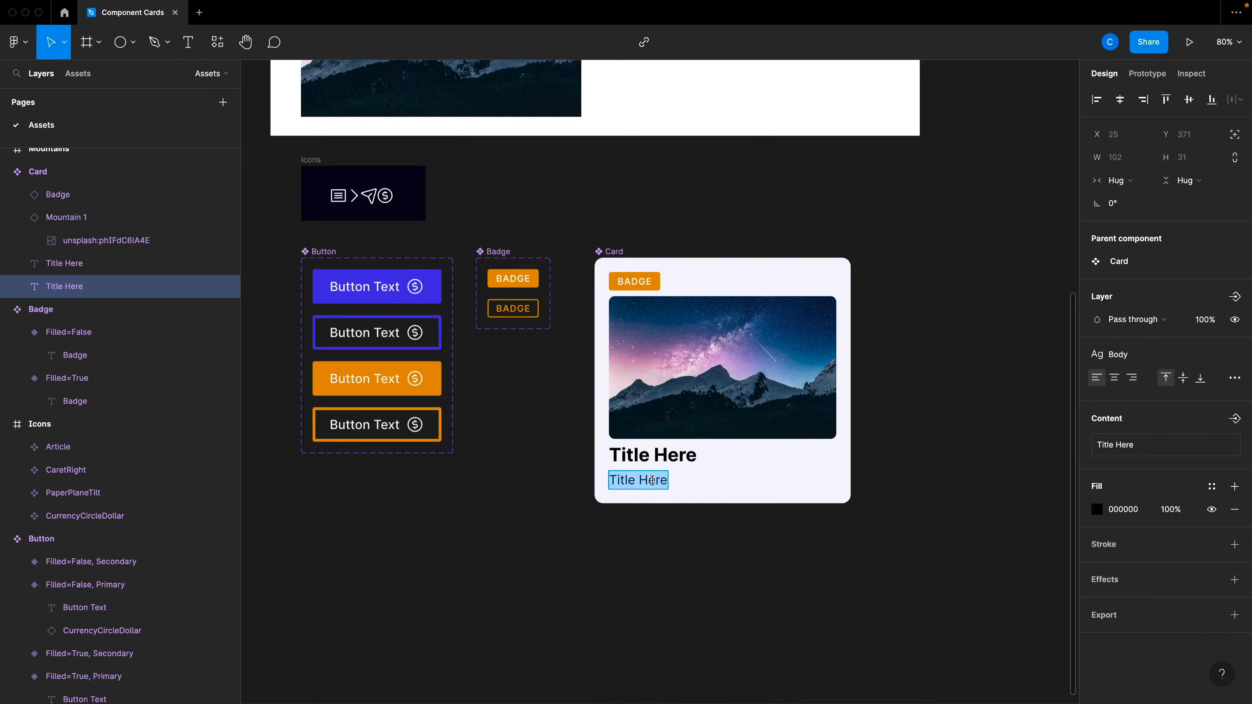
{"action": "type", "text": "Body here"}
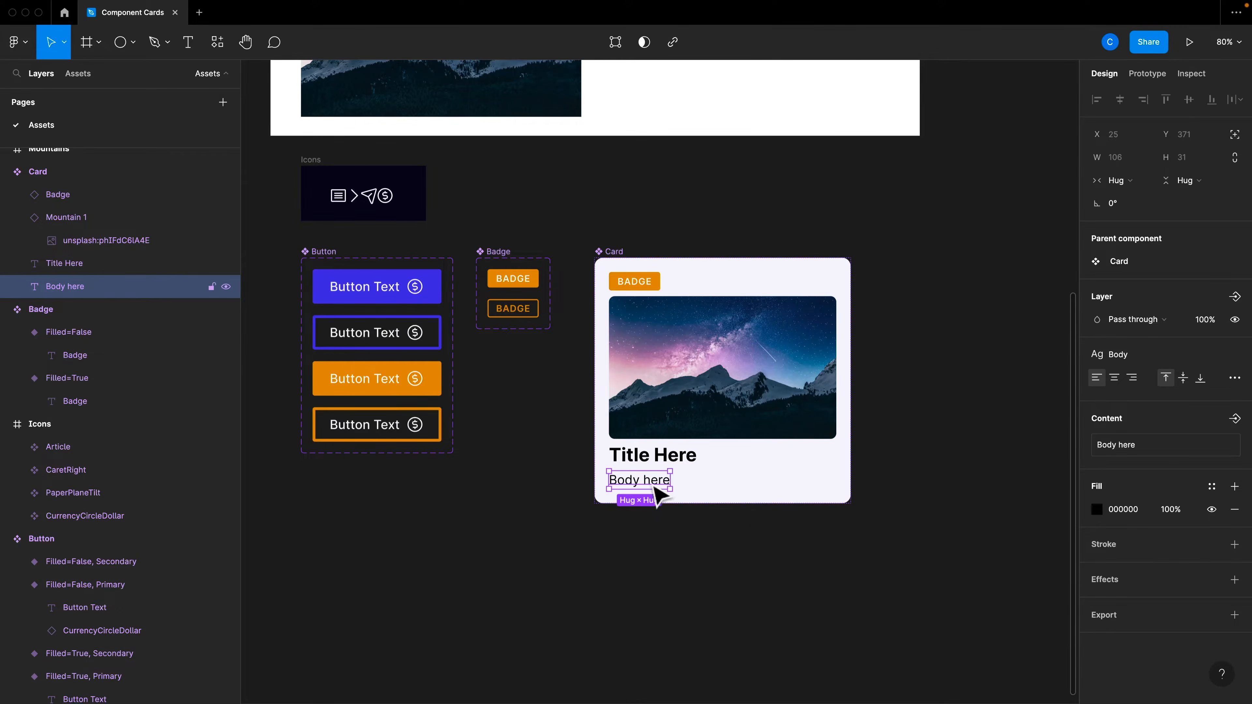
- Duplicate the title again between title and body, apply the Small text style and change its text to "Subtitle"
{"action": "left_click", "coordinate": [676, 458]}
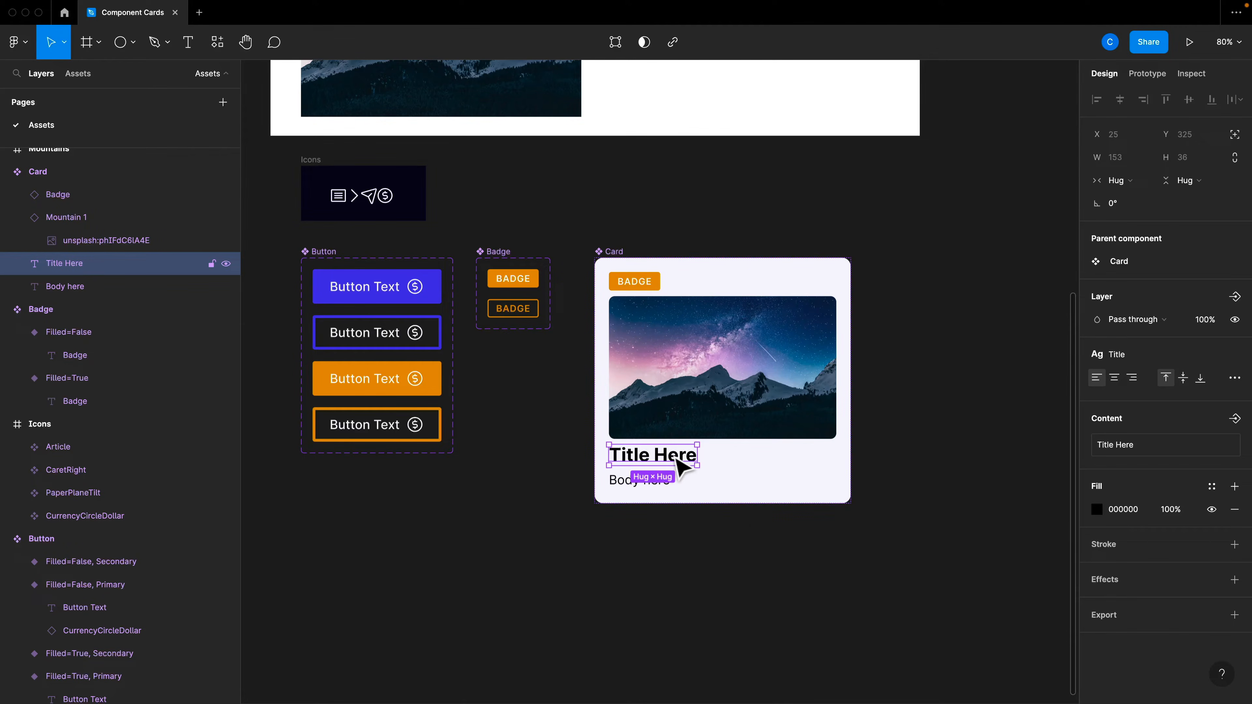
{"action": "key", "text": "ctrl+v"}
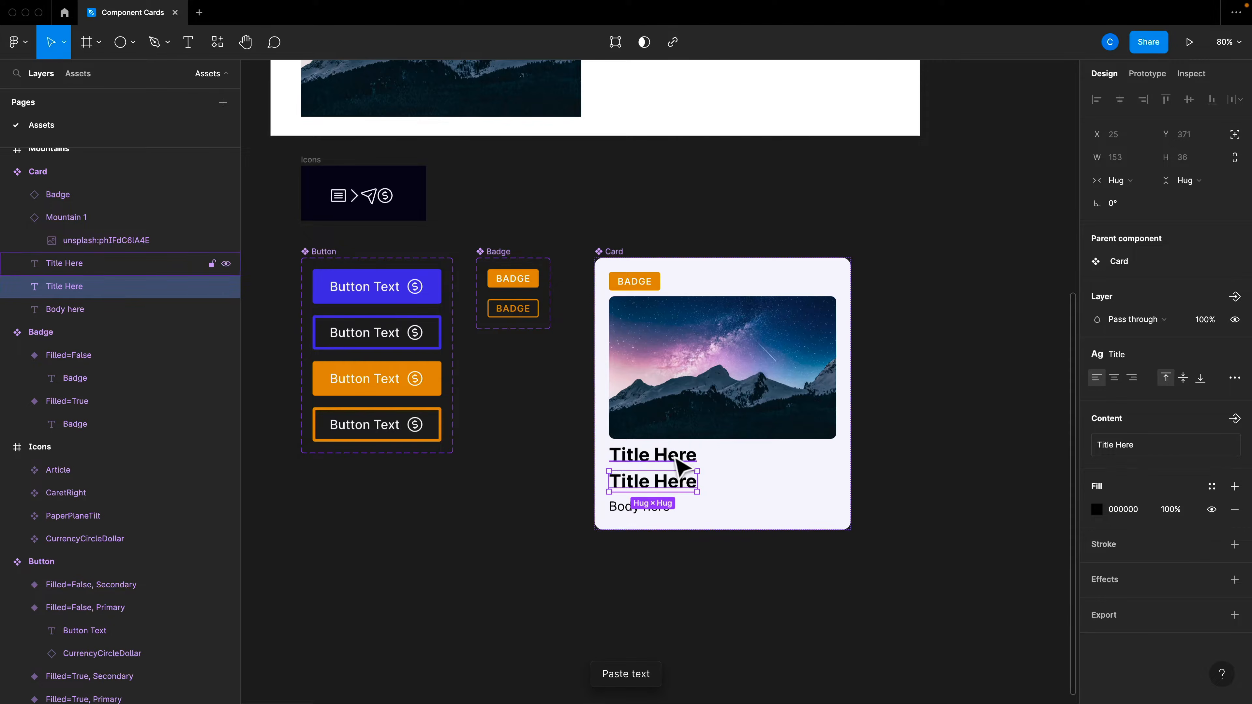
{"action": "left_click", "coordinate": [1136, 354]}
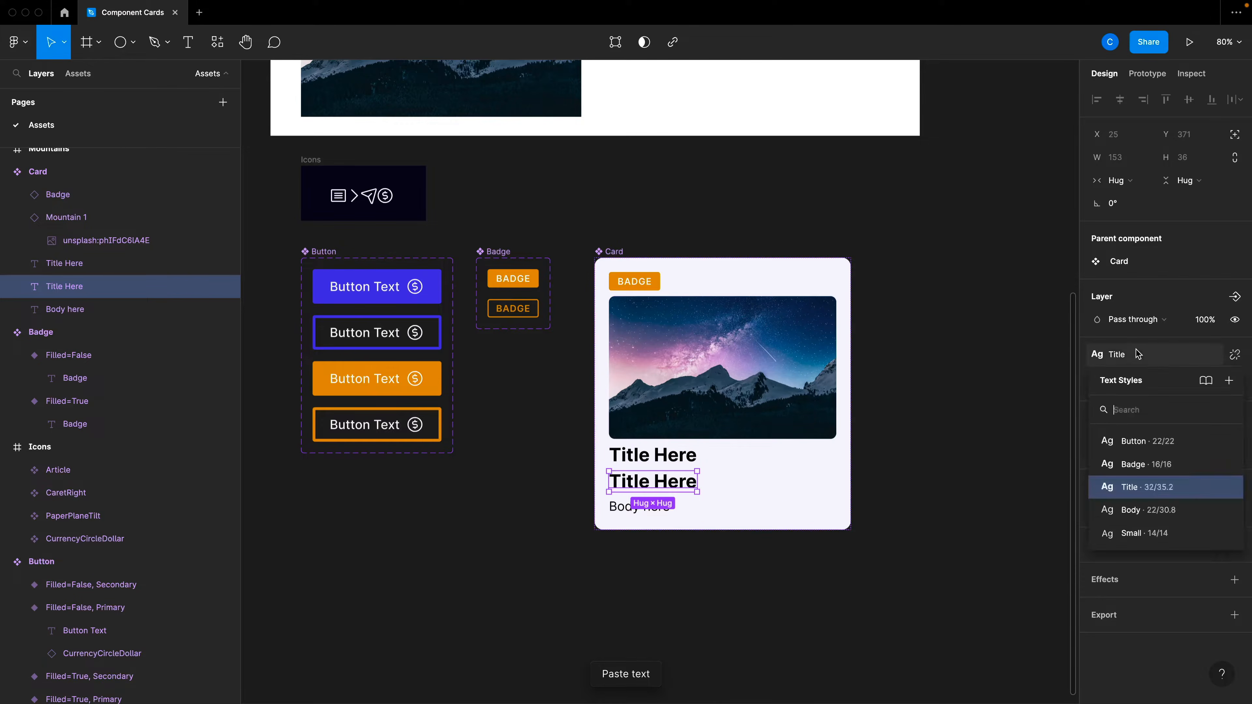
{"action": "left_click", "coordinate": [1149, 533]}
{"action": "double_click", "coordinate": [624, 474]}
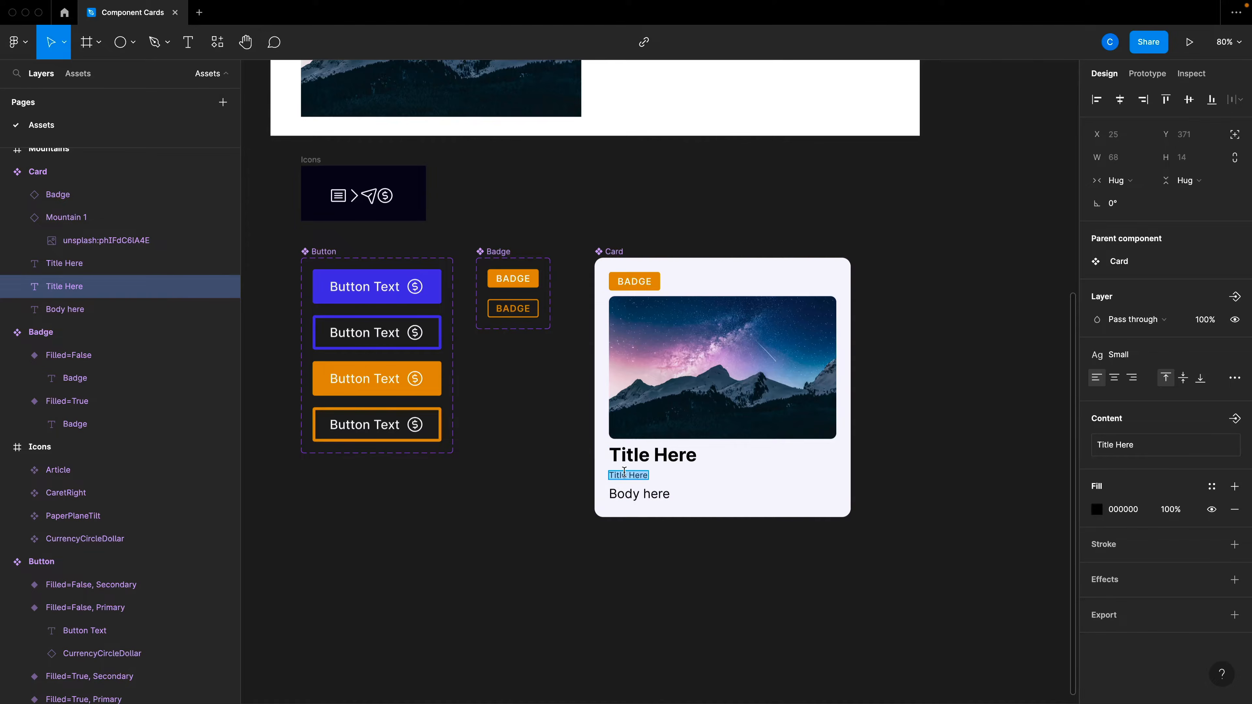
{"action": "type", "text": "Subtitle"}
{"action": "key", "text": "Escape"}
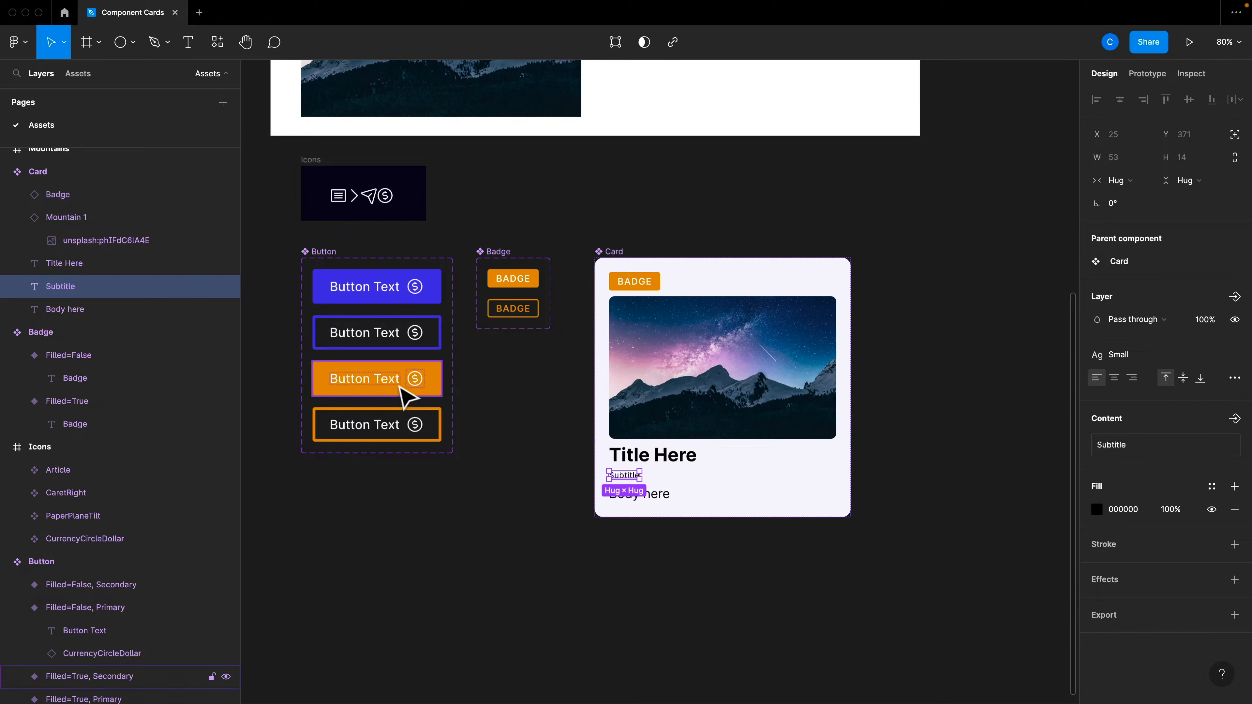
- Place a copy of the filled secondary button beneath the card's body text and shift the Card slightly closer to the Badge set
{"action": "left_click_drag", "start_coordinate": [404, 394], "coordinate": [688, 550]}
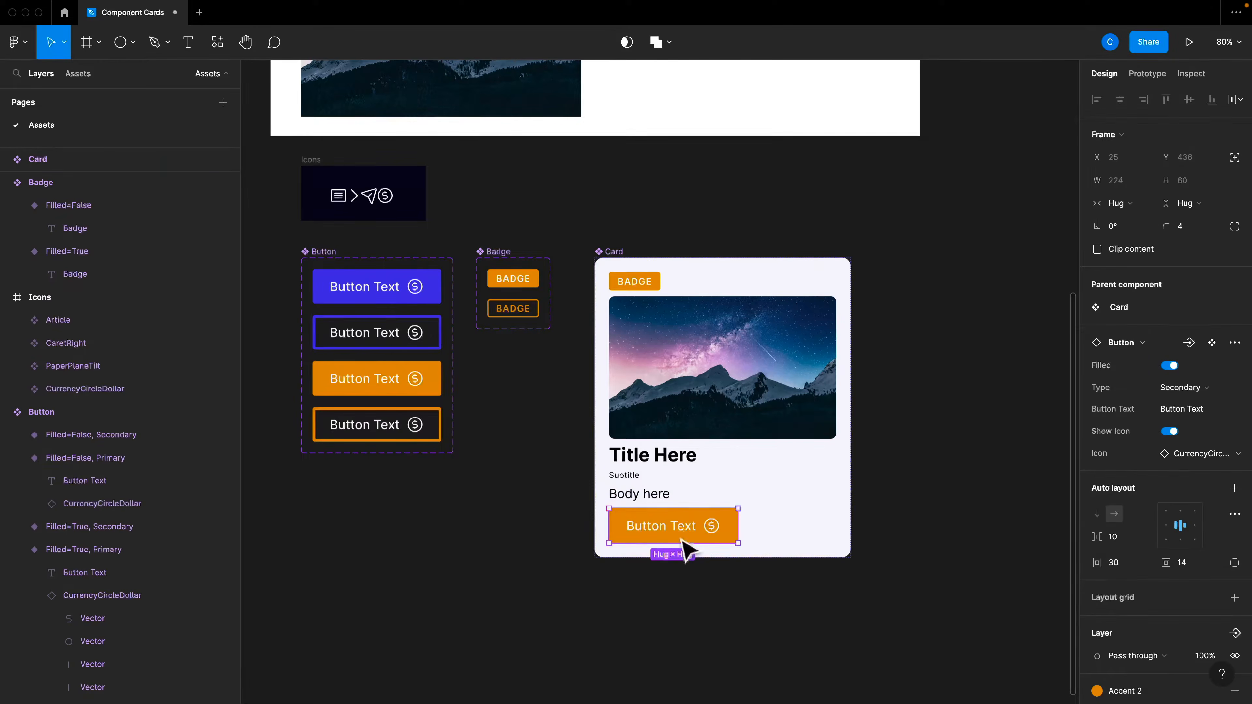
{"action": "left_click", "coordinate": [753, 604]}
{"action": "left_click", "coordinate": [693, 287]}
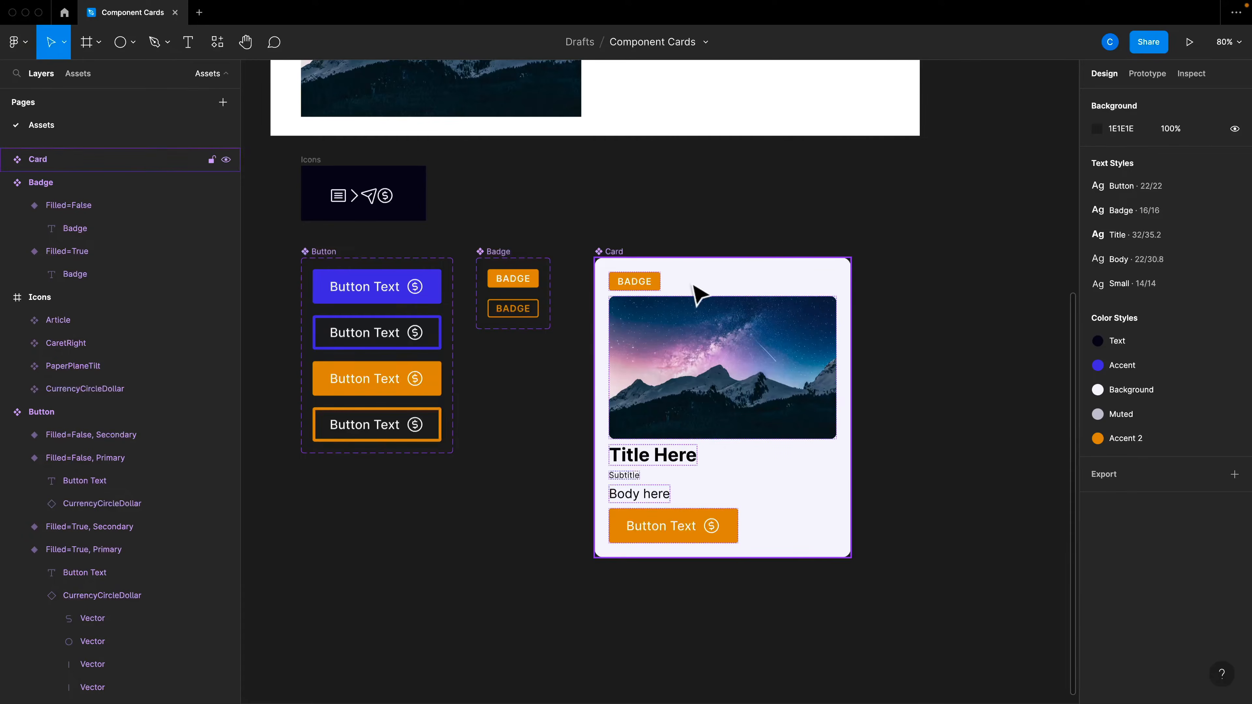
{"action": "left_click_drag", "start_coordinate": [709, 291], "coordinate": [697, 291]}
{"action": "left_click", "coordinate": [871, 441]}
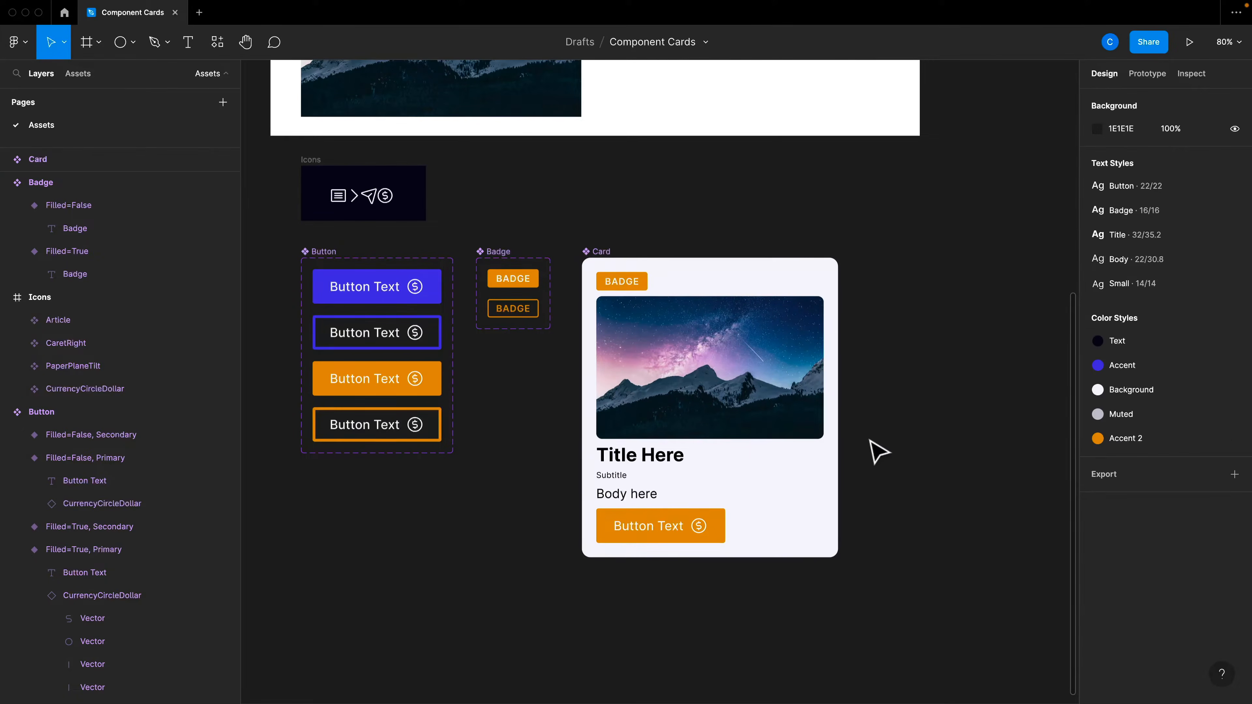
- Wrap the card's badge and mountain image together in their own auto layout frame
{"action": "scroll", "coordinate": [880, 451], "scroll_direction": "down", "scroll_amount": 1}
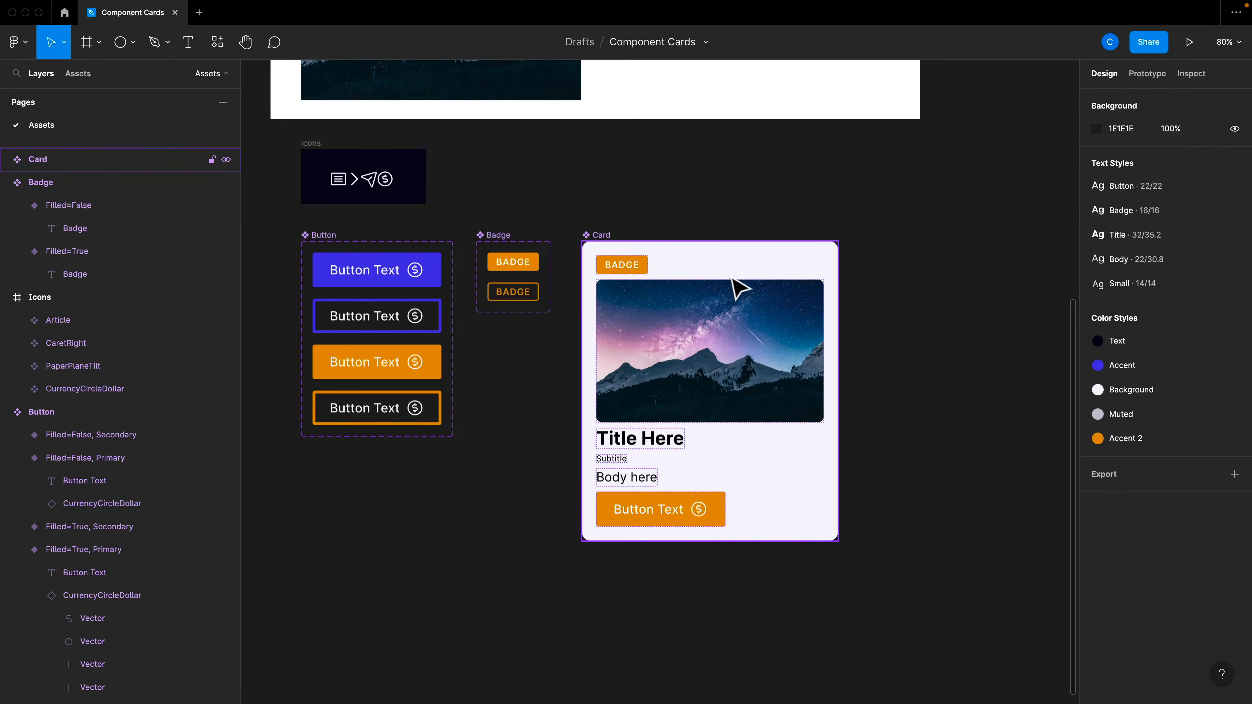
{"action": "left_click", "coordinate": [679, 340]}
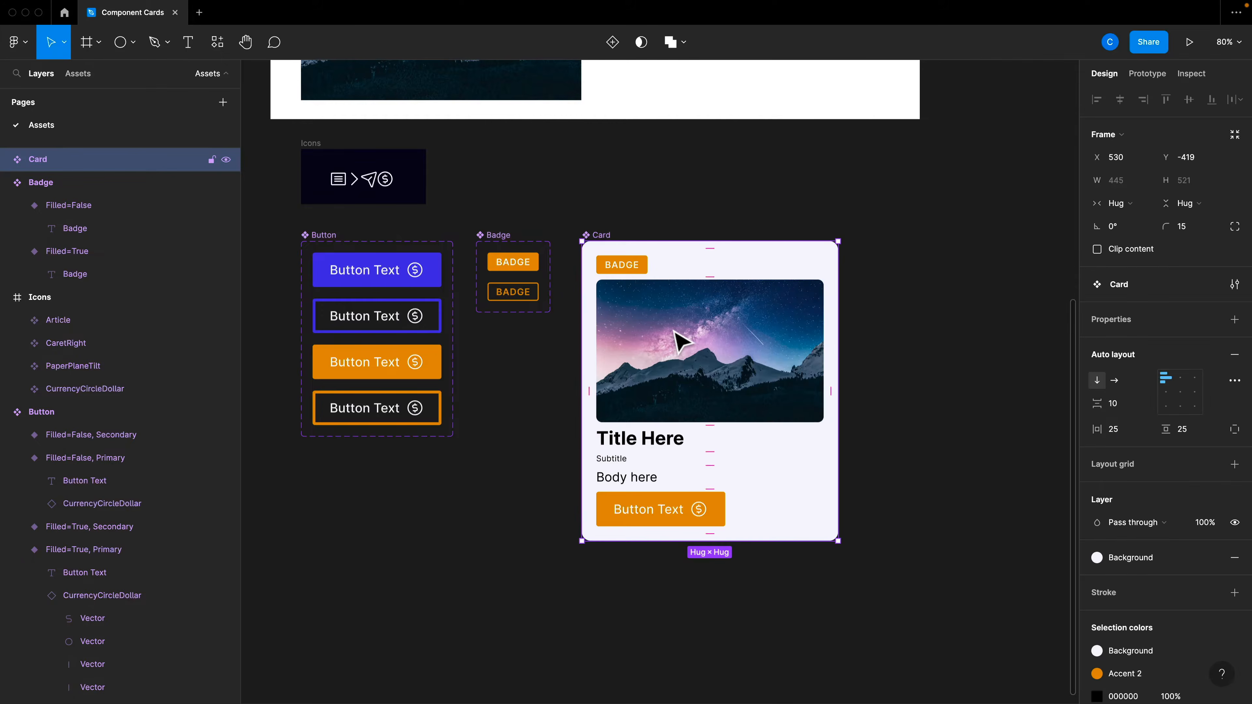
{"action": "left_click", "coordinate": [674, 331]}
{"action": "left_click", "coordinate": [635, 272], "text": "shift"}
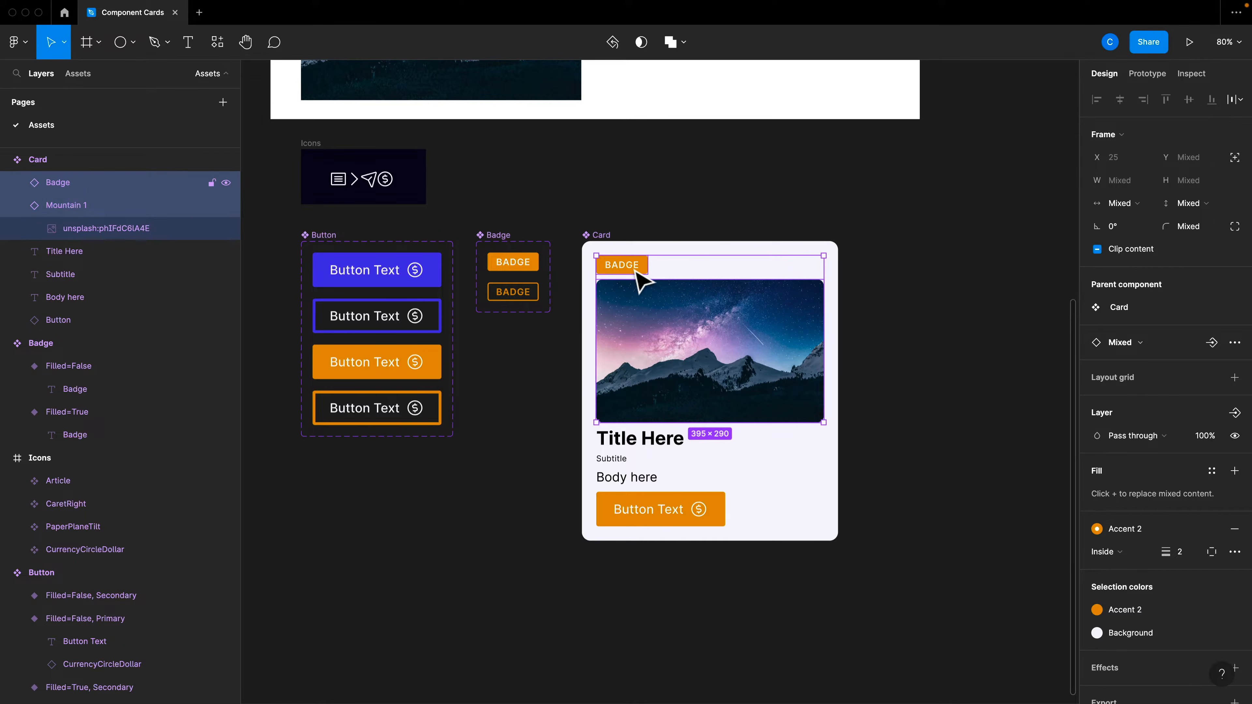
{"action": "key", "text": "shift+a"}
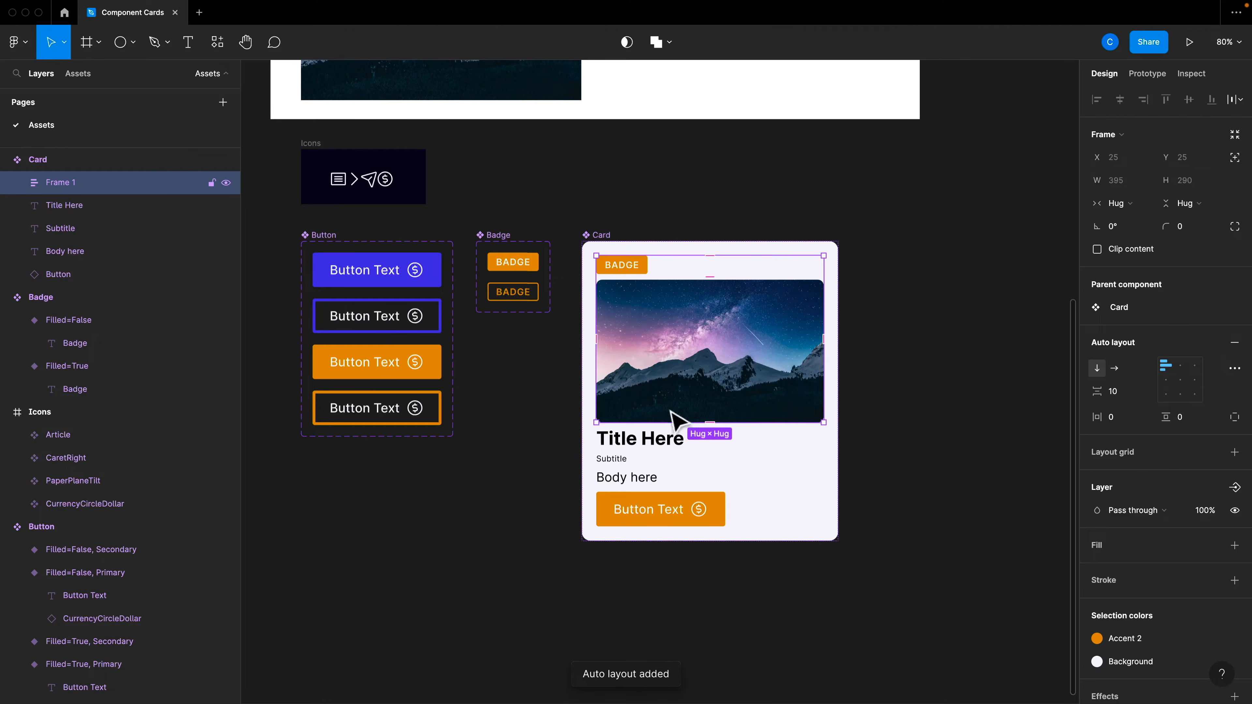
- Wrap the card's title and subtitle in an auto layout frame with an item spacing of 5
{"action": "left_click", "coordinate": [643, 446]}
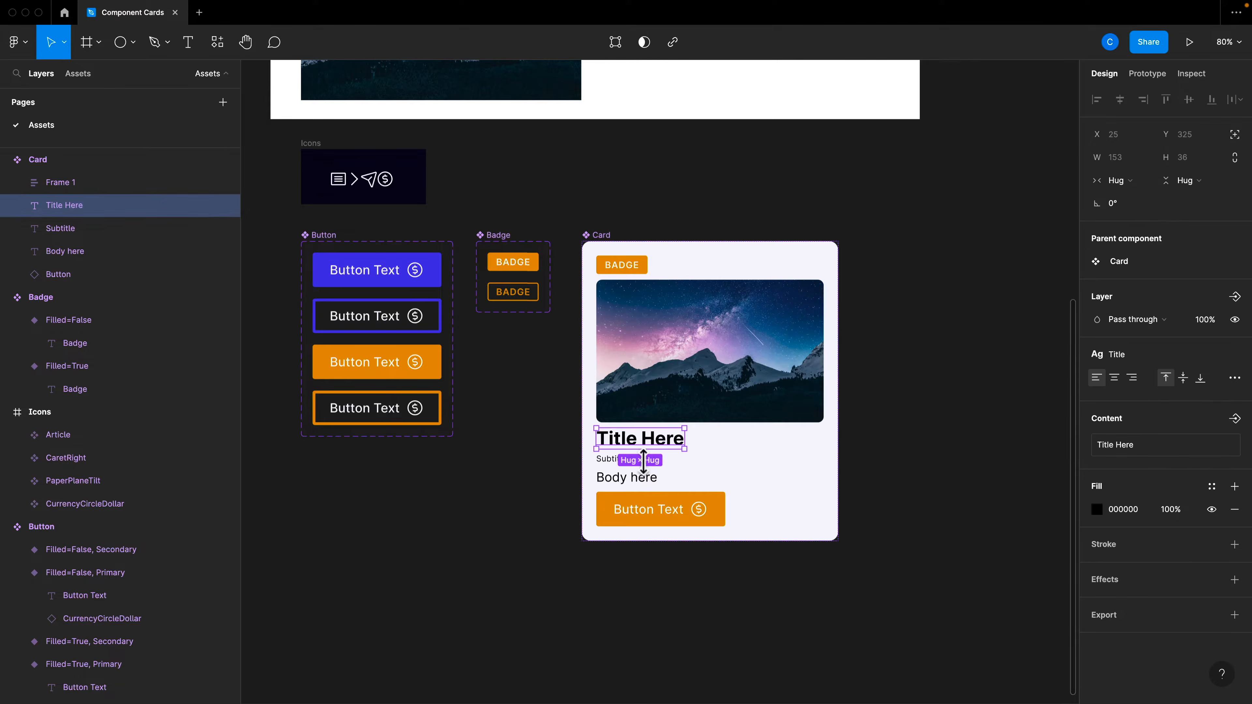
{"action": "left_click", "coordinate": [622, 459], "text": "shift"}
{"action": "key", "text": "shift+a"}
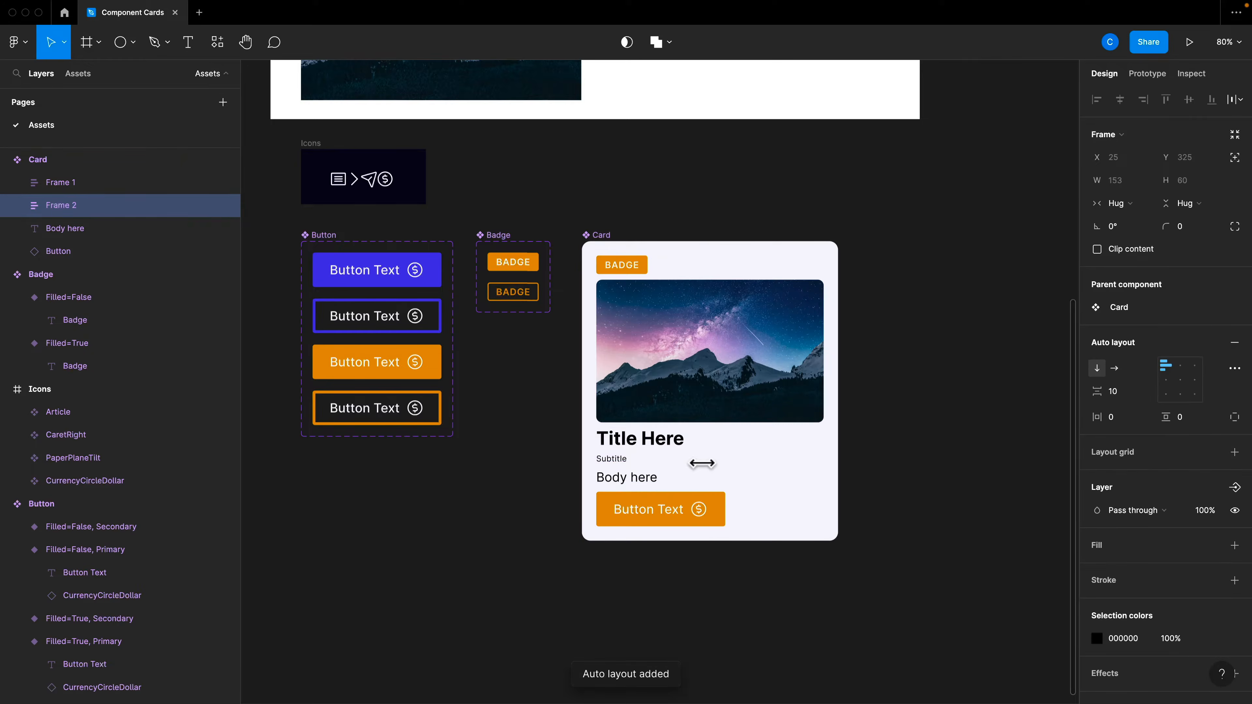
{"action": "left_click", "coordinate": [1128, 398]}
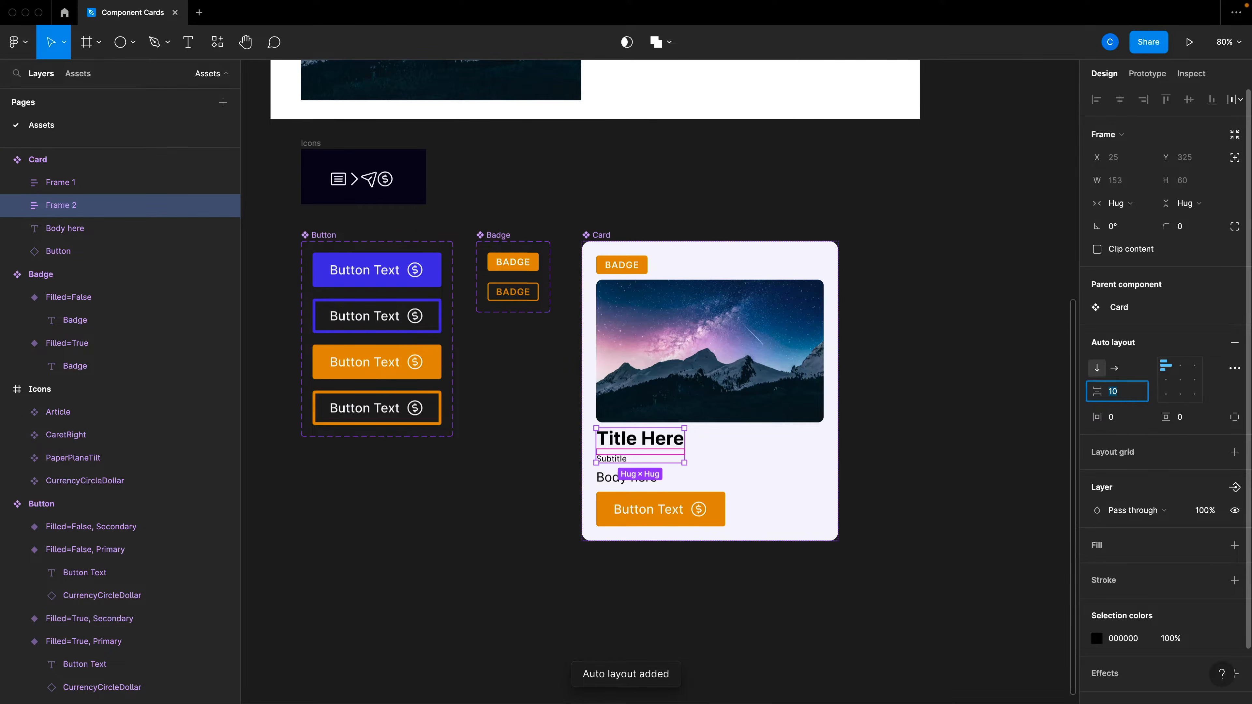
{"action": "type", "text": "5"}
{"action": "key", "text": "Return"}
- Set the Card component's auto layout item spacing to 25
{"action": "scroll", "coordinate": [651, 525], "scroll_direction": "down", "scroll_amount": 4}
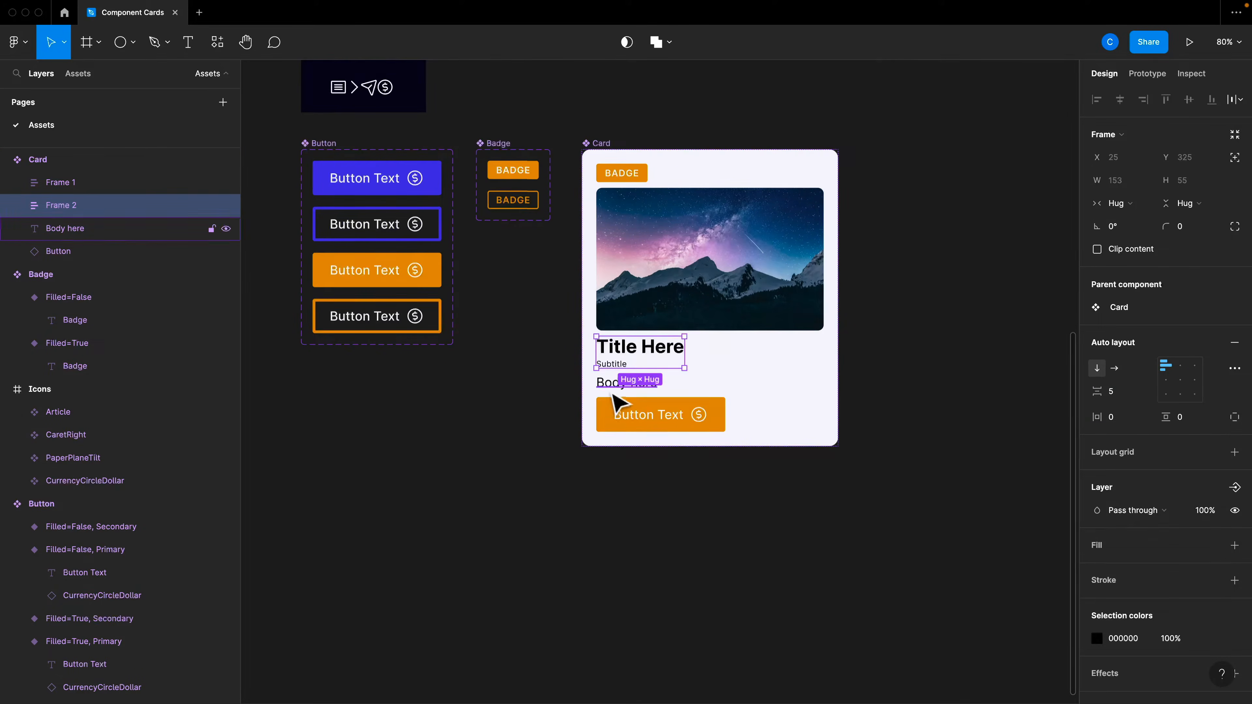
{"action": "scroll", "coordinate": [620, 408], "scroll_direction": "up", "scroll_amount": 1}
{"action": "left_click", "coordinate": [639, 443]}
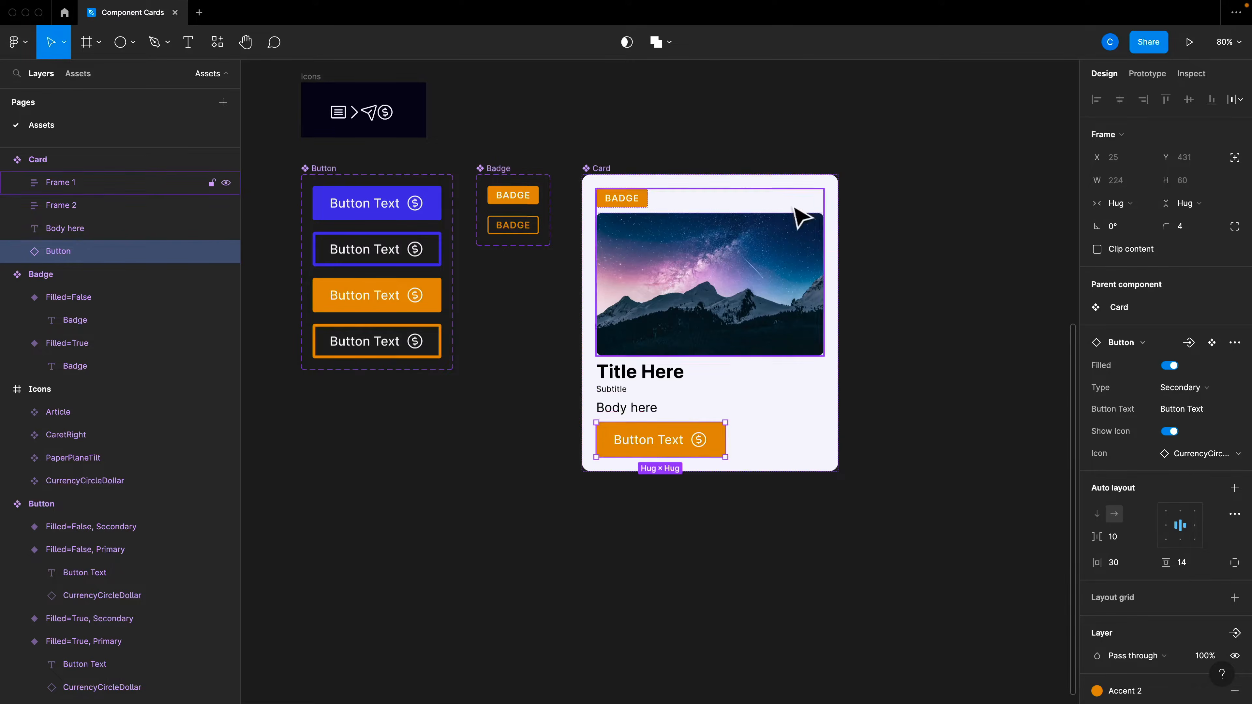
{"action": "left_click", "coordinate": [771, 186]}
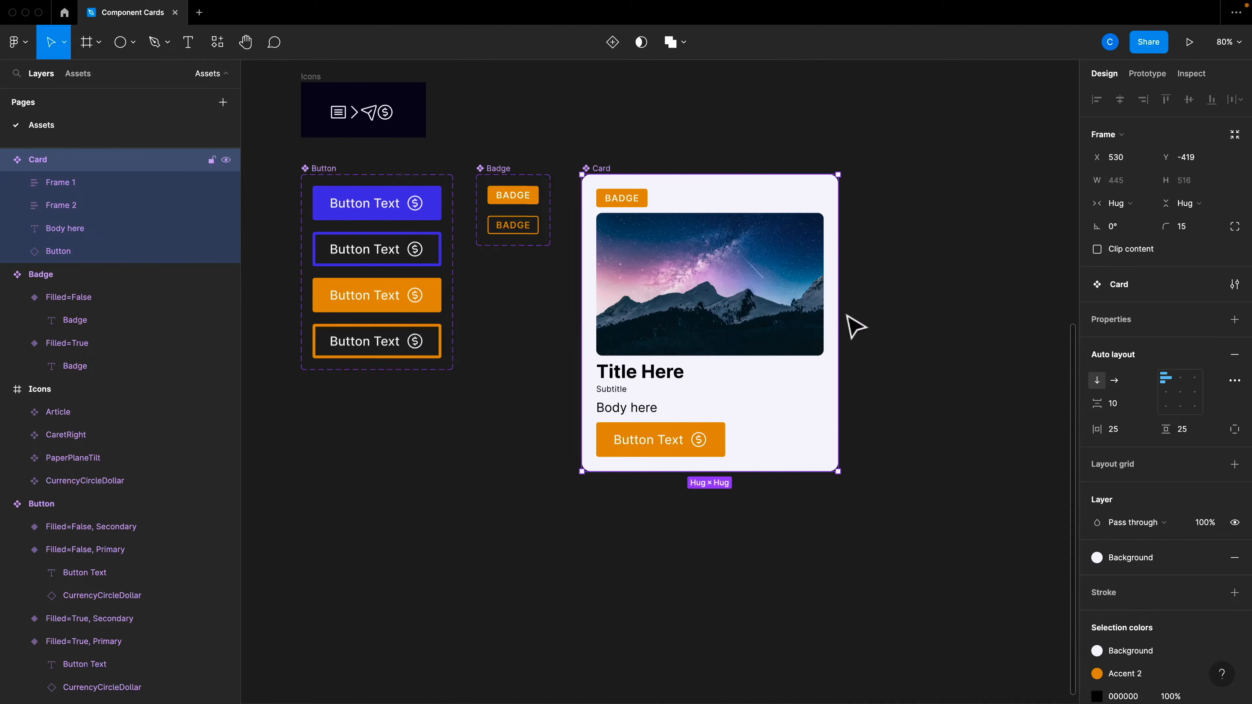
{"action": "left_click", "coordinate": [1125, 405]}
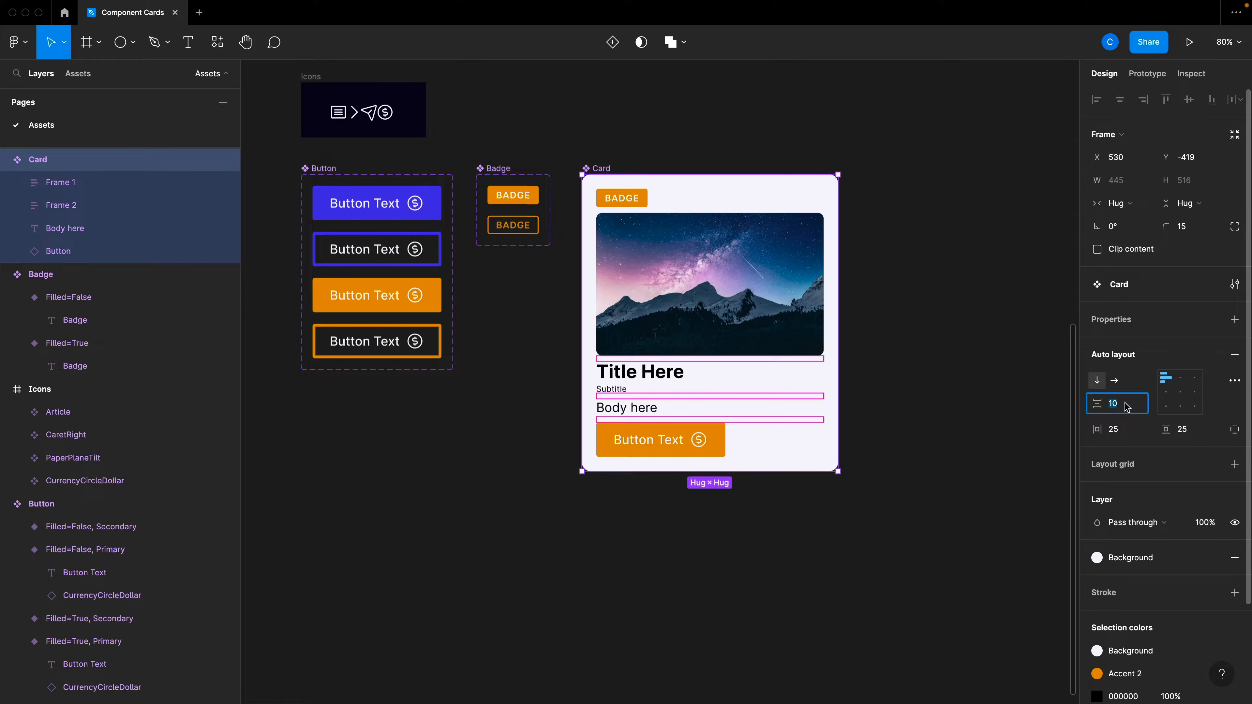
{"action": "key", "text": "Return"}
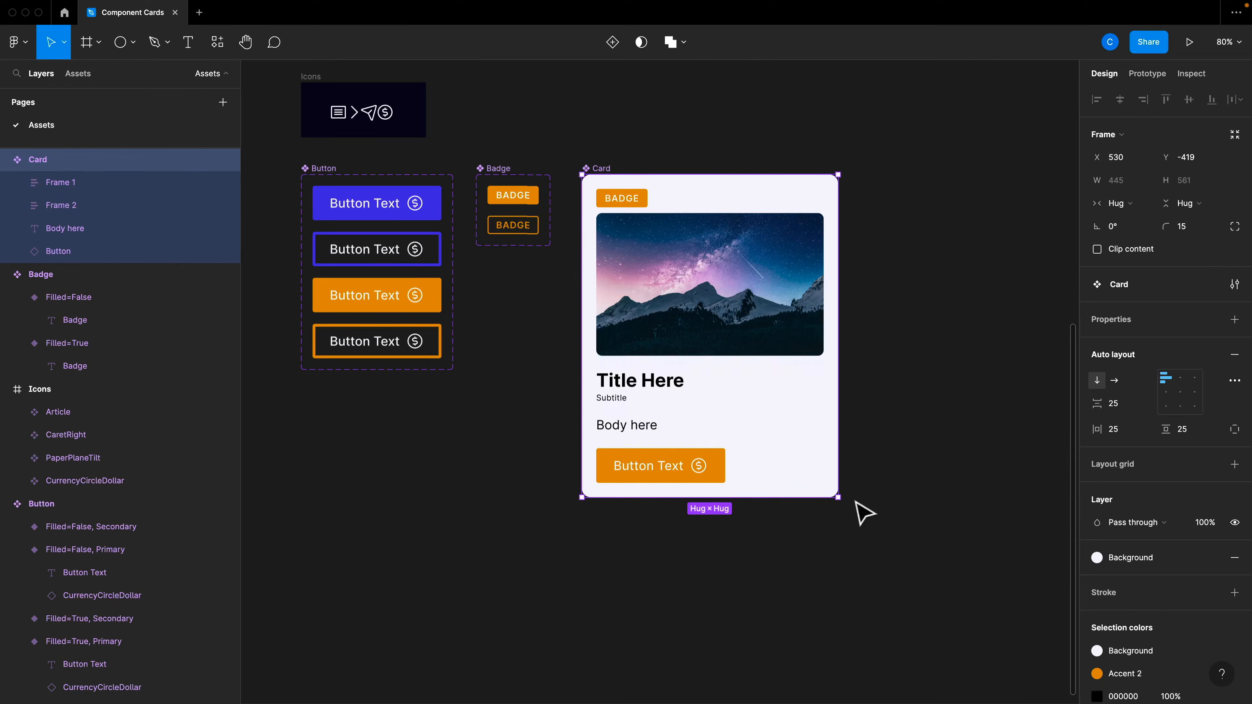
- Switch the card's button to the Primary type and swap its icon to PaperPlaneTilt
{"action": "left_click", "coordinate": [720, 465]}
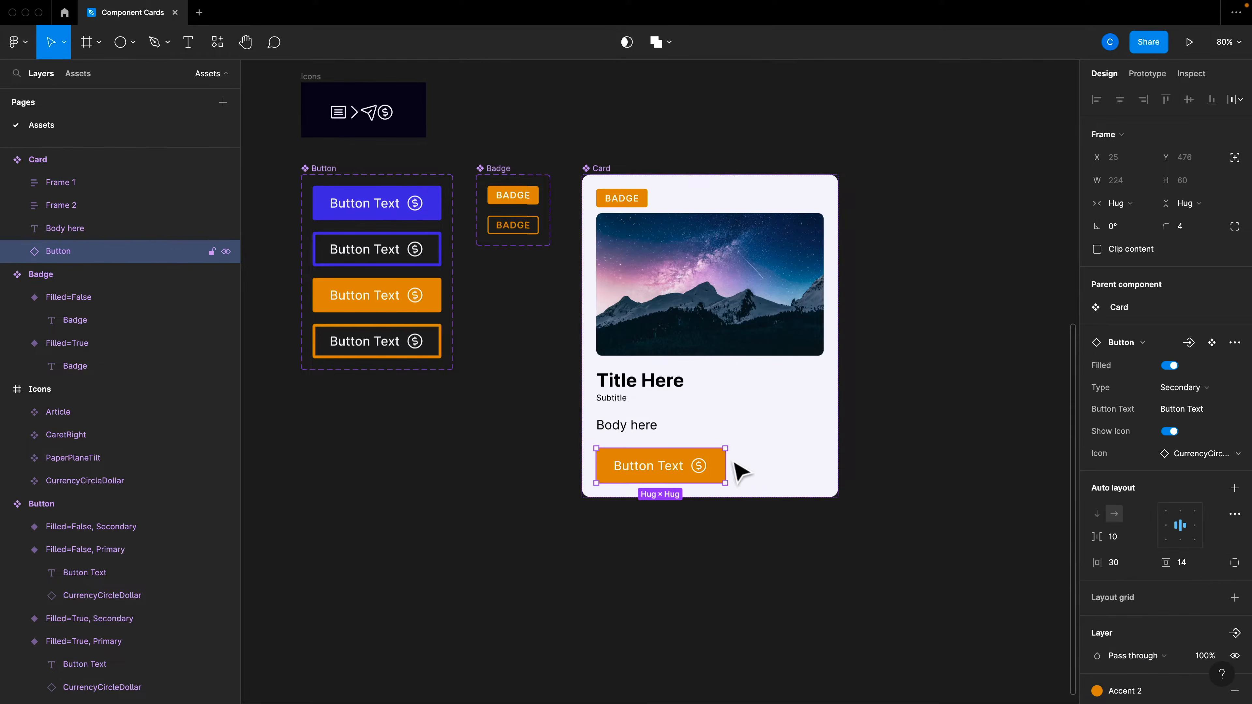
{"action": "left_click", "coordinate": [1188, 389]}
{"action": "left_click", "coordinate": [1181, 368]}
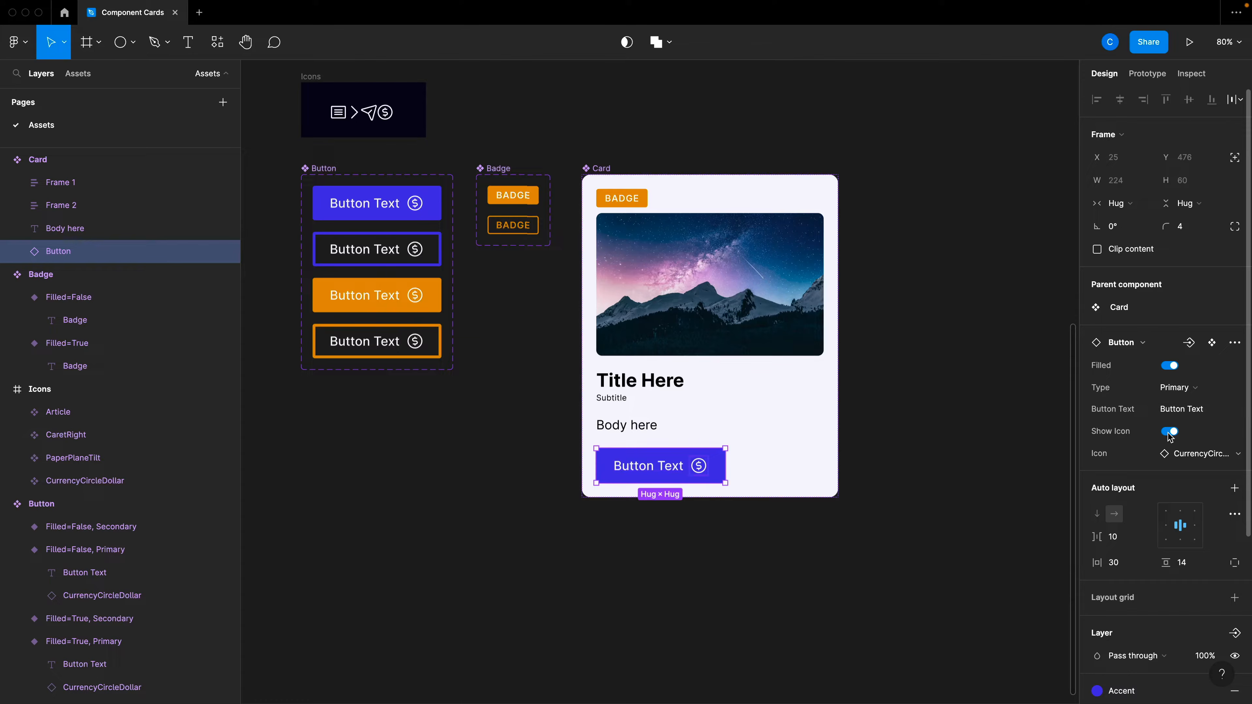
{"action": "left_click", "coordinate": [1181, 454]}
{"action": "left_click", "coordinate": [1220, 507]}
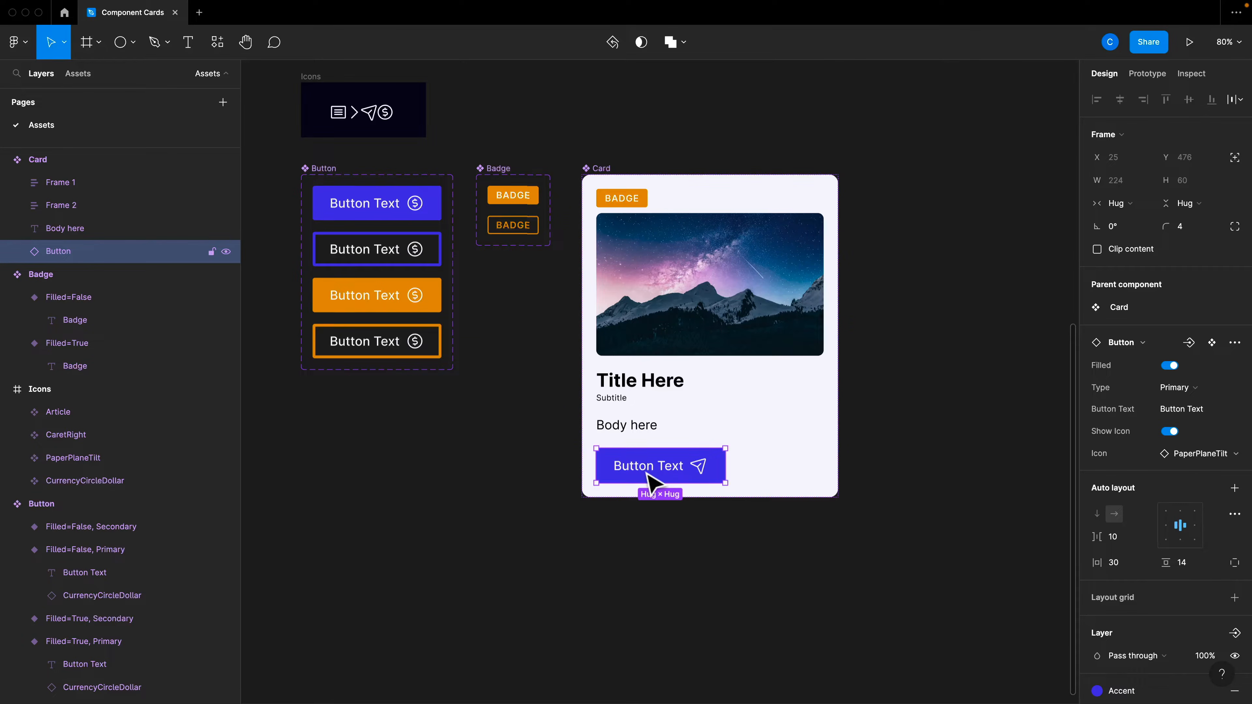
{"action": "left_click", "coordinate": [972, 472]}
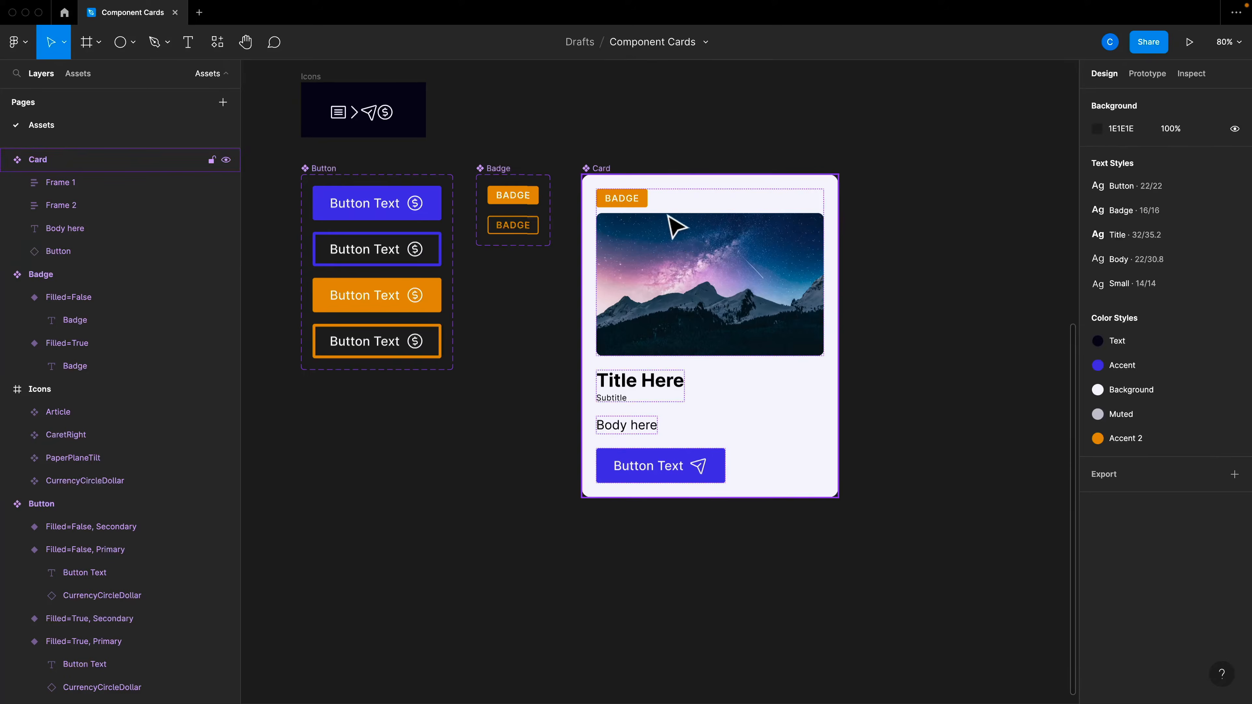
- Turn off the Filled property on the card's badge so it uses the outlined variant
{"action": "left_click", "coordinate": [634, 205]}
{"action": "left_click", "coordinate": [634, 204]}
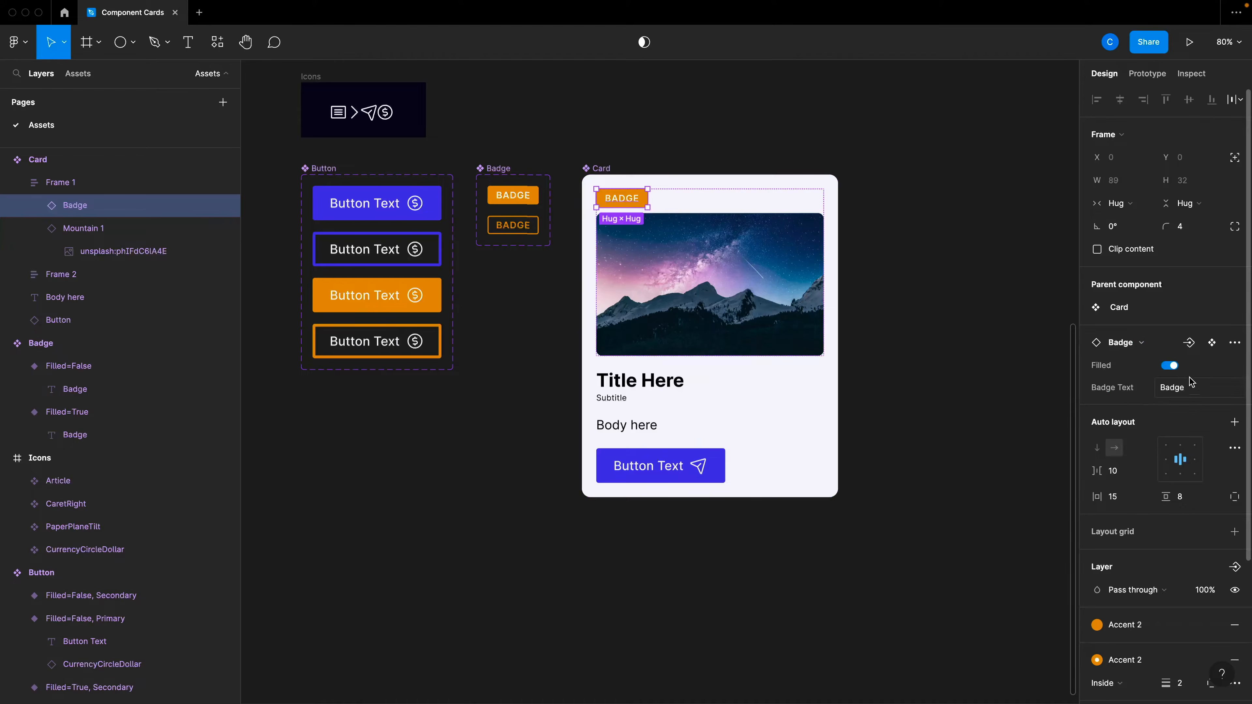
{"action": "left_click", "coordinate": [1178, 367]}
{"action": "left_click", "coordinate": [939, 347]}
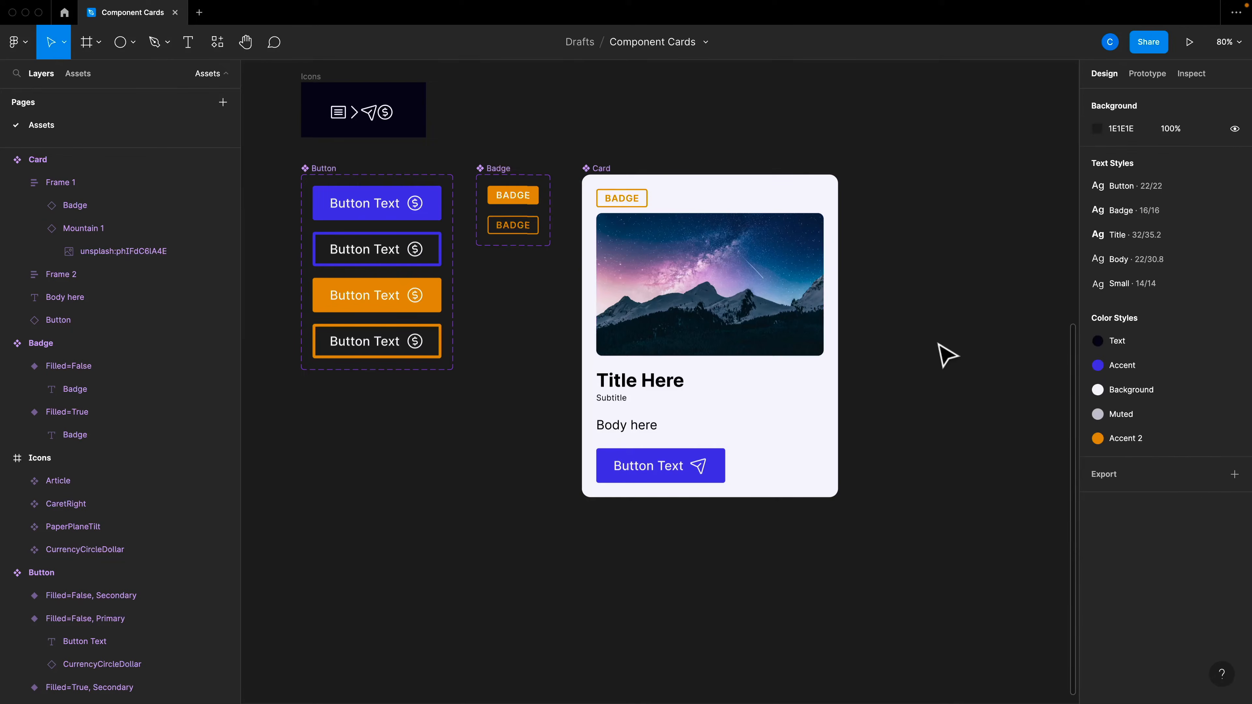
- Create a boolean component property named Show Badge, with the value True, controlling the visibility of the card's badge
{"action": "scroll", "coordinate": [941, 355], "scroll_direction": "down", "scroll_amount": 3}
{"action": "scroll", "coordinate": [942, 355], "scroll_direction": "right", "scroll_amount": 5}
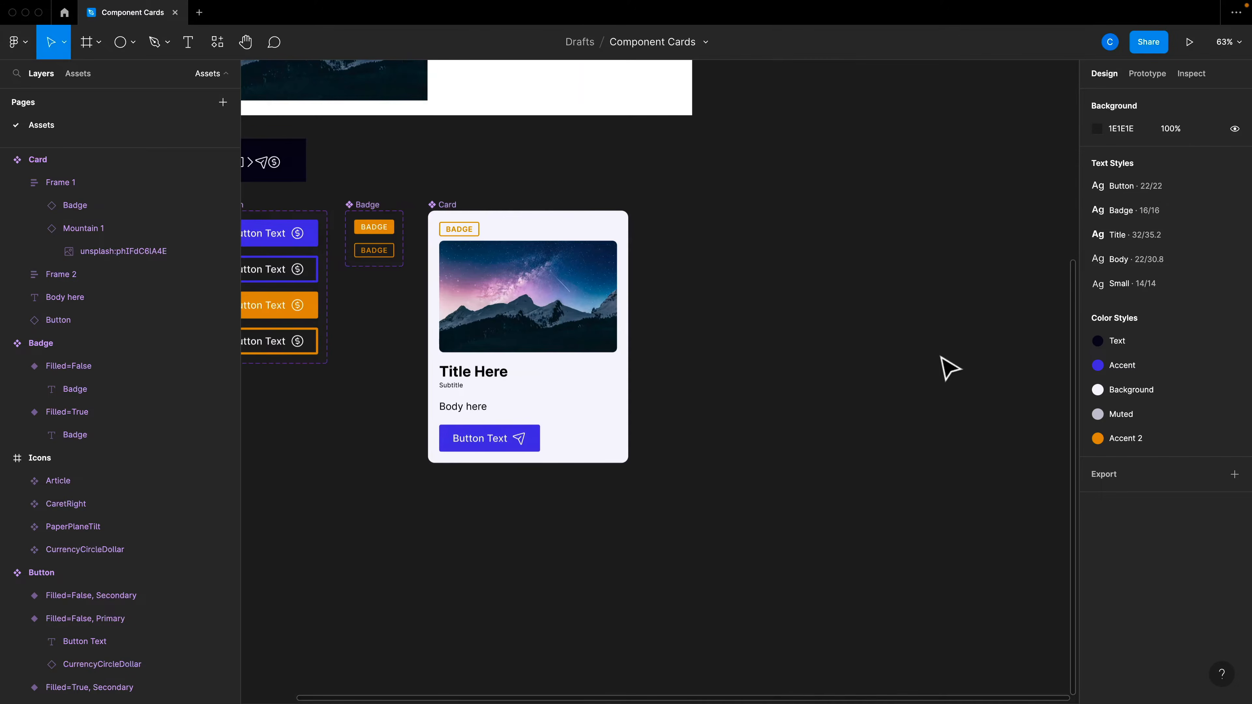
{"action": "left_click", "coordinate": [530, 321]}
{"action": "scroll", "coordinate": [512, 310], "scroll_direction": "up", "scroll_amount": 5}
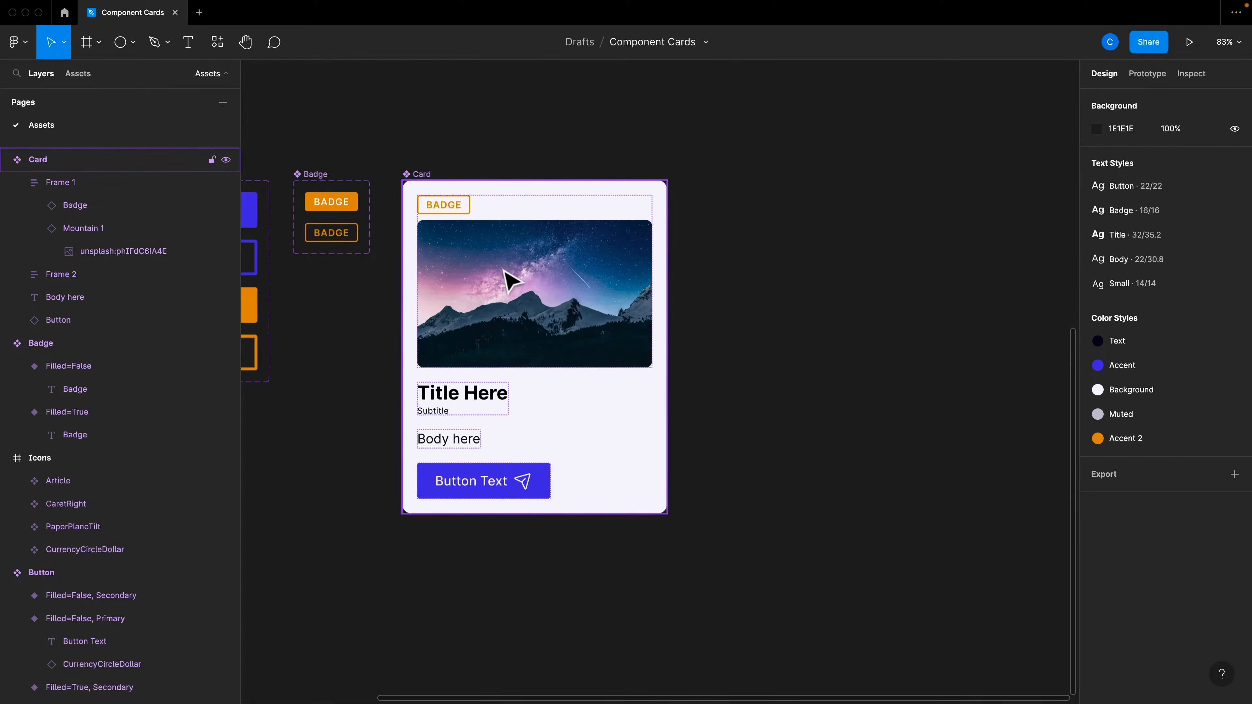
{"action": "left_click", "coordinate": [510, 281]}
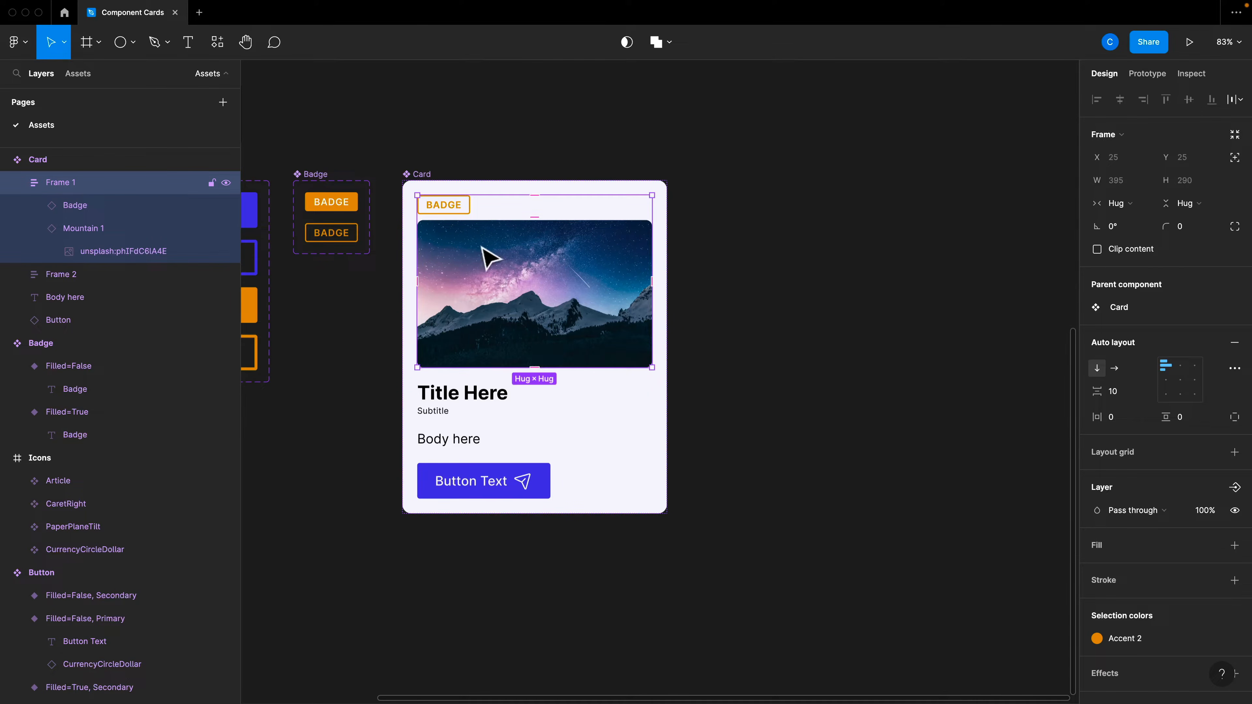
{"action": "left_click", "coordinate": [450, 211]}
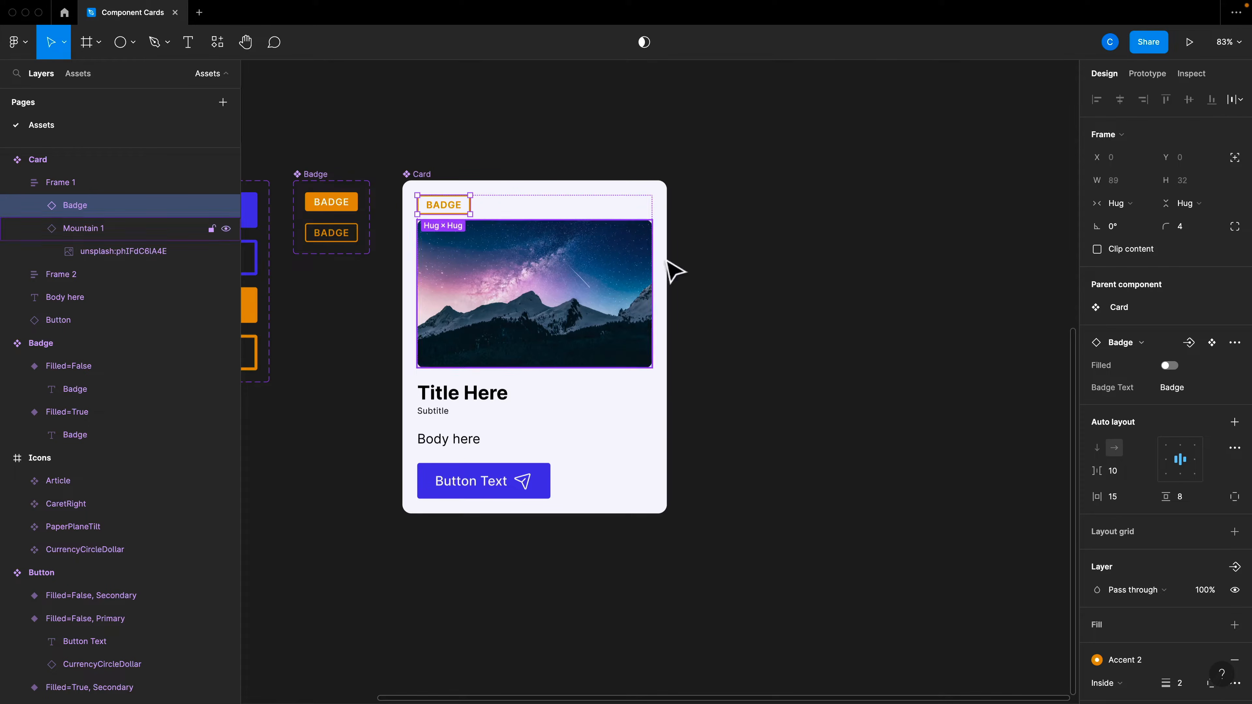
{"action": "left_click", "coordinate": [1232, 343]}
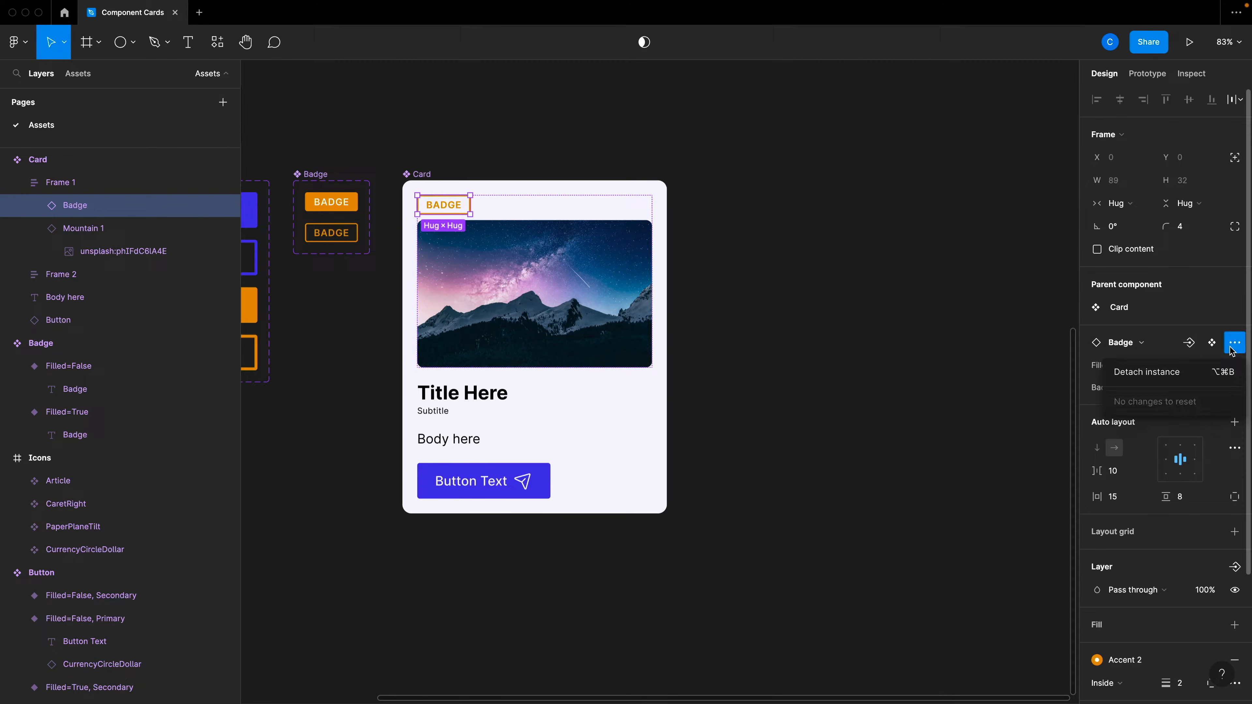
{"action": "left_click", "coordinate": [1234, 342]}
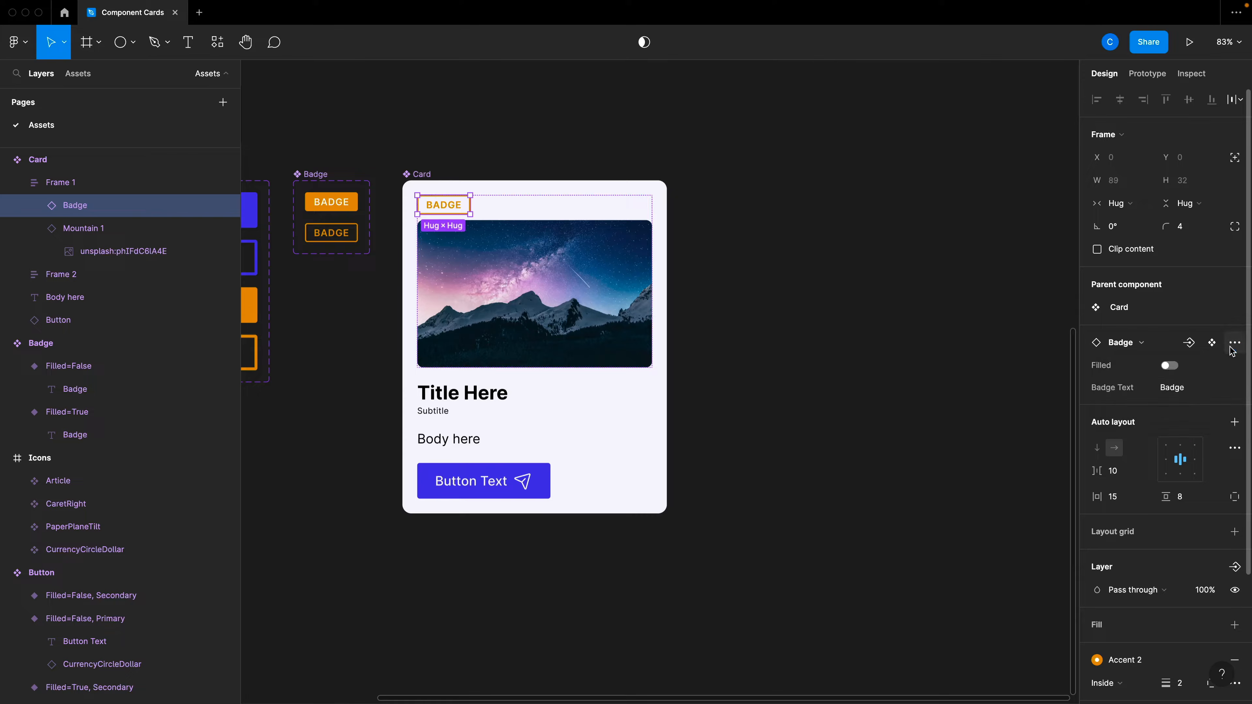
{"action": "left_click", "coordinate": [1232, 568]}
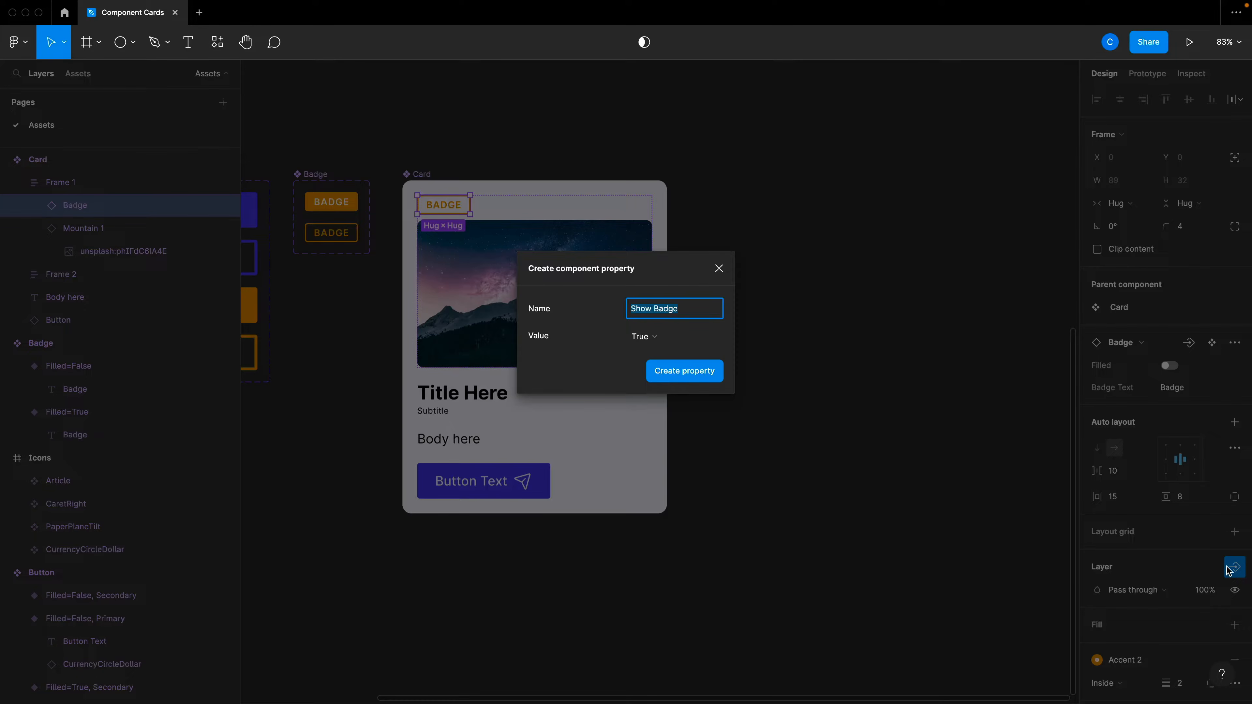
{"action": "key", "text": "Return"}
- Create a boolean component property named Show Image, with the value True, controlling the visibility of the card's mountain image
{"action": "left_click", "coordinate": [609, 313]}
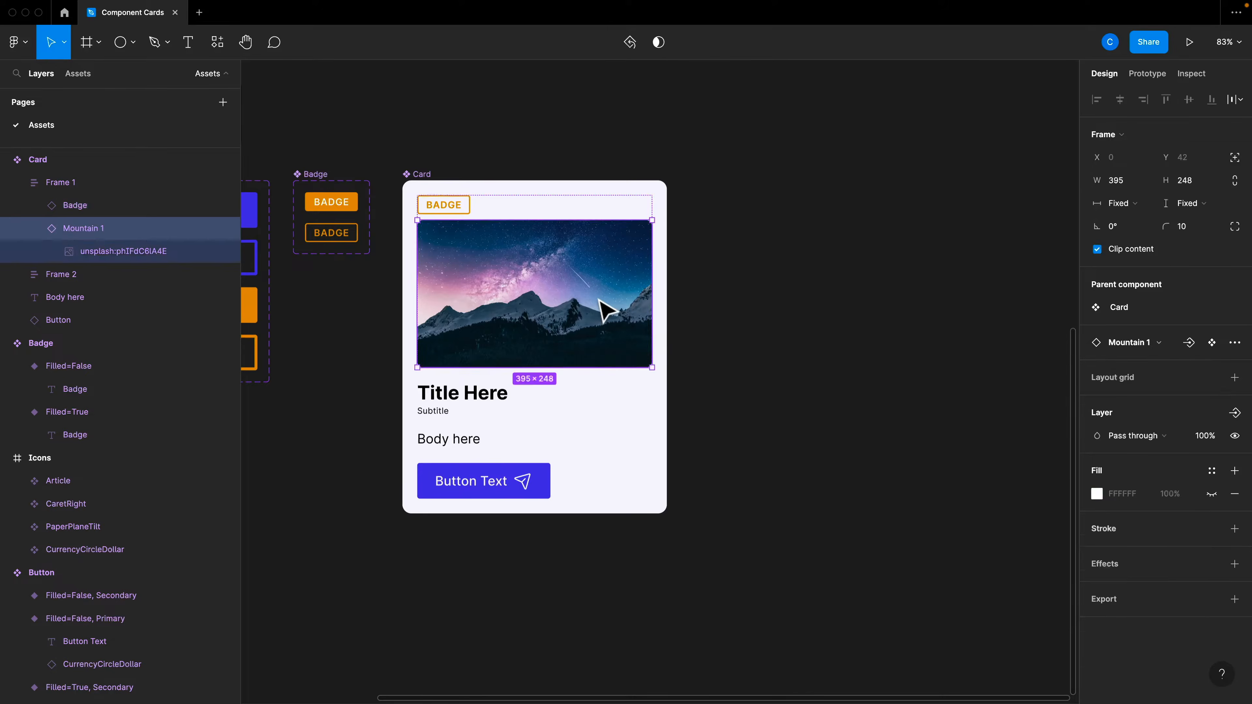
{"action": "key", "text": "Escape"}
{"action": "double_click", "coordinate": [599, 299]}
{"action": "double_click", "coordinate": [599, 300]}
{"action": "left_click", "coordinate": [1234, 414]}
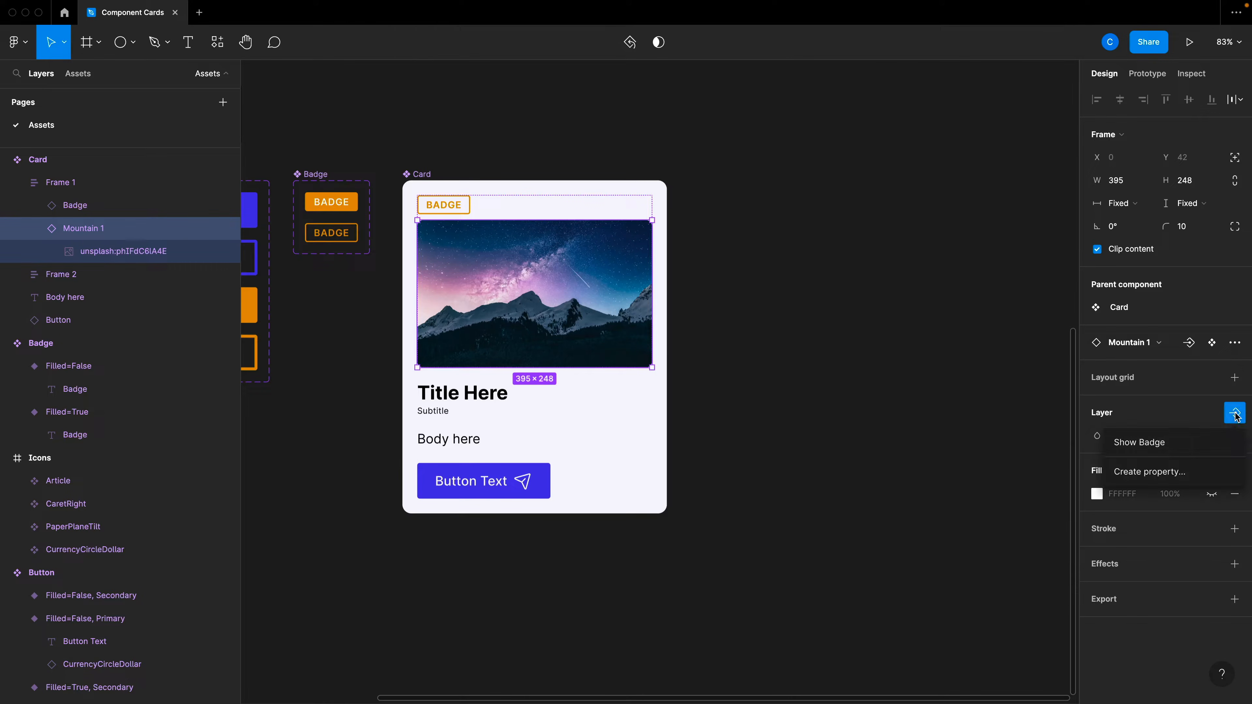
{"action": "left_click", "coordinate": [1188, 471]}
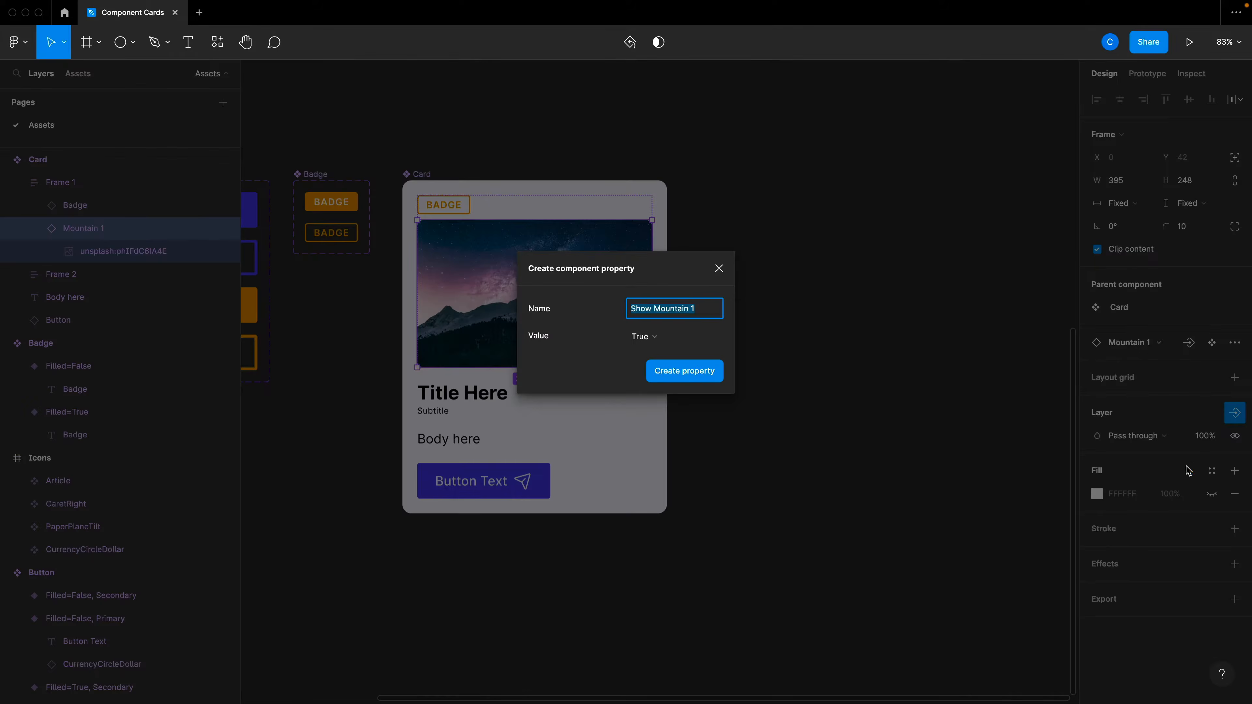
{"action": "type", "text": "Show Image"}
{"action": "left_click", "coordinate": [684, 371]}
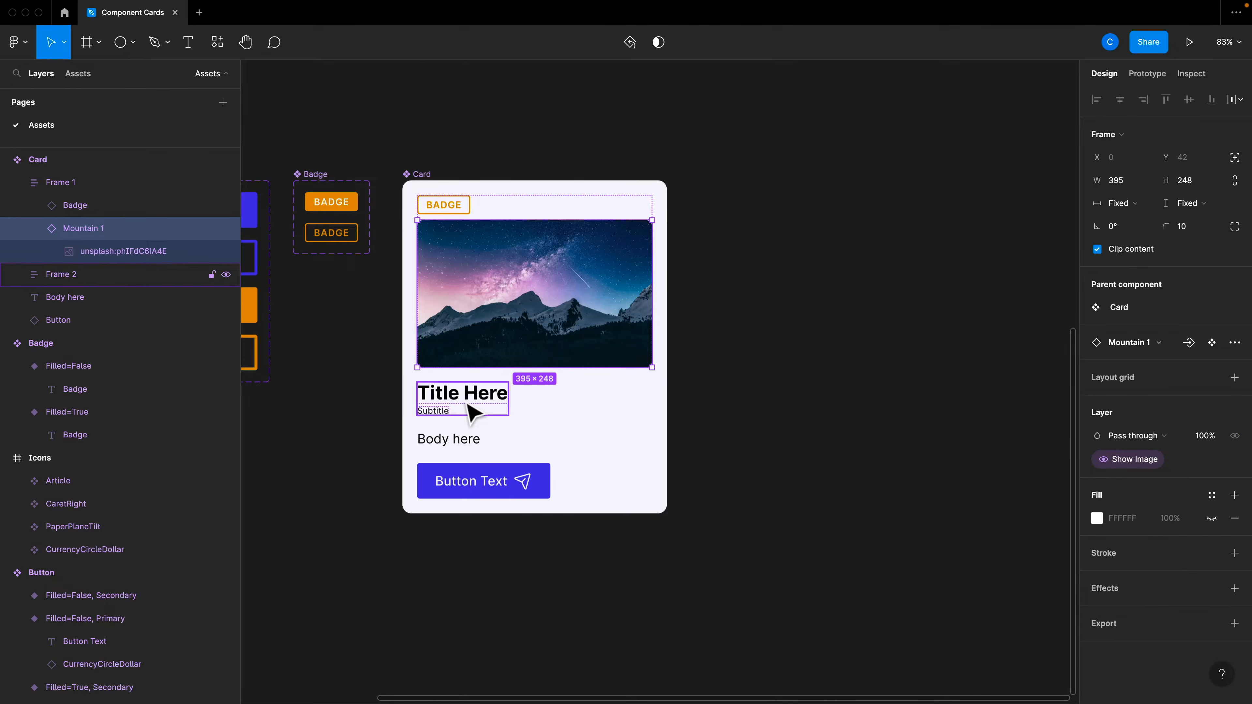
- Create a boolean component property named Show Subtitle, with the value True, for the card's subtitle text layer
{"action": "left_click", "coordinate": [451, 420]}
{"action": "left_click", "coordinate": [449, 421]}
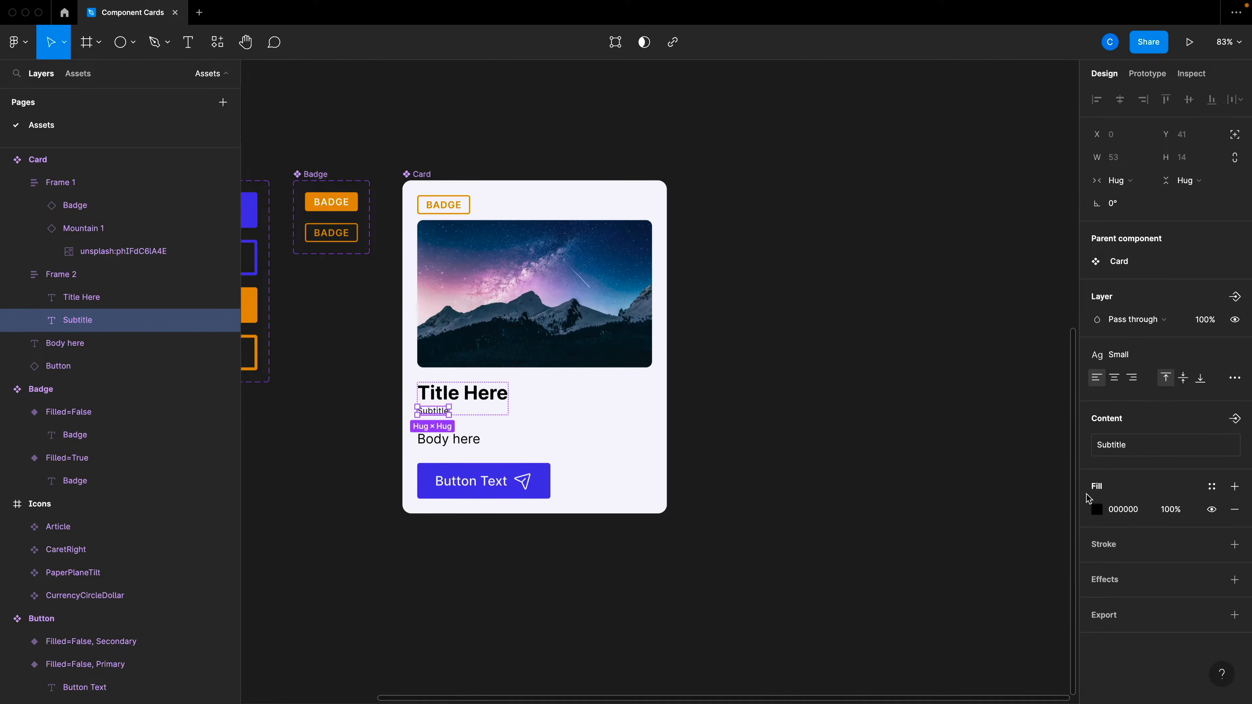
{"action": "left_click", "coordinate": [1234, 297]}
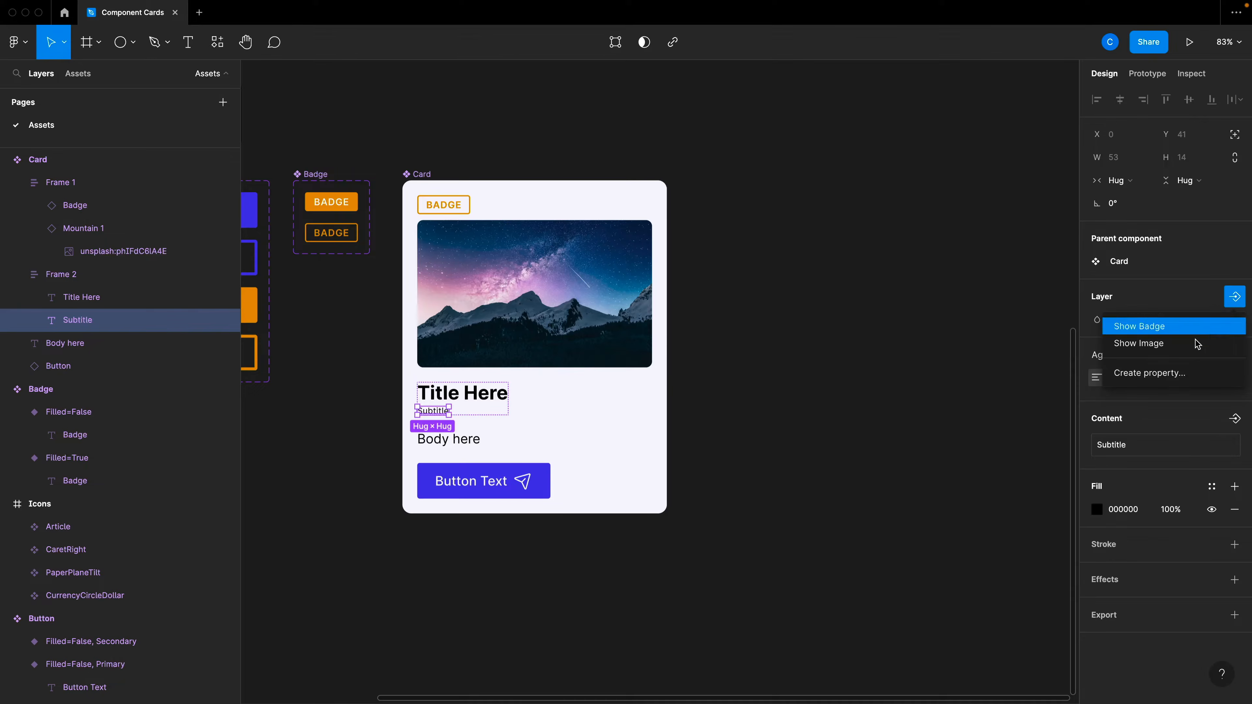
{"action": "left_click", "coordinate": [1175, 375]}
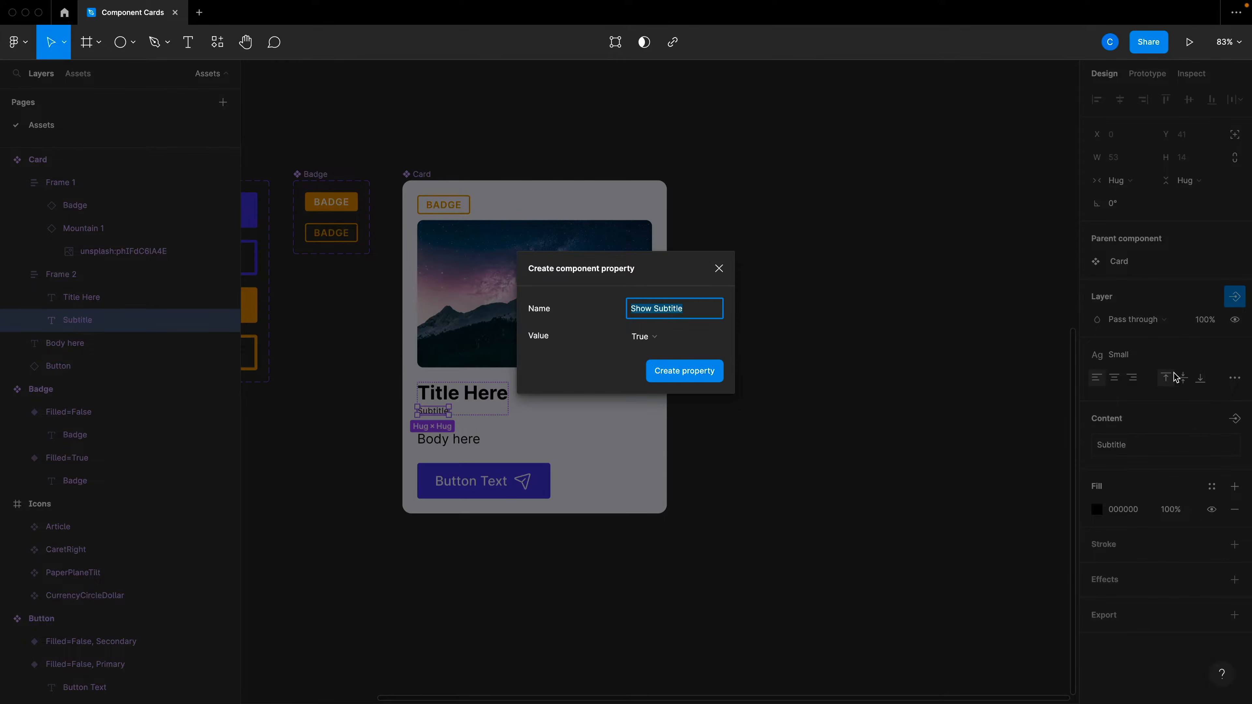
{"action": "key", "text": "Return"}
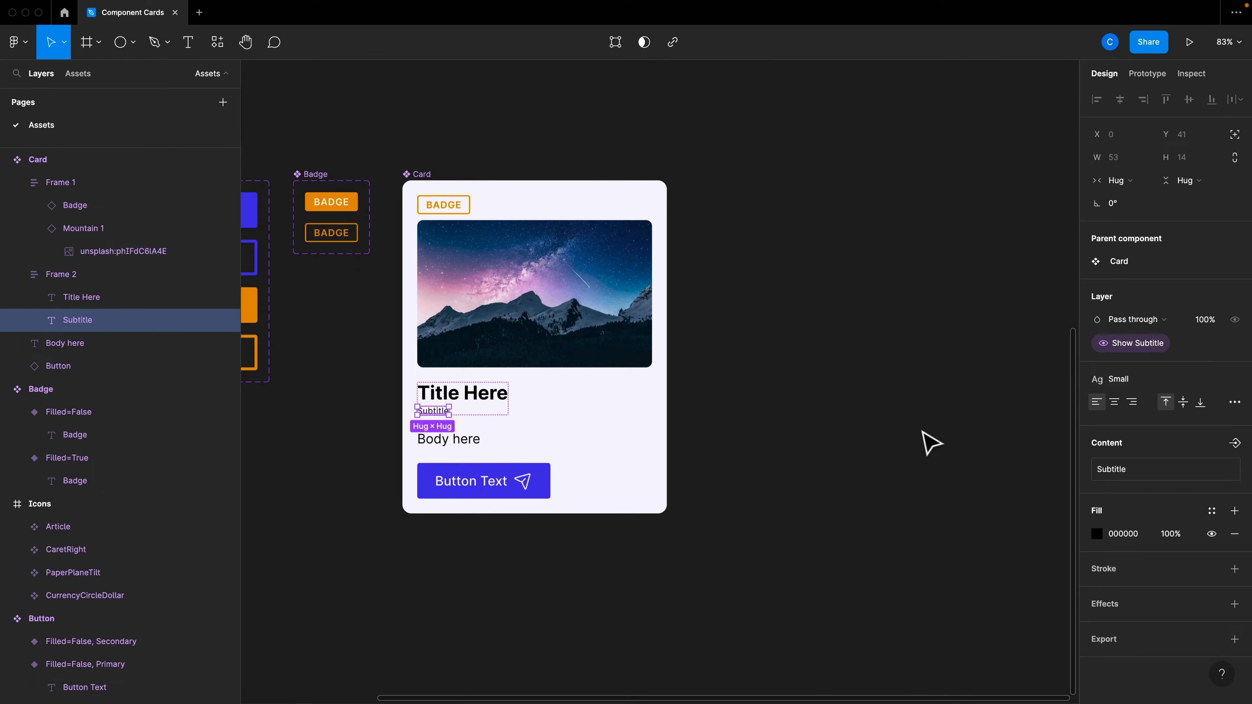
{"action": "left_click", "coordinate": [819, 452]}
- Create an instance swap property named Mountain for the card's image, with Mountain 1 as its value
{"action": "scroll", "coordinate": [780, 469], "scroll_direction": "left", "scroll_amount": 2}
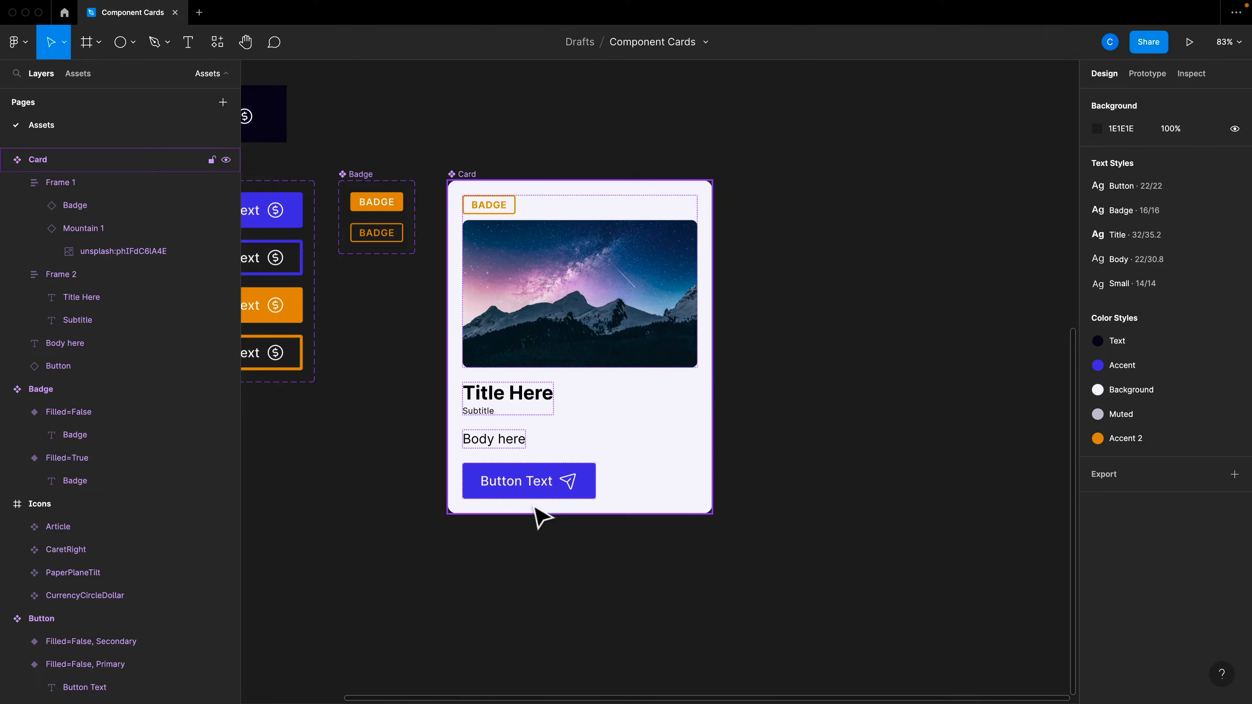
{"action": "scroll", "coordinate": [541, 513], "scroll_direction": "up", "scroll_amount": 1}
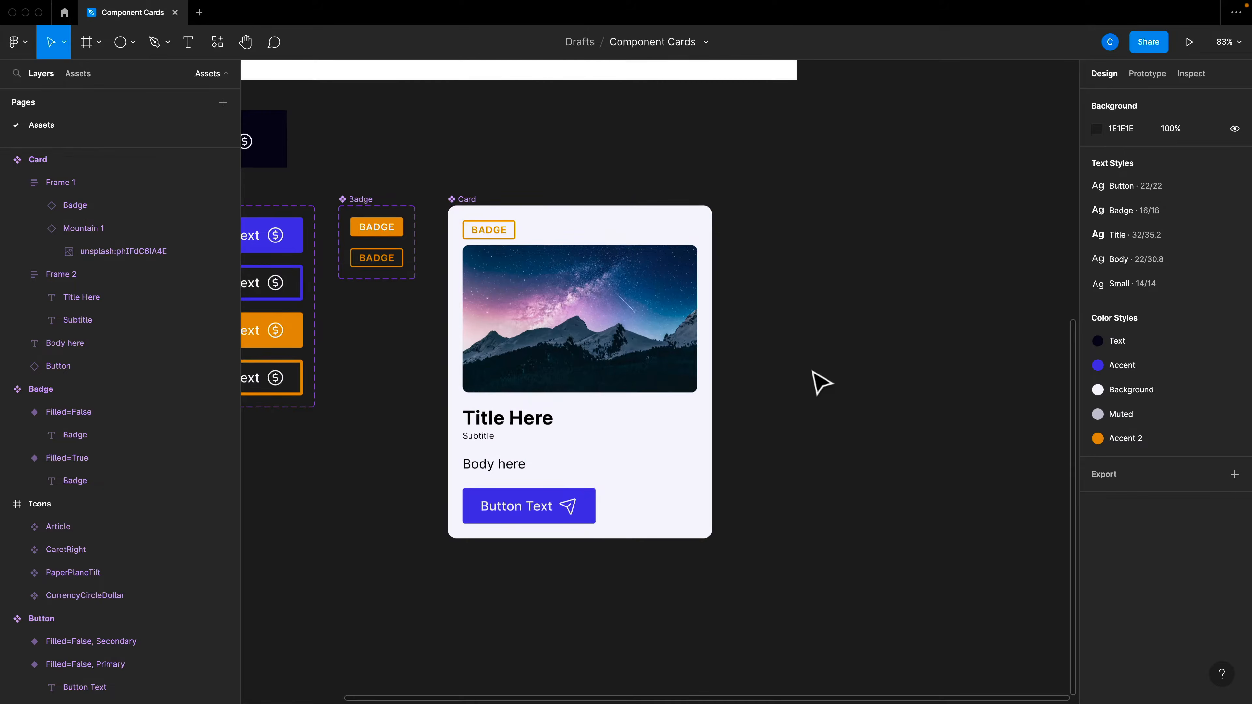
{"action": "double_click", "coordinate": [625, 348]}
{"action": "double_click", "coordinate": [625, 348]}
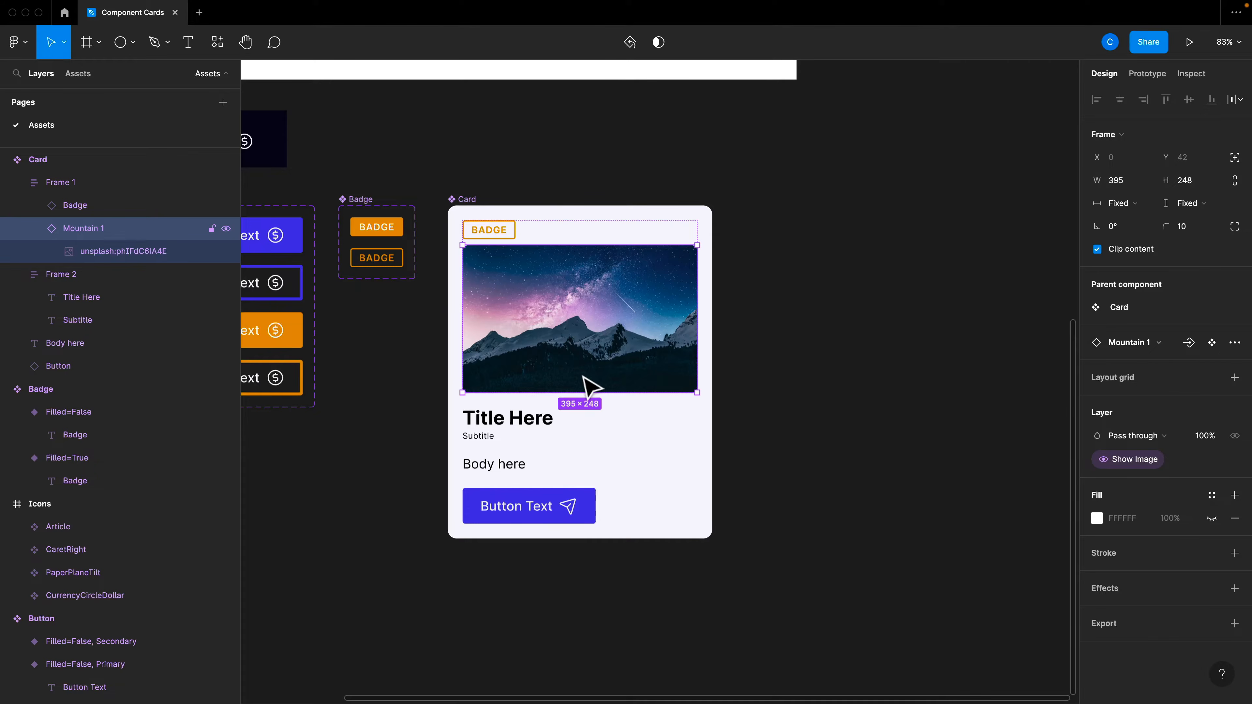
{"action": "left_click", "coordinate": [1188, 344]}
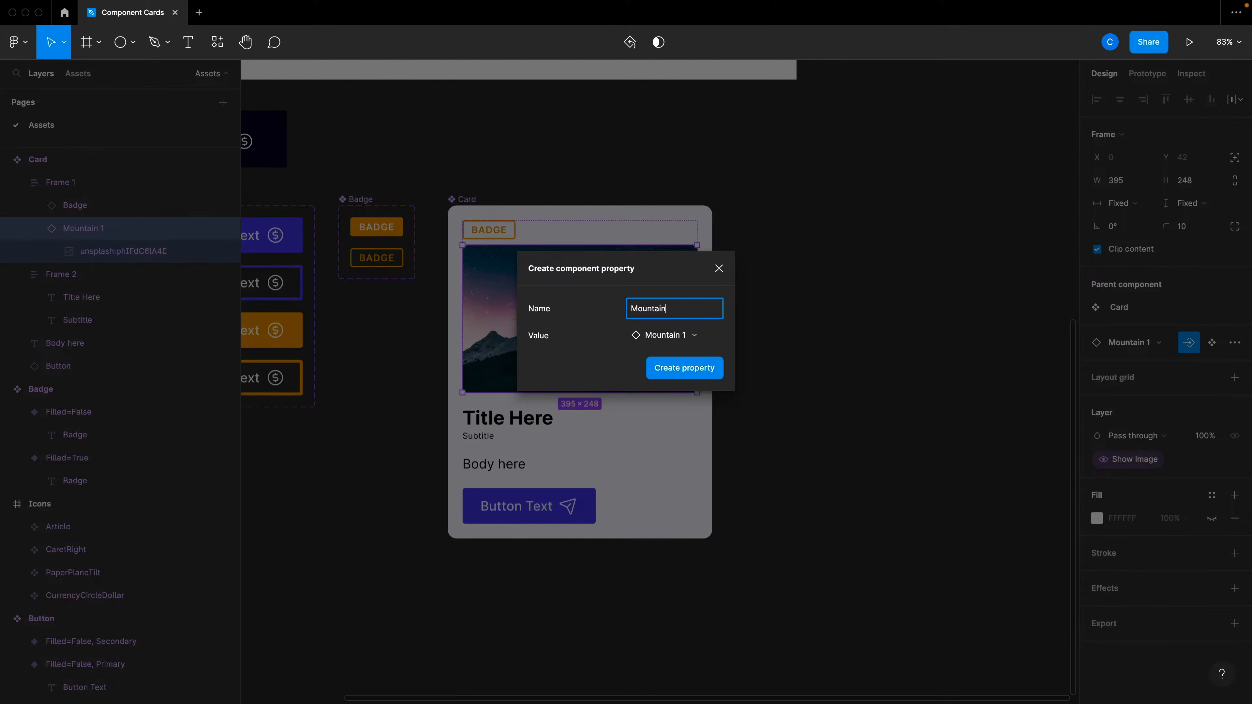
{"action": "type", "text": "Mountain"}
{"action": "key", "text": "Return"}
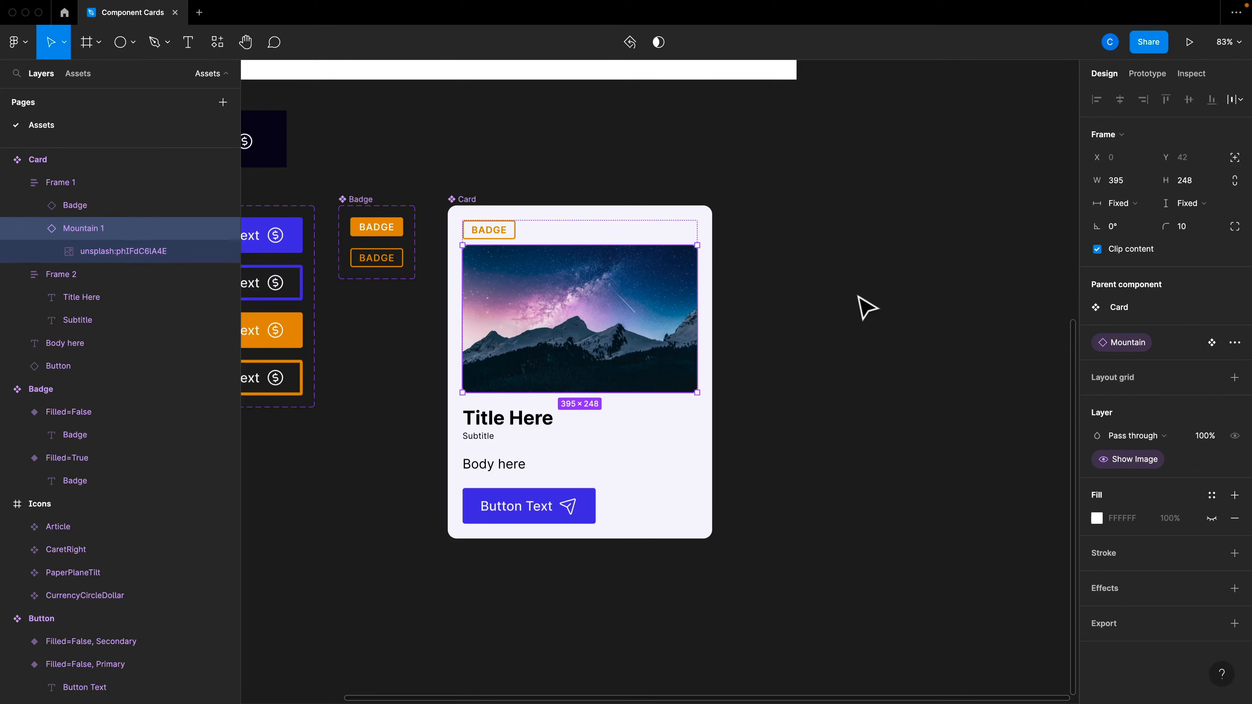
{"action": "left_click", "coordinate": [858, 307]}
- Duplicate the Badge component set directly below the original and rename the copy Indicator
{"action": "scroll", "coordinate": [768, 306], "scroll_direction": "left", "scroll_amount": 3}
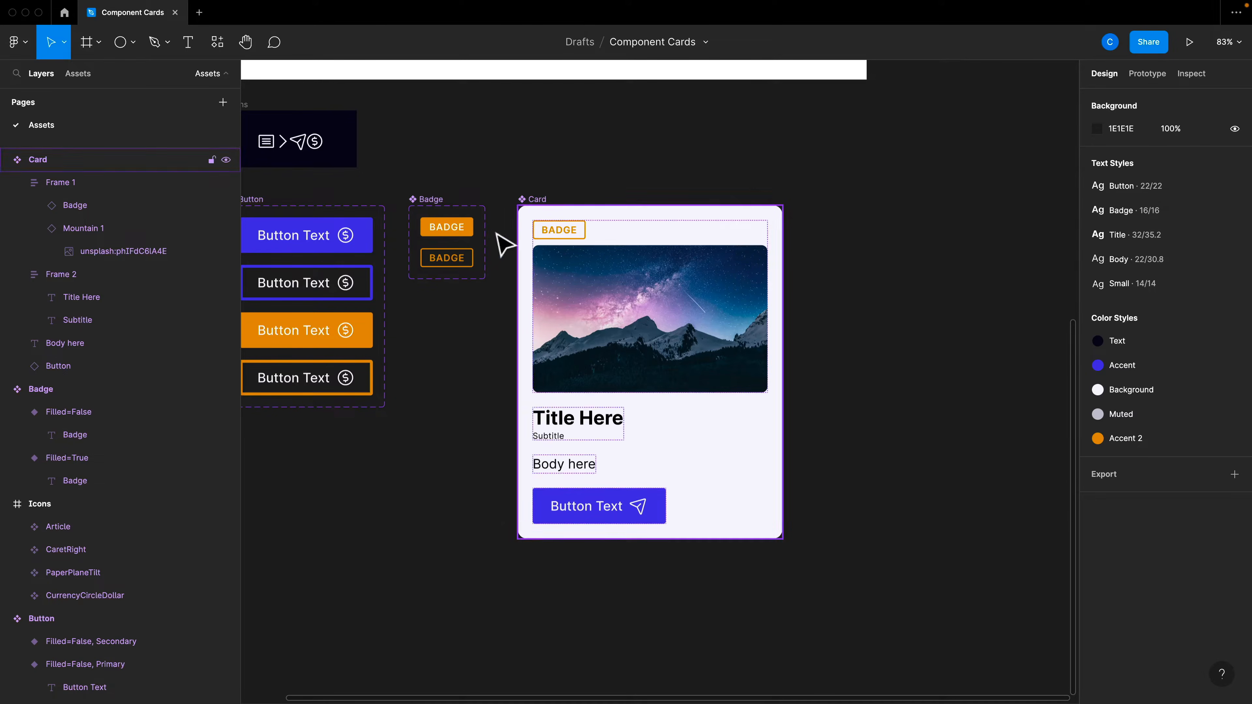
{"action": "left_click", "coordinate": [431, 200]}
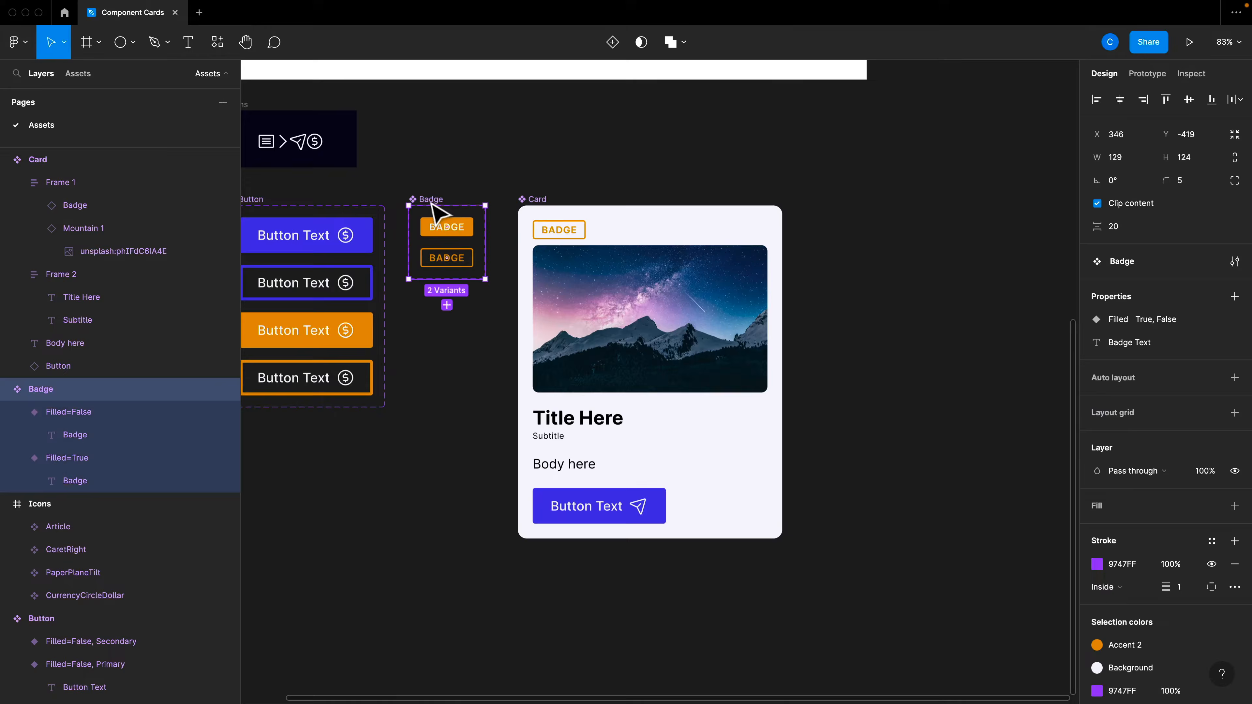
{"action": "left_click_drag", "start_coordinate": [446, 224], "coordinate": [449, 336]}
{"action": "double_click", "coordinate": [431, 301]}
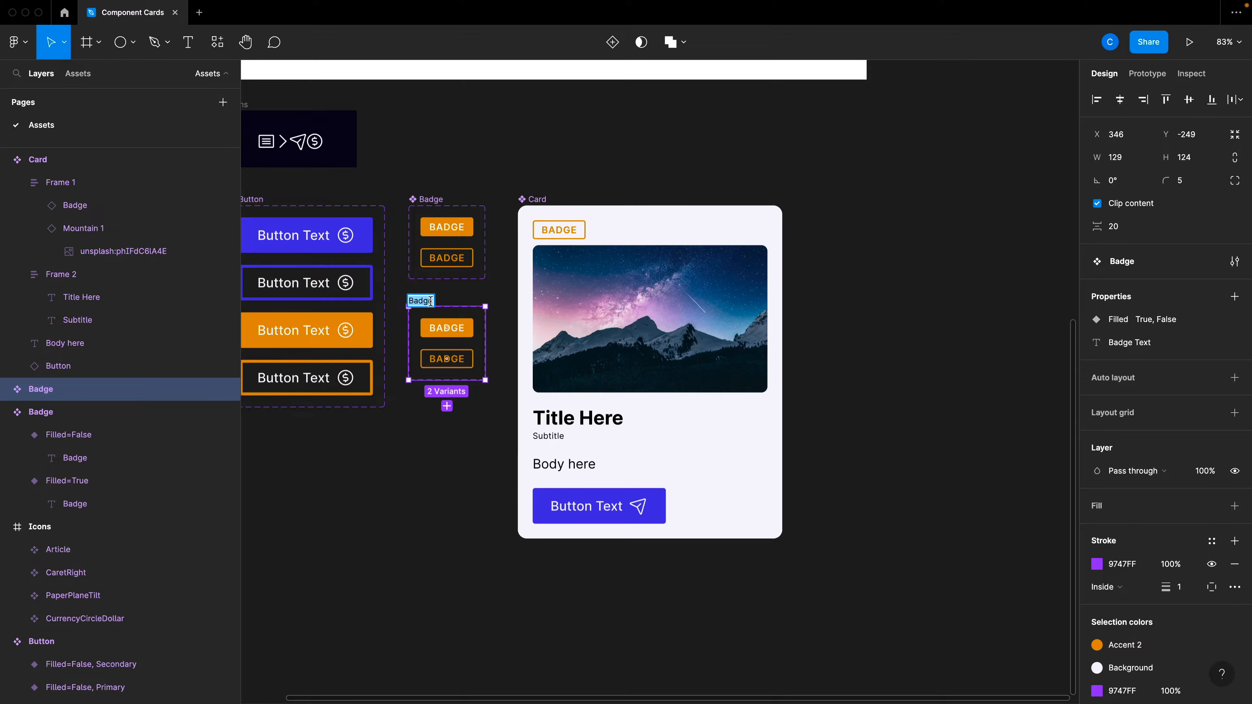
{"action": "type", "text": "Indicator"}
{"action": "key", "text": "Return"}
{"action": "scroll", "coordinate": [429, 311], "scroll_direction": "up", "scroll_amount": 5}
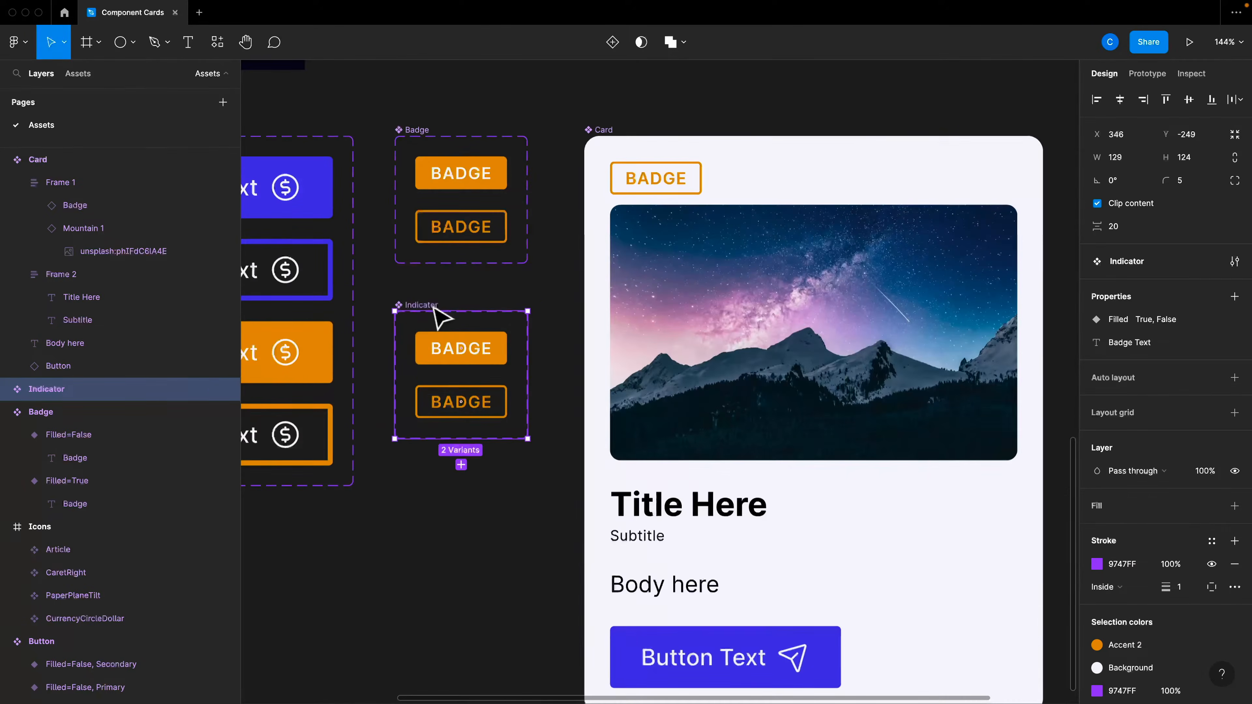
- Delete the Indicator copy and draw a circle of about 92 × 92 in its place, filled with the Accent color style
{"action": "left_click", "coordinate": [548, 484]}
{"action": "mouse_move", "coordinate": [556, 479]}
{"action": "left_mouse_down"}
{"action": "mouse_move", "coordinate": [391, 299]}
{"action": "mouse_move", "coordinate": [489, 405]}
{"action": "left_mouse_up"}
{"action": "key", "text": "Delete"}
{"action": "key", "text": "o"}
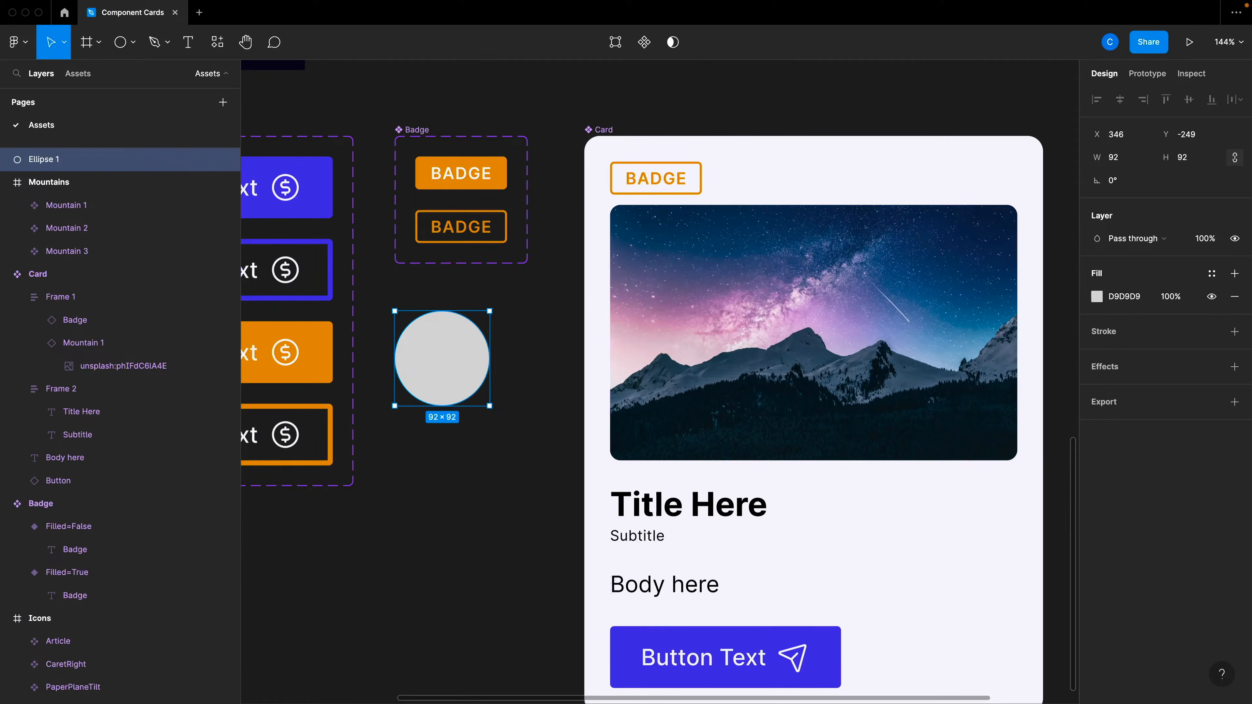
{"action": "left_click", "coordinate": [1211, 274]}
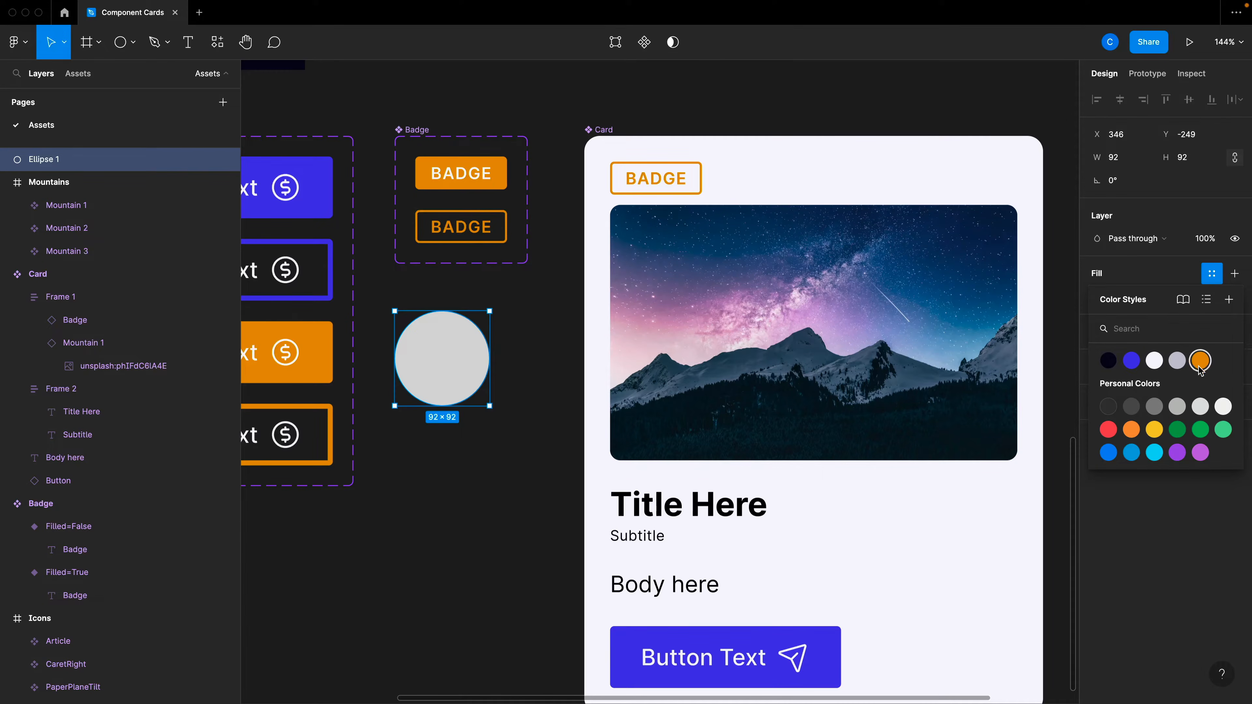
{"action": "left_click", "coordinate": [1131, 360]}
{"action": "left_click", "coordinate": [535, 392]}
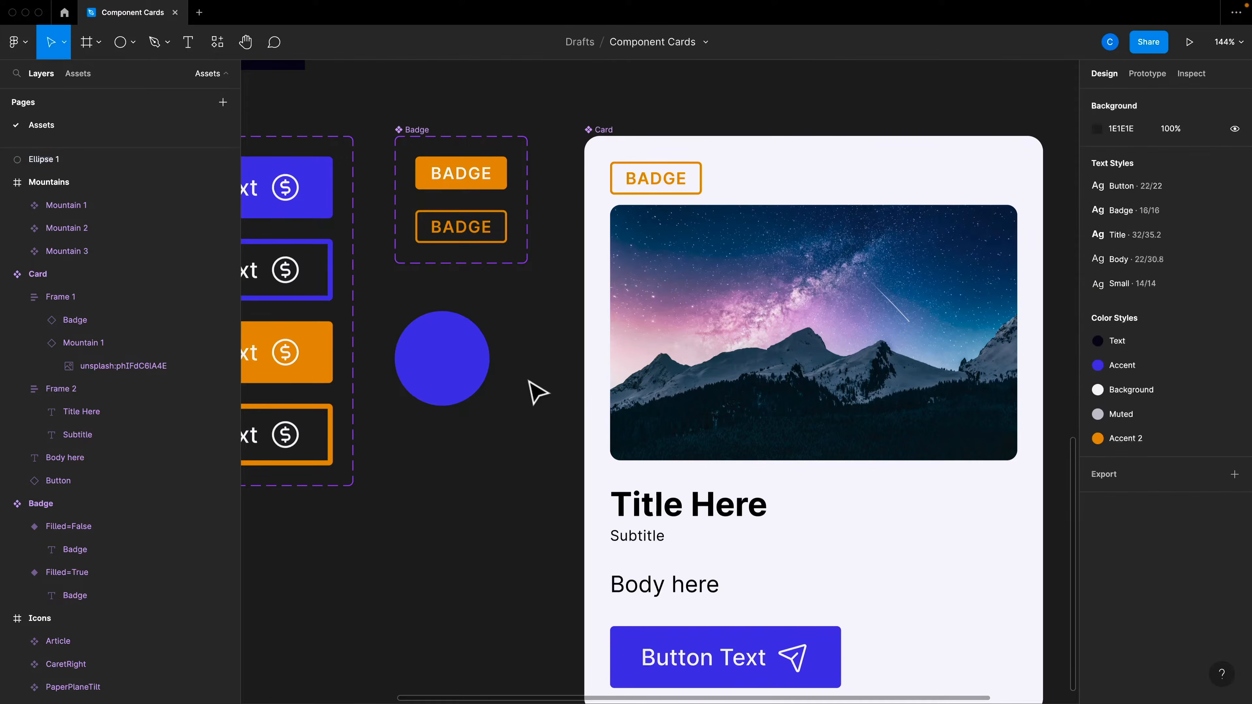
- Move the blue circle below the Button component set, aligned with its left edge, and wrap it in an auto layout frame
{"action": "scroll", "coordinate": [535, 393], "scroll_direction": "down", "scroll_amount": 5}
{"action": "left_click", "coordinate": [417, 520]}
{"action": "scroll", "coordinate": [423, 493], "scroll_direction": "left", "scroll_amount": 2}
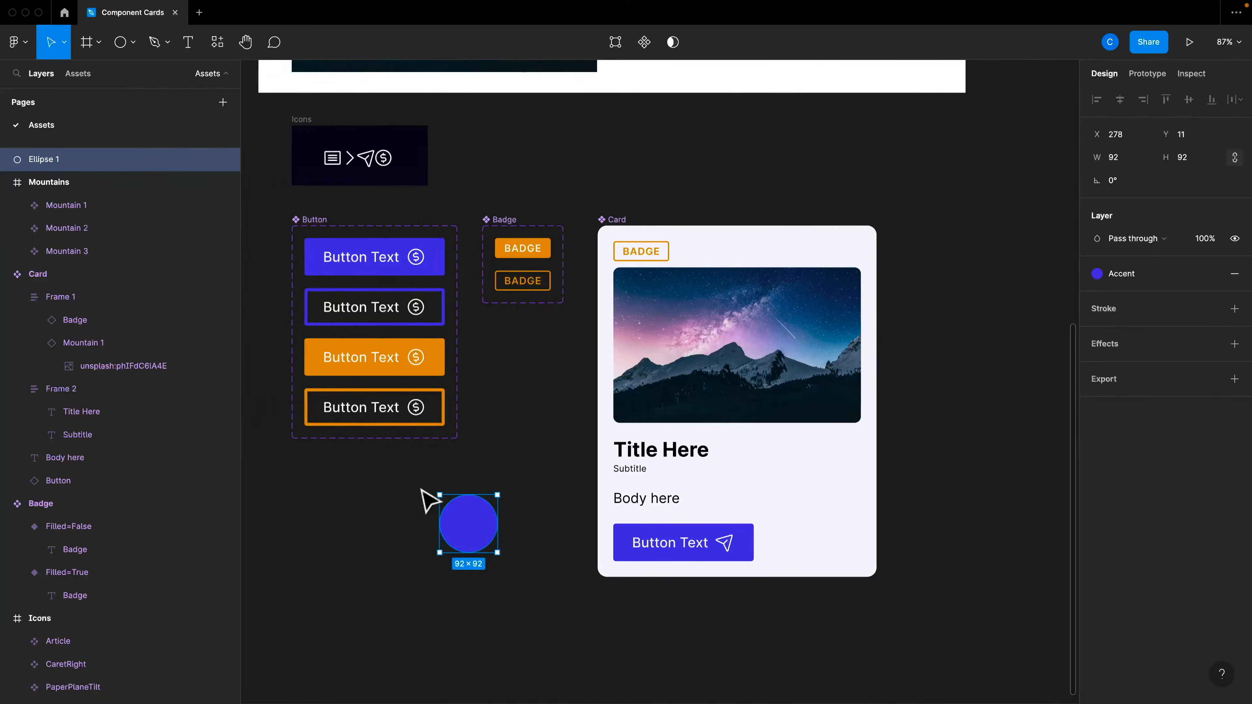
{"action": "scroll", "coordinate": [423, 494], "scroll_direction": "left", "scroll_amount": 2}
{"action": "left_click_drag", "start_coordinate": [562, 525], "coordinate": [418, 499]}
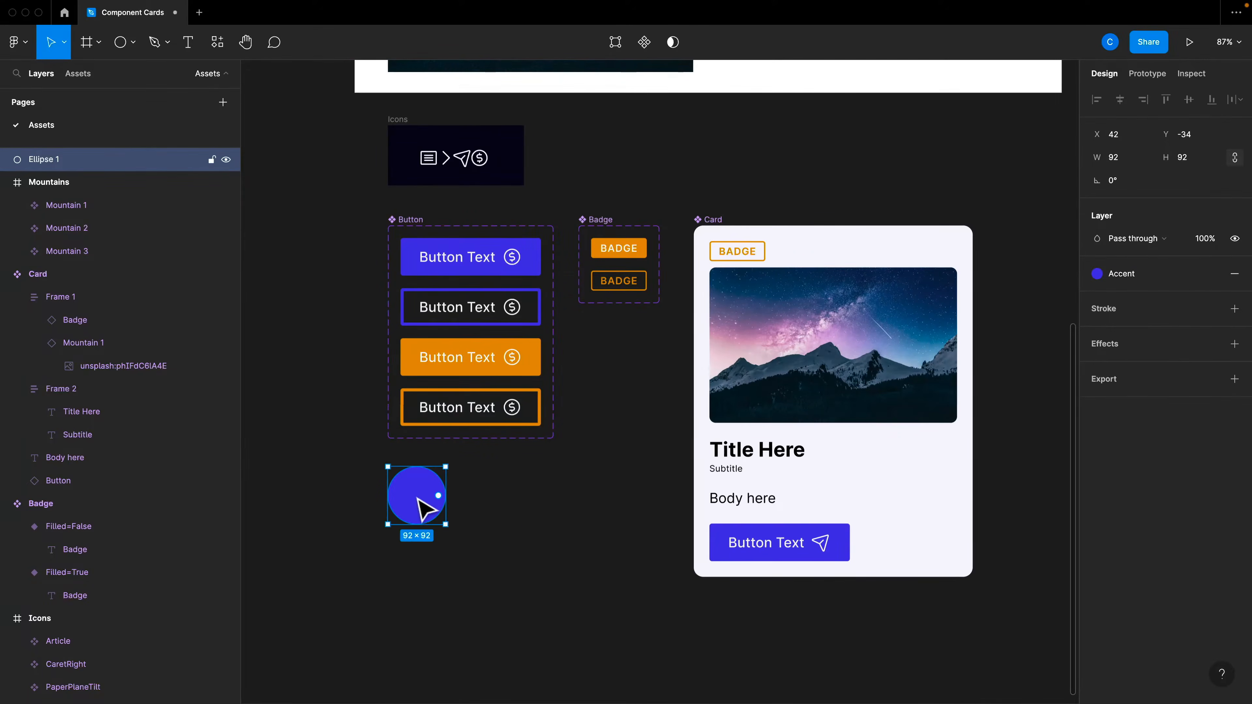
{"action": "scroll", "coordinate": [424, 508], "scroll_direction": "up", "scroll_amount": 4}
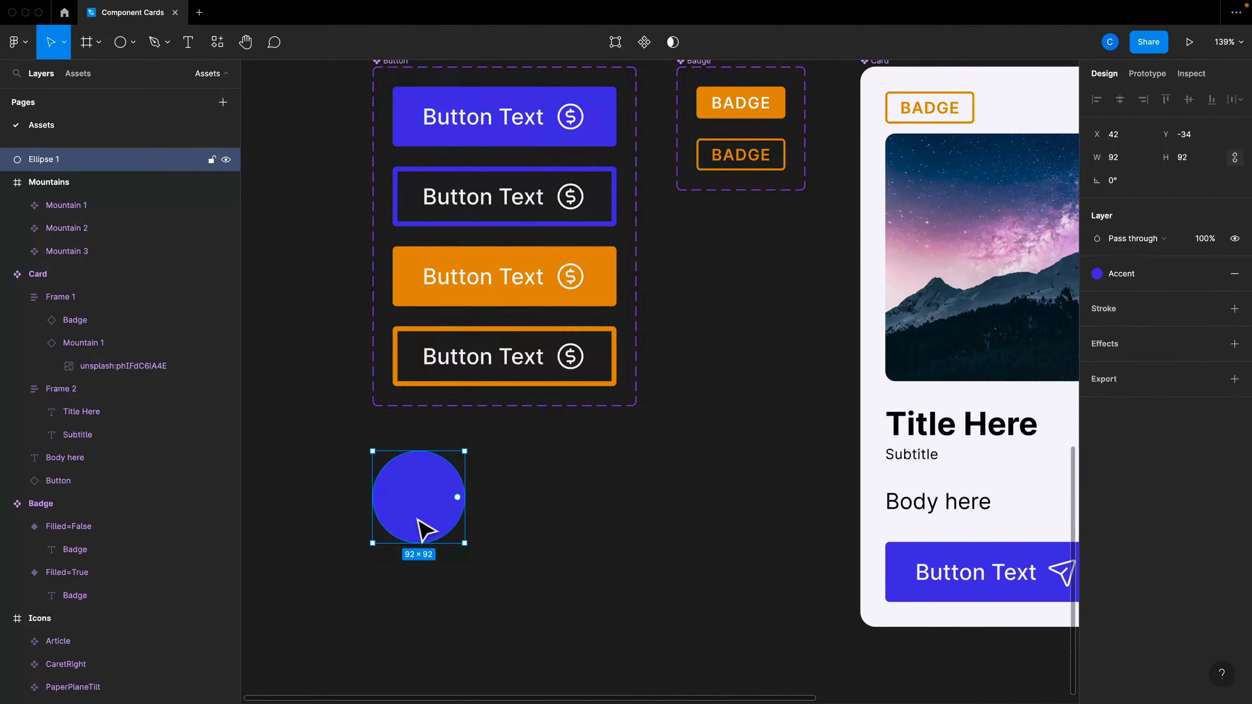
{"action": "key", "text": "shift+a"}
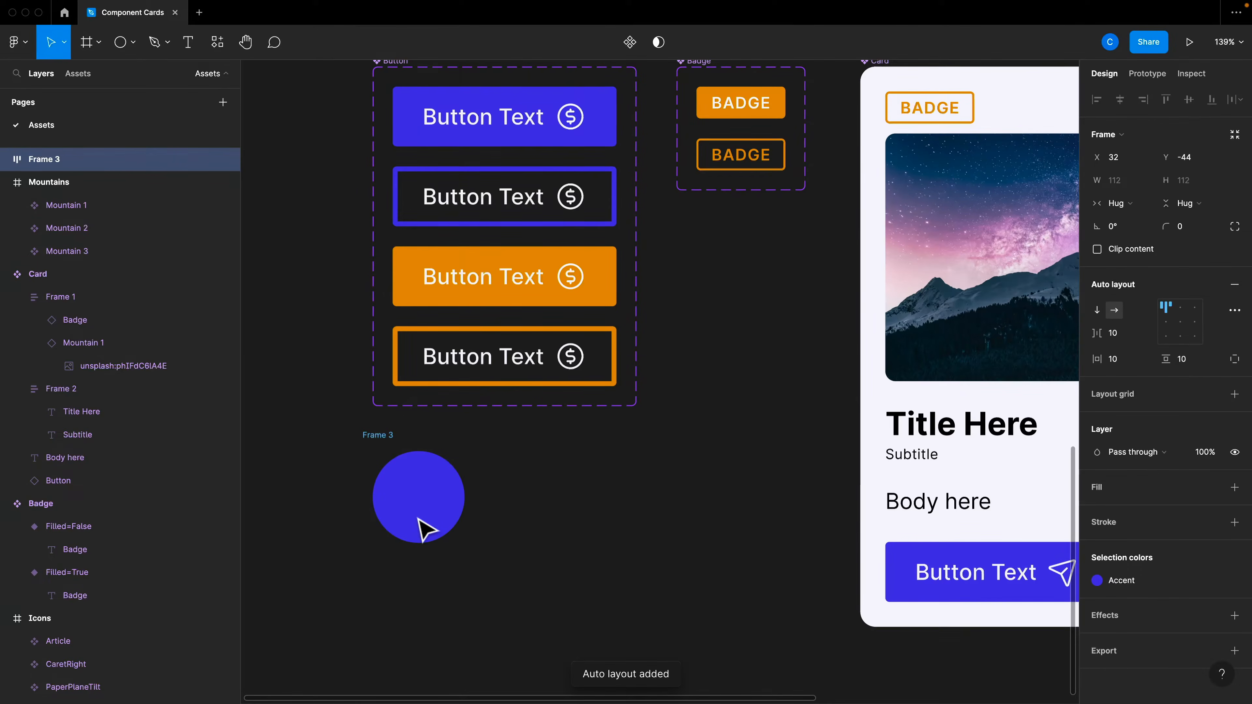
{"action": "key", "text": "t"}
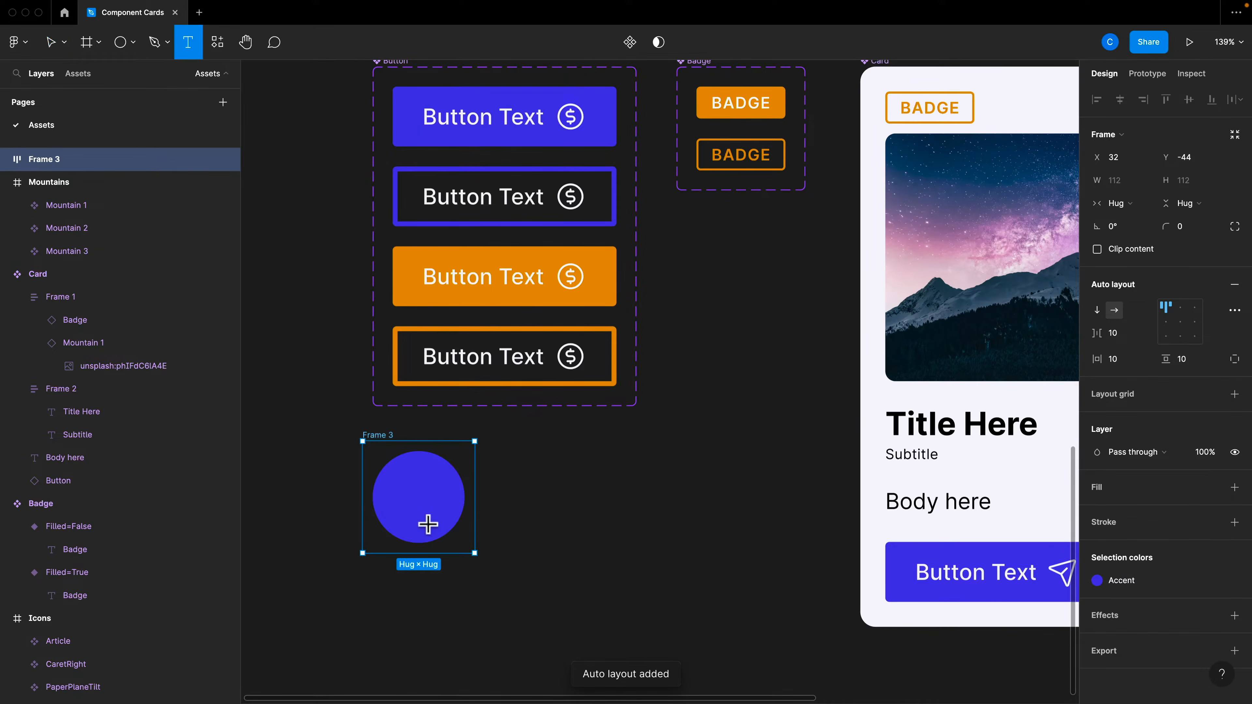
{"action": "left_click", "coordinate": [429, 504]}
{"action": "type", "text": "dasdf"}
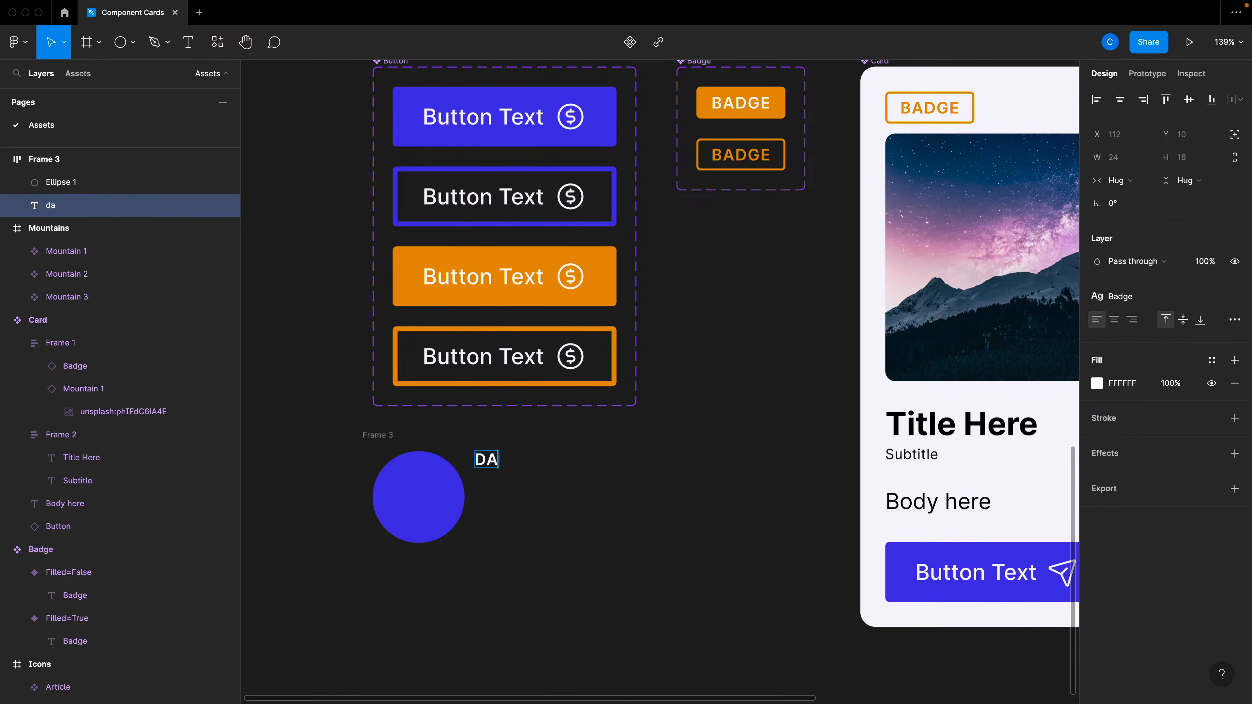
{"action": "key", "text": "ctrl+a"}
{"action": "key", "text": "Escape"}
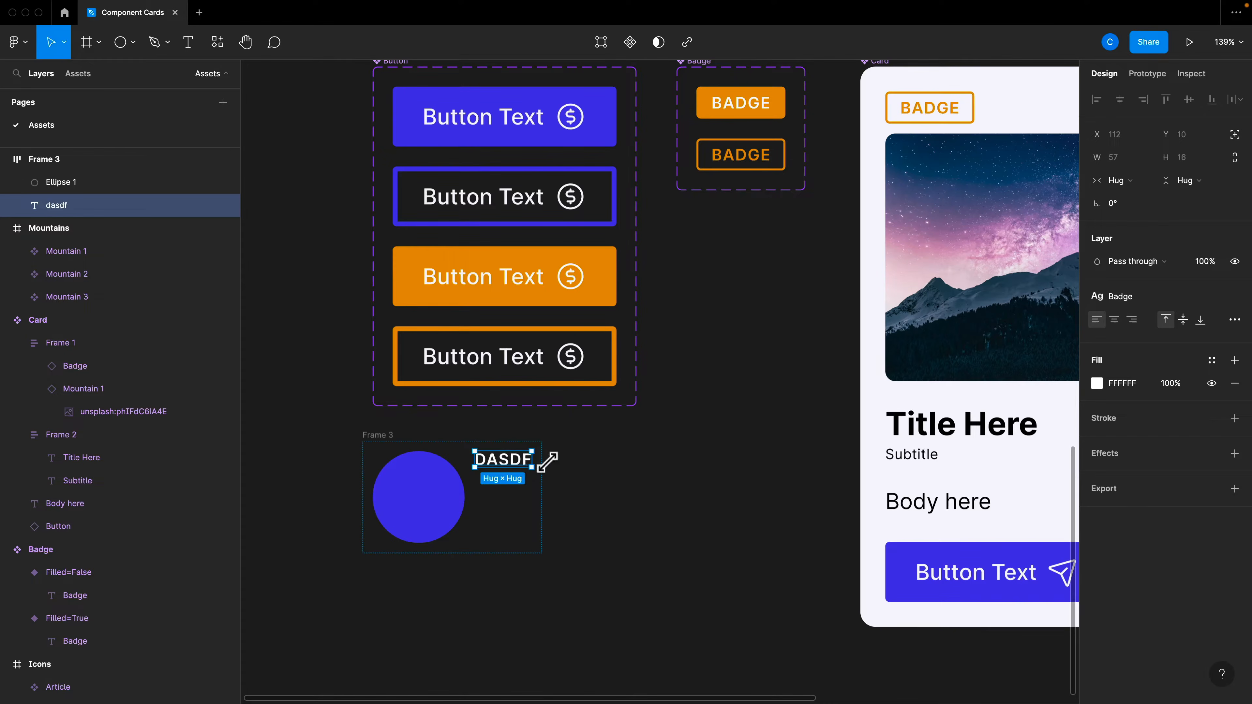
{"action": "key", "text": "Delete"}
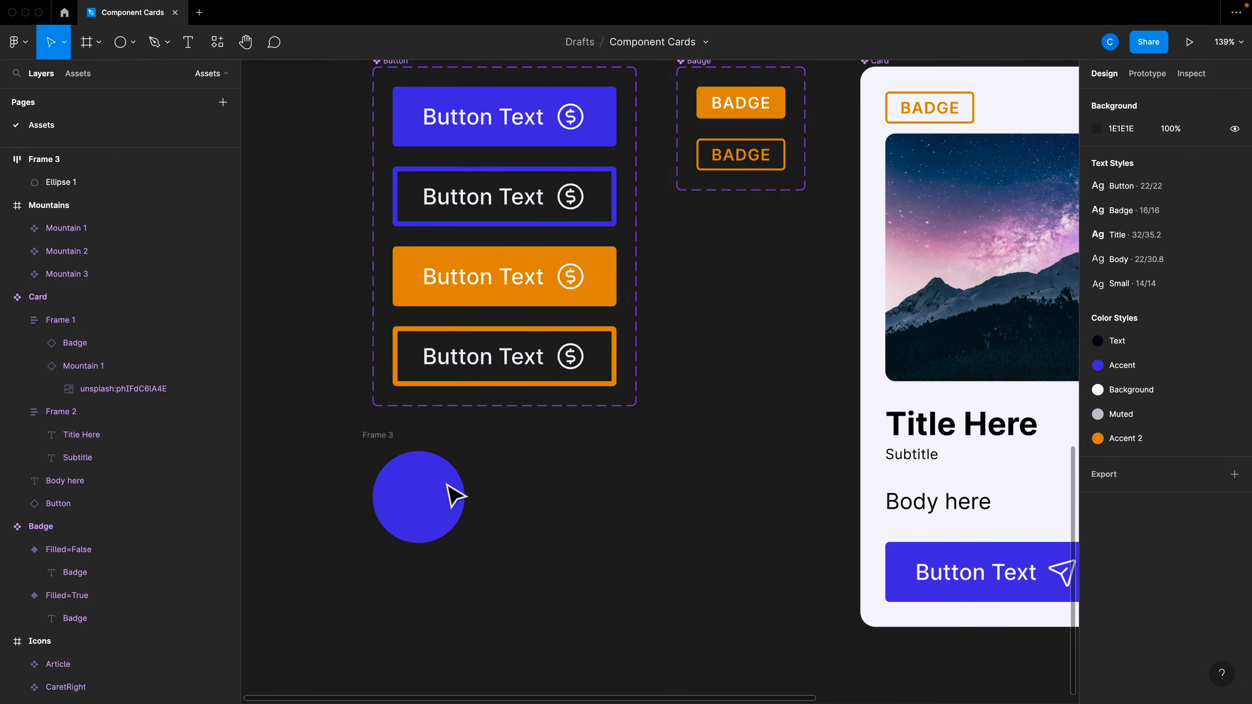
- Replace the circle inside the auto layout frame below the Button set with the text "Sold"
{"action": "left_click", "coordinate": [446, 494]}
{"action": "key", "text": "Delete"}
{"action": "left_click", "coordinate": [442, 498]}
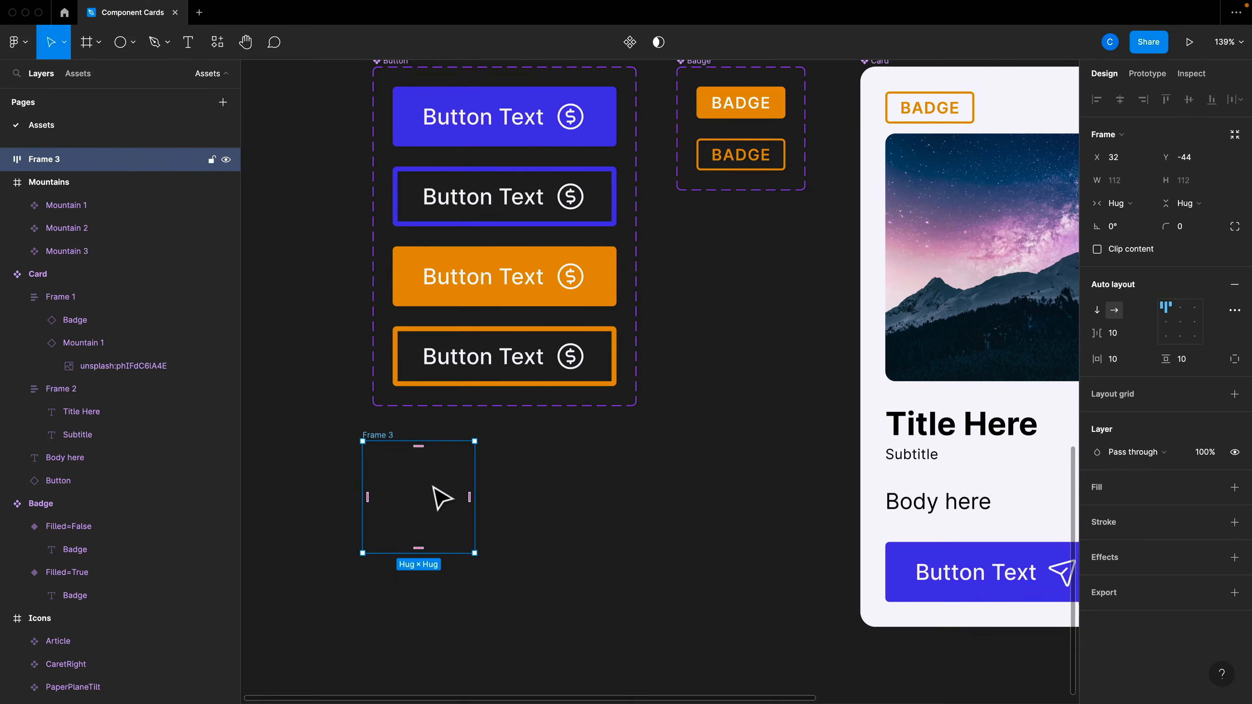
{"action": "key", "text": "t"}
{"action": "left_click", "coordinate": [435, 505]}
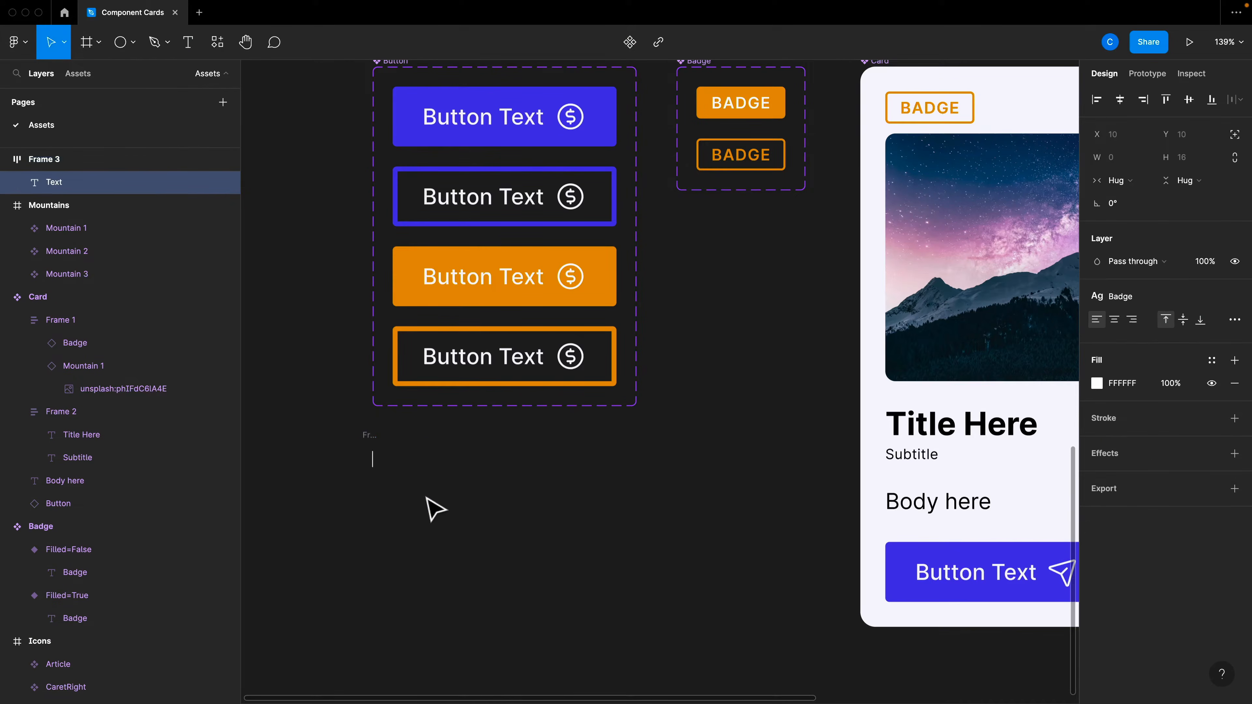
{"action": "type", "text": "Sold"}
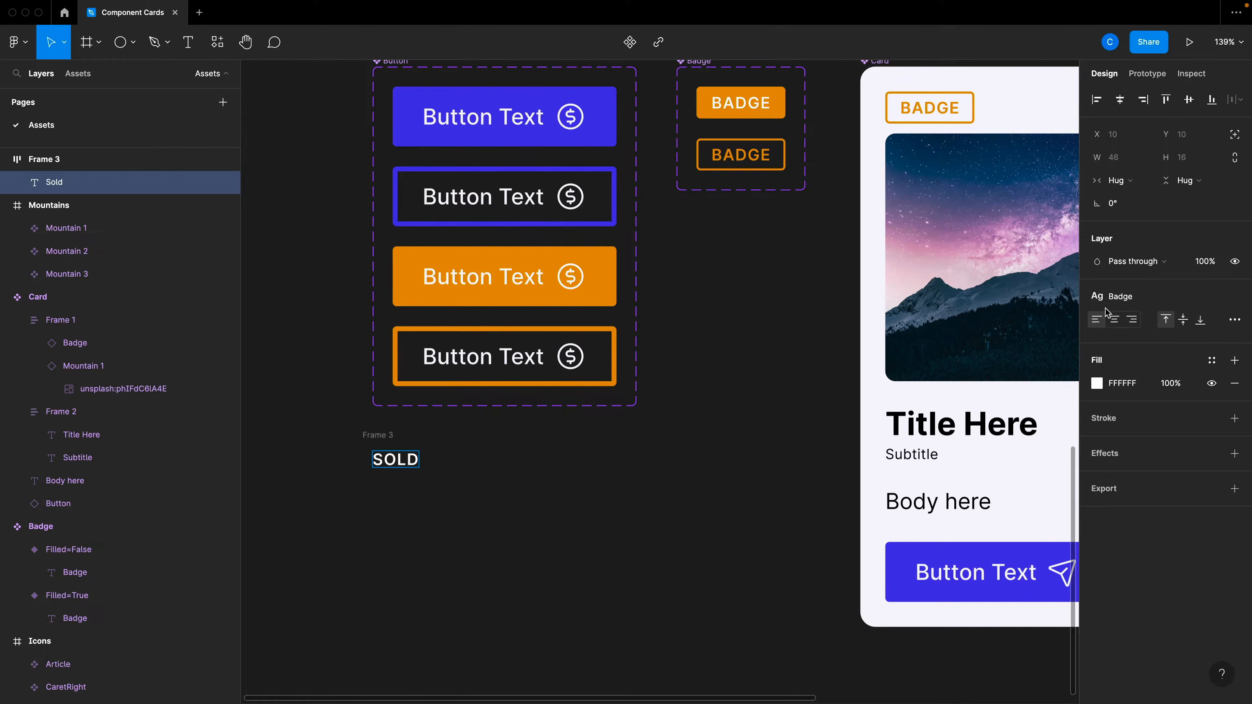
- Apply the Small text style to the Sold text
{"action": "left_click", "coordinate": [1123, 296]}
{"action": "left_click", "coordinate": [1132, 477]}
{"action": "key", "text": "Escape"}
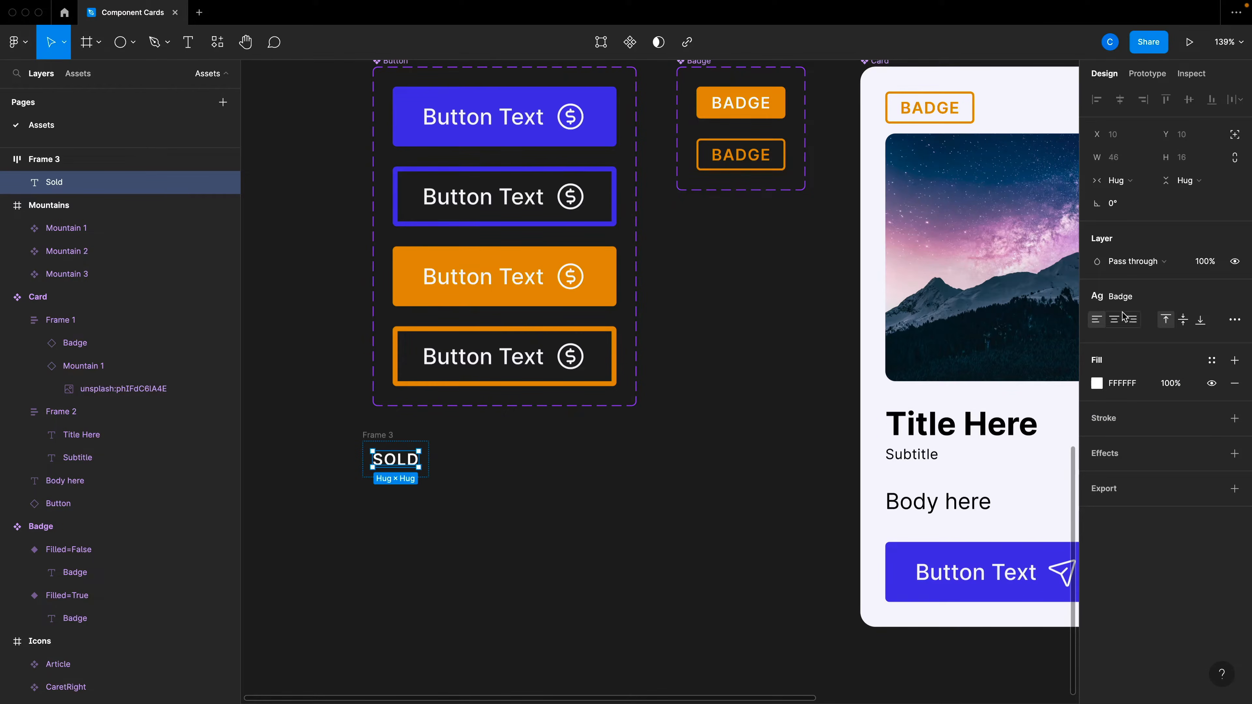
{"action": "left_click", "coordinate": [1121, 296]}
{"action": "left_click", "coordinate": [1128, 477]}
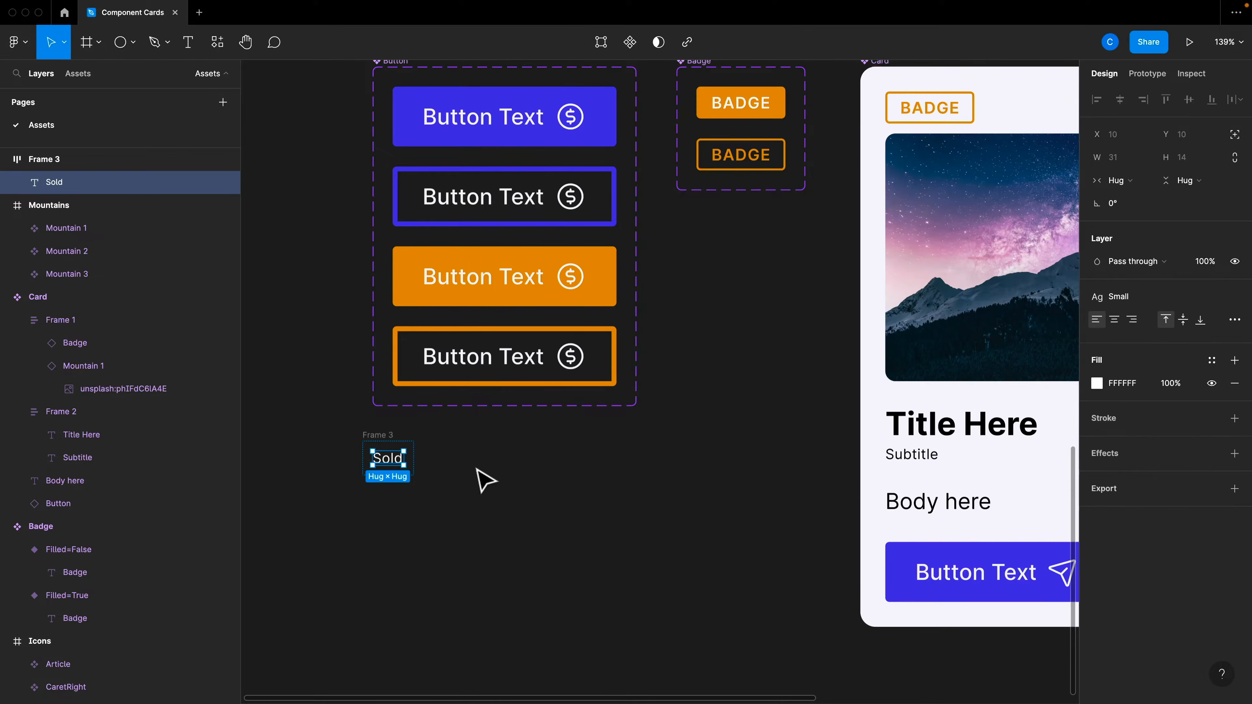
- Give the frame around the Sold text a corner radius of 100 and fill it with the Accent color style
{"action": "left_click", "coordinate": [428, 453]}
{"action": "left_click", "coordinate": [412, 456]}
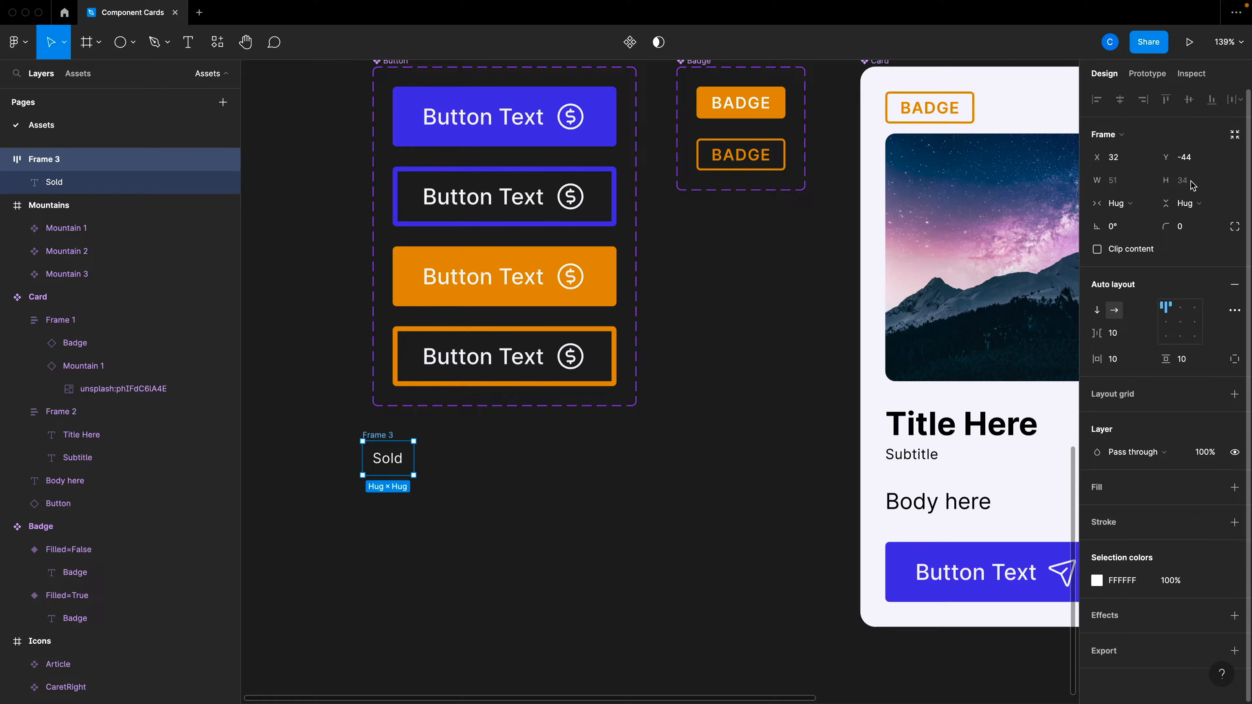
{"action": "left_click", "coordinate": [1187, 227]}
{"action": "type", "text": "100"}
{"action": "key", "text": "Return"}
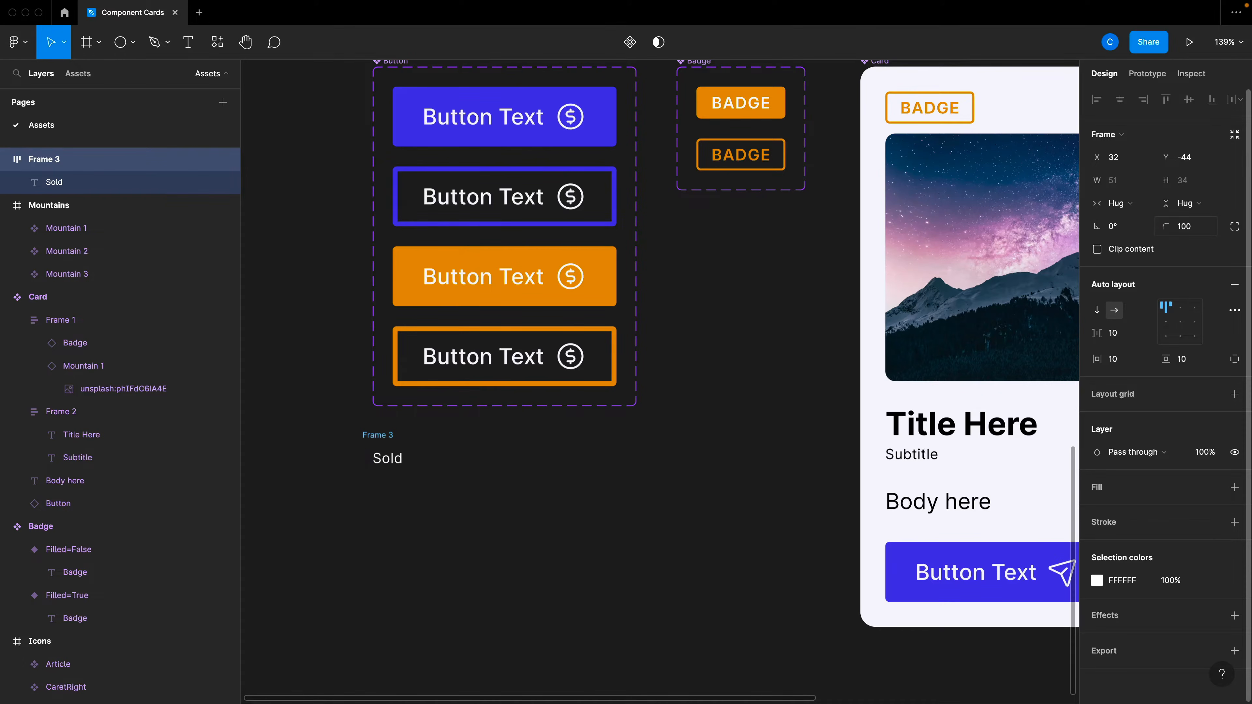
{"action": "left_click", "coordinate": [1234, 487]}
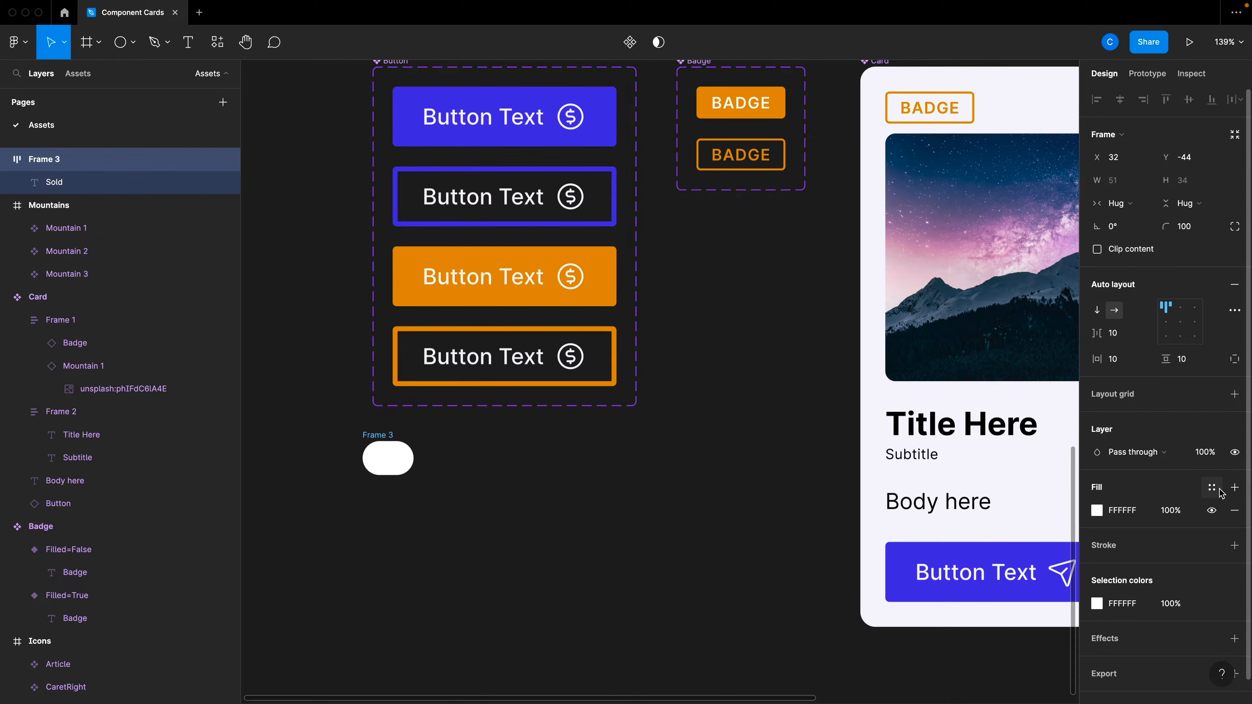
{"action": "left_click", "coordinate": [1211, 488]}
{"action": "left_click", "coordinate": [1131, 573]}
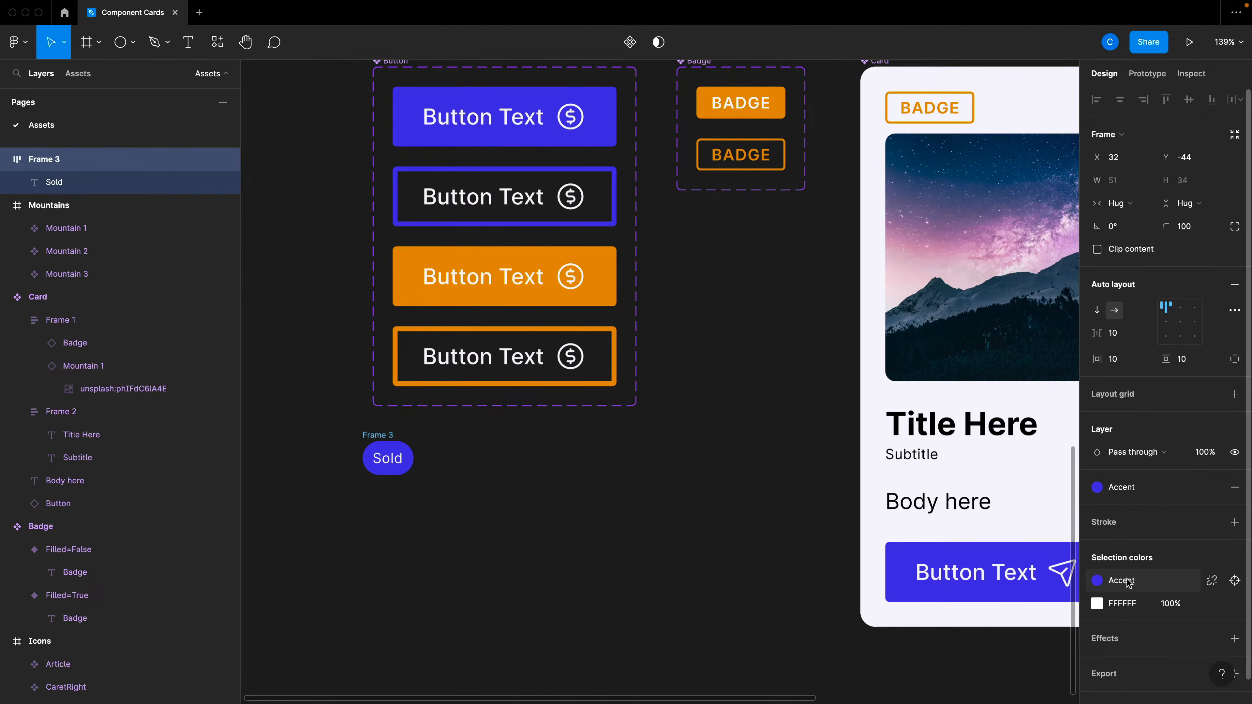
{"action": "left_click", "coordinate": [442, 490]}
- Set the Sold frame to a fixed size of 60 × 60 and center its content in both directions
{"action": "left_click", "coordinate": [405, 446]}
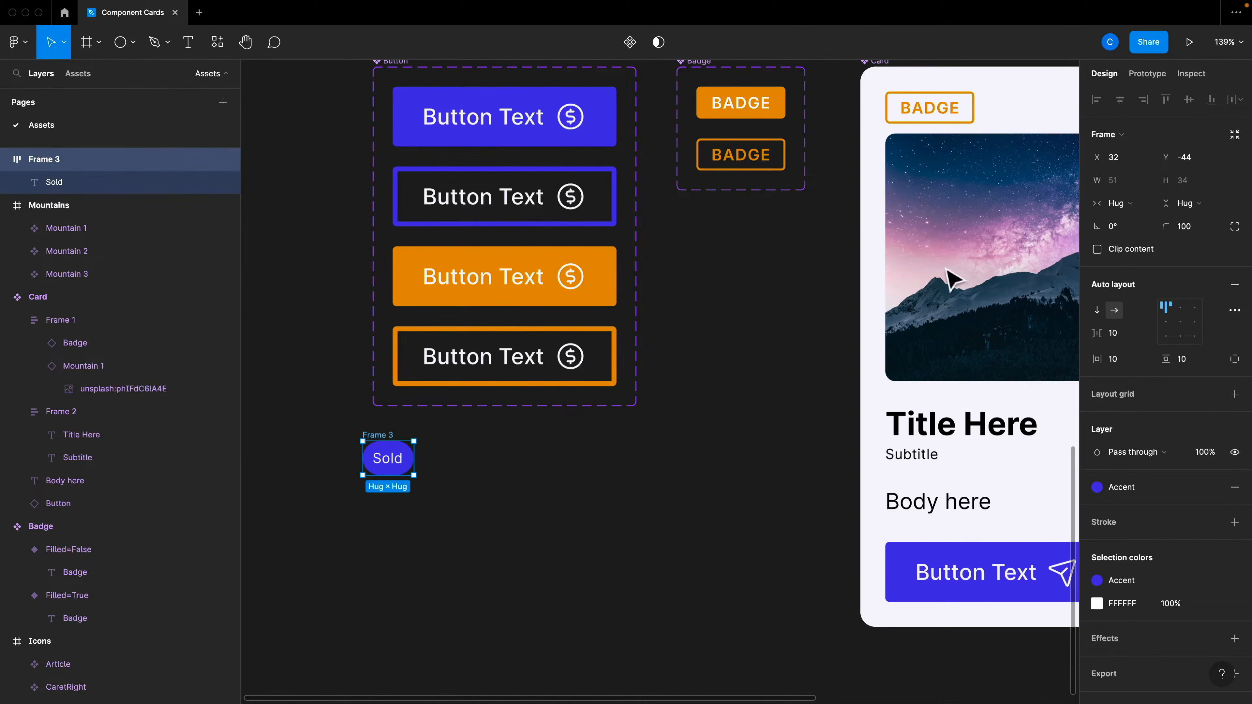
{"action": "left_click", "coordinate": [1123, 203]}
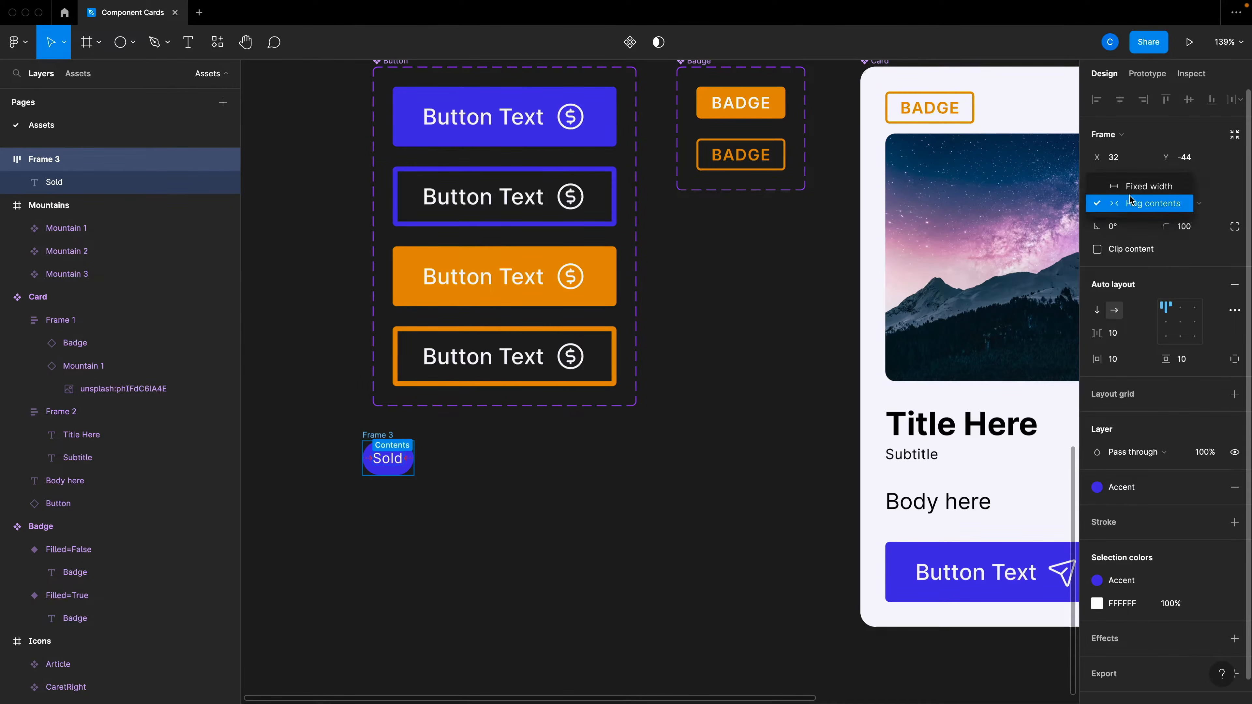
{"action": "left_click", "coordinate": [1132, 186]}
{"action": "left_click", "coordinate": [1171, 205]}
{"action": "left_click", "coordinate": [1176, 186]}
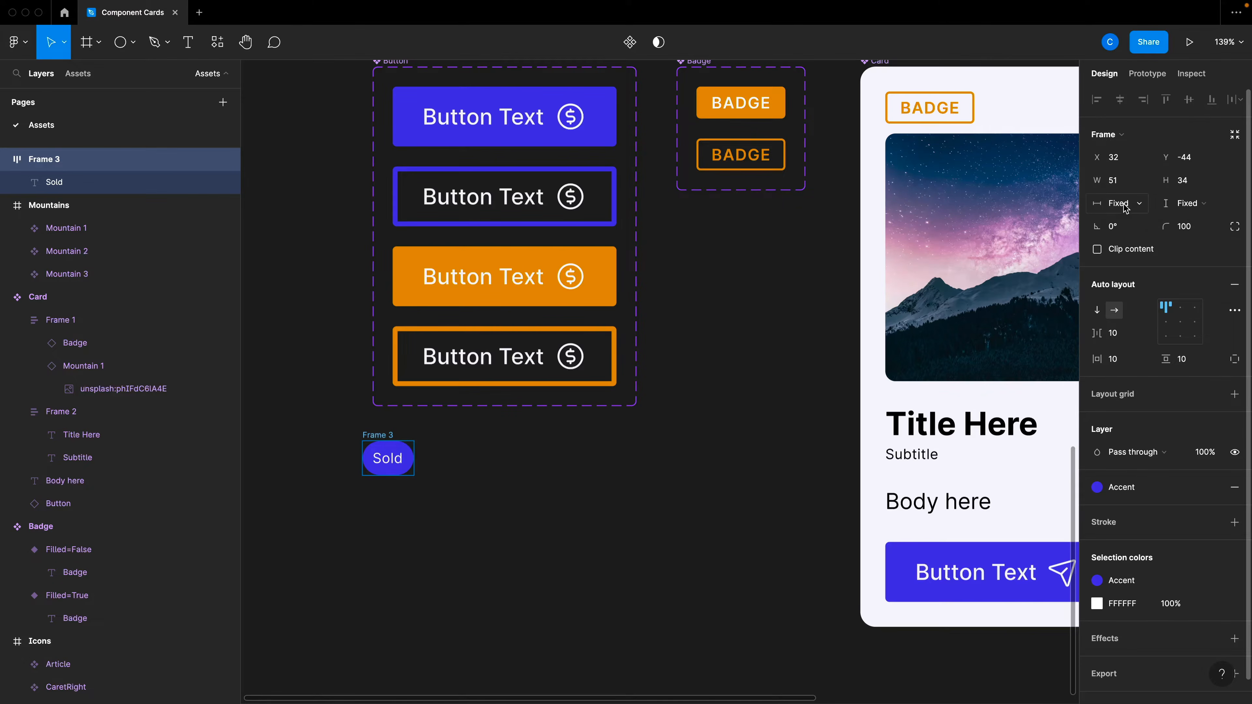
{"action": "left_click", "coordinate": [1123, 203]}
{"action": "left_click", "coordinate": [1121, 202]}
{"action": "left_click", "coordinate": [1116, 182]}
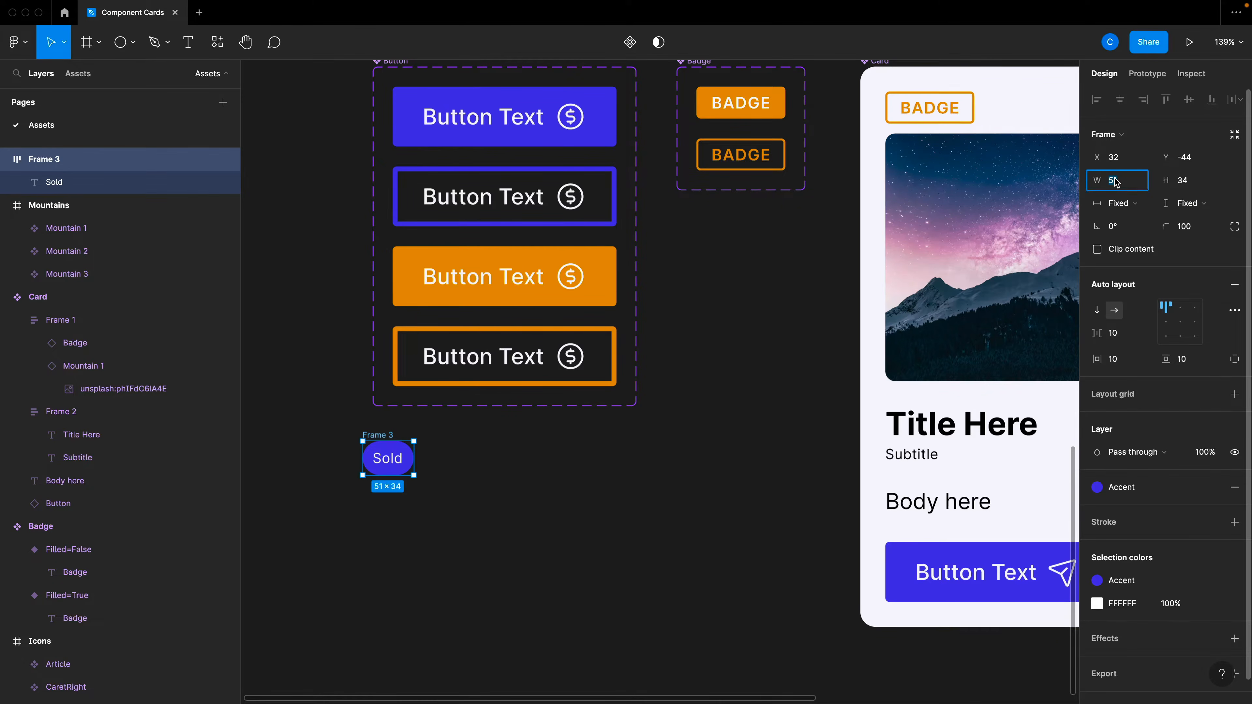
{"action": "key", "text": "Tab"}
{"action": "type", "text": "60"}
{"action": "key", "text": "Tab"}
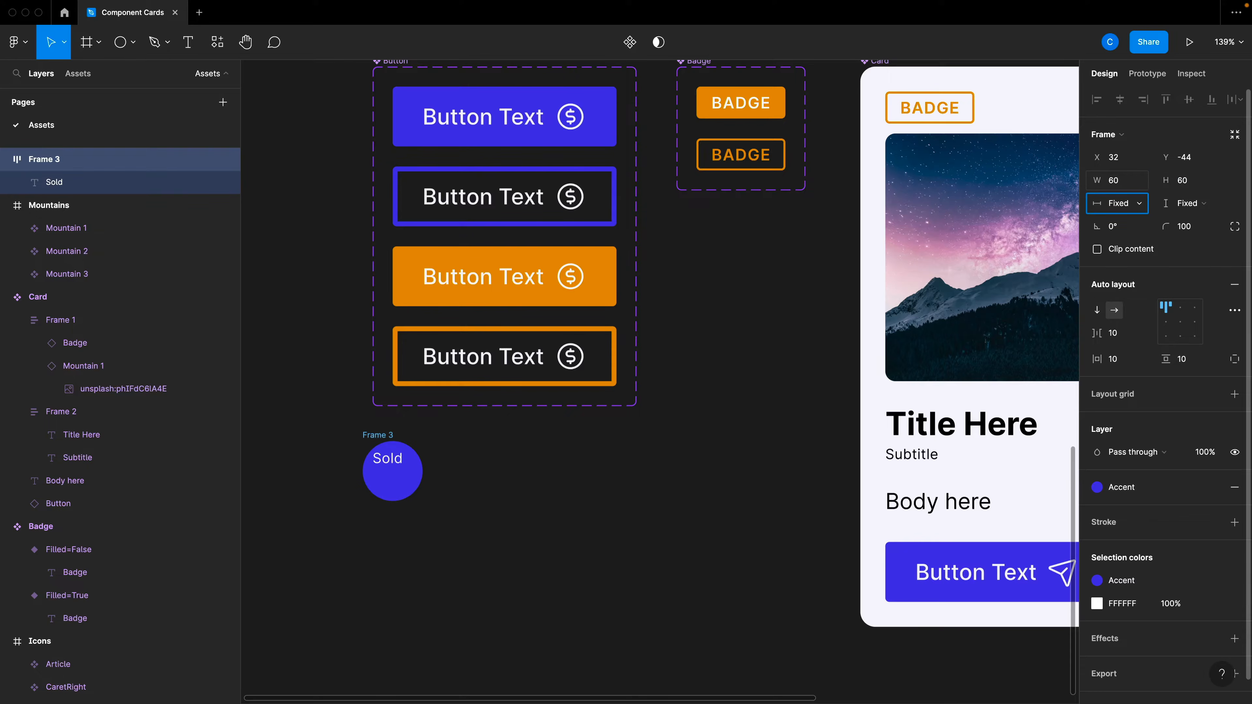
{"action": "left_click", "coordinate": [1180, 322]}
{"action": "left_click", "coordinate": [645, 448]}
- Convert the Sold circle into a component named Indicator and shift it slightly to the right beneath the Button set
{"action": "scroll", "coordinate": [645, 449], "scroll_direction": "down", "scroll_amount": 5}
{"action": "left_click", "coordinate": [500, 455]}
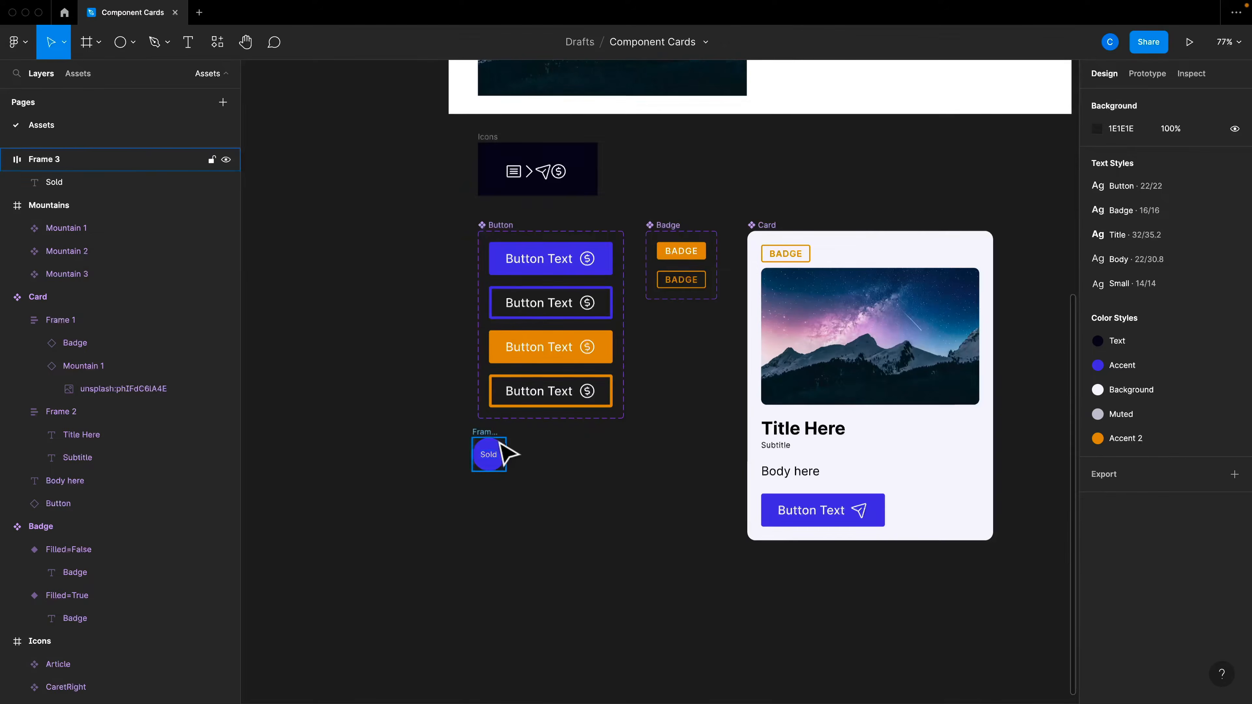
{"action": "scroll", "coordinate": [488, 451], "scroll_direction": "up", "scroll_amount": 4}
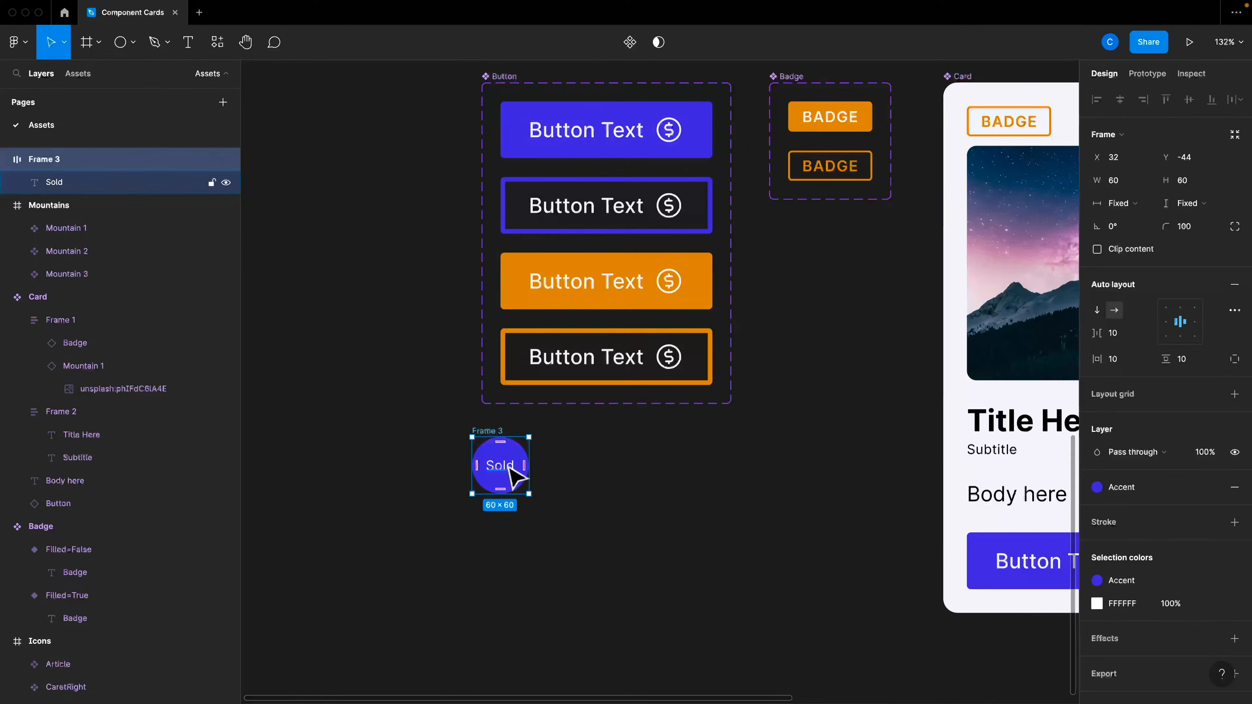
{"action": "left_click", "coordinate": [630, 42]}
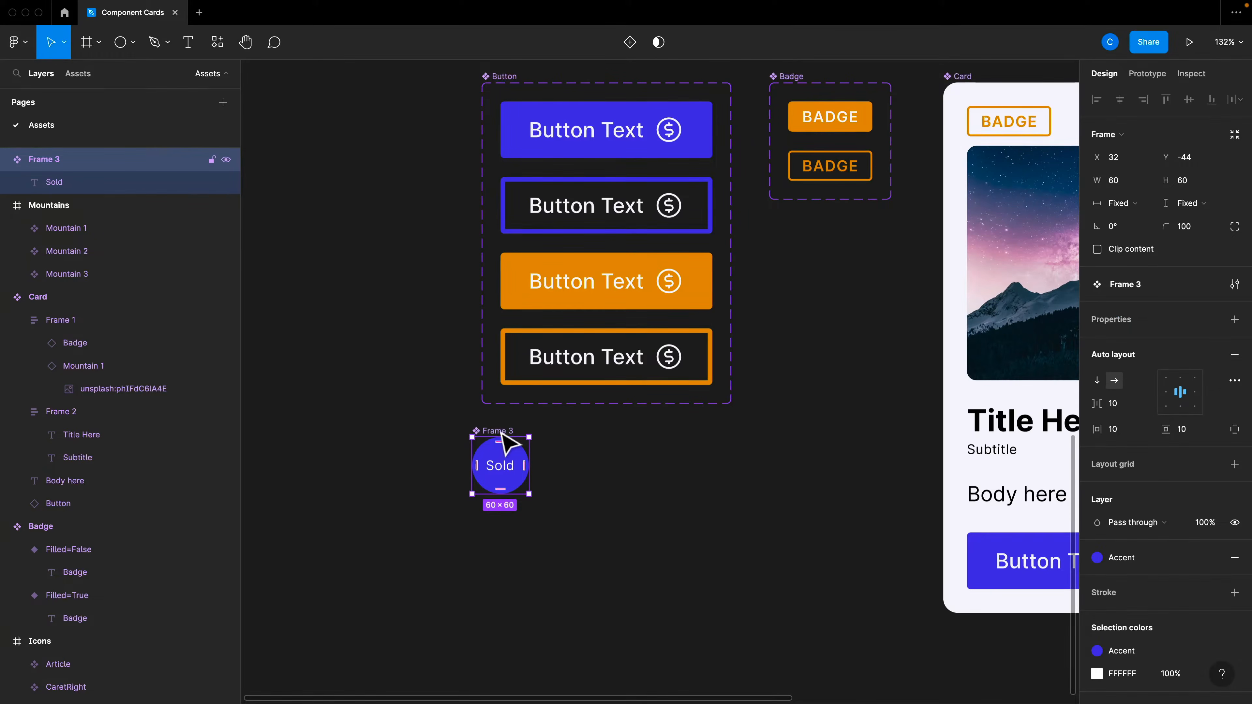
{"action": "double_click", "coordinate": [474, 431]}
{"action": "key", "text": "BackSpace"}
{"action": "type", "text": "Indicat"}
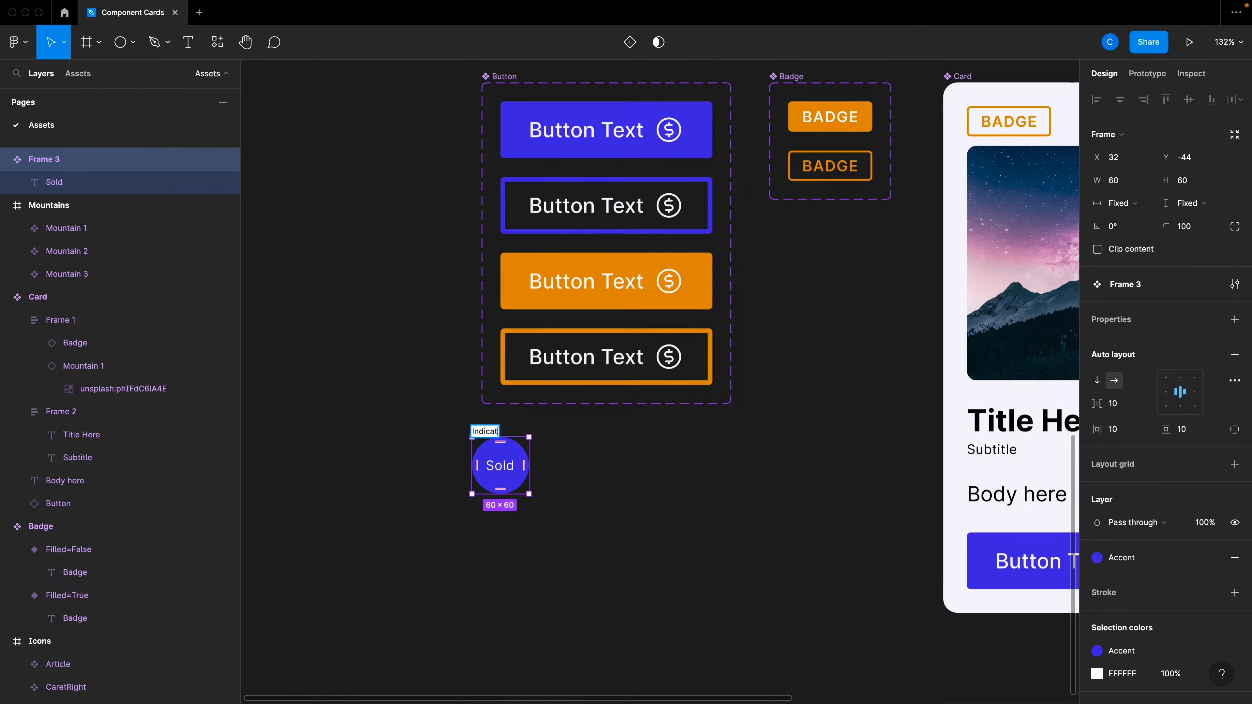
{"action": "type", "text": "or"}
{"action": "key", "text": "Return"}
{"action": "left_click_drag", "start_coordinate": [509, 475], "coordinate": [524, 476]}
- Create a text property named Text with the value Sold for the Indicator's label
{"action": "double_click", "coordinate": [523, 476]}
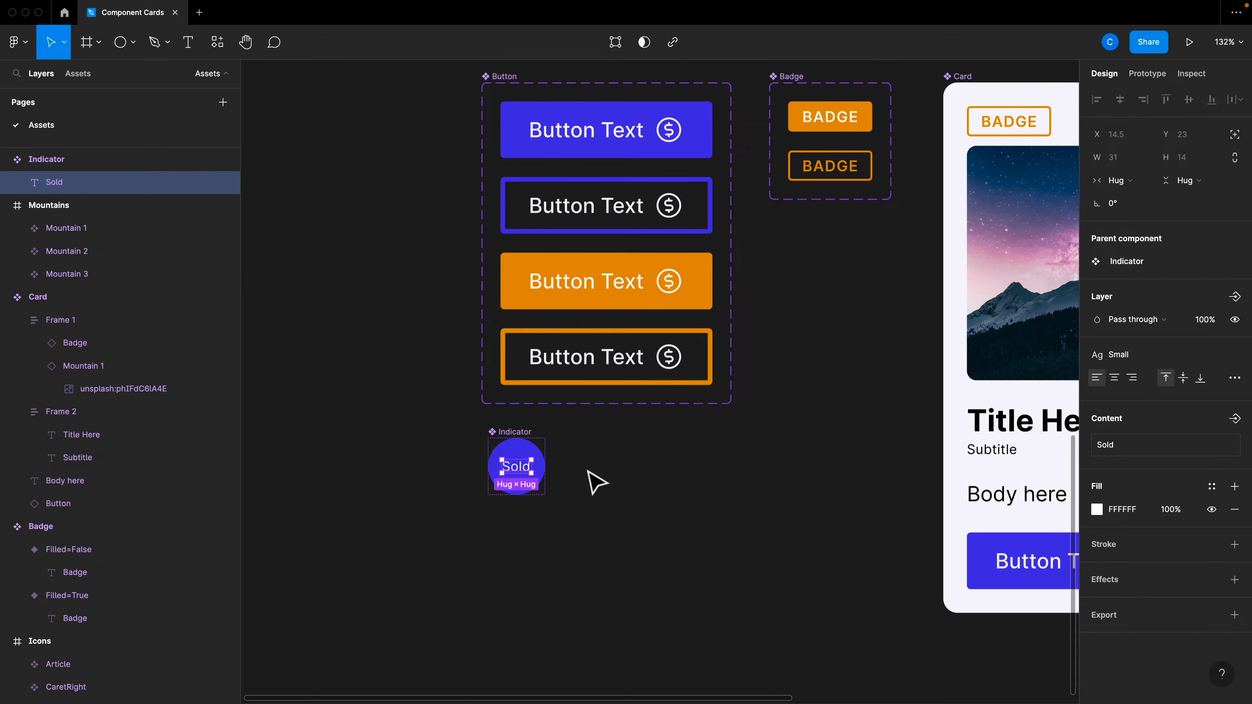
{"action": "left_click", "coordinate": [1230, 423]}
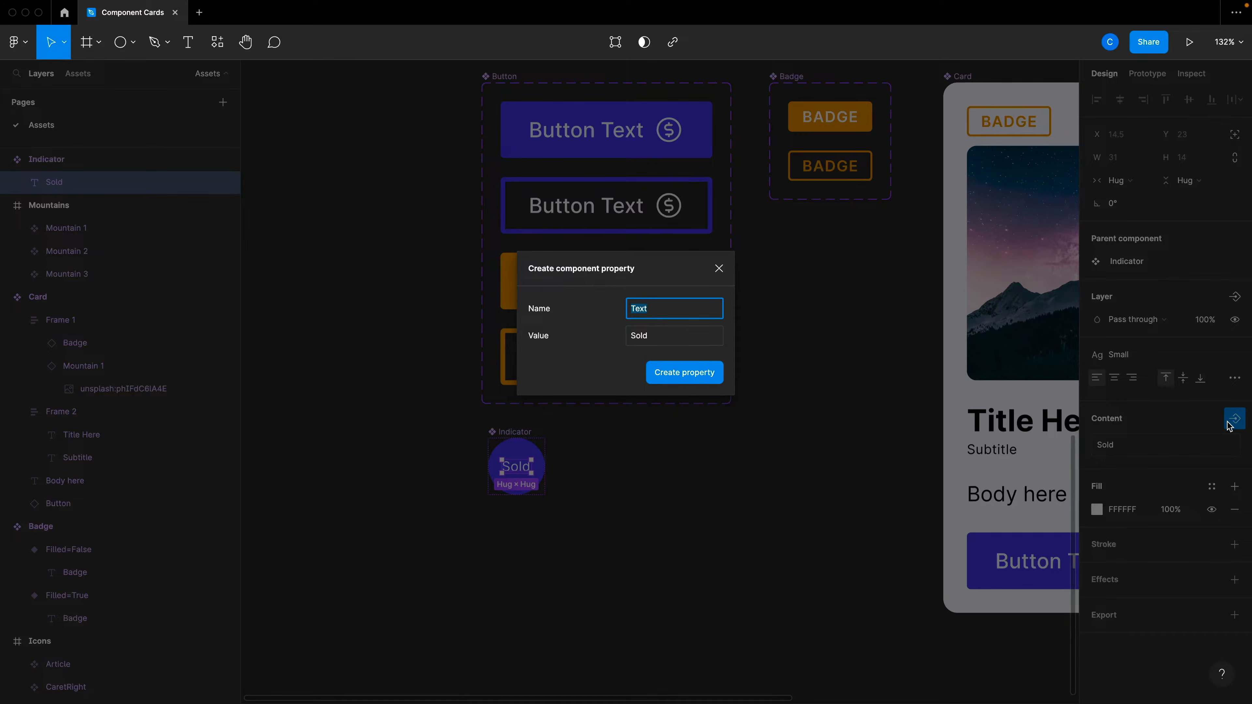
{"action": "key", "text": "Return"}
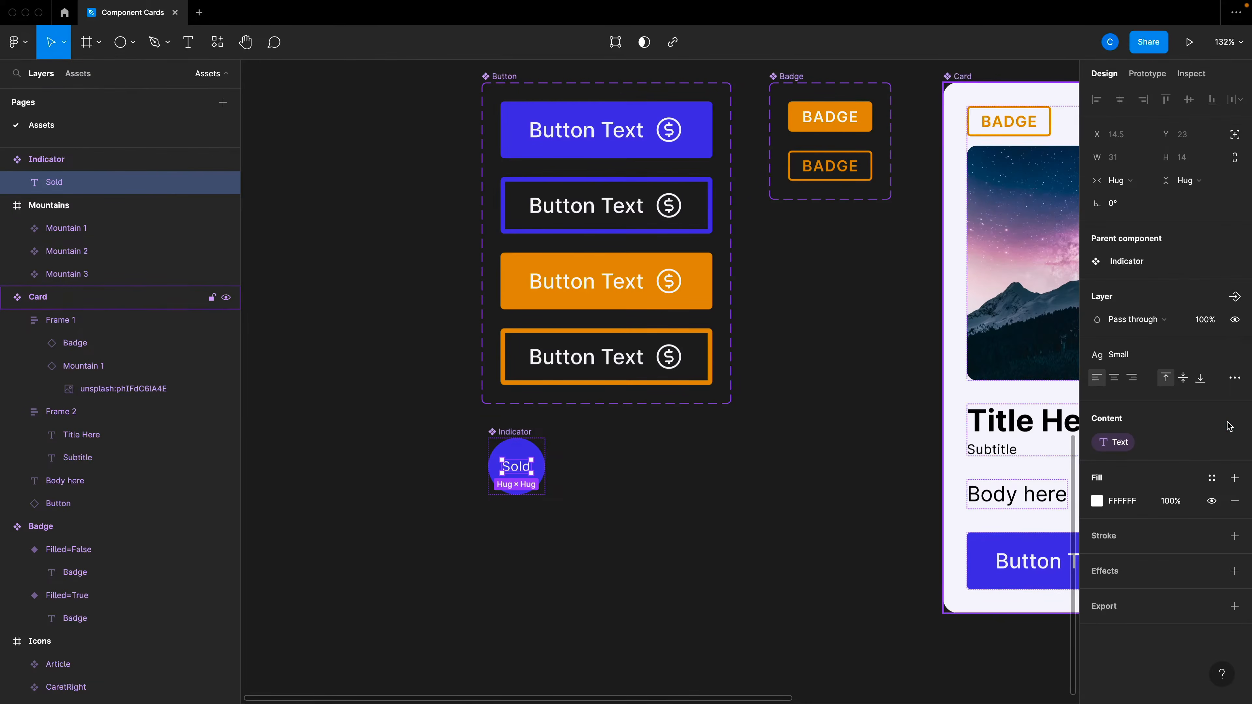
{"action": "left_click", "coordinate": [654, 462]}
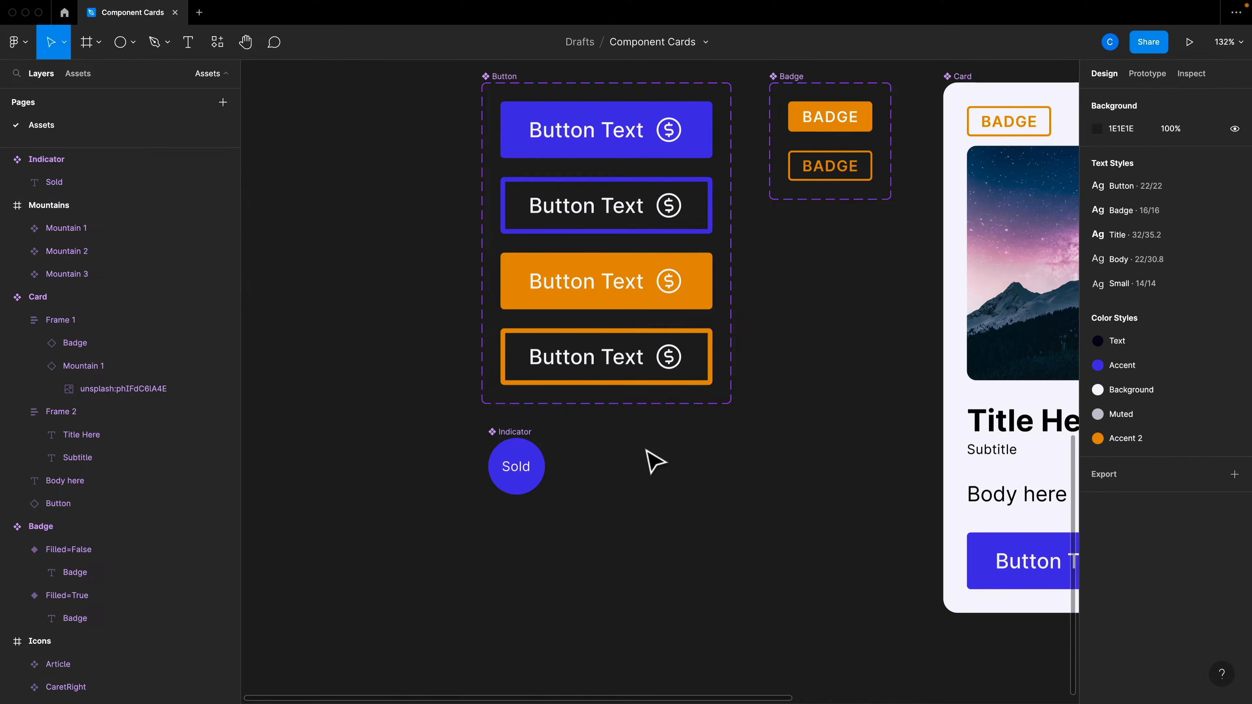
- Place an Indicator instance in the Card with absolute positioning, overlapping the card's upper-right corner at X 410, Y -27
{"action": "scroll", "coordinate": [651, 451], "scroll_direction": "right", "scroll_amount": 3}
{"action": "scroll", "coordinate": [656, 453], "scroll_direction": "down", "scroll_amount": 3}
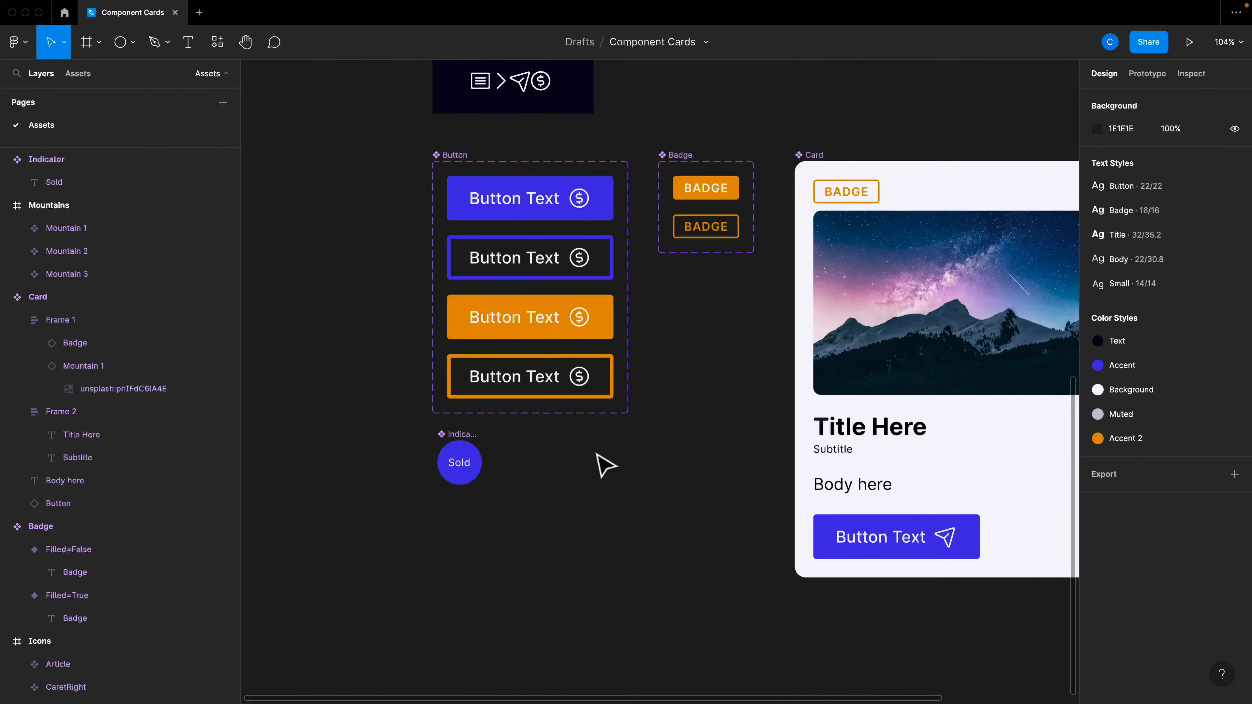
{"action": "scroll", "coordinate": [595, 453], "scroll_direction": "right", "scroll_amount": 2}
{"action": "left_click_drag", "start_coordinate": [357, 474], "coordinate": [822, 227]}
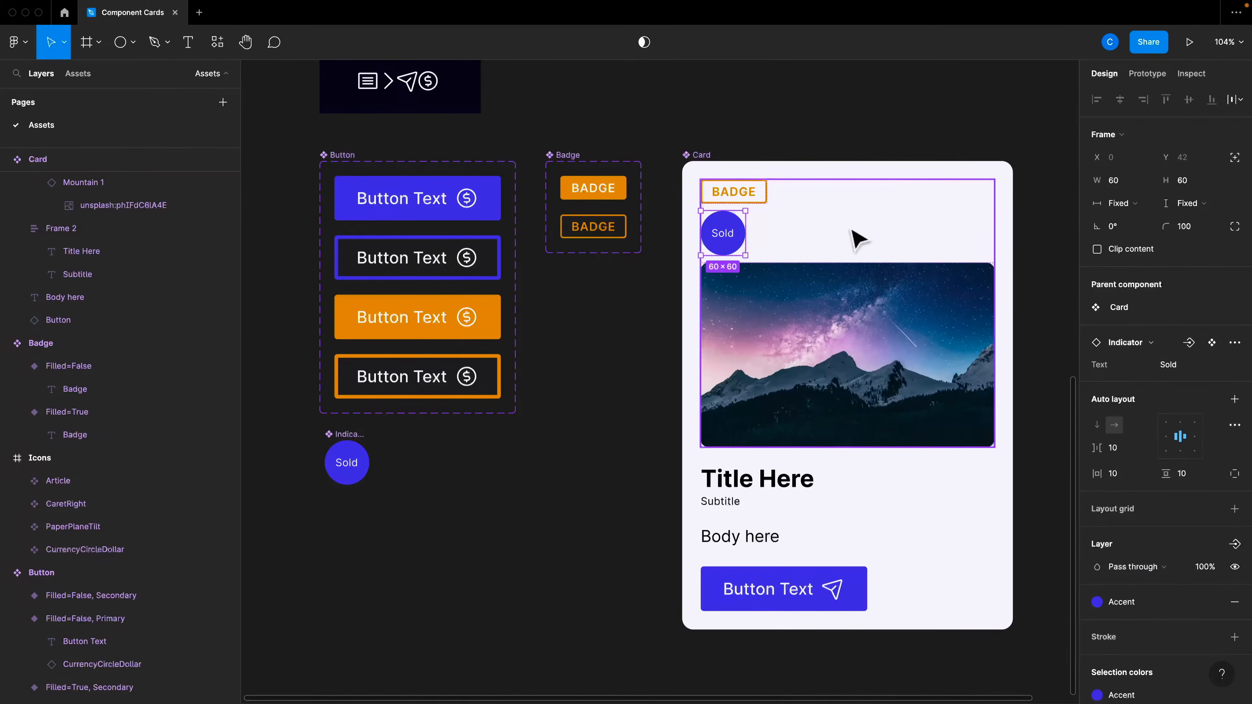
{"action": "left_click", "coordinate": [1237, 160]}
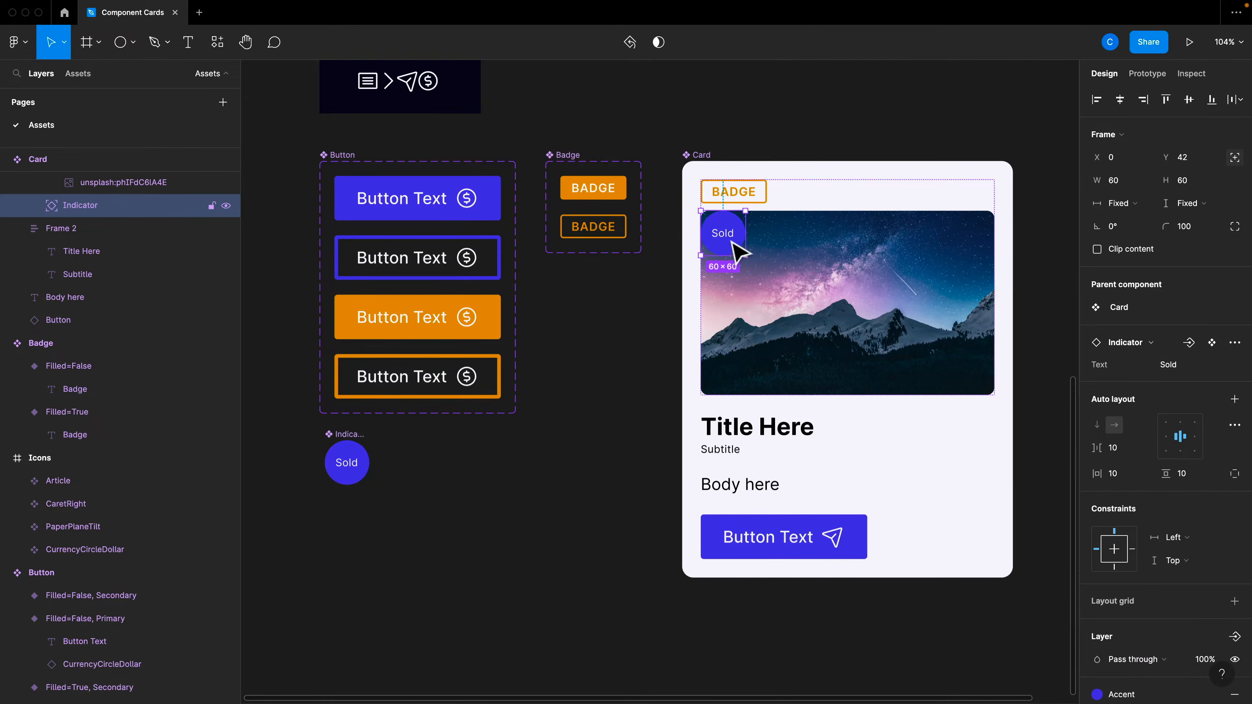
{"action": "left_click_drag", "start_coordinate": [734, 246], "coordinate": [1017, 173]}
{"action": "scroll", "coordinate": [1015, 217], "scroll_direction": "right", "scroll_amount": 6}
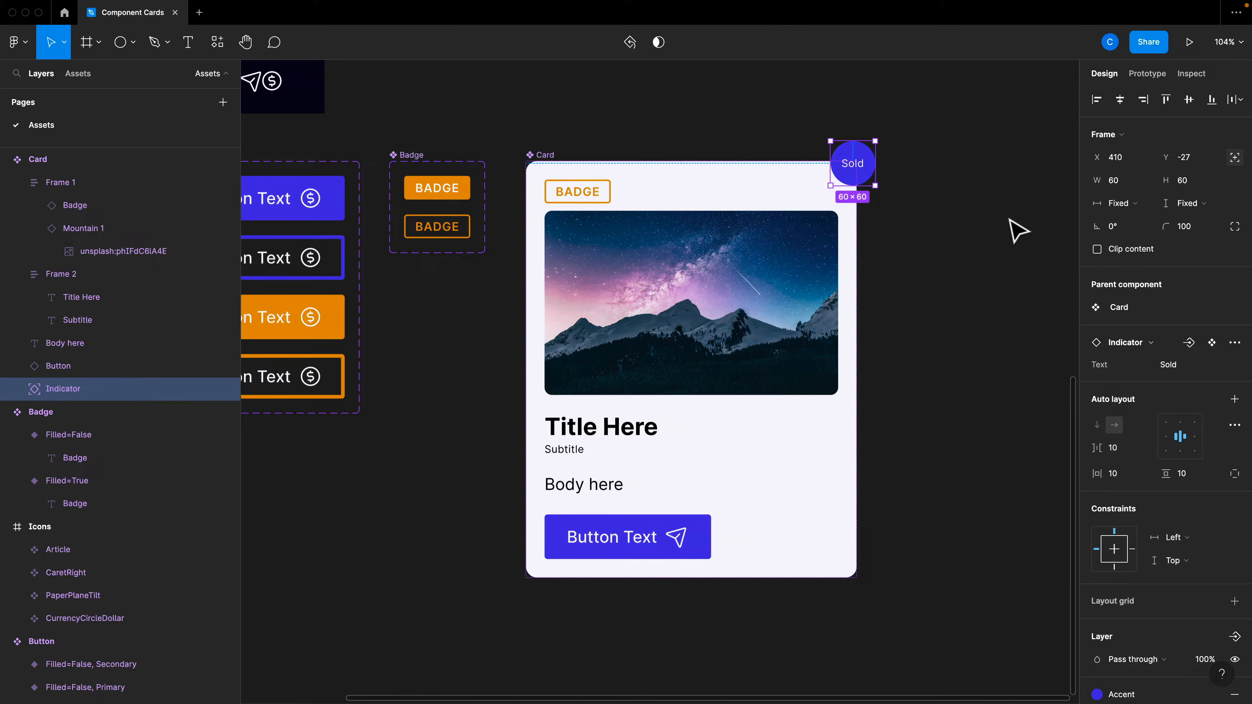
- Create a visibility property named Show Indicator with the value True for the Card's Indicator
{"action": "scroll", "coordinate": [1108, 572], "scroll_direction": "down", "scroll_amount": 2}
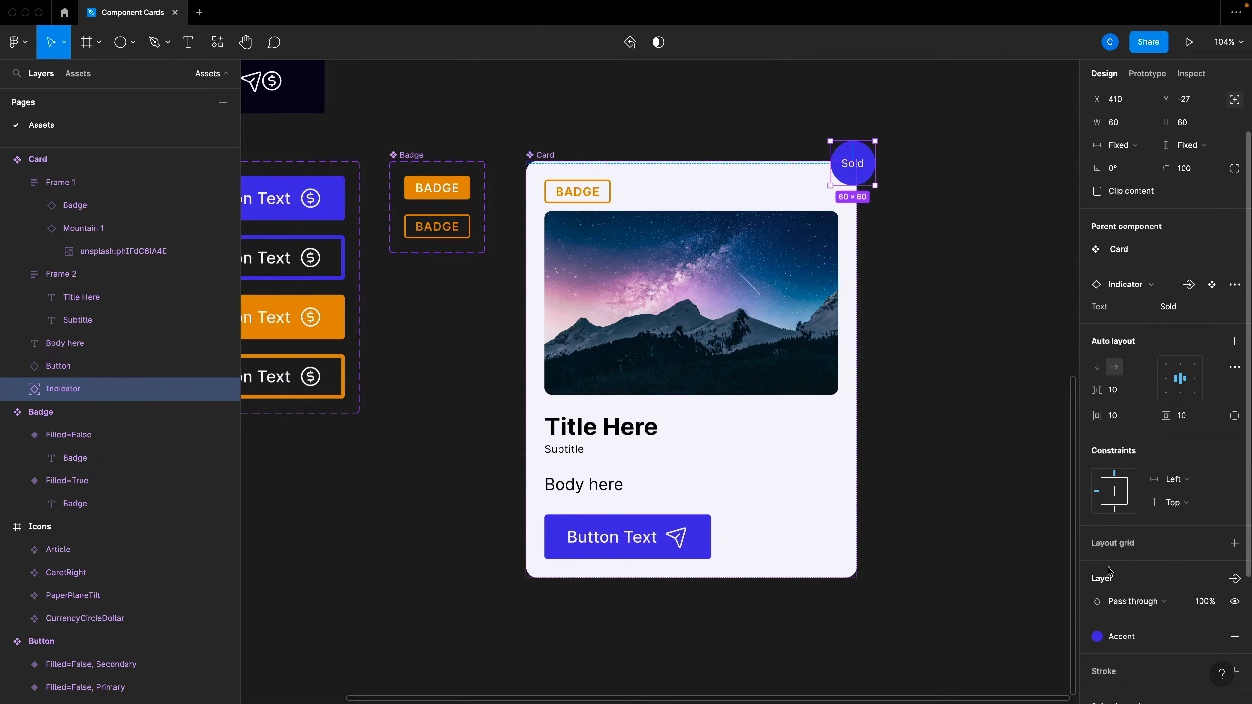
{"action": "left_click", "coordinate": [1229, 585]}
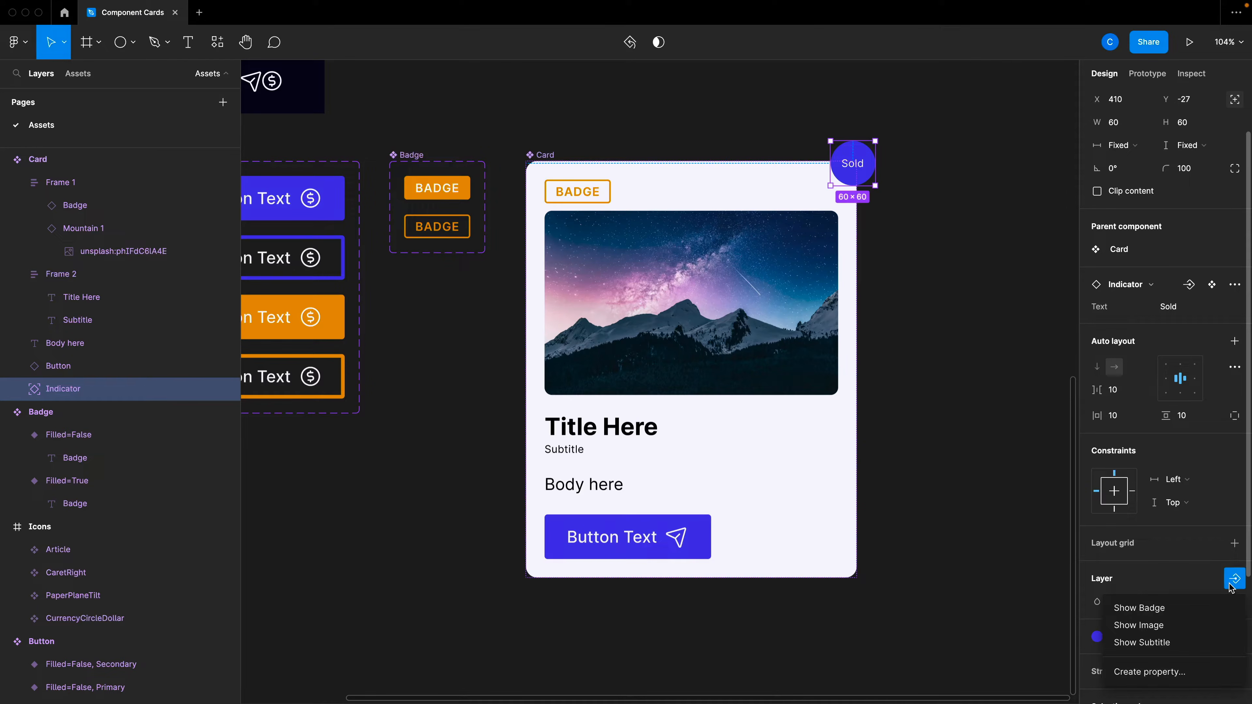
{"action": "left_click", "coordinate": [1155, 673]}
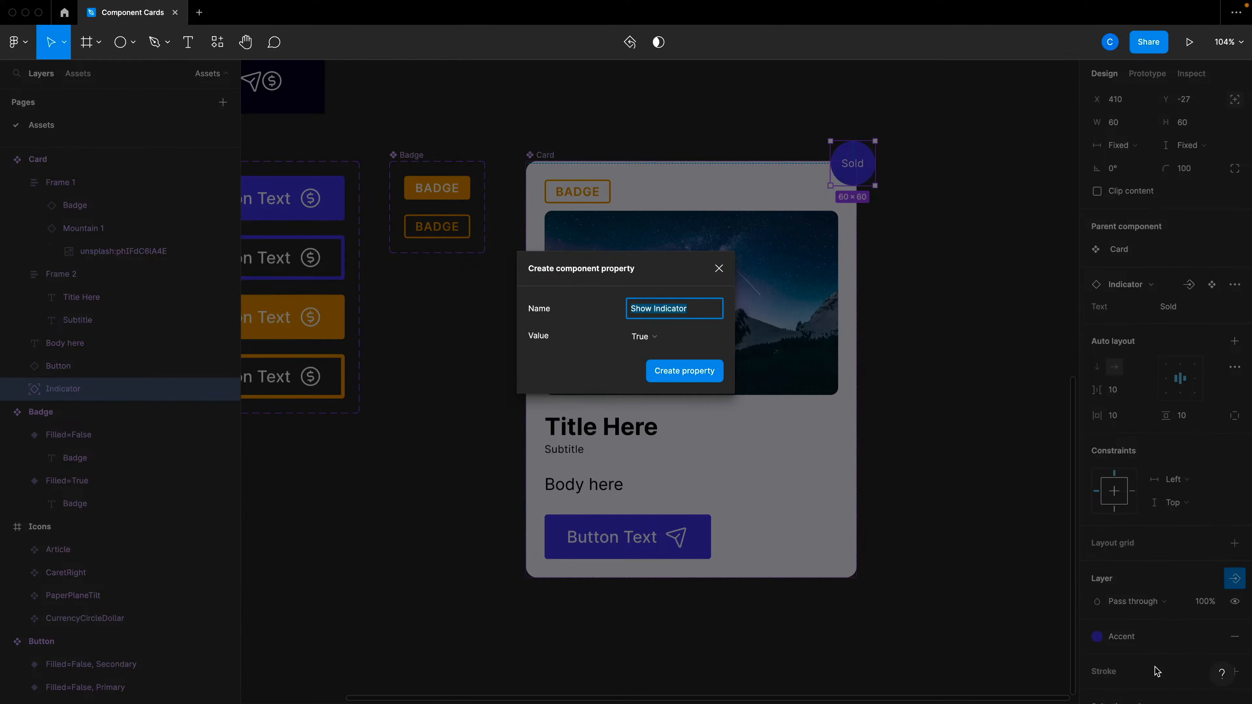
{"action": "key", "text": "Return"}
{"action": "left_click", "coordinate": [908, 629]}
- Add a MacBook Pro 16" frame and position it on the empty canvas to the right of the Mountains frame
{"action": "key", "text": "shift+1"}
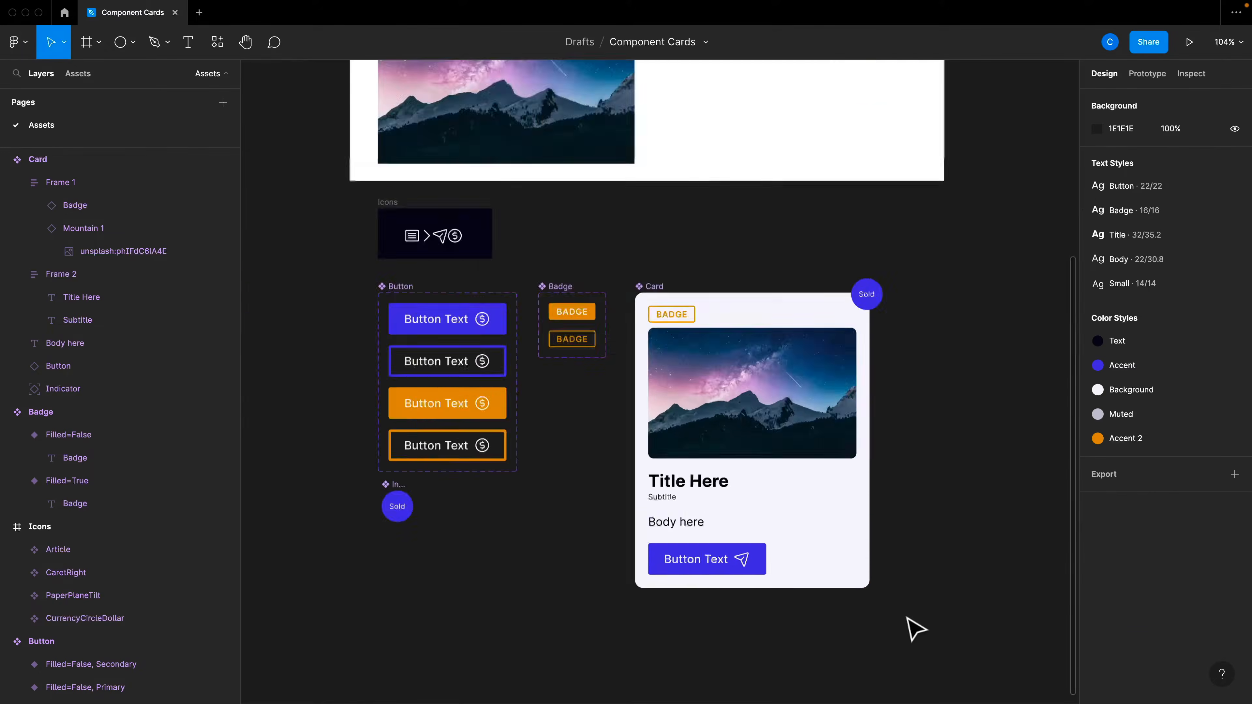
{"action": "scroll", "coordinate": [908, 615], "scroll_direction": "down", "scroll_amount": 1}
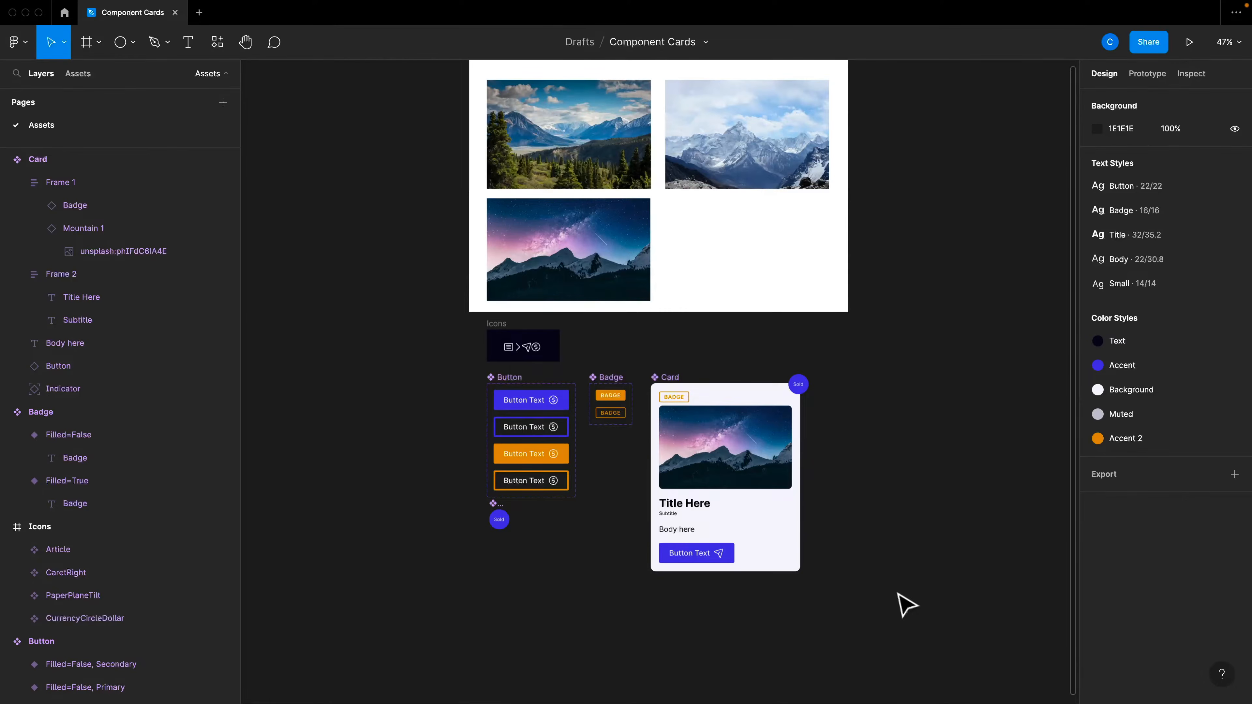
{"action": "scroll", "coordinate": [897, 594], "scroll_direction": "right", "scroll_amount": 5}
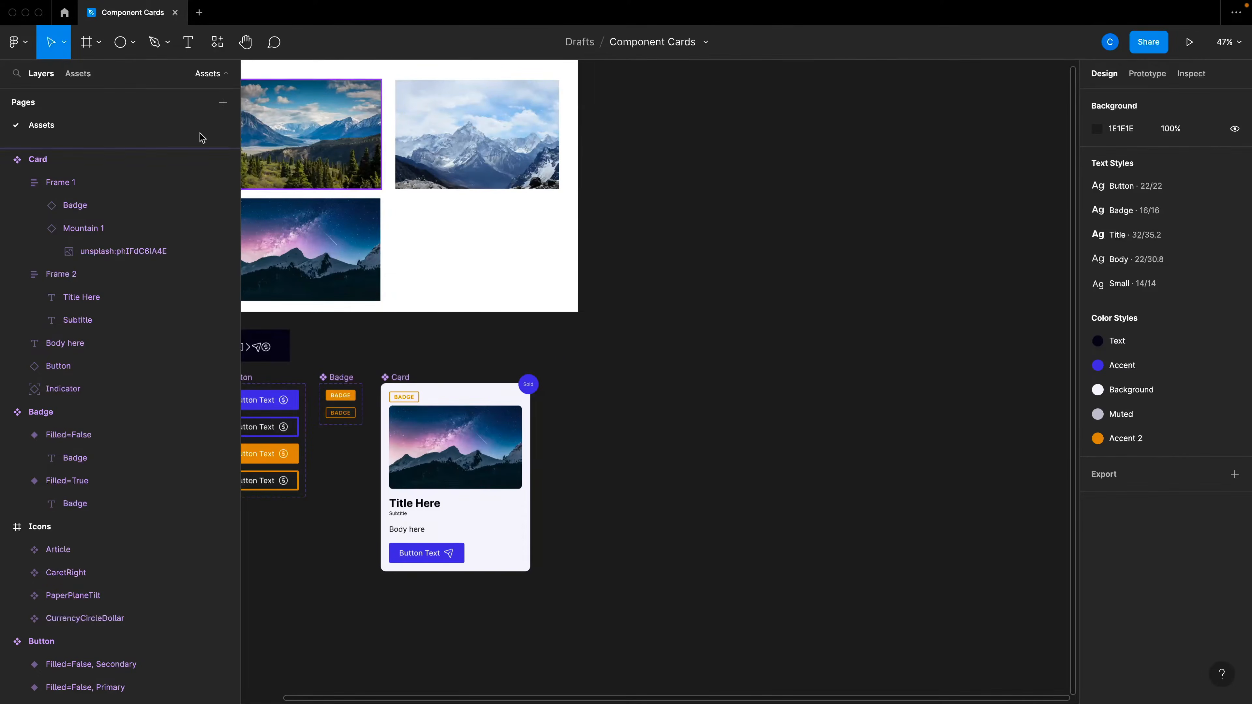
{"action": "left_click", "coordinate": [87, 42]}
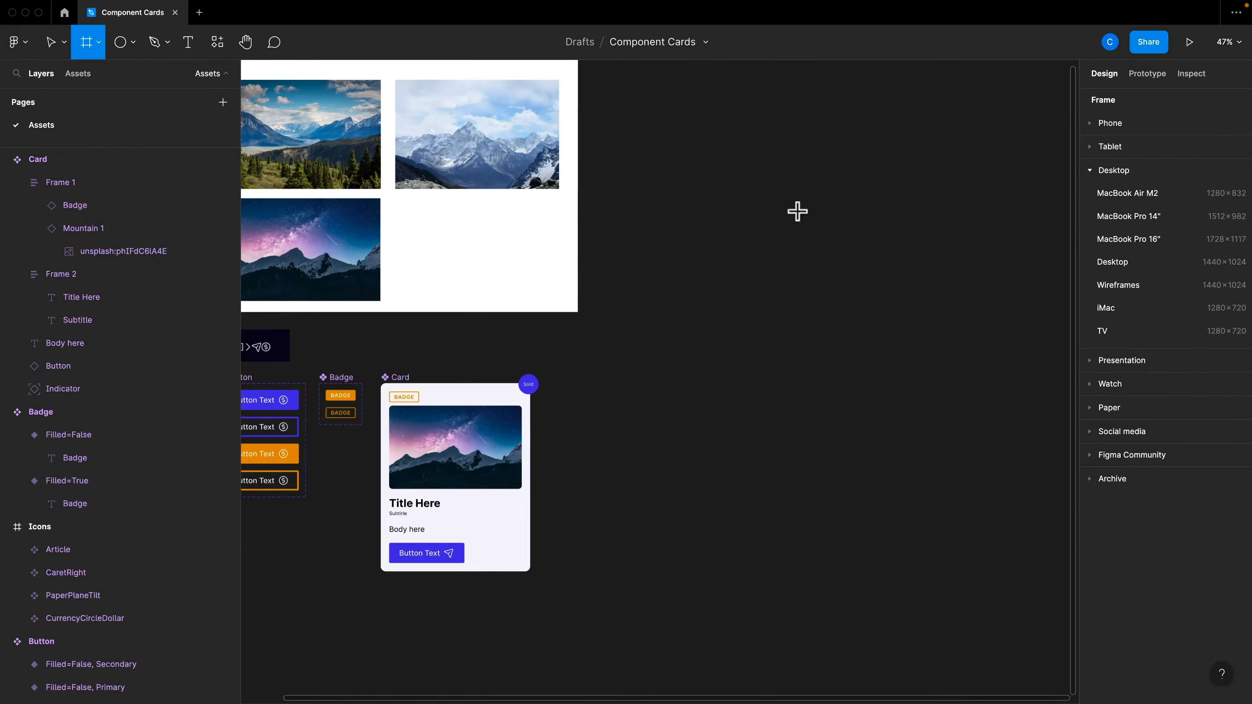
{"action": "left_click", "coordinate": [1206, 239]}
{"action": "left_click_drag", "start_coordinate": [860, 476], "coordinate": [862, 401]}
{"action": "scroll", "coordinate": [863, 398], "scroll_direction": "up", "scroll_amount": 5}
{"action": "left_click", "coordinate": [821, 568]}
{"action": "scroll", "coordinate": [467, 523], "scroll_direction": "right", "scroll_amount": 1}
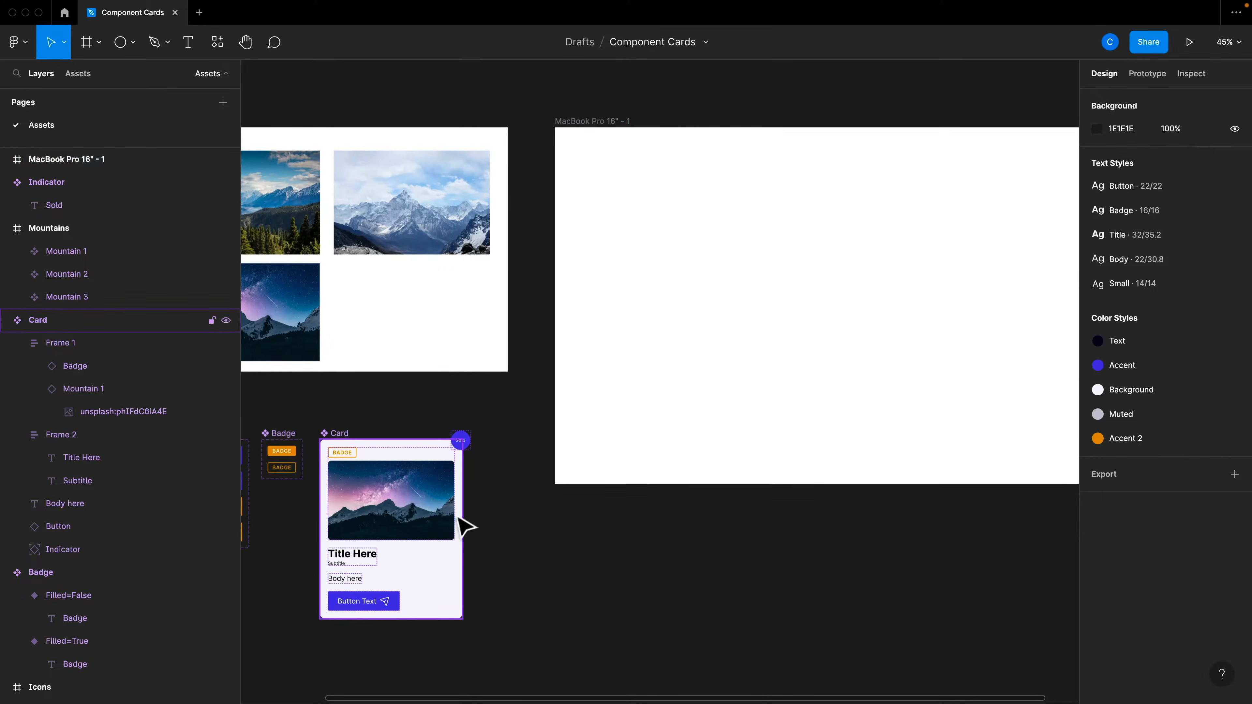
{"action": "scroll", "coordinate": [658, 422], "scroll_direction": "up", "scroll_amount": 2}
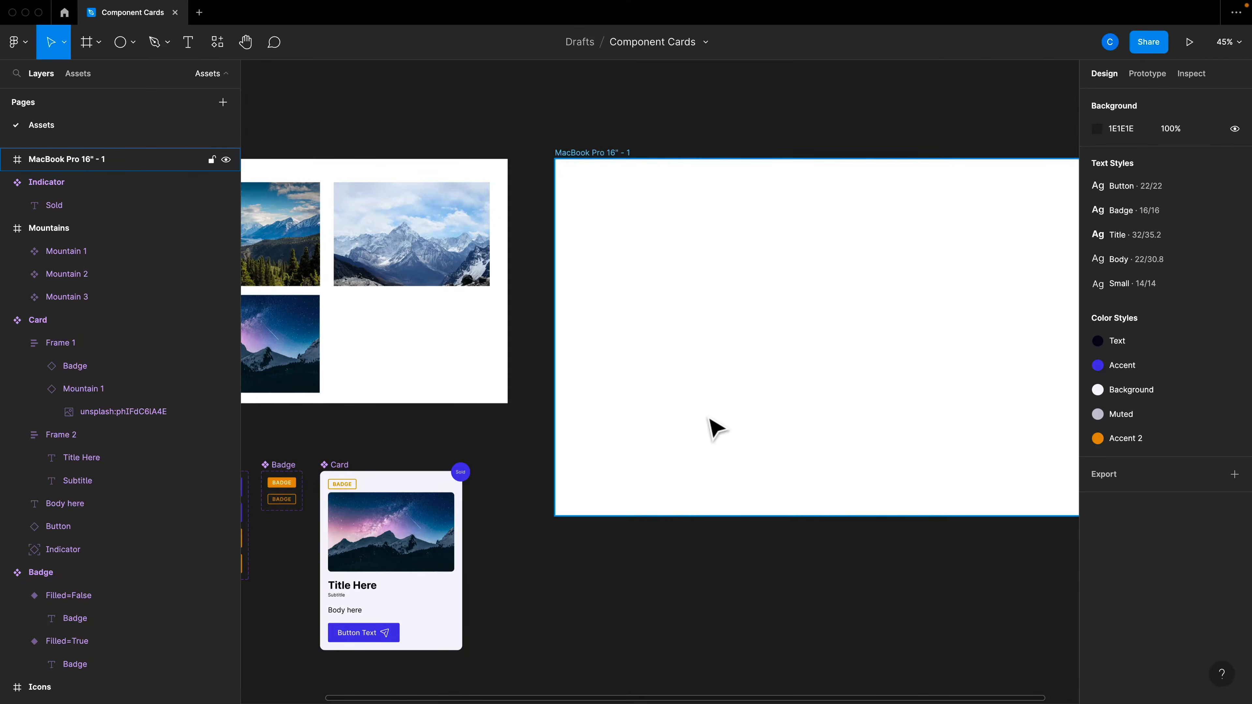
- Insert an instance of the Card component into the MacBook Pro 16" frame and position it at X 146, Y 151
{"action": "left_click", "coordinate": [6, 183]}
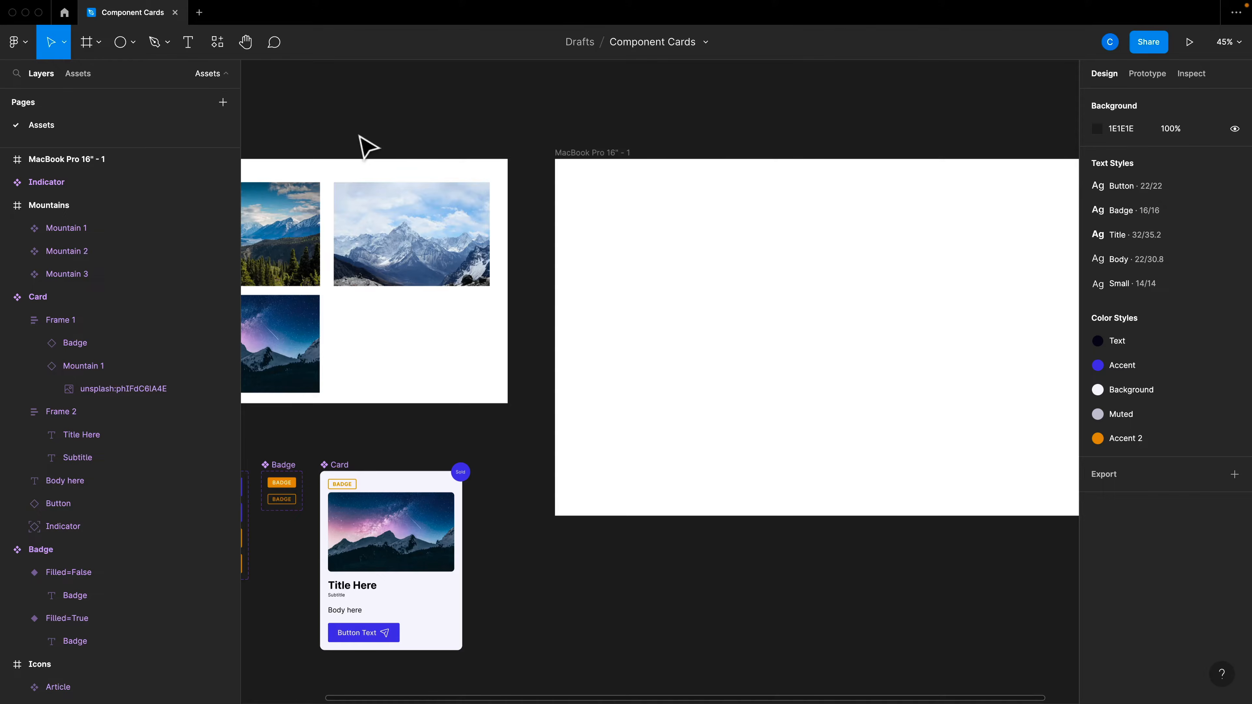
{"action": "key", "text": "shift+i"}
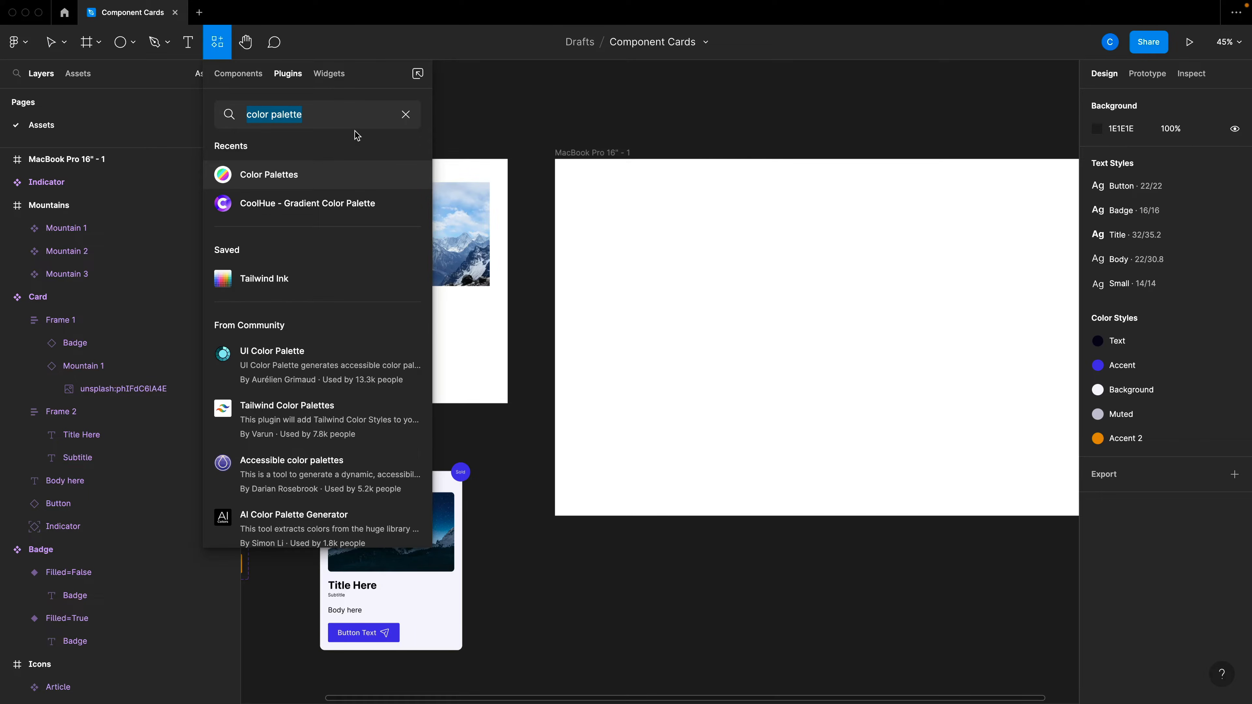
{"action": "key", "text": "BackSpace"}
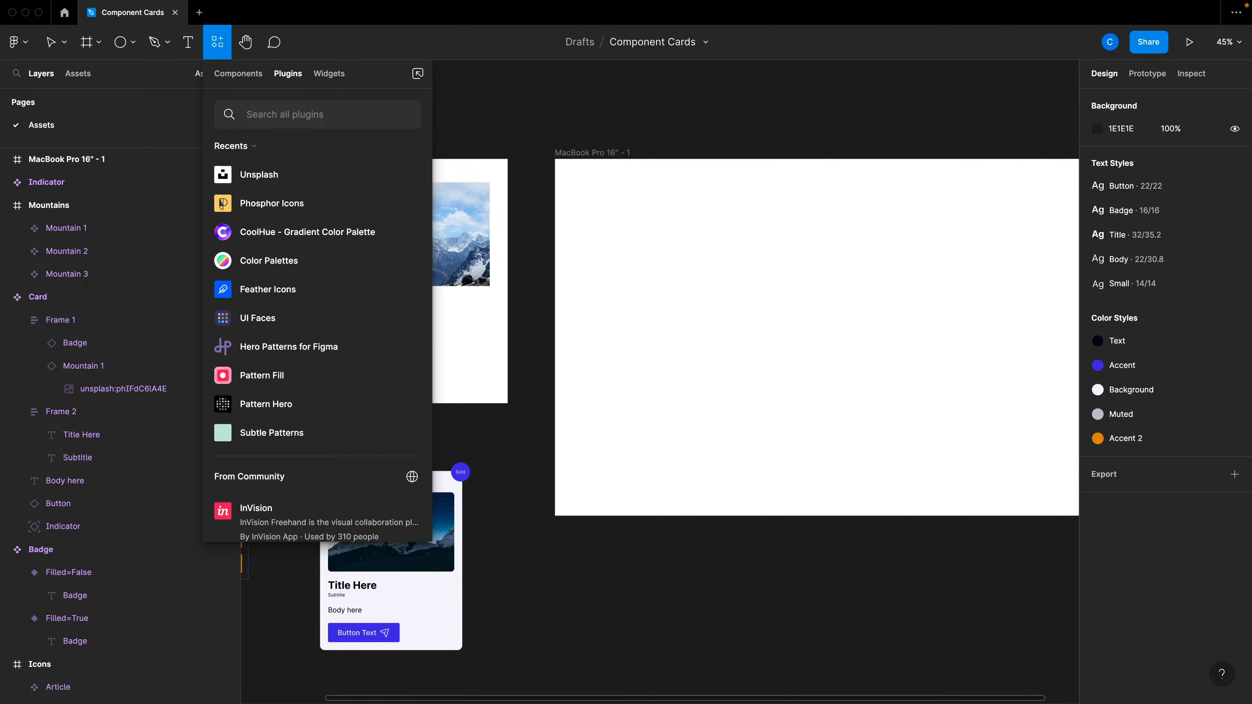
{"action": "type", "text": "card"}
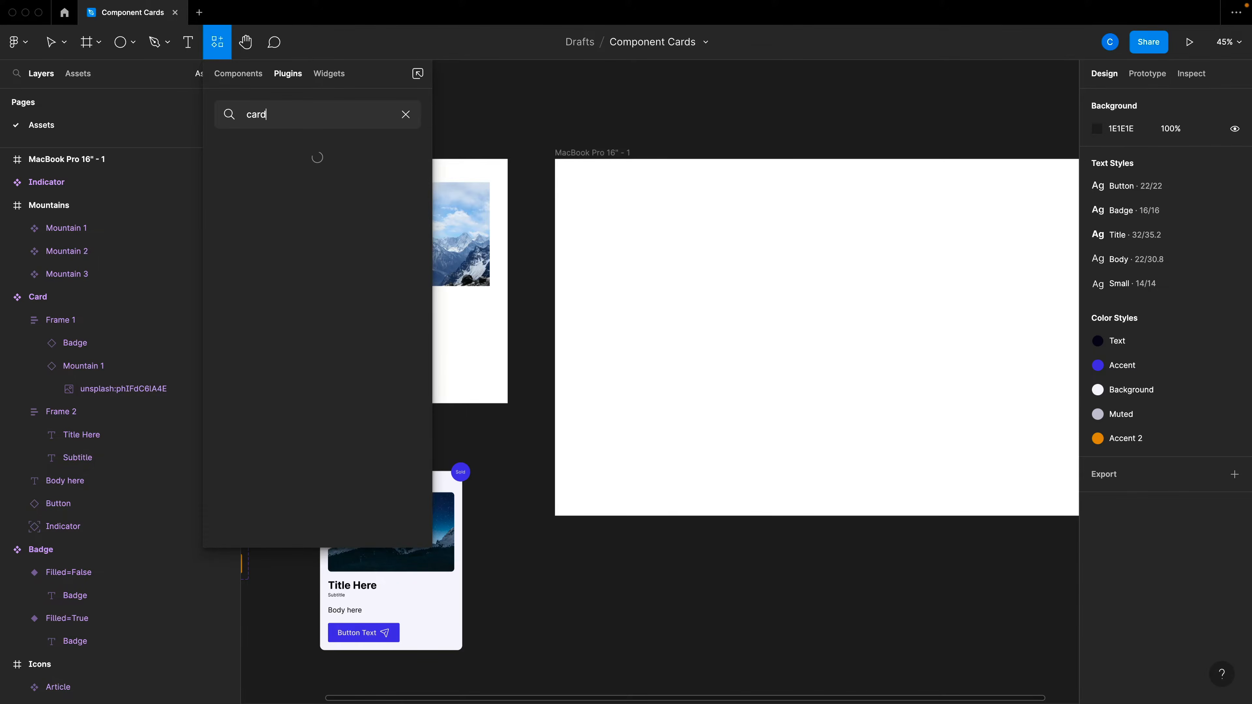
{"action": "left_click", "coordinate": [239, 83]}
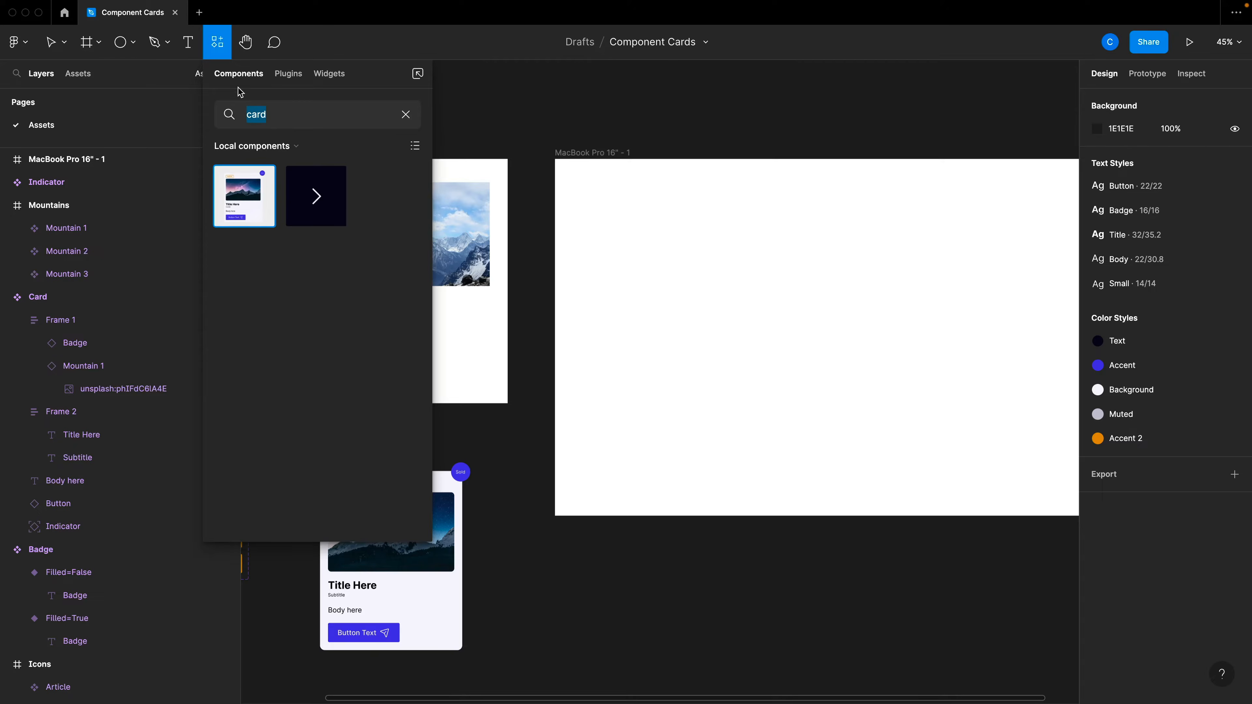
{"action": "left_click_drag", "start_coordinate": [227, 216], "coordinate": [768, 274]}
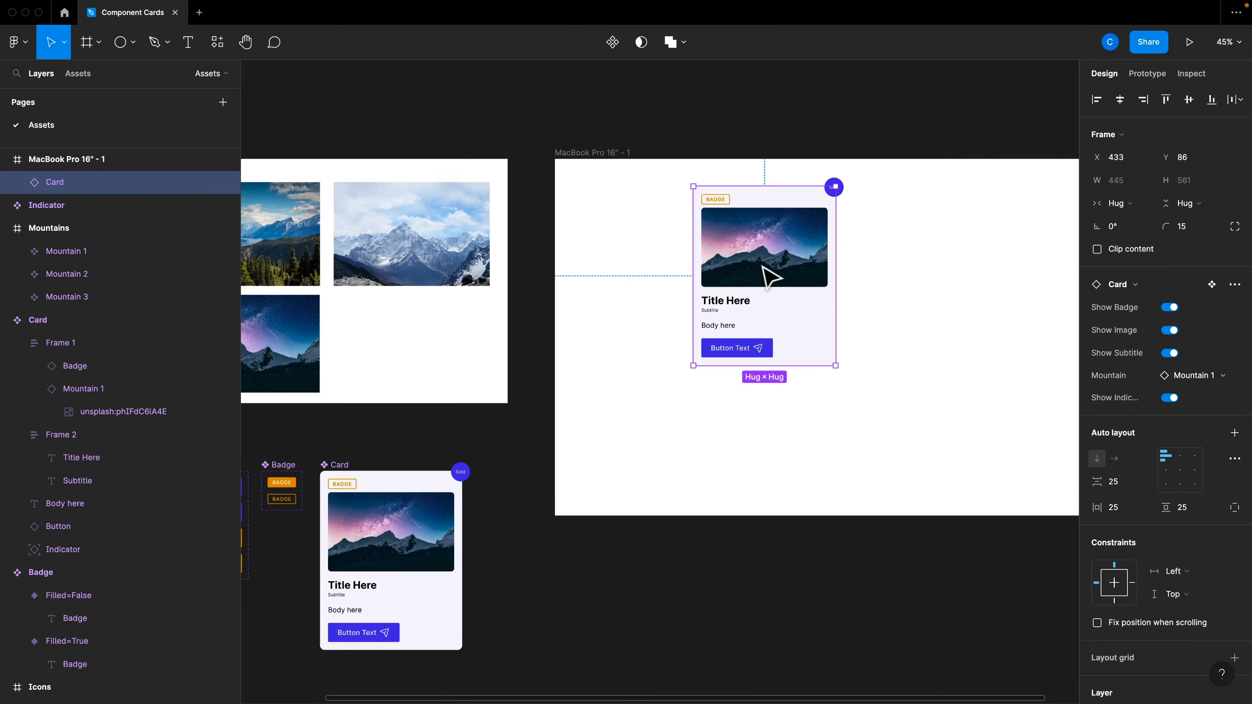
{"action": "left_click", "coordinate": [837, 353]}
{"action": "scroll", "coordinate": [774, 251], "scroll_direction": "up", "scroll_amount": 3}
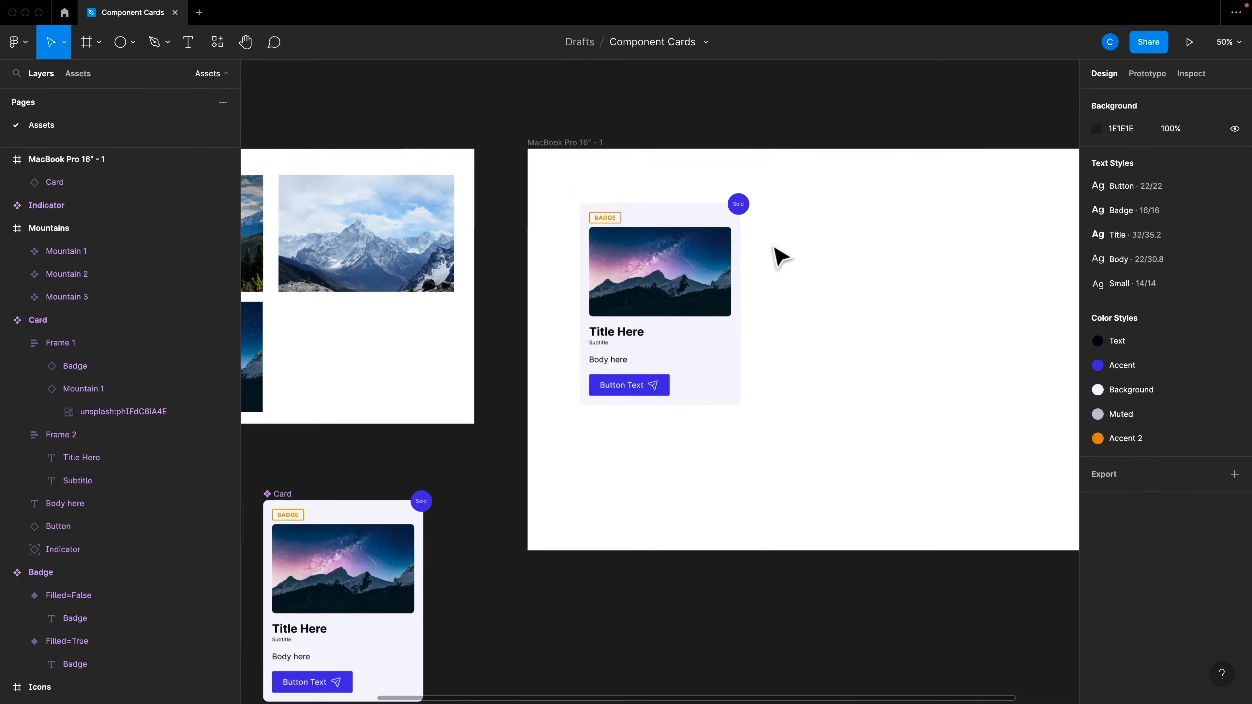
{"action": "scroll", "coordinate": [693, 254], "scroll_direction": "up", "scroll_amount": 2}
- Test the Card instance's Show Badge and Show Image properties by switching each off and back on
{"action": "left_click", "coordinate": [621, 217]}
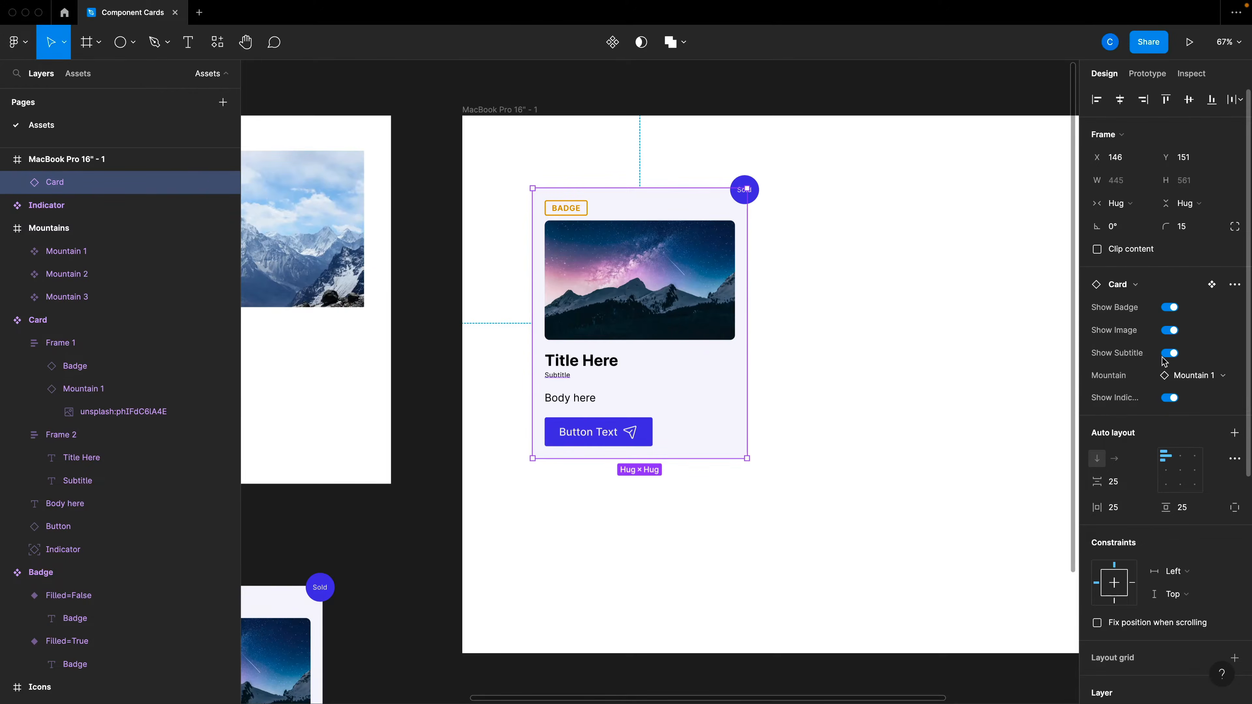
{"action": "left_click", "coordinate": [1170, 330]}
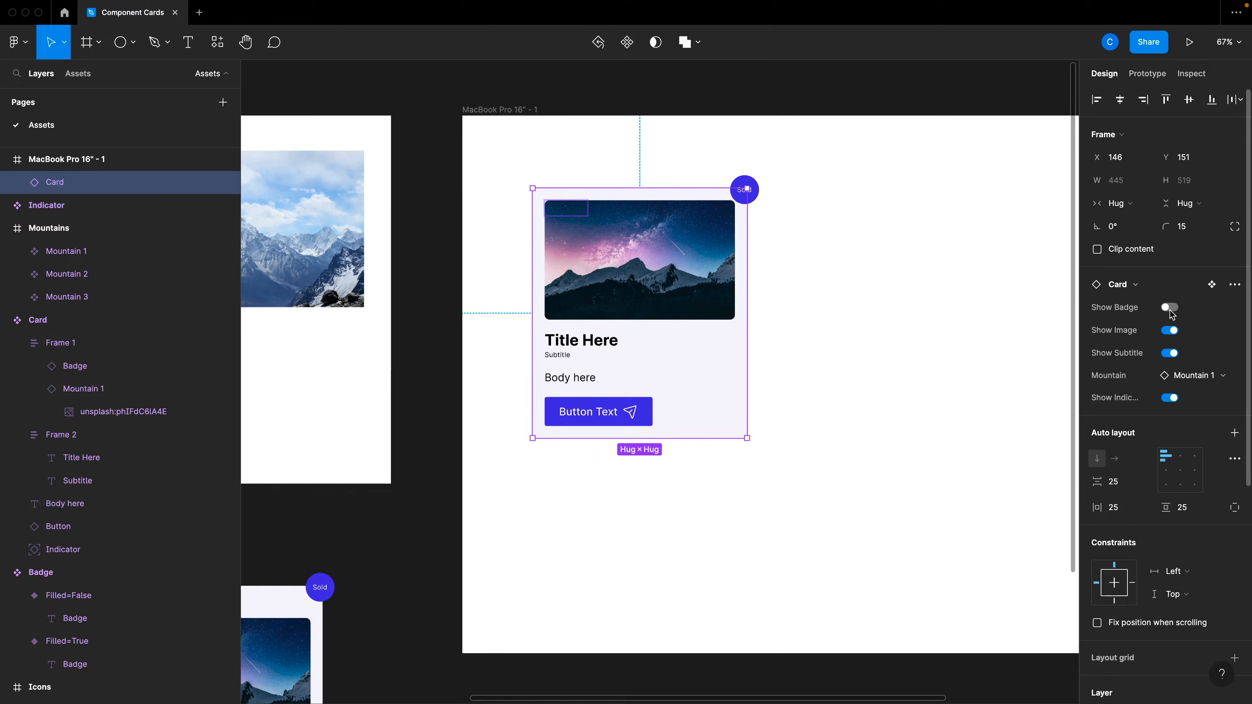
{"action": "left_click", "coordinate": [1172, 331]}
{"action": "left_click", "coordinate": [1172, 332]}
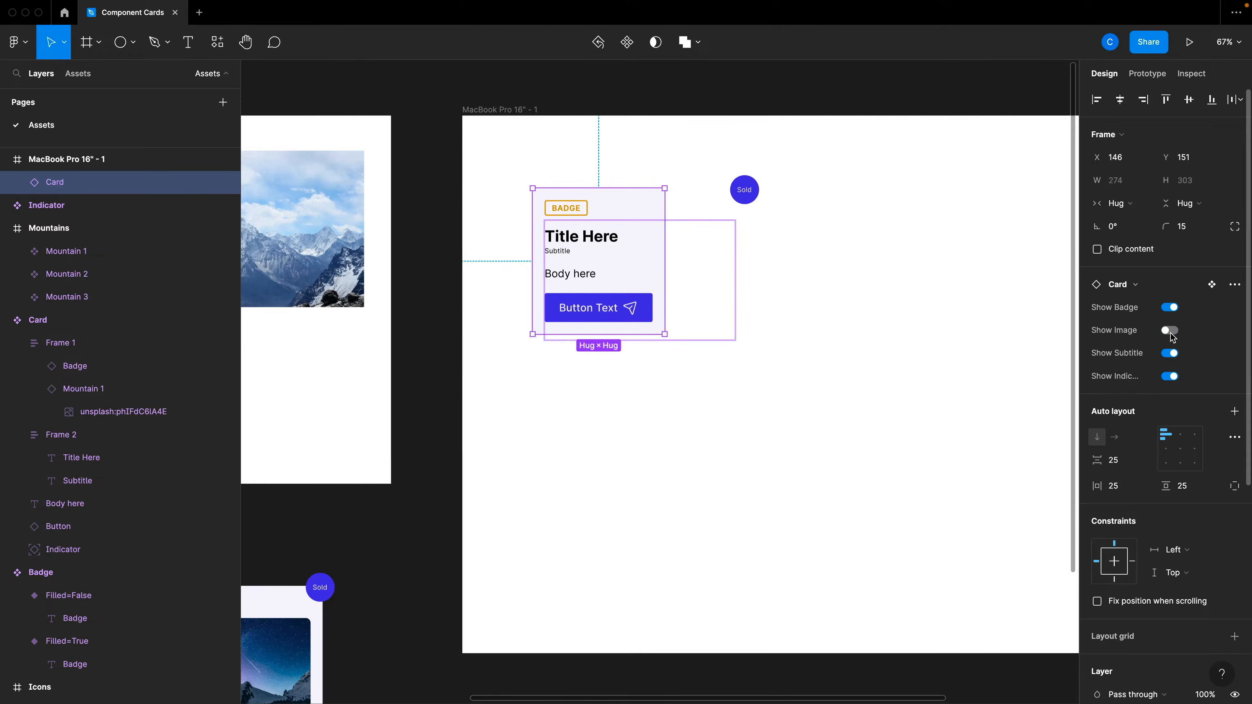
{"action": "left_click", "coordinate": [1171, 331]}
- Swap the Card instance's image to Mountain 2 and test Show Indicator by switching it off and back on
{"action": "left_click", "coordinate": [1195, 375]}
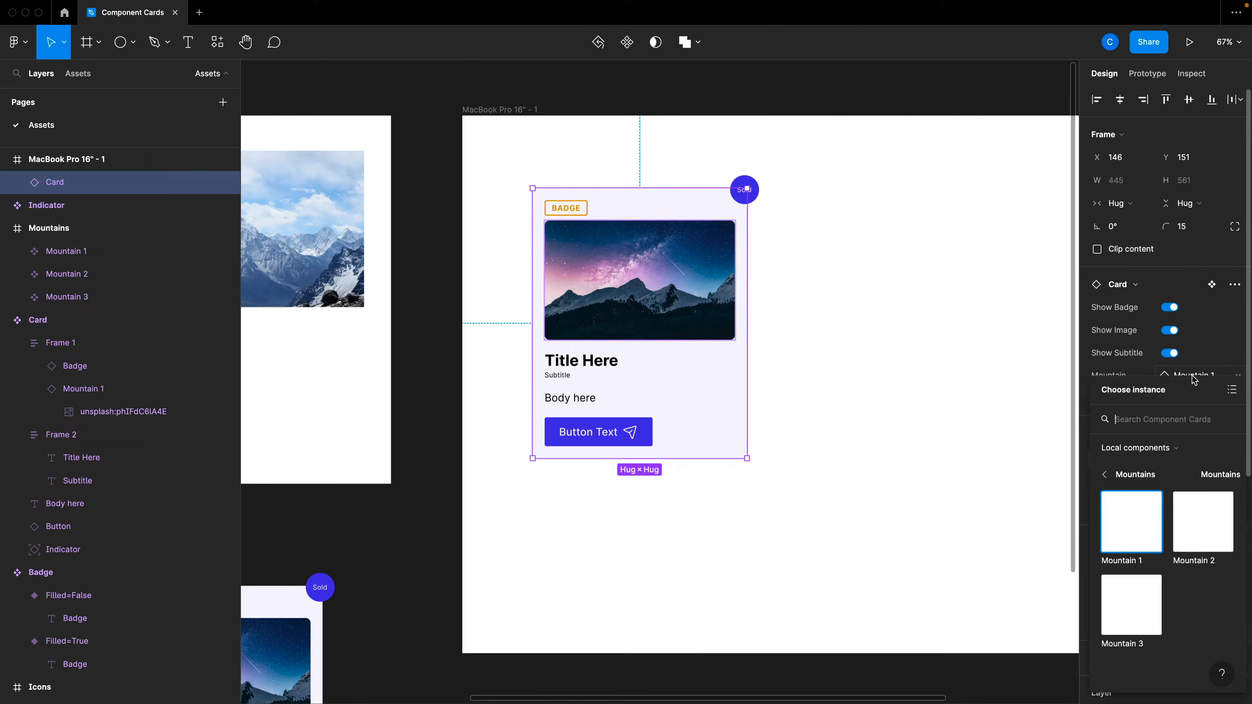
{"action": "left_click", "coordinate": [1192, 540]}
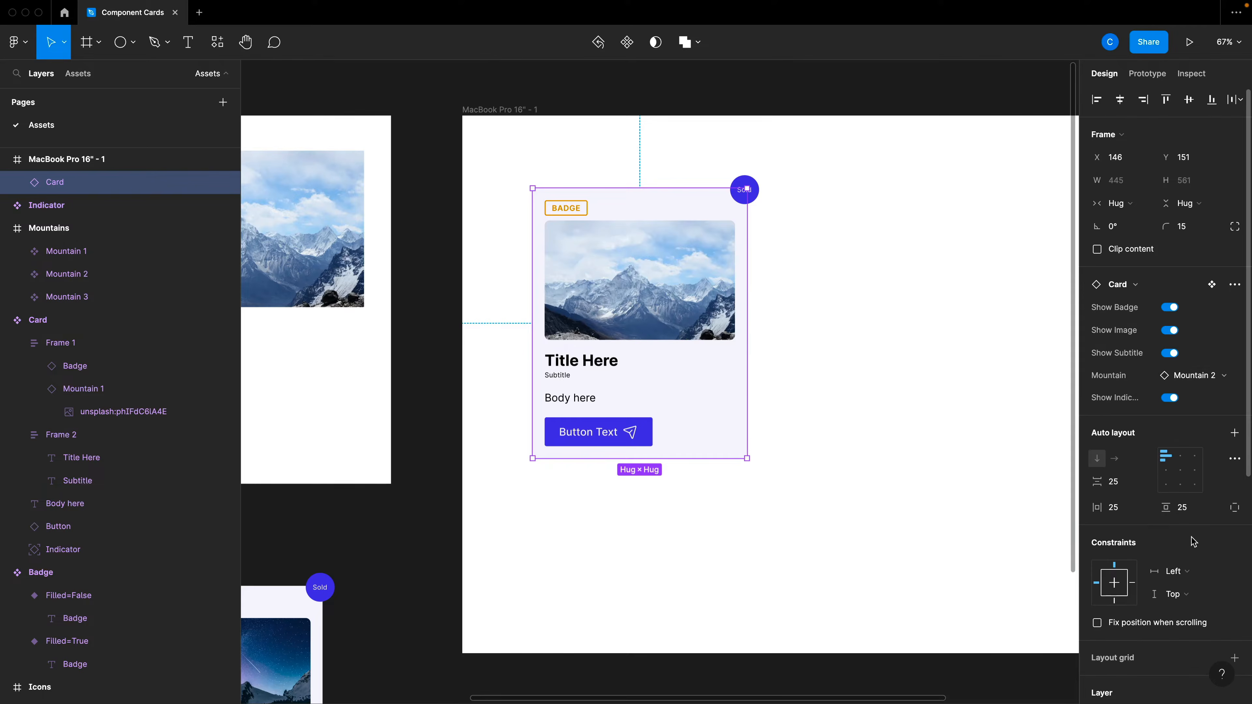
{"action": "left_click", "coordinate": [1166, 399]}
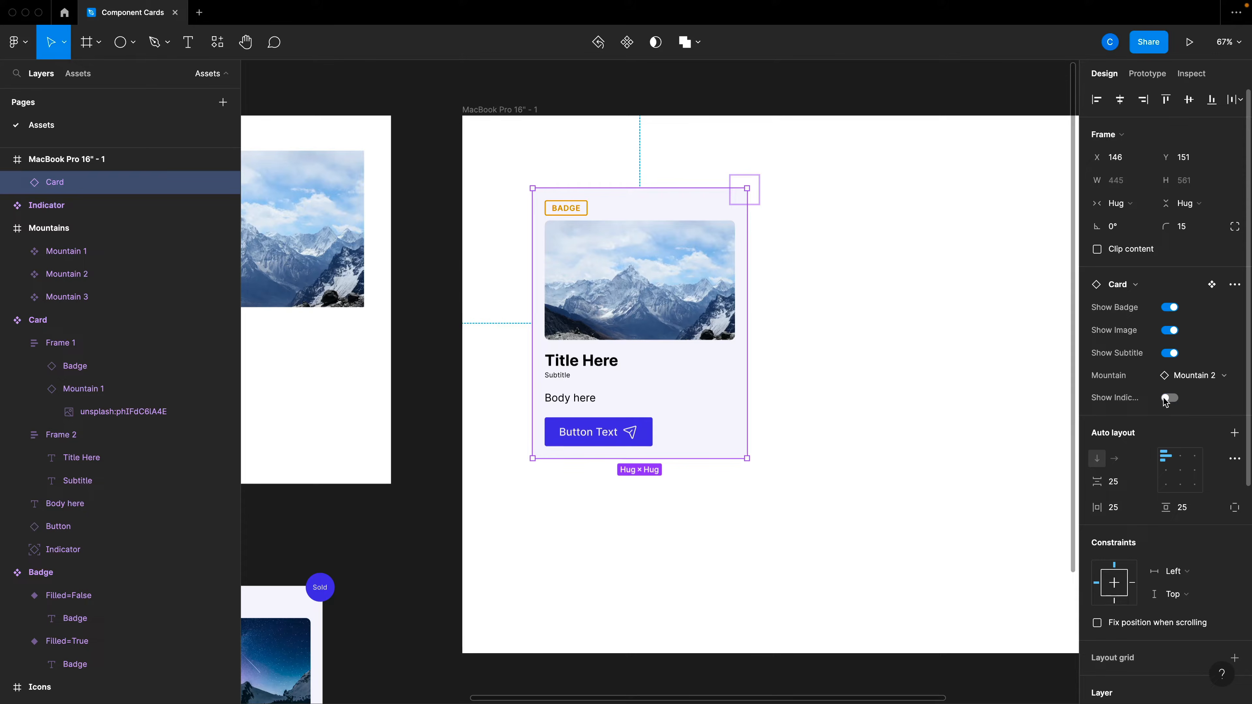
{"action": "left_click", "coordinate": [1166, 399]}
- Set the type of the Card instance's Button to Secondary, testing its Filled and Show Icon properties off and back on
{"action": "left_click", "coordinate": [631, 434]}
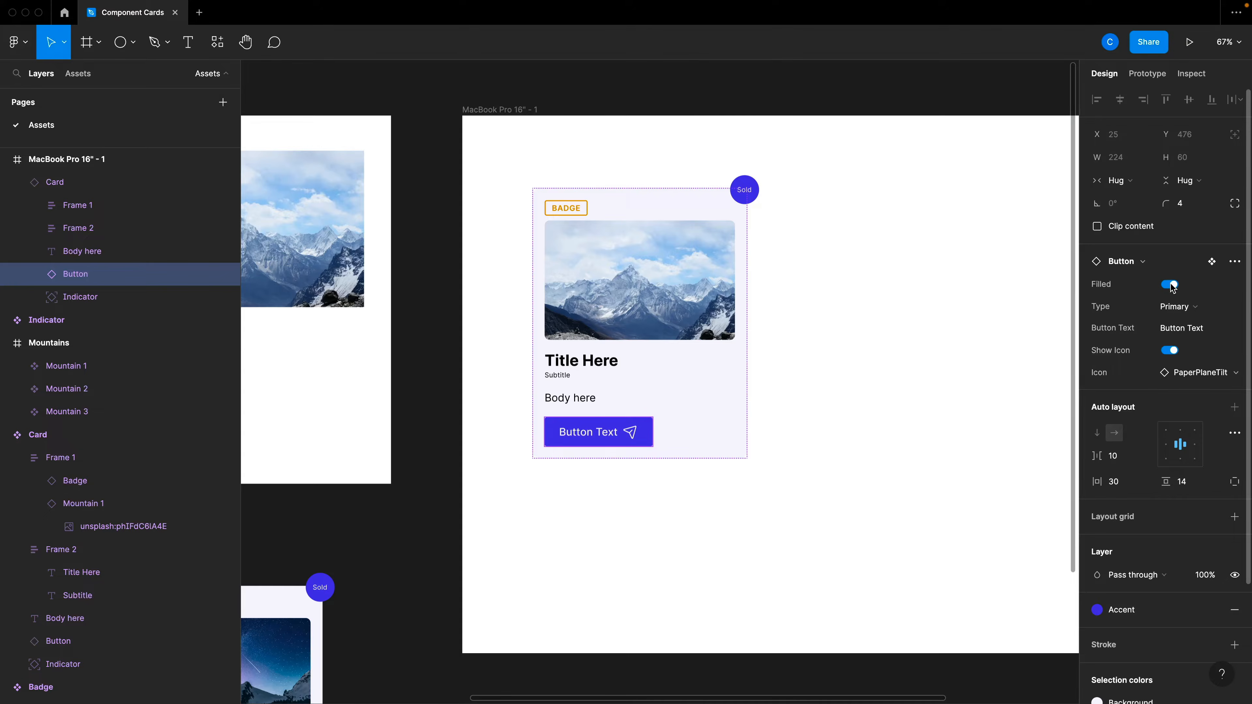
{"action": "left_click", "coordinate": [1169, 285]}
{"action": "left_click", "coordinate": [1172, 286]}
{"action": "left_click", "coordinate": [1178, 306]}
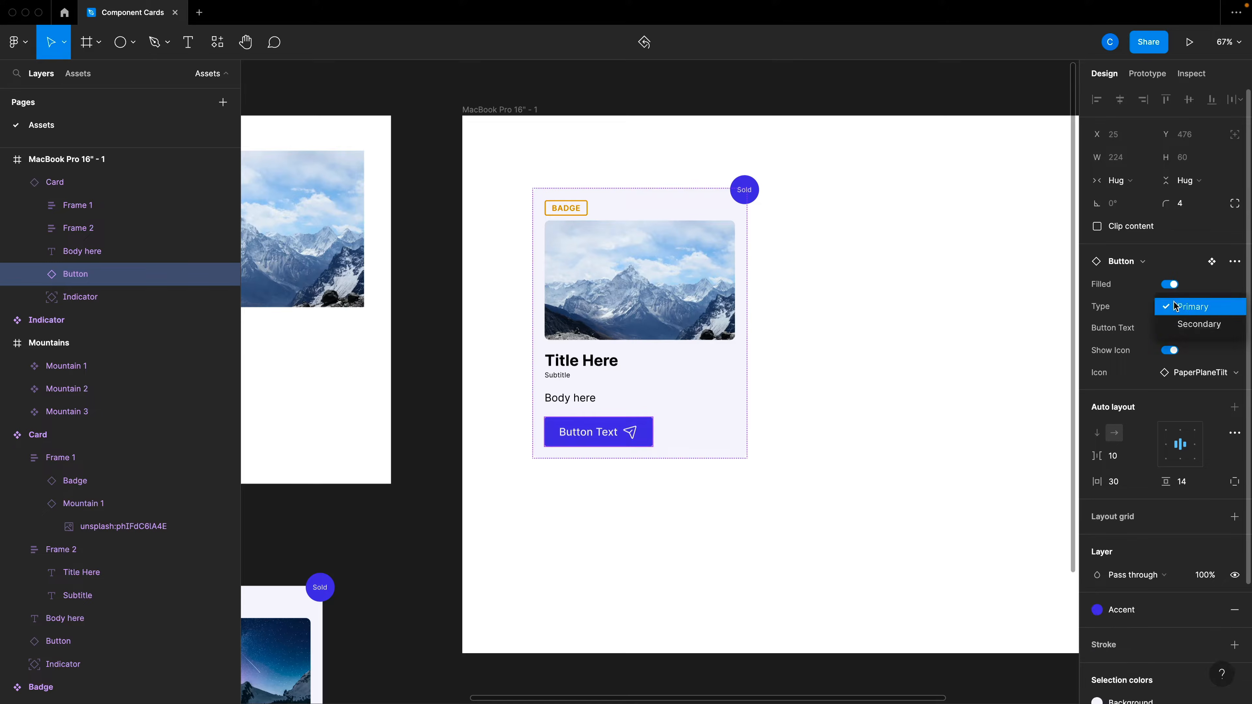
{"action": "left_click", "coordinate": [1179, 325]}
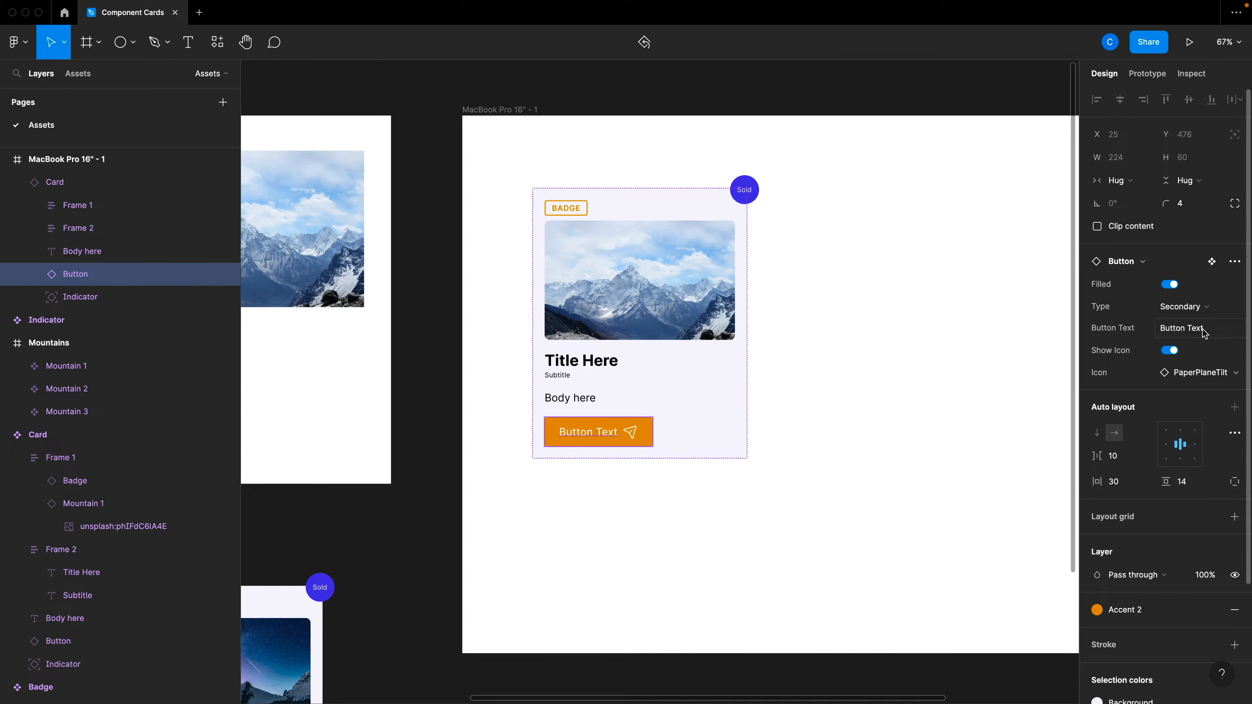
{"action": "left_click", "coordinate": [1169, 350]}
{"action": "left_click", "coordinate": [1170, 351]}
- Create a text property named Title with the value Title Here for the main Card component's title text
{"action": "left_click", "coordinate": [580, 372]}
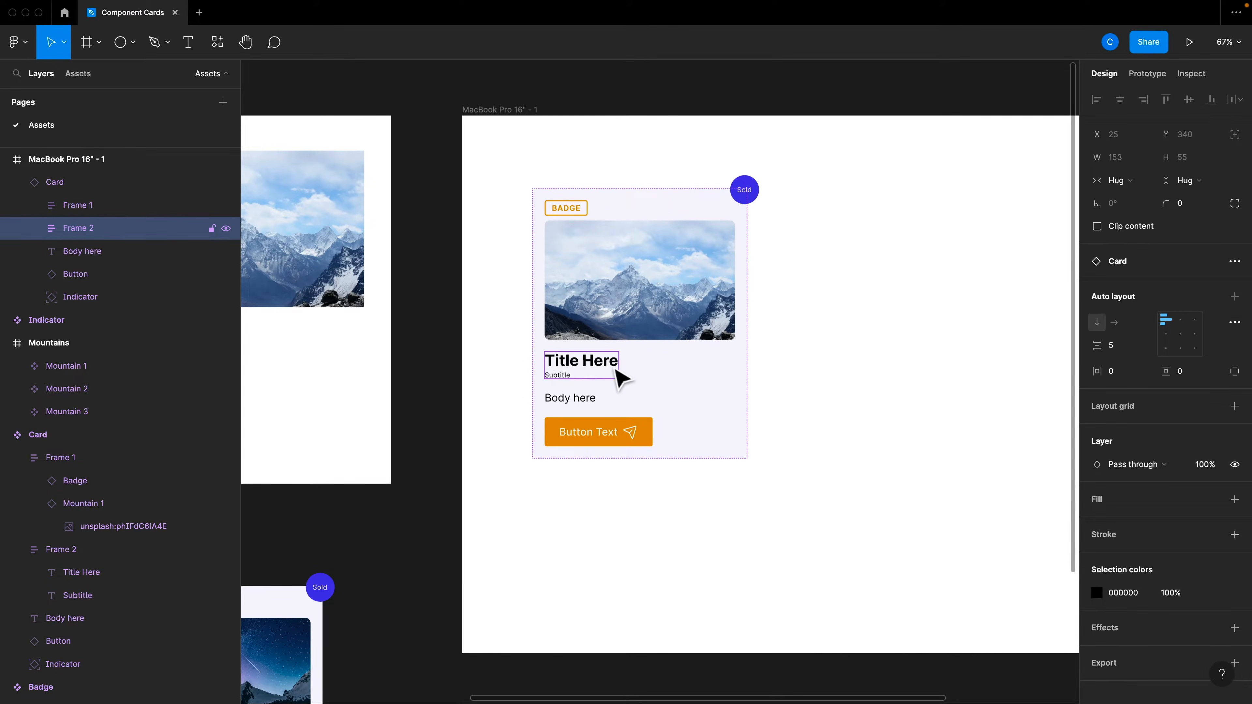
{"action": "scroll", "coordinate": [573, 523], "scroll_direction": "down", "scroll_amount": 1}
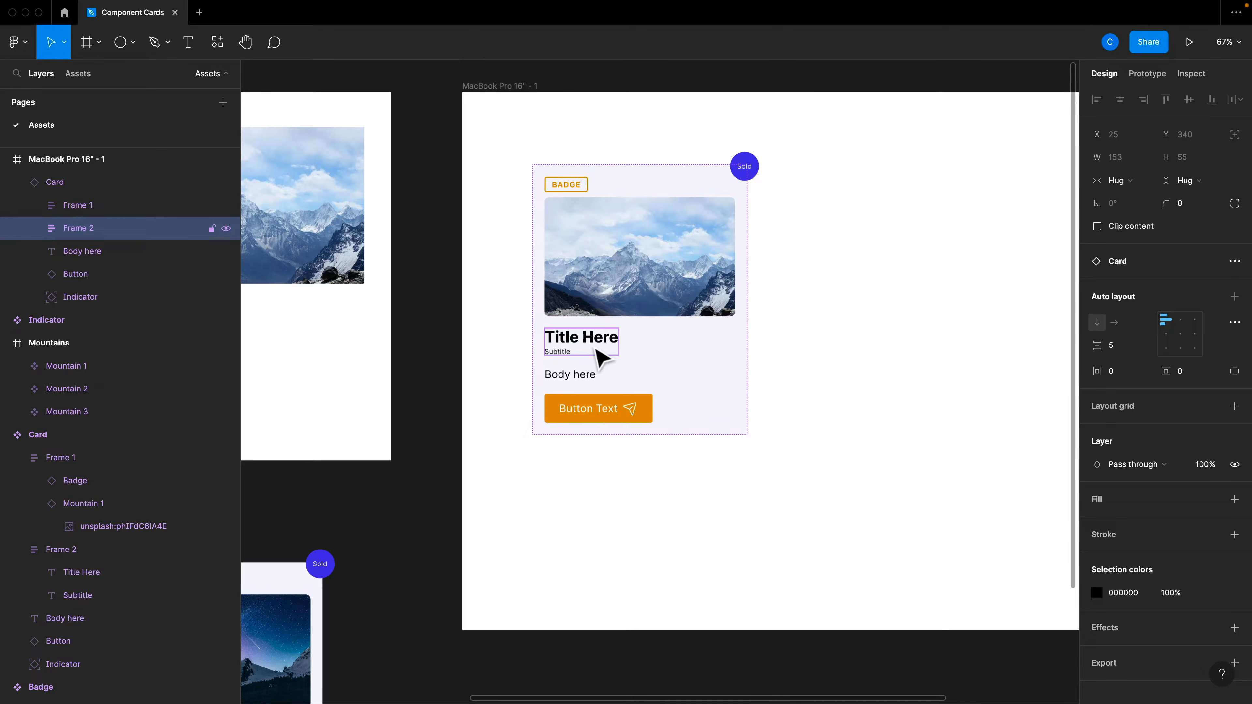
{"action": "left_click", "coordinate": [634, 177]}
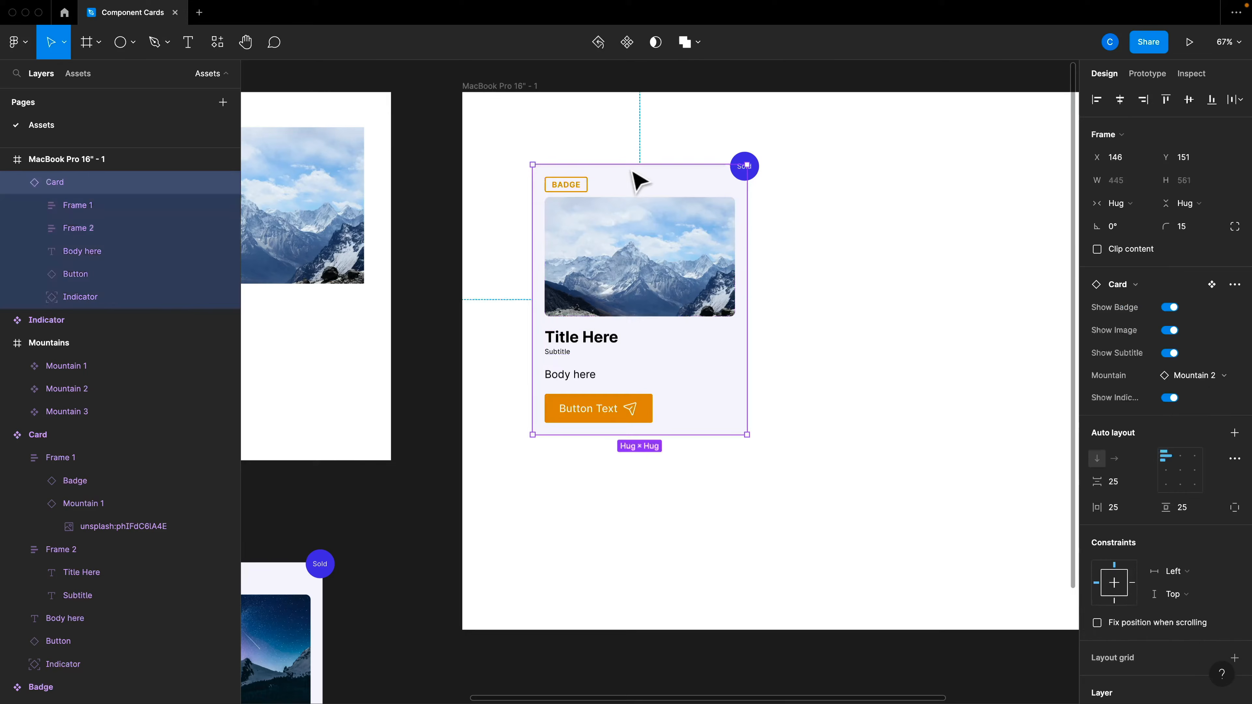
{"action": "left_click", "coordinate": [434, 593]}
{"action": "scroll", "coordinate": [433, 593], "scroll_direction": "left", "scroll_amount": 5}
{"action": "scroll", "coordinate": [435, 594], "scroll_direction": "down", "scroll_amount": 8}
{"action": "scroll", "coordinate": [433, 597], "scroll_direction": "left", "scroll_amount": 6}
{"action": "left_click", "coordinate": [447, 545]}
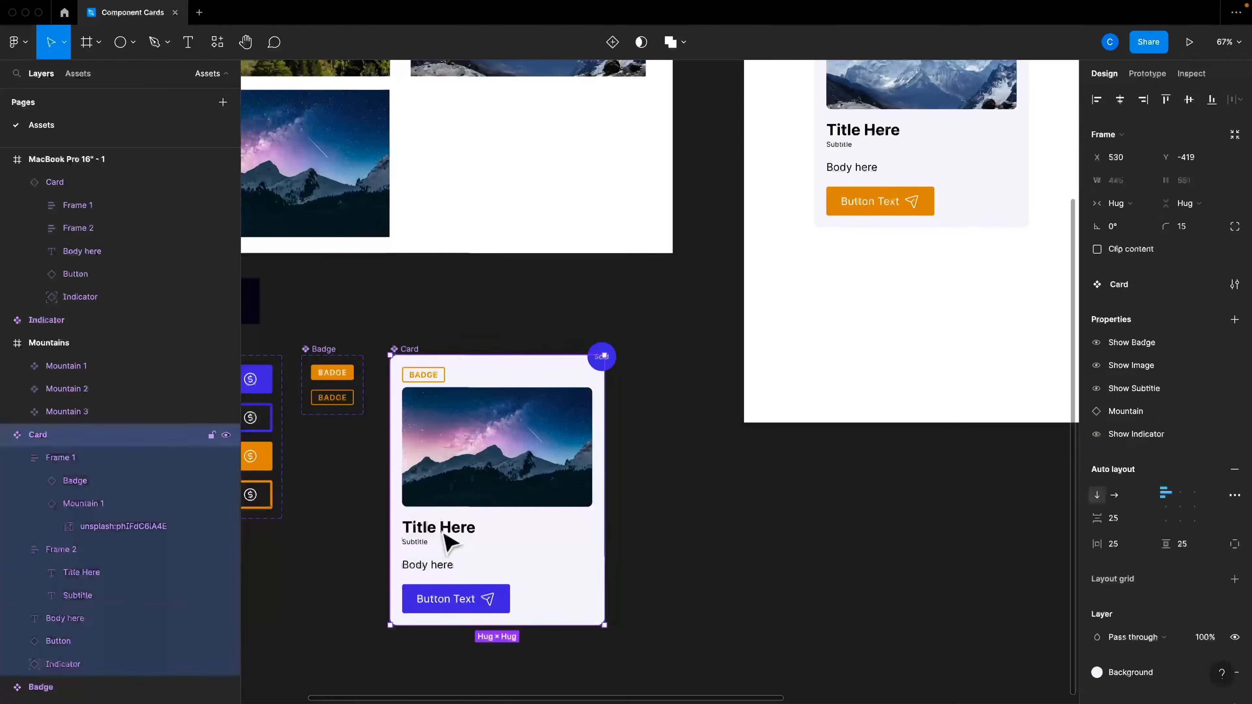
{"action": "left_click", "coordinate": [445, 538]}
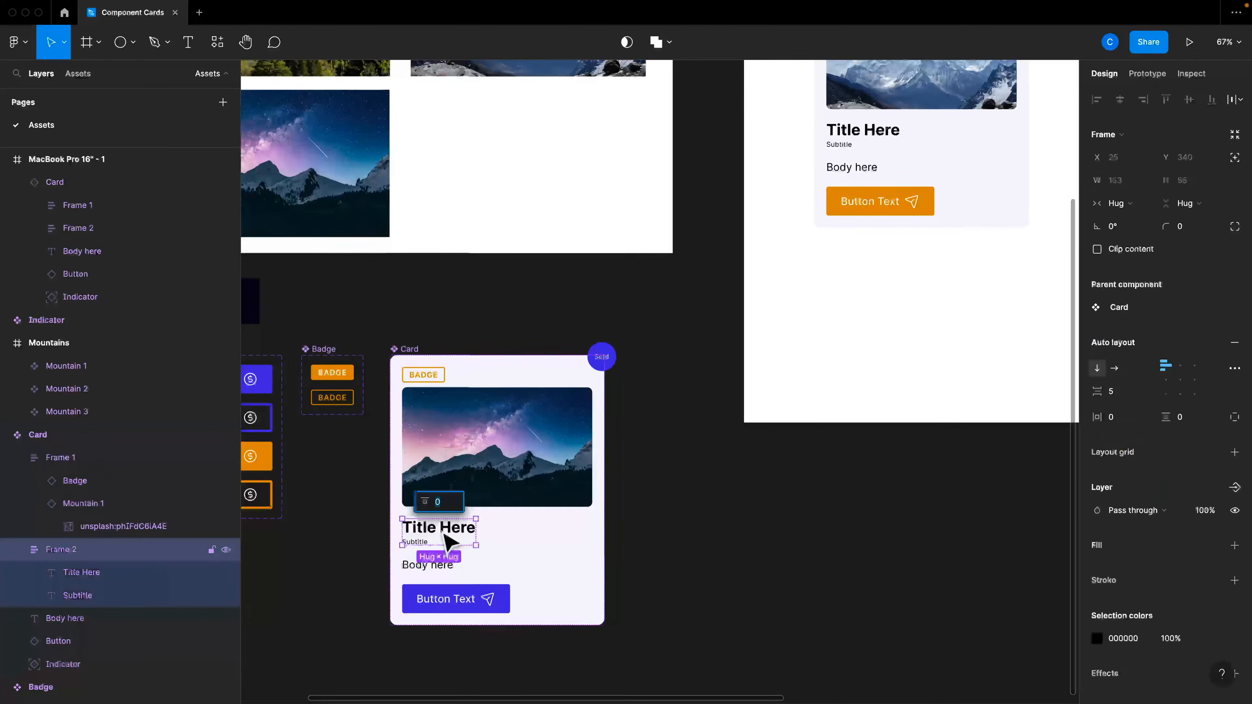
{"action": "left_click", "coordinate": [465, 539]}
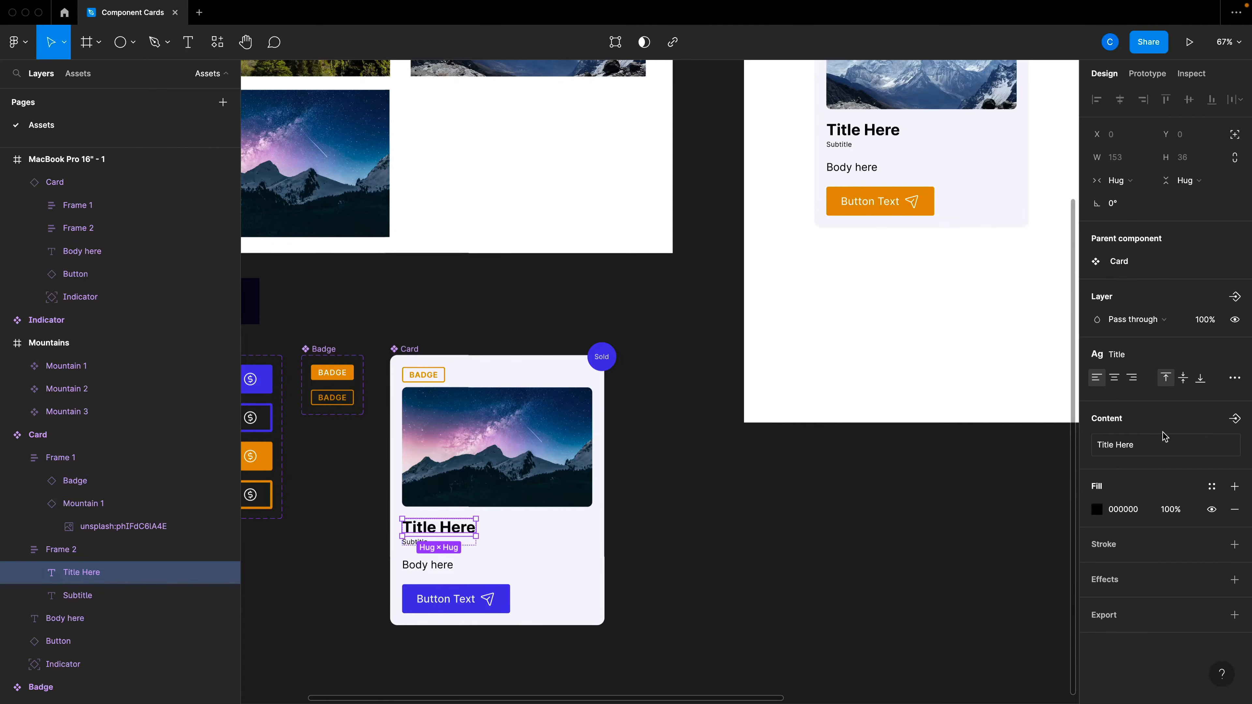
{"action": "left_click", "coordinate": [1233, 419]}
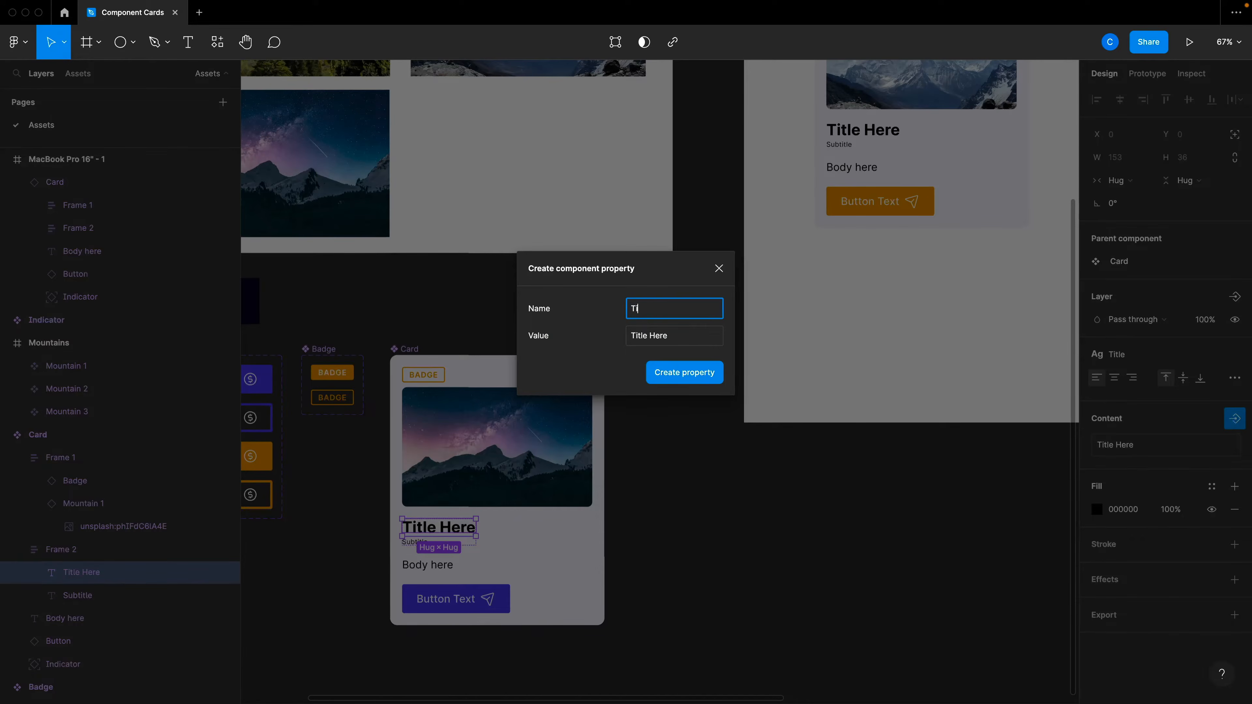
{"action": "type", "text": "Title"}
{"action": "key", "text": "Return"}
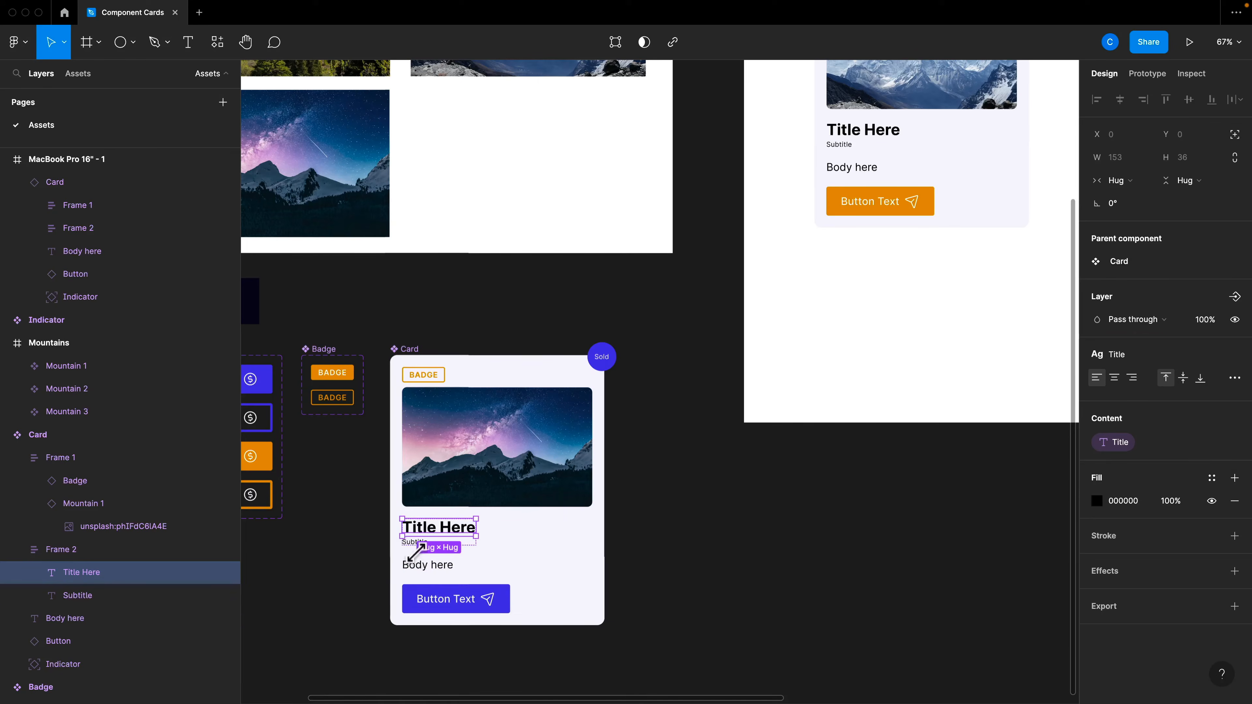
- Create a text property named SubTitle with the value Subtitle for the main Card component's subtitle text
{"action": "left_click", "coordinate": [416, 542]}
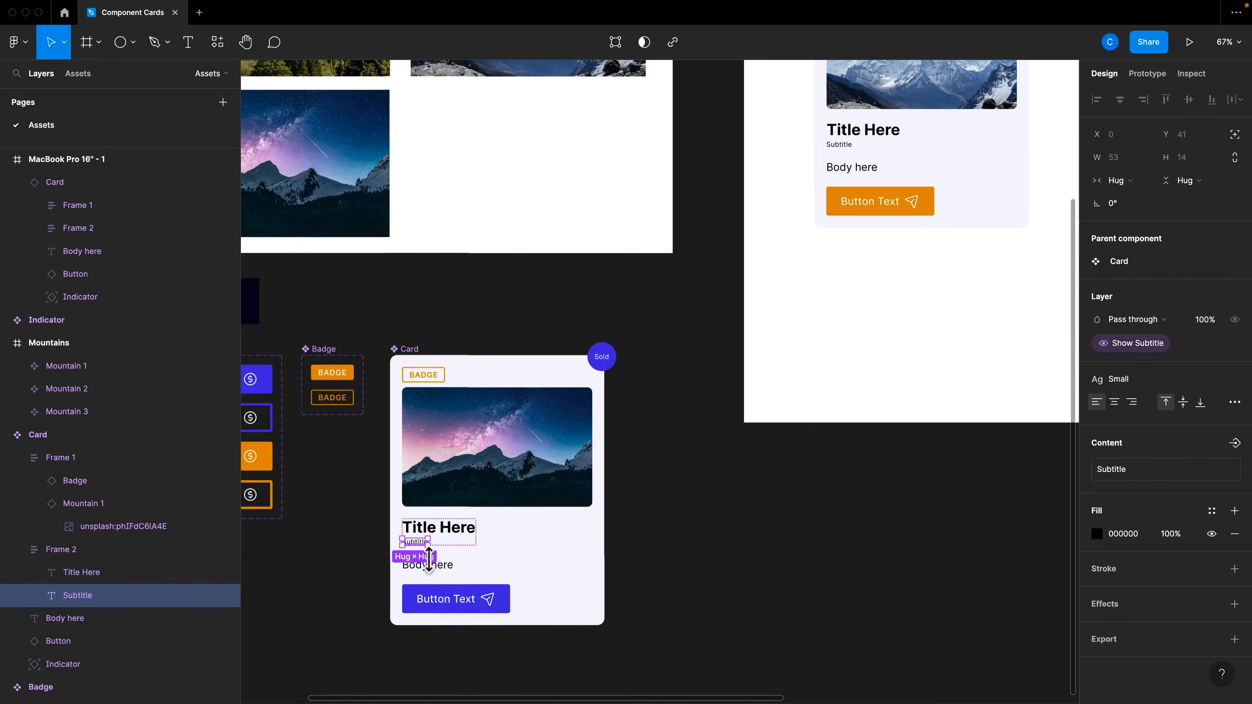
{"action": "left_click", "coordinate": [1234, 444]}
{"action": "left_click", "coordinate": [1153, 501]}
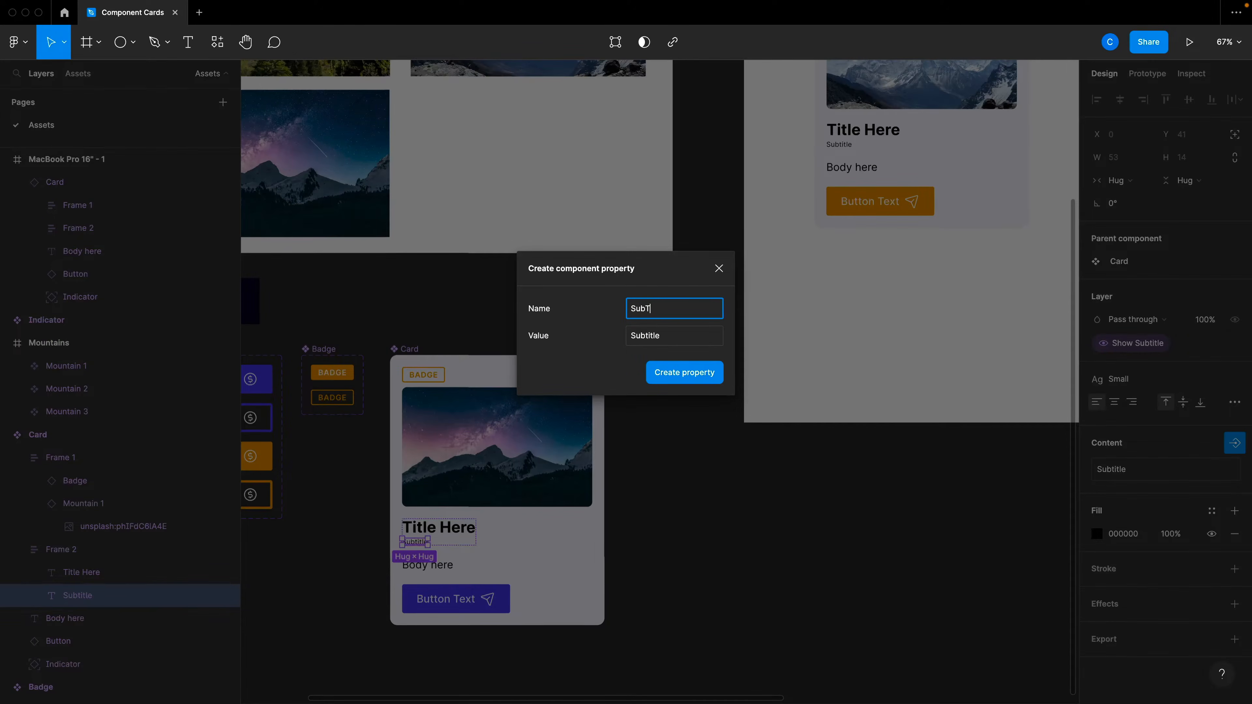
{"action": "key", "text": "Return"}
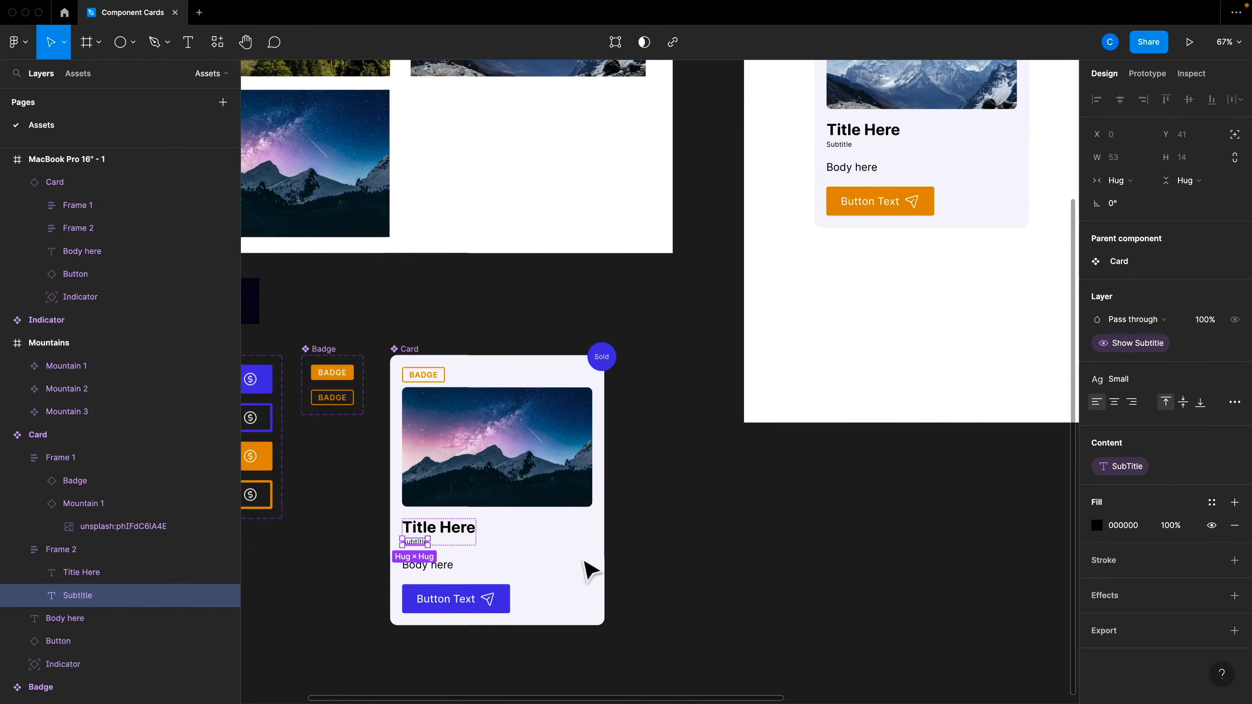
- Create a text property named Body with the value Body here for the main Card component's body text
{"action": "left_click", "coordinate": [436, 569]}
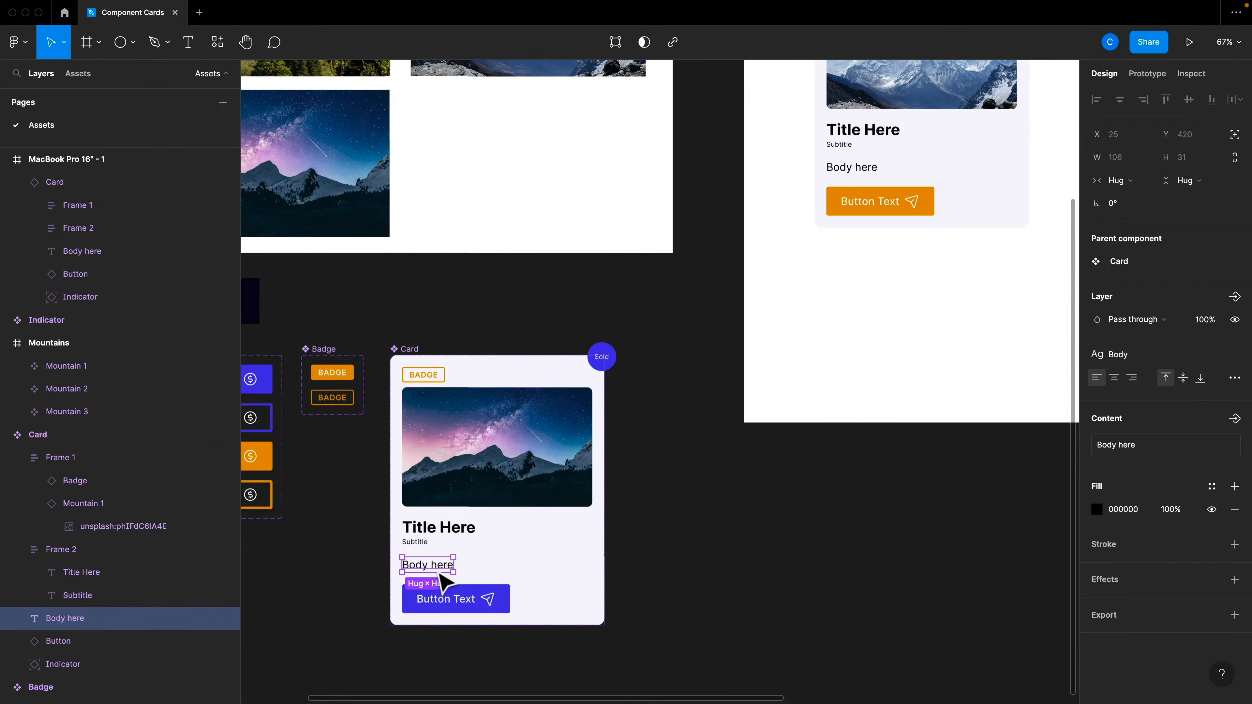
{"action": "left_click", "coordinate": [1232, 424]}
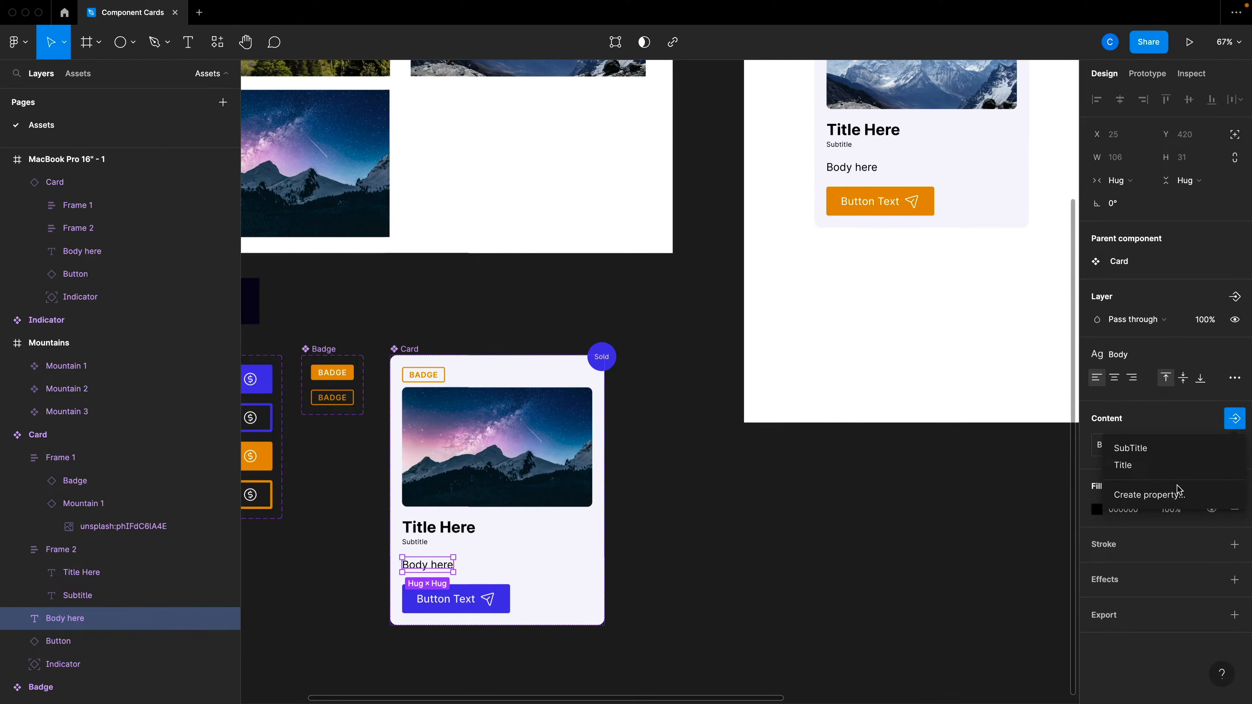
{"action": "left_click", "coordinate": [1178, 494]}
{"action": "type", "text": "Body"}
{"action": "key", "text": "Return"}
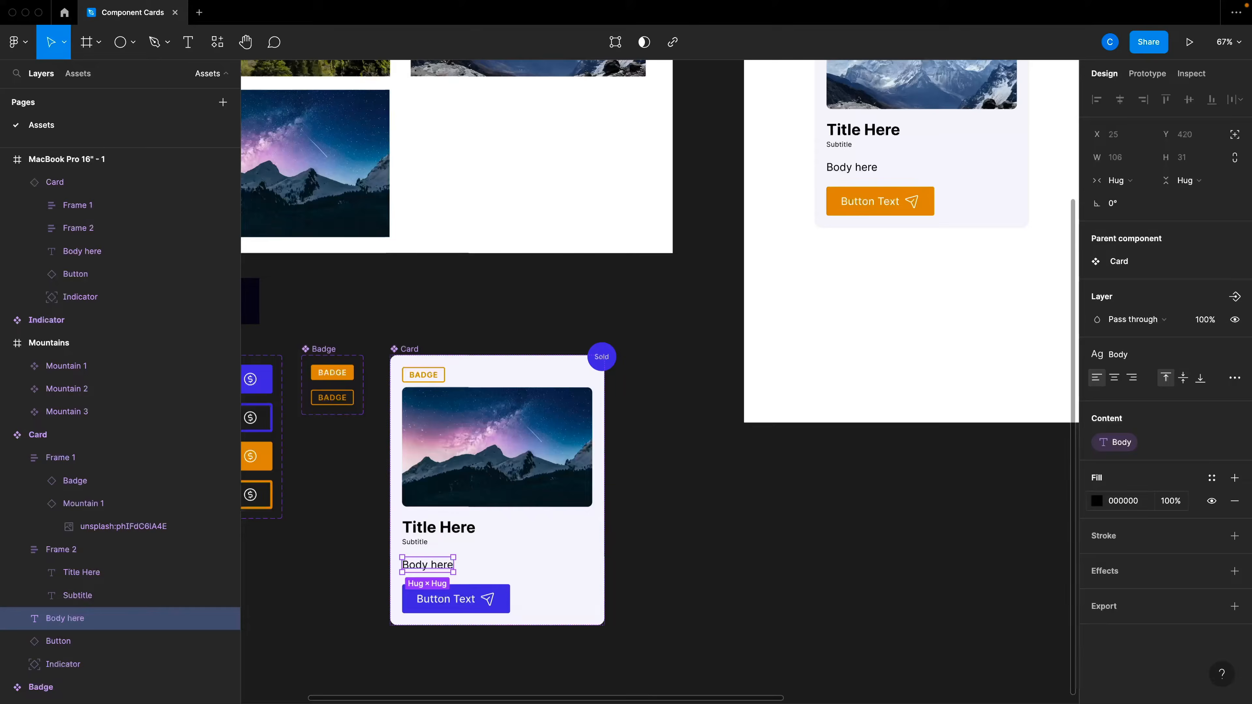
- Set the Title property of the Card instance in the MacBook frame to Awesome Blog Post
{"action": "left_click", "coordinate": [984, 522]}
{"action": "scroll", "coordinate": [922, 503], "scroll_direction": "up", "scroll_amount": 3}
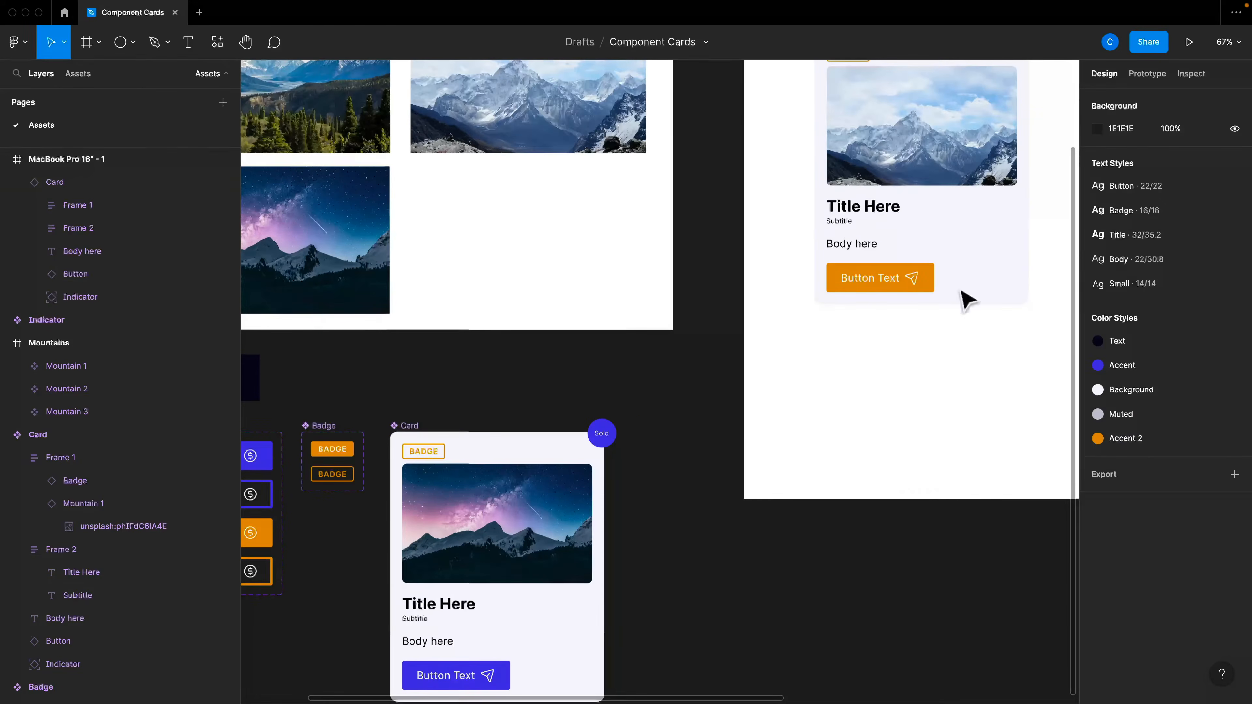
{"action": "left_click", "coordinate": [990, 237]}
{"action": "scroll", "coordinate": [988, 244], "scroll_direction": "right", "scroll_amount": 10}
{"action": "scroll", "coordinate": [844, 299], "scroll_direction": "up", "scroll_amount": 3}
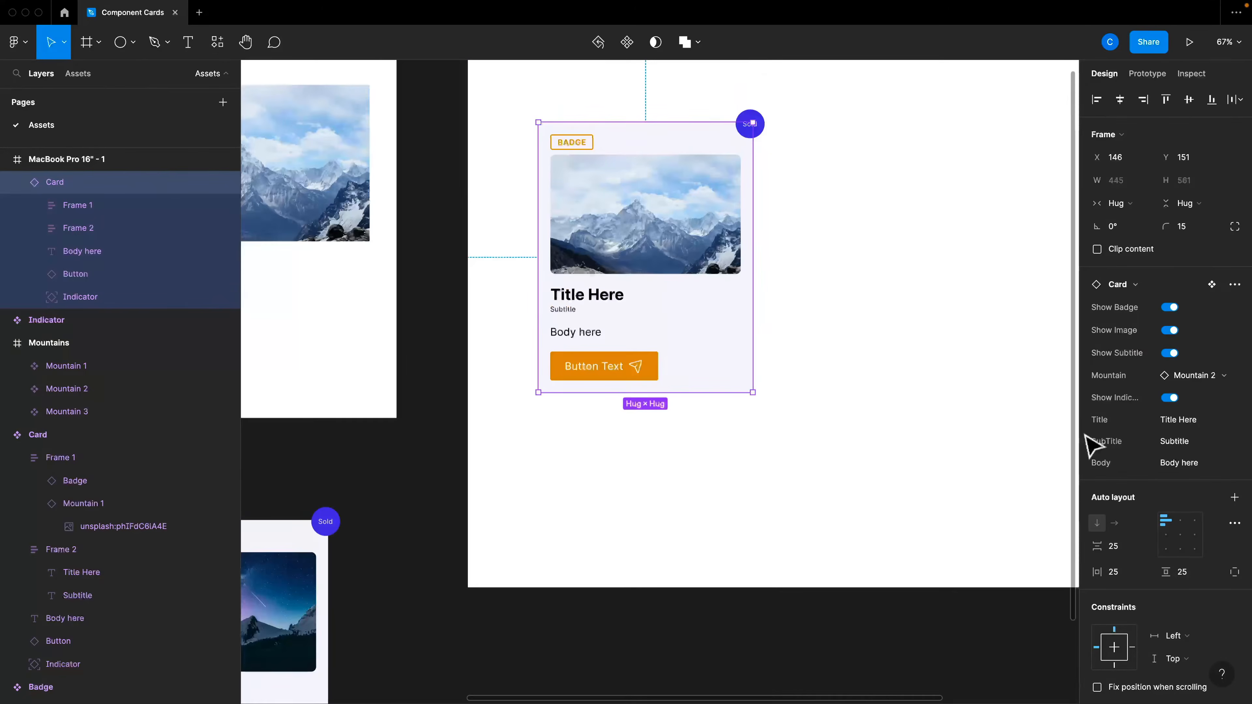
{"action": "left_click", "coordinate": [1181, 419]}
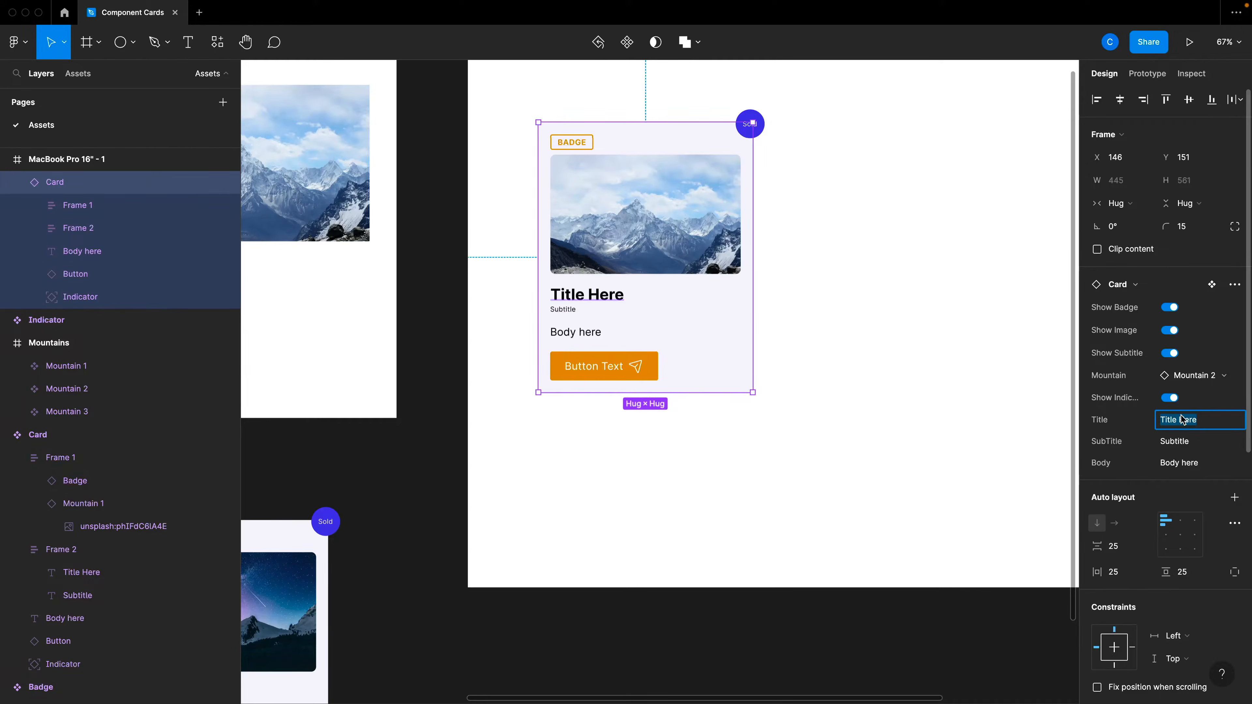
{"action": "type", "text": "Awesome Blog Post"}
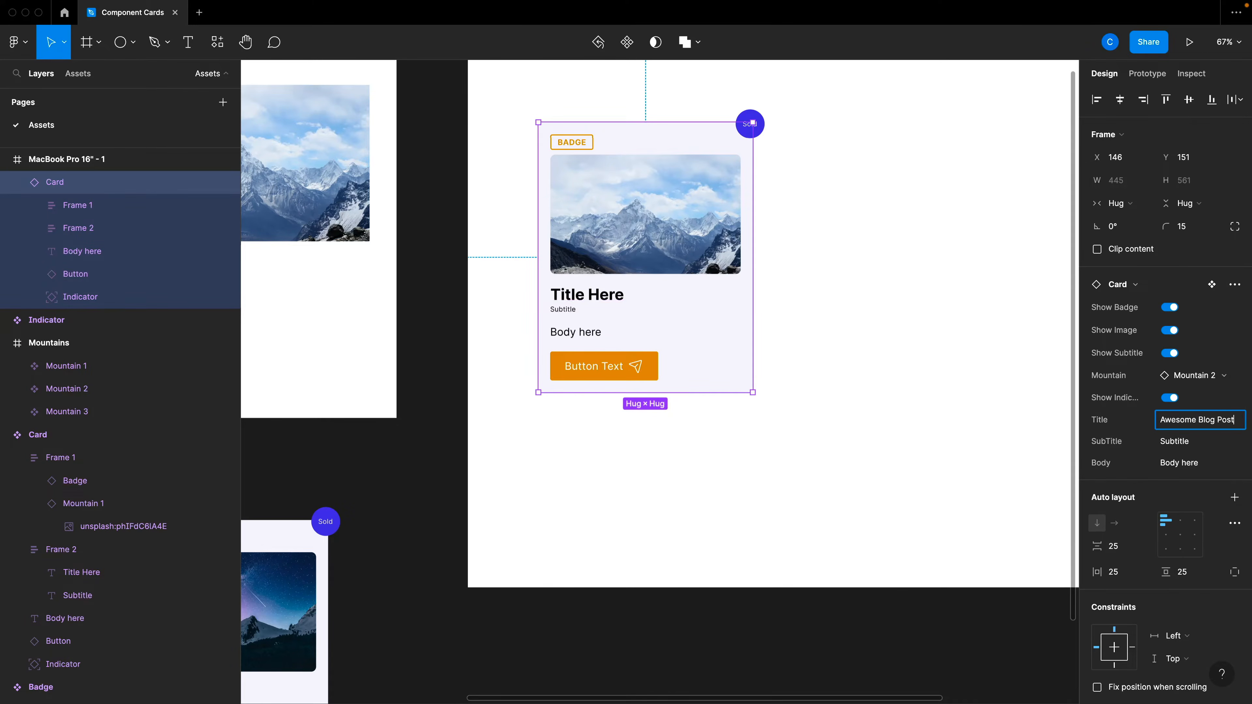
{"action": "key", "text": "Return"}
- Set the SubTitle property of the Card instance in the MacBook frame to 10/17/22
{"action": "left_click", "coordinate": [1174, 444]}
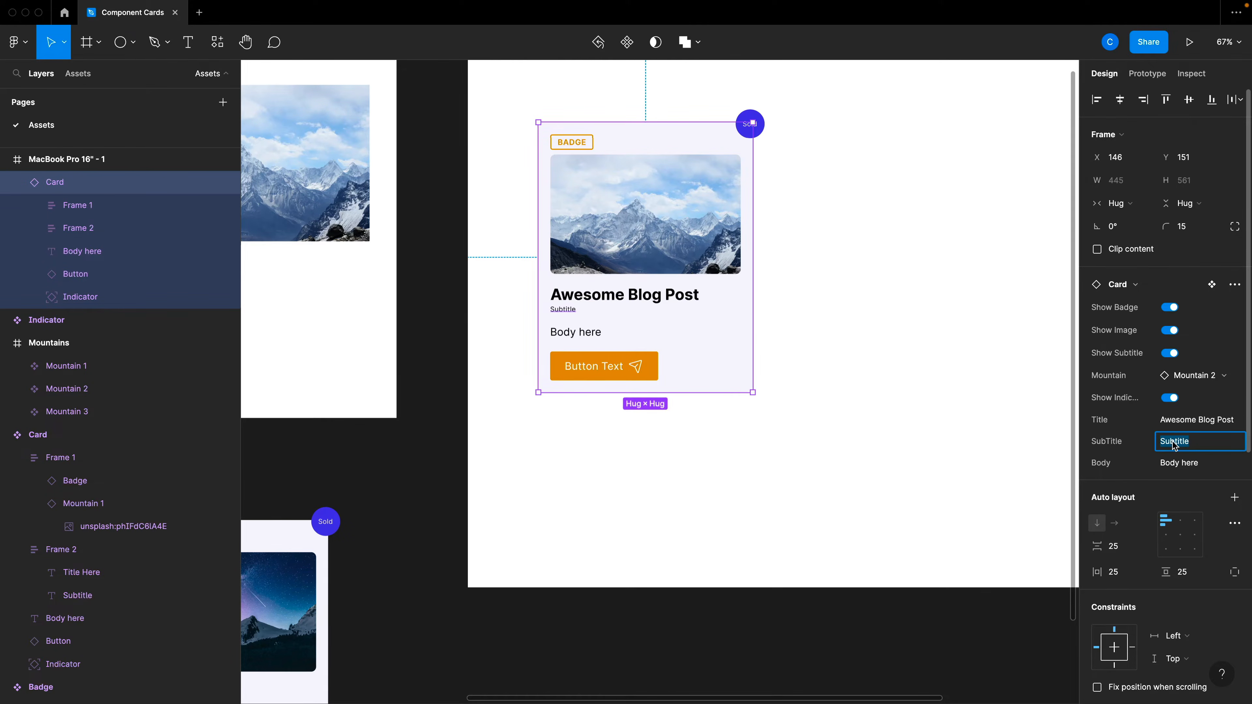
{"action": "type", "text": "/d"}
{"action": "key", "text": "Return"}
- Generate a Lorem Ipsum paragraph with the system launcher and paste it as the Card instance's Body property
{"action": "left_click", "coordinate": [1178, 466]}
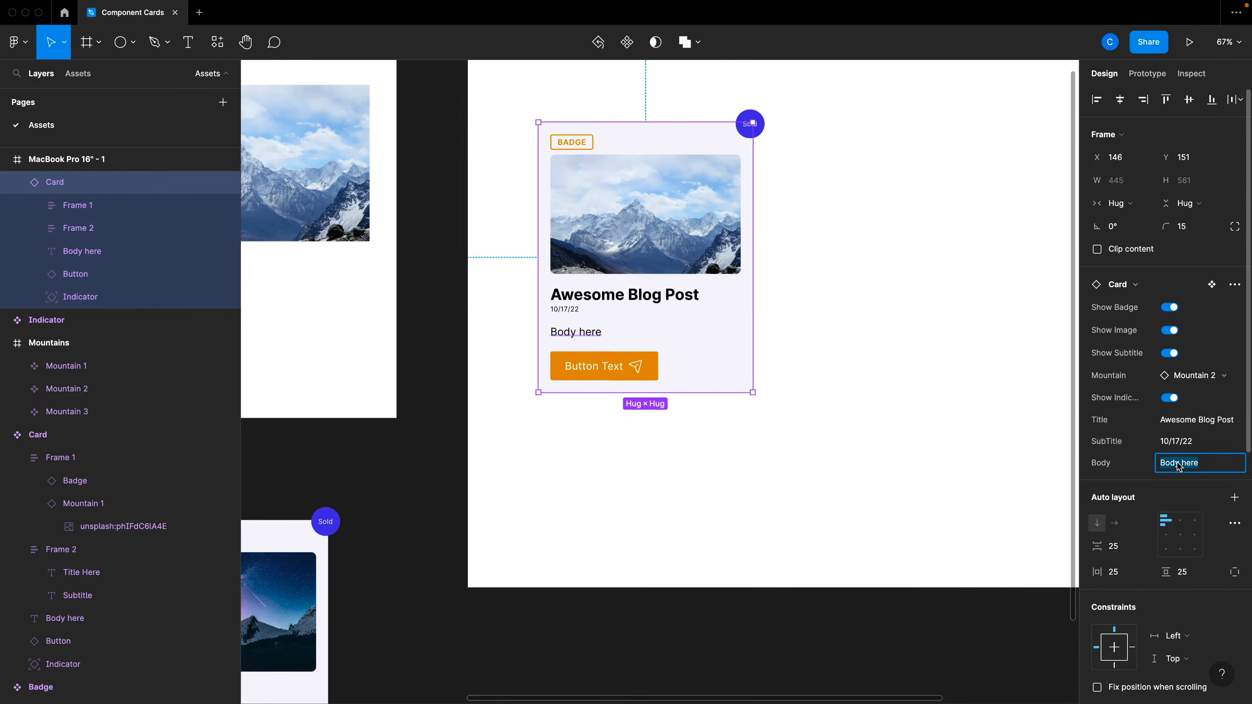
{"action": "key", "text": "alt+space"}
{"action": "type", "text": "lor"}
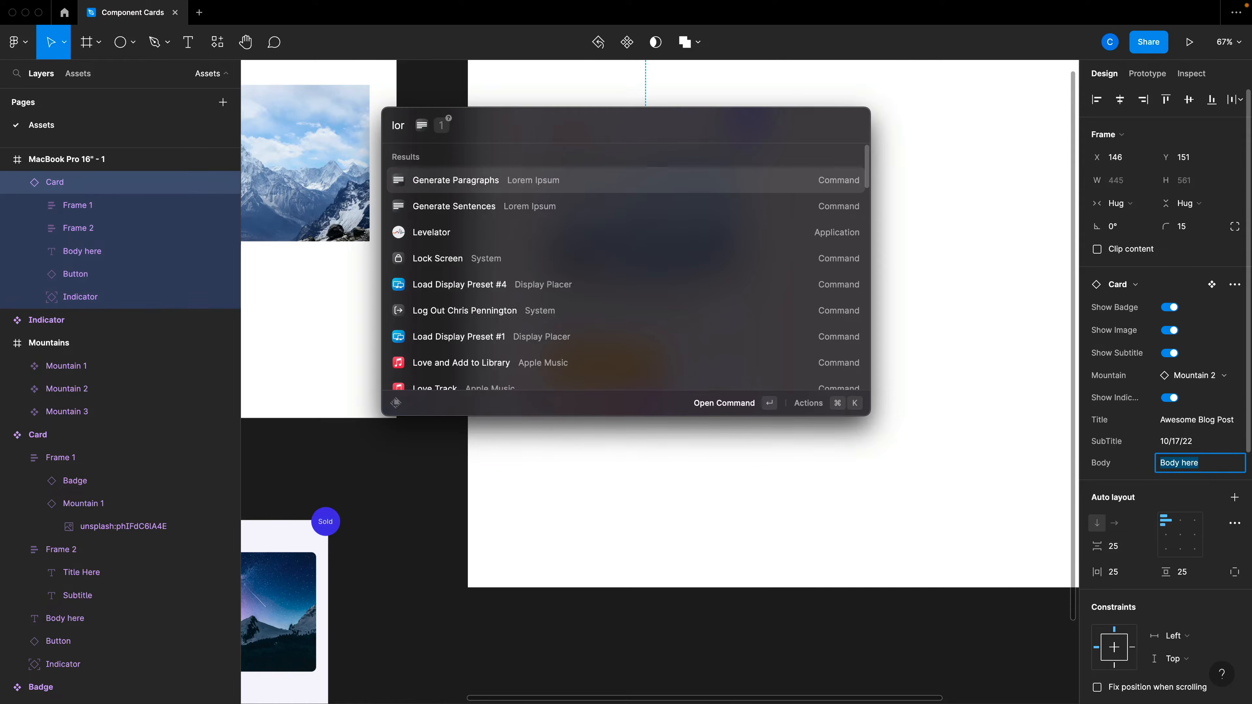
{"action": "key", "text": "Return"}
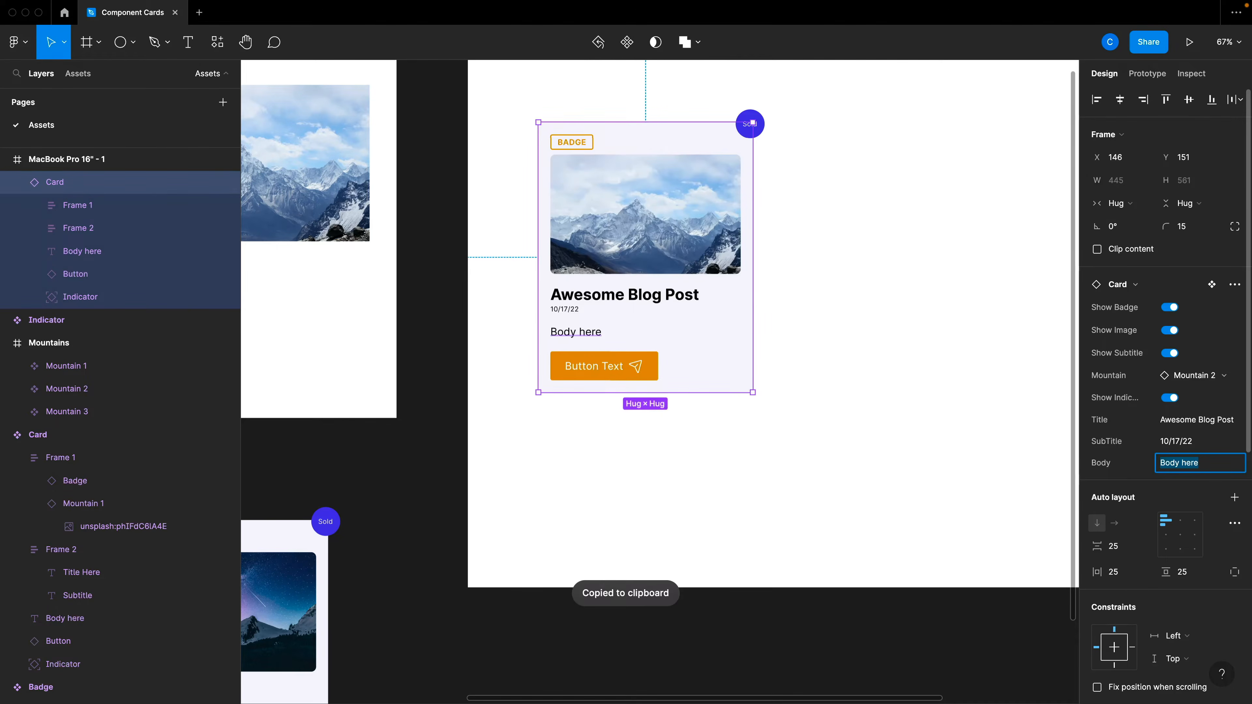
{"action": "key", "text": "ctrl+v"}
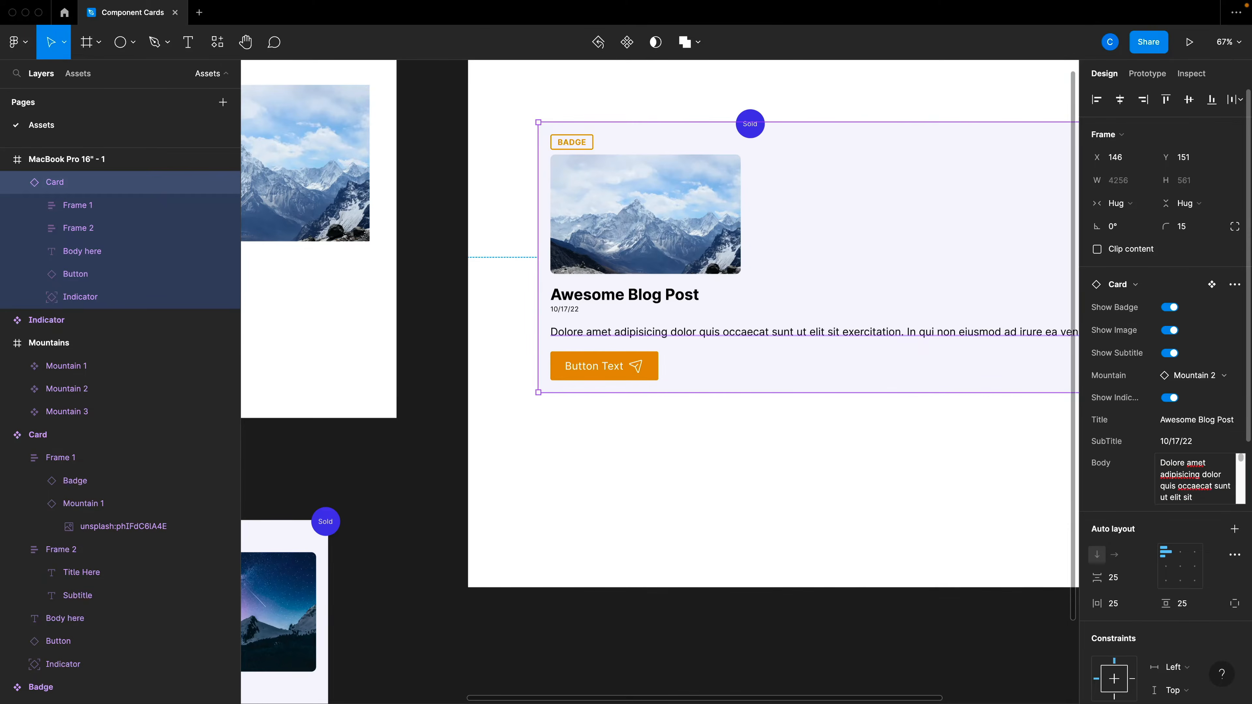
- Widen the main Card component's body text to 395 and set its resizing to auto height
{"action": "scroll", "coordinate": [644, 307], "scroll_direction": "right", "scroll_amount": 3}
{"action": "scroll", "coordinate": [619, 333], "scroll_direction": "down", "scroll_amount": 3}
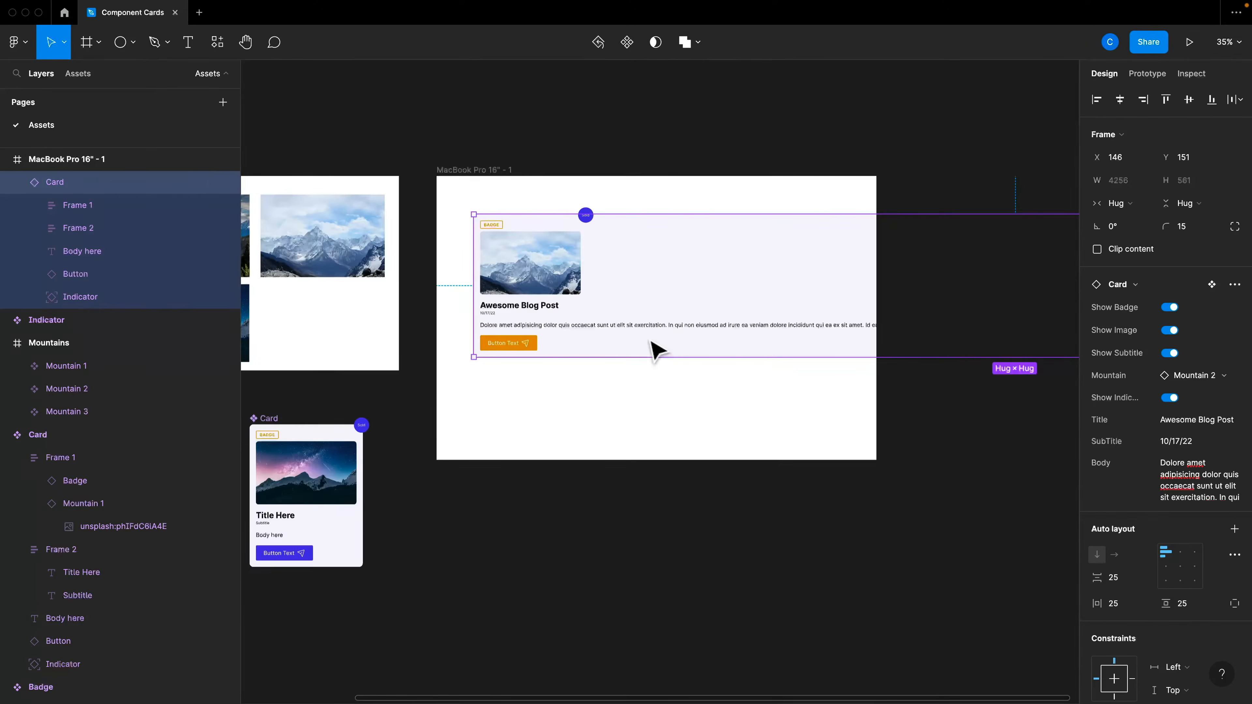
{"action": "left_click", "coordinate": [643, 329]}
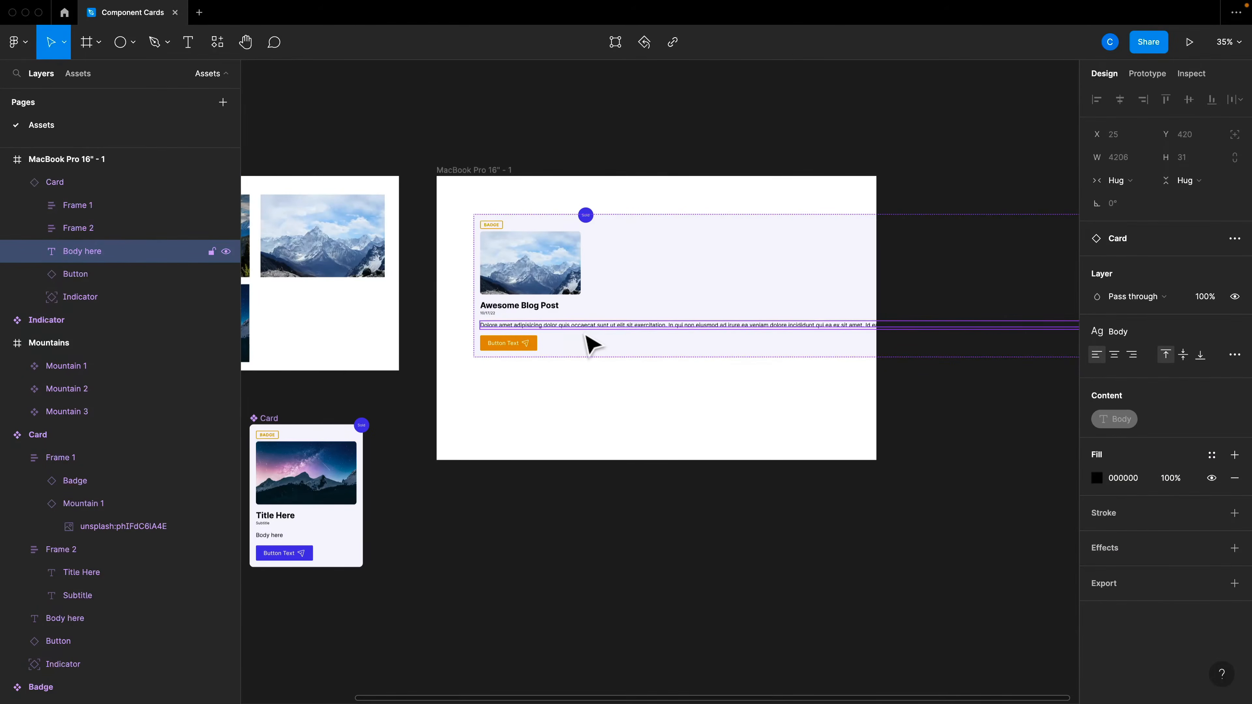
{"action": "scroll", "coordinate": [584, 353], "scroll_direction": "left", "scroll_amount": 5}
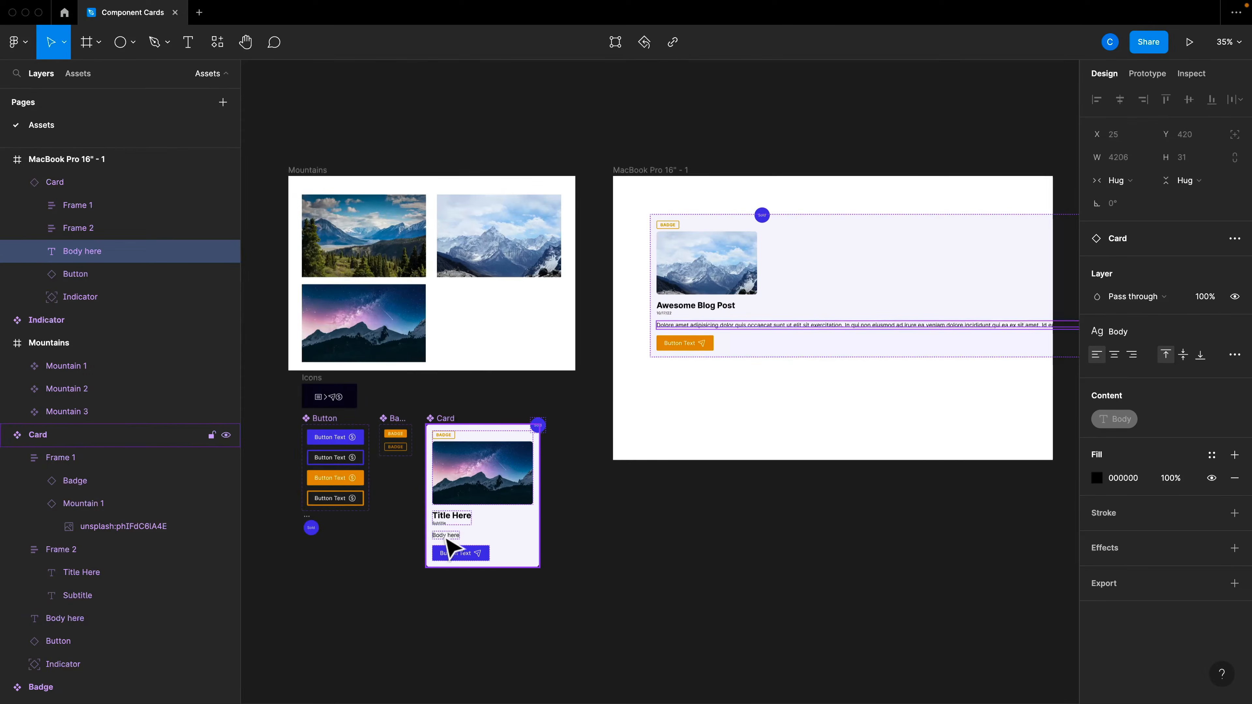
{"action": "left_click", "coordinate": [455, 543]}
{"action": "scroll", "coordinate": [429, 529], "scroll_direction": "up", "scroll_amount": 5}
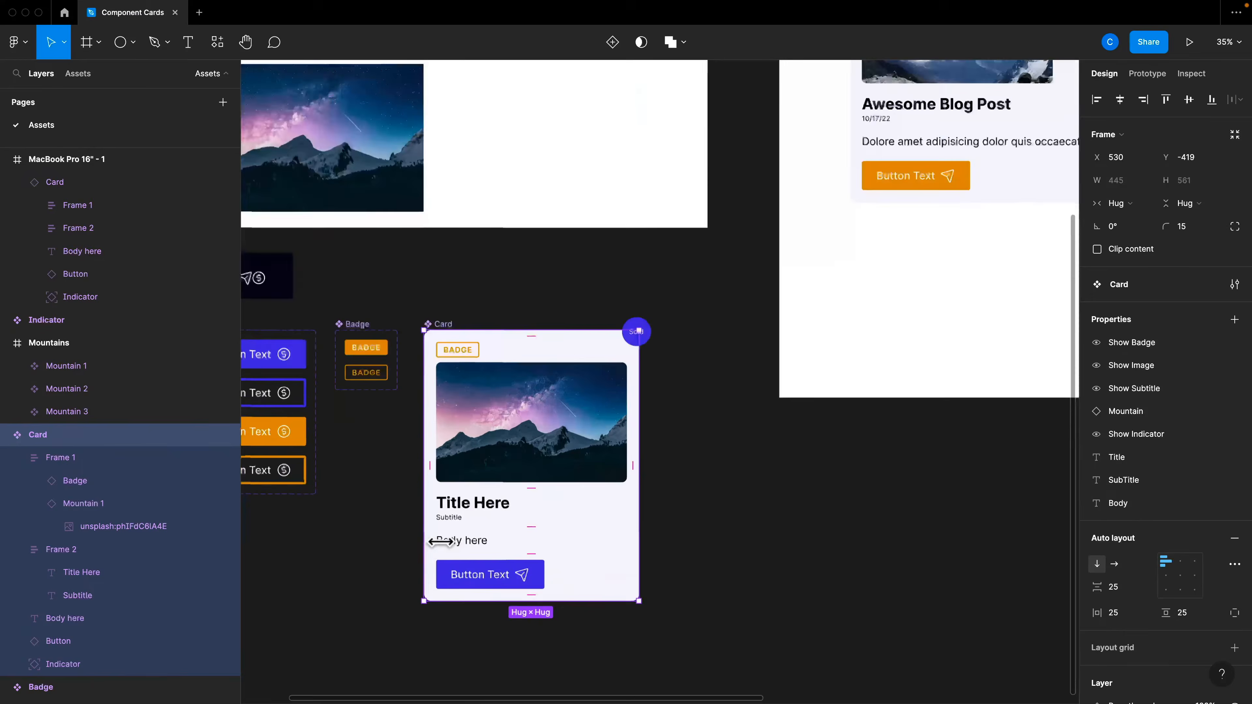
{"action": "left_click", "coordinate": [454, 541]}
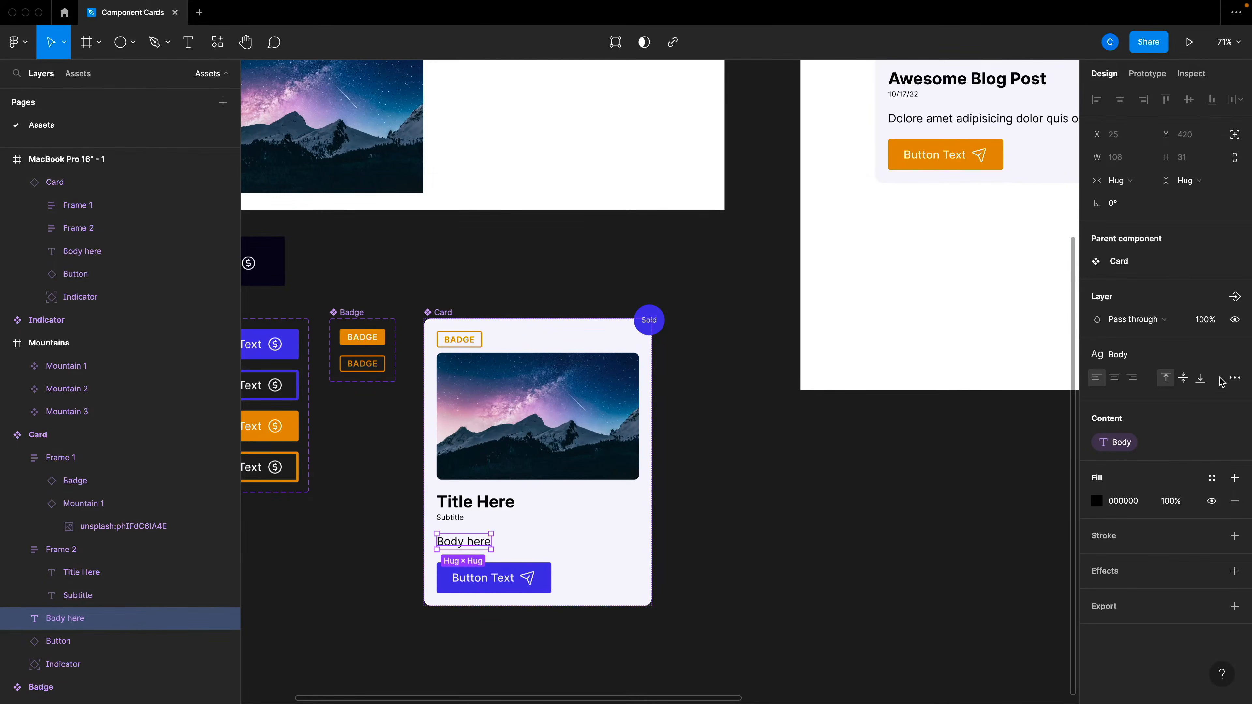
{"action": "left_click", "coordinate": [1231, 378]}
{"action": "left_click", "coordinate": [1045, 485]}
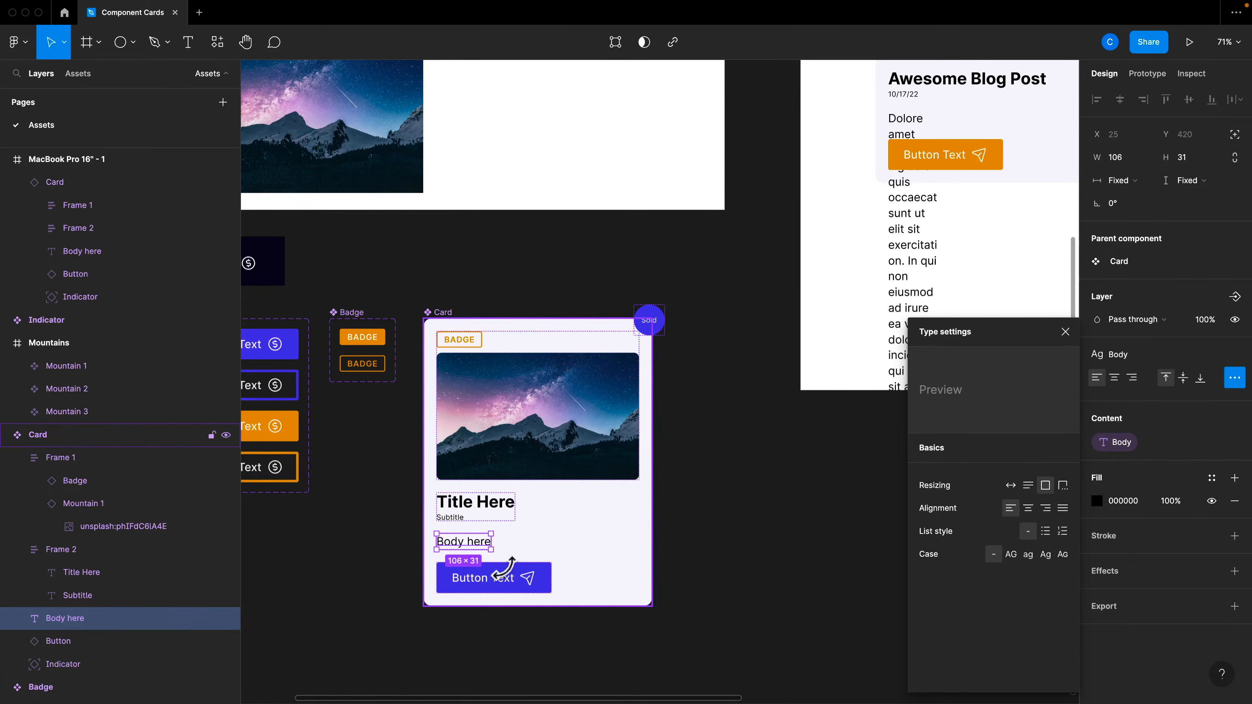
{"action": "left_click_drag", "start_coordinate": [508, 564], "coordinate": [646, 563]}
{"action": "left_click", "coordinate": [1028, 485]}
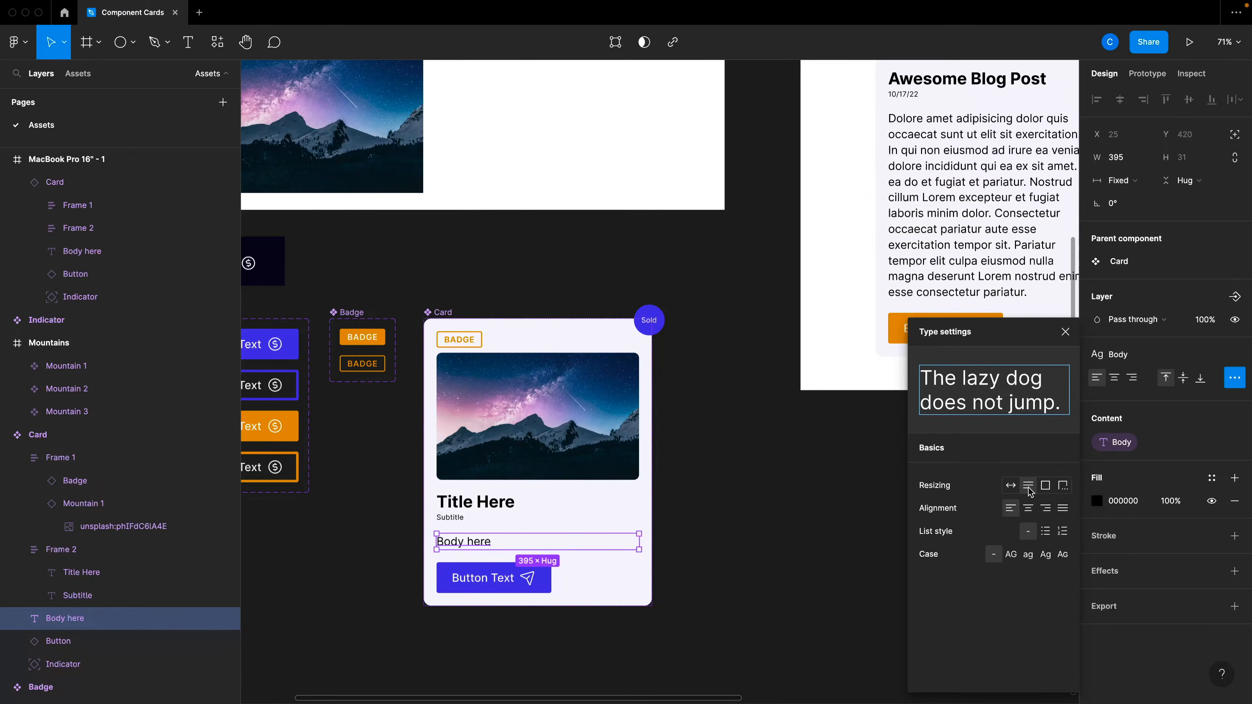
{"action": "left_click", "coordinate": [900, 520]}
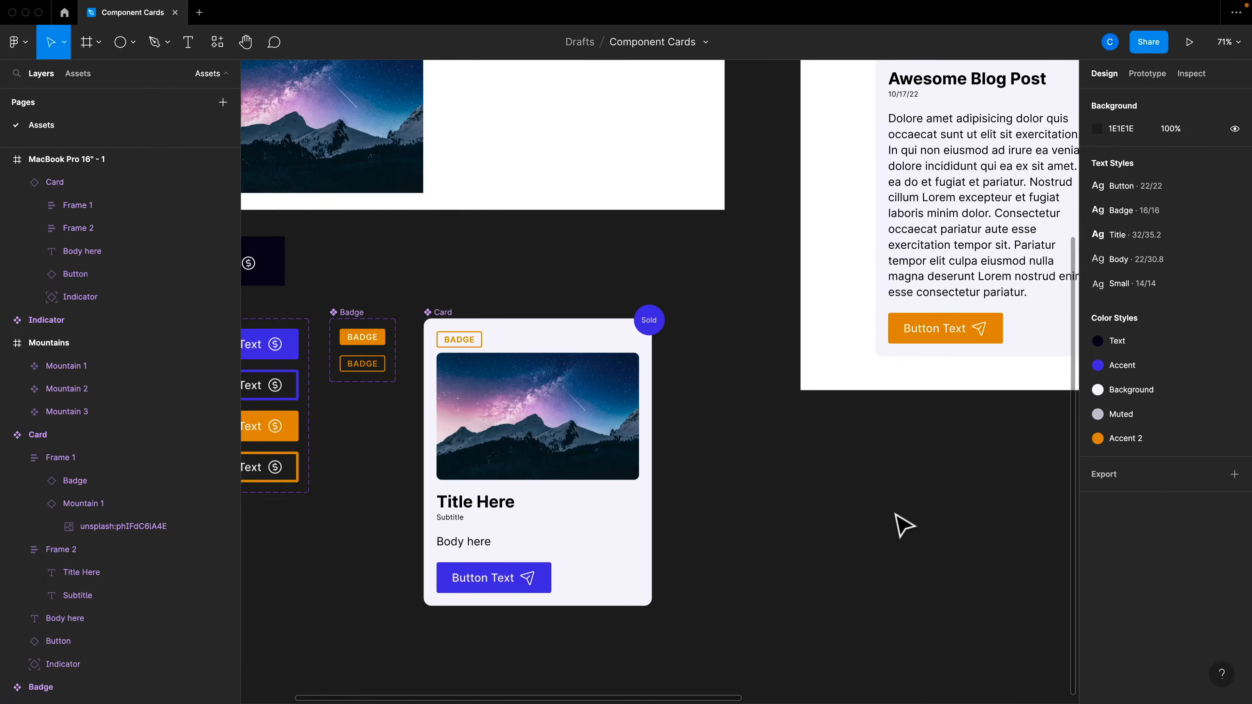
- Set the Type of the button inside the MacBook frame's Card instance to Primary
{"action": "scroll", "coordinate": [691, 542], "scroll_direction": "right", "scroll_amount": 5}
{"action": "scroll", "coordinate": [803, 498], "scroll_direction": "up", "scroll_amount": 4}
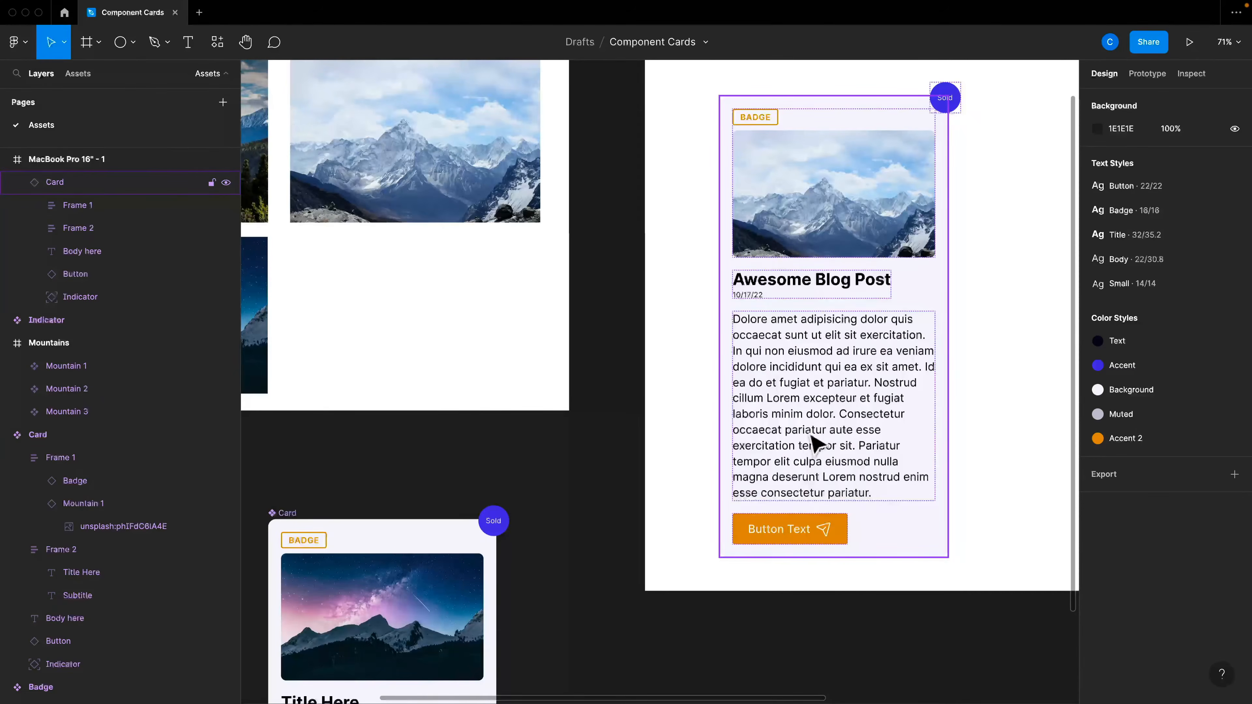
{"action": "double_click", "coordinate": [822, 548]}
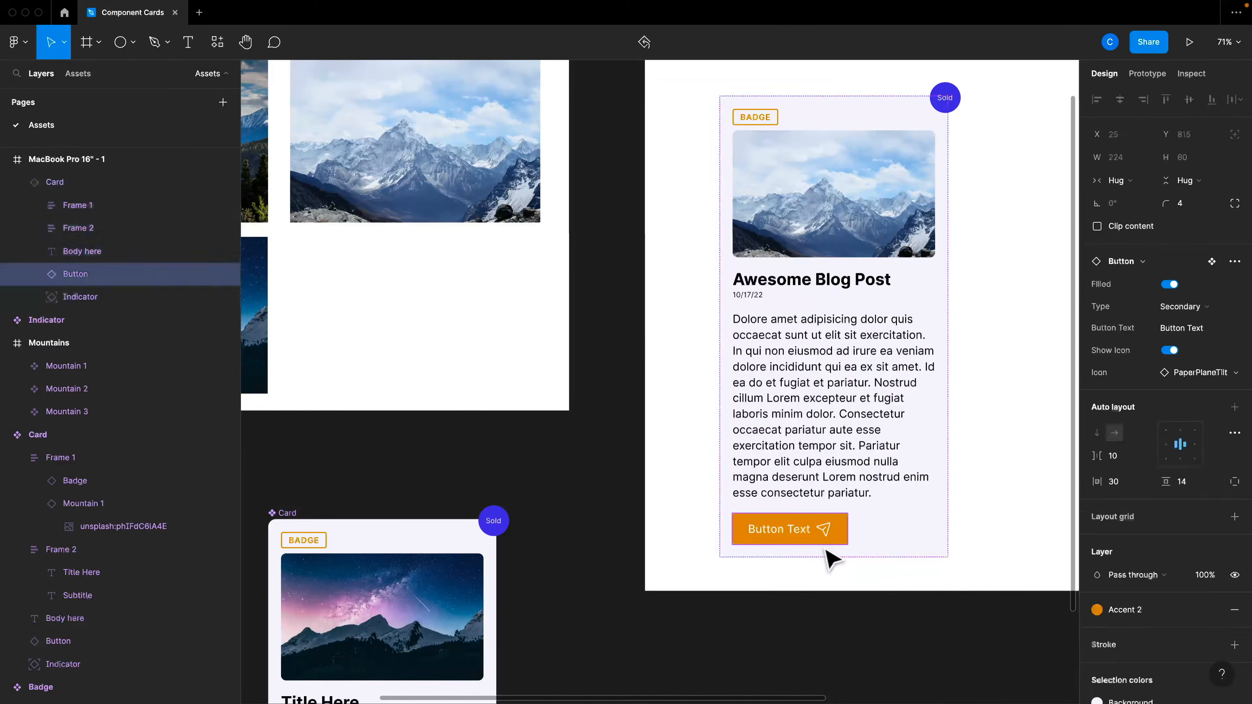
{"action": "double_click", "coordinate": [821, 544]}
{"action": "left_click", "coordinate": [790, 529]}
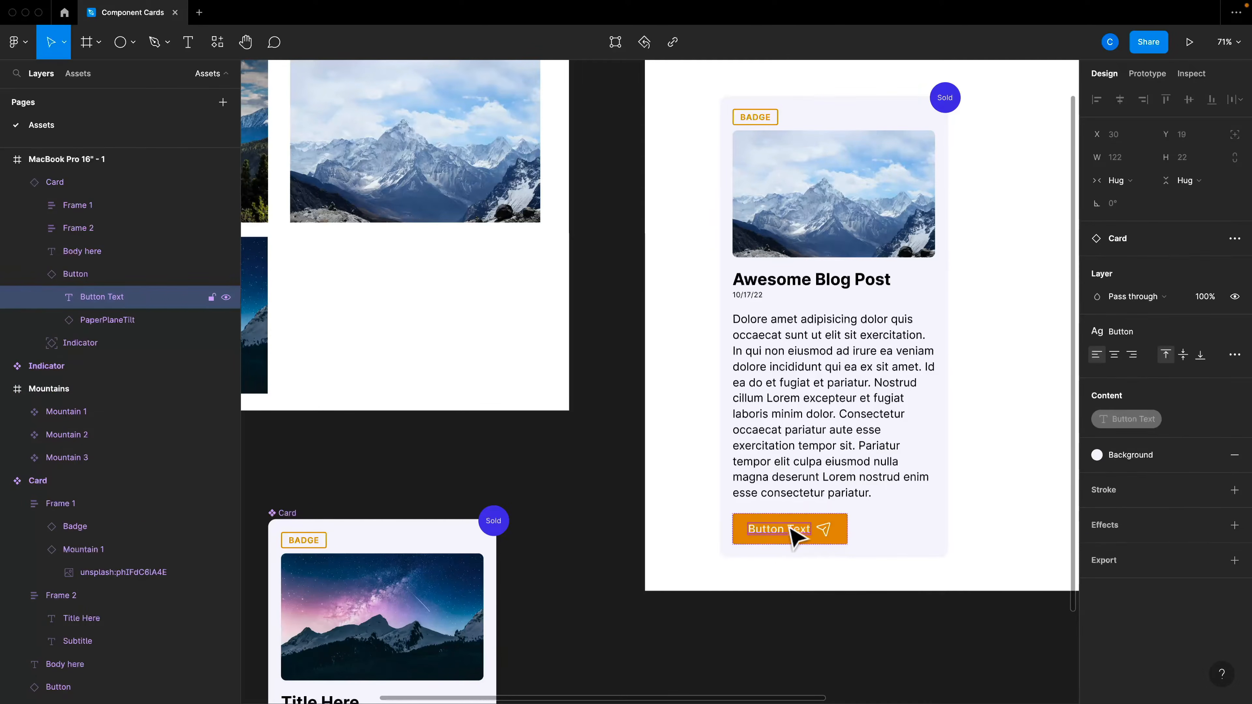
{"action": "key", "text": "Escape"}
{"action": "left_click", "coordinate": [791, 524]}
{"action": "left_click", "coordinate": [791, 524]}
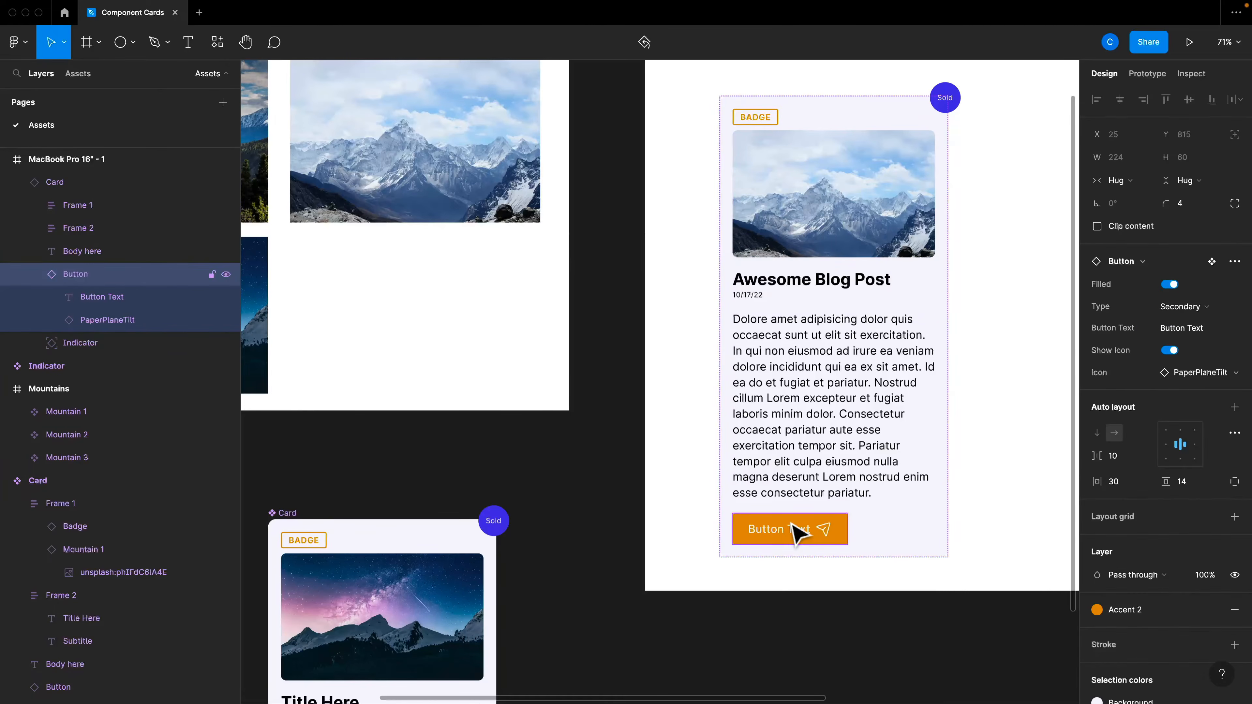
{"action": "left_click", "coordinate": [1183, 313]}
{"action": "left_click", "coordinate": [1133, 364]}
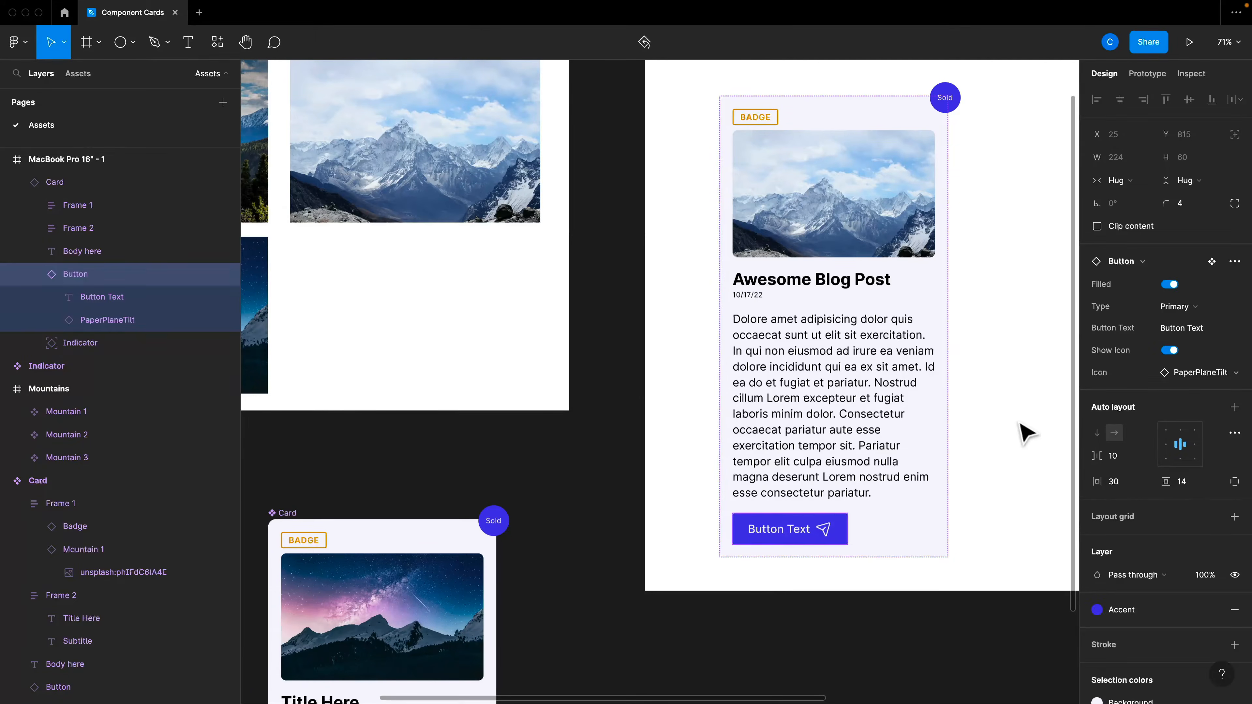
{"action": "left_click", "coordinate": [1025, 433]}
- Swap the icon of the Card instance's button to CaretRight
{"action": "scroll", "coordinate": [759, 501], "scroll_direction": "right", "scroll_amount": 5}
{"action": "double_click", "coordinate": [723, 532]}
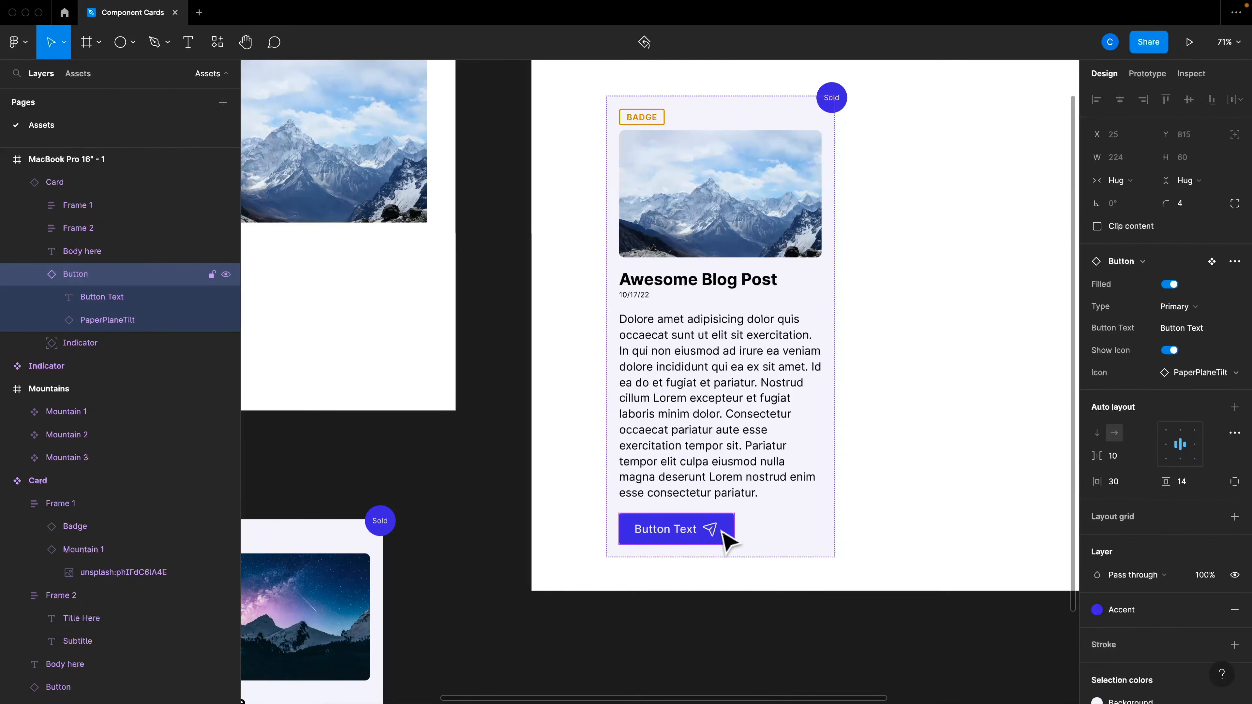
{"action": "left_click", "coordinate": [1193, 377]}
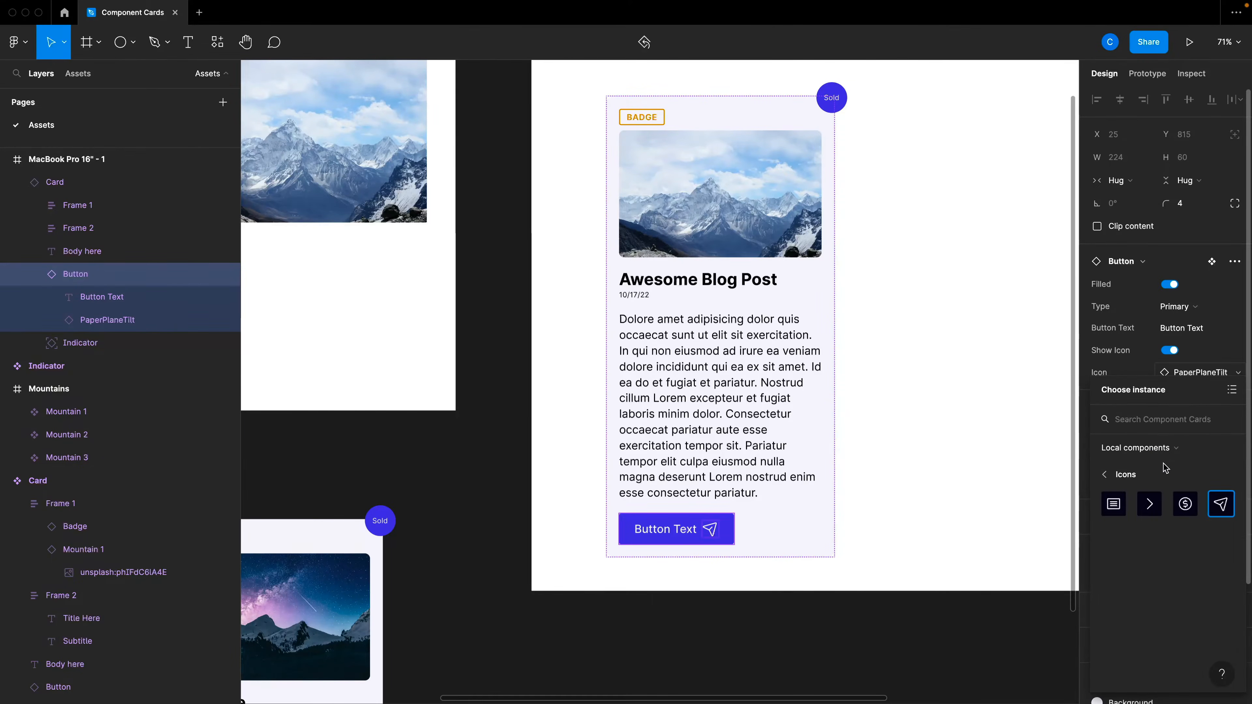
{"action": "left_click", "coordinate": [1150, 501]}
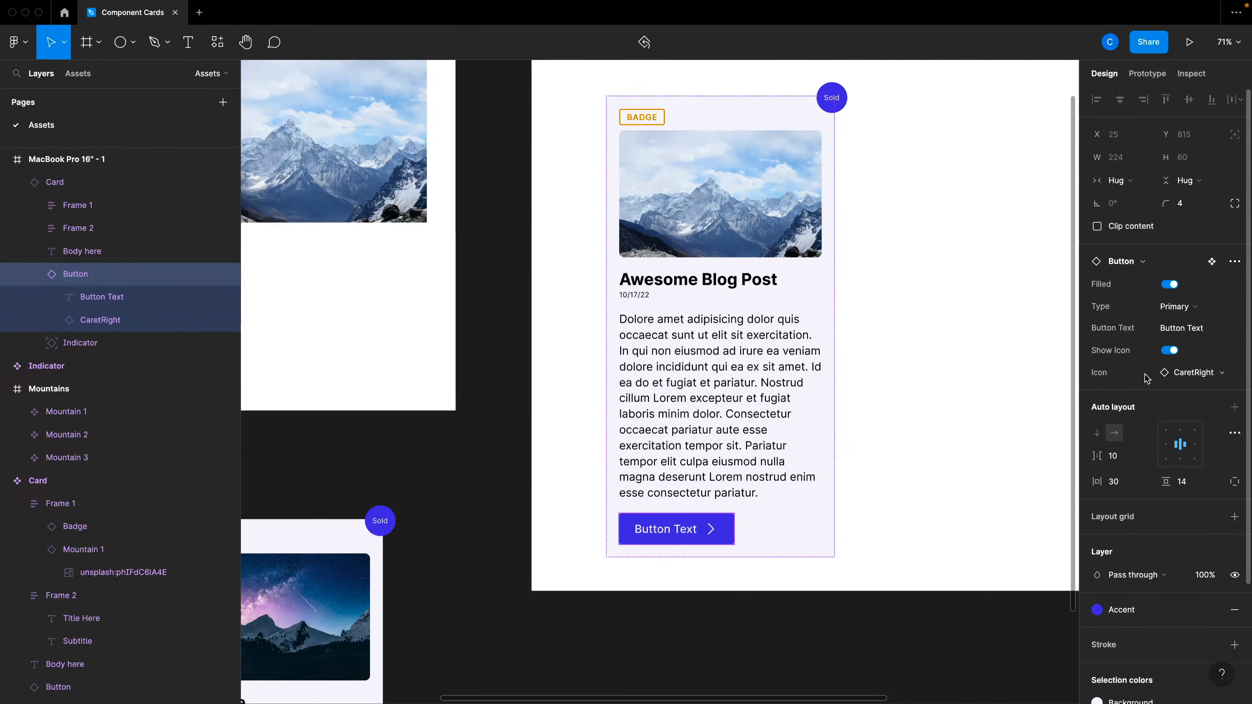
- Set the Card instance's button text to Read More and swap its icon to Article
{"action": "left_click", "coordinate": [1170, 331]}
{"action": "type", "text": "Read More"}
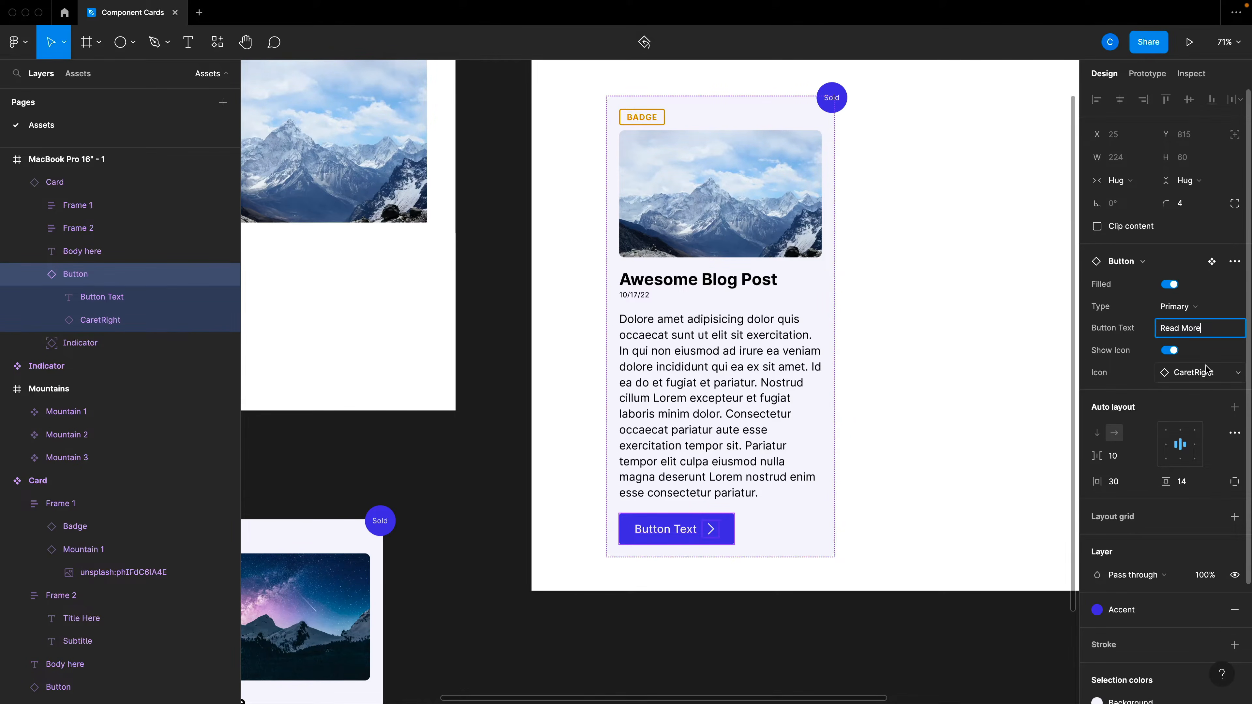
{"action": "left_click", "coordinate": [1206, 370]}
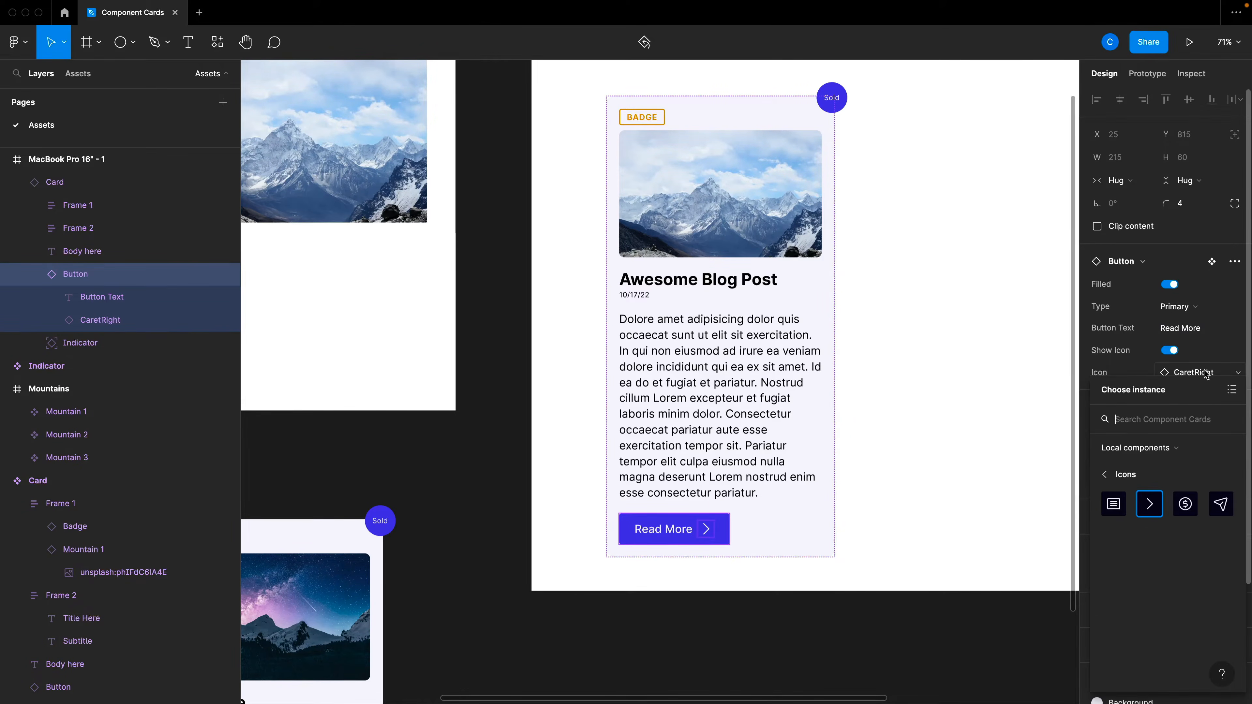
{"action": "left_click", "coordinate": [1114, 502]}
{"action": "scroll", "coordinate": [961, 510], "scroll_direction": "up", "scroll_amount": 2}
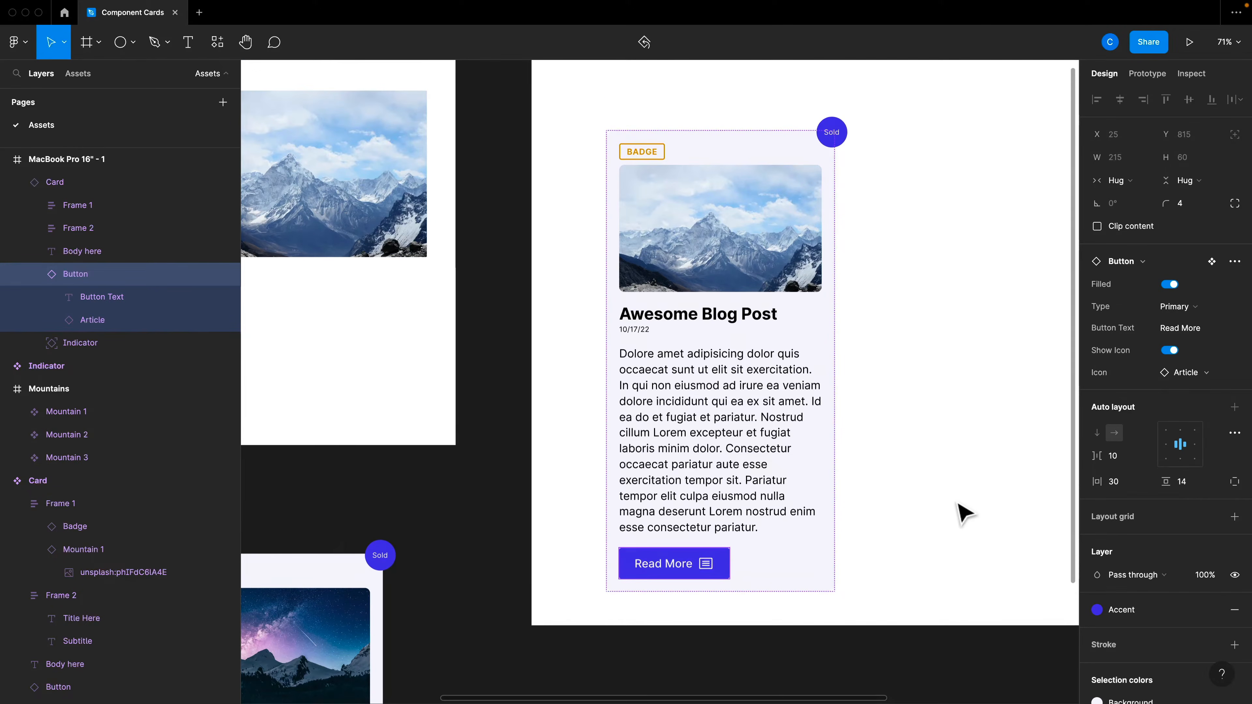
{"action": "scroll", "coordinate": [877, 380], "scroll_direction": "down", "scroll_amount": 3}
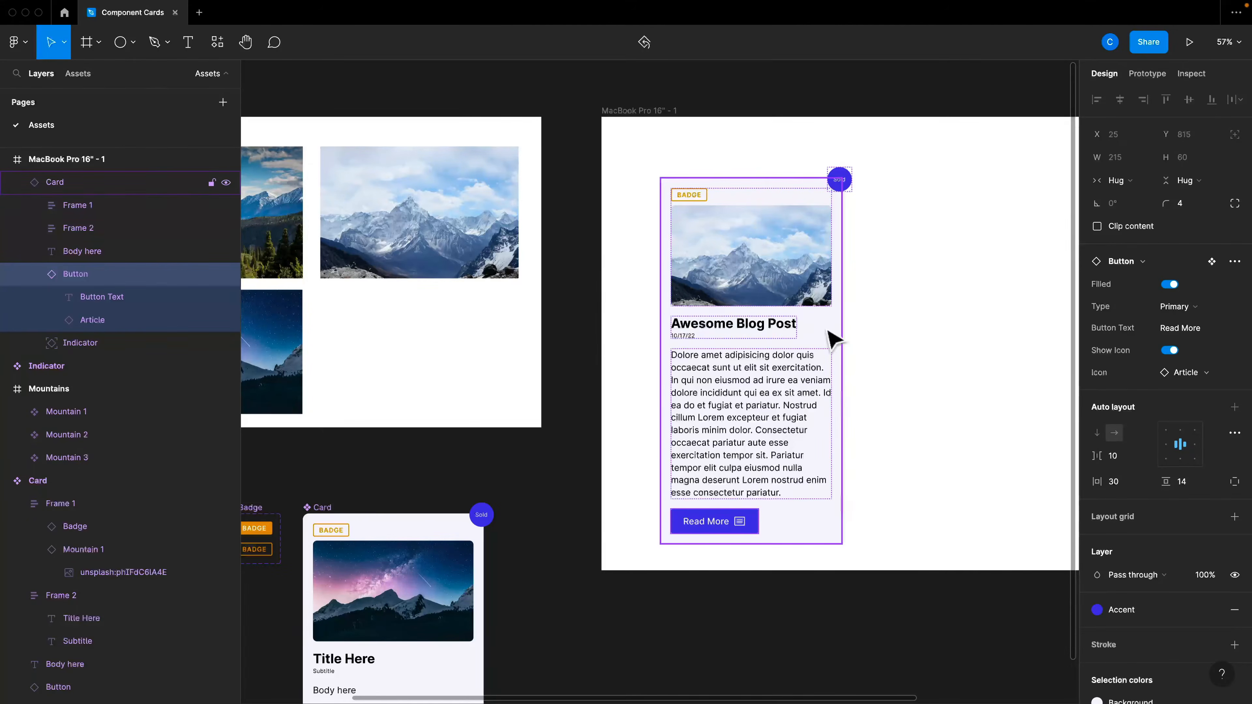
{"action": "left_click", "coordinate": [926, 329]}
- Duplicate the Card instance to the right of the original in the MacBook frame, at about X 837, Y 154
{"action": "scroll", "coordinate": [926, 330], "scroll_direction": "right", "scroll_amount": 2}
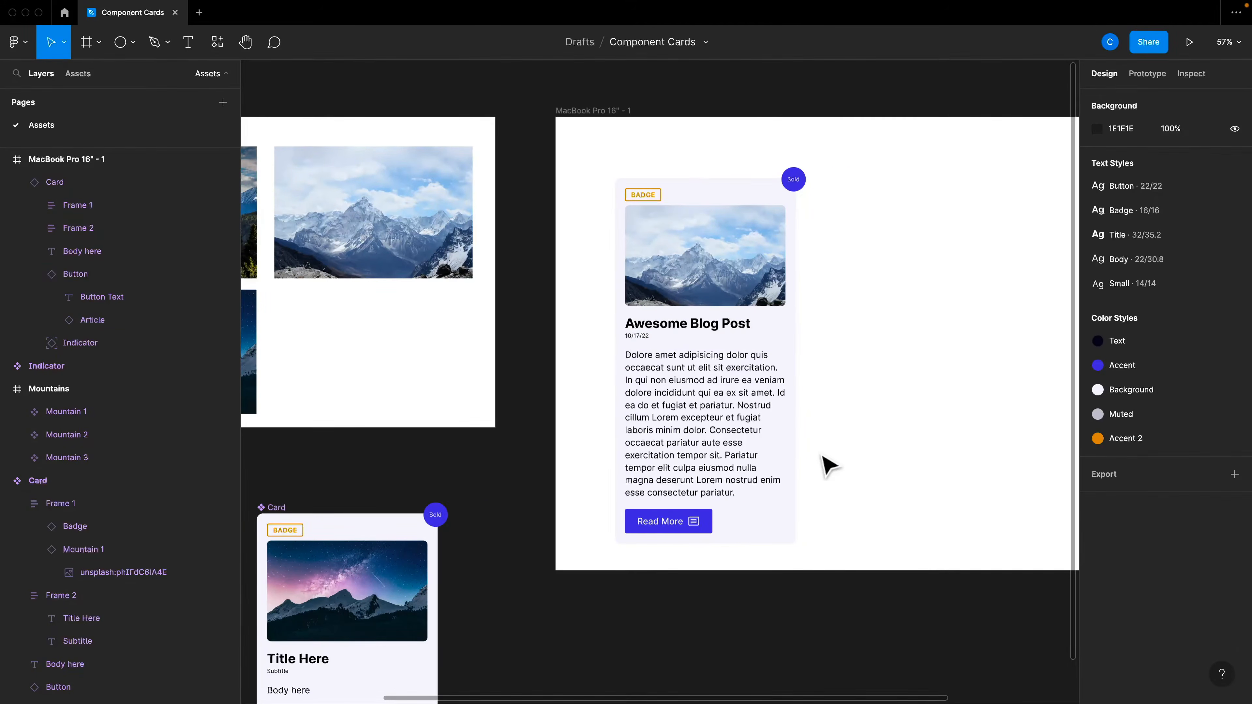
{"action": "scroll", "coordinate": [821, 455], "scroll_direction": "down", "scroll_amount": 3}
{"action": "scroll", "coordinate": [828, 466], "scroll_direction": "right", "scroll_amount": 3}
{"action": "scroll", "coordinate": [715, 404], "scroll_direction": "up", "scroll_amount": 2}
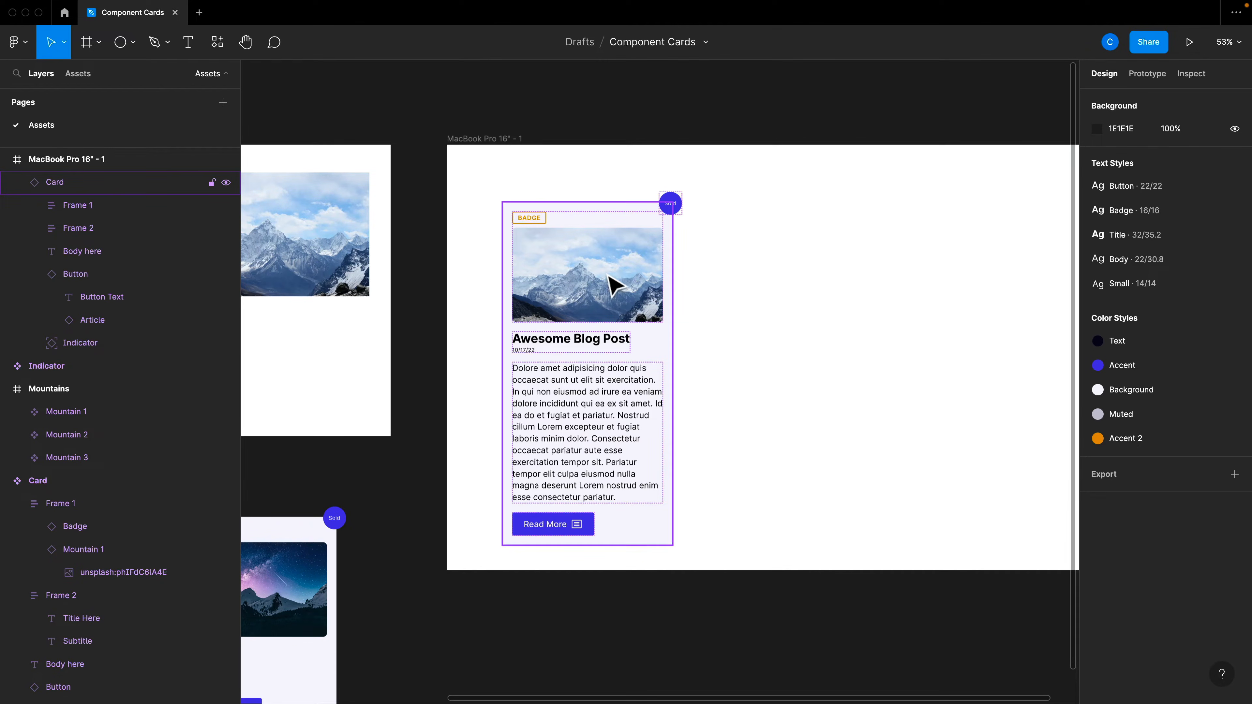
{"action": "left_click_drag", "start_coordinate": [595, 307], "coordinate": [860, 308]}
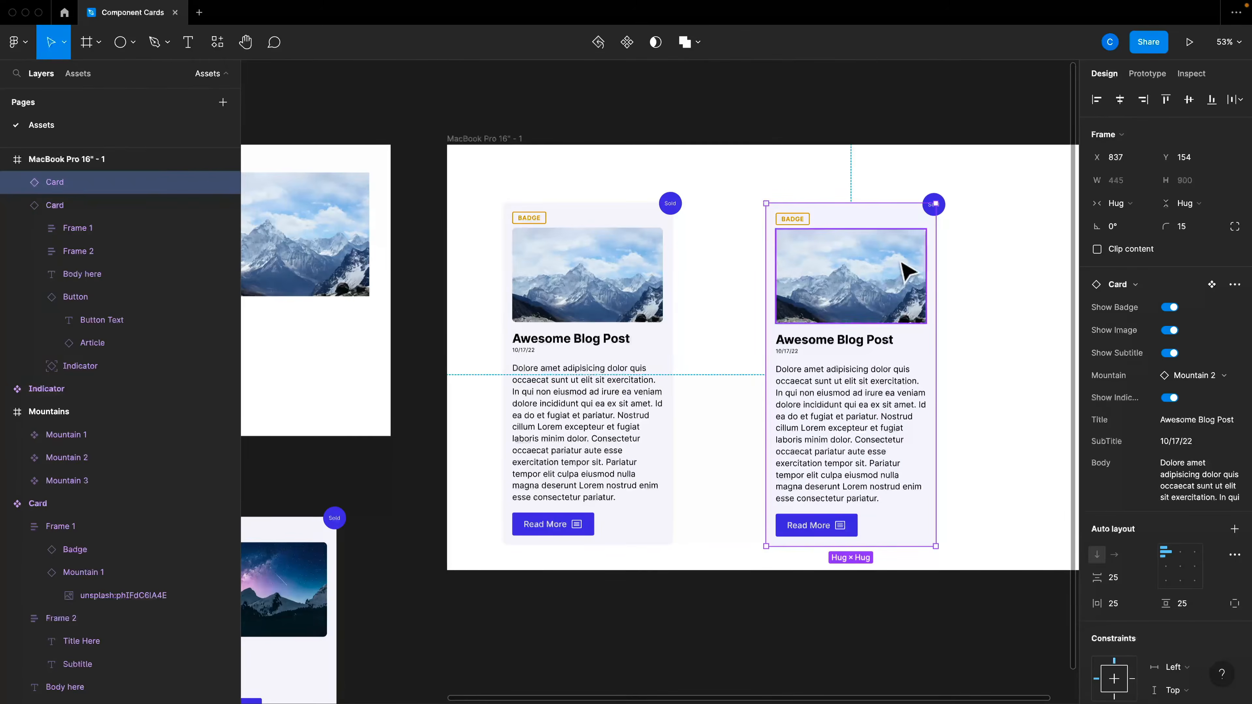
- Turn off the badge, image, subtitle and indicator visibility properties of the duplicated Card instance
{"action": "scroll", "coordinate": [867, 276], "scroll_direction": "up", "scroll_amount": 2}
{"action": "left_click", "coordinate": [1178, 308]}
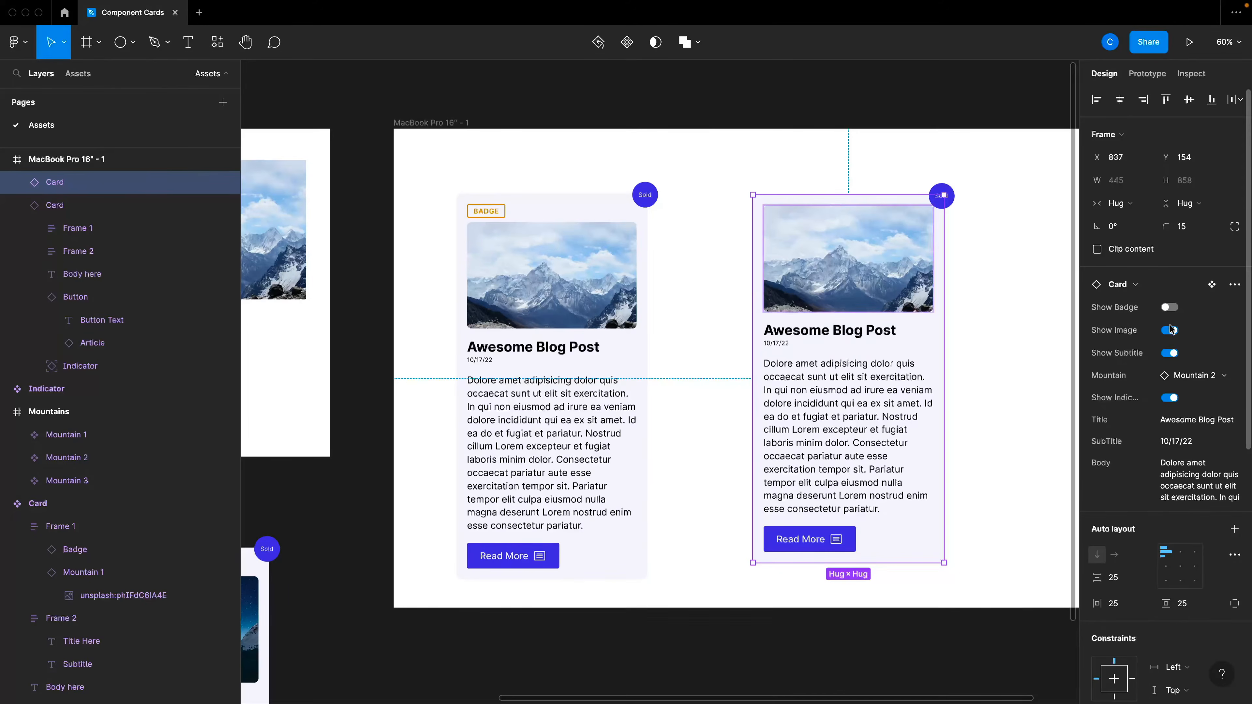
{"action": "left_click", "coordinate": [1172, 331]}
{"action": "left_click", "coordinate": [1172, 354]}
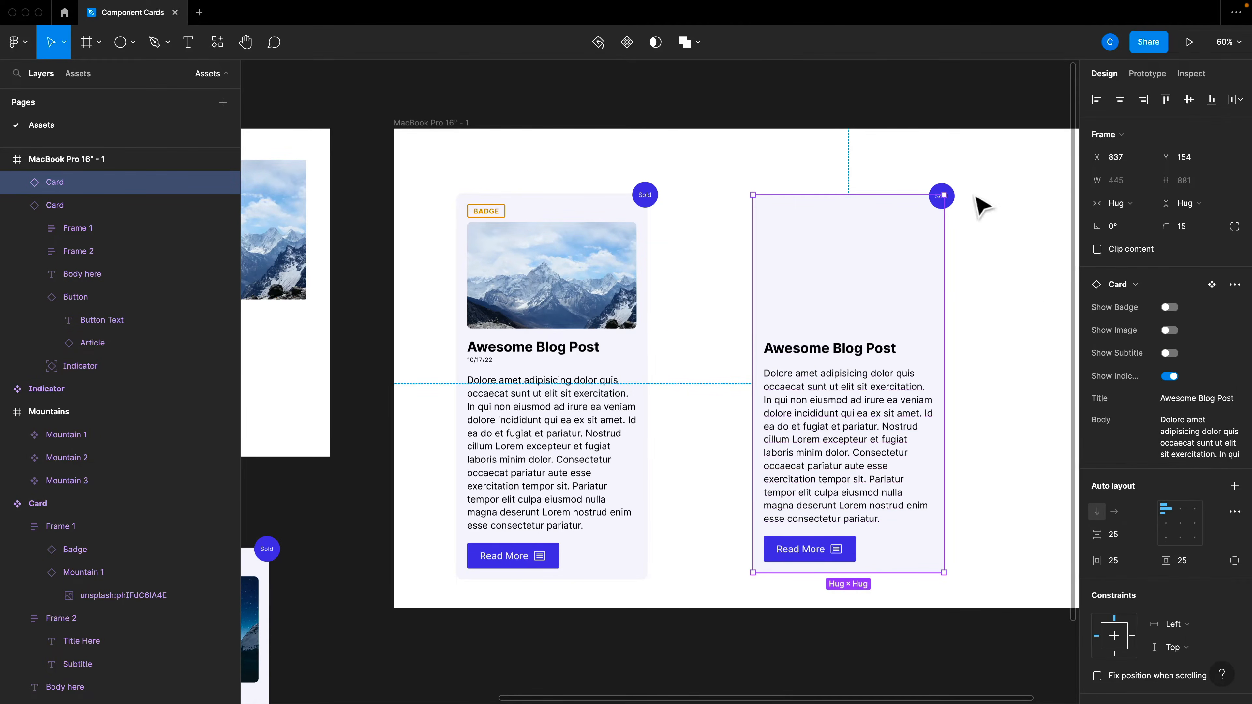
{"action": "left_click", "coordinate": [1169, 377]}
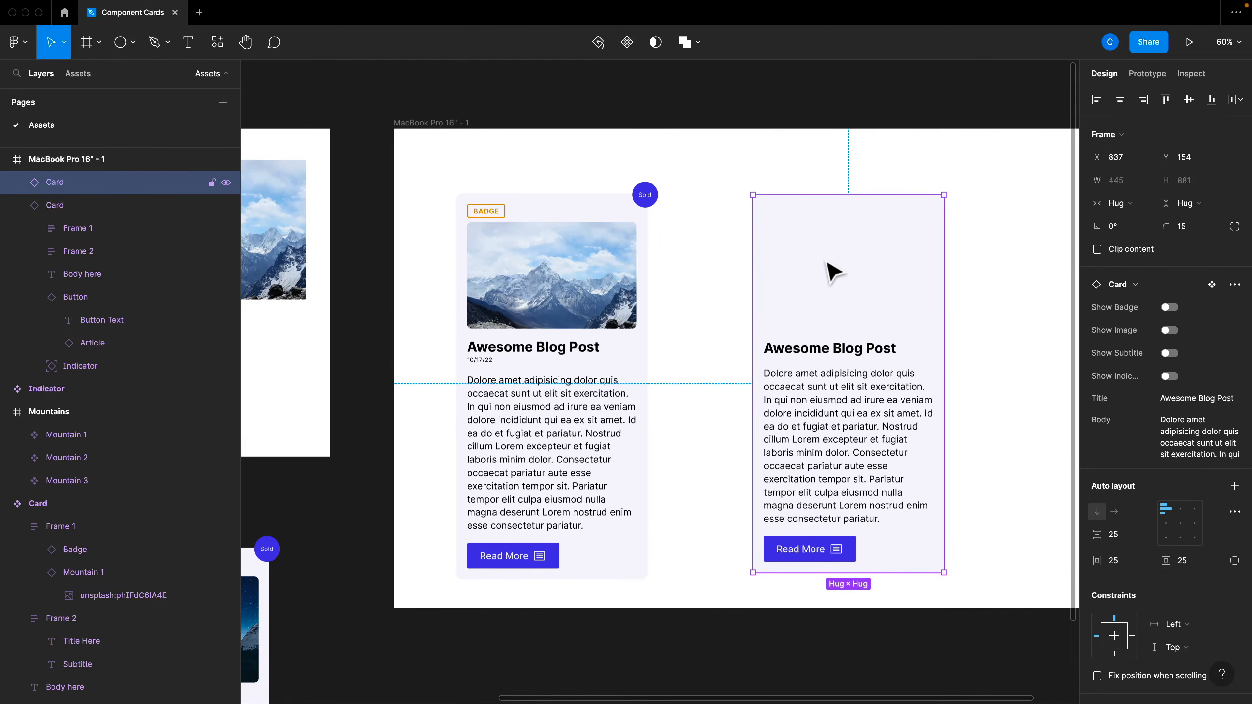
- Hide the empty Frame 1 that holds the badge and image in the duplicated Card instance
{"action": "left_click", "coordinate": [833, 272]}
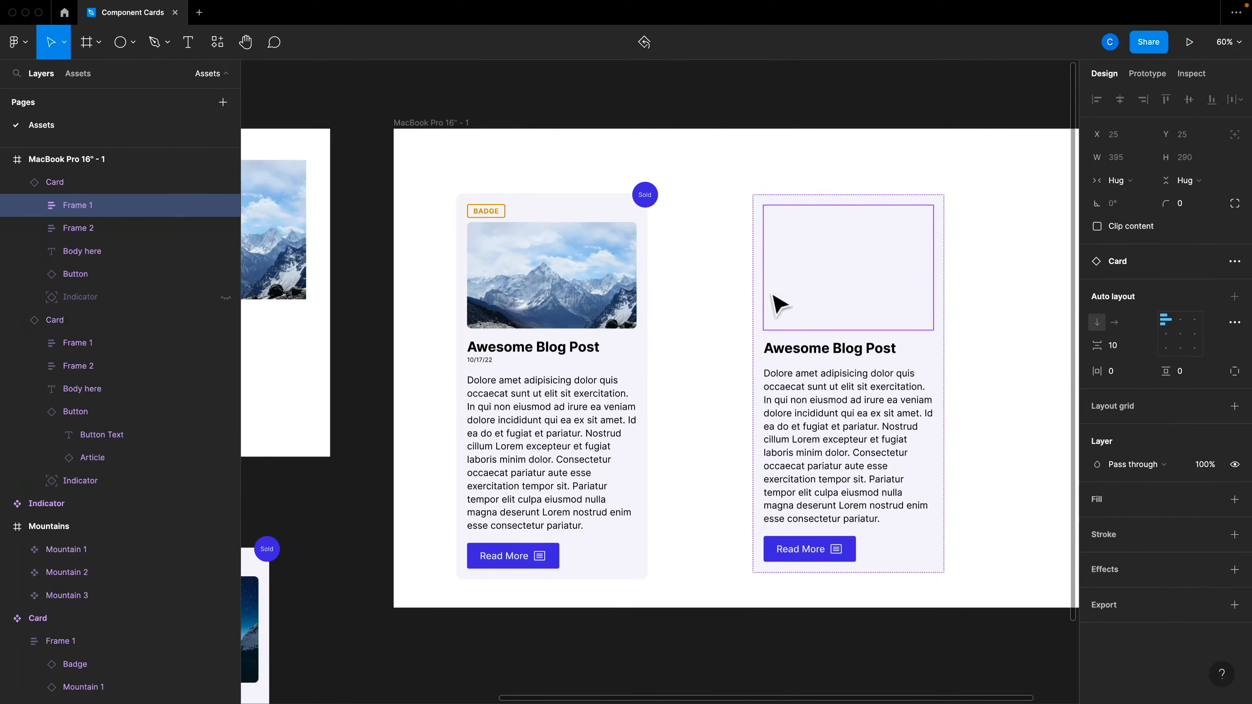
{"action": "key", "text": "super+shift+h"}
{"action": "scroll", "coordinate": [783, 313], "scroll_direction": "left", "scroll_amount": 3}
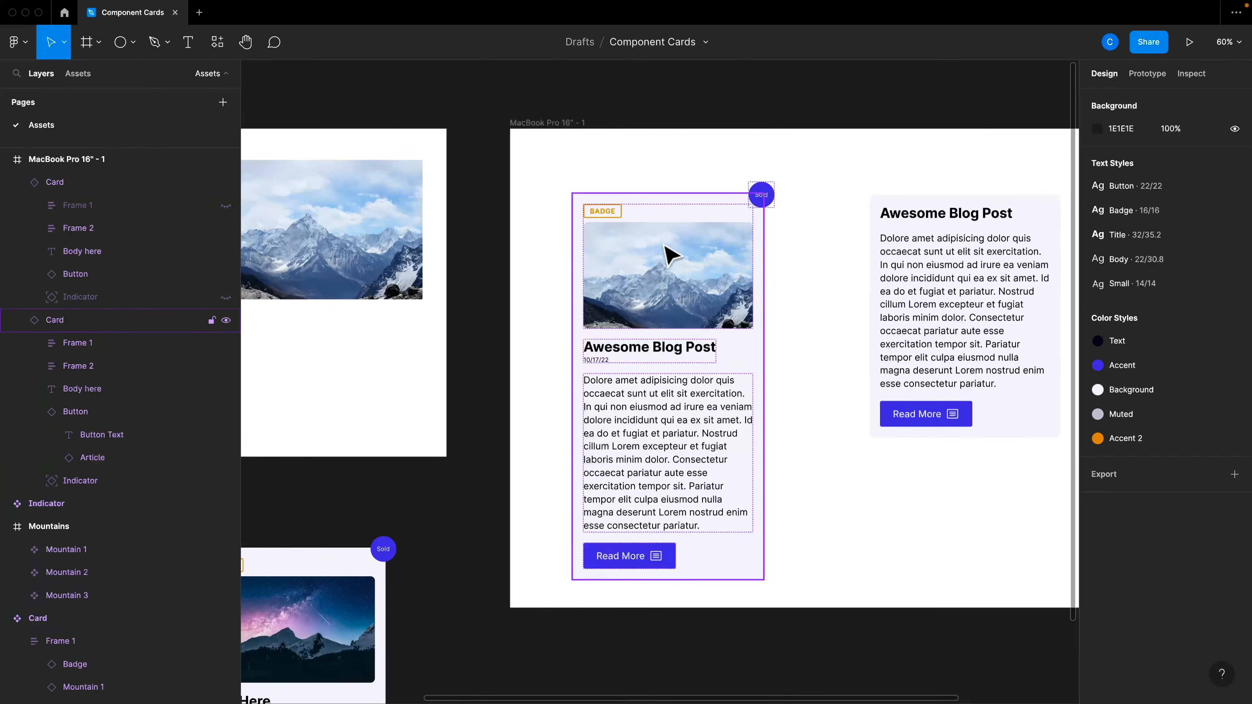
{"action": "scroll", "coordinate": [489, 473], "scroll_direction": "down", "scroll_amount": 2}
{"action": "scroll", "coordinate": [498, 461], "scroll_direction": "left", "scroll_amount": 3}
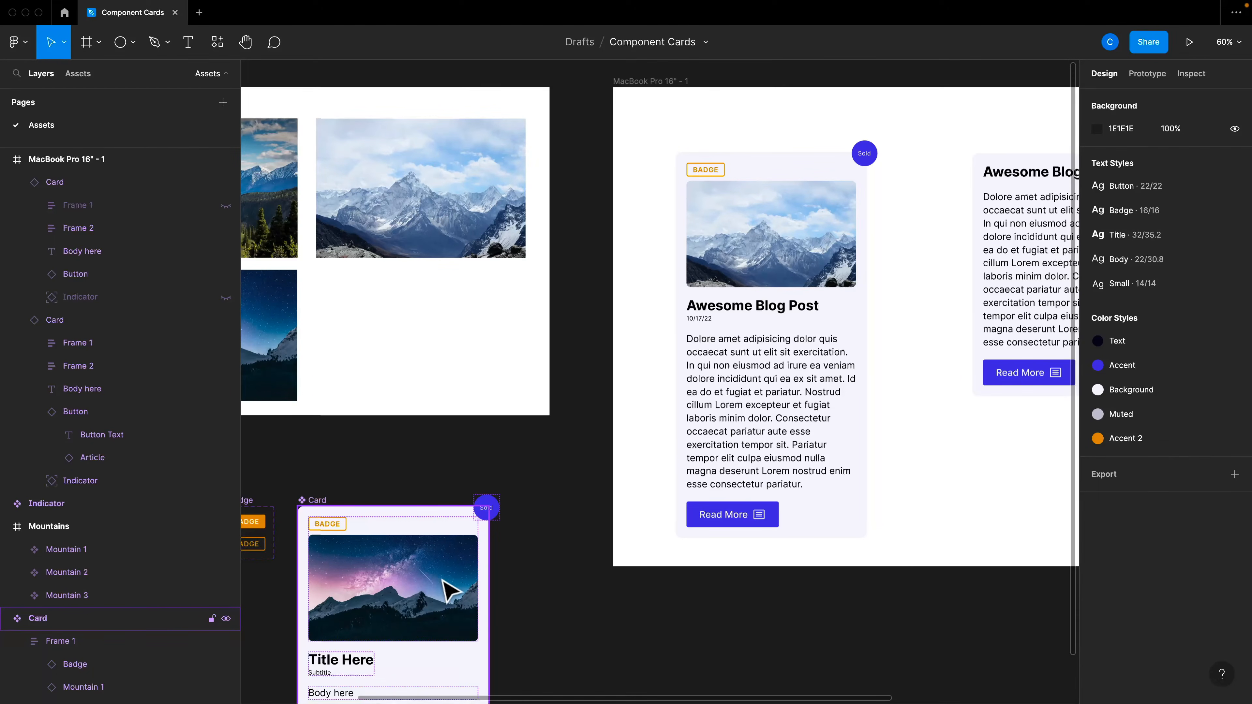
{"action": "scroll", "coordinate": [921, 313], "scroll_direction": "right", "scroll_amount": 5}
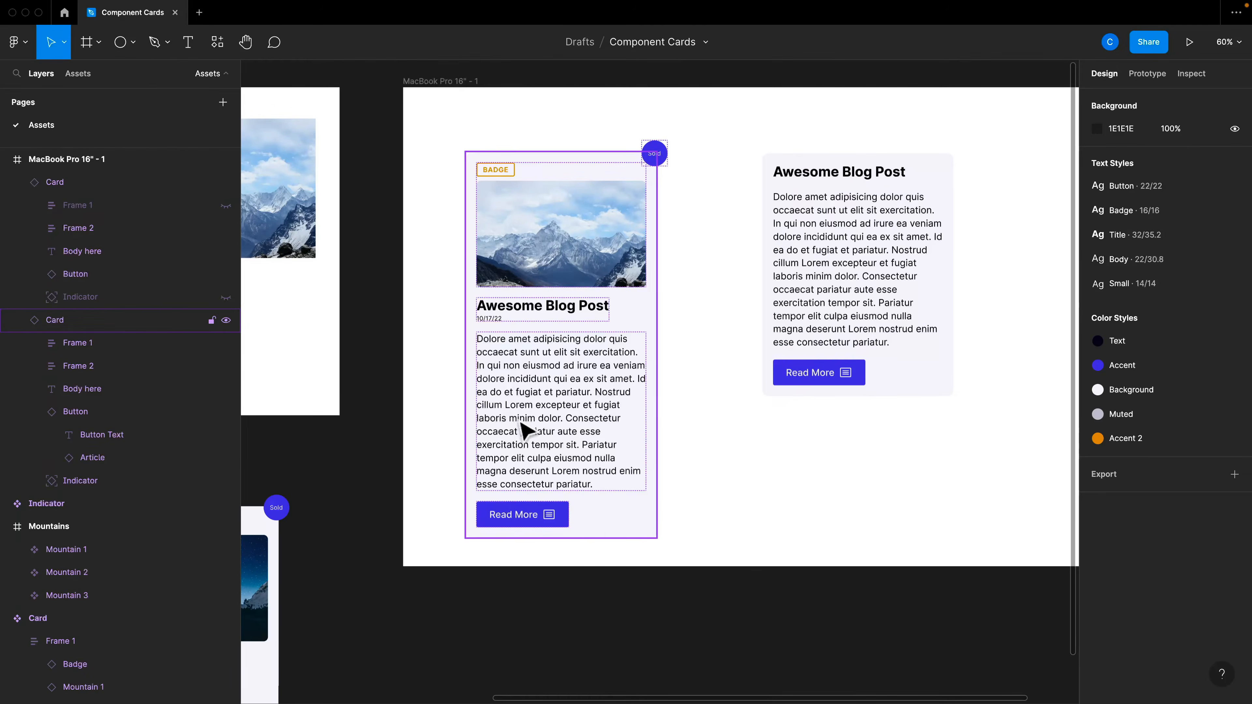
- Move the duplicated Card instance closer to the first Card instance in the MacBook frame, at X 717, Y 147
{"action": "left_click_drag", "start_coordinate": [914, 246], "coordinate": [867, 246]}
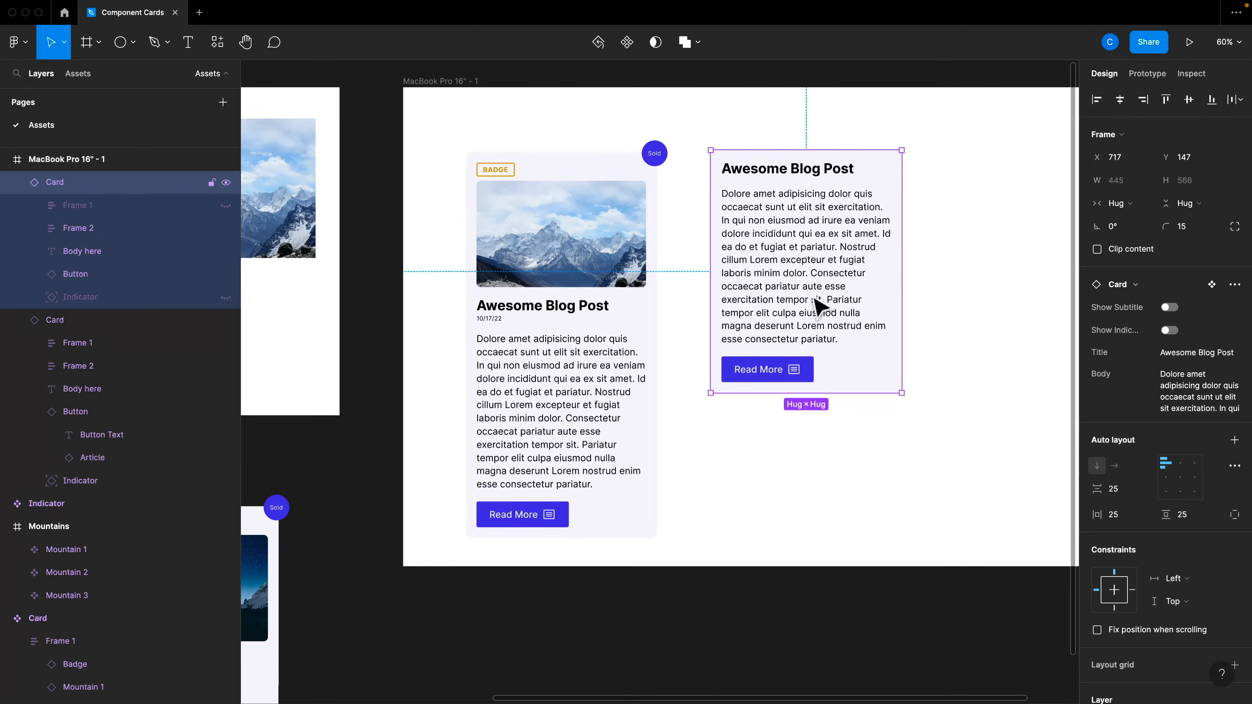
- Compare the two Card instances with the other assets, go to the instance's main Card component, and clear the selection
{"action": "scroll", "coordinate": [482, 517], "scroll_direction": "left", "scroll_amount": 8}
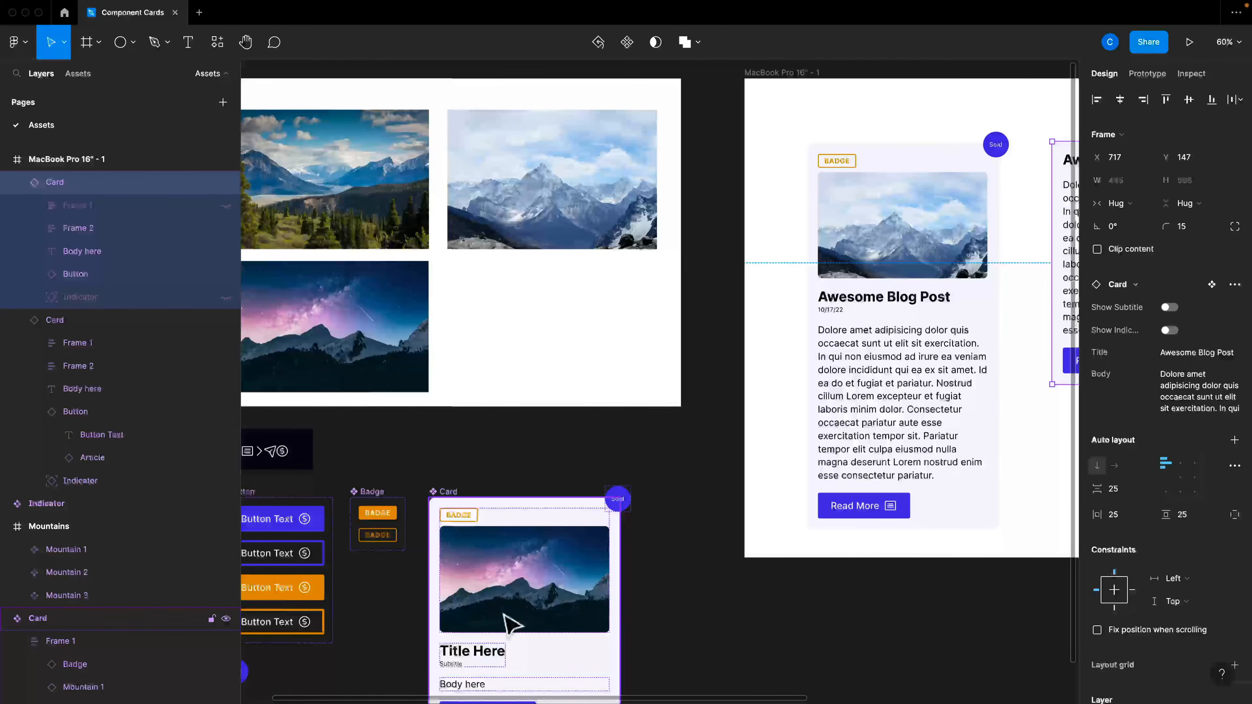
{"action": "scroll", "coordinate": [862, 345], "scroll_direction": "right", "scroll_amount": 5}
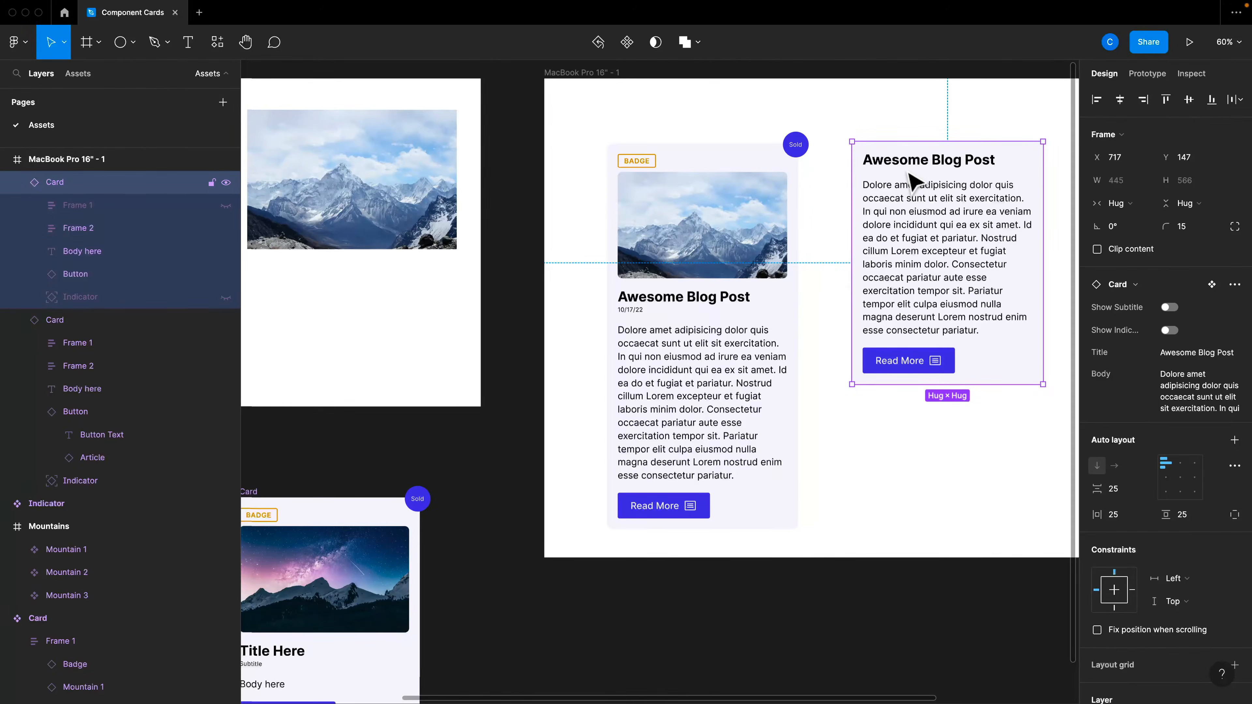
{"action": "scroll", "coordinate": [707, 215], "scroll_direction": "right", "scroll_amount": 1}
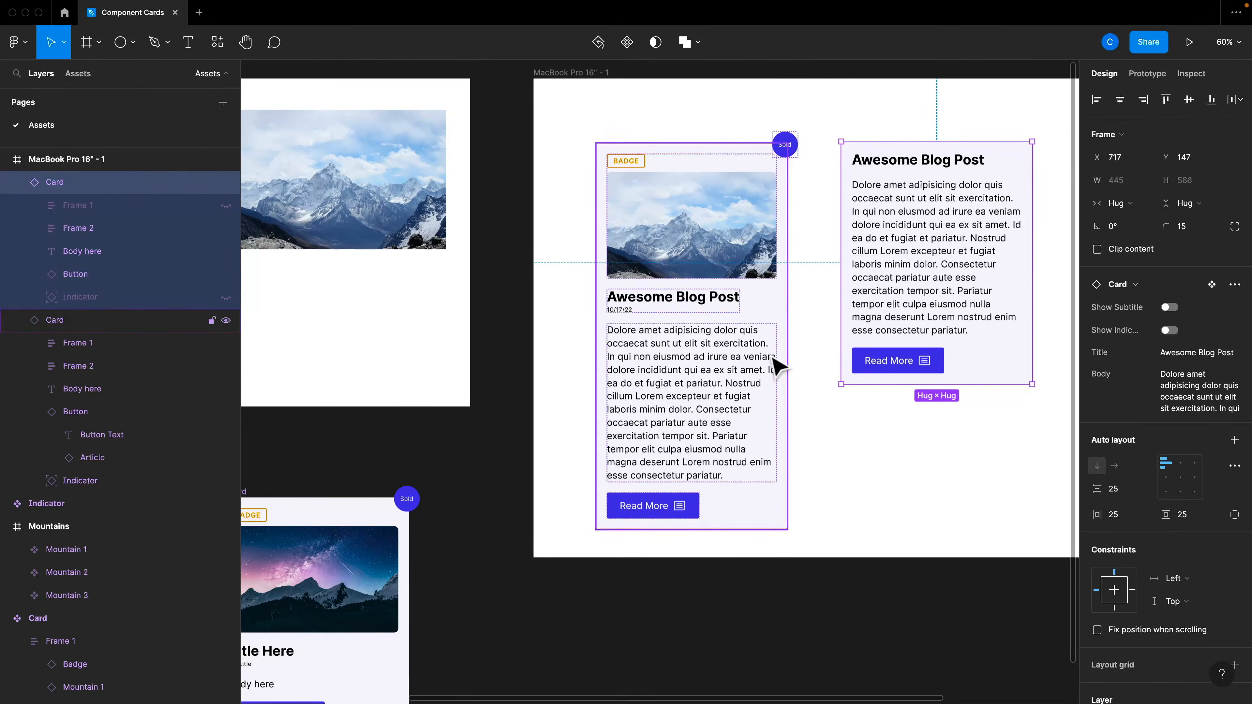
{"action": "scroll", "coordinate": [805, 271], "scroll_direction": "down", "scroll_amount": 5}
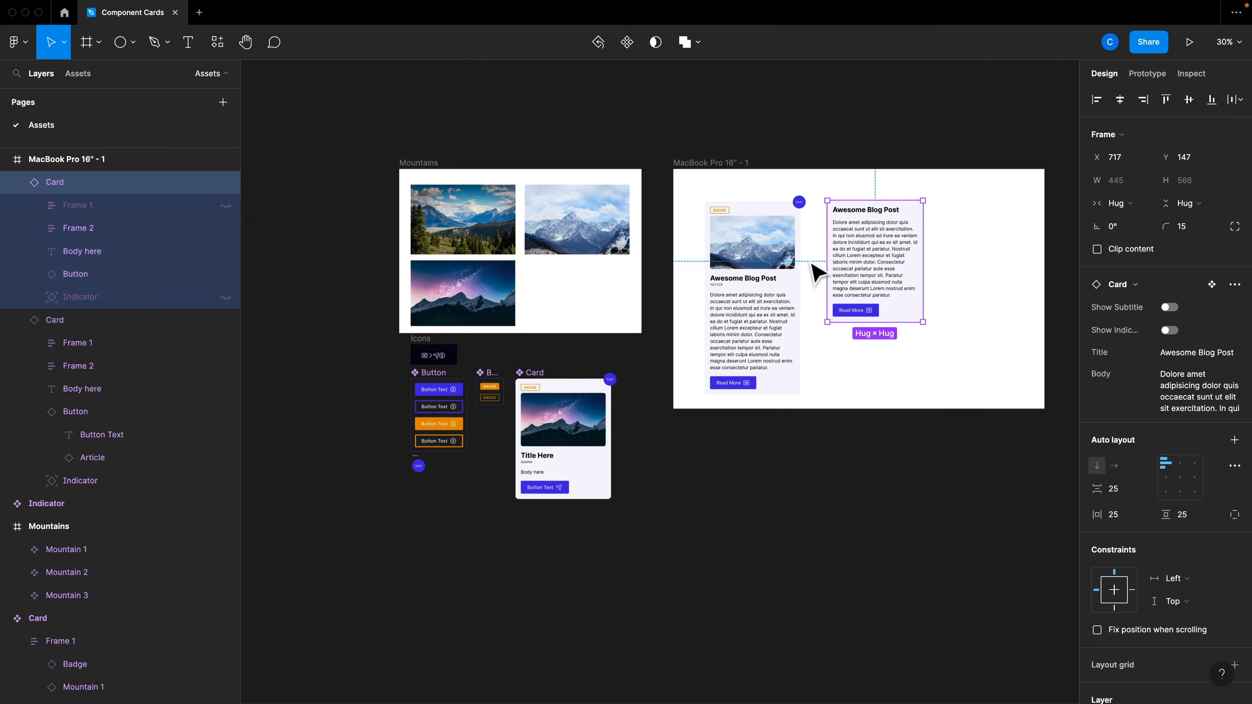
{"action": "scroll", "coordinate": [853, 308], "scroll_direction": "up", "scroll_amount": 2}
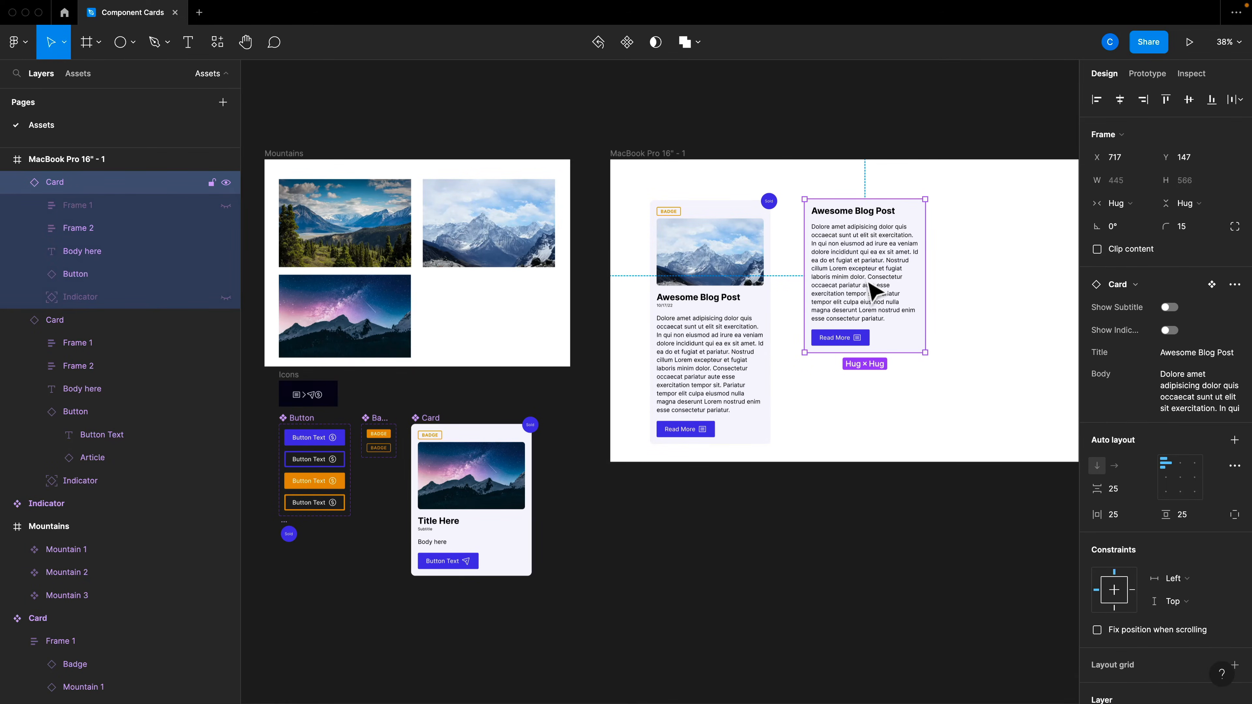
{"action": "left_click", "coordinate": [1214, 285]}
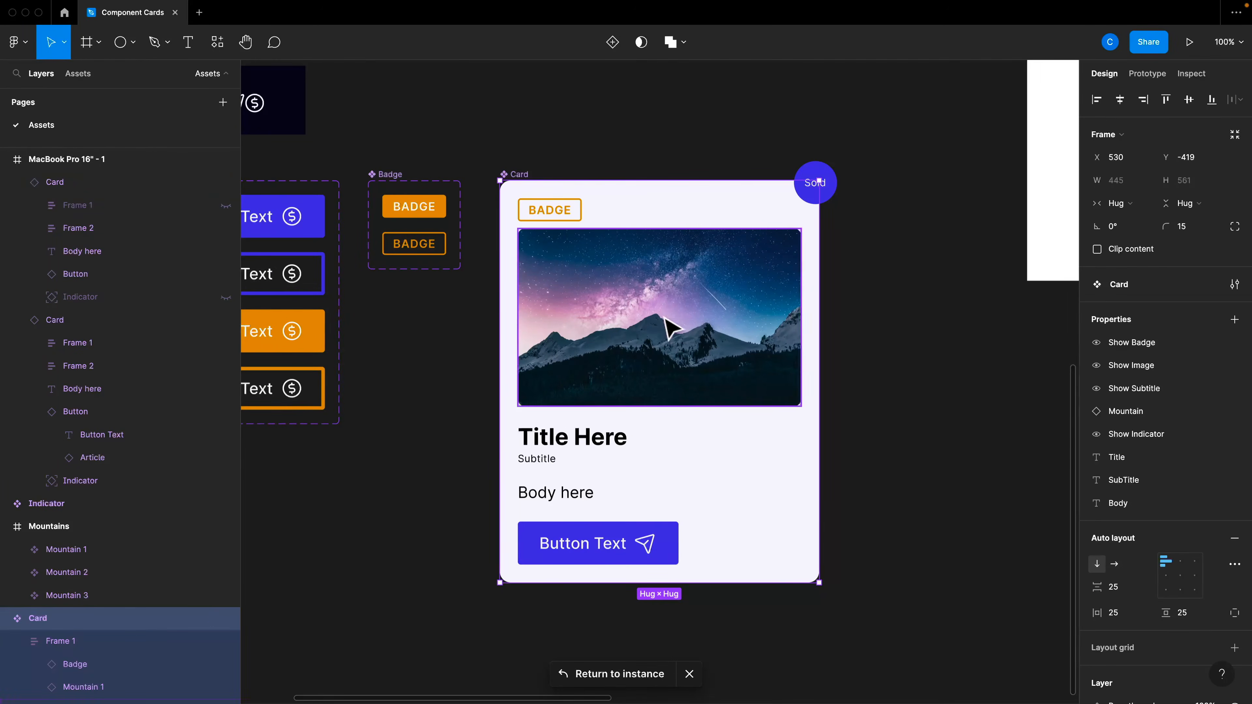
{"action": "scroll", "coordinate": [652, 337], "scroll_direction": "down", "scroll_amount": 1}
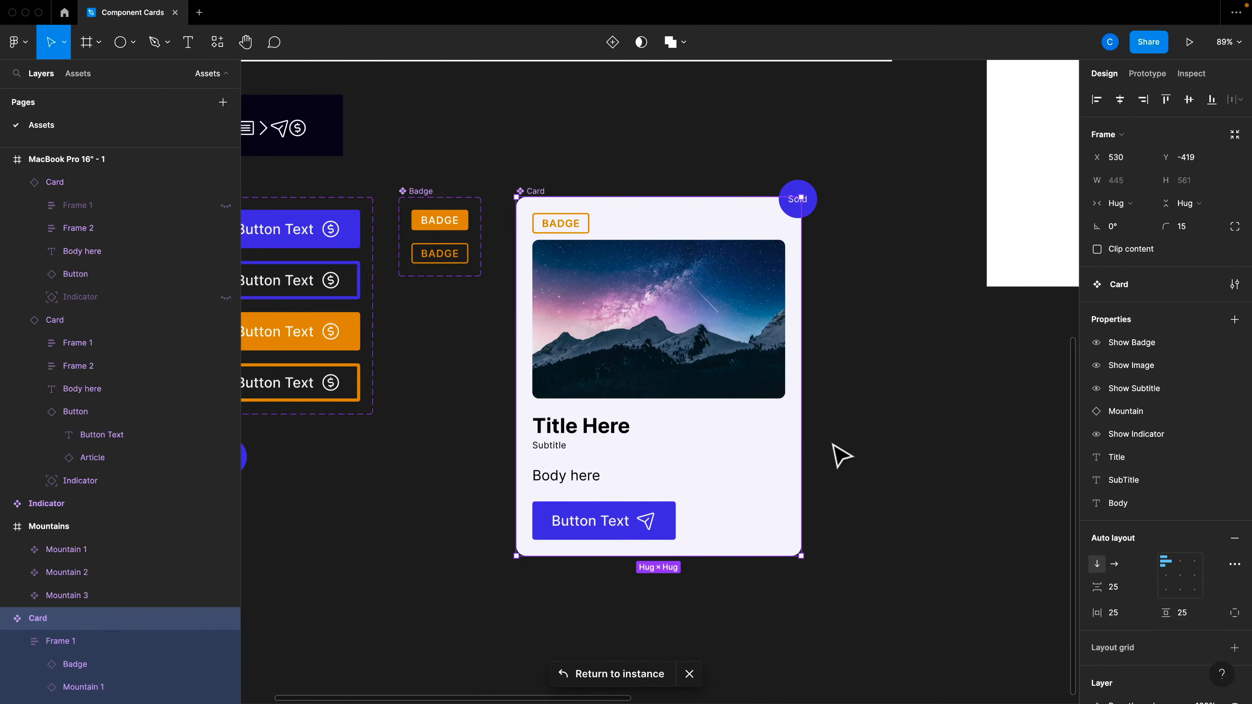
{"action": "left_click", "coordinate": [889, 447]}
{"action": "scroll", "coordinate": [889, 449], "scroll_direction": "down", "scroll_amount": 2}
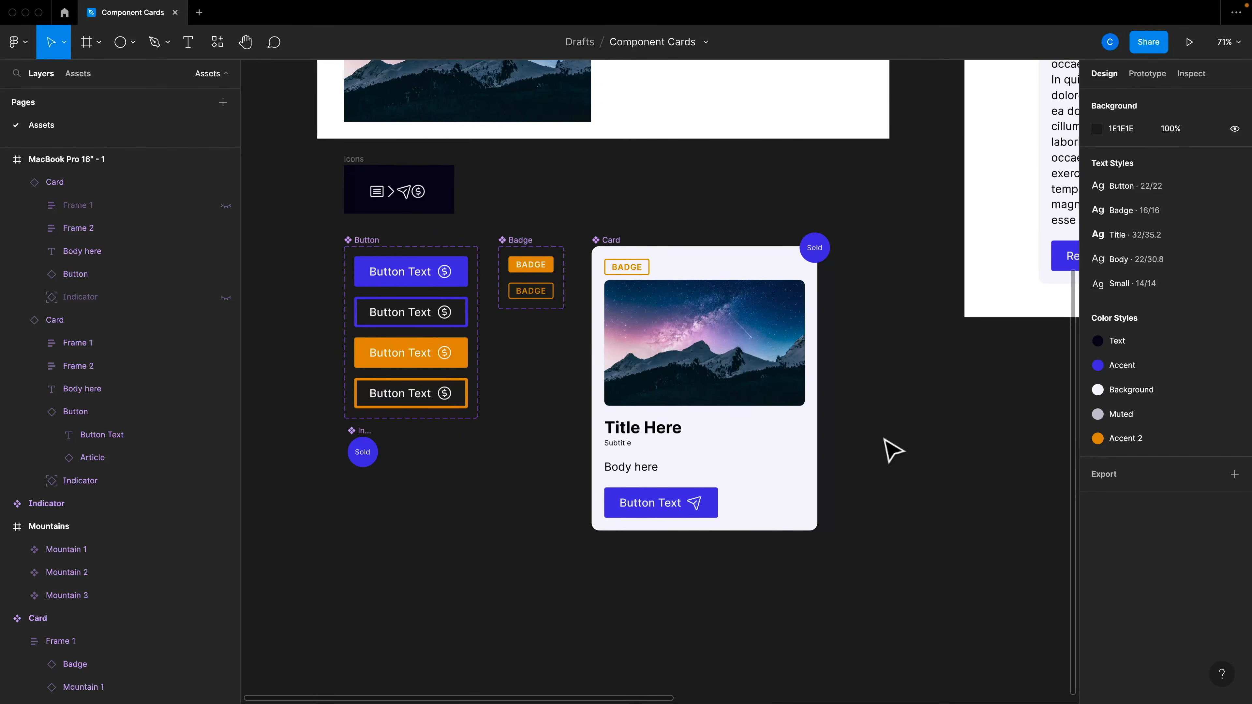